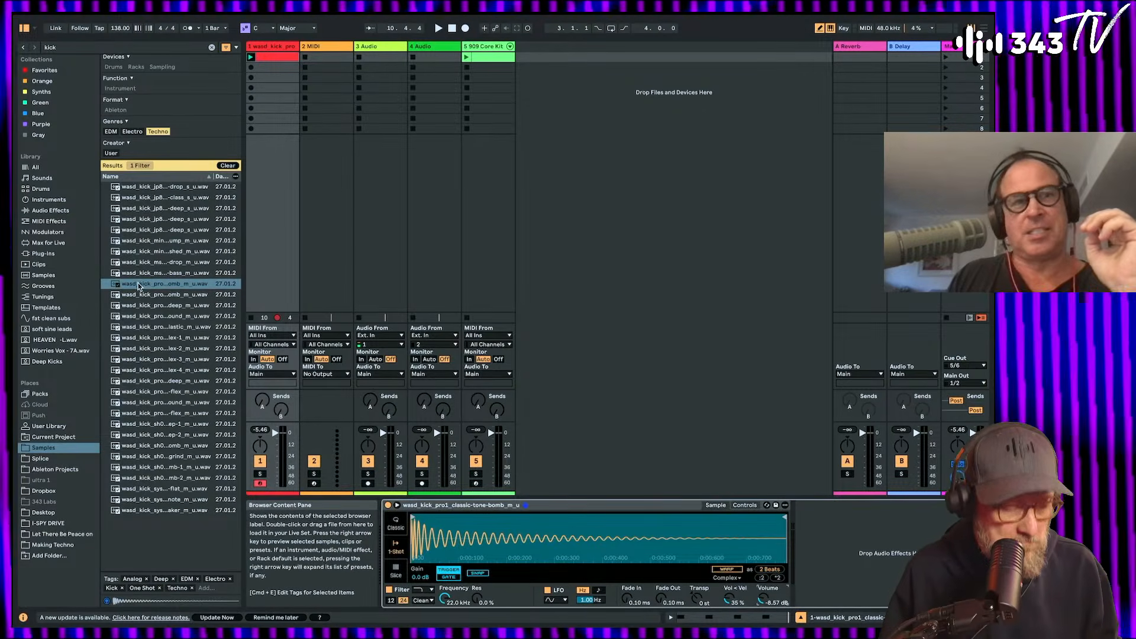
Step: Search the samples for "round" and remove the Techno genre filter
{"action": "left_click", "coordinate": [64, 49]}
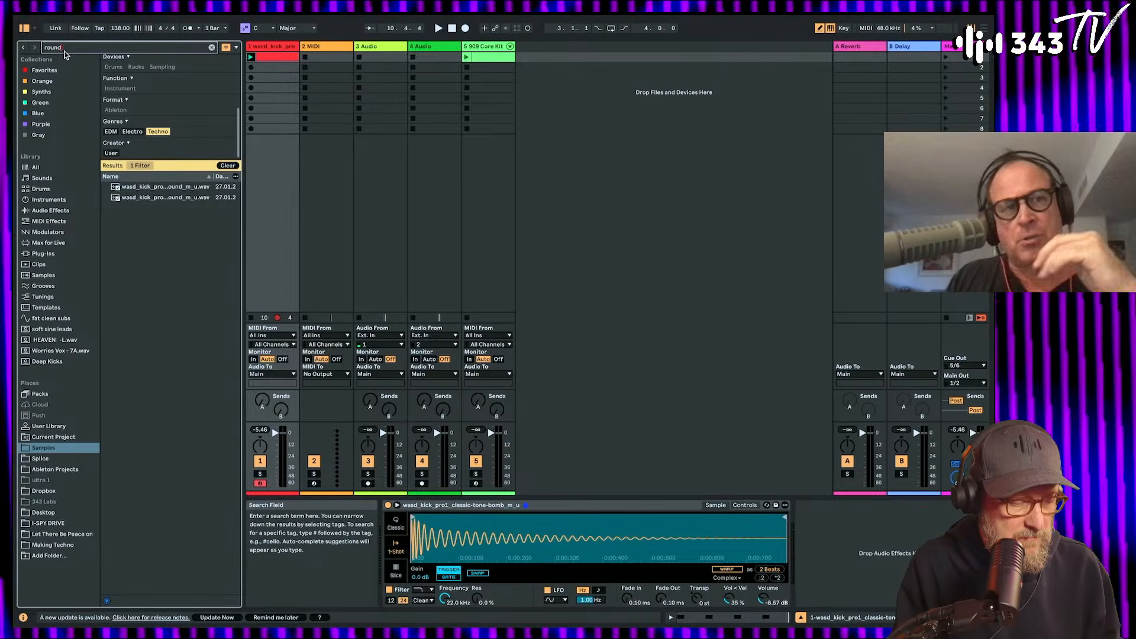
{"action": "left_click", "coordinate": [170, 133]}
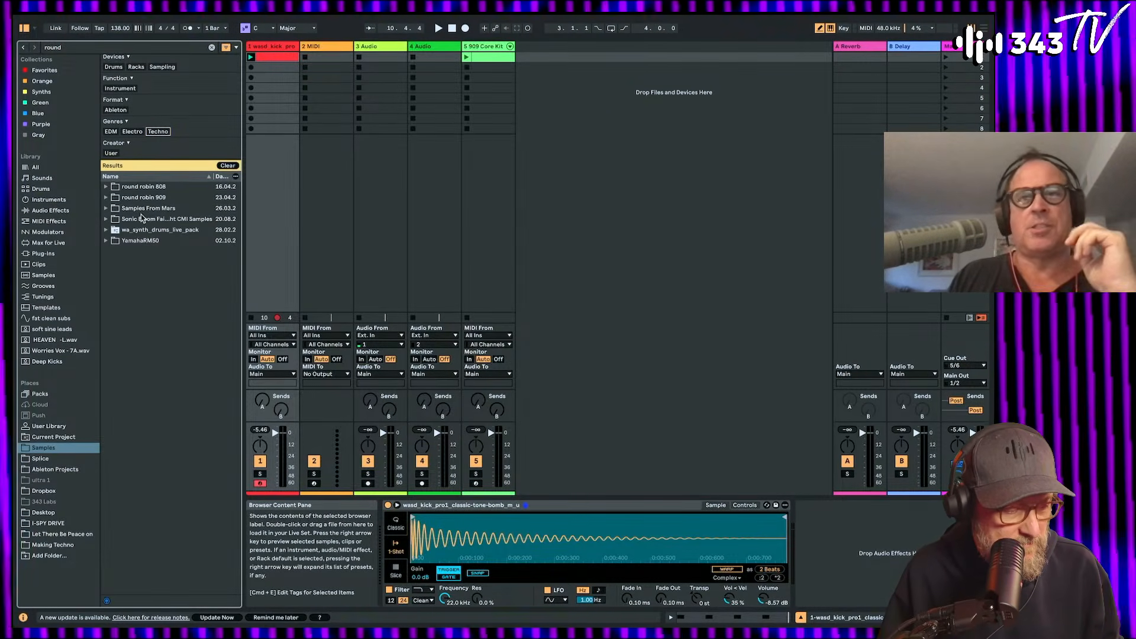
Step: Search the samples for "kick" and filter the results to one-shots
{"action": "left_click", "coordinate": [84, 50]}
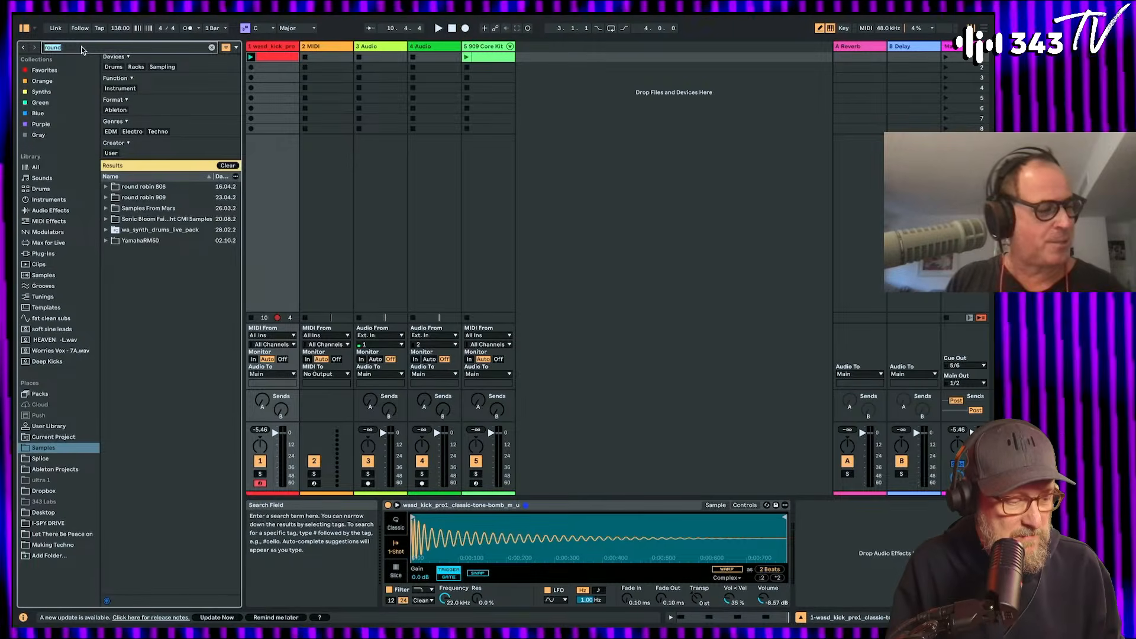
{"action": "key", "text": "BackSpace"}
{"action": "type", "text": "kick"}
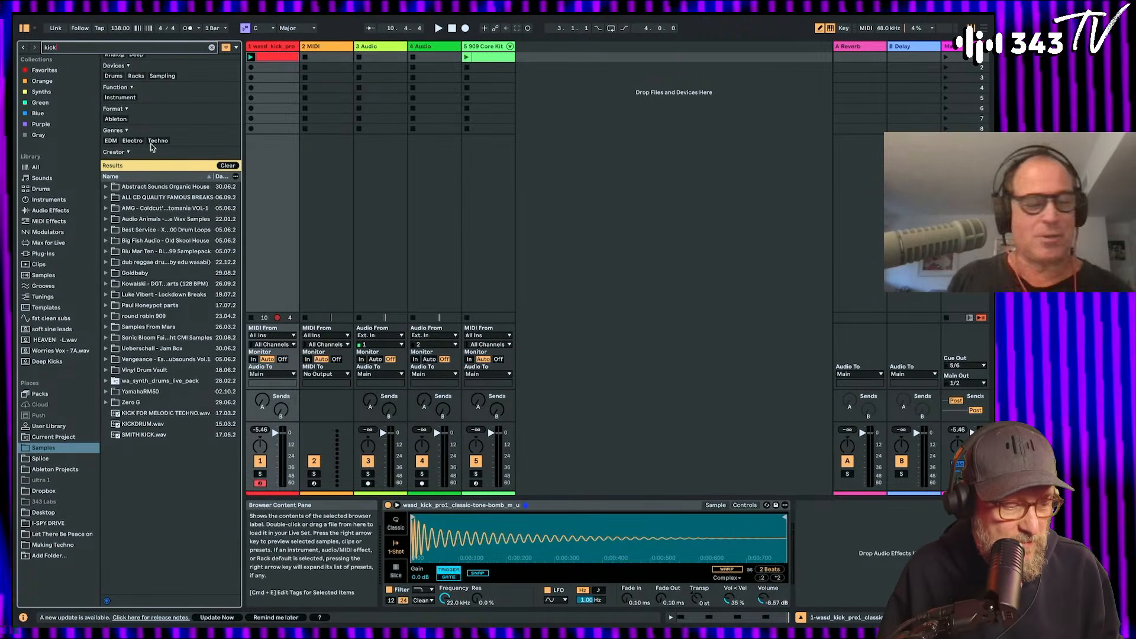
{"action": "scroll", "coordinate": [161, 122], "scroll_direction": "up", "scroll_amount": 3}
{"action": "left_click", "coordinate": [136, 92]}
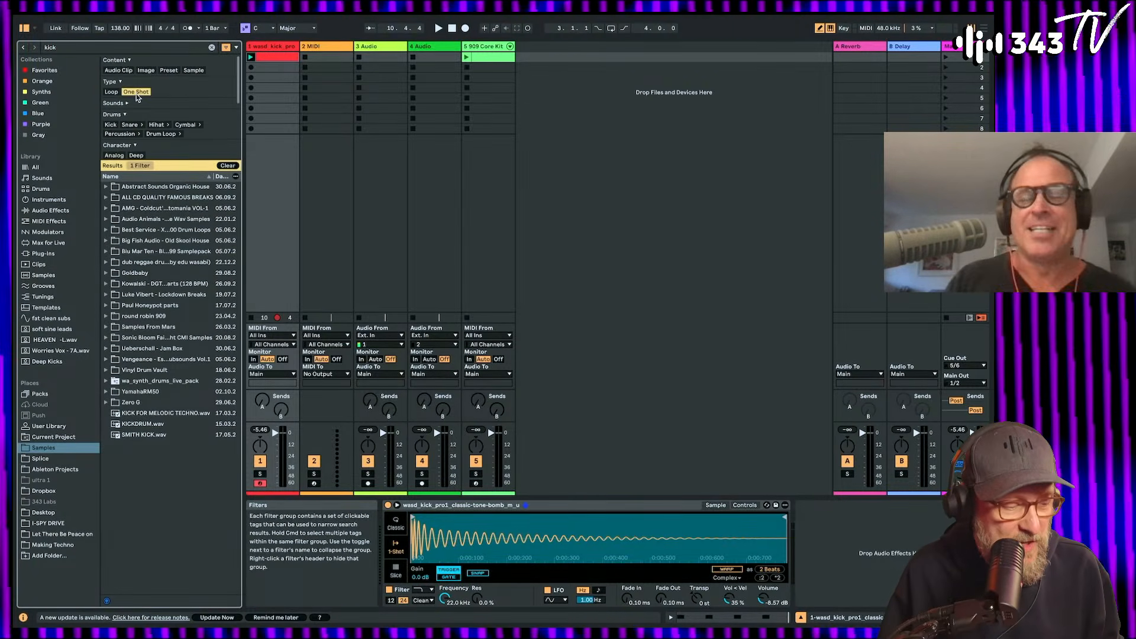
Step: Audition the one-shot kick samples one after another down to 2-KickRound-MO.wav
{"action": "left_click", "coordinate": [167, 208]}
{"action": "key", "text": "Down"}
{"action": "key", "text": "Down"}
{"action": "key", "text": "Down"}
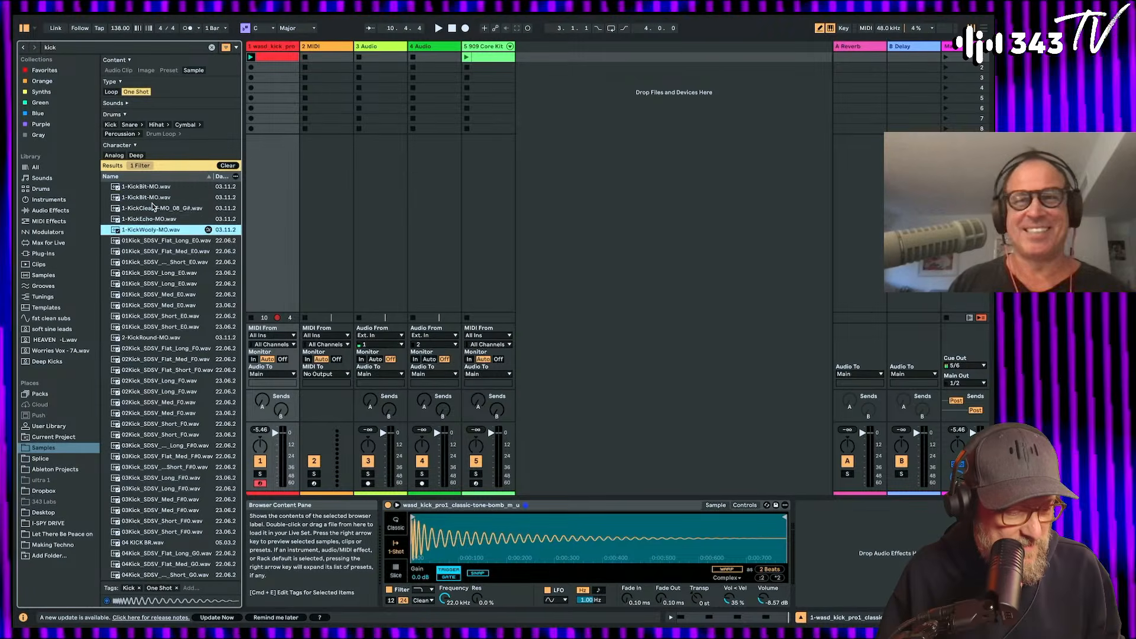
{"action": "key", "text": "Down"}
{"action": "key", "text": "Down"}
{"action": "key", "text": "Down"}
{"action": "key", "text": "Down"}
{"action": "key", "text": "Down"}
{"action": "key", "text": "Down"}
{"action": "key", "text": "Down"}
{"action": "key", "text": "Down"}
{"action": "key", "text": "Down"}
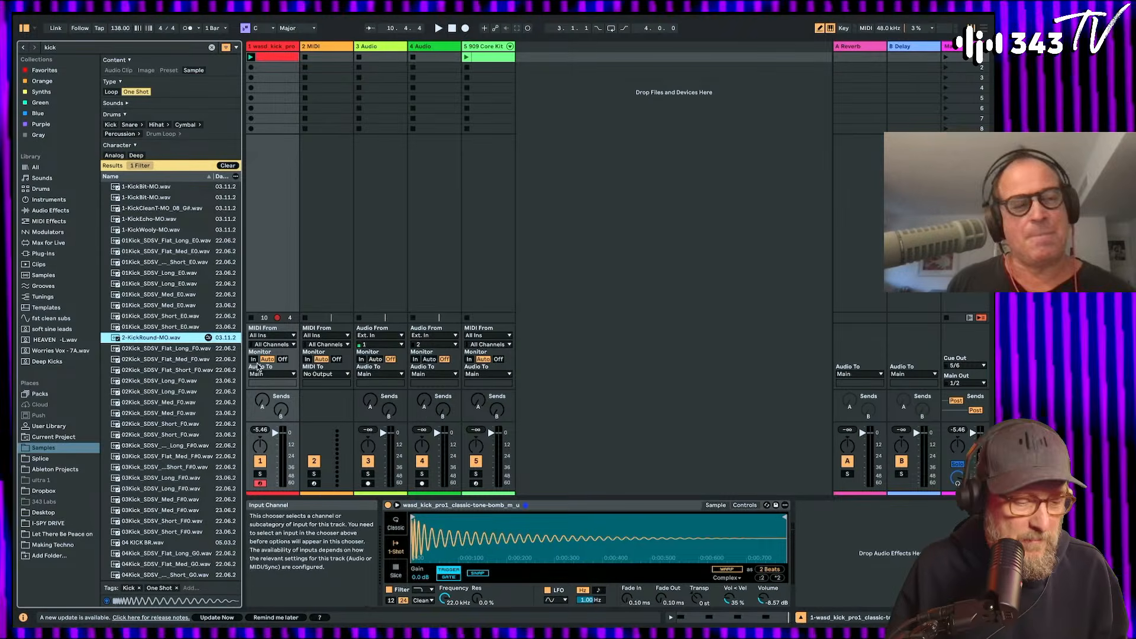
Step: Select the empty second MIDI track and search the browser for "ds"
{"action": "double_click", "coordinate": [316, 46]}
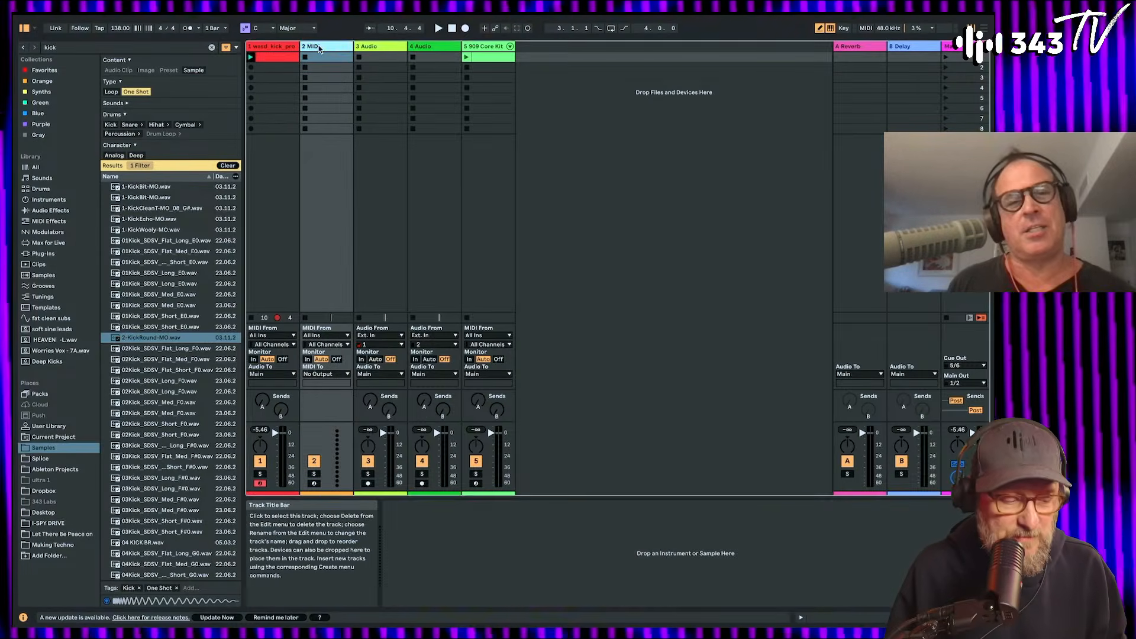
{"action": "left_click", "coordinate": [108, 47]}
{"action": "type", "text": "ds"}
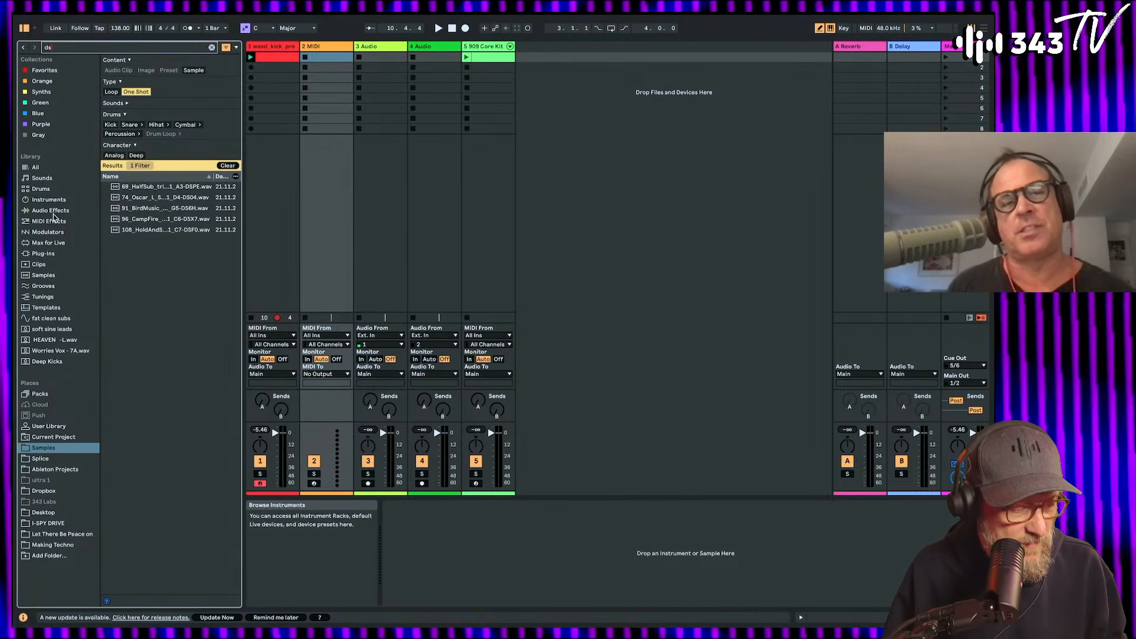
Step: Clear the browser search and replace the first track's kick sample instrument with DS Kick
{"action": "left_click", "coordinate": [250, 57]}
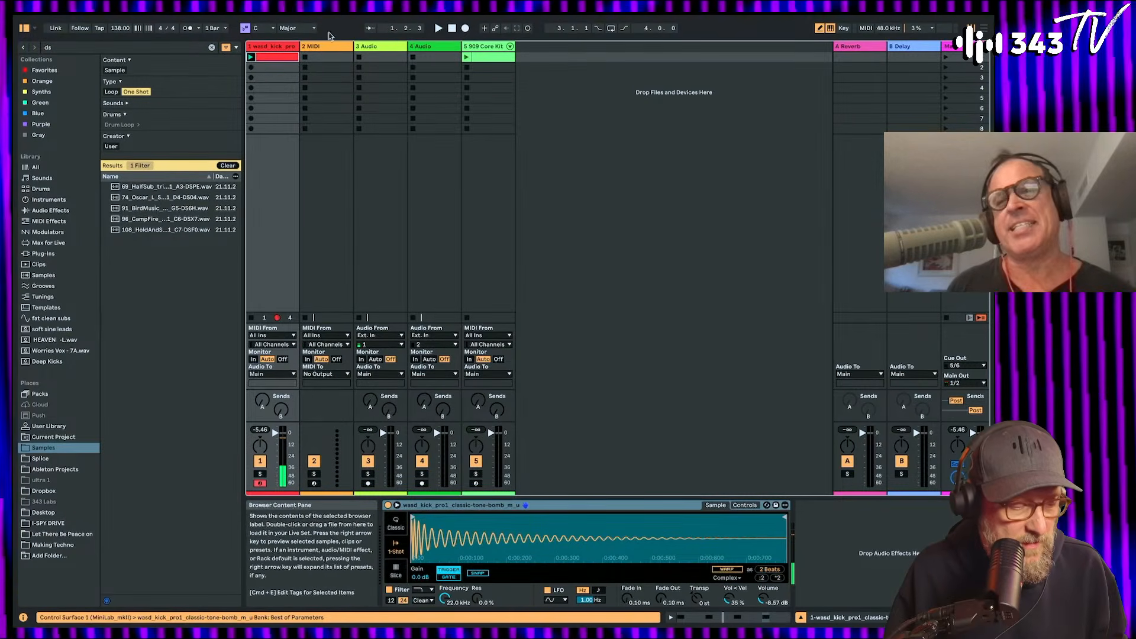
{"action": "left_click", "coordinate": [69, 52]}
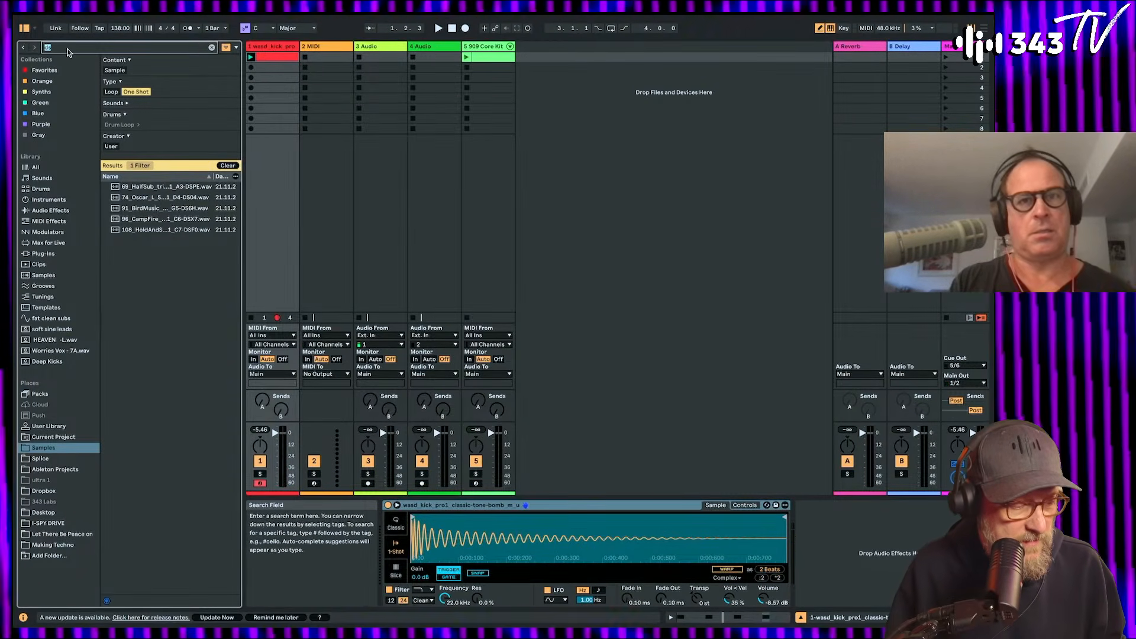
{"action": "left_click", "coordinate": [36, 276]}
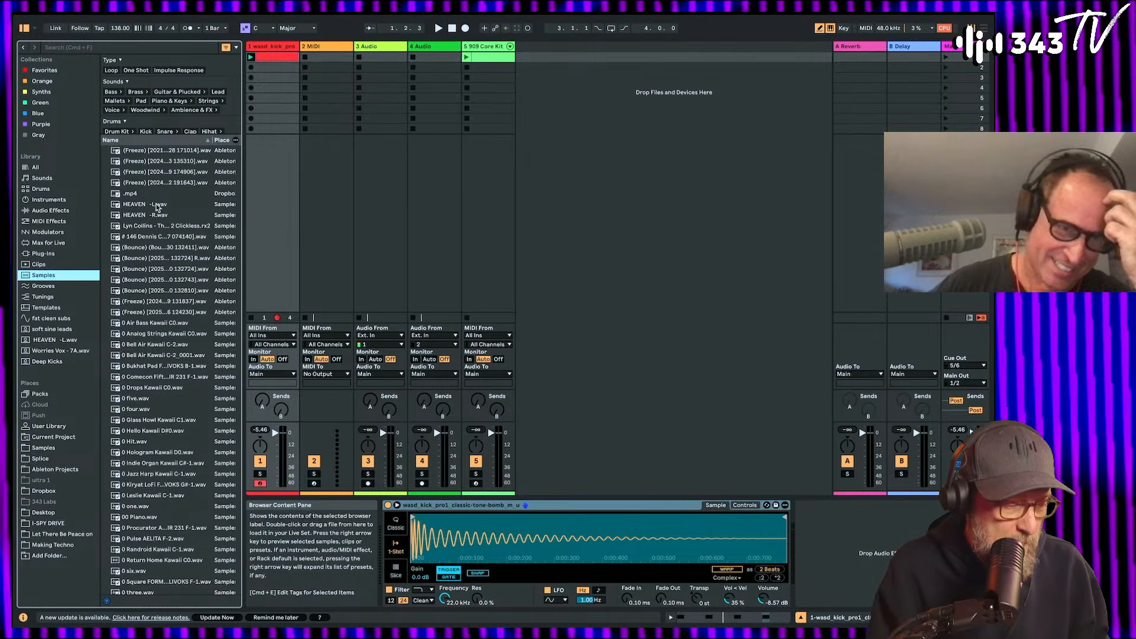
{"action": "key", "text": "Delete"}
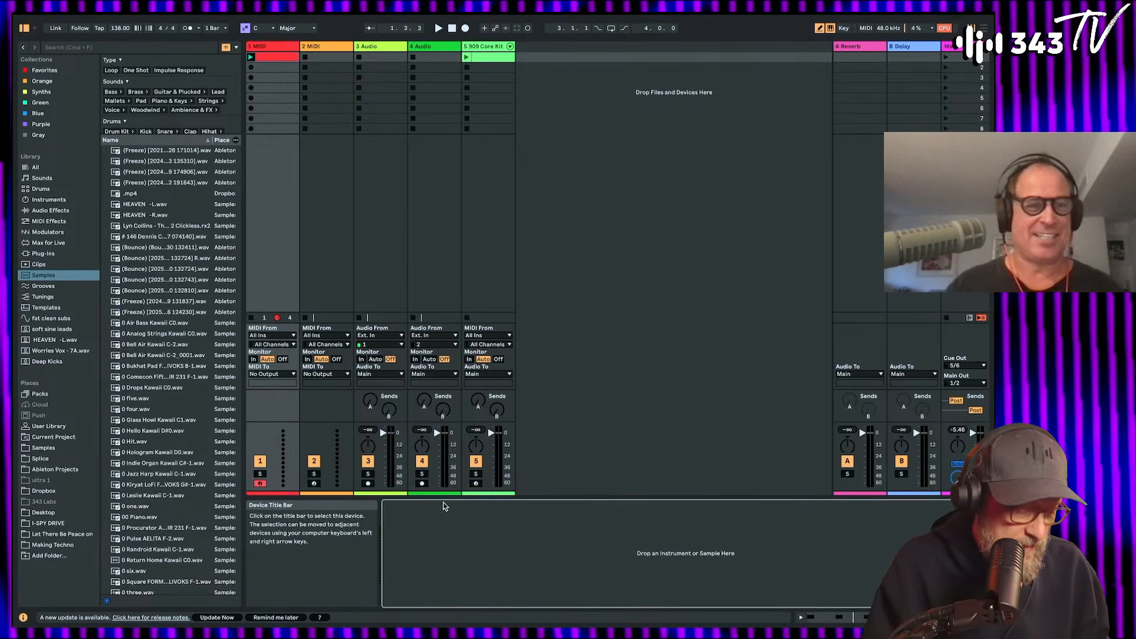
{"action": "left_click", "coordinate": [58, 203]}
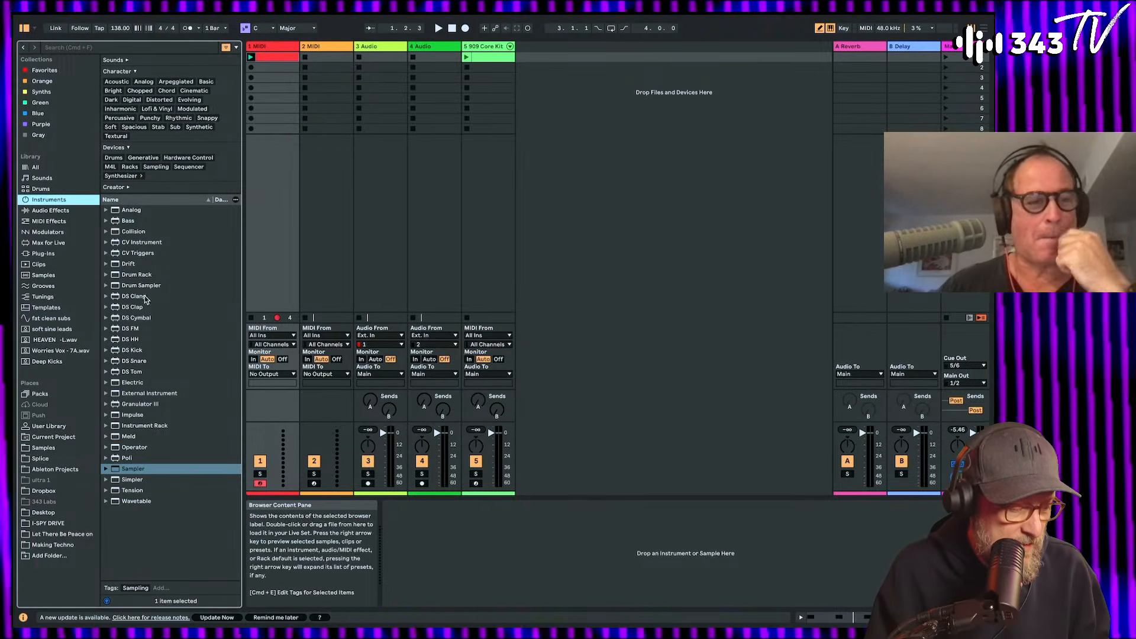
{"action": "double_click", "coordinate": [120, 353]}
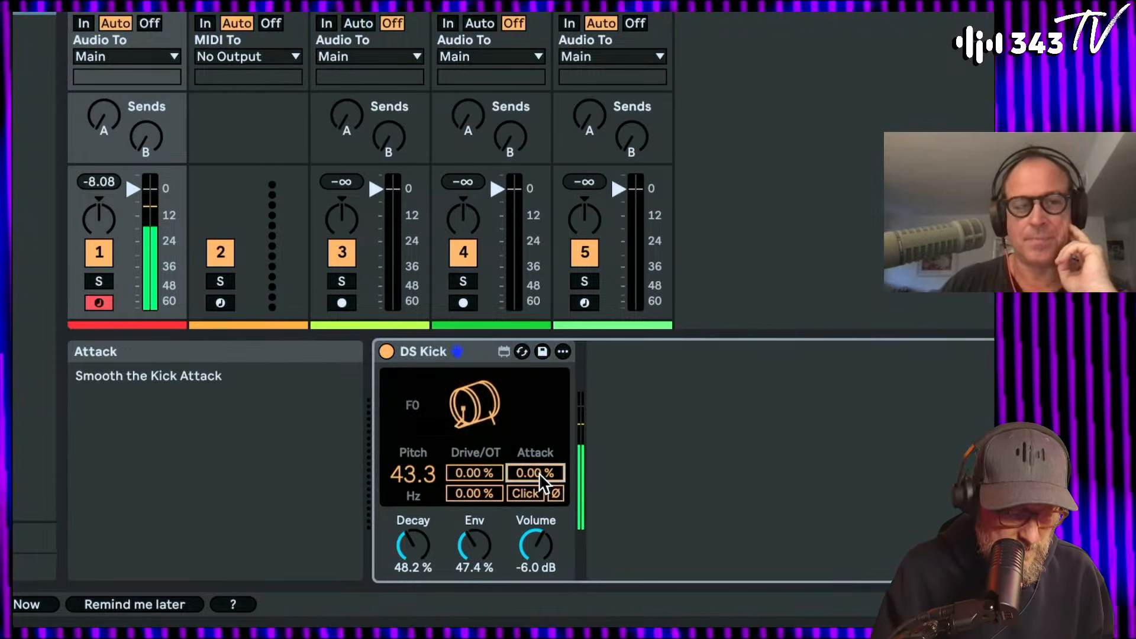
Step: Enable Click on DS Kick and set its attack to 7.09% and decay to 37.3%
{"action": "left_click", "coordinate": [525, 493]}
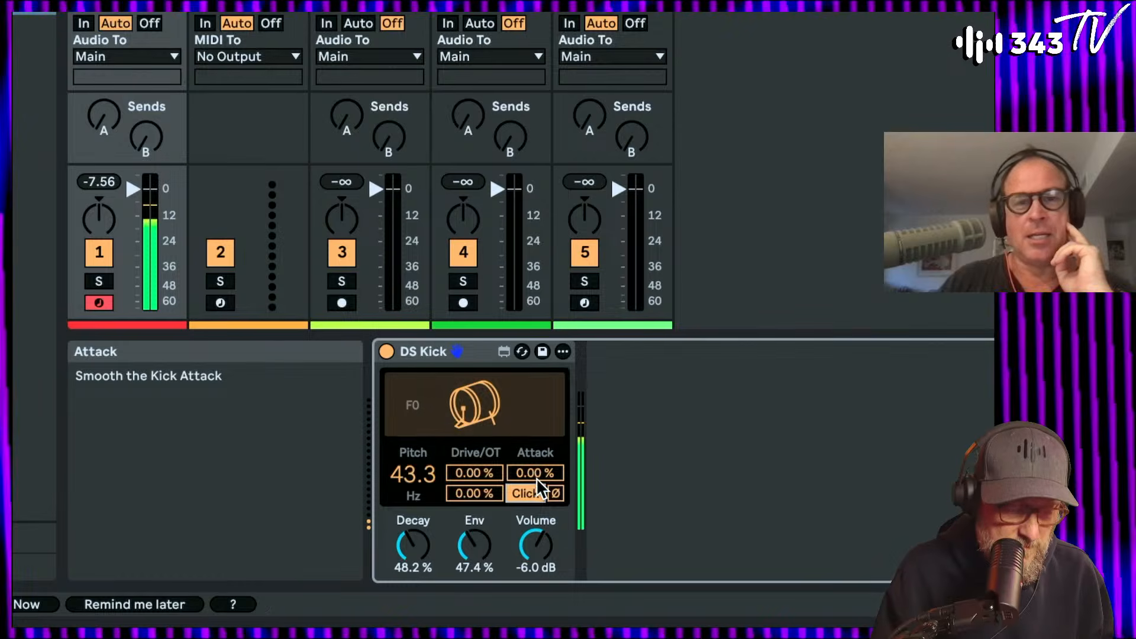
{"action": "left_click_drag", "start_coordinate": [535, 473], "coordinate": [535, 456]}
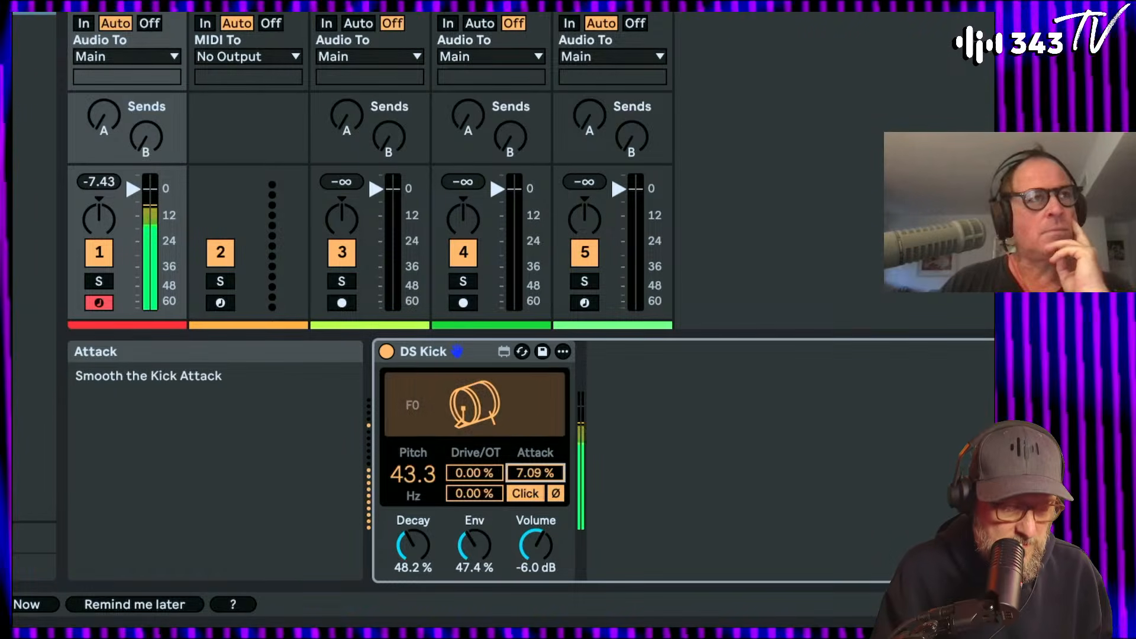
{"action": "left_click_drag", "start_coordinate": [413, 541], "coordinate": [413, 557]}
Step: Set the song tempo to 142 BPM
{"action": "left_click", "coordinate": [121, 28]}
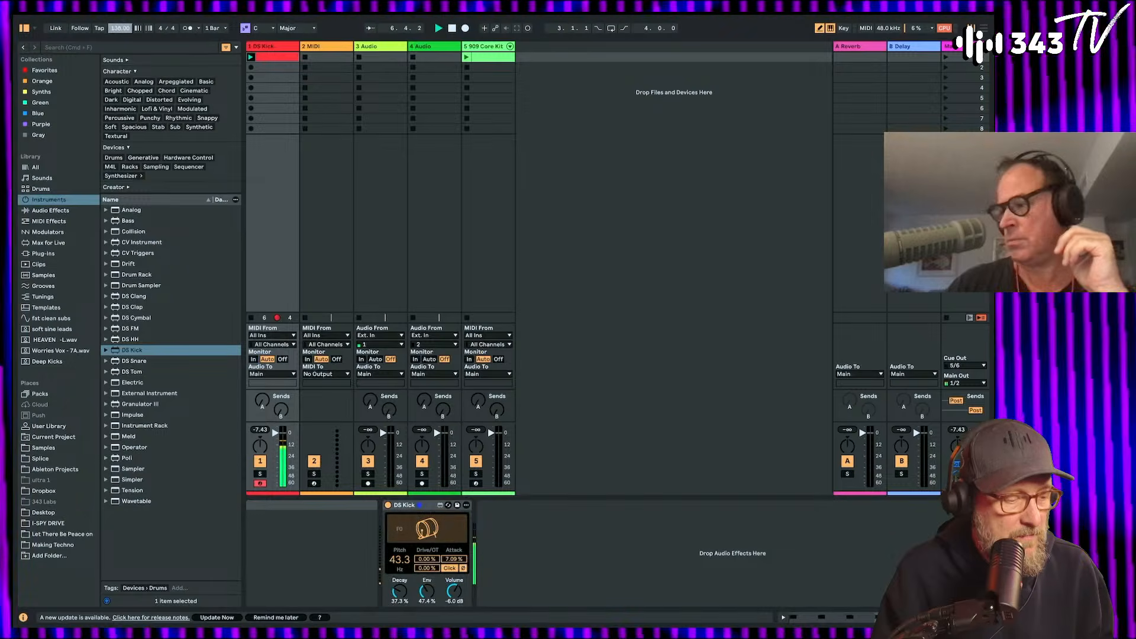
{"action": "left_click_drag", "start_coordinate": [120, 28], "coordinate": [120, 29]}
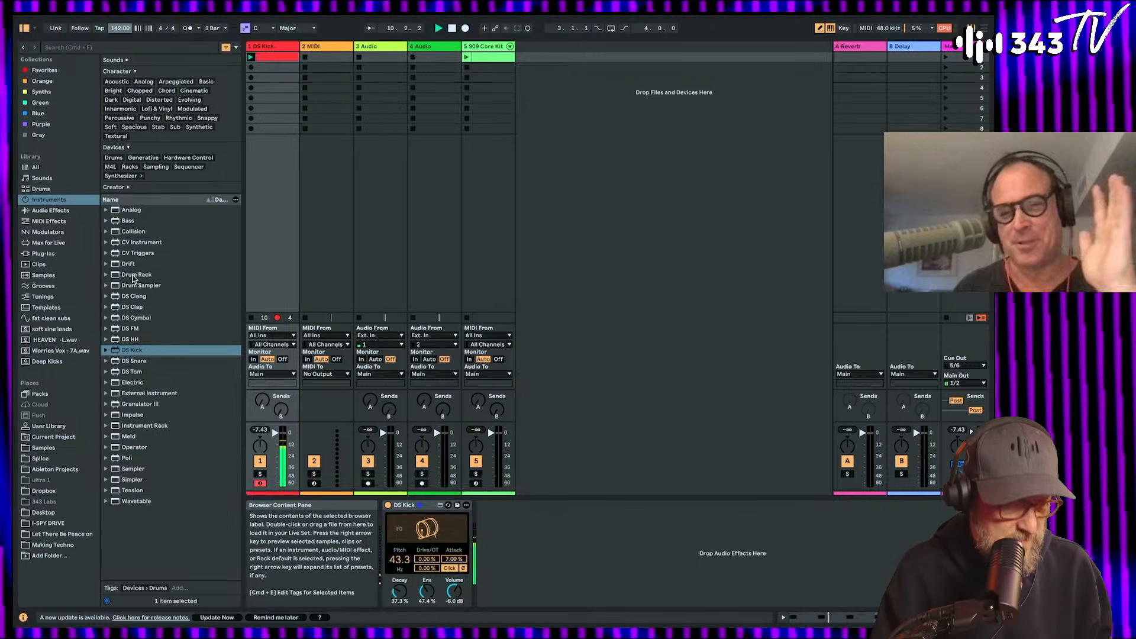
Step: Try loading a Drum Rack onto the kick track and undo it
{"action": "double_click", "coordinate": [134, 276]}
{"action": "key", "text": "super+z"}
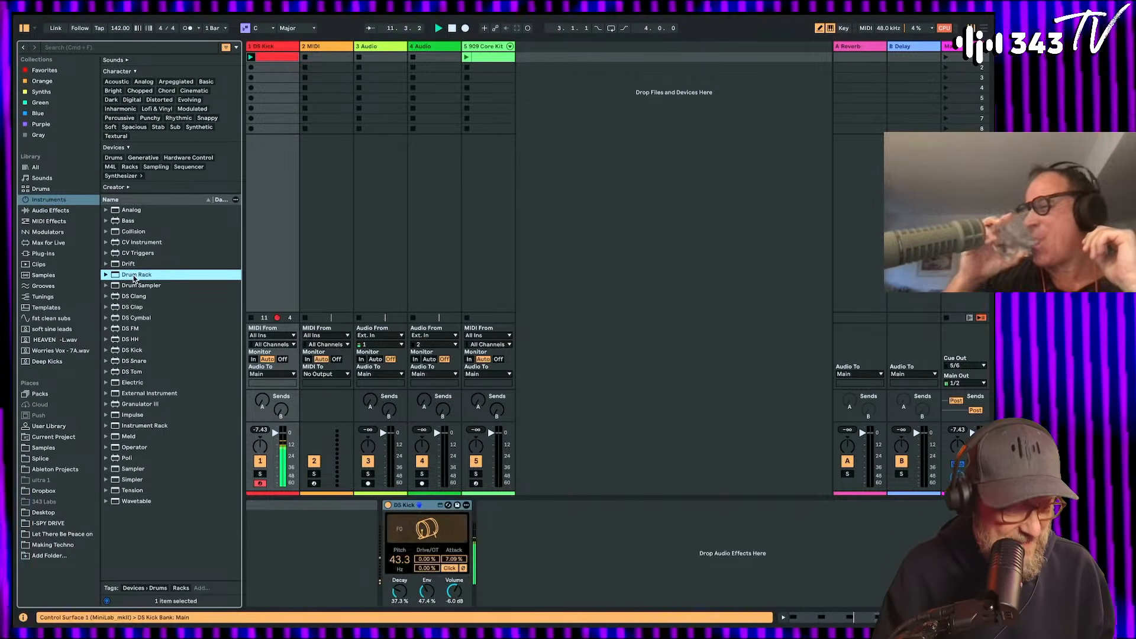
Step: Add a Drum Buss audio effect after DS Kick on the first track
{"action": "left_click", "coordinate": [61, 211]}
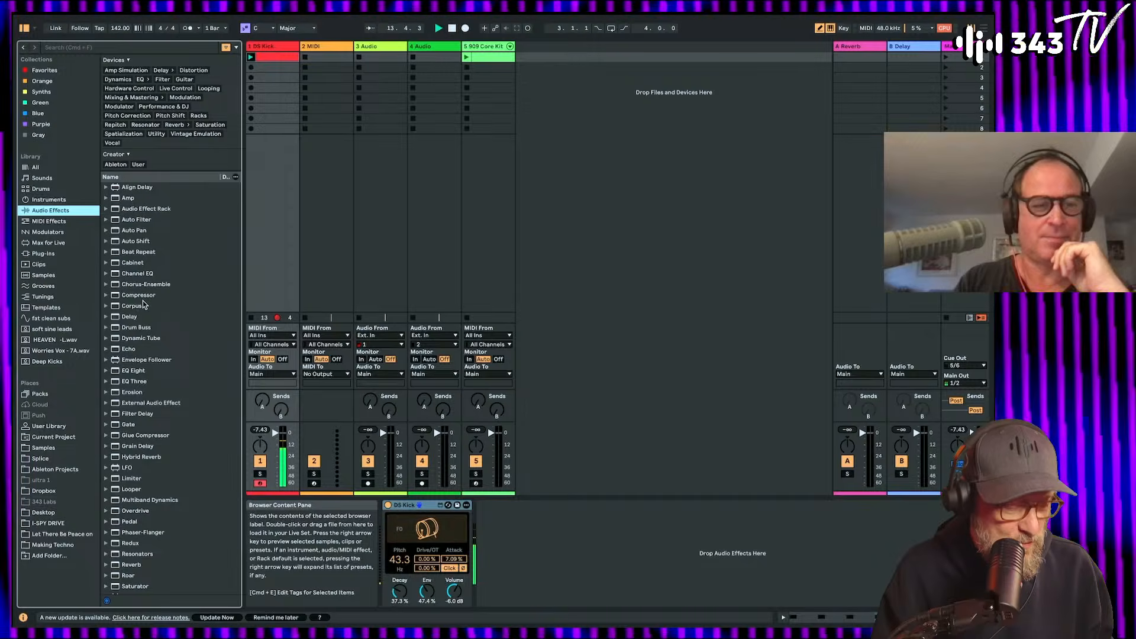
{"action": "double_click", "coordinate": [137, 327]}
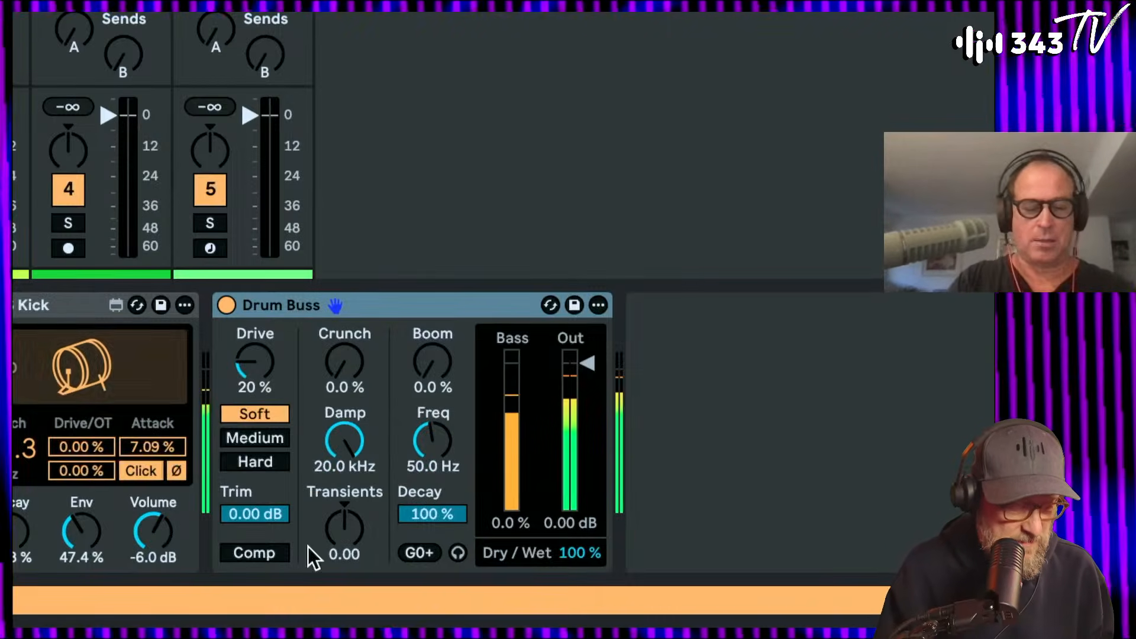
Step: Set DS Kick's attack to 5.51% and decay to 26.4%, and Drum Buss's transients to 0.38 and drive to 34%
{"action": "left_click_drag", "start_coordinate": [155, 442], "coordinate": [155, 468]}
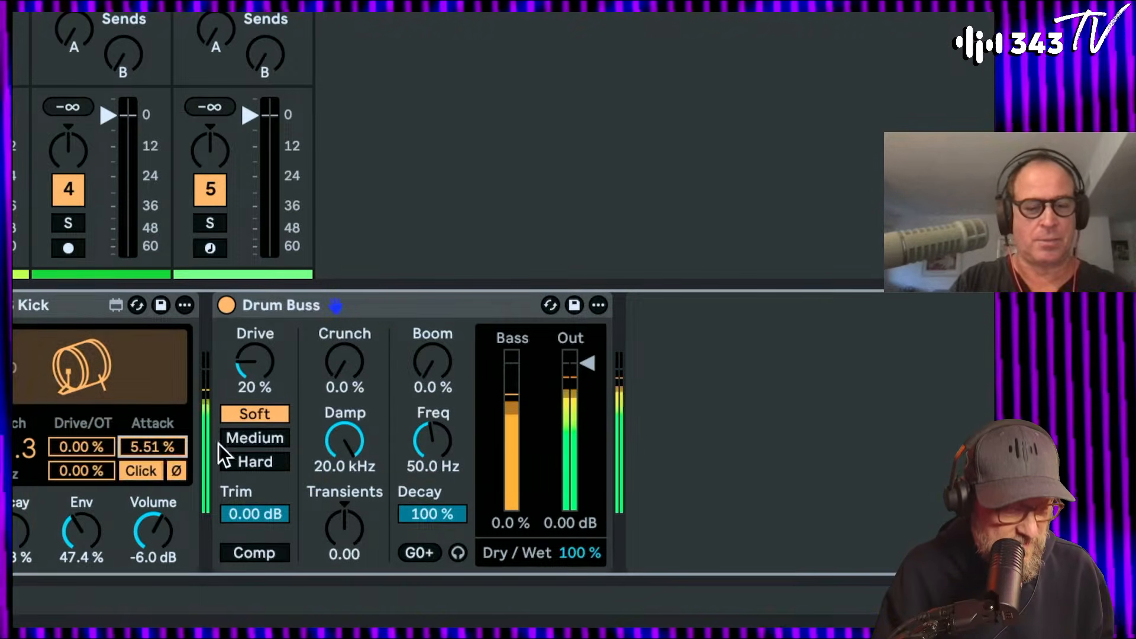
{"action": "left_click_drag", "start_coordinate": [345, 526], "coordinate": [345, 506]}
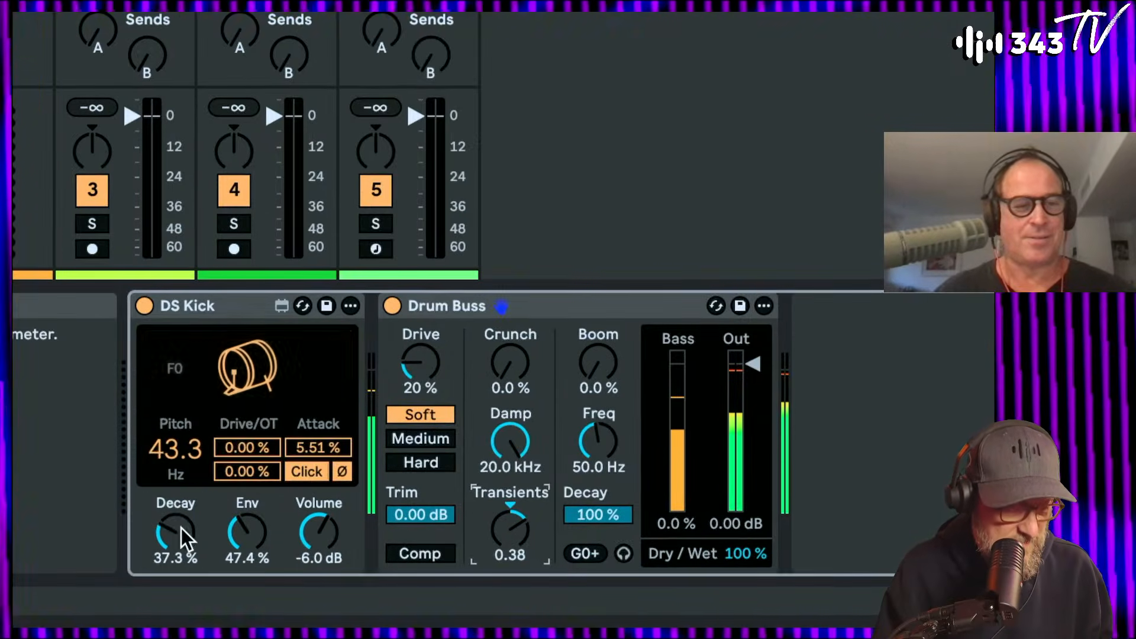
{"action": "left_click_drag", "start_coordinate": [15, 533], "coordinate": [16, 546]}
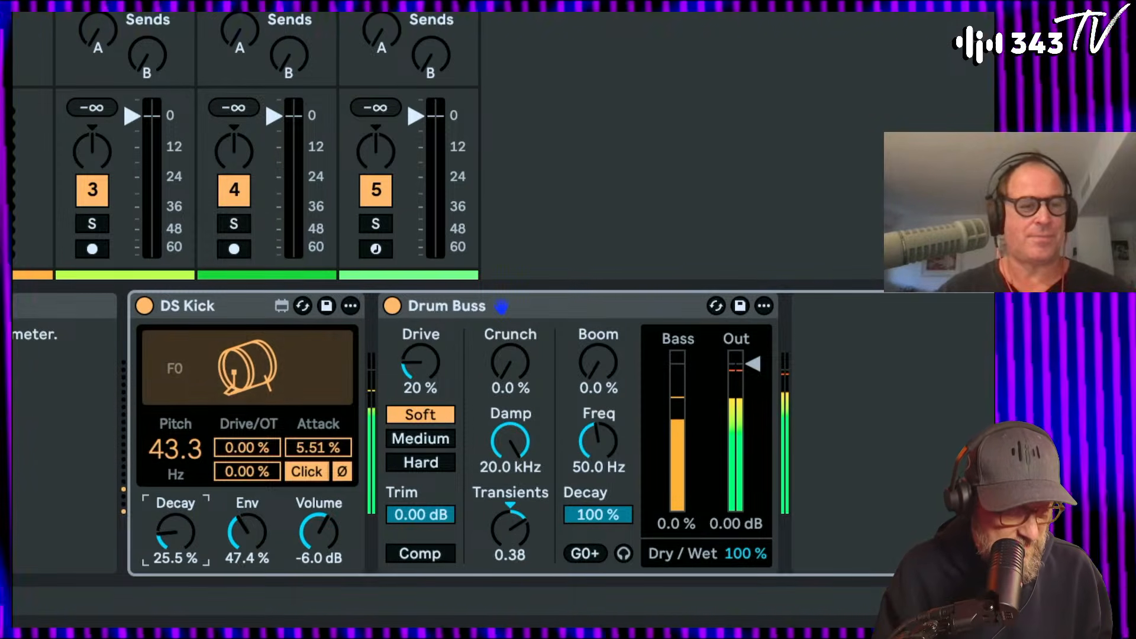
{"action": "left_click_drag", "start_coordinate": [181, 533], "coordinate": [181, 531]}
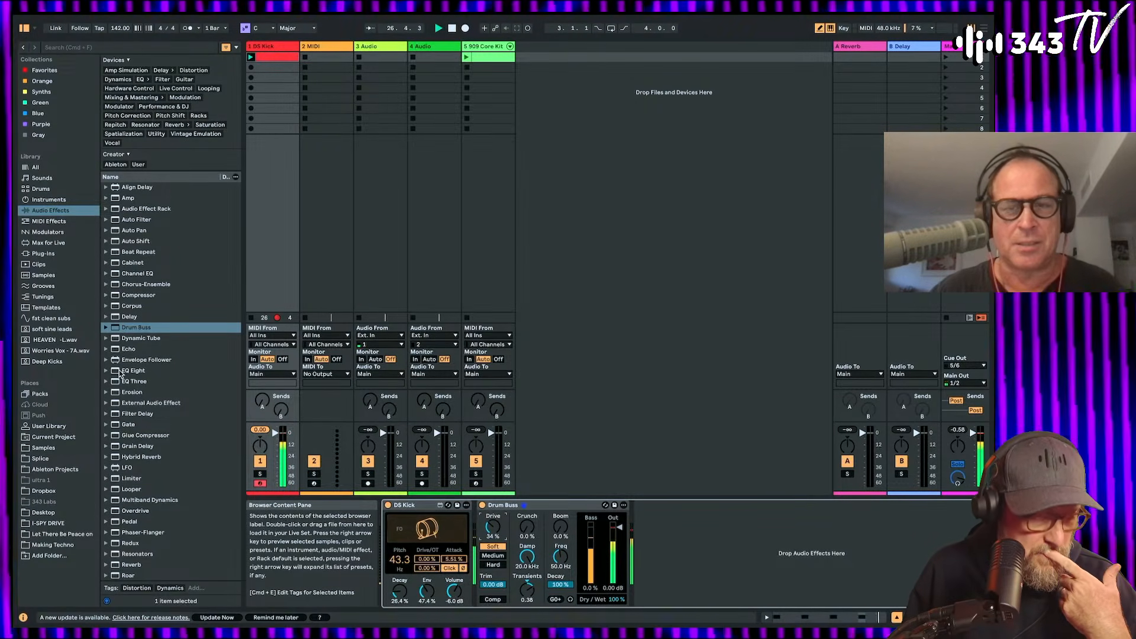
Step: Insert EQ Eight between DS Kick and Drum Buss and set its band 4 high shelf to 639 Hz with 7.81 dB gain
{"action": "left_click_drag", "start_coordinate": [121, 373], "coordinate": [751, 555]}
{"action": "left_click_drag", "start_coordinate": [555, 570], "coordinate": [555, 570]}
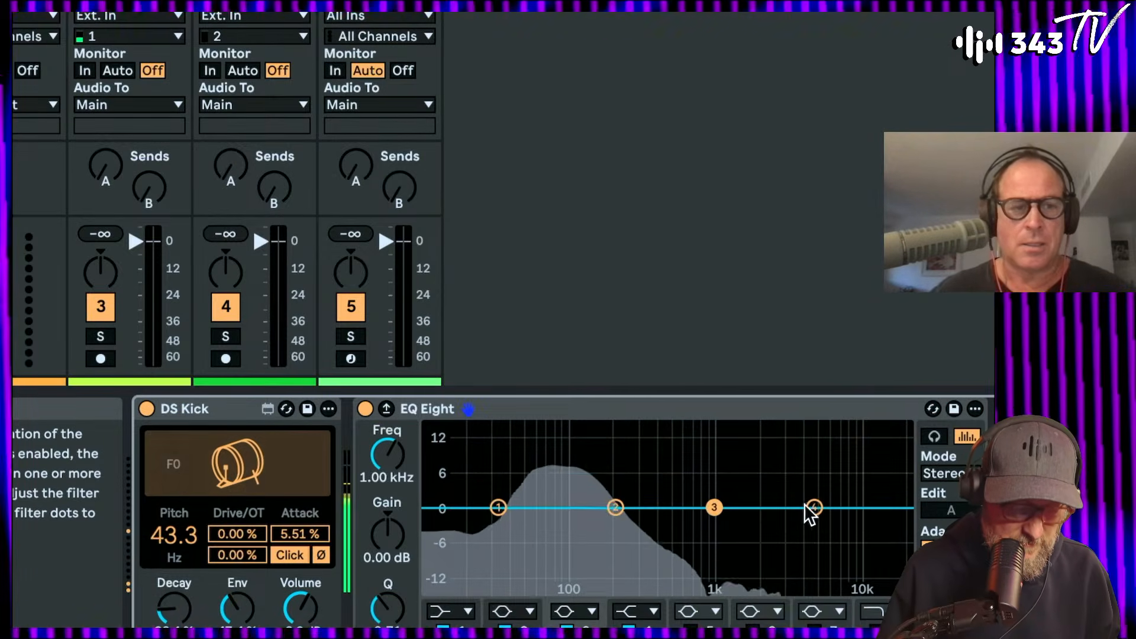
{"action": "left_click_drag", "start_coordinate": [811, 507], "coordinate": [687, 466]}
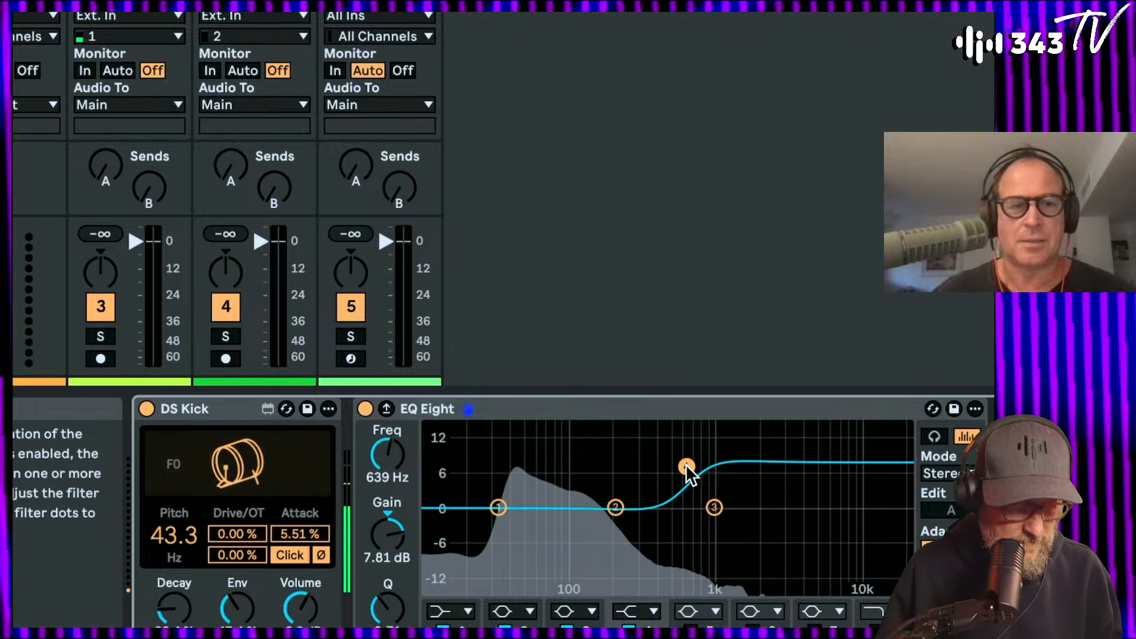
Step: Toggle DS Kick's Click option to compare the kick's attack
{"action": "left_click_drag", "start_coordinate": [315, 534], "coordinate": [315, 534]}
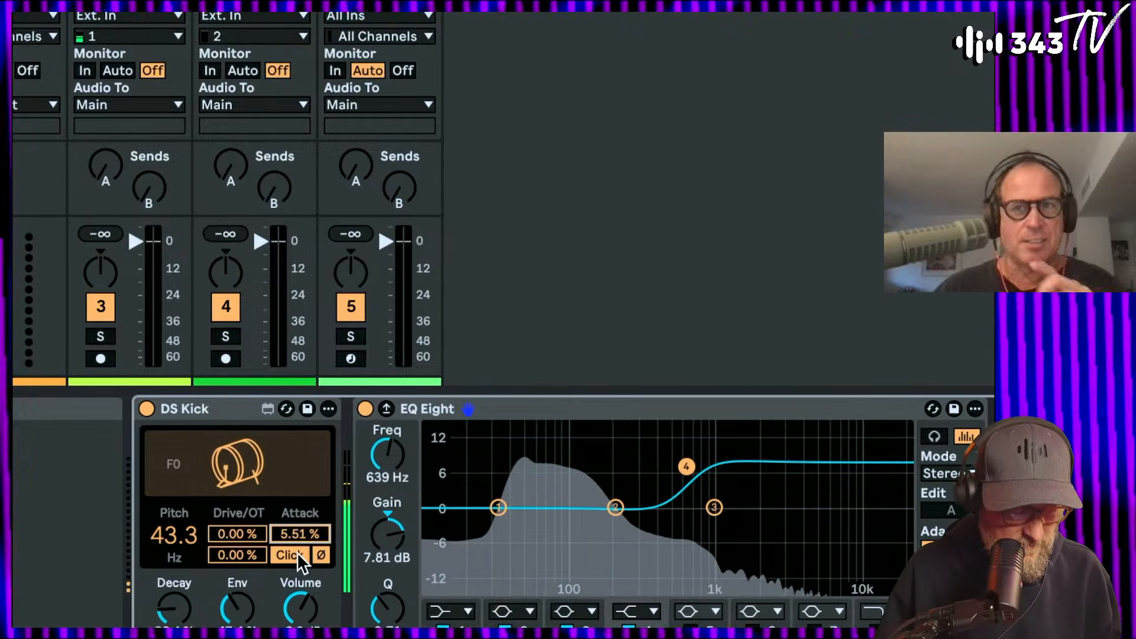
{"action": "left_click", "coordinate": [300, 557]}
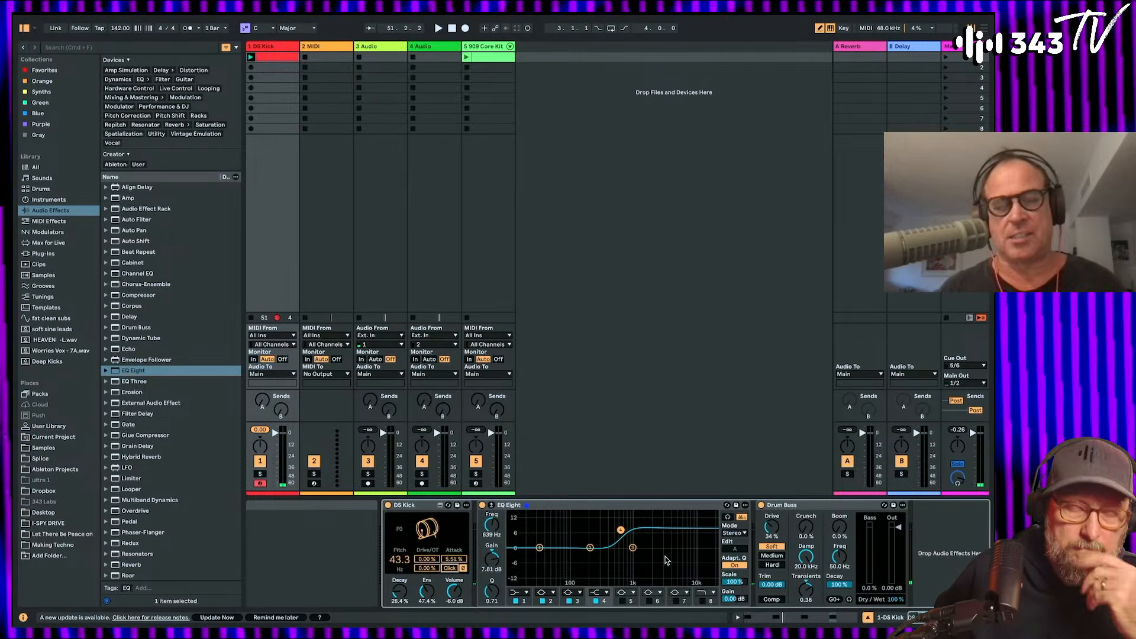
Step: Select the second MIDI track and search the plug-in presets for "organ"
{"action": "left_click", "coordinate": [315, 47]}
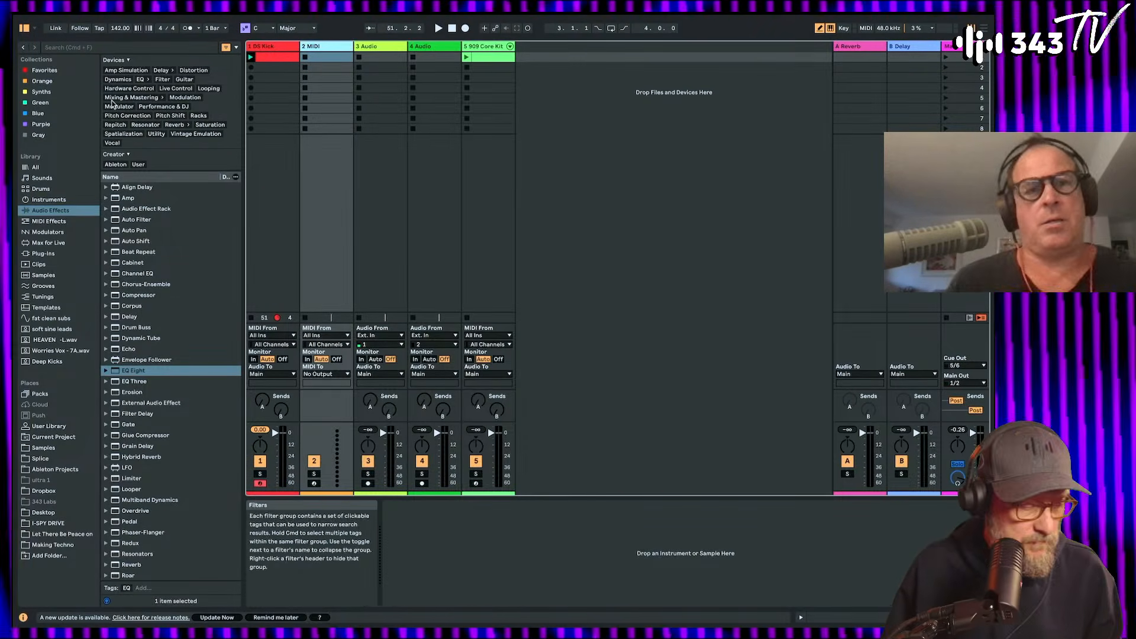
{"action": "left_click", "coordinate": [69, 47]}
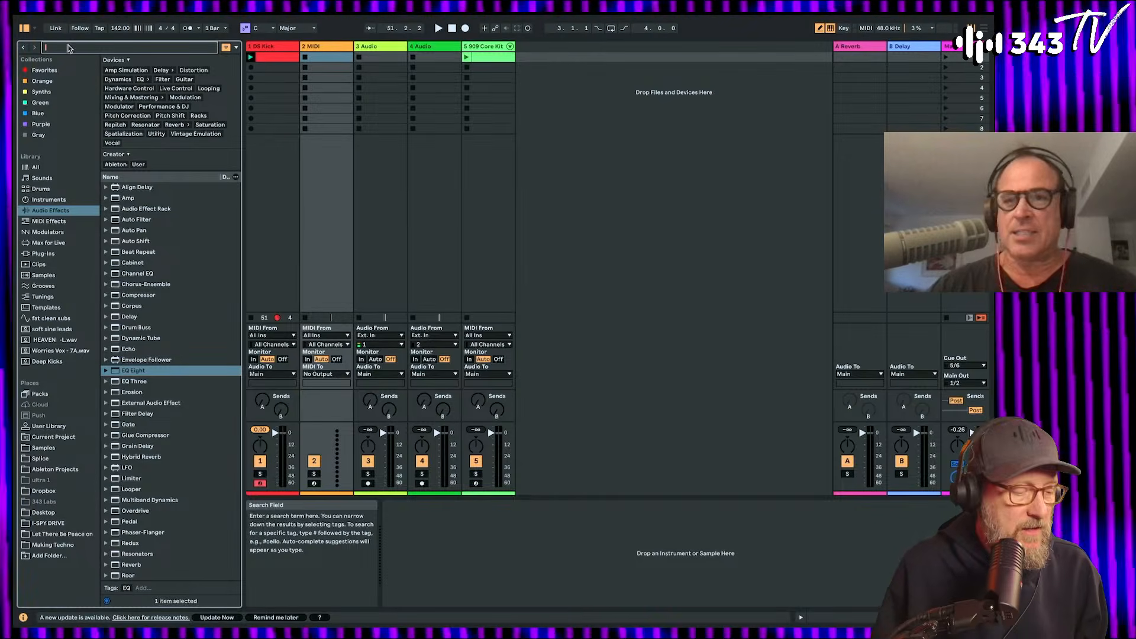
{"action": "type", "text": "or"}
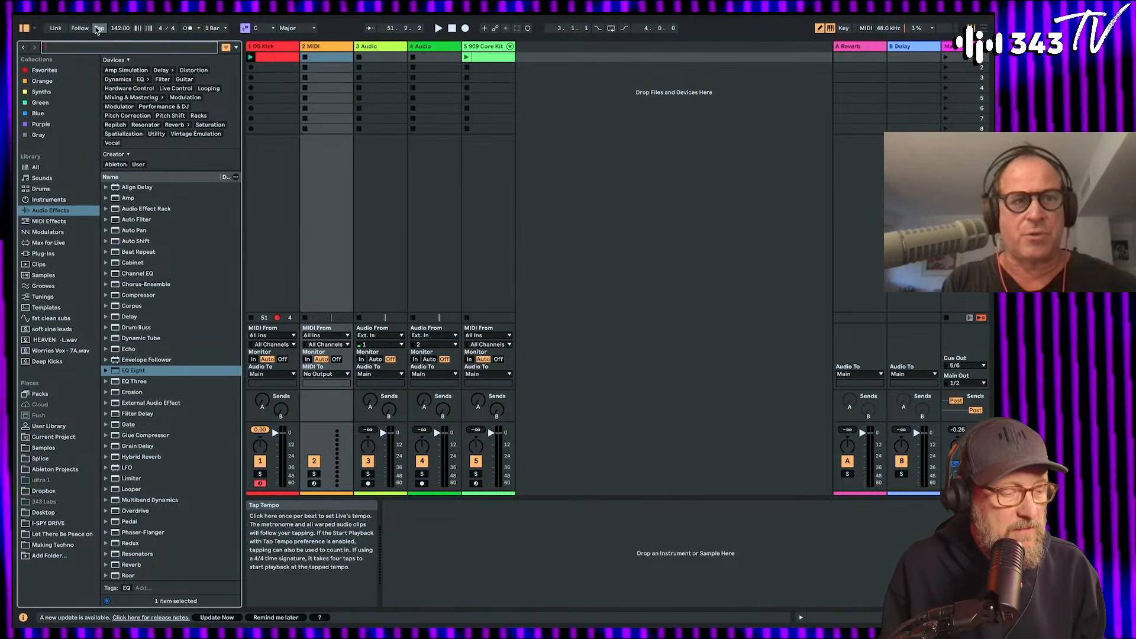
{"action": "type", "text": "gan"}
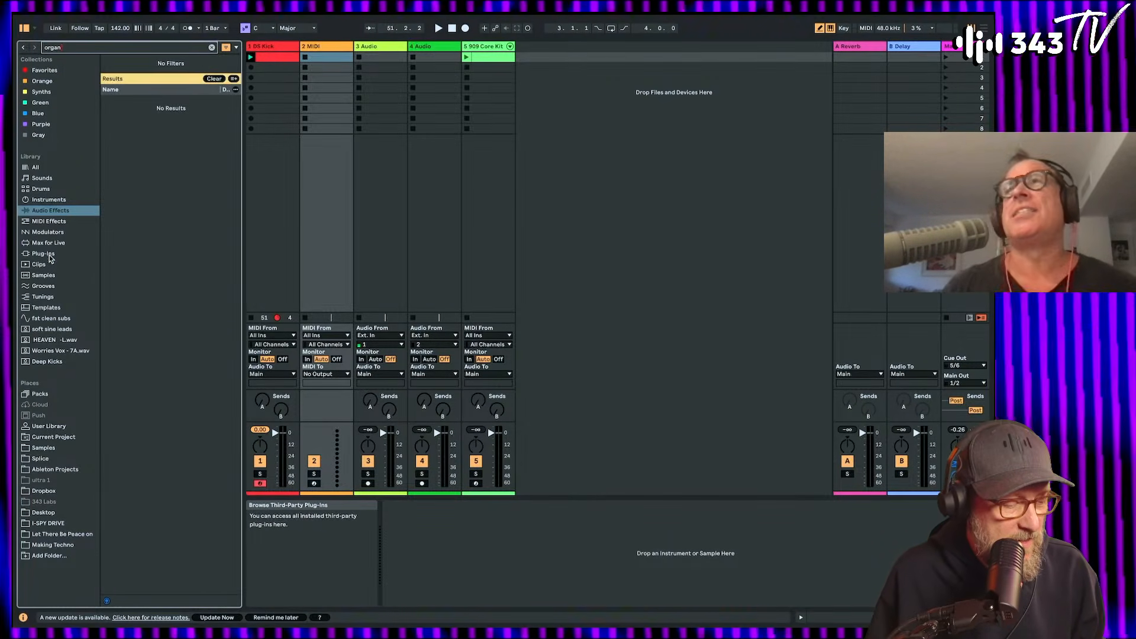
{"action": "left_click", "coordinate": [87, 253]}
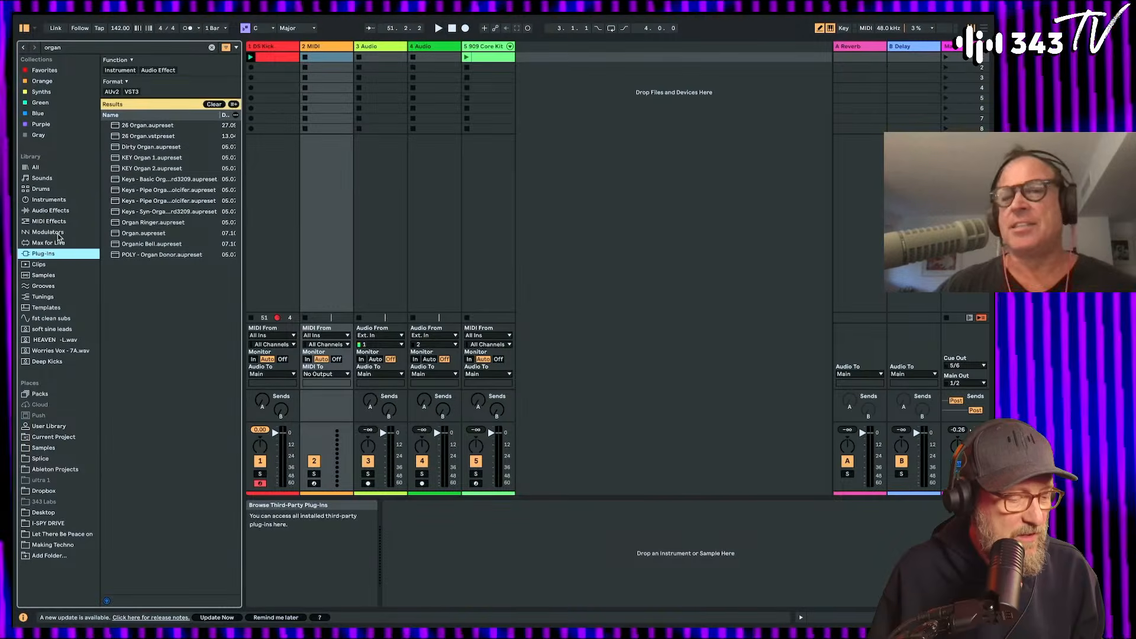
Step: Audition the organ presets among the instruments, from 106 Organ to I'm A Star Organ
{"action": "left_click", "coordinate": [59, 200]}
{"action": "left_click", "coordinate": [141, 175]}
{"action": "key", "text": "Down"}
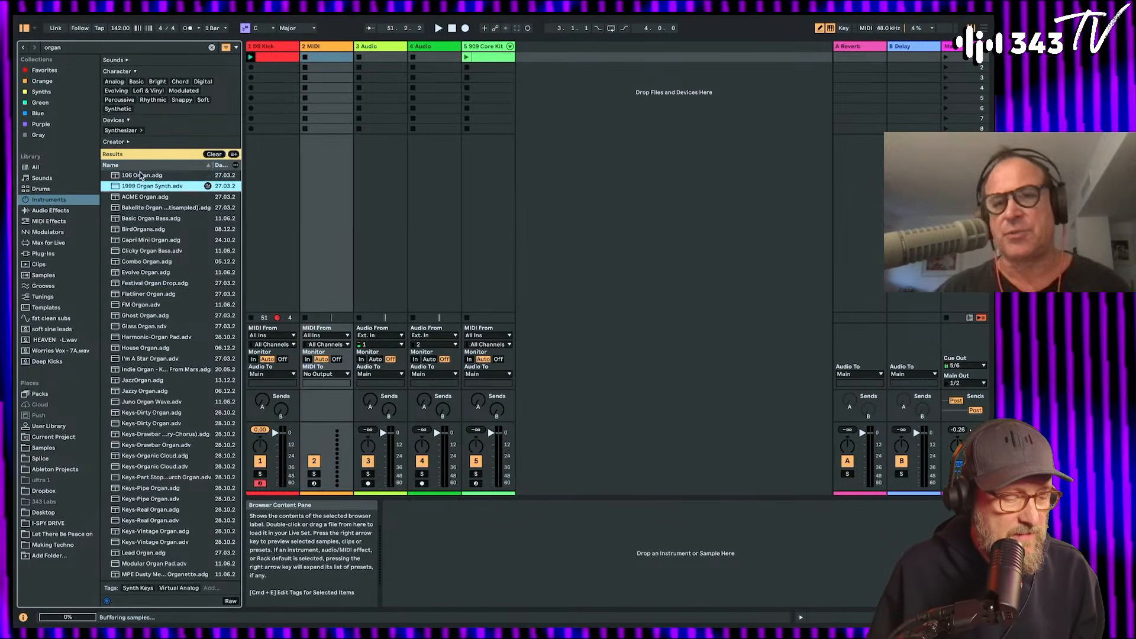
{"action": "key", "text": "Down"}
{"action": "key", "text": "Down"}
{"action": "key", "text": "Down"}
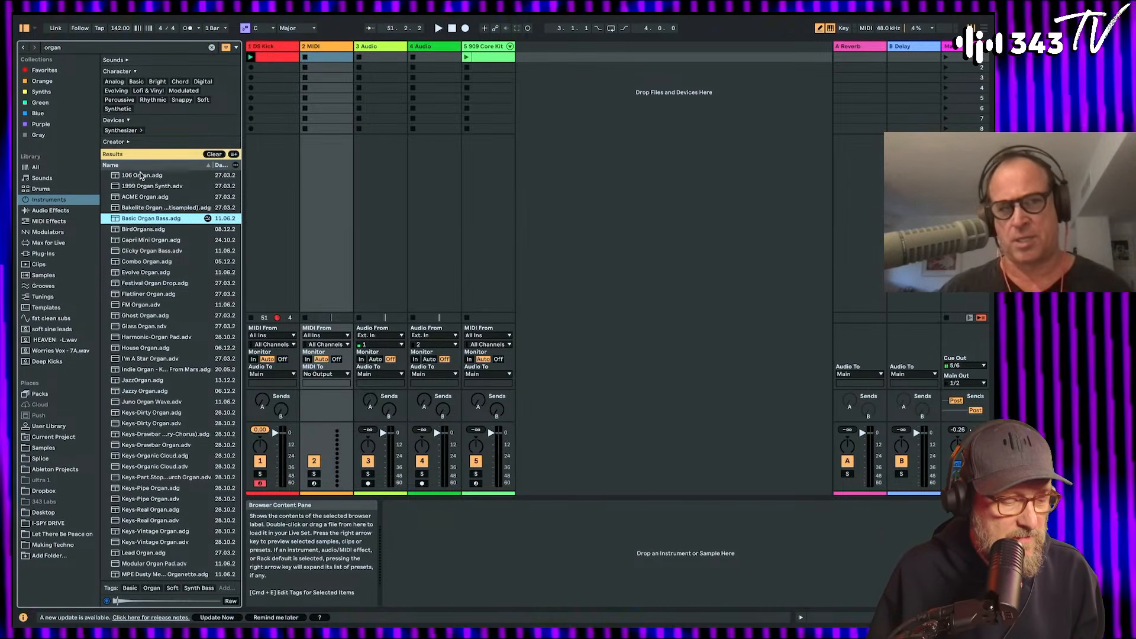
{"action": "key", "text": "Down"}
{"action": "key", "text": "Down"}
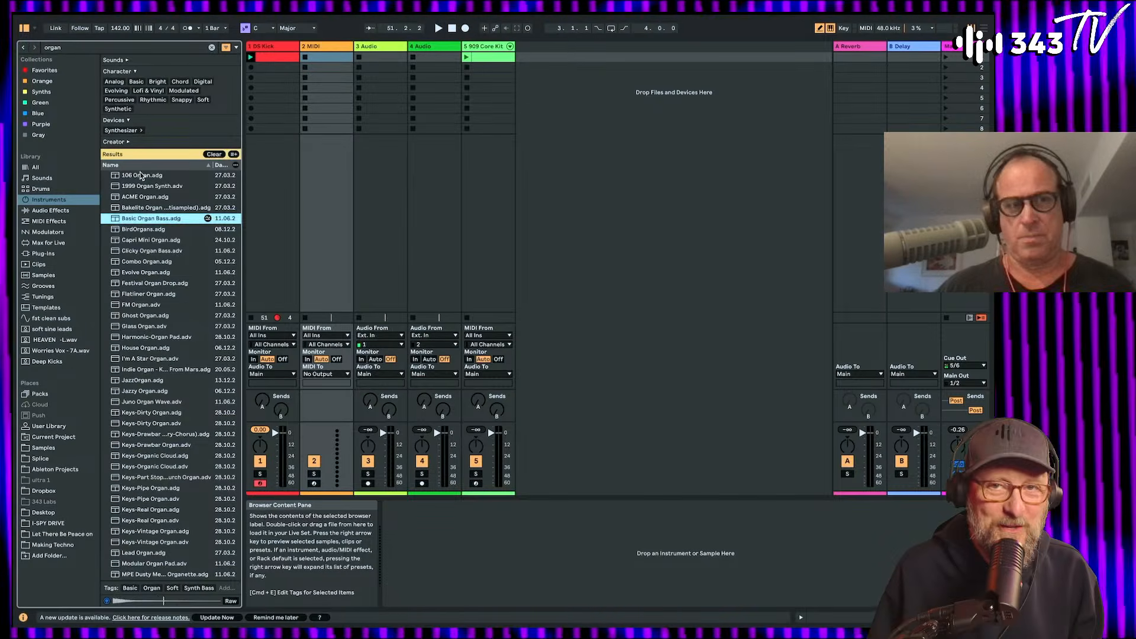
{"action": "key", "text": "Down"}
{"action": "key", "text": "Down"}
{"action": "key", "text": "Down"}
{"action": "key", "text": "Down"}
{"action": "key", "text": "Down"}
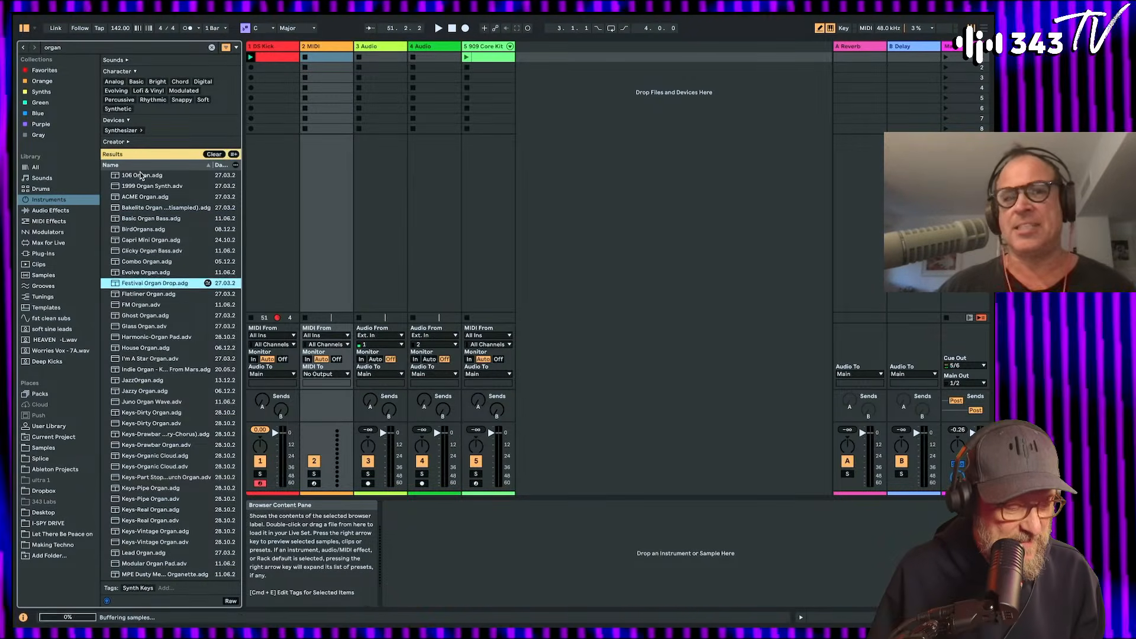
{"action": "key", "text": "Down"}
{"action": "key", "text": "Down"}
{"action": "key", "text": "Down"}
{"action": "key", "text": "Down"}
{"action": "key", "text": "Down"}
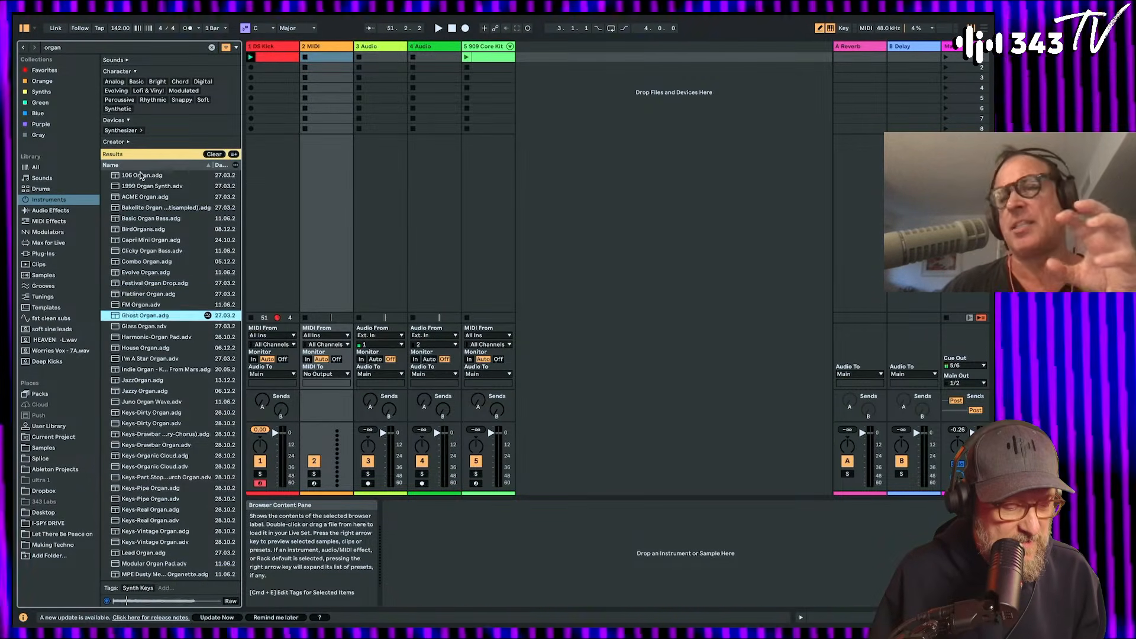
{"action": "key", "text": "Down"}
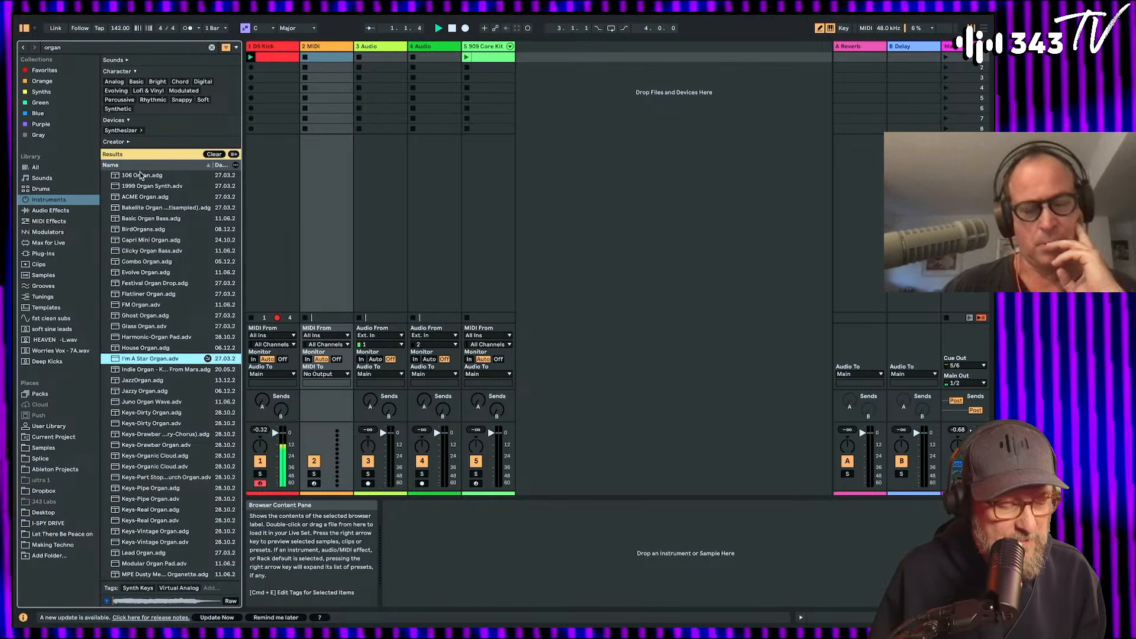
Step: Reselect the second MIDI track and audition the organ presets from Indie Organ to Keys-Dirty Organ
{"action": "left_click", "coordinate": [324, 52]}
{"action": "left_click", "coordinate": [283, 47]}
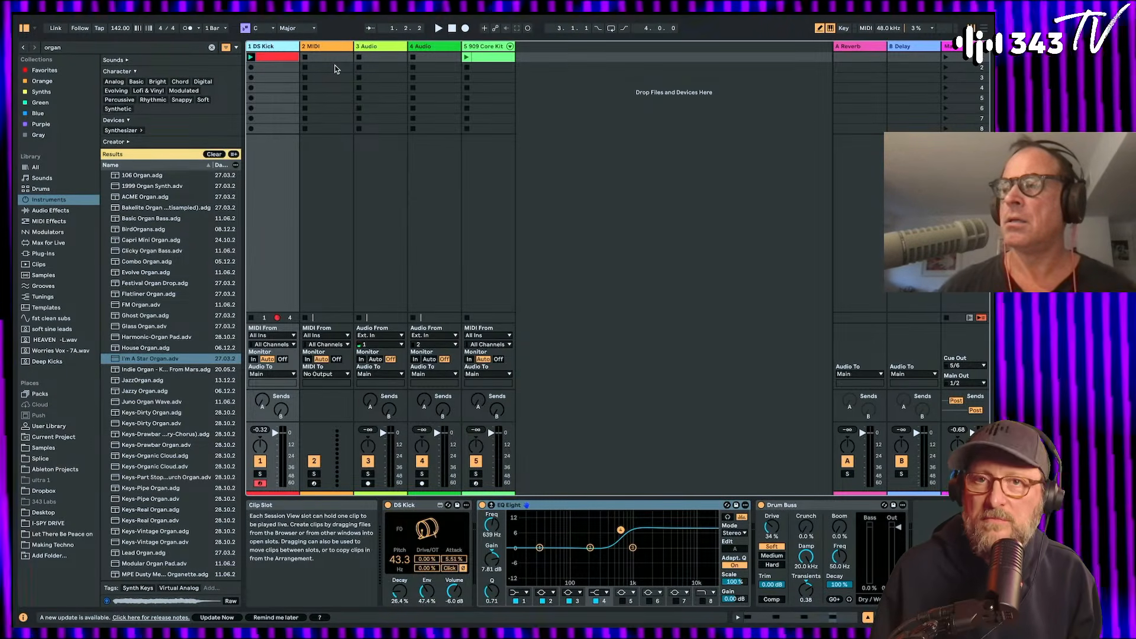
{"action": "left_click", "coordinate": [325, 48]}
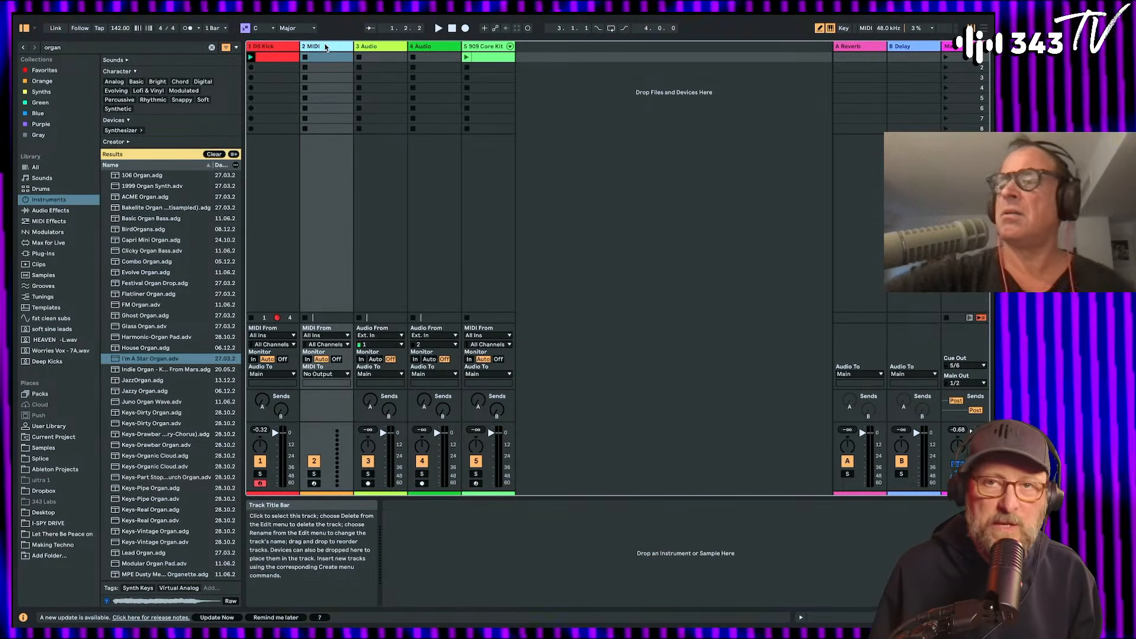
{"action": "left_click", "coordinate": [159, 368]}
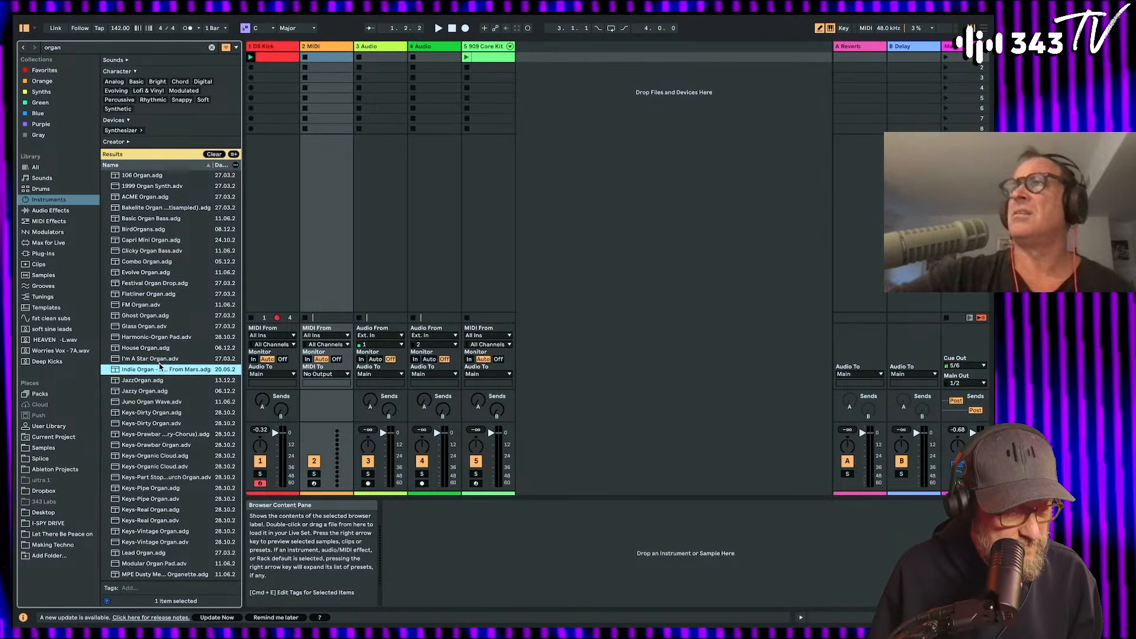
{"action": "key", "text": "Down"}
{"action": "key", "text": "Down"}
{"action": "key", "text": "Down"}
{"action": "key", "text": "Down"}
{"action": "key", "text": "Down"}
{"action": "key", "text": "Down"}
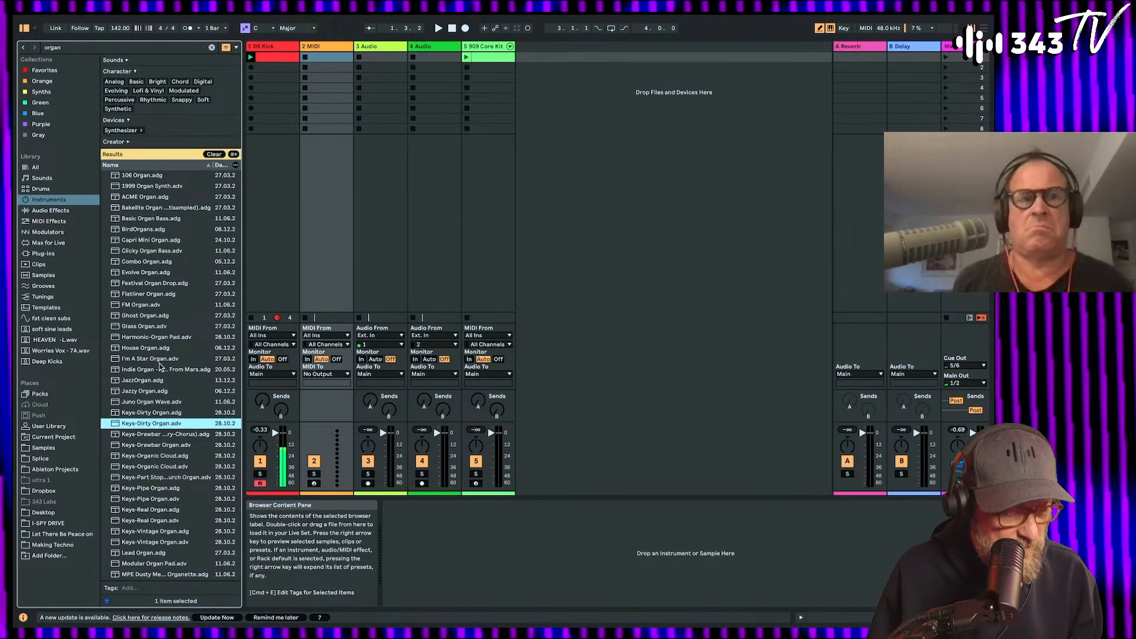
Step: Audition the remaining organ presets from Keys-Pipe Organ through Organ Basic
{"action": "scroll", "coordinate": [160, 367], "scroll_direction": "down", "scroll_amount": 5}
{"action": "scroll", "coordinate": [160, 367], "scroll_direction": "down", "scroll_amount": 2}
{"action": "left_click", "coordinate": [154, 253]}
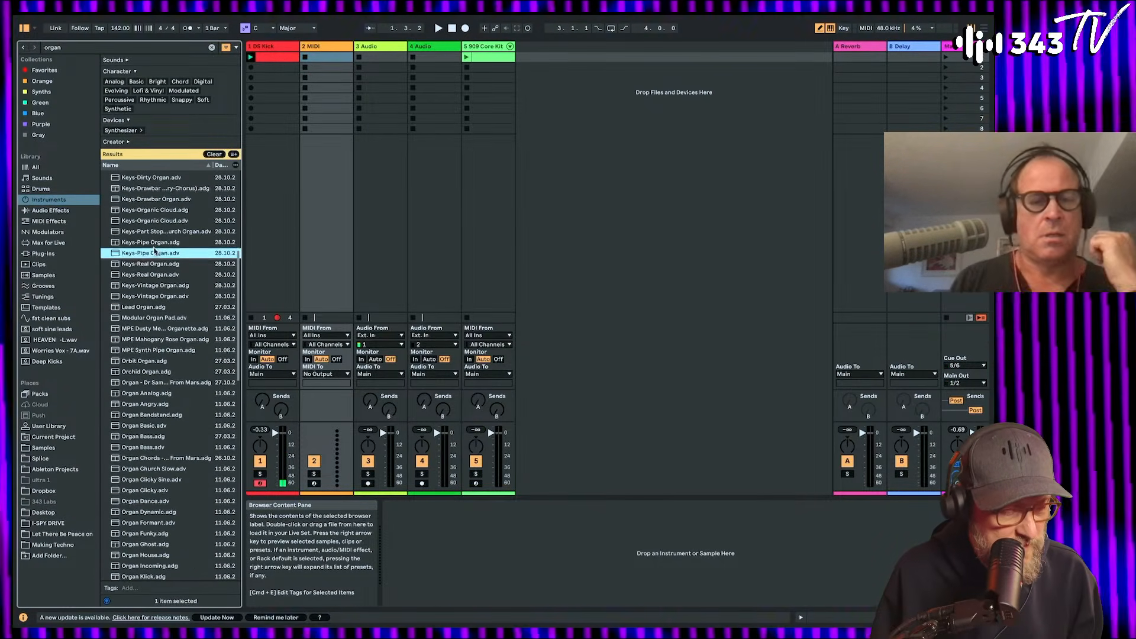
{"action": "key", "text": "Down"}
{"action": "key", "text": "Down"}
{"action": "key", "text": "Down"}
{"action": "key", "text": "Down"}
{"action": "key", "text": "Down"}
{"action": "key", "text": "Down"}
{"action": "key", "text": "Down"}
{"action": "key", "text": "Down"}
{"action": "key", "text": "Up"}
{"action": "key", "text": "Up"}
{"action": "key", "text": "Up"}
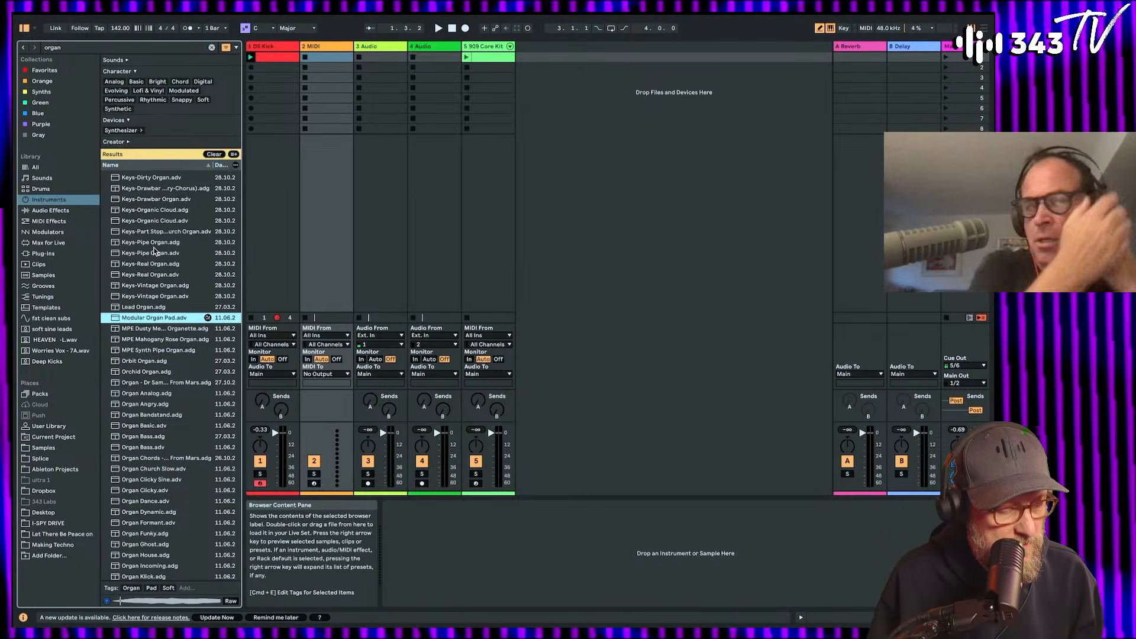
{"action": "key", "text": "Down"}
{"action": "key", "text": "Down"}
{"action": "key", "text": "Down"}
{"action": "key", "text": "Down"}
{"action": "key", "text": "Down"}
{"action": "key", "text": "Down"}
{"action": "key", "text": "Down"}
{"action": "key", "text": "Down"}
{"action": "key", "text": "Down"}
{"action": "key", "text": "Down"}
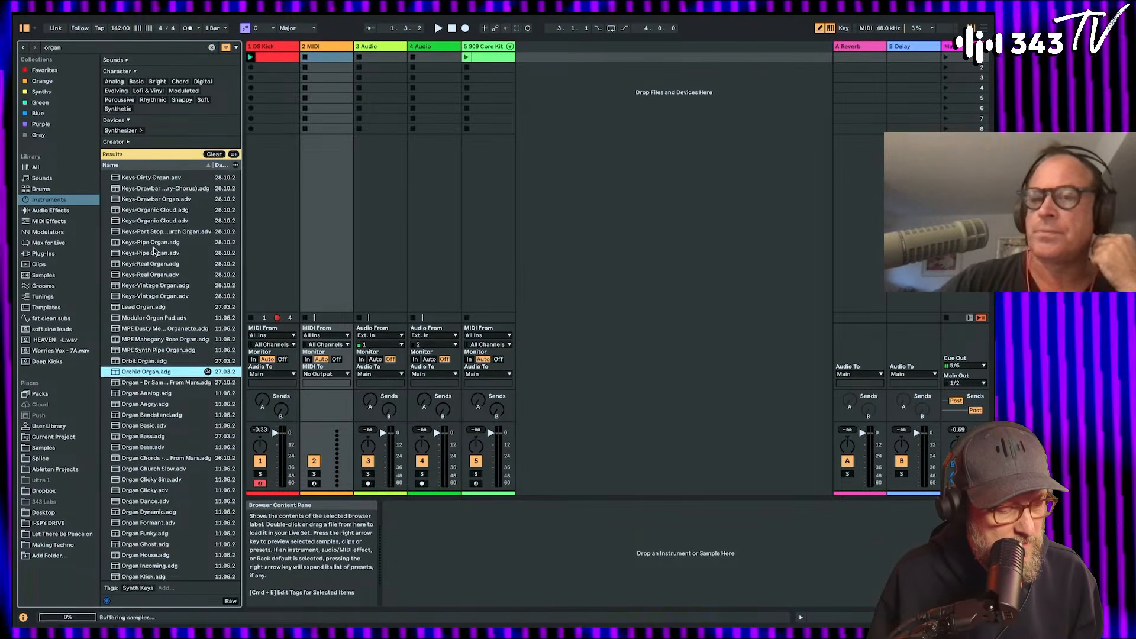
{"action": "key", "text": "Down"}
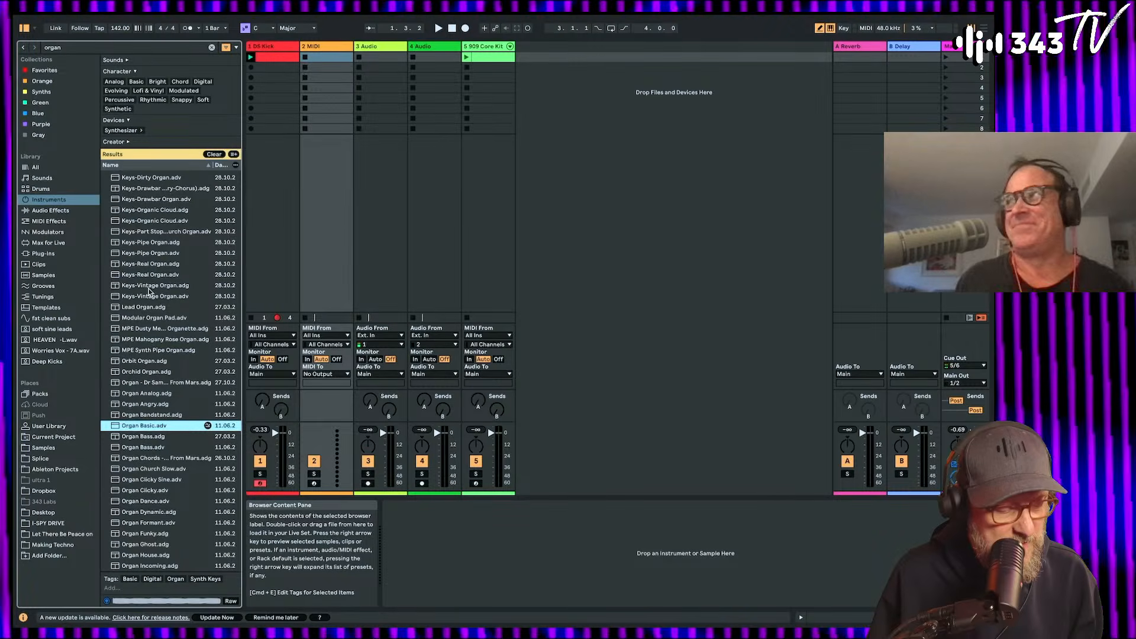
Step: Load Organ Basic onto the second MIDI track and create an empty MIDI clip in its first slot, with an enlarged note editor
{"action": "double_click", "coordinate": [118, 428]}
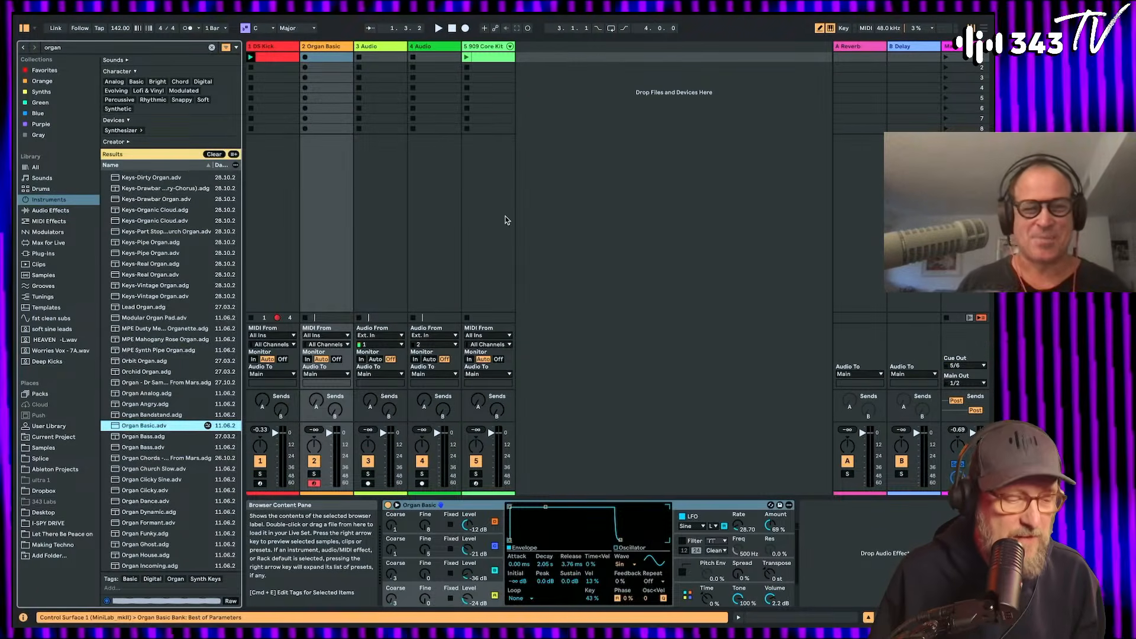
{"action": "double_click", "coordinate": [332, 58]}
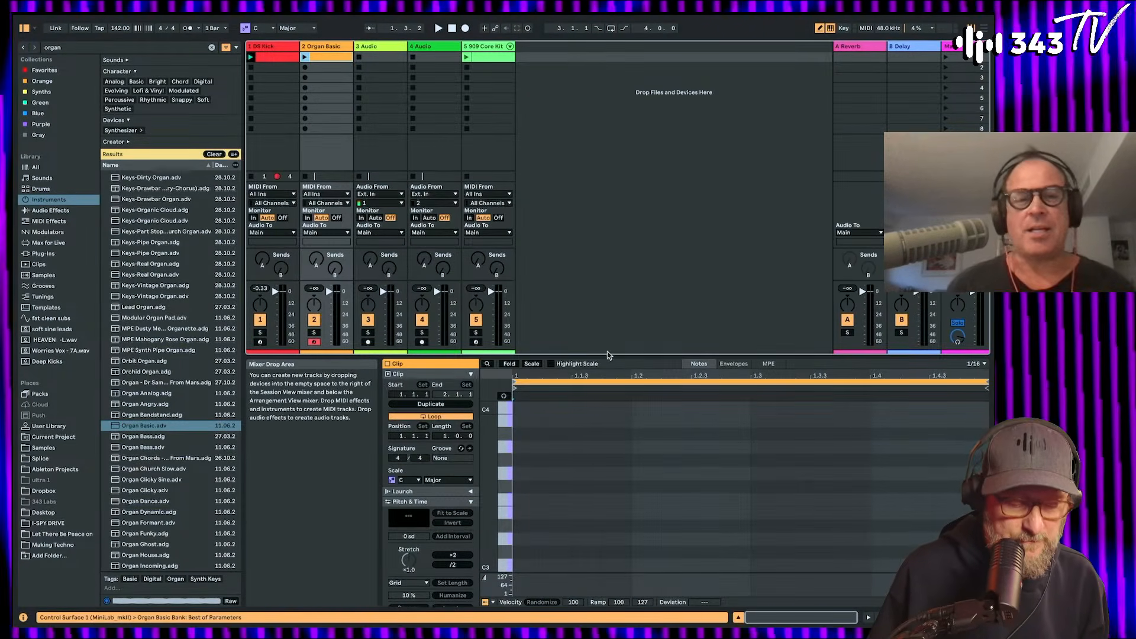
{"action": "left_click_drag", "start_coordinate": [608, 356], "coordinate": [612, 182]}
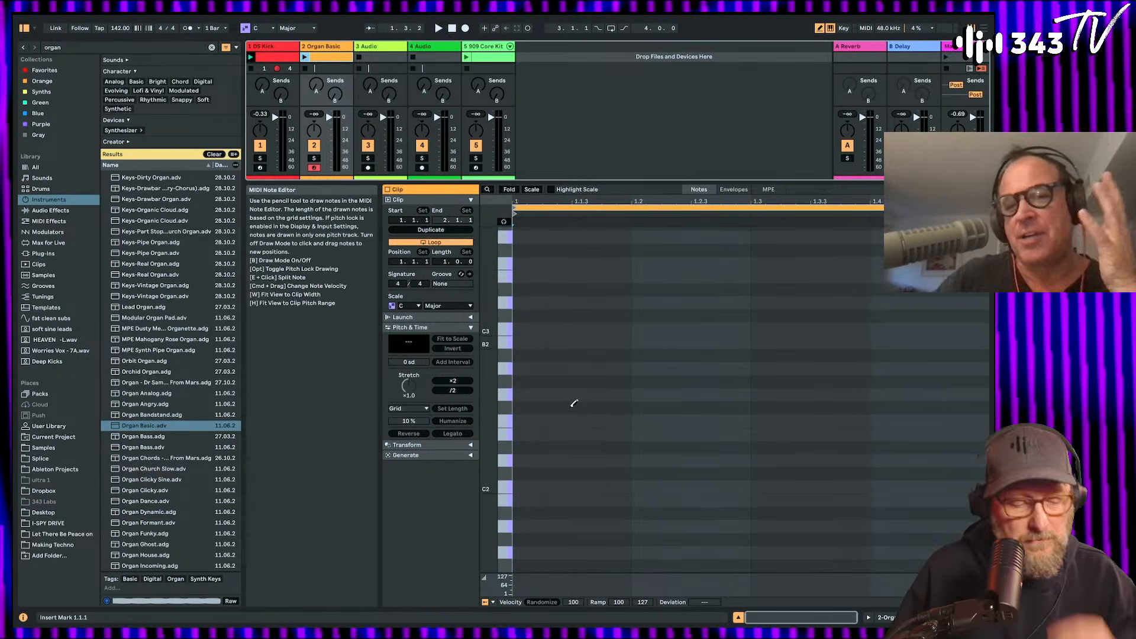
Step: Draw a sixteenth-note chord of B1, D2 and F#2 at the start of the organ clip
{"action": "scroll", "coordinate": [574, 404], "scroll_direction": "up", "scroll_amount": 3}
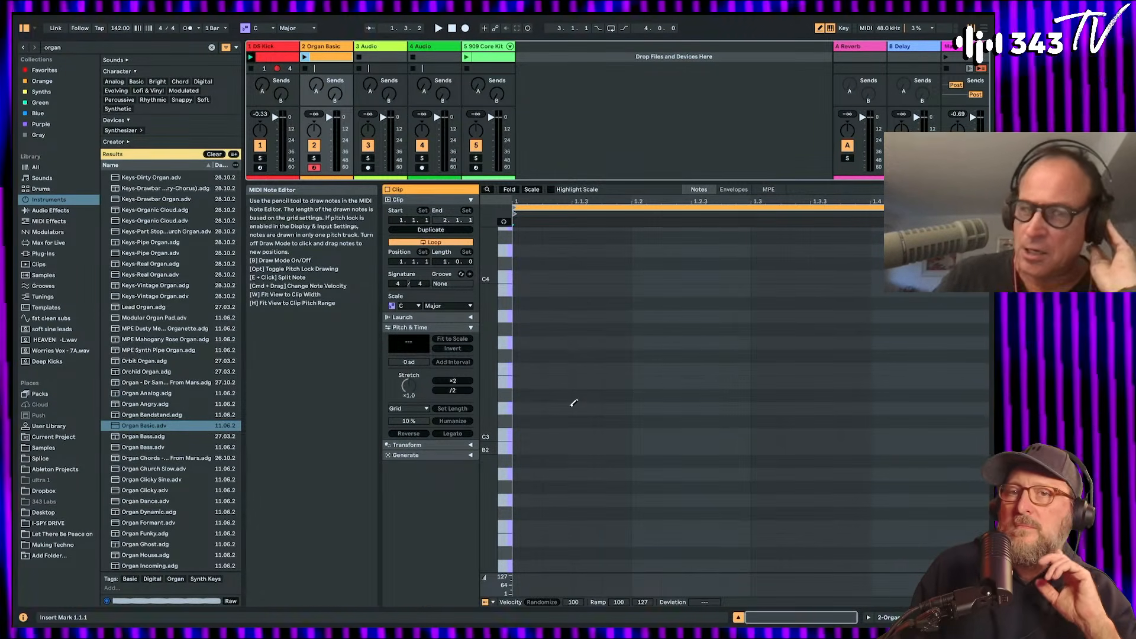
{"action": "left_click", "coordinate": [540, 512]}
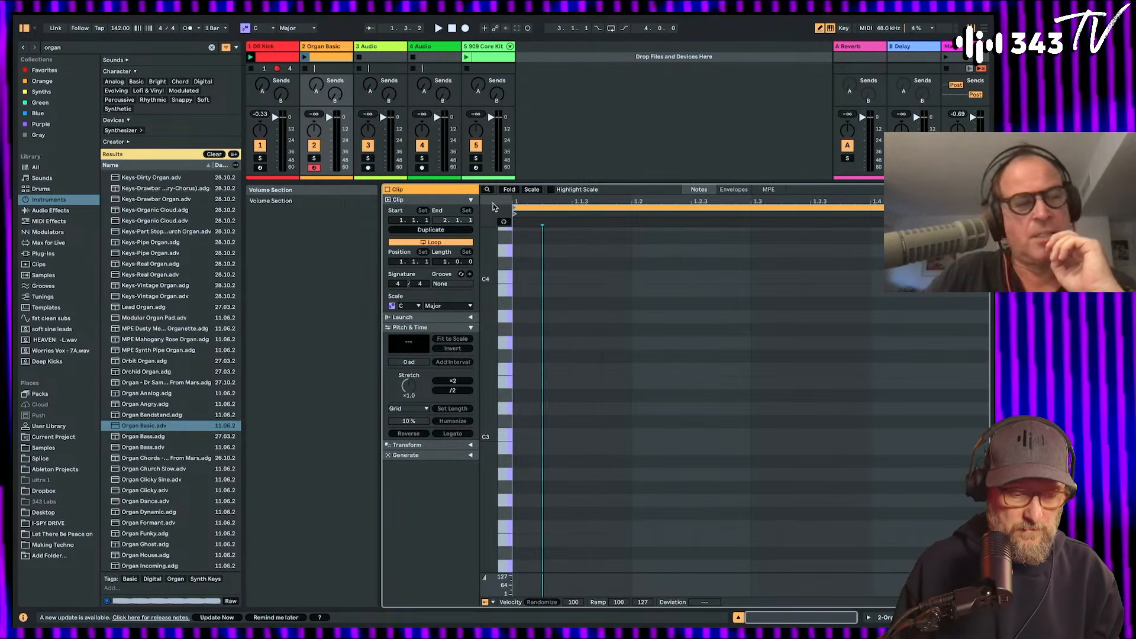
{"action": "scroll", "coordinate": [531, 520], "scroll_direction": "down", "scroll_amount": 3}
{"action": "left_click", "coordinate": [527, 461]}
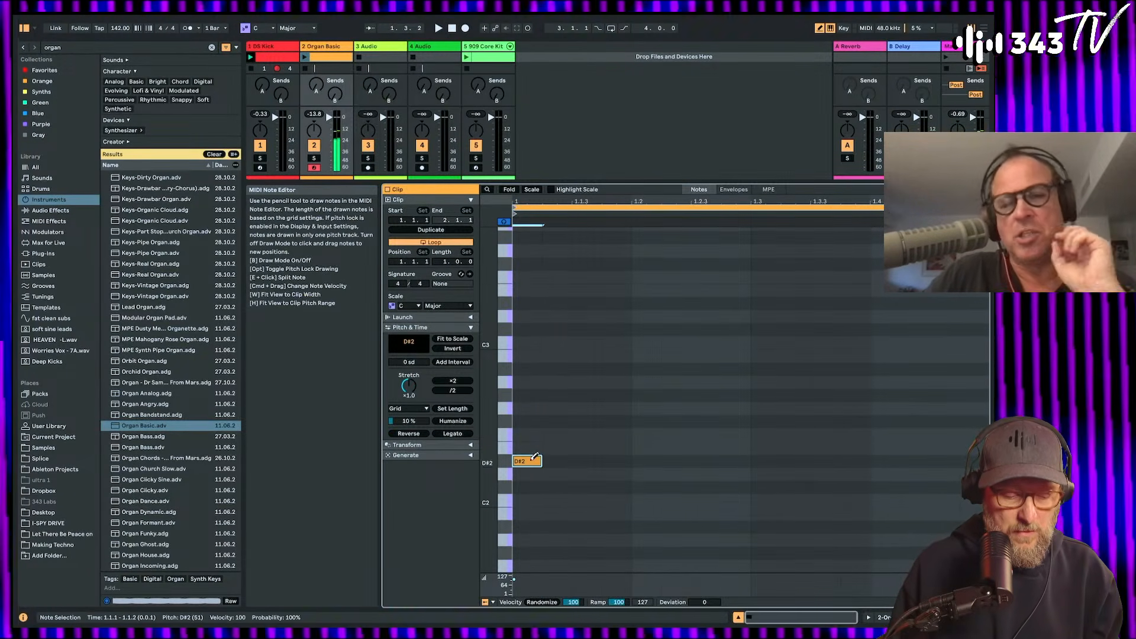
{"action": "left_click", "coordinate": [535, 515]}
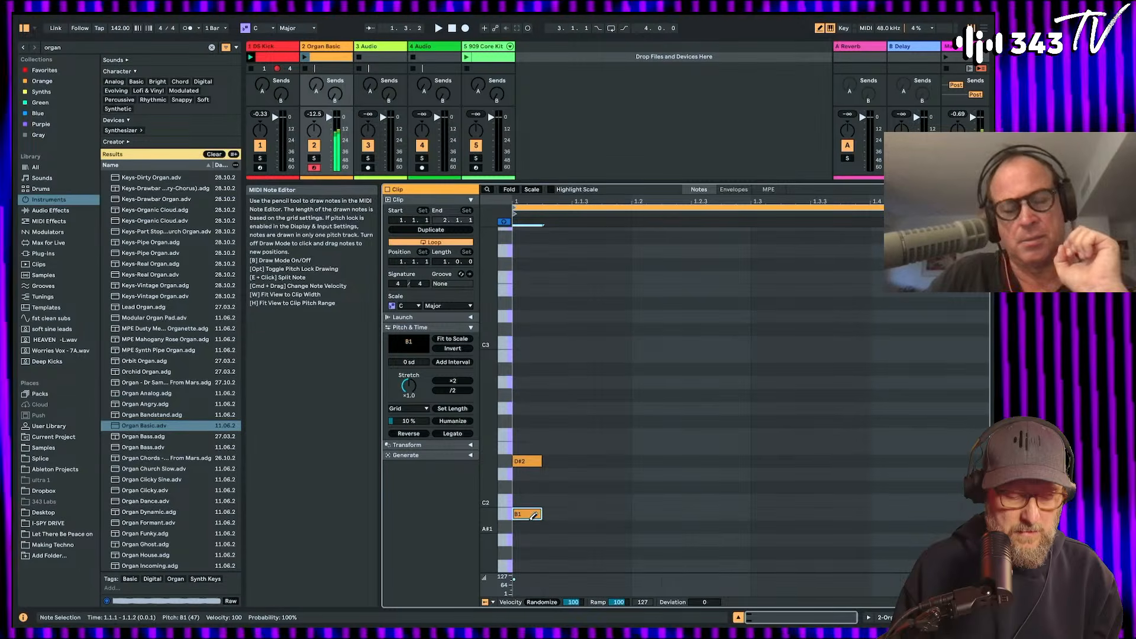
{"action": "left_click_drag", "start_coordinate": [532, 459], "coordinate": [535, 473]}
{"action": "left_click", "coordinate": [532, 435]}
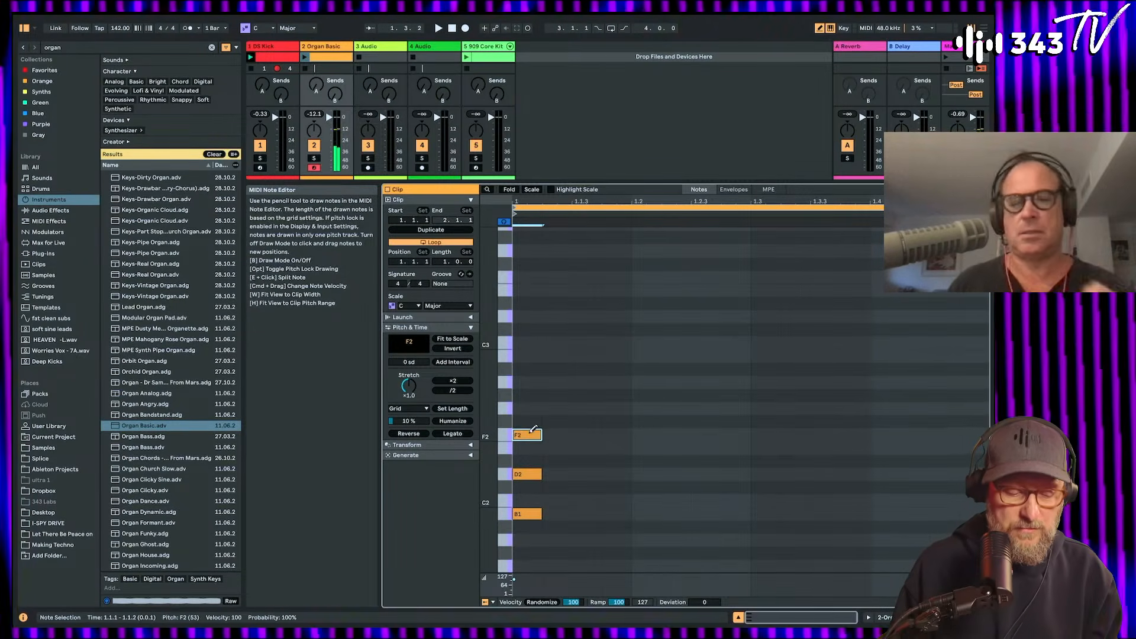
{"action": "key", "text": "Up"}
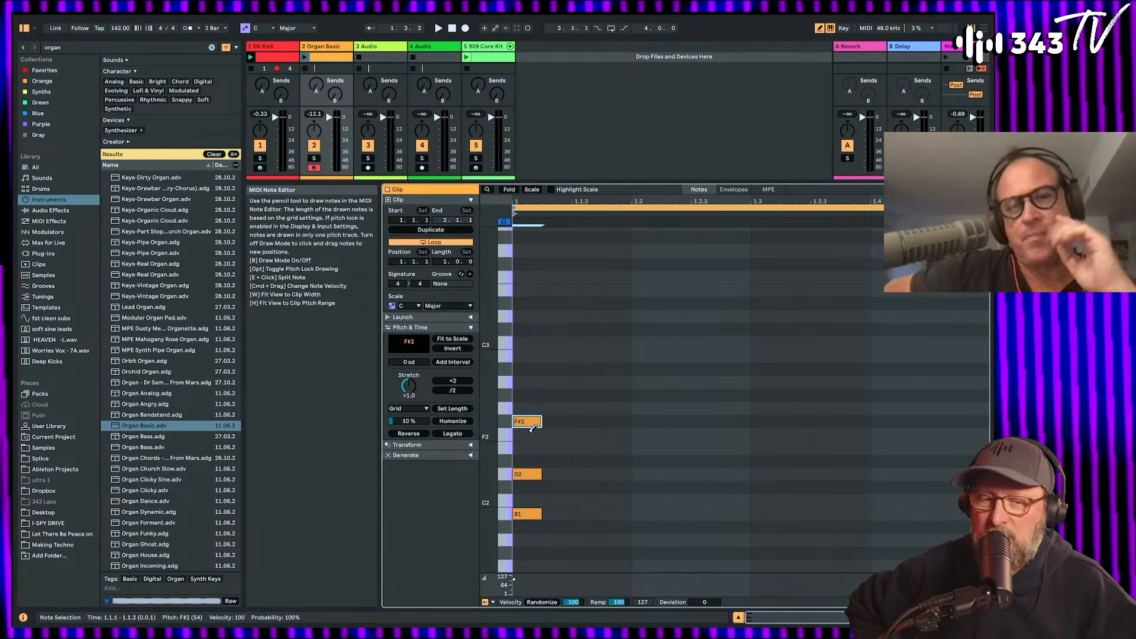
Step: Change the organ chord's notes to A#1, C#2 and F2
{"action": "left_click_drag", "start_coordinate": [529, 508], "coordinate": [531, 517]}
{"action": "left_click", "coordinate": [525, 474]}
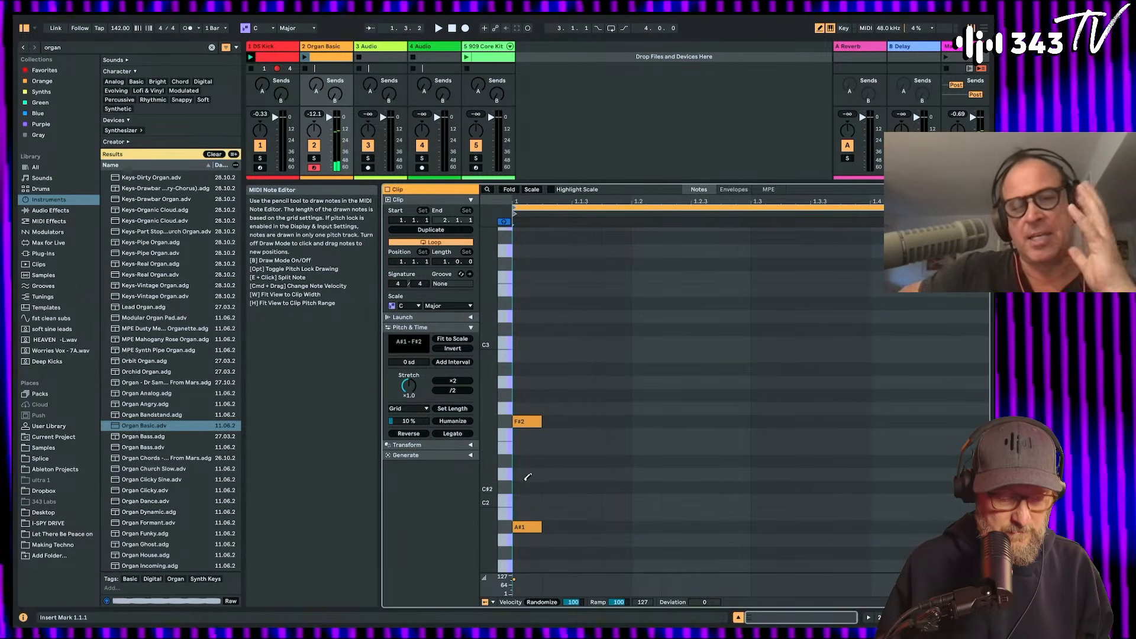
{"action": "left_click", "coordinate": [526, 487]}
{"action": "left_click", "coordinate": [527, 435]}
{"action": "left_click", "coordinate": [524, 446]}
{"action": "left_click", "coordinate": [524, 437]}
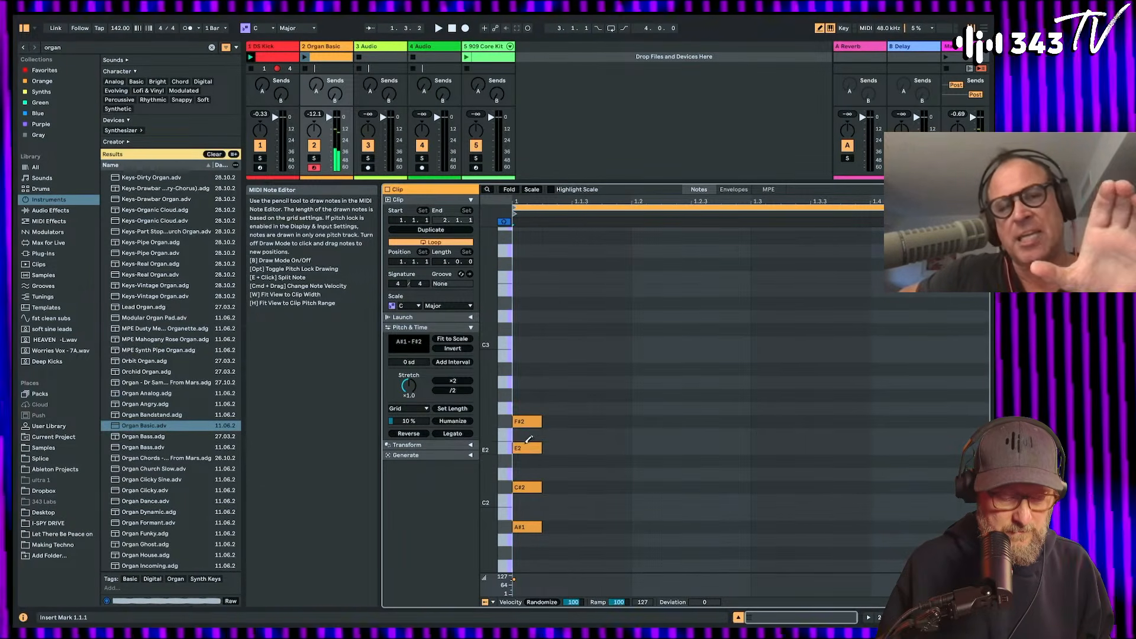
{"action": "left_click", "coordinate": [525, 448]}
{"action": "left_click", "coordinate": [527, 422]}
{"action": "left_click", "coordinate": [526, 433]}
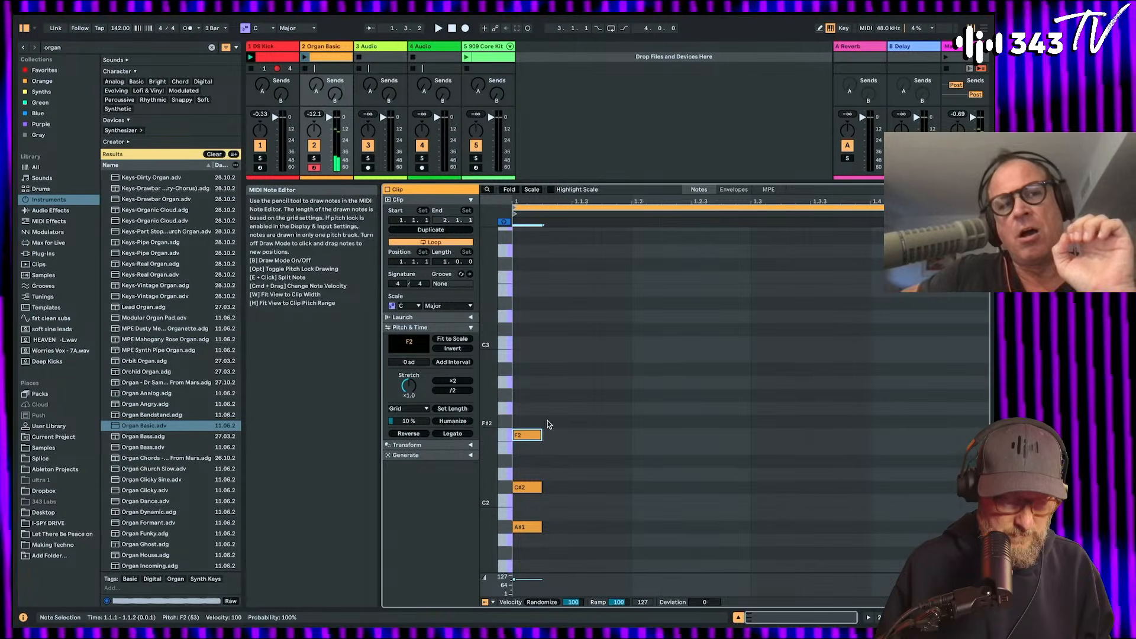
Step: Turn off draw mode, select all three chord notes and transpose them down one octave
{"action": "key", "text": "b"}
{"action": "left_click_drag", "start_coordinate": [553, 418], "coordinate": [514, 563]}
{"action": "scroll", "coordinate": [640, 444], "scroll_direction": "down", "scroll_amount": 4}
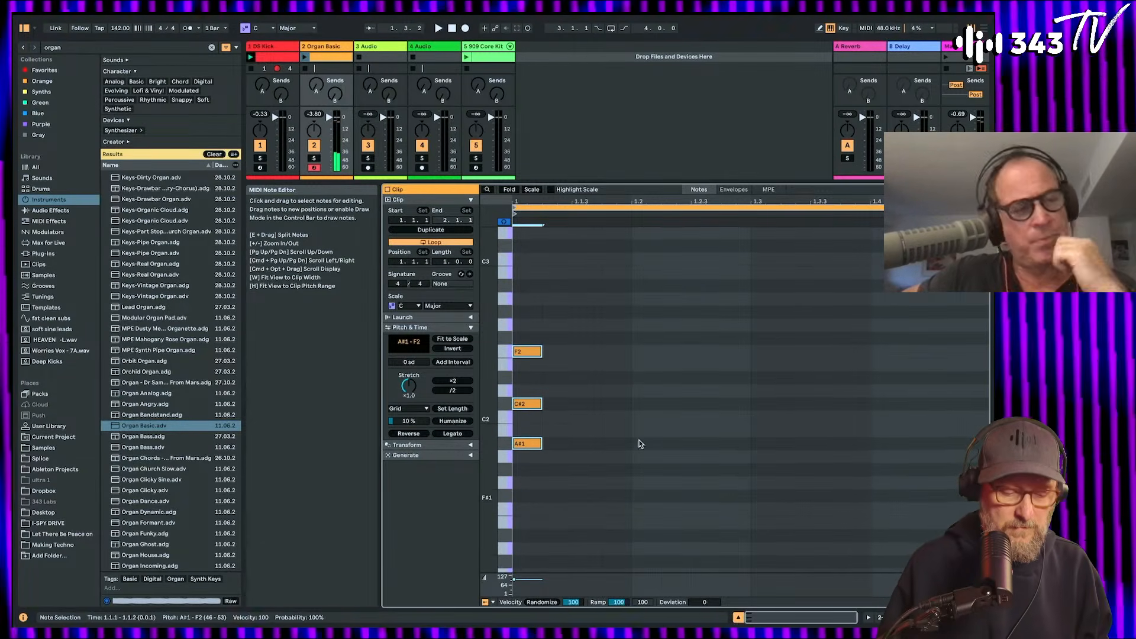
{"action": "scroll", "coordinate": [675, 424], "scroll_direction": "down", "scroll_amount": 3}
{"action": "key", "text": "shift+Down"}
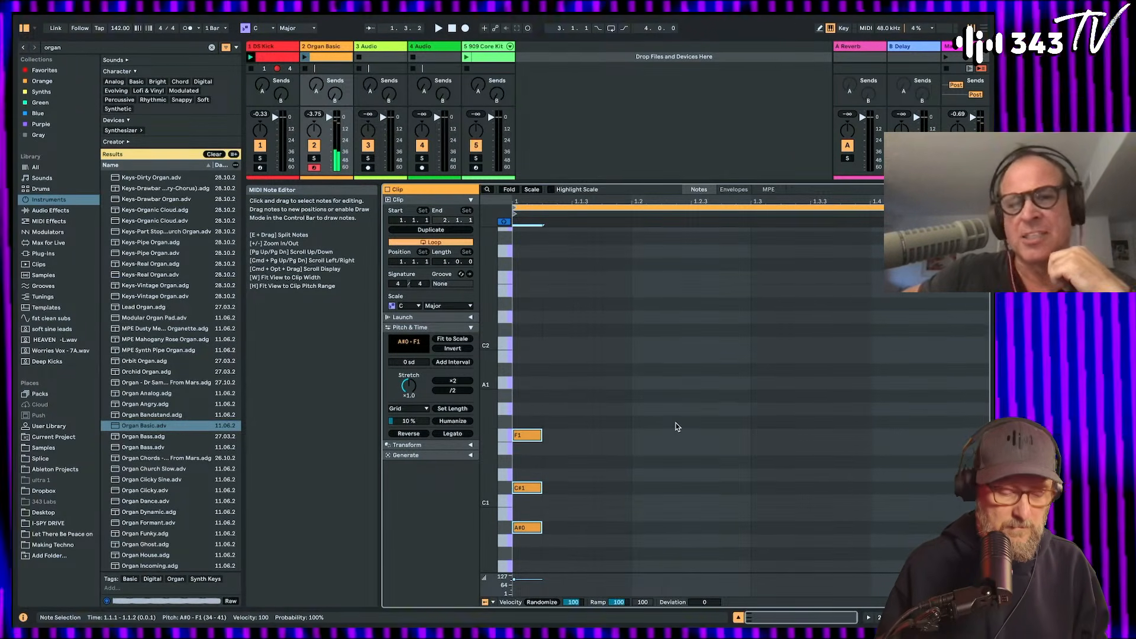
Step: Transpose the selected chord up five semitones to D#1, F#1 and A#1
{"action": "key", "text": "Up"}
{"action": "key", "text": "Up"}
{"action": "key", "text": "Up"}
{"action": "key", "text": "Up"}
{"action": "key", "text": "Up"}
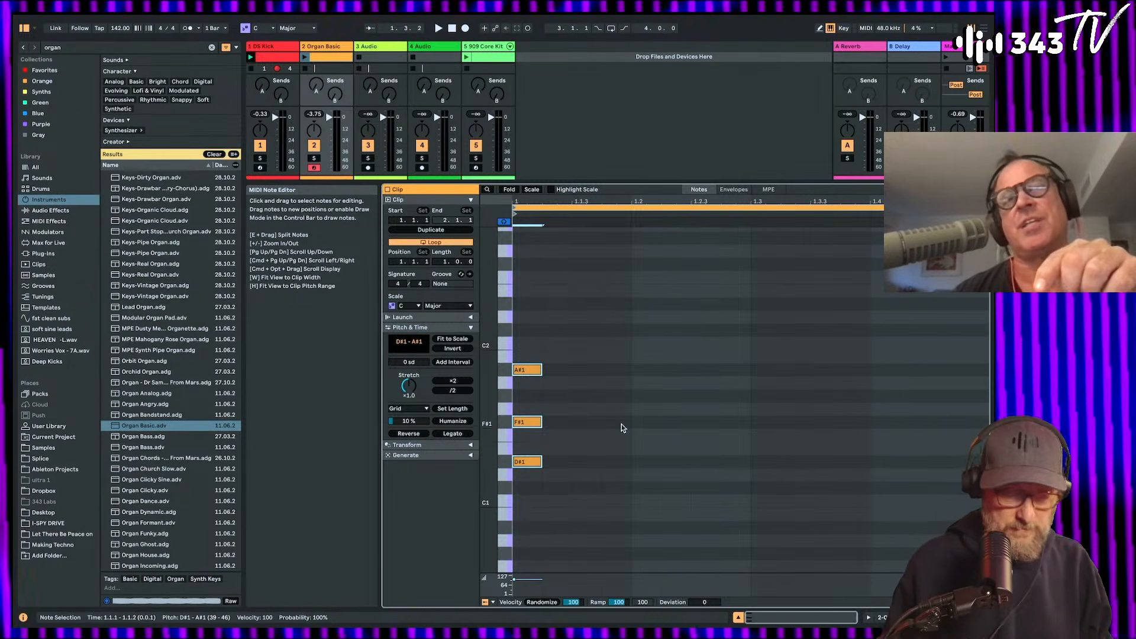
Step: Copy the chord to the next sixteenth and raise the copy two octaves to D#2, F#2 and A#2
{"action": "left_click_drag", "start_coordinate": [527, 422], "coordinate": [536, 541]}
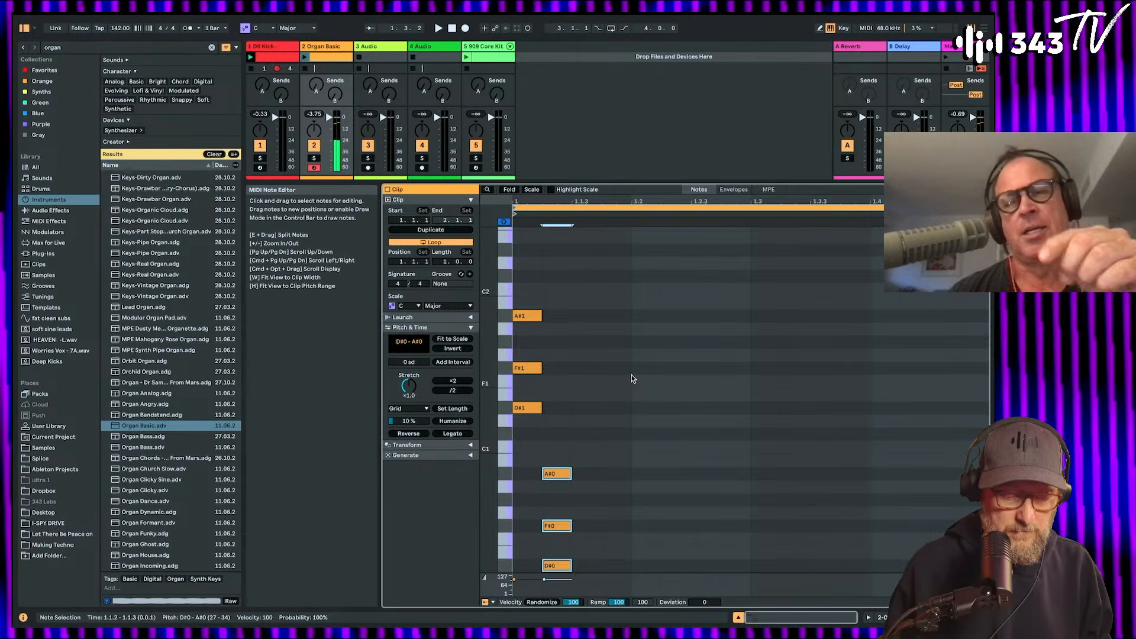
{"action": "key", "text": "shift+Up"}
{"action": "key", "text": "shift+Up"}
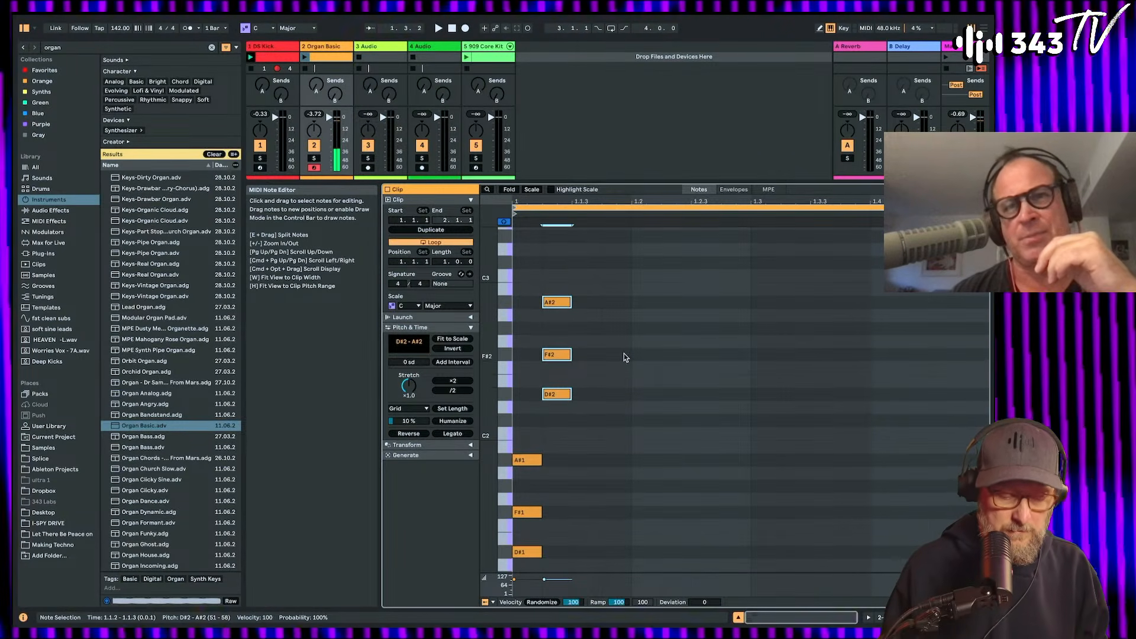
Step: Select both chords in the organ clip and delete all their notes
{"action": "scroll", "coordinate": [573, 375], "scroll_direction": "down", "scroll_amount": 1}
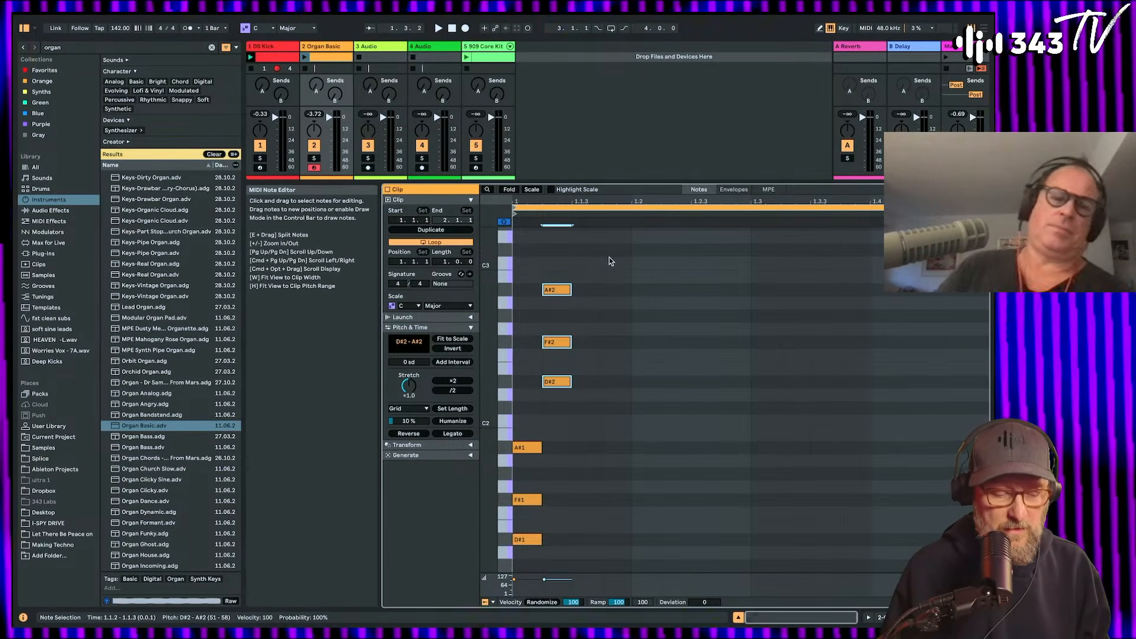
{"action": "left_click_drag", "start_coordinate": [611, 259], "coordinate": [507, 577]}
{"action": "key", "text": "Delete"}
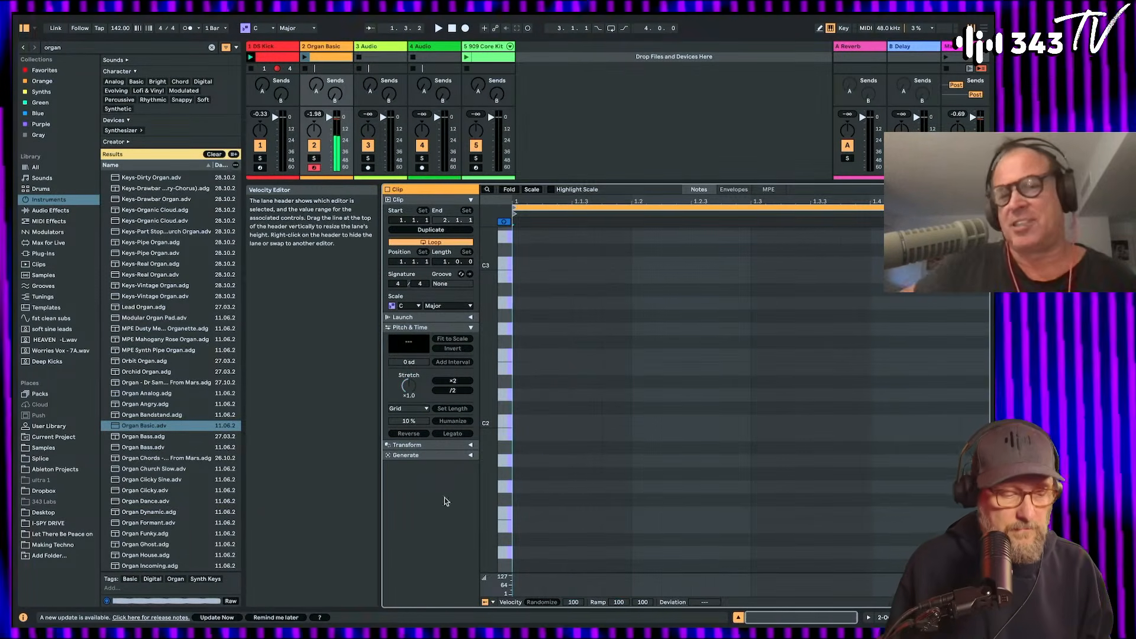
Step: Return to the Organ Basic track's device view and search the instrument presets for "mono"
{"action": "double_click", "coordinate": [318, 46]}
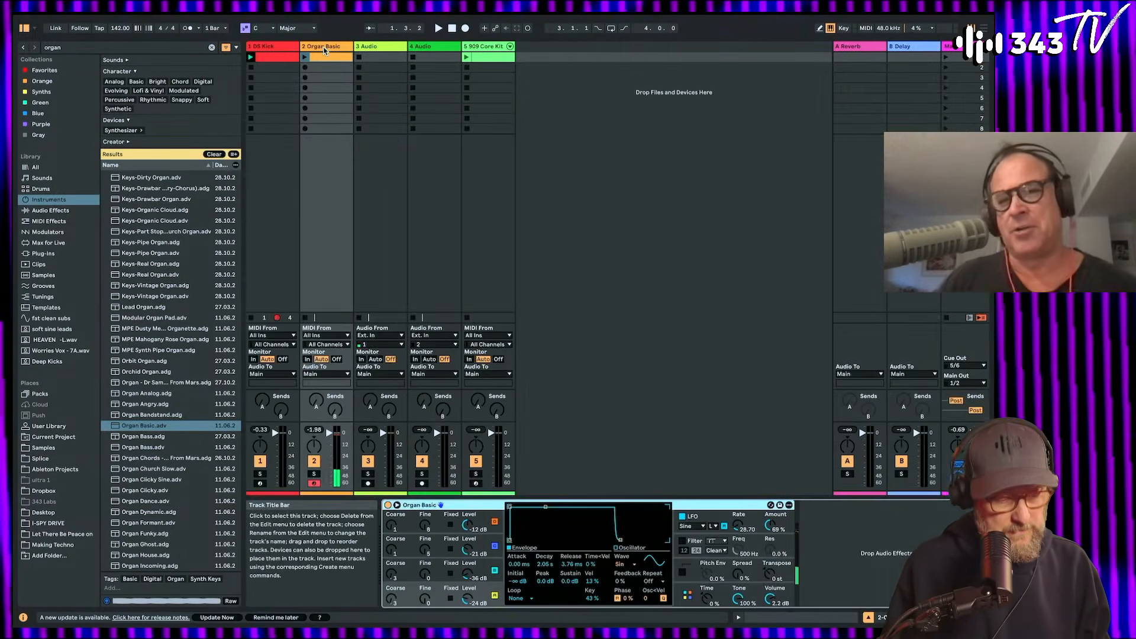
{"action": "left_click", "coordinate": [92, 50]}
{"action": "type", "text": "mono"}
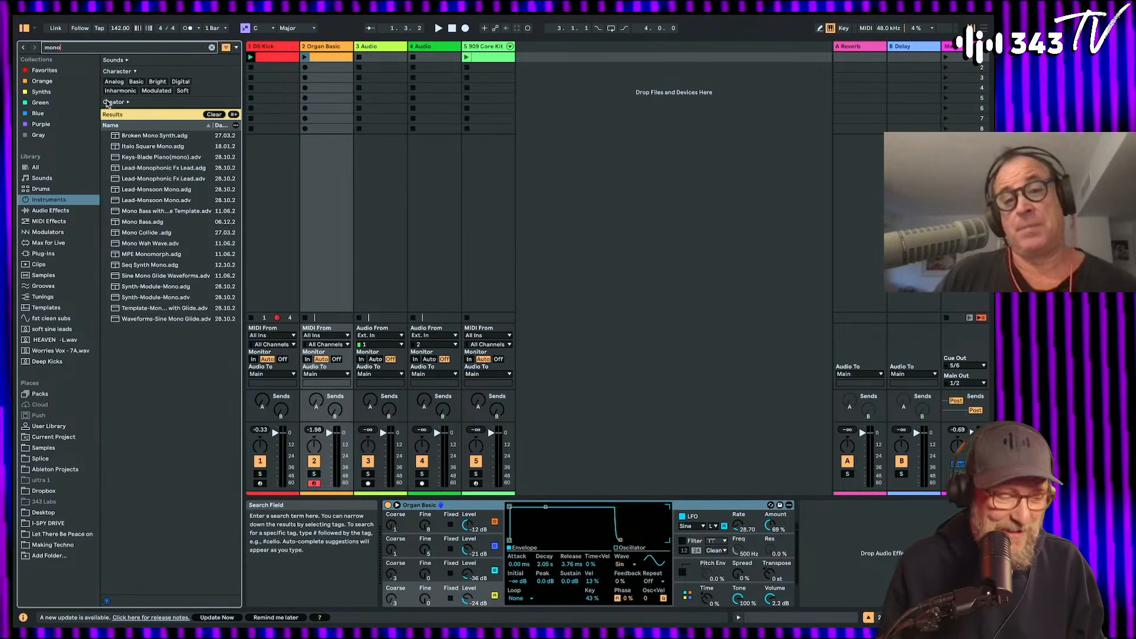
Step: Load the Max for Live Mono Sequencer ahead of the instrument on the Organ Basic track
{"action": "left_click", "coordinate": [62, 242]}
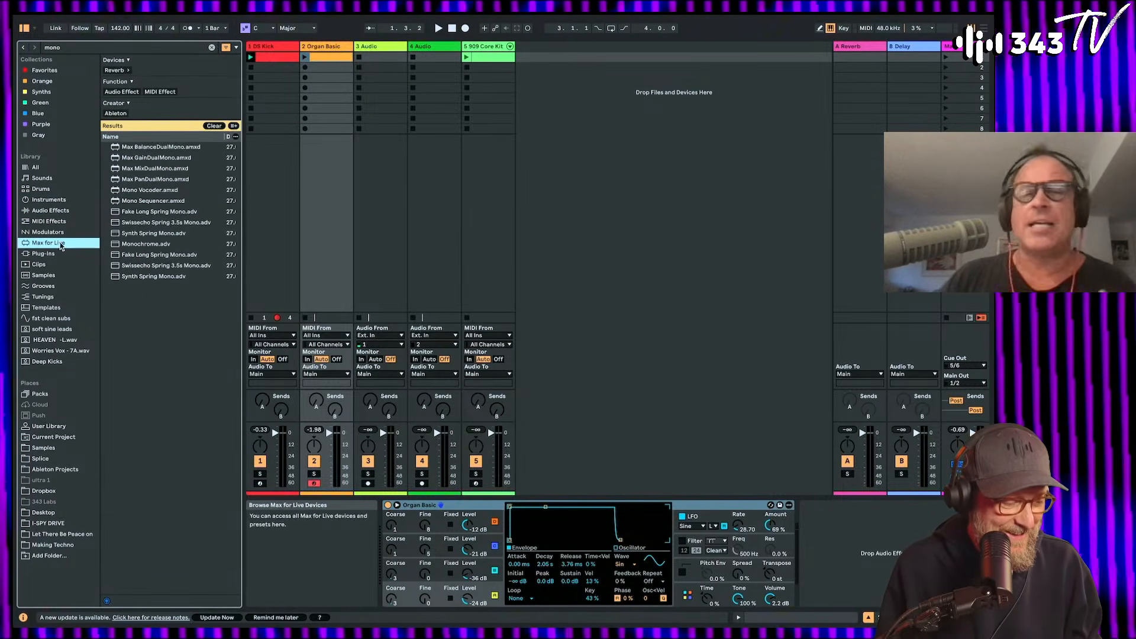
{"action": "left_click", "coordinate": [130, 191]}
{"action": "left_click_drag", "start_coordinate": [118, 209], "coordinate": [303, 413]}
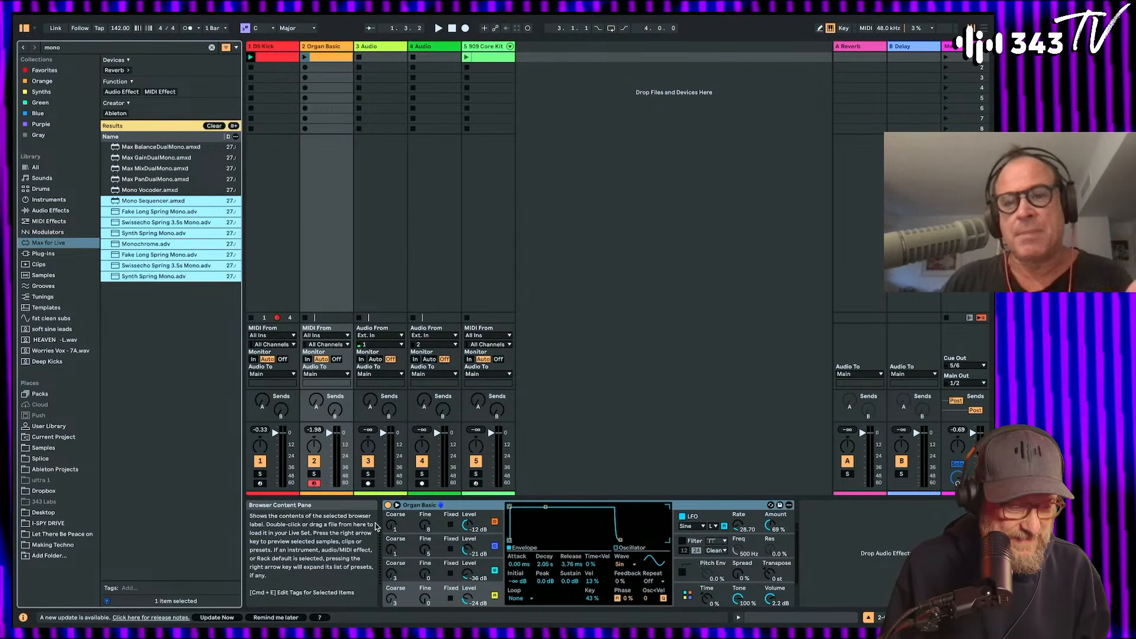
{"action": "mouse_move", "coordinate": [377, 527]}
{"action": "left_mouse_down"}
{"action": "mouse_move", "coordinate": [185, 205]}
{"action": "mouse_move", "coordinate": [404, 522]}
{"action": "mouse_move", "coordinate": [384, 523]}
{"action": "left_mouse_up"}
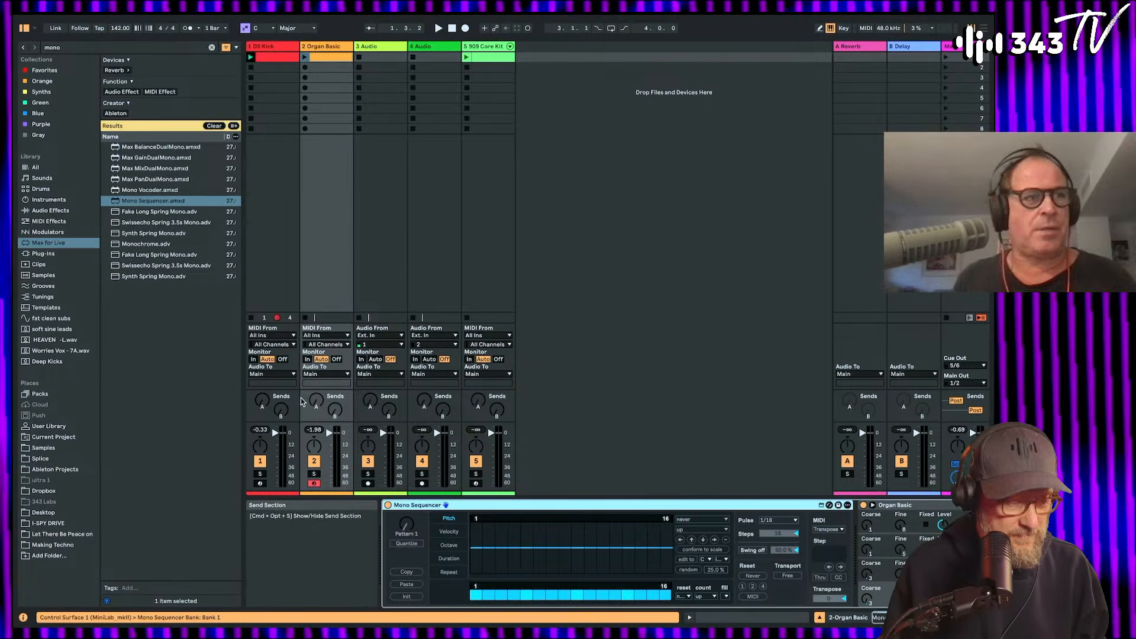
Step: Clear the search, find the Chord MIDI effect and insert it between Mono Sequencer and the Organ Basic instrument
{"action": "left_click", "coordinate": [53, 199]}
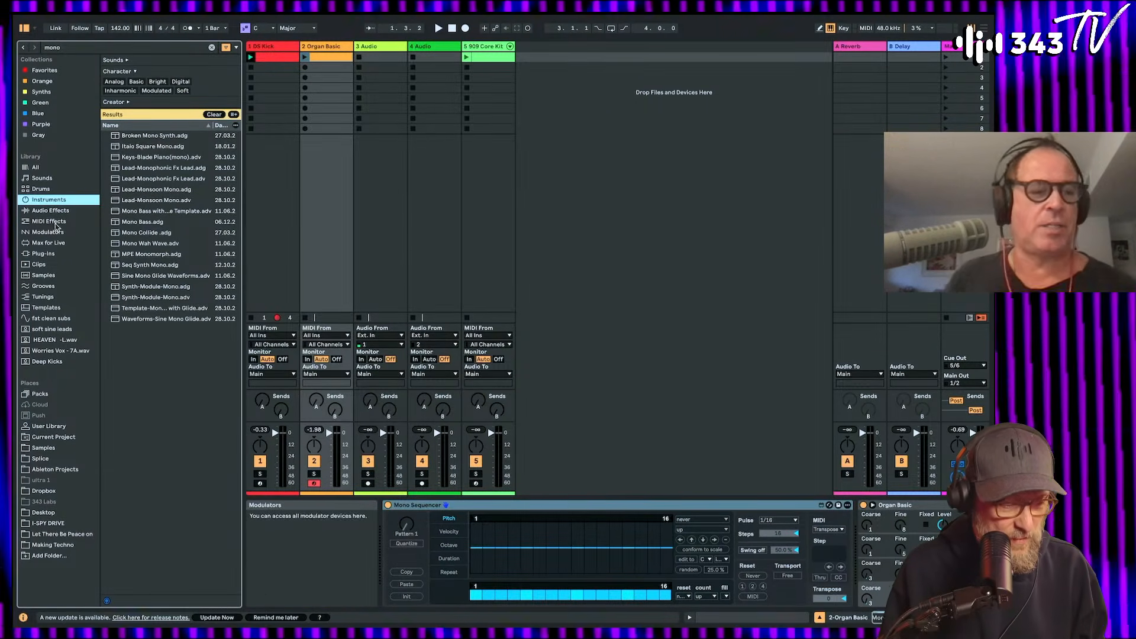
{"action": "left_click", "coordinate": [50, 222]}
{"action": "left_click", "coordinate": [211, 47]}
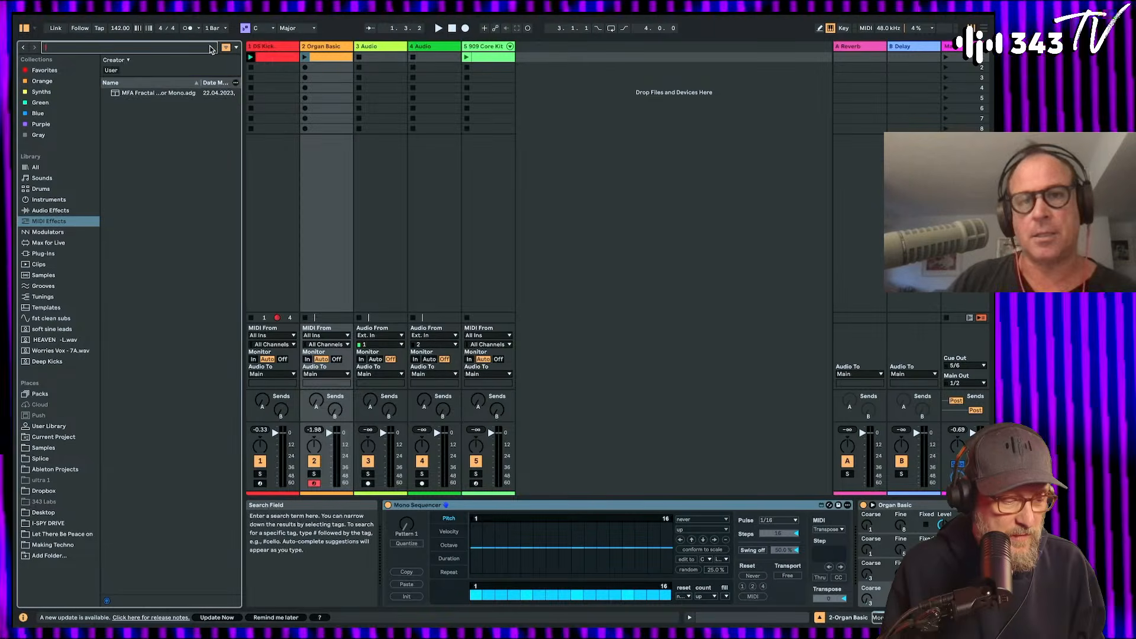
{"action": "left_click", "coordinate": [121, 168]}
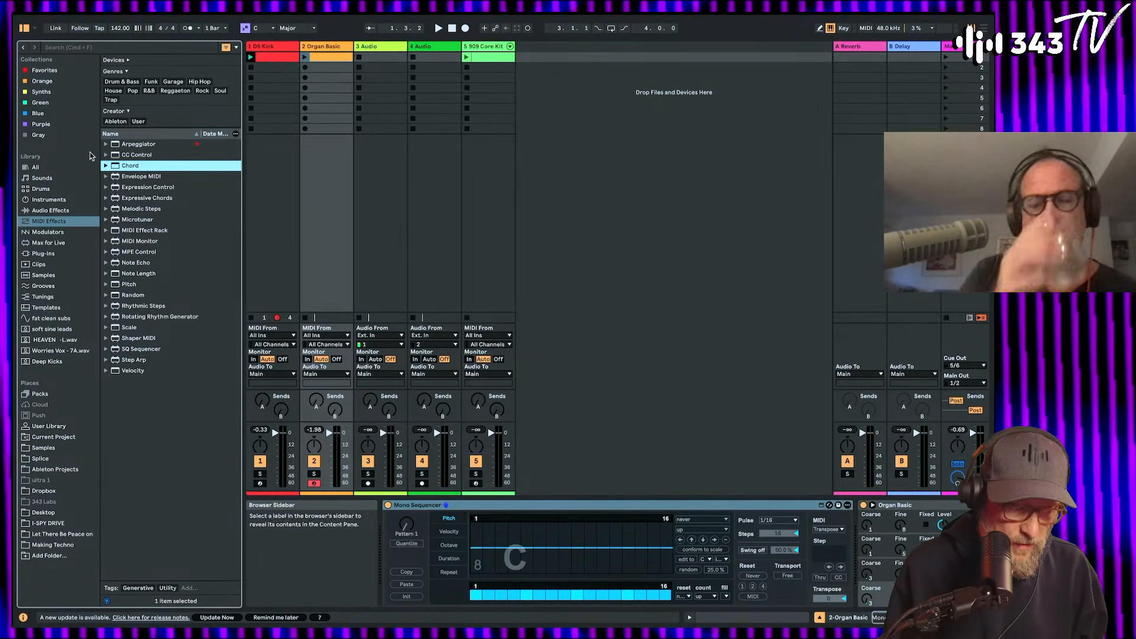
{"action": "left_click_drag", "start_coordinate": [664, 476], "coordinate": [862, 528]}
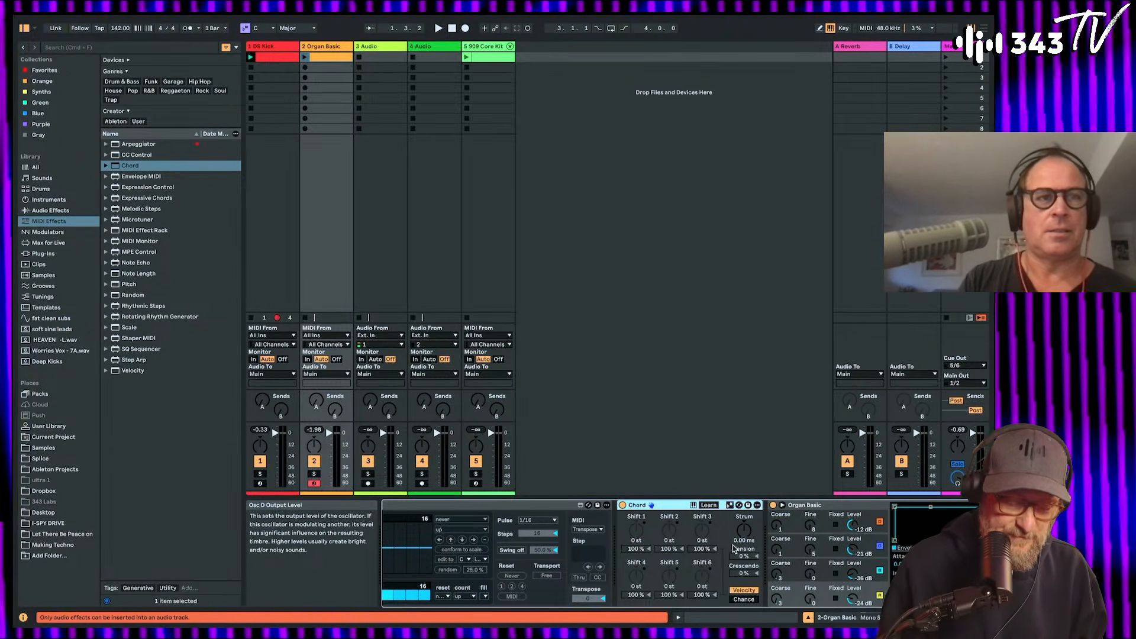
Step: Set the Chord's Shift 1 to +3 st and Shift 2 to +7 st, and lower the Organ Basic track volume during playback
{"action": "left_click", "coordinate": [635, 531]}
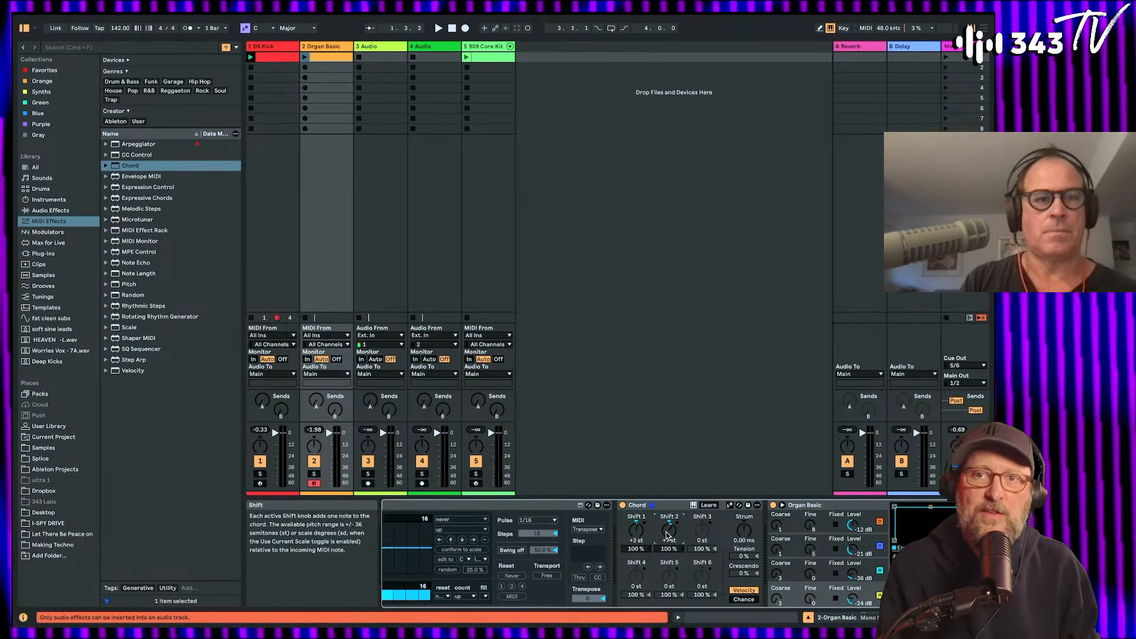
{"action": "key", "text": "space"}
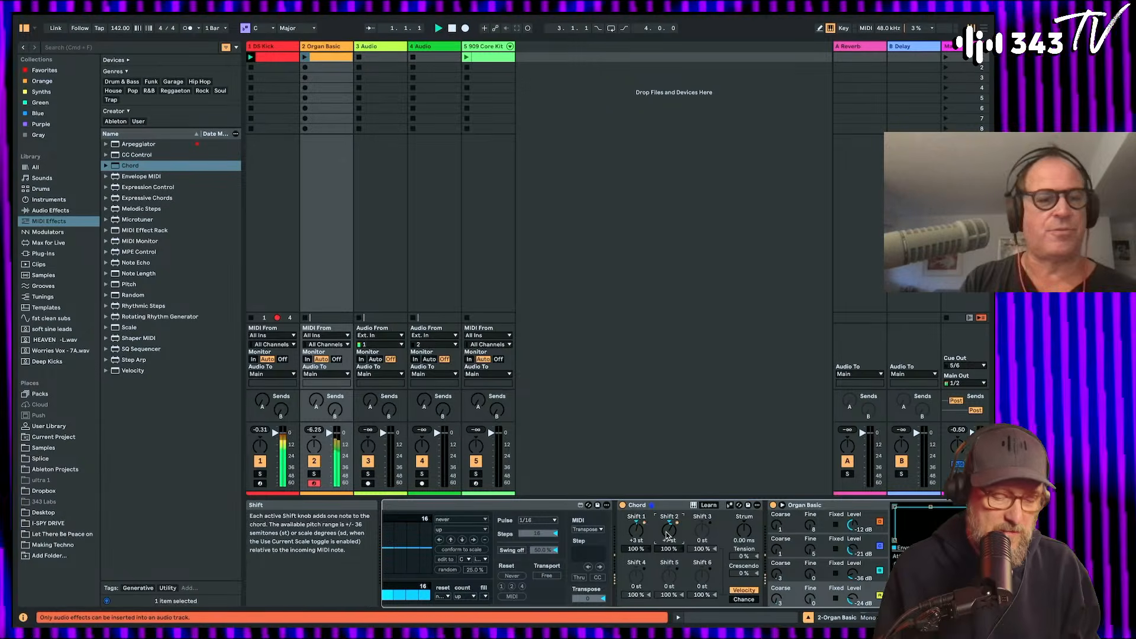
{"action": "scroll", "coordinate": [487, 527], "scroll_direction": "left", "scroll_amount": 5}
{"action": "left_click_drag", "start_coordinate": [330, 433], "coordinate": [330, 442]}
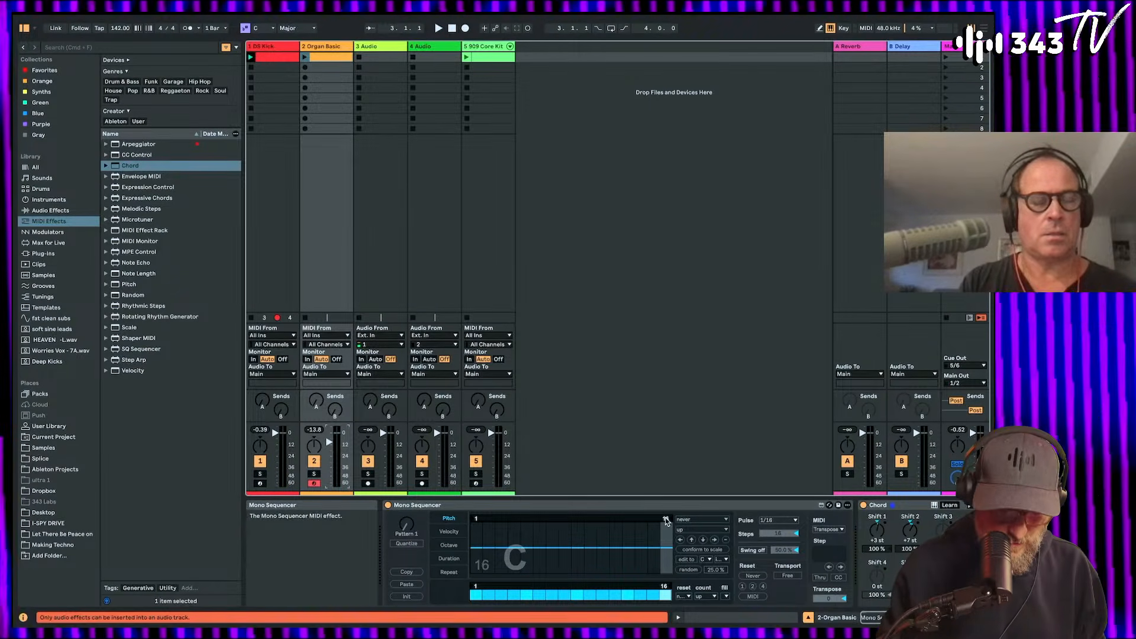
Step: Shorten the Mono Sequencer's pitch lane to 8 steps and randomize its pitches at 80.1% until a usable pattern plays
{"action": "mouse_move", "coordinate": [668, 518]}
{"action": "left_mouse_down"}
{"action": "mouse_move", "coordinate": [505, 524]}
{"action": "mouse_move", "coordinate": [565, 529]}
{"action": "left_mouse_up"}
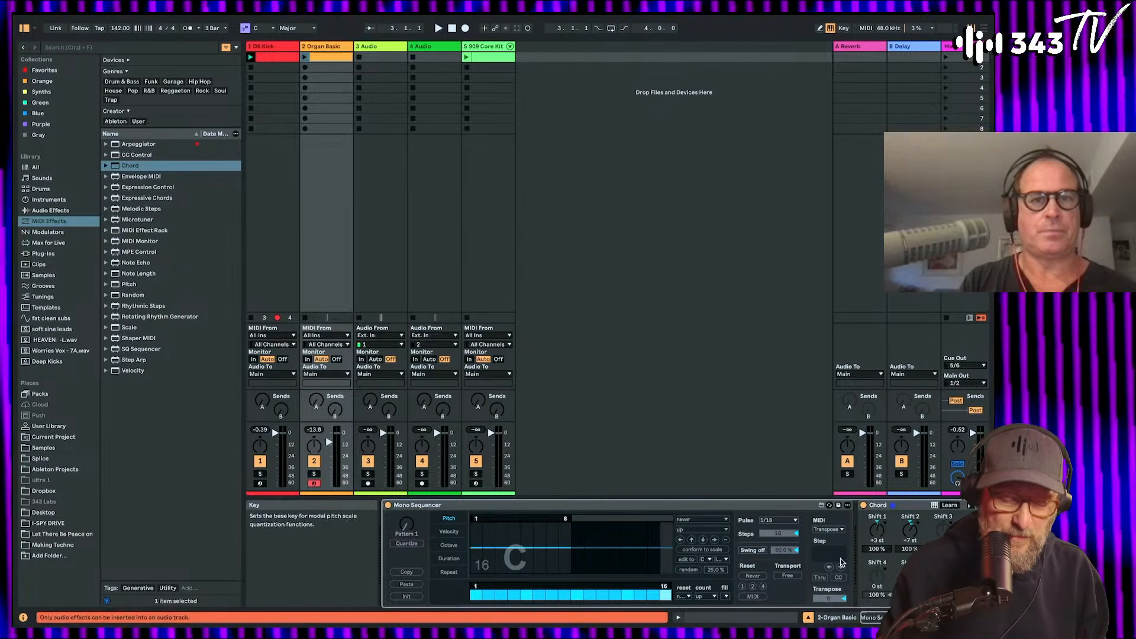
{"action": "scroll", "coordinate": [842, 562], "scroll_direction": "right", "scroll_amount": 6}
{"action": "scroll", "coordinate": [841, 559], "scroll_direction": "left", "scroll_amount": 6}
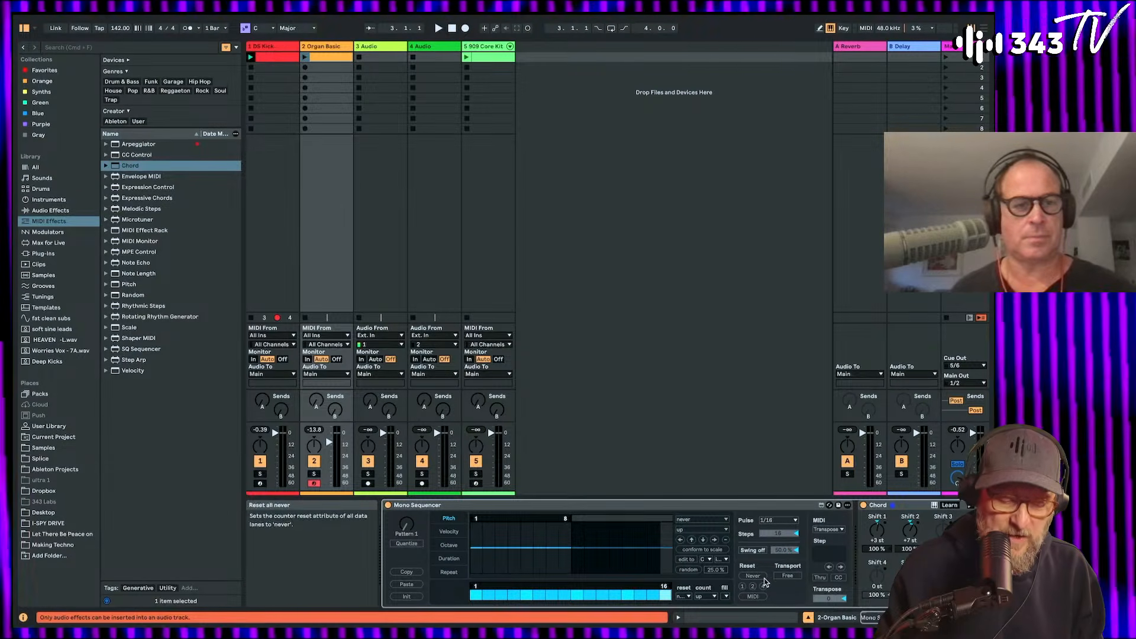
{"action": "left_click_drag", "start_coordinate": [718, 570], "coordinate": [718, 544]}
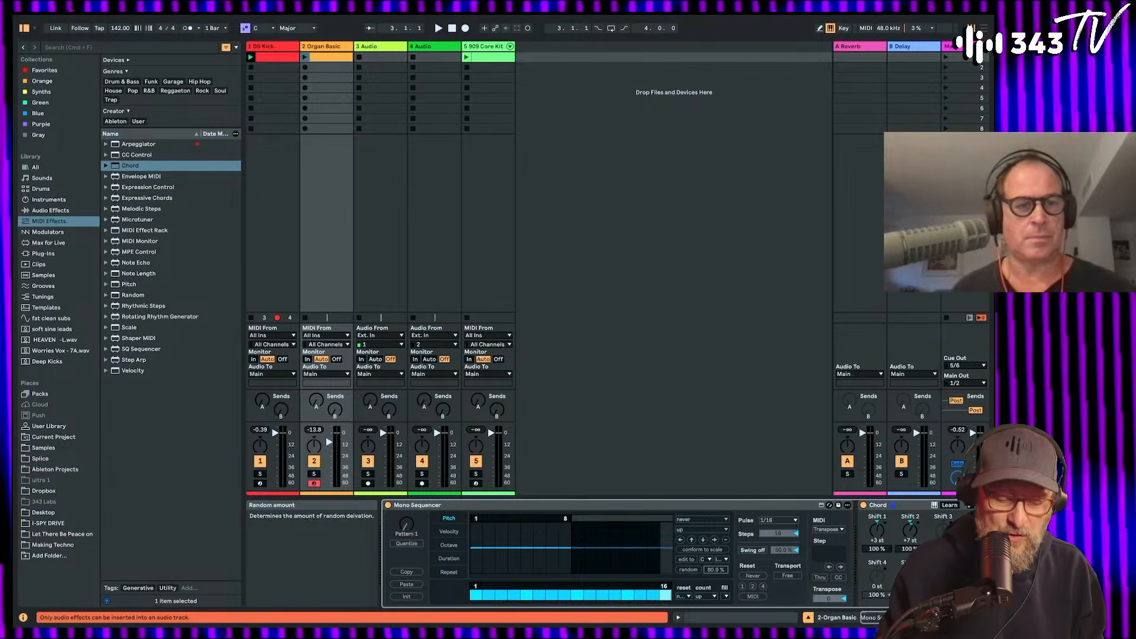
{"action": "left_click", "coordinate": [687, 570]}
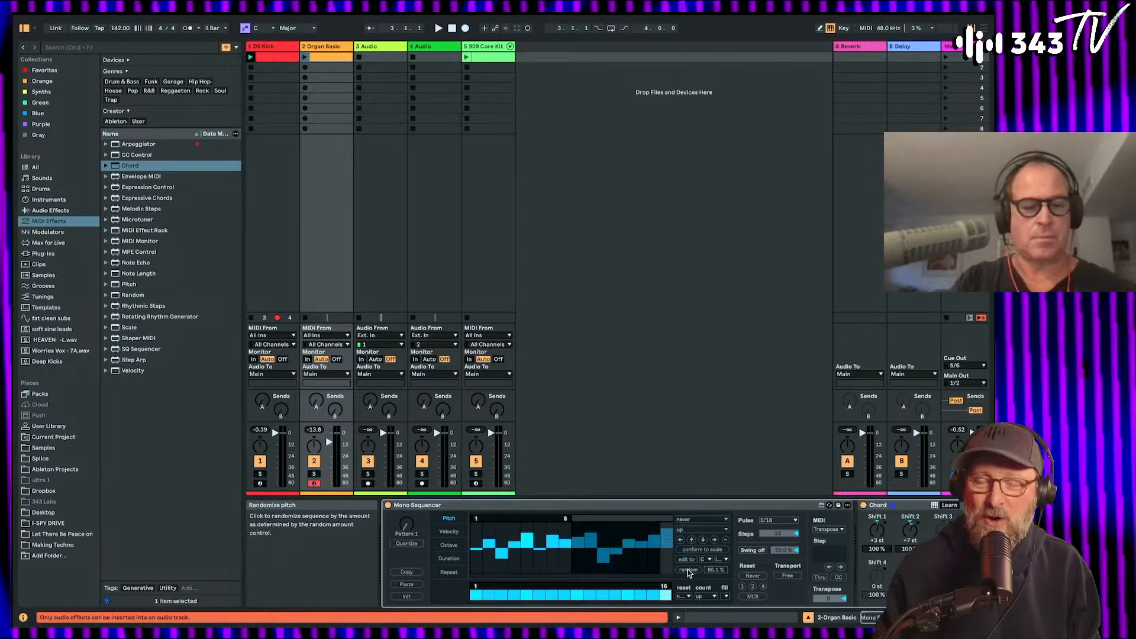
{"action": "key", "text": "space"}
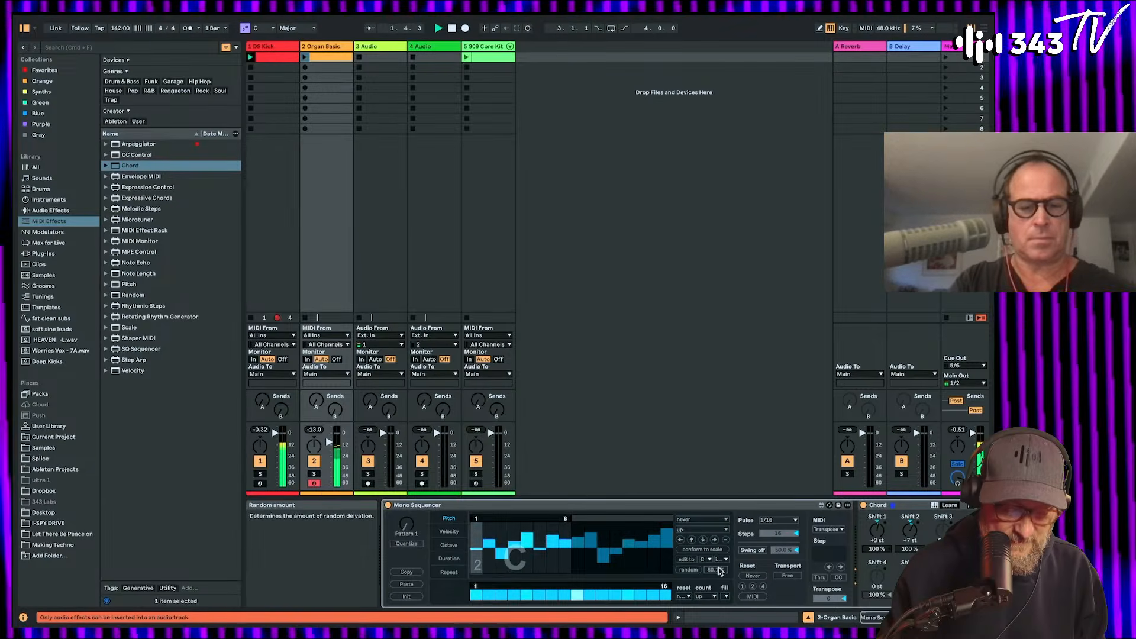
{"action": "left_click", "coordinate": [696, 570]}
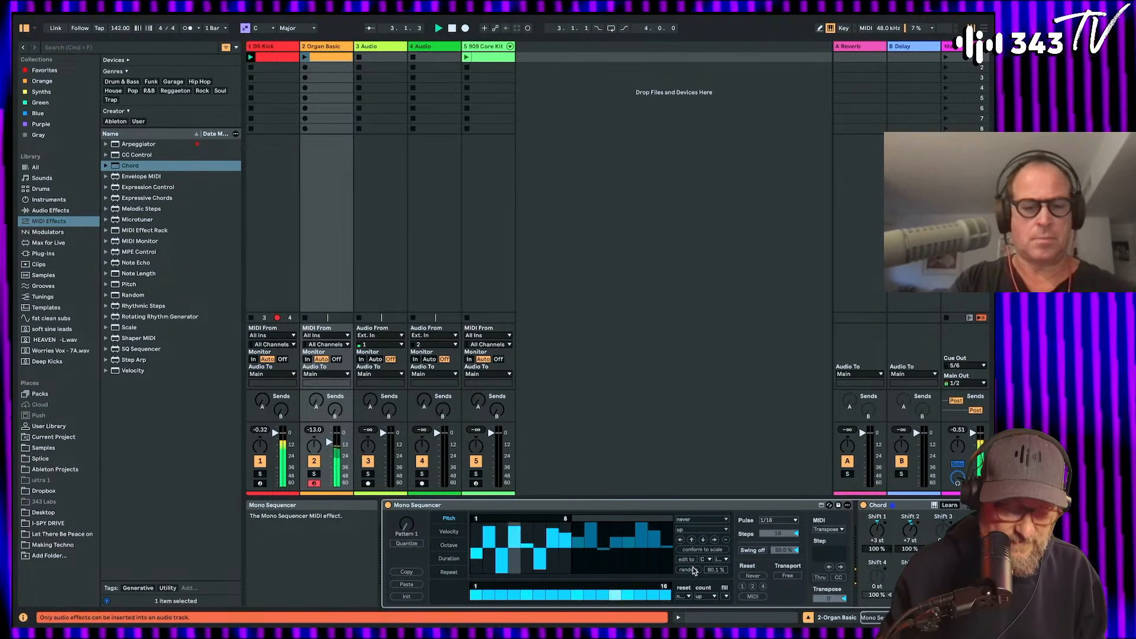
Step: Open the Organ Basic clip, add an F#1 note at its start and play it back
{"action": "scroll", "coordinate": [696, 570], "scroll_direction": "right", "scroll_amount": 5}
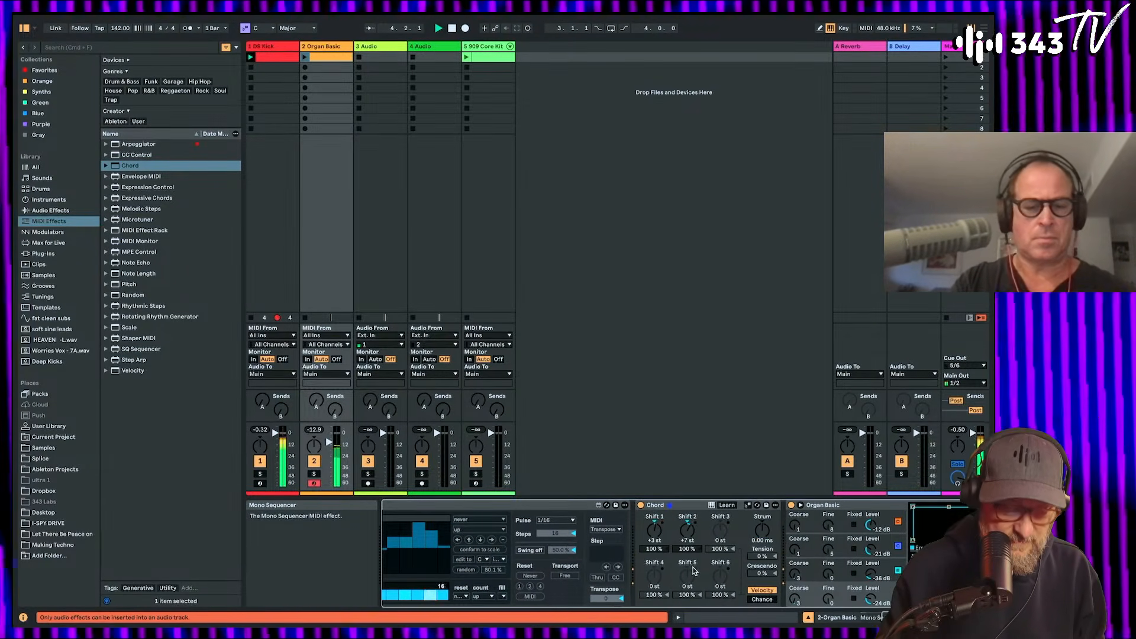
{"action": "scroll", "coordinate": [701, 570], "scroll_direction": "right", "scroll_amount": 2}
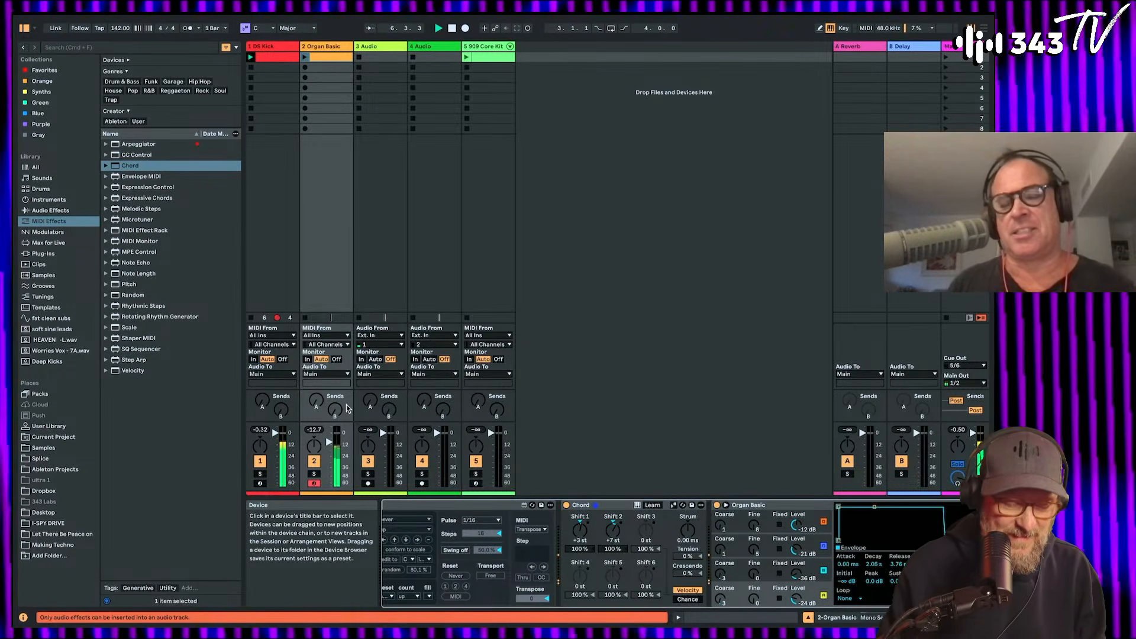
{"action": "scroll", "coordinate": [637, 571], "scroll_direction": "right", "scroll_amount": 4}
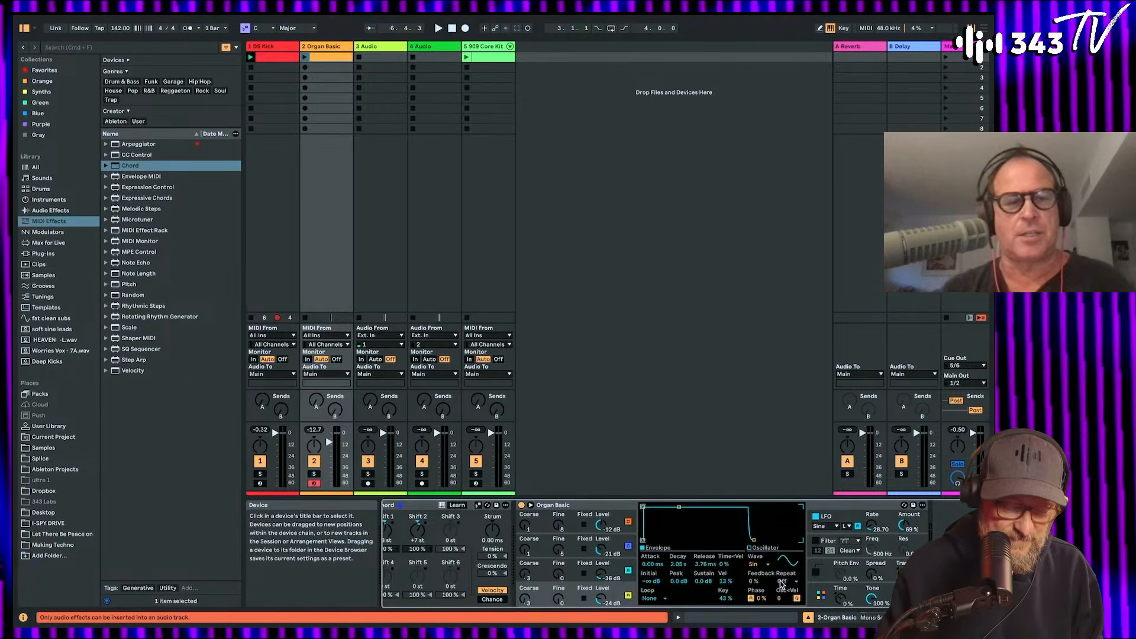
{"action": "scroll", "coordinate": [716, 571], "scroll_direction": "left", "scroll_amount": 10}
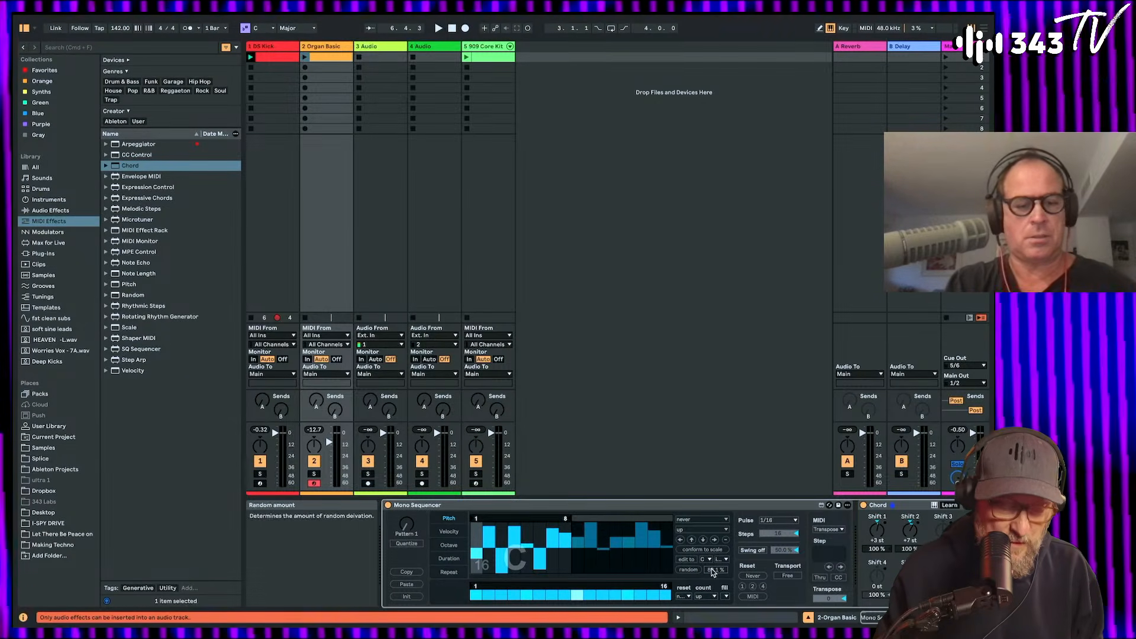
{"action": "double_click", "coordinate": [324, 59]}
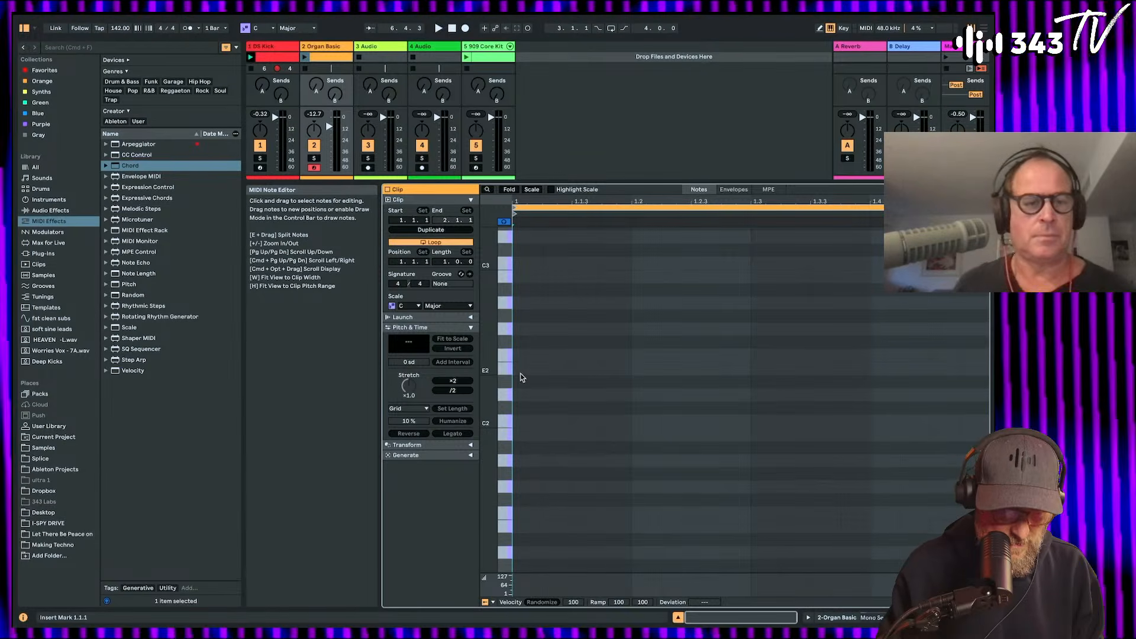
{"action": "double_click", "coordinate": [515, 500]}
{"action": "key", "text": "space"}
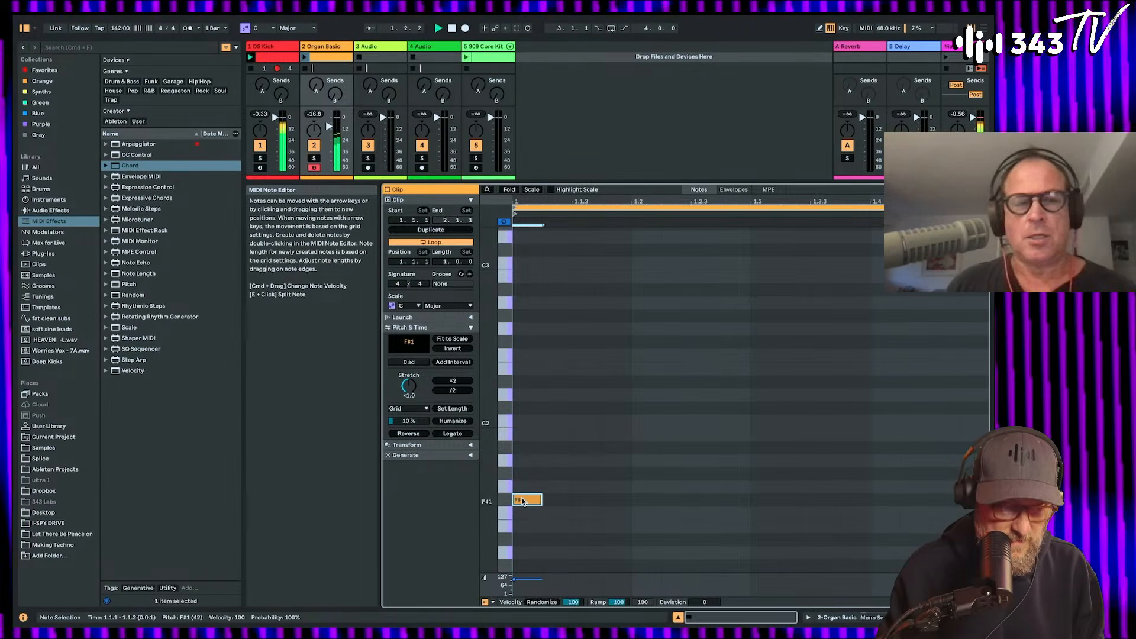
Step: Set the Mono Sequencer's transport to Sync and switch its first two steps off and back on
{"action": "double_click", "coordinate": [330, 47]}
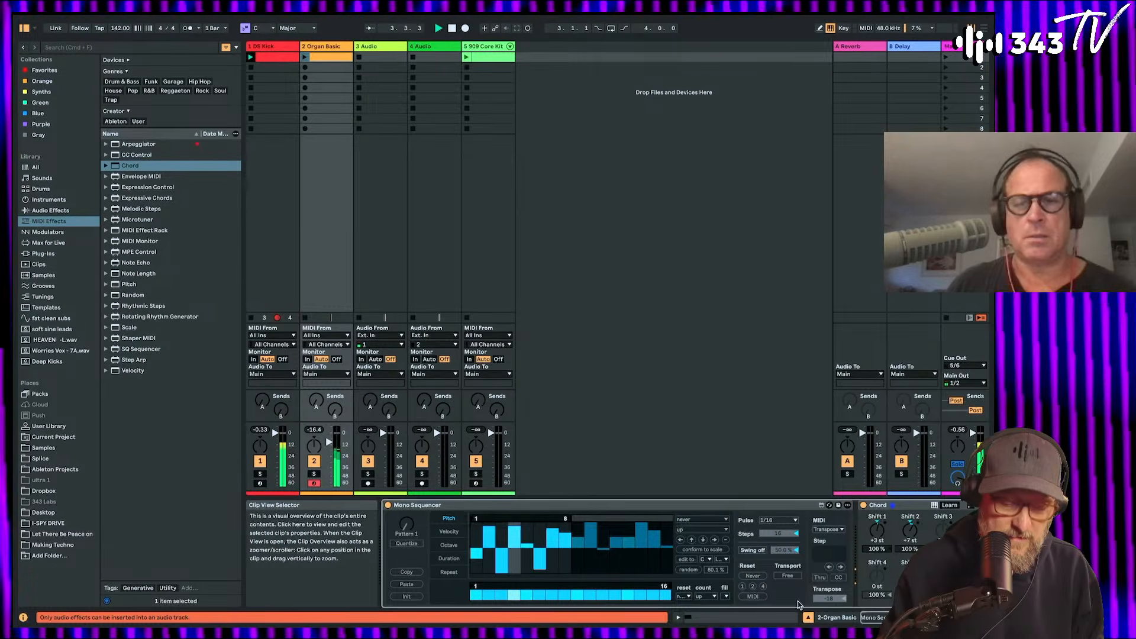
{"action": "left_click", "coordinate": [489, 595]}
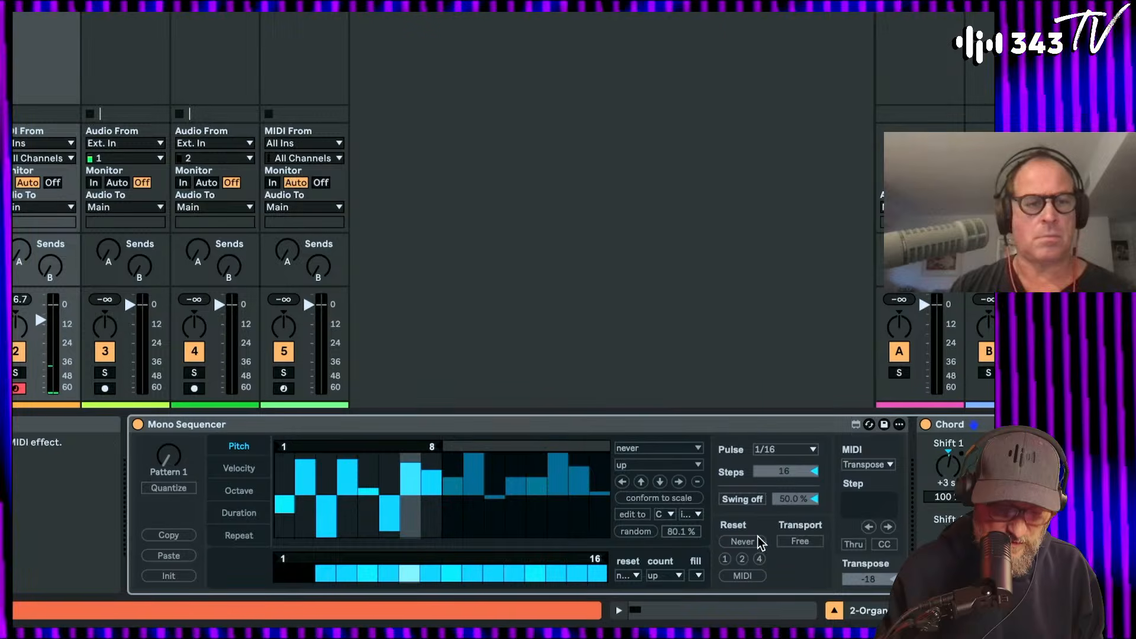
{"action": "left_click", "coordinate": [799, 543]}
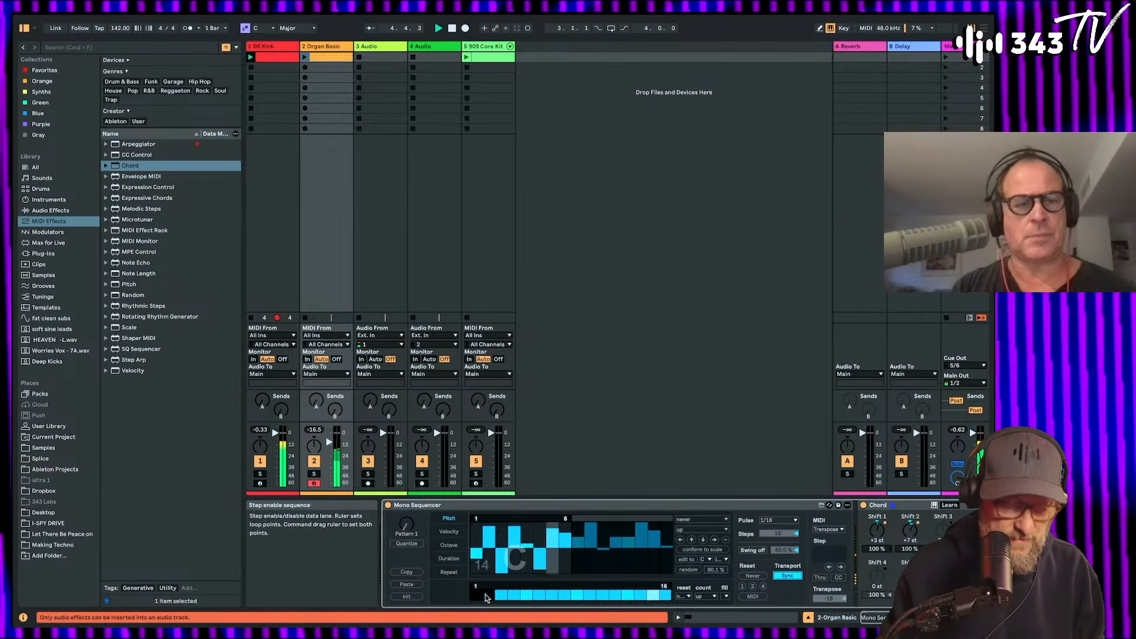
{"action": "left_click_drag", "start_coordinate": [475, 597], "coordinate": [487, 598]}
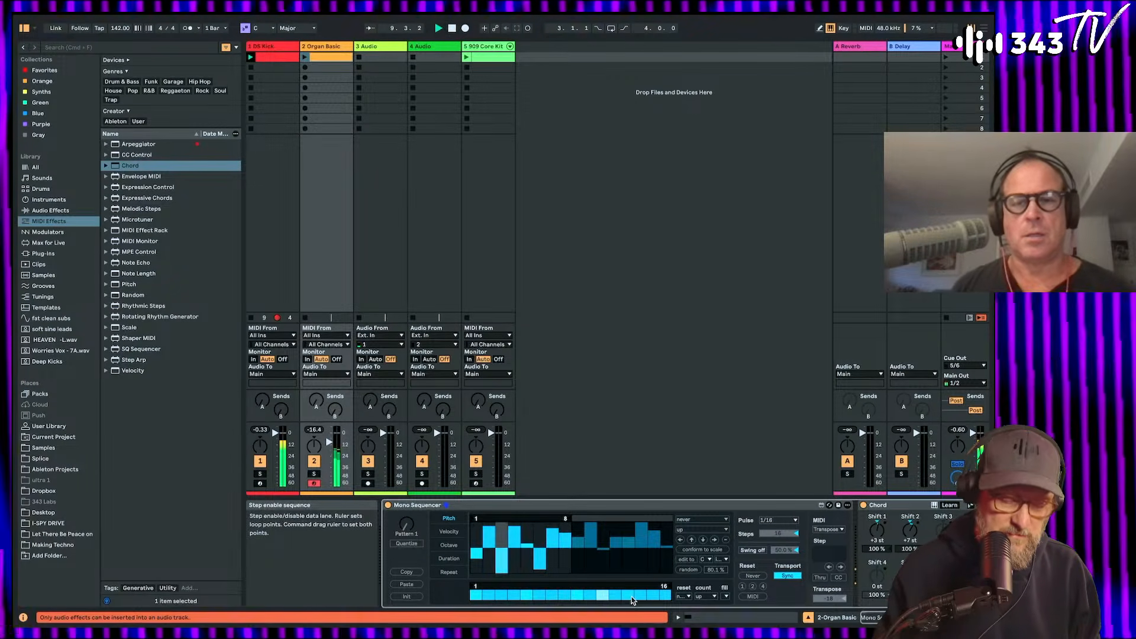
Step: In the Organ Basic instrument, set oscillator A's envelope sustain to -inf dB and its decay to 146 ms
{"action": "scroll", "coordinate": [631, 597], "scroll_direction": "right", "scroll_amount": 8}
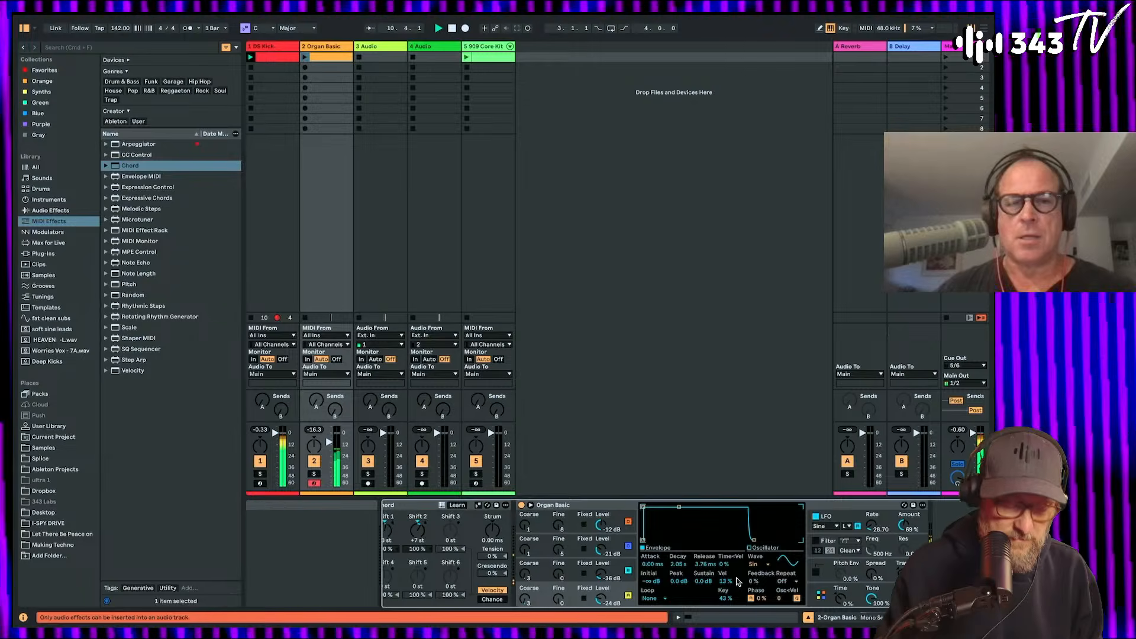
{"action": "left_click", "coordinate": [622, 564]}
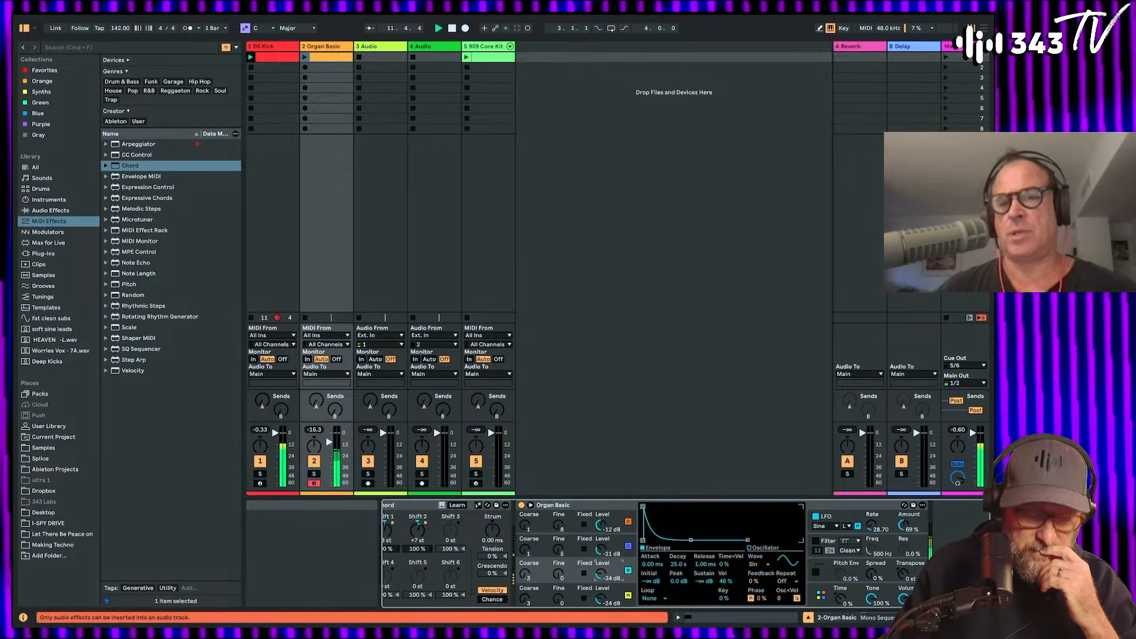
{"action": "left_click", "coordinate": [603, 598]}
{"action": "left_click", "coordinate": [680, 565]}
{"action": "left_click_drag", "start_coordinate": [680, 565], "coordinate": [681, 533]}
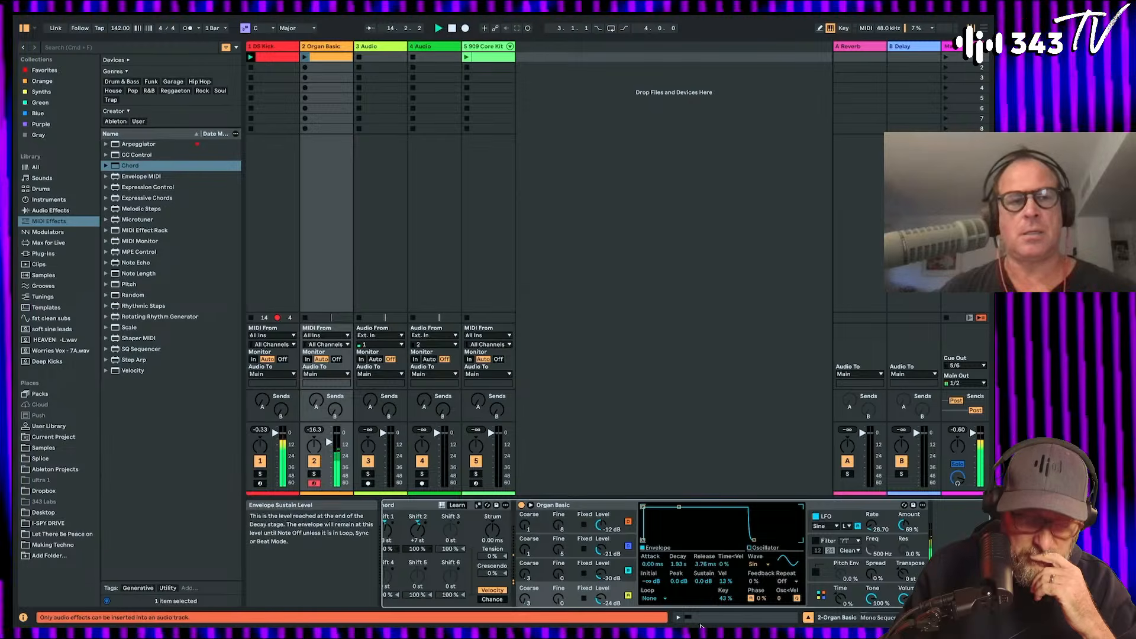
{"action": "left_click_drag", "start_coordinate": [707, 580], "coordinate": [706, 621]}
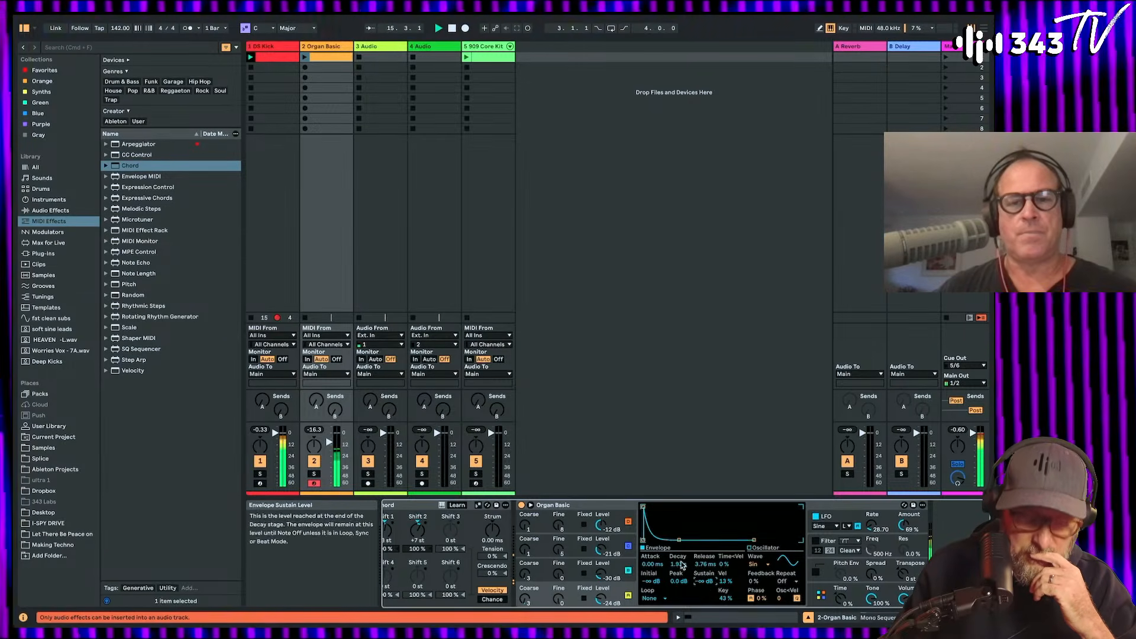
{"action": "left_click_drag", "start_coordinate": [680, 564], "coordinate": [680, 595]}
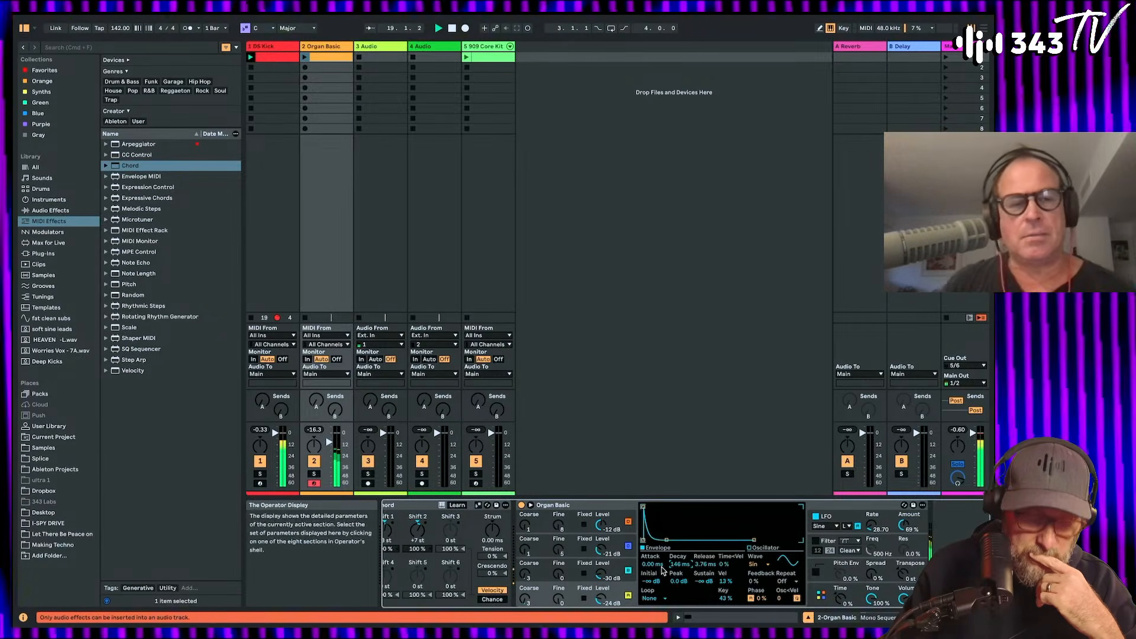
Step: Raise oscillator B's level to -20 dB and the Organ Basic track volume to -5.4 dB
{"action": "left_click_drag", "start_coordinate": [653, 565], "coordinate": [601, 571]}
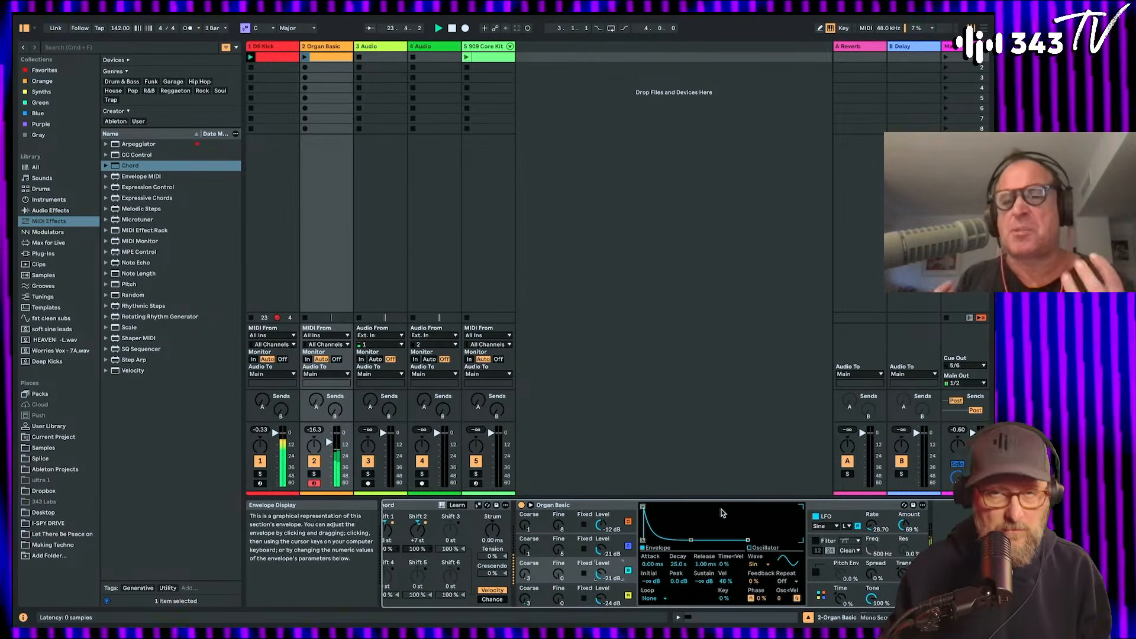
{"action": "left_click_drag", "start_coordinate": [329, 442], "coordinate": [329, 438]}
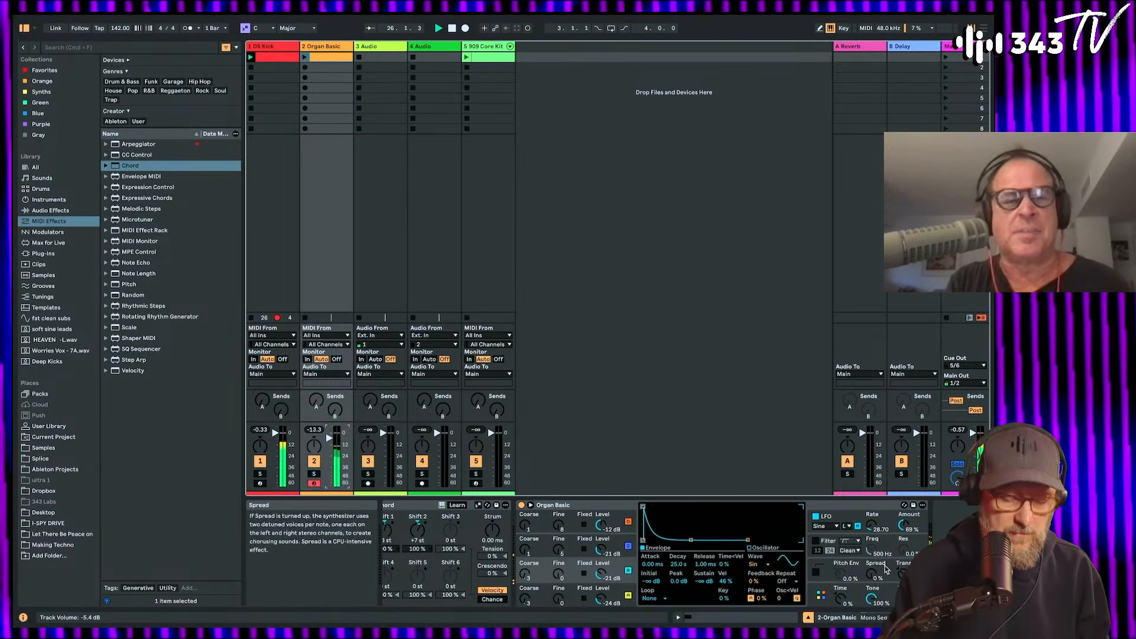
{"action": "left_click_drag", "start_coordinate": [602, 574], "coordinate": [601, 566]}
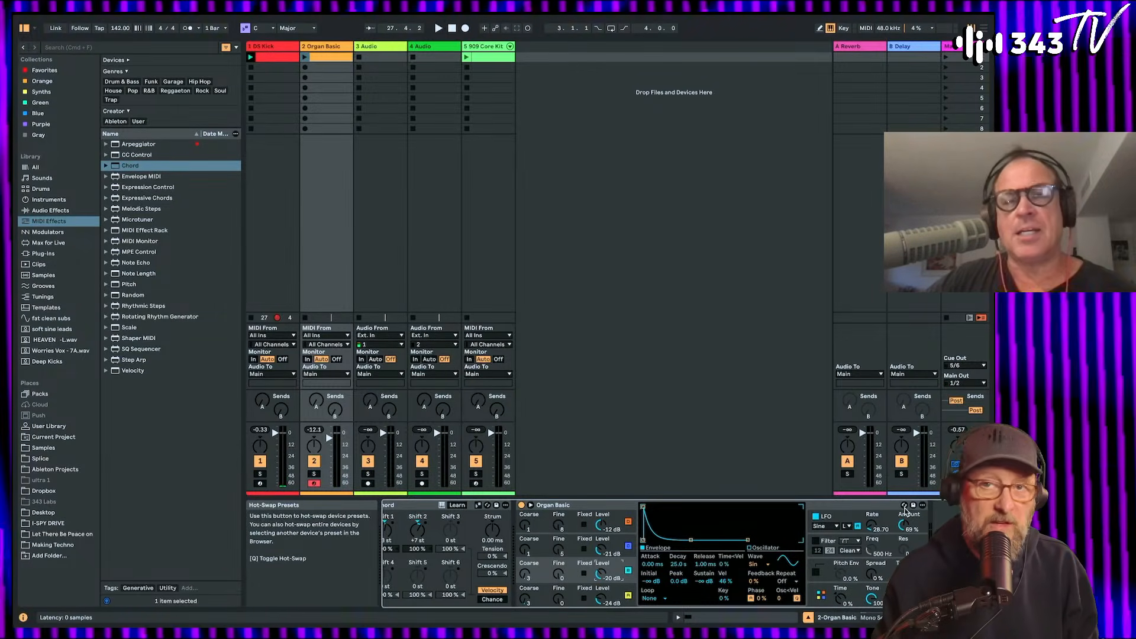
Step: Start swapping the Organ Basic instrument's preset during playback and search the browser for "organ"
{"action": "left_click", "coordinate": [904, 506]}
{"action": "key", "text": "space"}
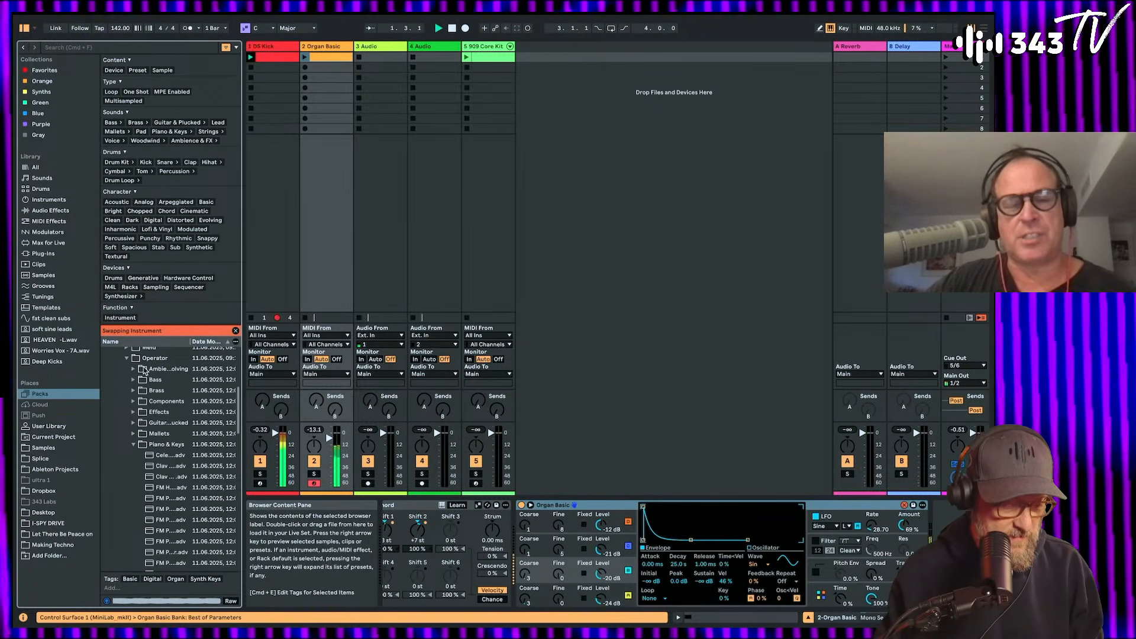
{"action": "double_click", "coordinate": [170, 446]}
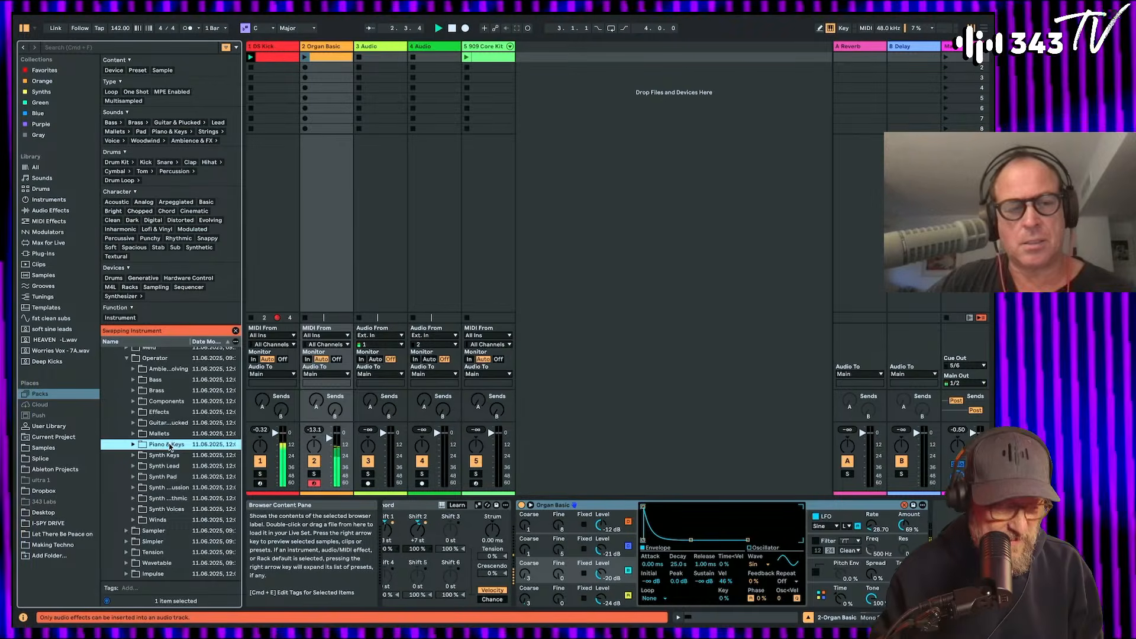
{"action": "scroll", "coordinate": [170, 448], "scroll_direction": "down", "scroll_amount": 3}
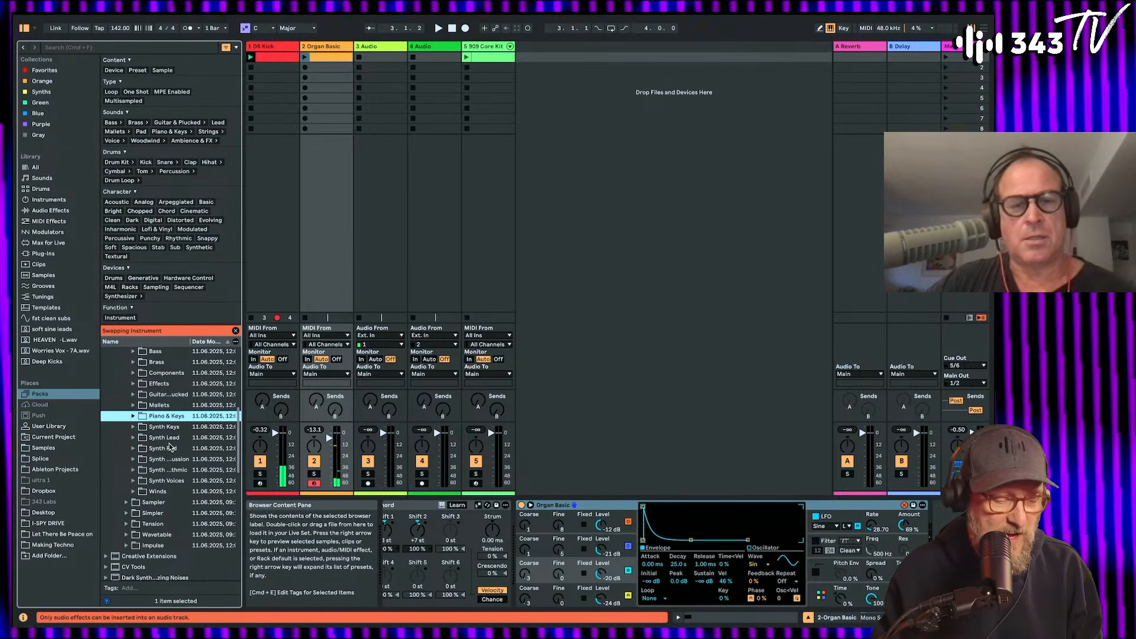
{"action": "key", "text": "Right"}
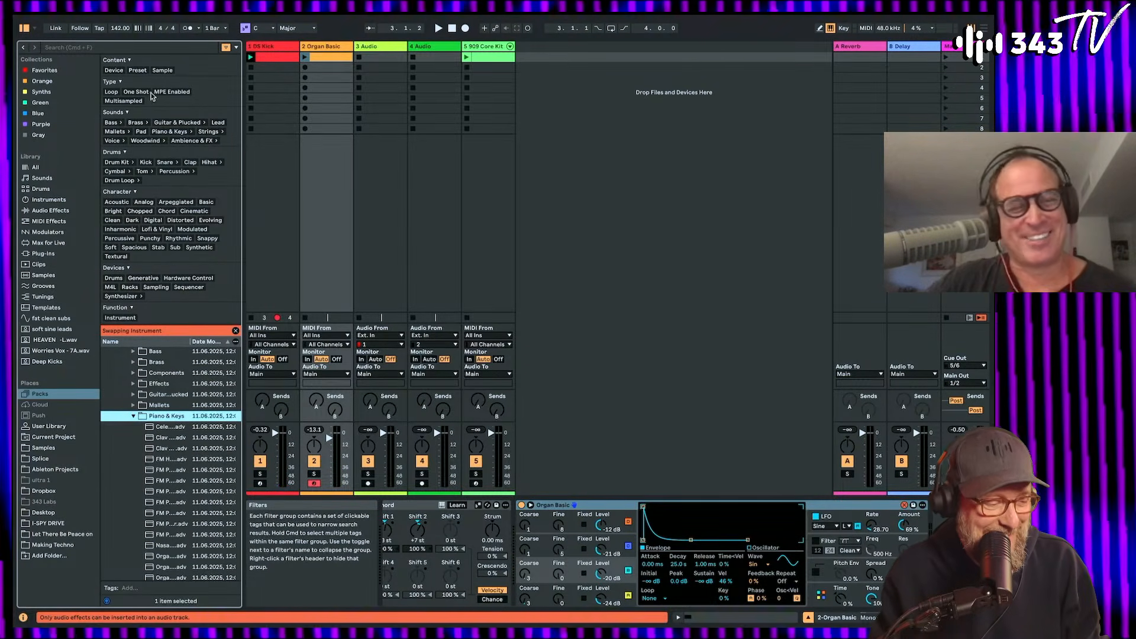
{"action": "left_click", "coordinate": [141, 47]}
{"action": "type", "text": "organ"}
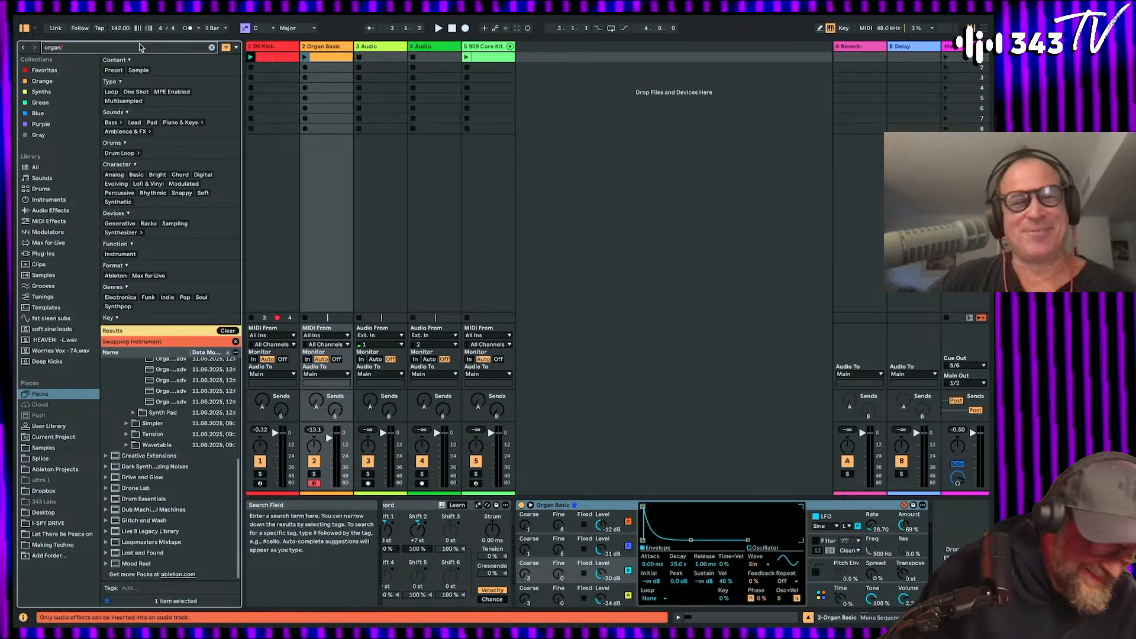
Step: Audition the organ presets in Operator's Piano & Keys folder, load Organ Dance and show its oscillator A envelope
{"action": "left_click", "coordinate": [177, 411]}
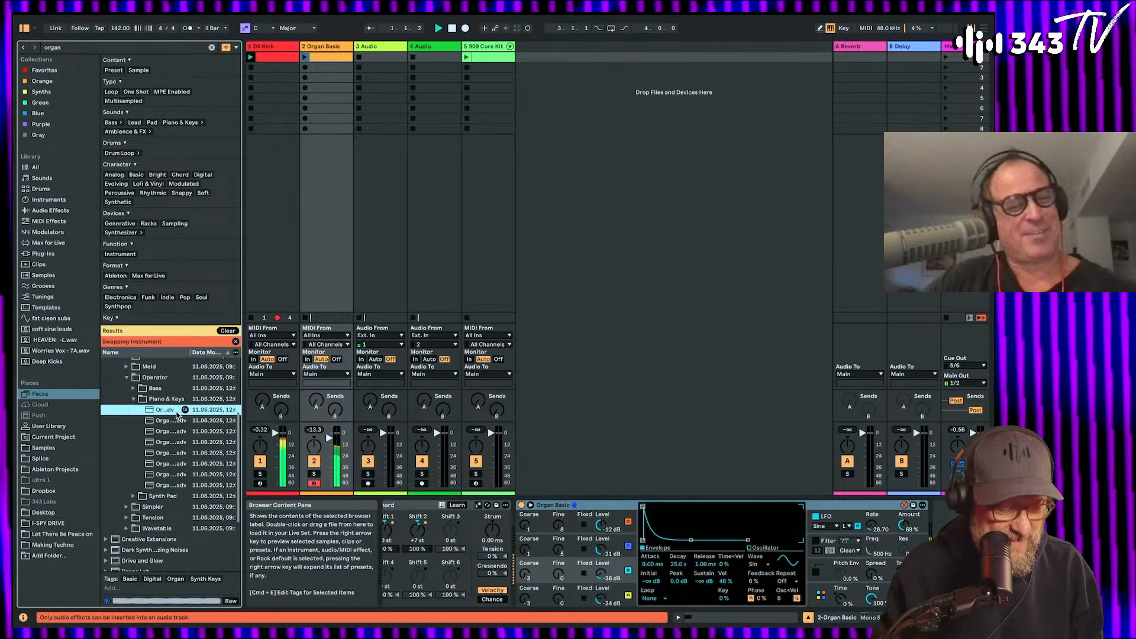
{"action": "left_click", "coordinate": [175, 421]}
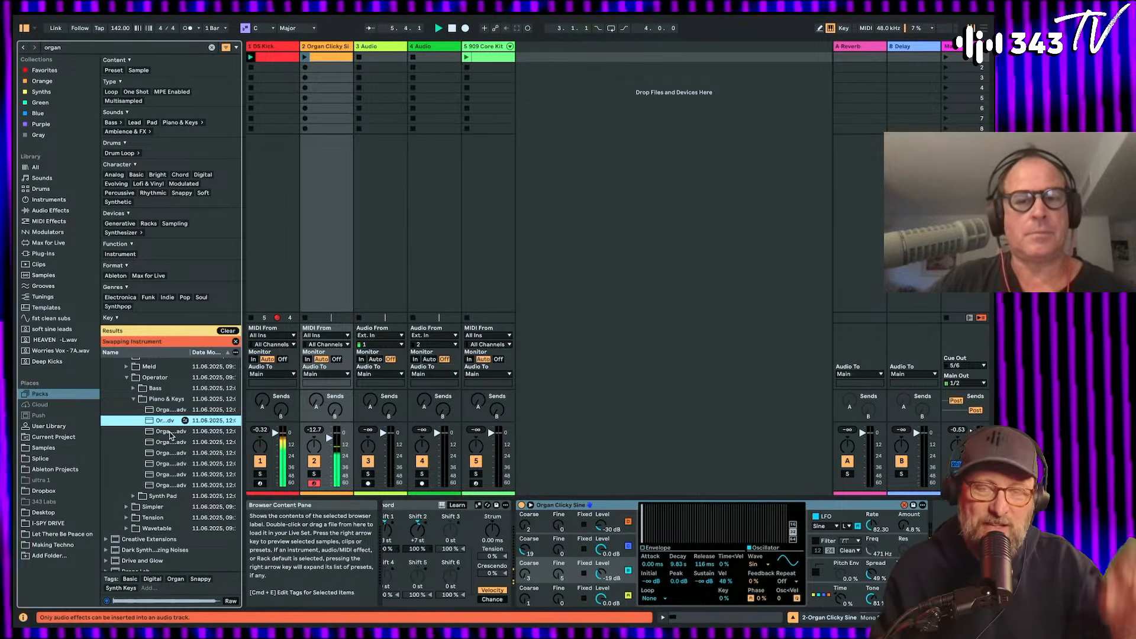
{"action": "left_click", "coordinate": [170, 431]}
{"action": "left_click", "coordinate": [173, 442]}
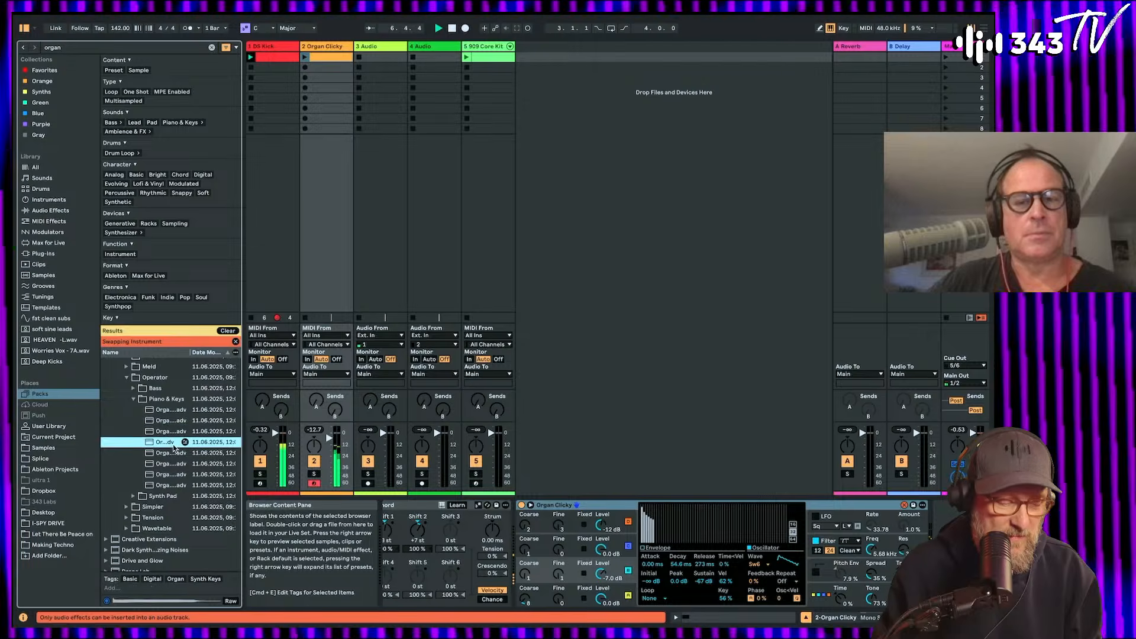
{"action": "left_click", "coordinate": [173, 452]}
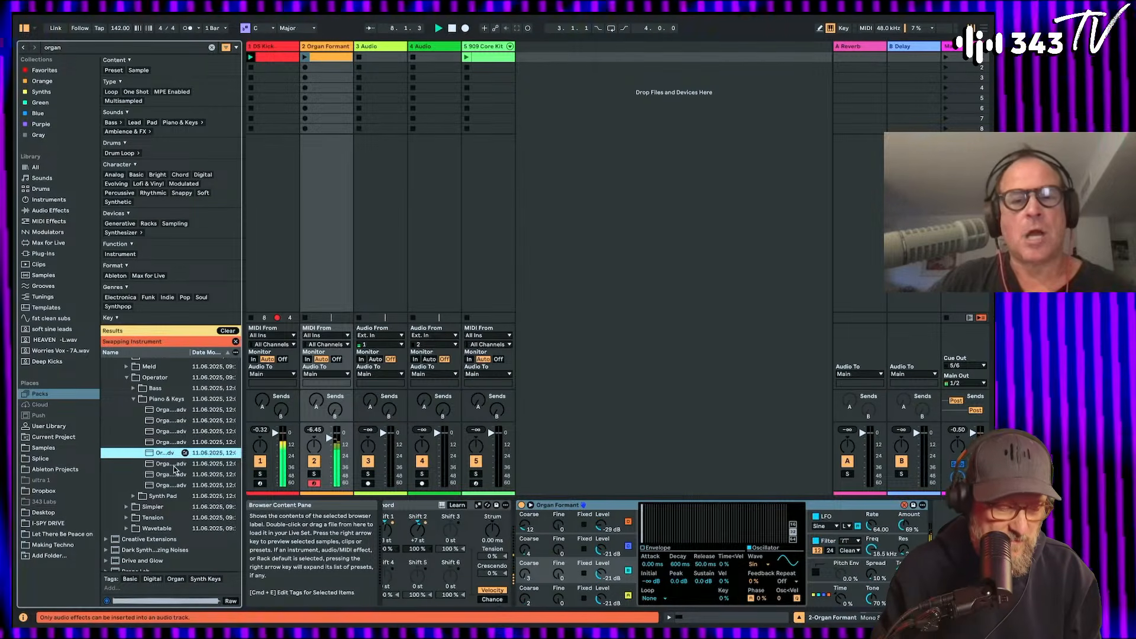
{"action": "left_click", "coordinate": [174, 466]}
{"action": "left_click", "coordinate": [171, 454]}
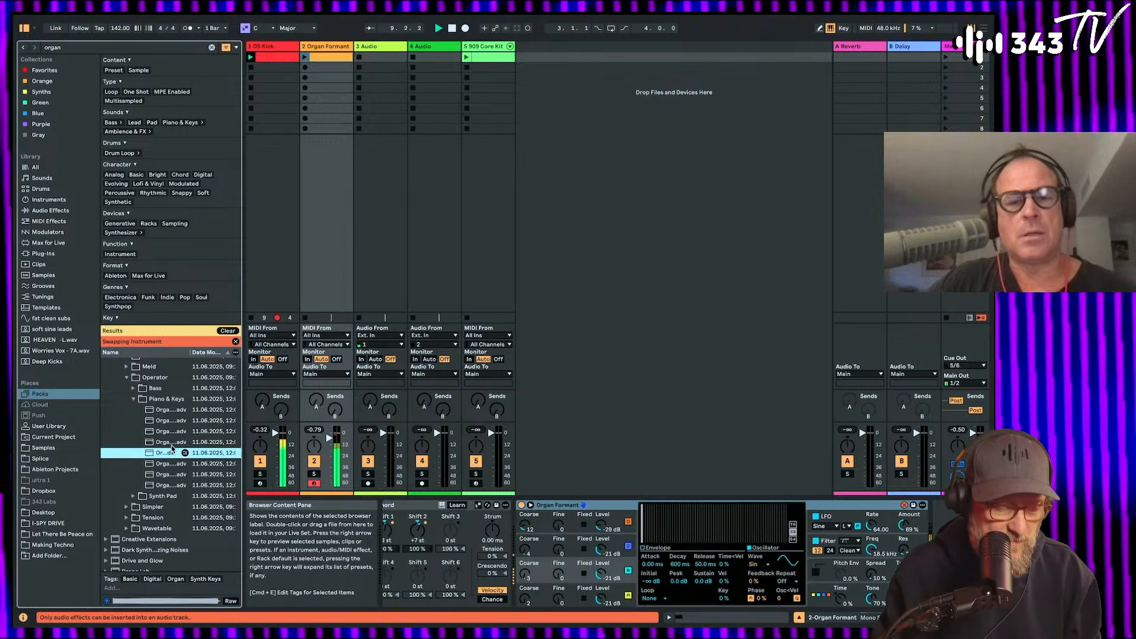
{"action": "left_click", "coordinate": [173, 442]}
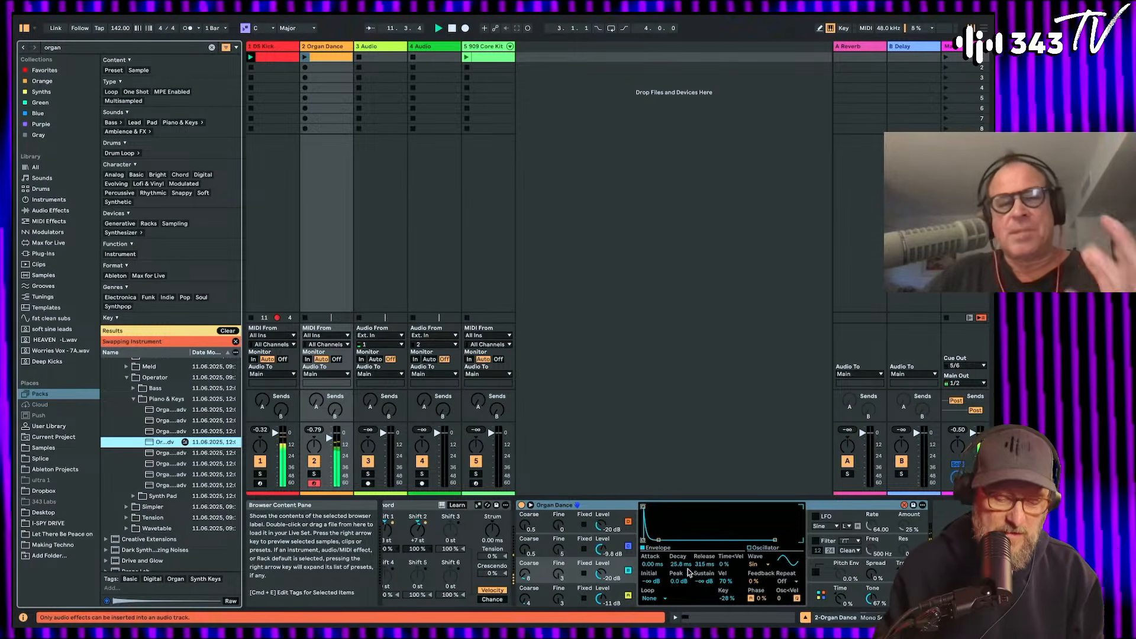
{"action": "left_click_drag", "start_coordinate": [601, 574], "coordinate": [602, 580]}
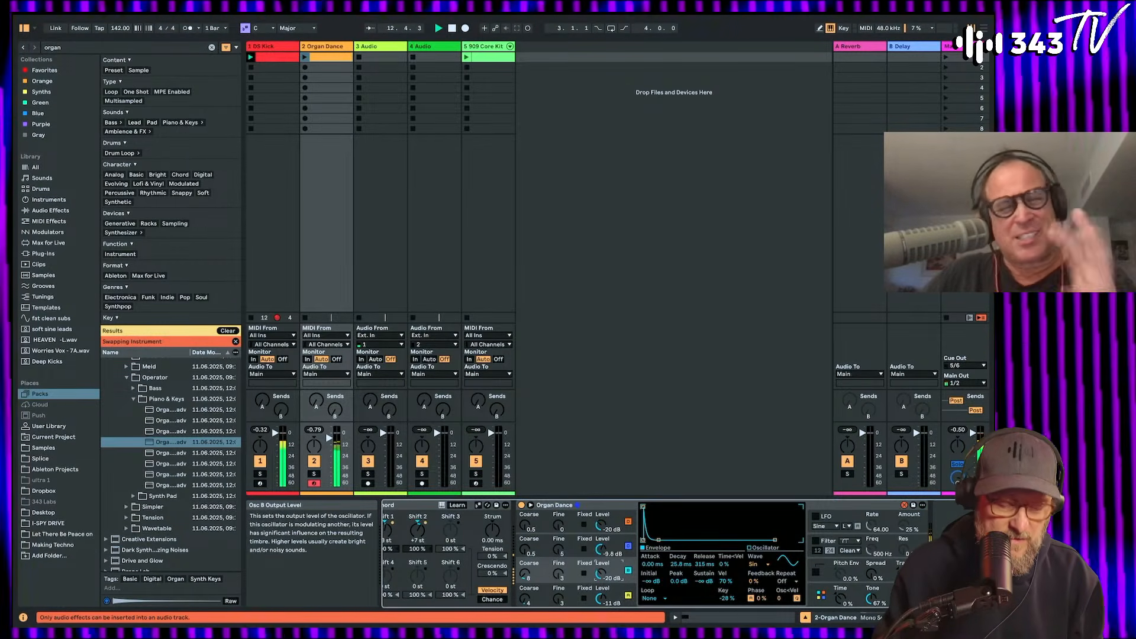
{"action": "left_click", "coordinate": [615, 599]}
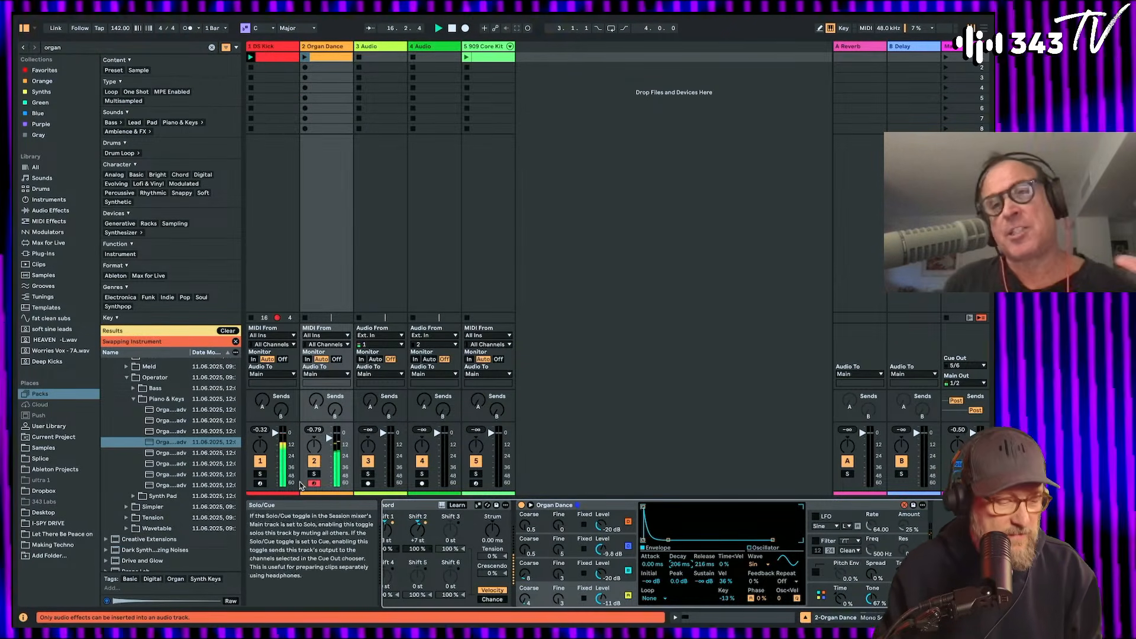
Step: Clear the search, end preset swapping and add a Compressor to the Organ Dance track
{"action": "left_click", "coordinate": [50, 210]}
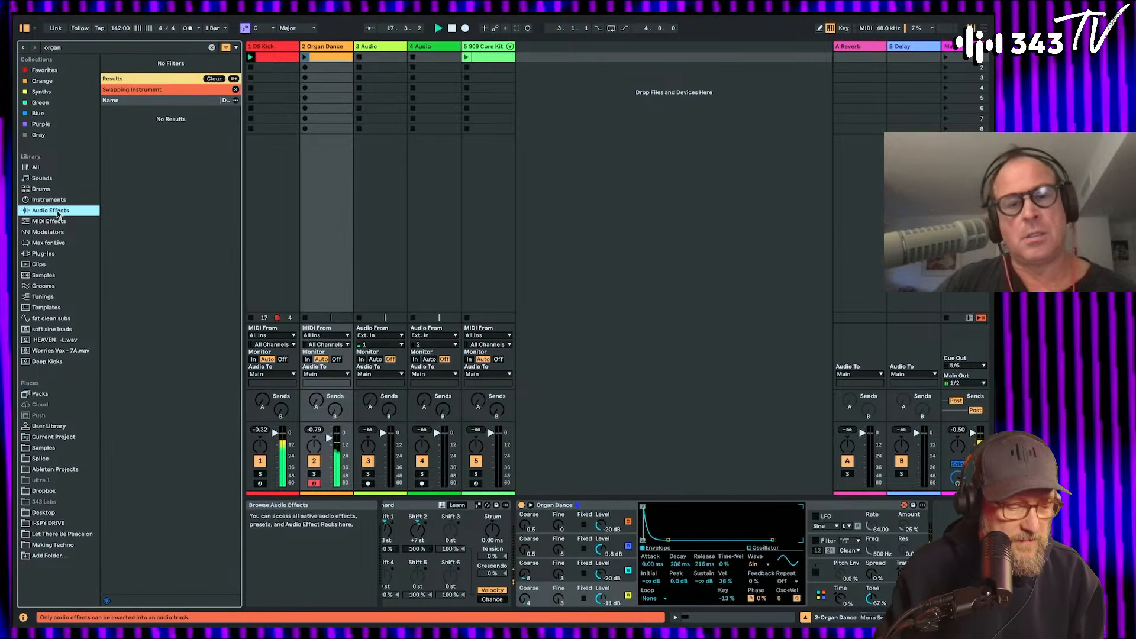
{"action": "left_click", "coordinate": [212, 48]}
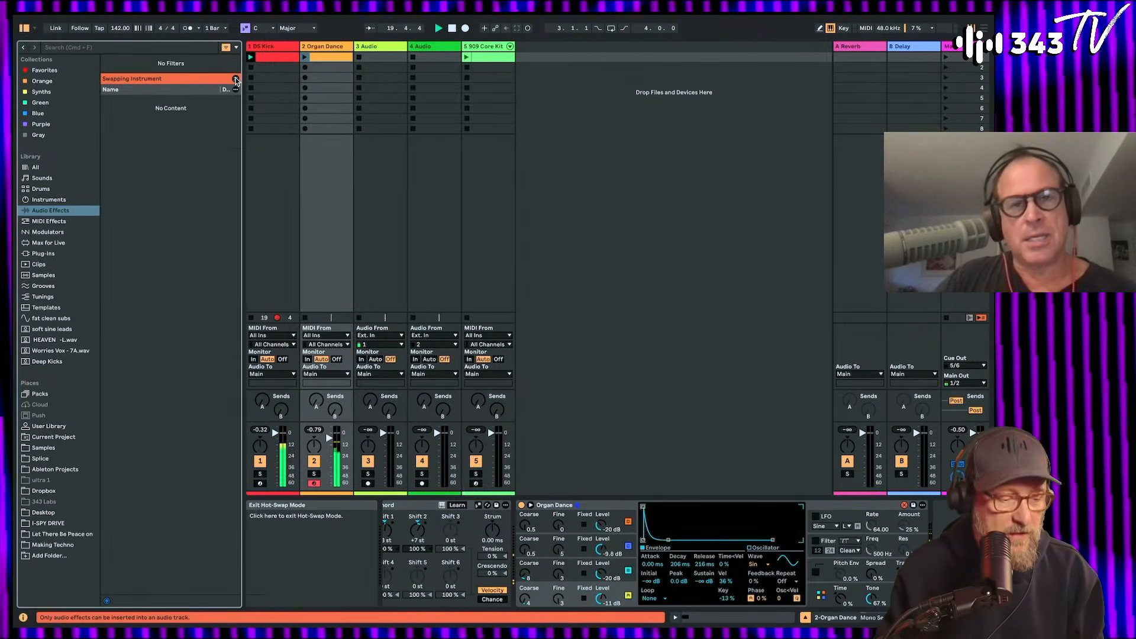
{"action": "left_click", "coordinate": [235, 79]}
{"action": "double_click", "coordinate": [153, 295]}
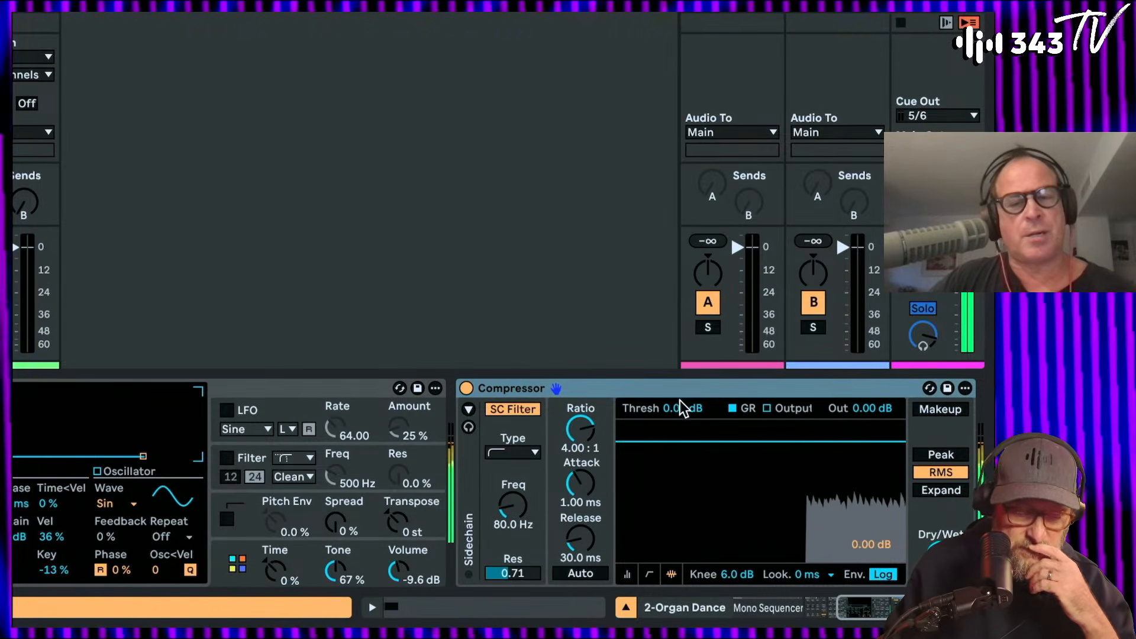
Step: Set the Compressor to Peak mode with ratio 7.00:1, attack 212 ms, release 11.8 ms and threshold -21.0 dB
{"action": "left_click_drag", "start_coordinate": [581, 430], "coordinate": [580, 410]}
{"action": "left_click_drag", "start_coordinate": [581, 484], "coordinate": [581, 448]}
{"action": "left_click", "coordinate": [941, 454]}
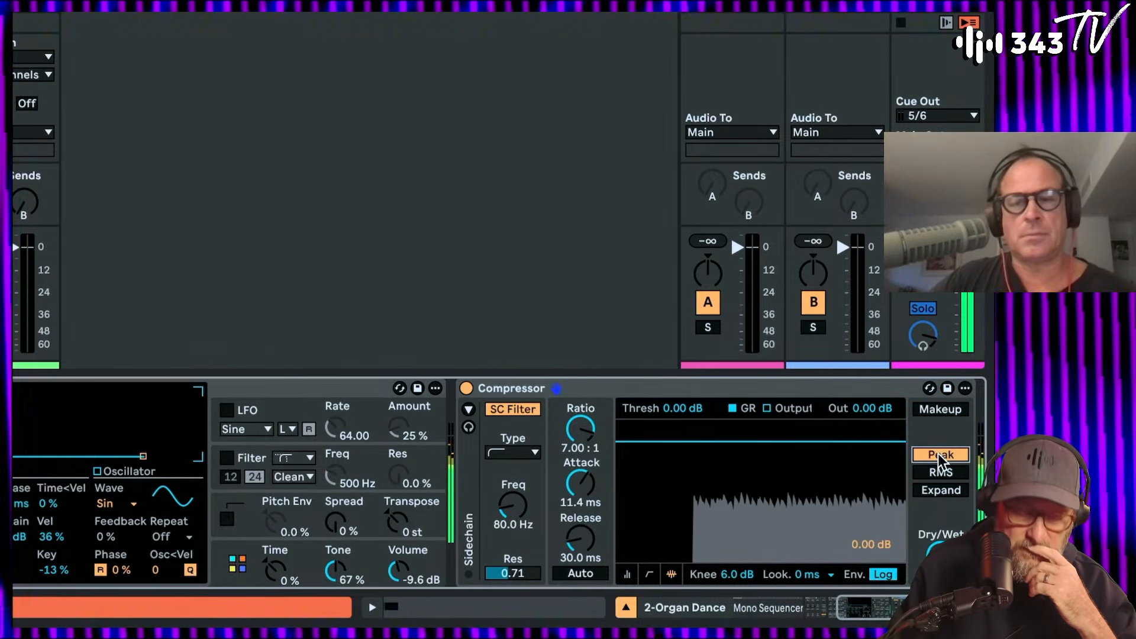
{"action": "mouse_move", "coordinate": [685, 409]}
{"action": "left_mouse_down"}
{"action": "mouse_move", "coordinate": [685, 439]}
{"action": "mouse_move", "coordinate": [685, 427]}
{"action": "left_mouse_up"}
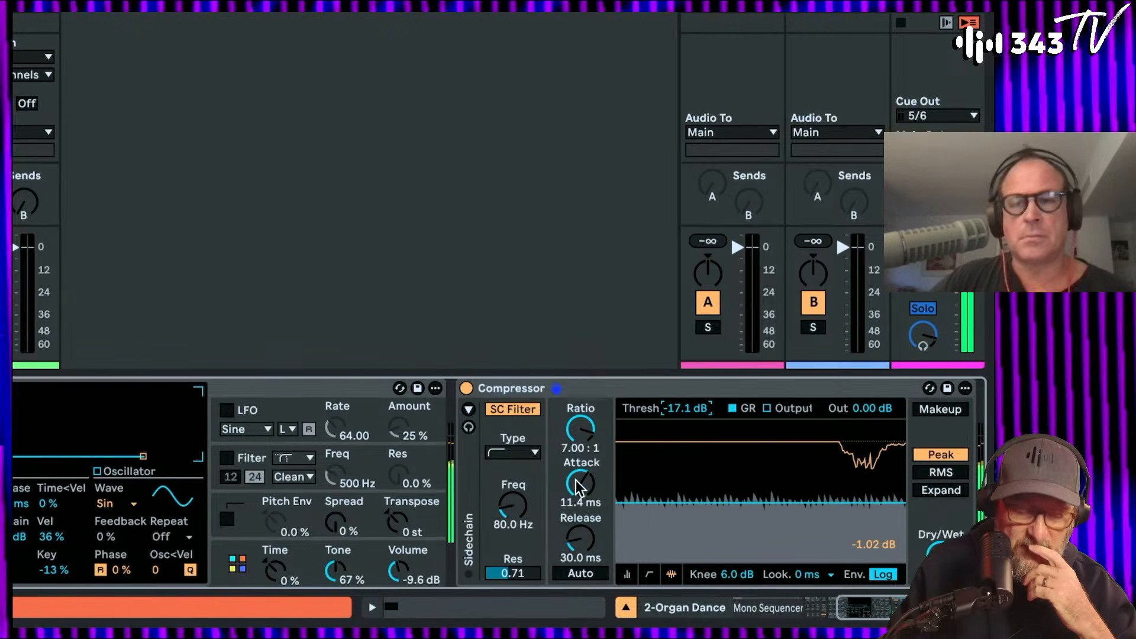
{"action": "left_click_drag", "start_coordinate": [580, 484], "coordinate": [581, 447]}
{"action": "left_click_drag", "start_coordinate": [685, 414], "coordinate": [685, 431]}
{"action": "left_click_drag", "start_coordinate": [580, 539], "coordinate": [580, 563]}
{"action": "left_click_drag", "start_coordinate": [685, 430], "coordinate": [685, 428]}
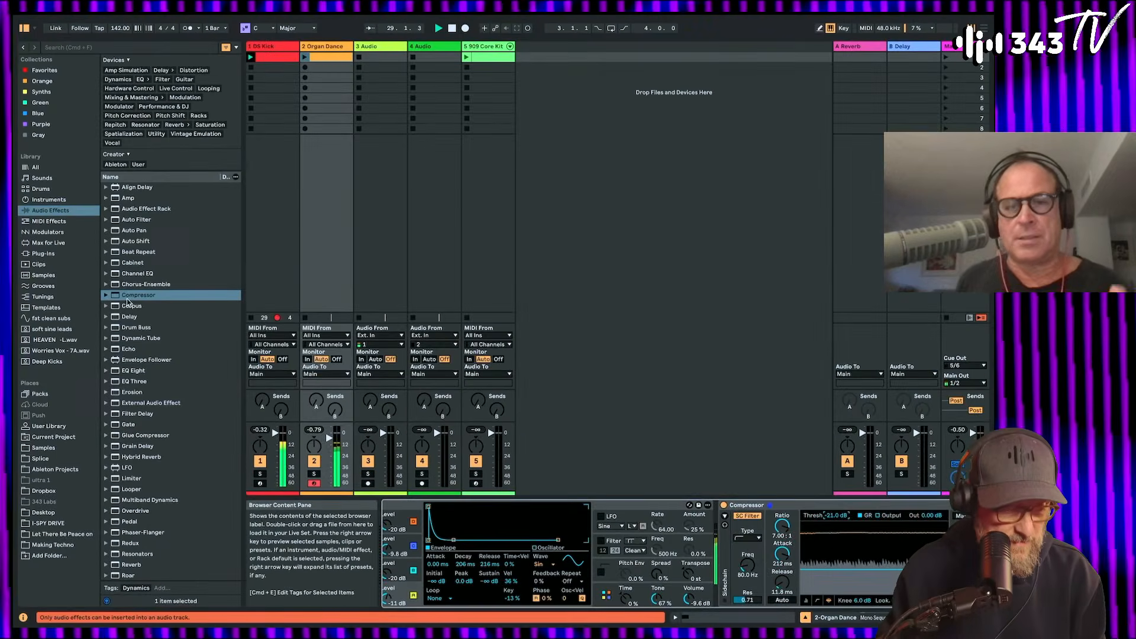
{"action": "left_click", "coordinate": [129, 348]}
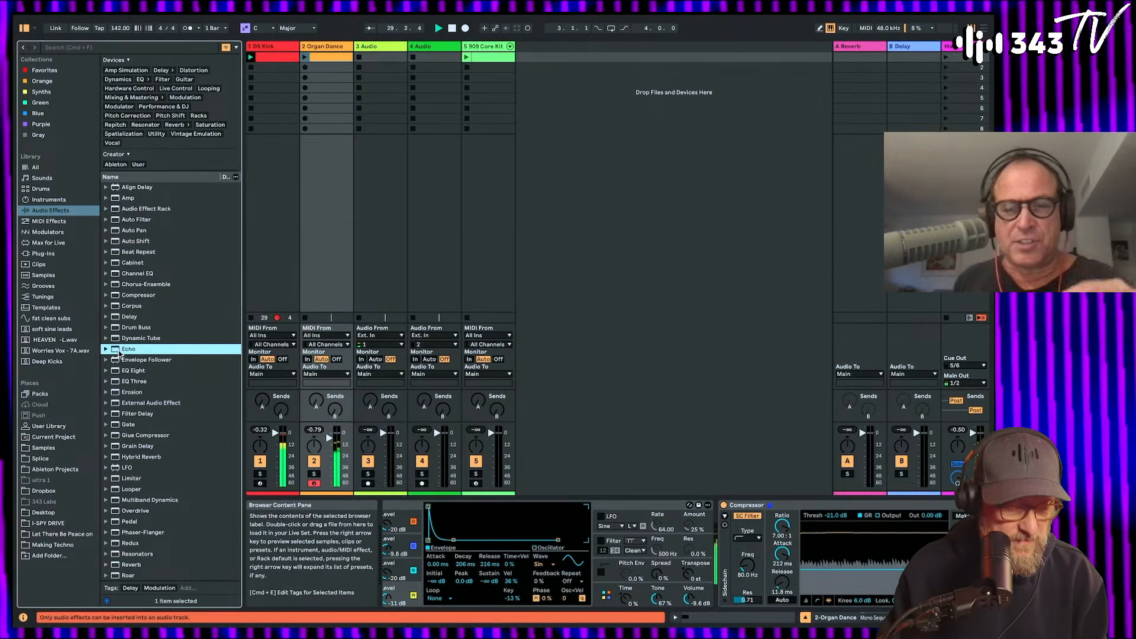
{"action": "left_click_drag", "start_coordinate": [128, 348], "coordinate": [705, 356]}
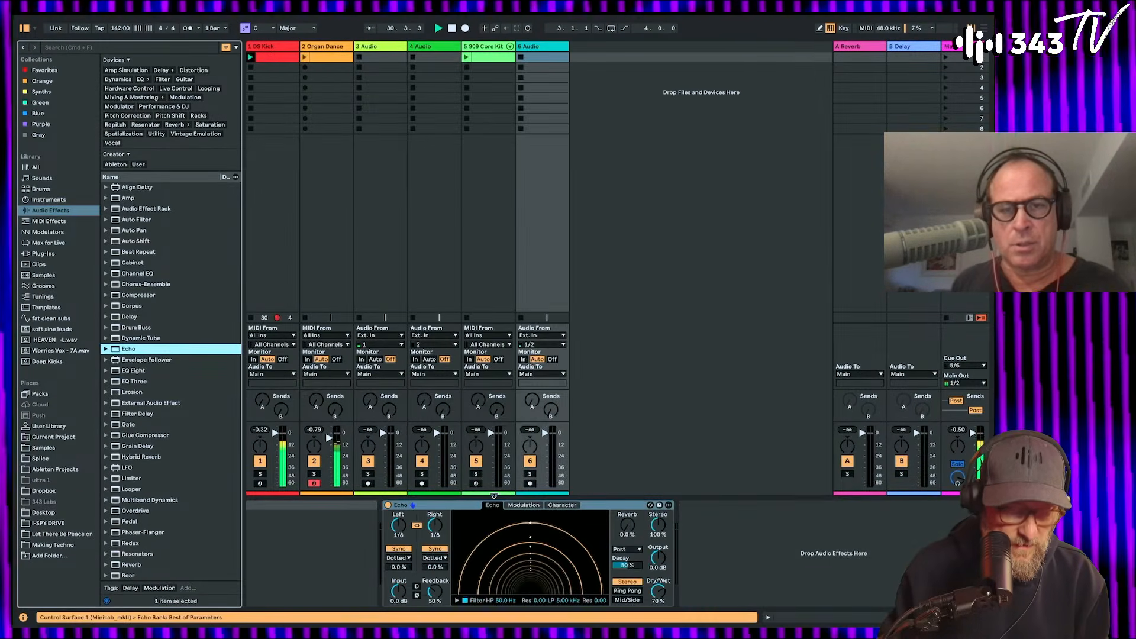
{"action": "key", "text": "super+z"}
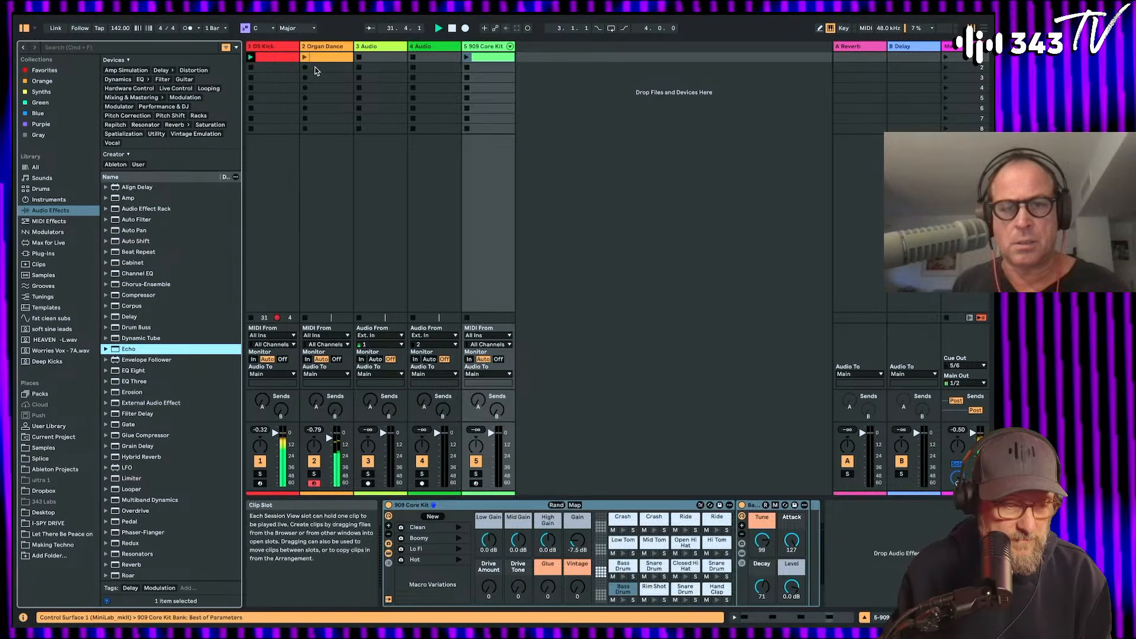
Step: On the Organ Dance track, set oscillator A's envelope decay to 1.25 s and the Compressor's threshold to -21.5 dB
{"action": "left_click", "coordinate": [326, 47]}
{"action": "scroll", "coordinate": [599, 528], "scroll_direction": "left", "scroll_amount": 6}
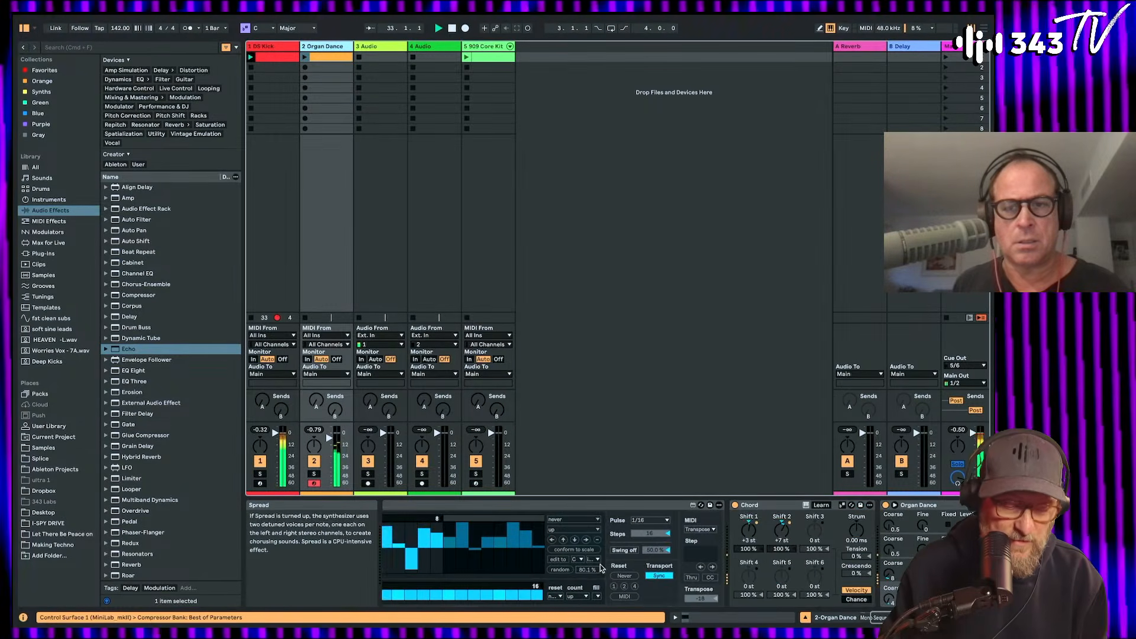
{"action": "left_click_drag", "start_coordinate": [684, 563], "coordinate": [684, 567]}
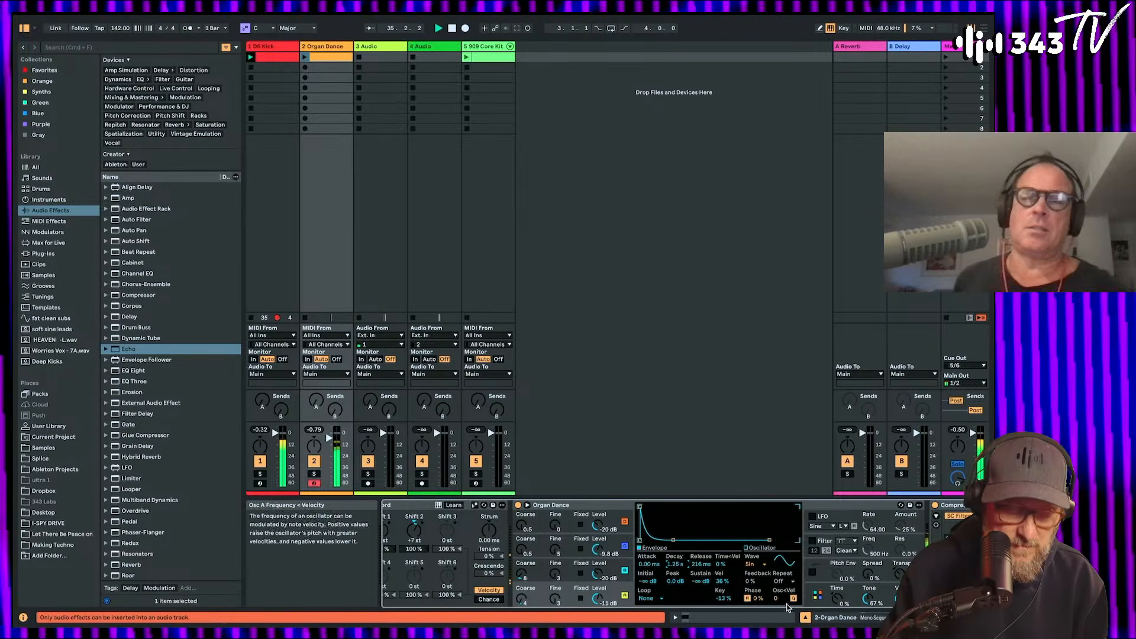
{"action": "scroll", "coordinate": [829, 599], "scroll_direction": "right", "scroll_amount": 2}
{"action": "scroll", "coordinate": [830, 599], "scroll_direction": "right", "scroll_amount": 5}
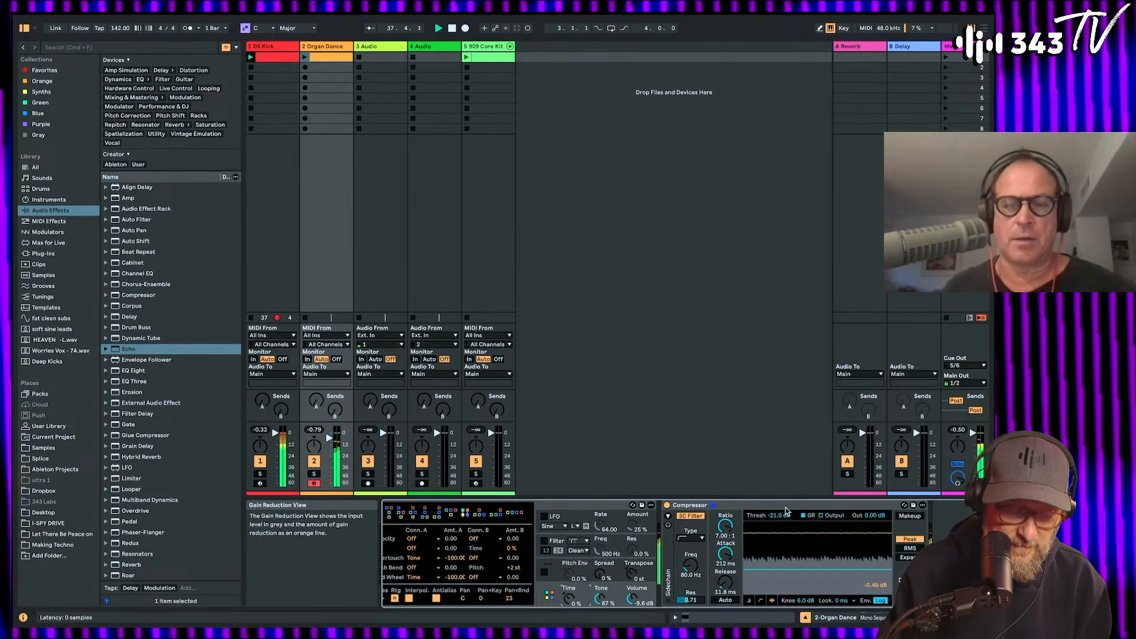
{"action": "left_click_drag", "start_coordinate": [775, 515], "coordinate": [775, 538]}
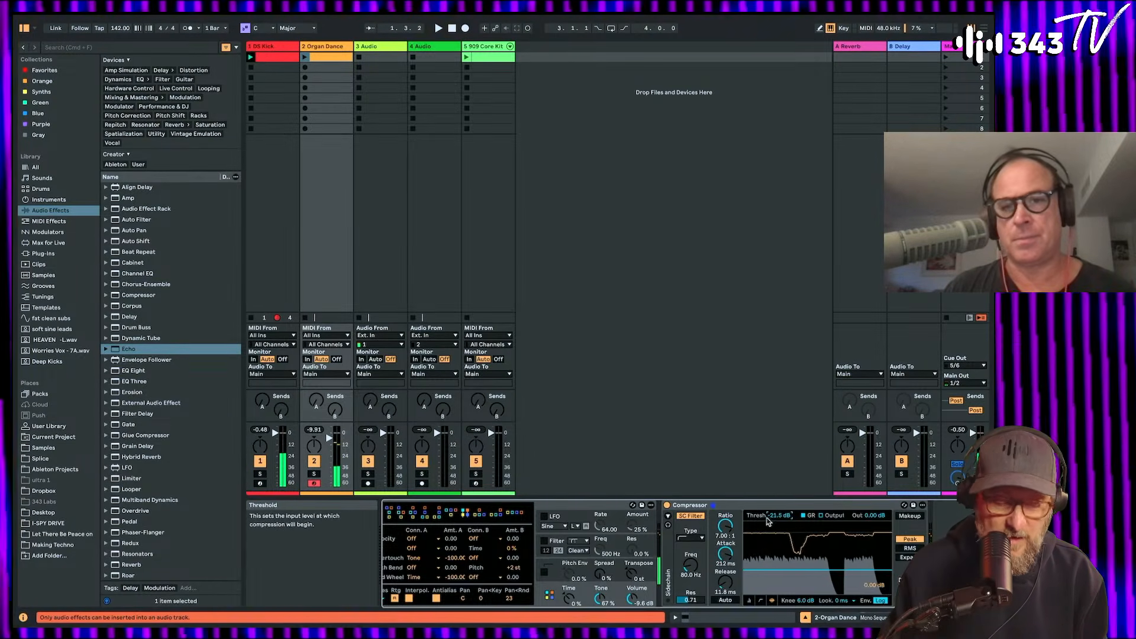
Step: Add an Auto Pan after the Compressor with 100 % amount, 0° phase, 100 % shape and a tempo-synced 1/4 rate
{"action": "scroll", "coordinate": [782, 533], "scroll_direction": "left", "scroll_amount": 10}
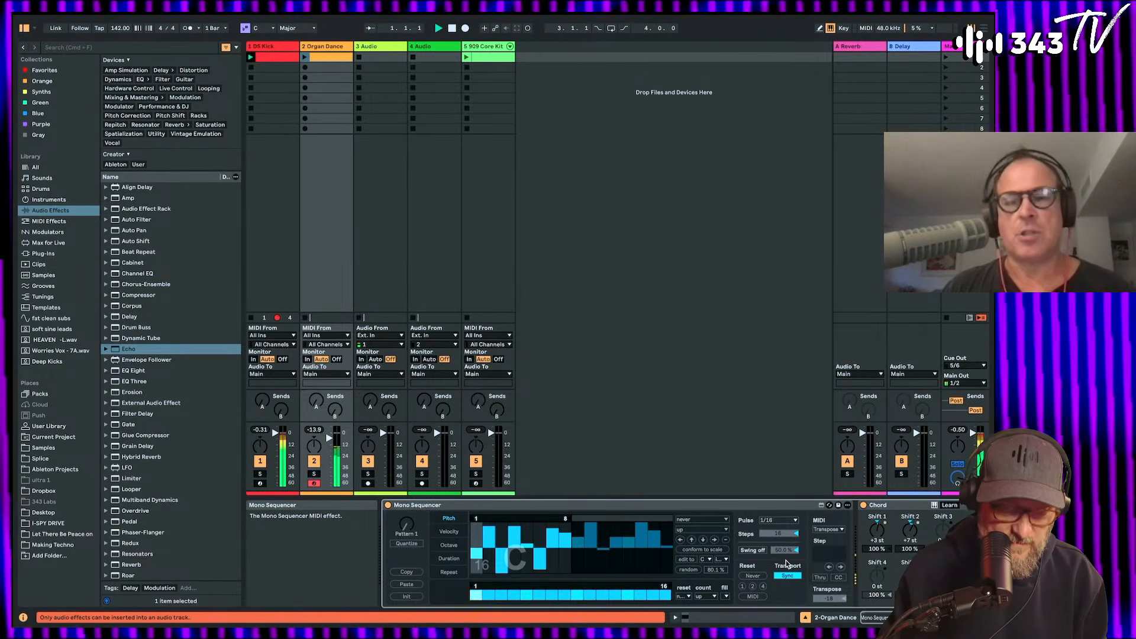
{"action": "left_click_drag", "start_coordinate": [519, 509], "coordinate": [531, 494]}
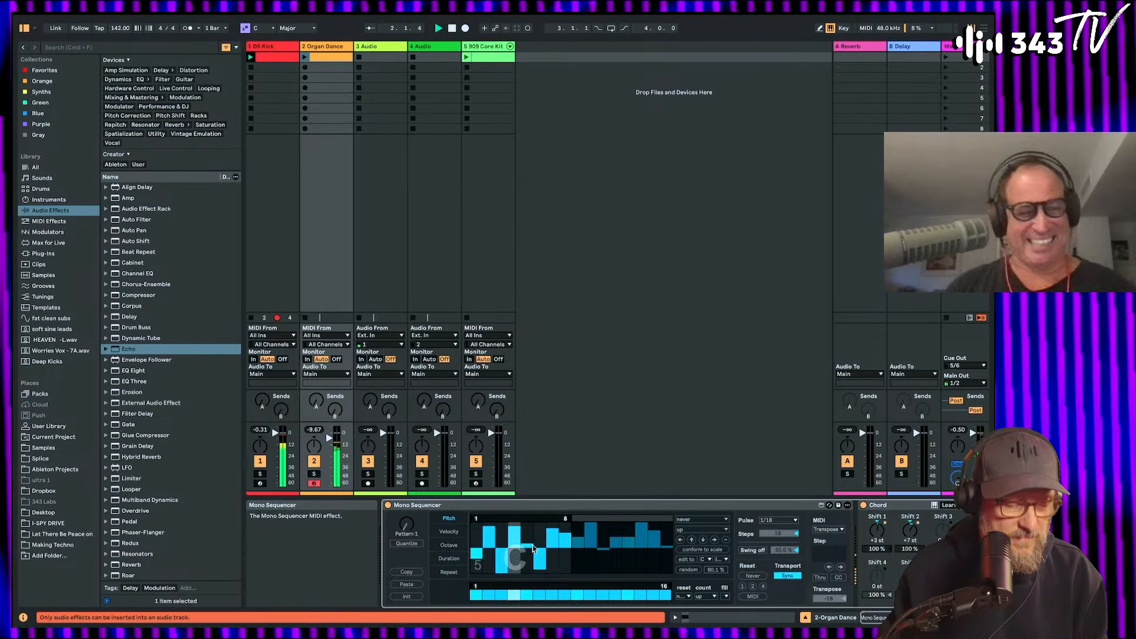
{"action": "double_click", "coordinate": [132, 230]}
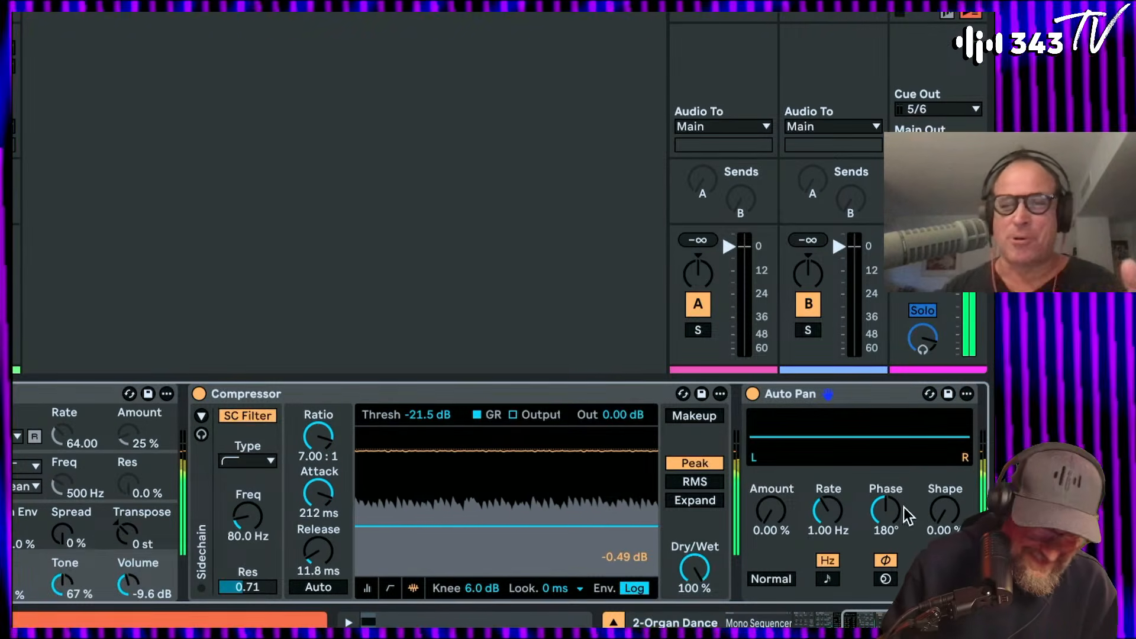
{"action": "left_click_drag", "start_coordinate": [888, 509], "coordinate": [888, 535]}
{"action": "left_click_drag", "start_coordinate": [774, 516], "coordinate": [773, 438]}
{"action": "left_click", "coordinate": [827, 579]}
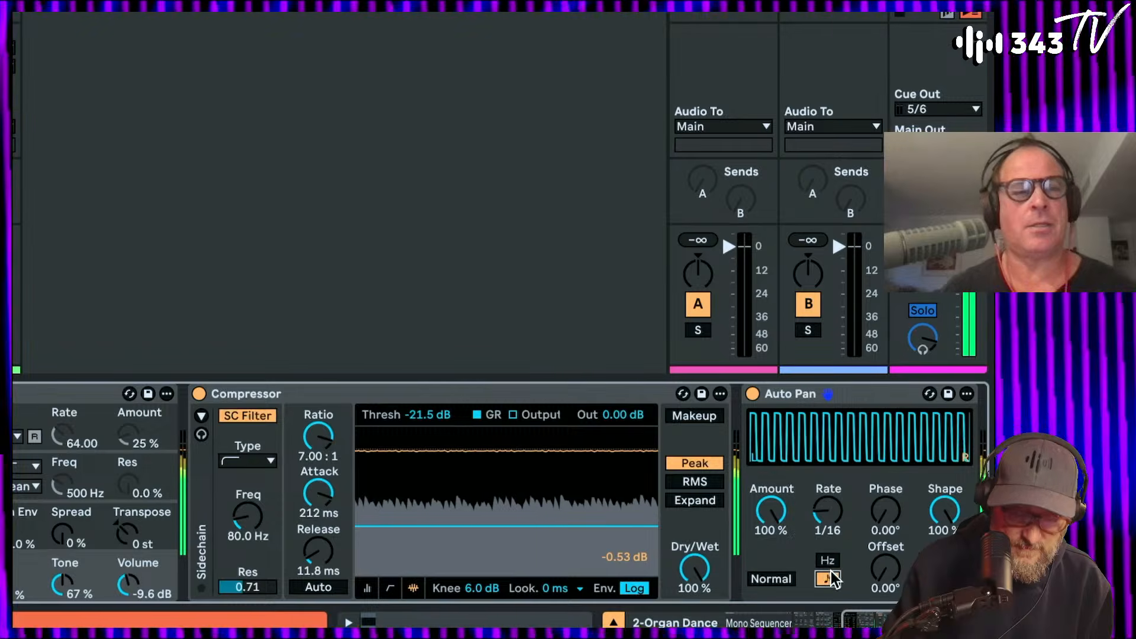
{"action": "left_click_drag", "start_coordinate": [829, 520], "coordinate": [829, 511]}
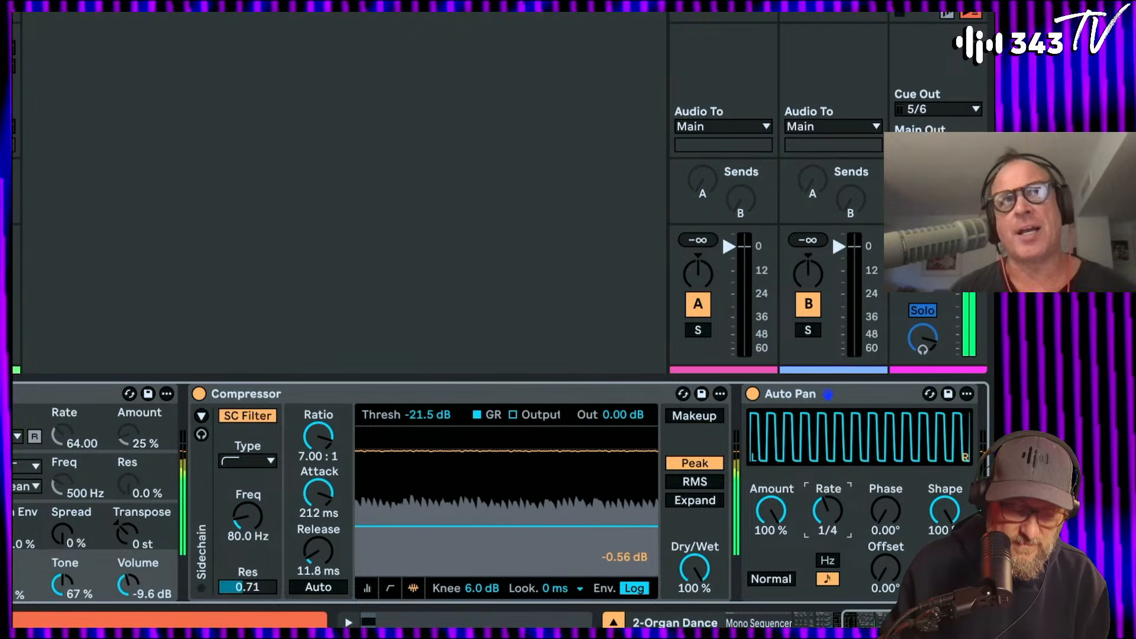
Step: Invert the Auto Pan's waveform, lower its amount to 58.7 % and set its shape to about 44 %
{"action": "left_click_drag", "start_coordinate": [950, 528], "coordinate": [894, 578]}
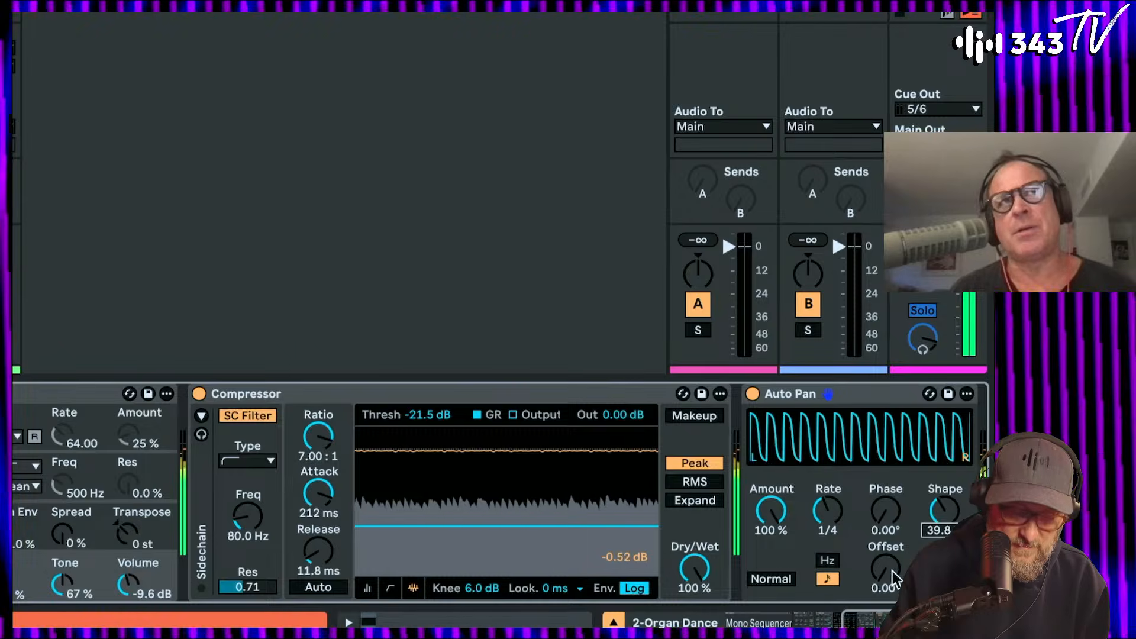
{"action": "left_click", "coordinate": [772, 579]}
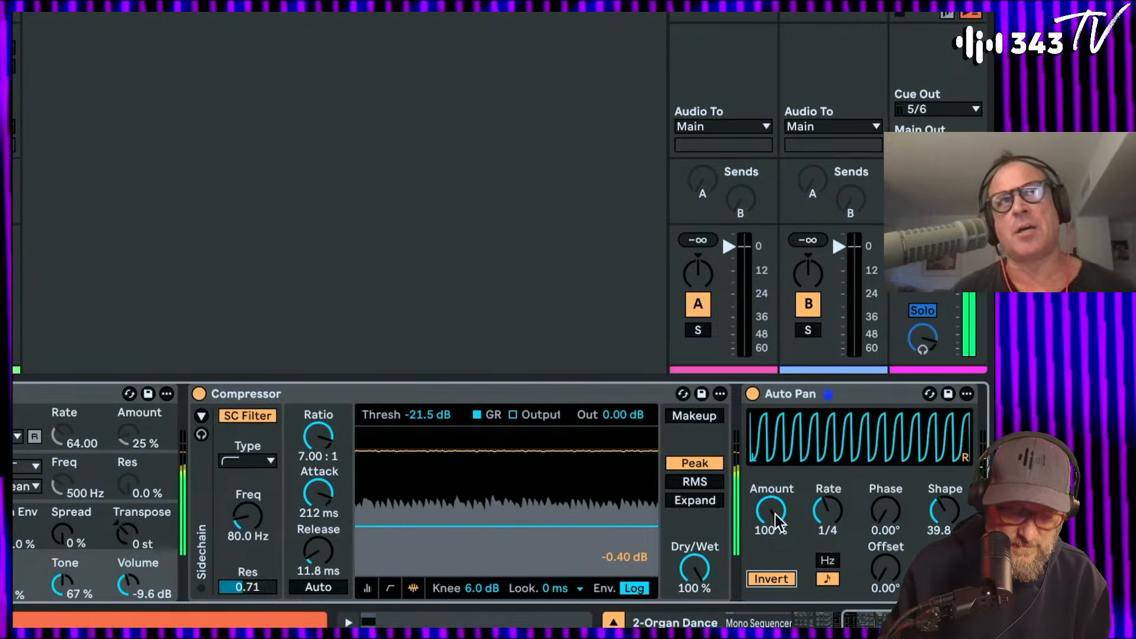
{"action": "left_click_drag", "start_coordinate": [777, 520], "coordinate": [777, 556]}
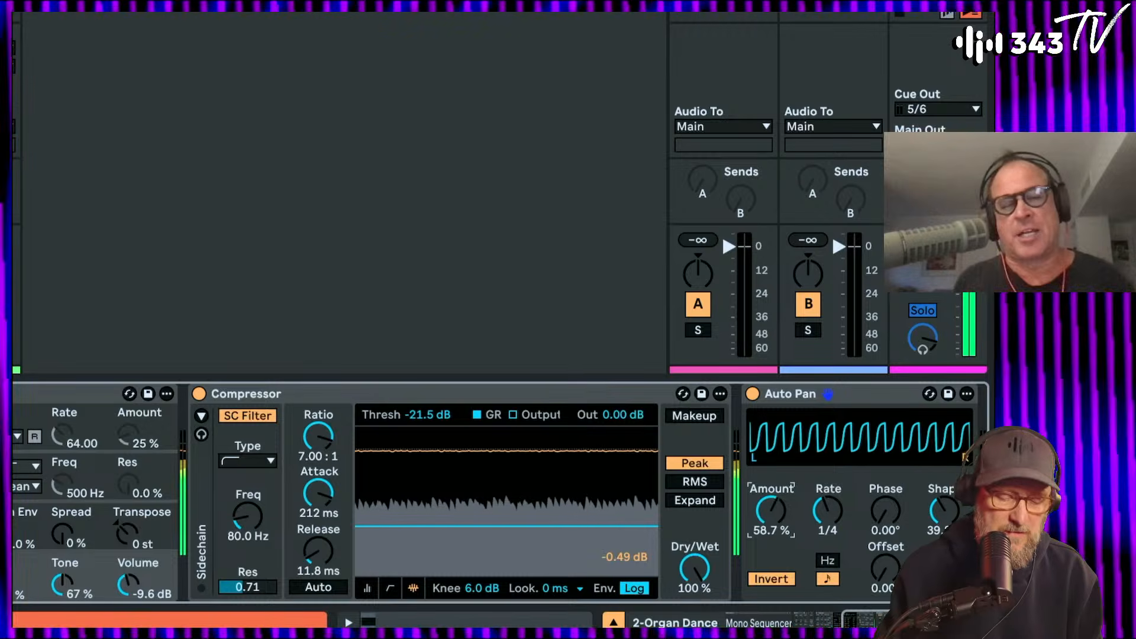
{"action": "left_click", "coordinate": [888, 523]}
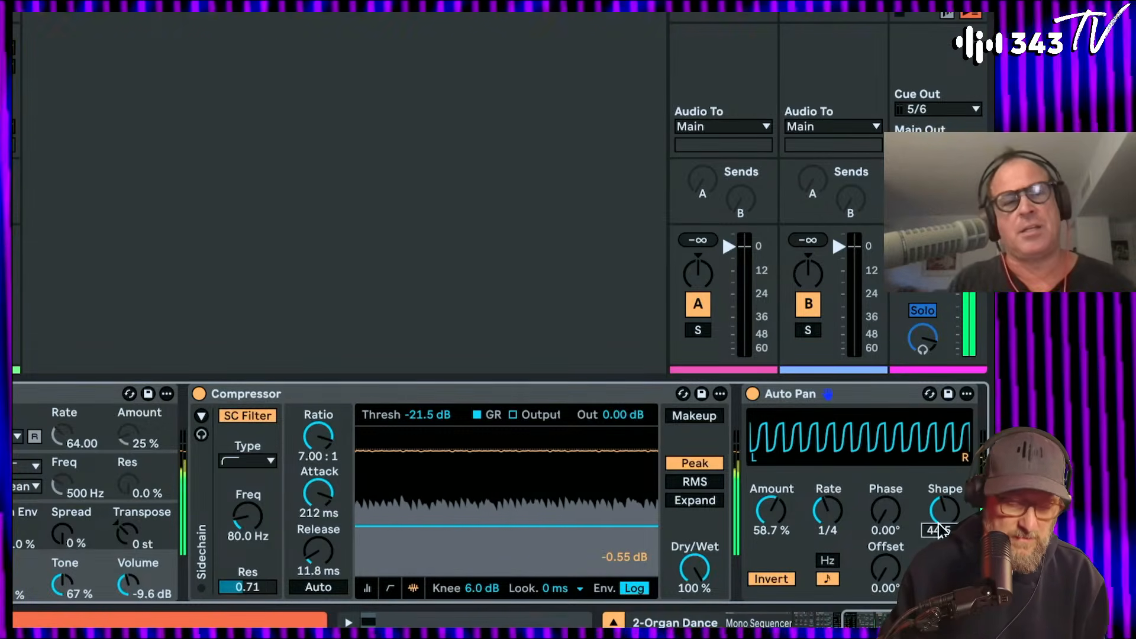
Step: Lower oscillator B's output level in the Organ Dance instrument to -22 dB
{"action": "scroll", "coordinate": [443, 553], "scroll_direction": "left", "scroll_amount": 10}
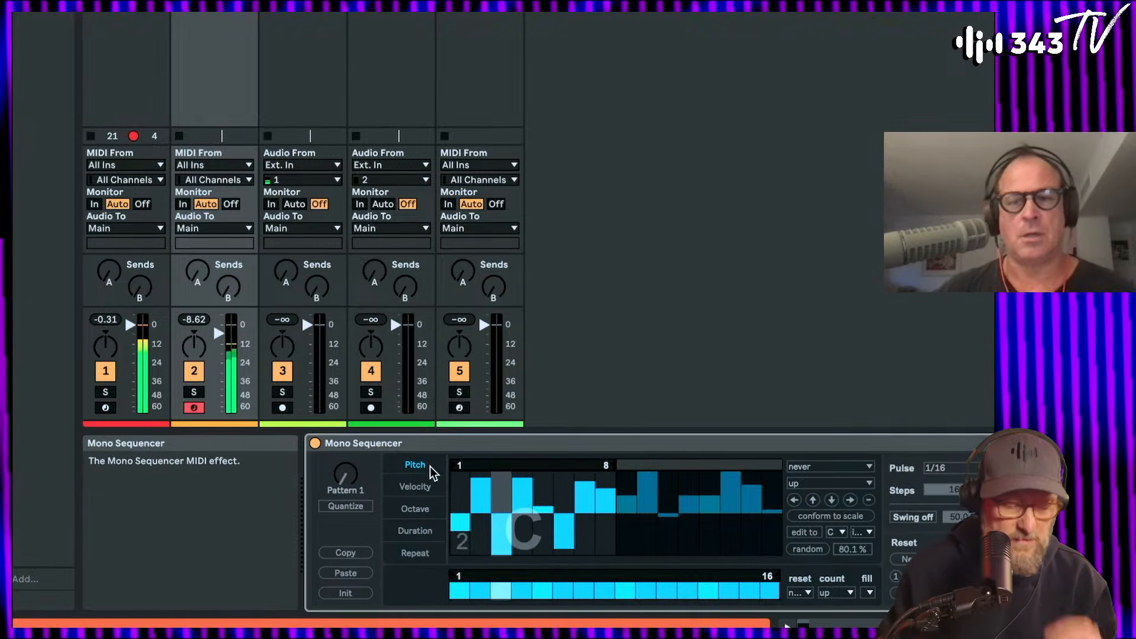
{"action": "scroll", "coordinate": [474, 509], "scroll_direction": "right", "scroll_amount": 10}
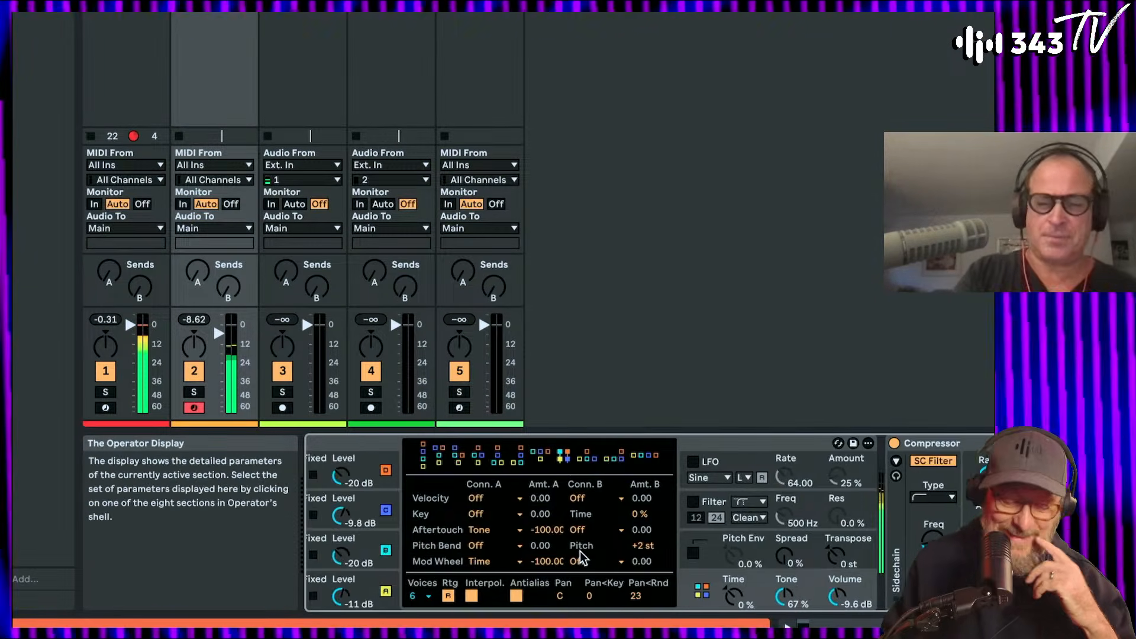
{"action": "scroll", "coordinate": [580, 557], "scroll_direction": "left", "scroll_amount": 6}
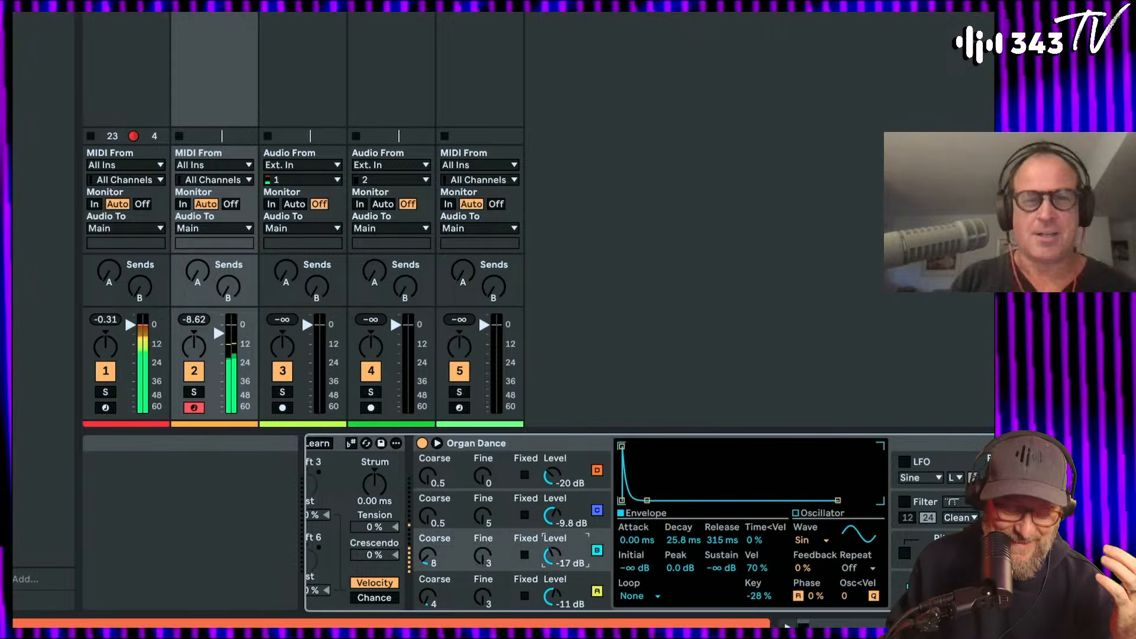
{"action": "left_click_drag", "start_coordinate": [556, 556], "coordinate": [555, 552]}
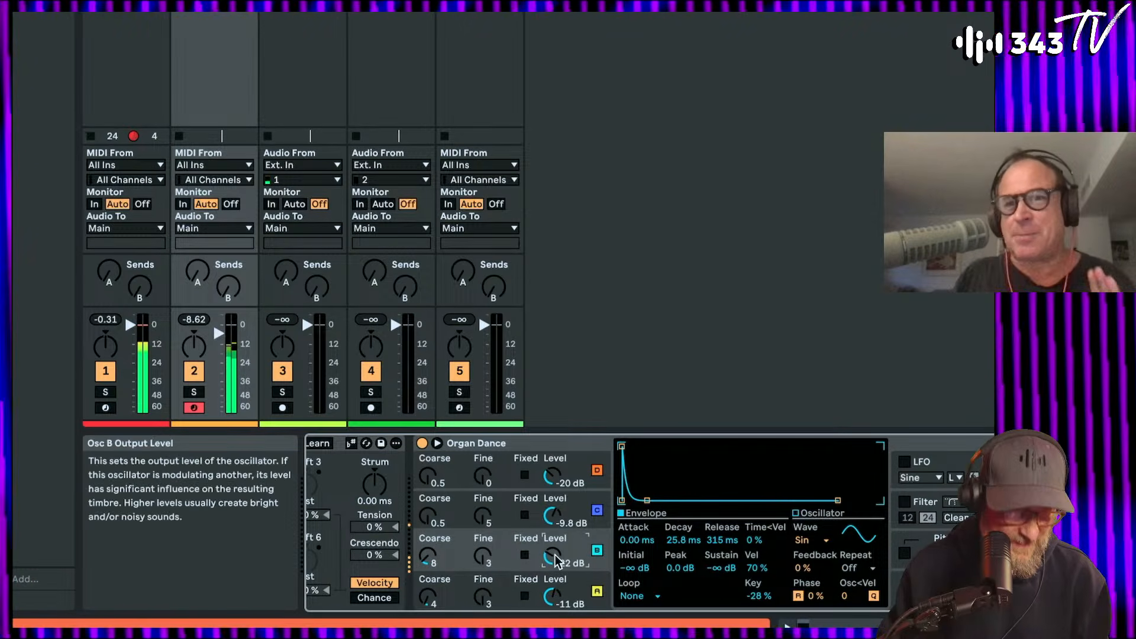
Step: Try Organ Dance's filter switched on, and raise the instrument's tone to 76 %
{"action": "scroll", "coordinate": [854, 557], "scroll_direction": "right", "scroll_amount": 5}
{"action": "left_click", "coordinate": [739, 506]}
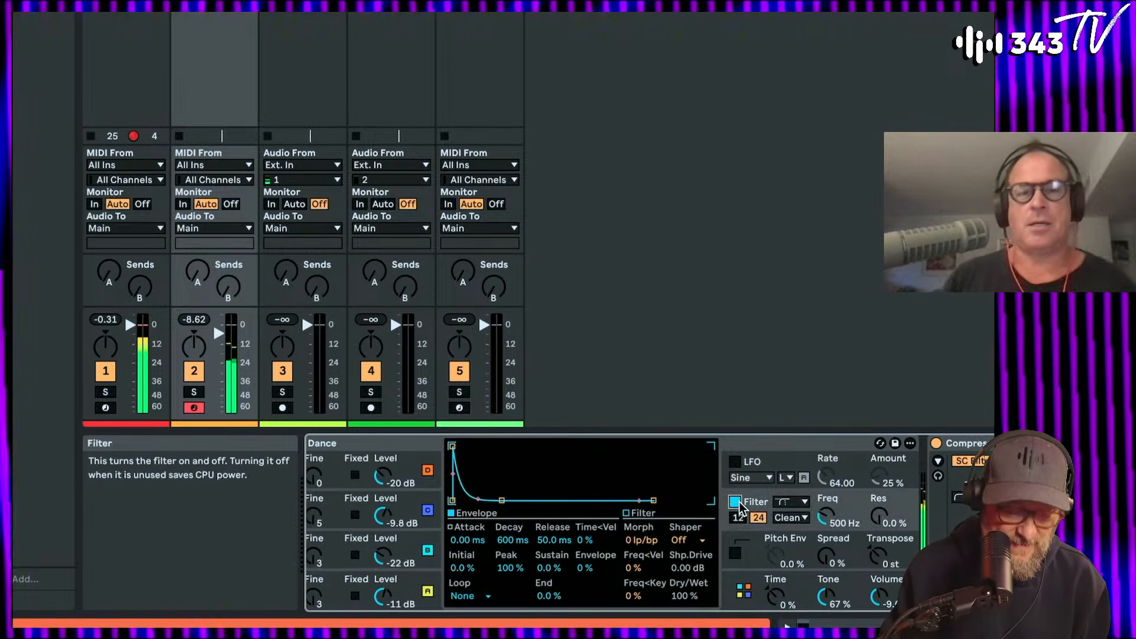
{"action": "mouse_move", "coordinate": [817, 592]}
{"action": "left_mouse_down"}
{"action": "mouse_move", "coordinate": [817, 611]}
{"action": "mouse_move", "coordinate": [827, 598]}
{"action": "left_mouse_up"}
Step: Set oscillator A's volume envelope decay in Organ Dance to 447 ms
{"action": "left_click", "coordinate": [395, 580]}
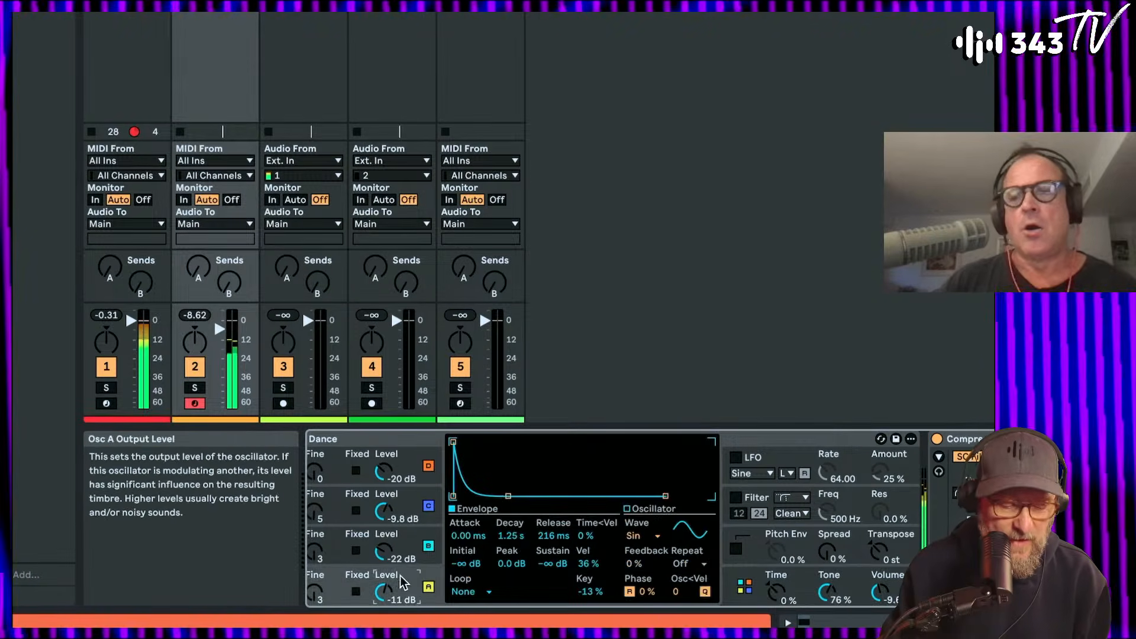
{"action": "left_click_drag", "start_coordinate": [511, 536], "coordinate": [511, 553]}
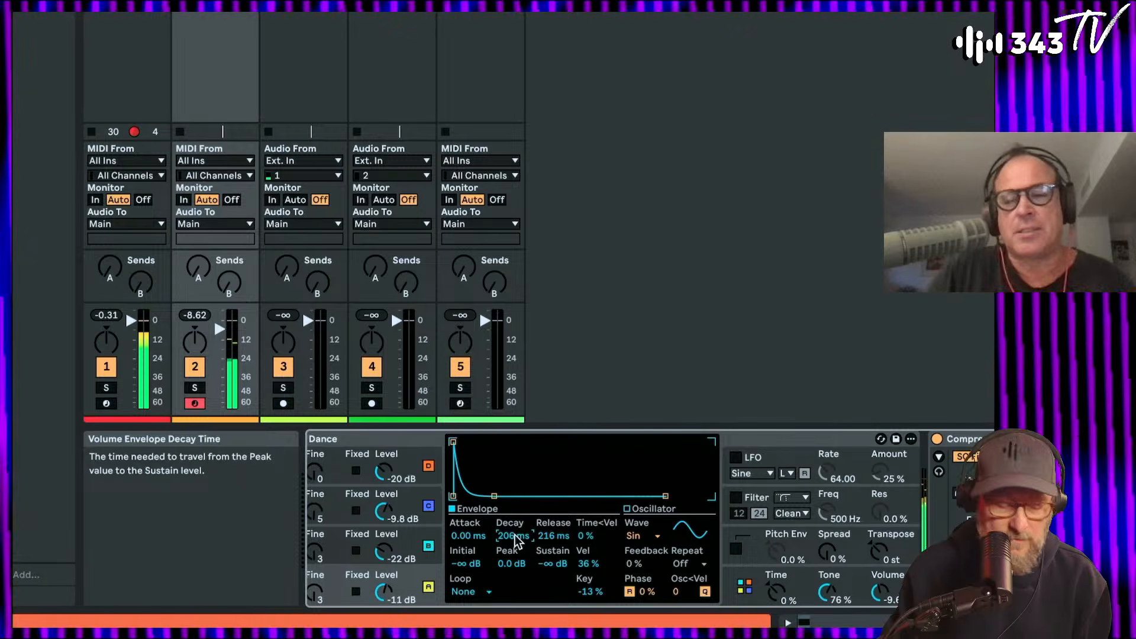
{"action": "scroll", "coordinate": [515, 540], "scroll_direction": "up", "scroll_amount": 5}
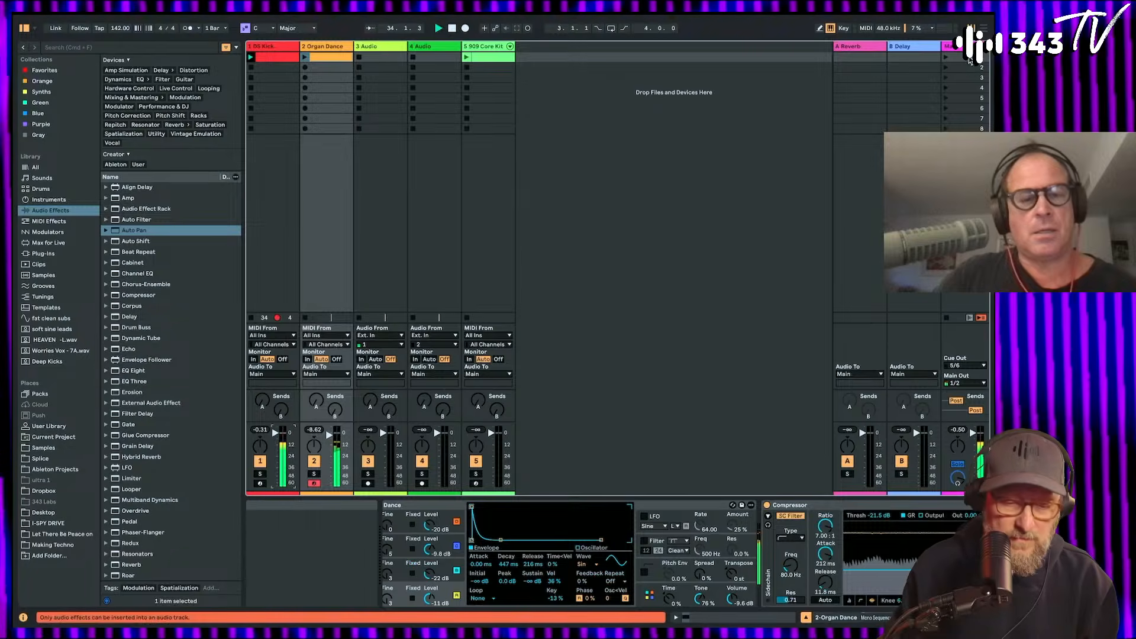
Step: On the Main track, move the Glue Compressor ahead of B.S Audio Utility and set threshold -12.1 dB and makeup 4.92 dB
{"action": "left_click", "coordinate": [958, 48]}
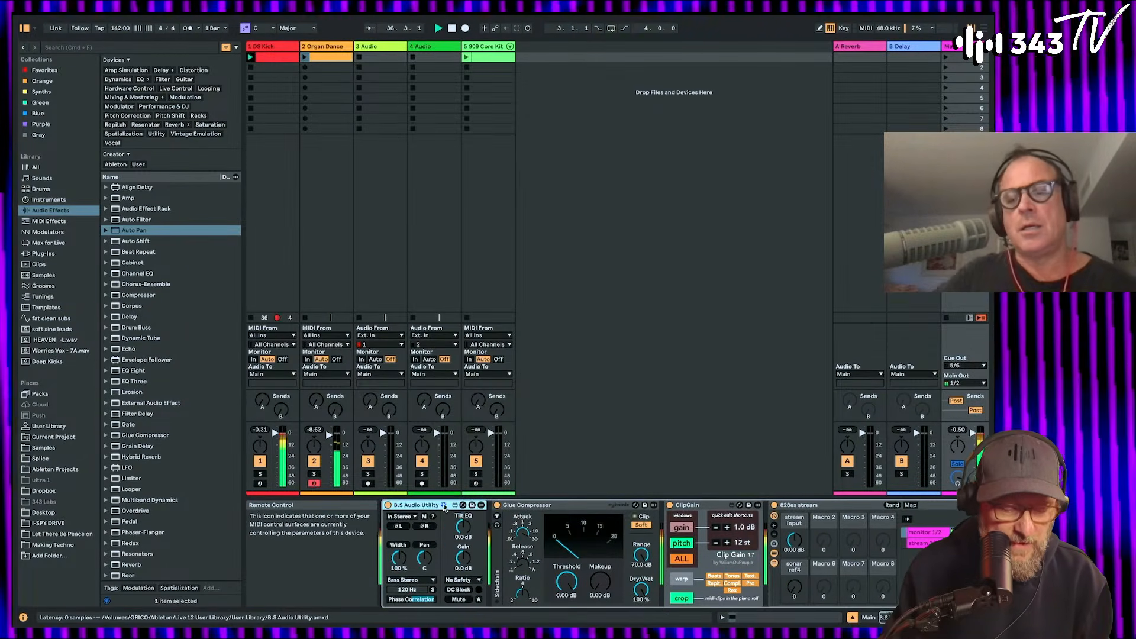
{"action": "left_click_drag", "start_coordinate": [661, 528], "coordinate": [663, 528]}
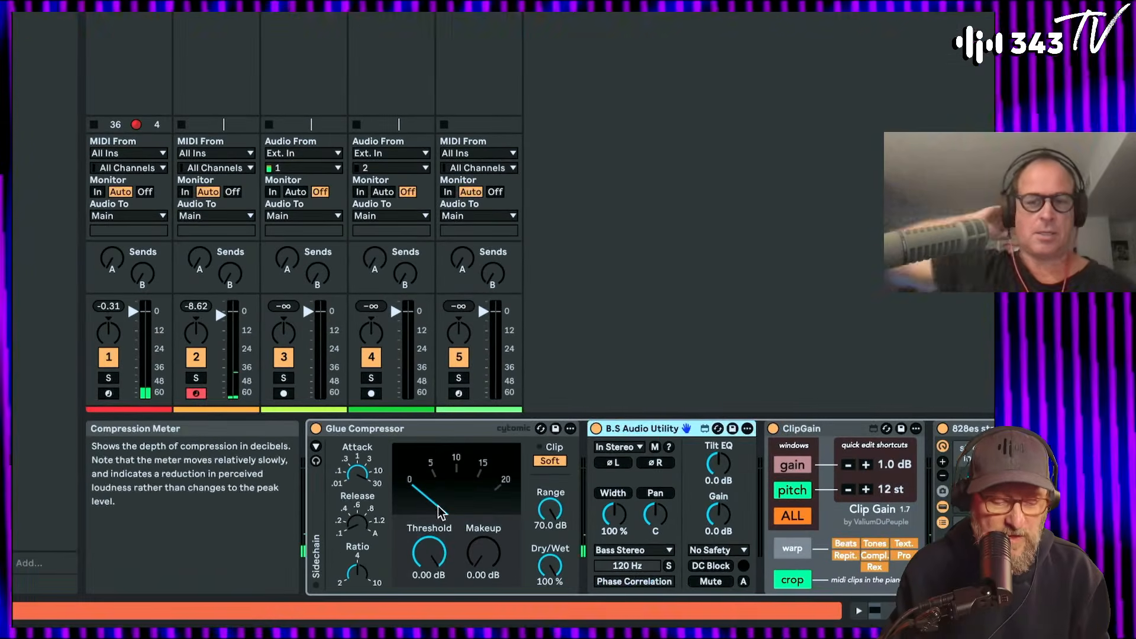
{"action": "left_click_drag", "start_coordinate": [455, 582], "coordinate": [456, 597]}
{"action": "left_click_drag", "start_coordinate": [429, 553], "coordinate": [429, 568]}
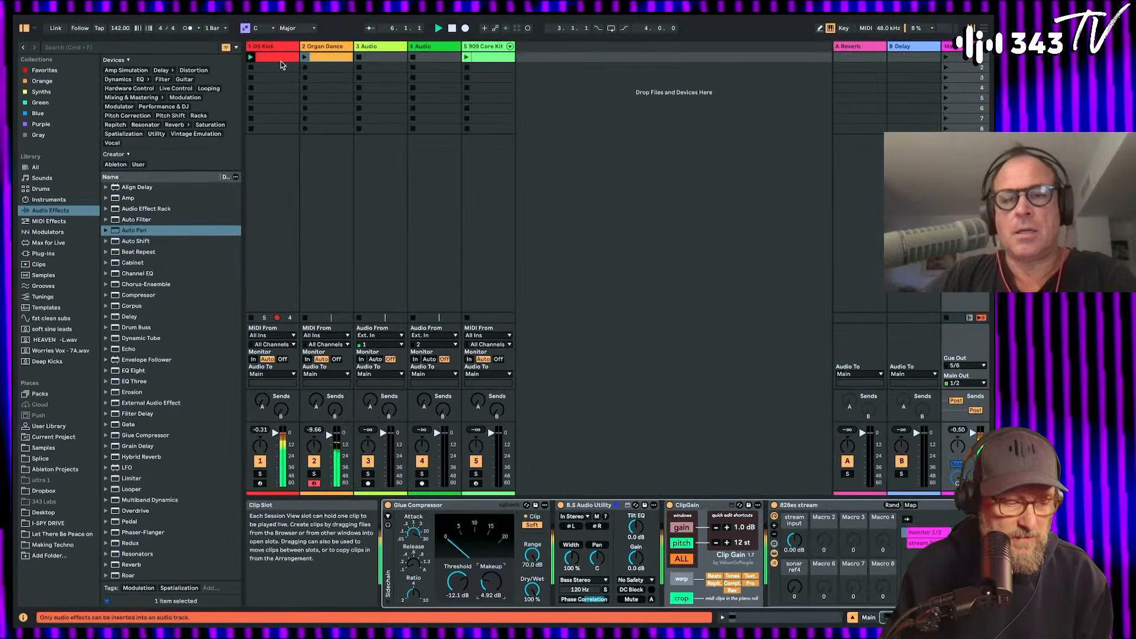
Step: On the DS Kick track, set EQ Eight's low band to 63.9 Hz with 6.57 dB gain and the kick's decay to 31.5 %
{"action": "left_click", "coordinate": [272, 46]}
{"action": "left_click", "coordinate": [621, 531]}
{"action": "left_click_drag", "start_coordinate": [590, 548], "coordinate": [559, 533]}
{"action": "left_click", "coordinate": [540, 548]}
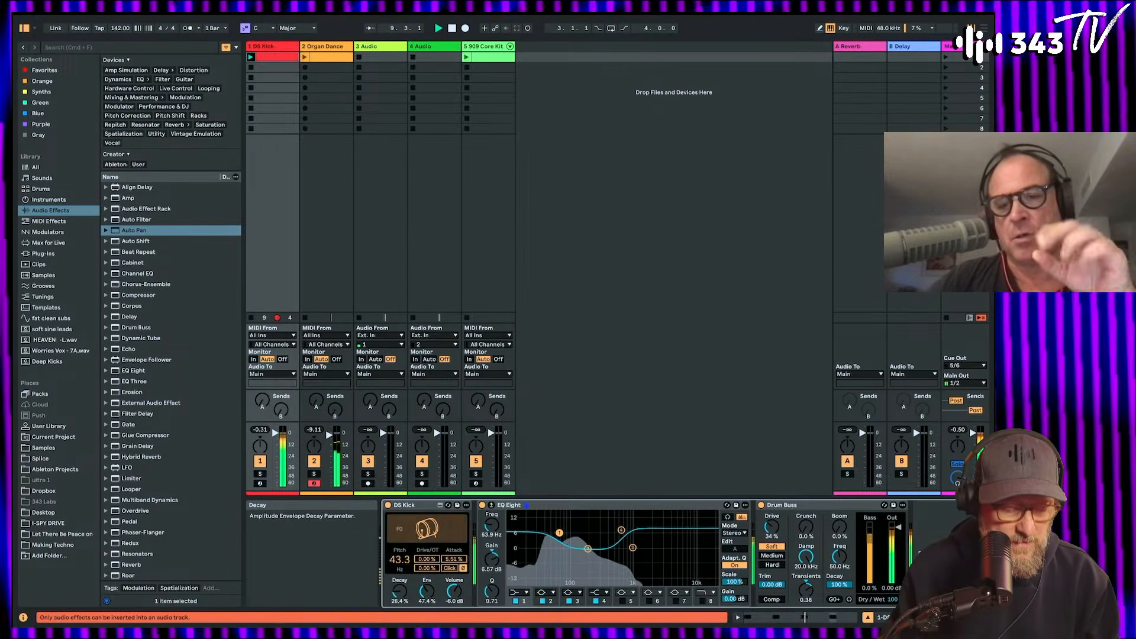
{"action": "left_click_drag", "start_coordinate": [404, 601], "coordinate": [406, 598]}
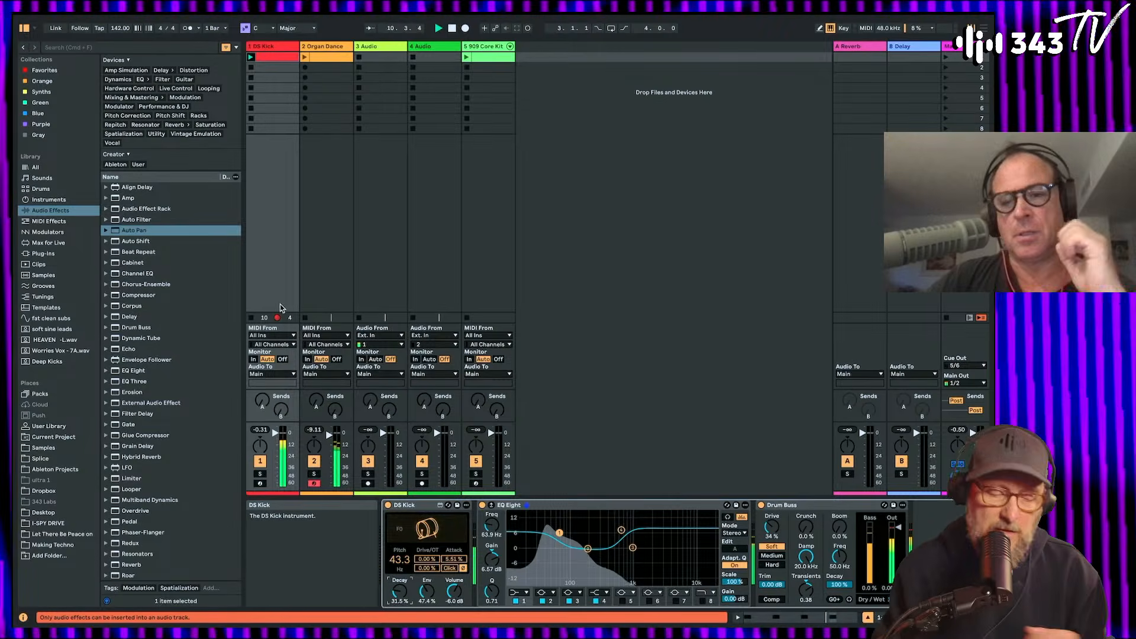
Step: Group the Organ Dance instrument into an Instrument Rack and create a second, empty chain in it
{"action": "left_click", "coordinate": [324, 50]}
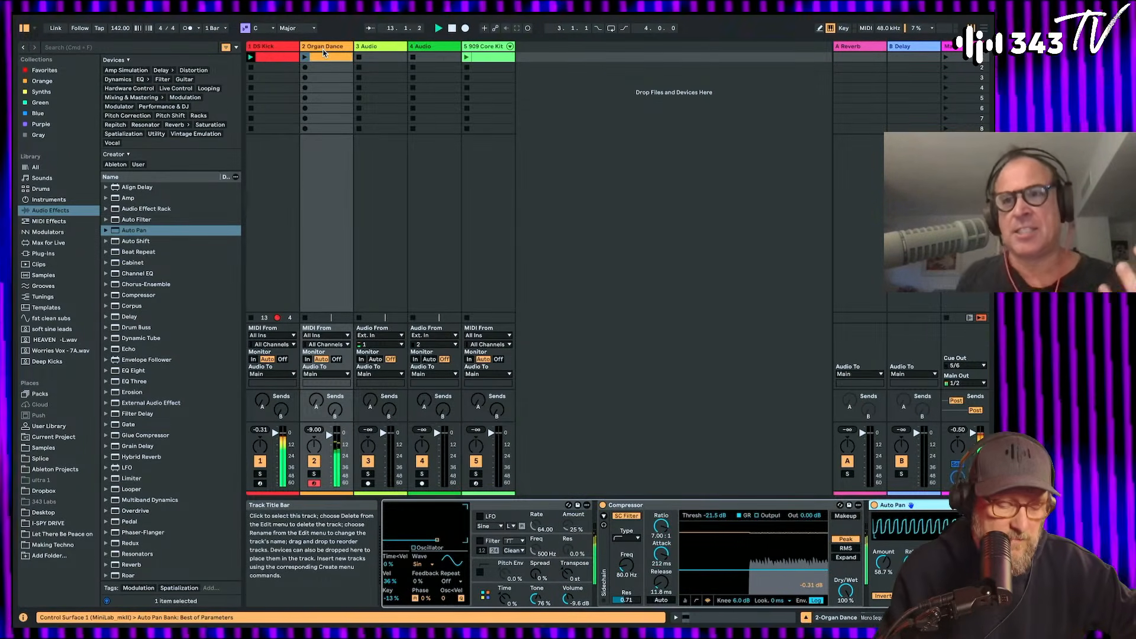
{"action": "scroll", "coordinate": [502, 544], "scroll_direction": "left", "scroll_amount": 15}
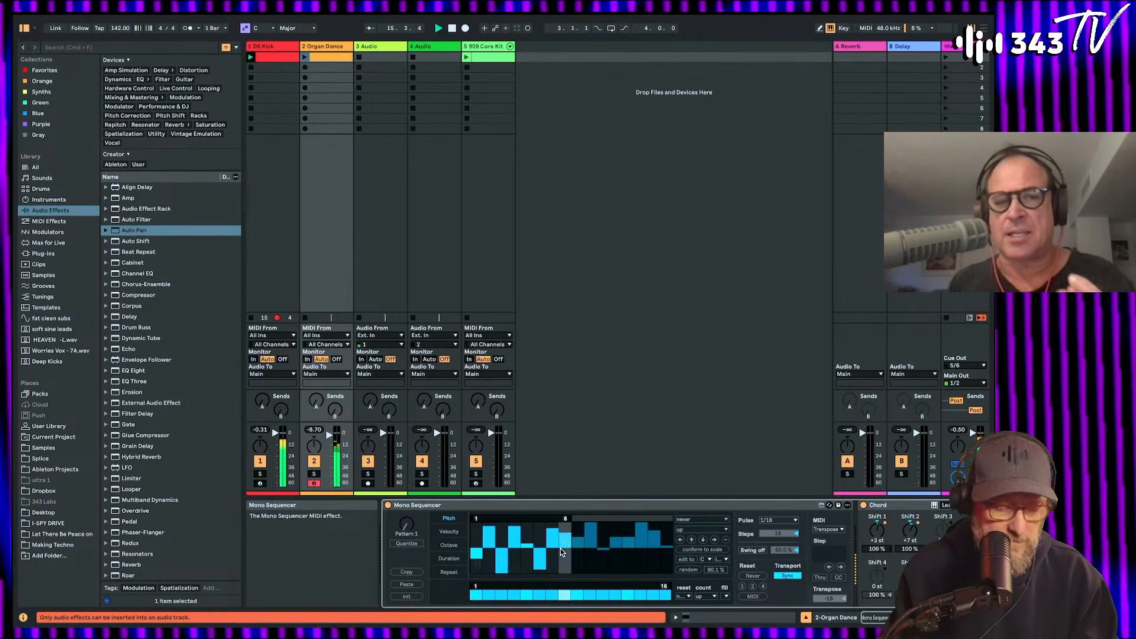
{"action": "scroll", "coordinate": [577, 567], "scroll_direction": "right", "scroll_amount": 4}
{"action": "scroll", "coordinate": [576, 567], "scroll_direction": "right", "scroll_amount": 15}
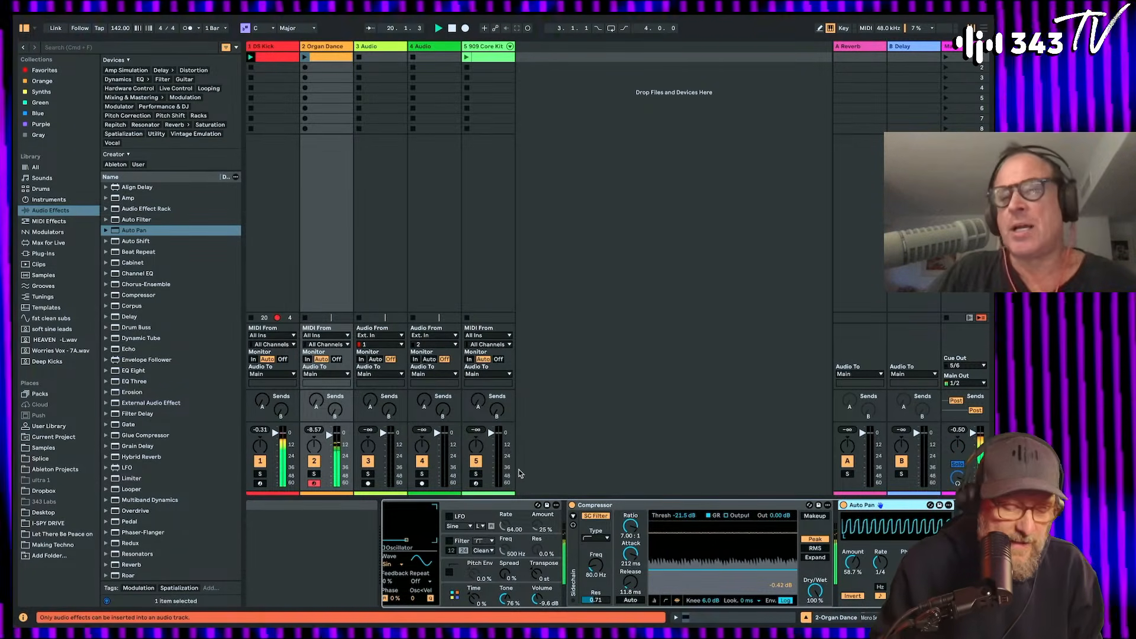
{"action": "scroll", "coordinate": [510, 518], "scroll_direction": "left", "scroll_amount": 15}
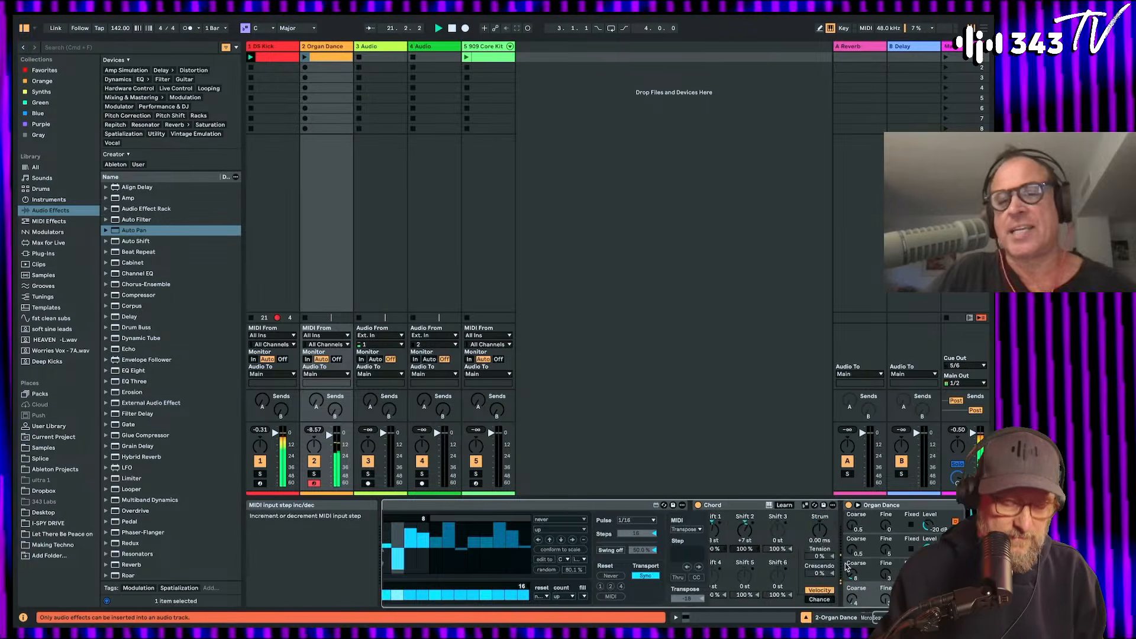
{"action": "scroll", "coordinate": [847, 567], "scroll_direction": "right", "scroll_amount": 5}
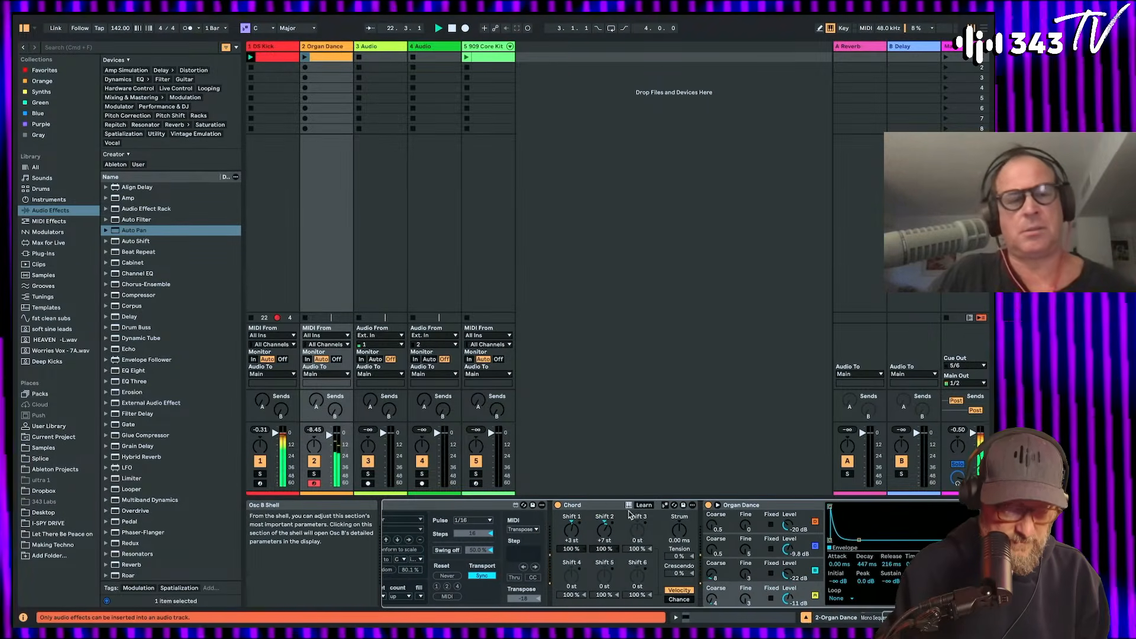
{"action": "left_click", "coordinate": [602, 507]}
{"action": "left_click", "coordinate": [784, 507]}
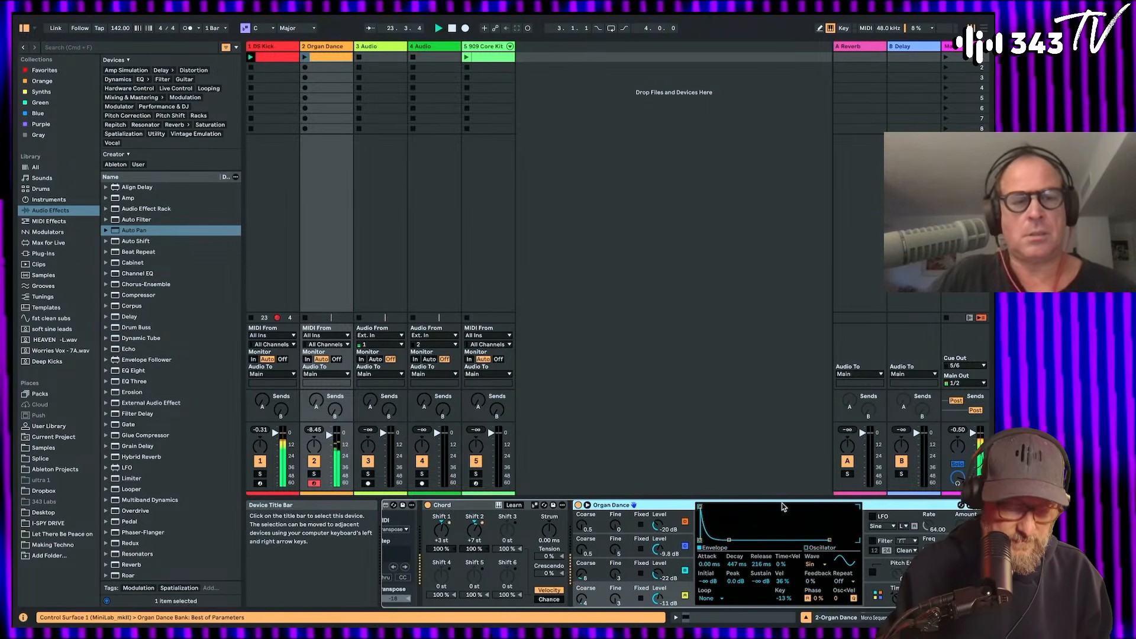
{"action": "key", "text": "super+g"}
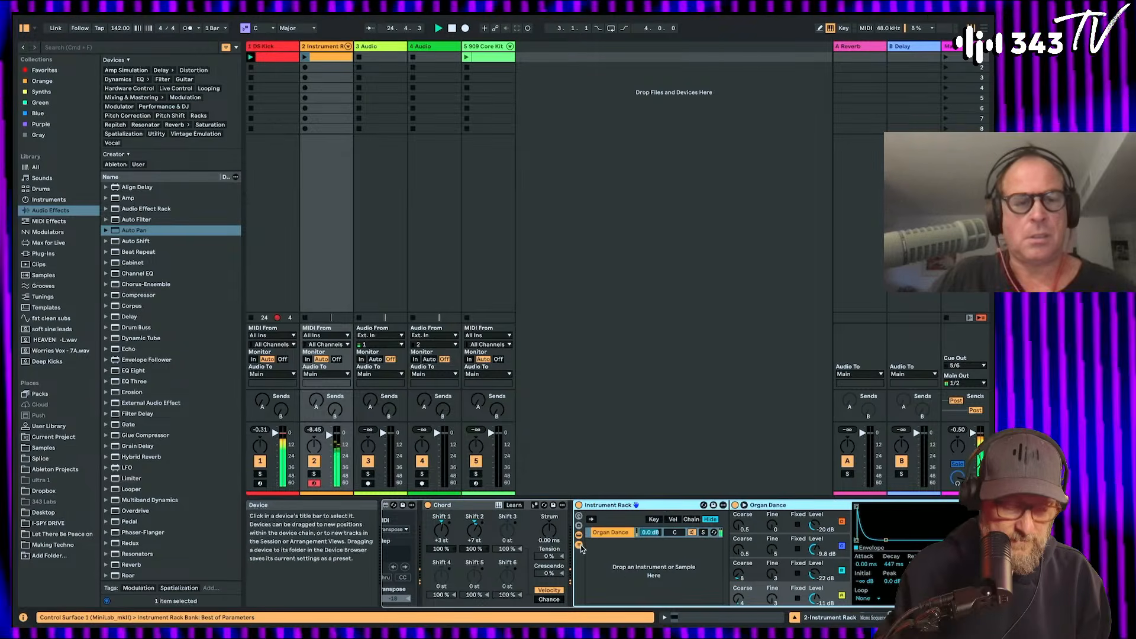
{"action": "right_click", "coordinate": [644, 569]}
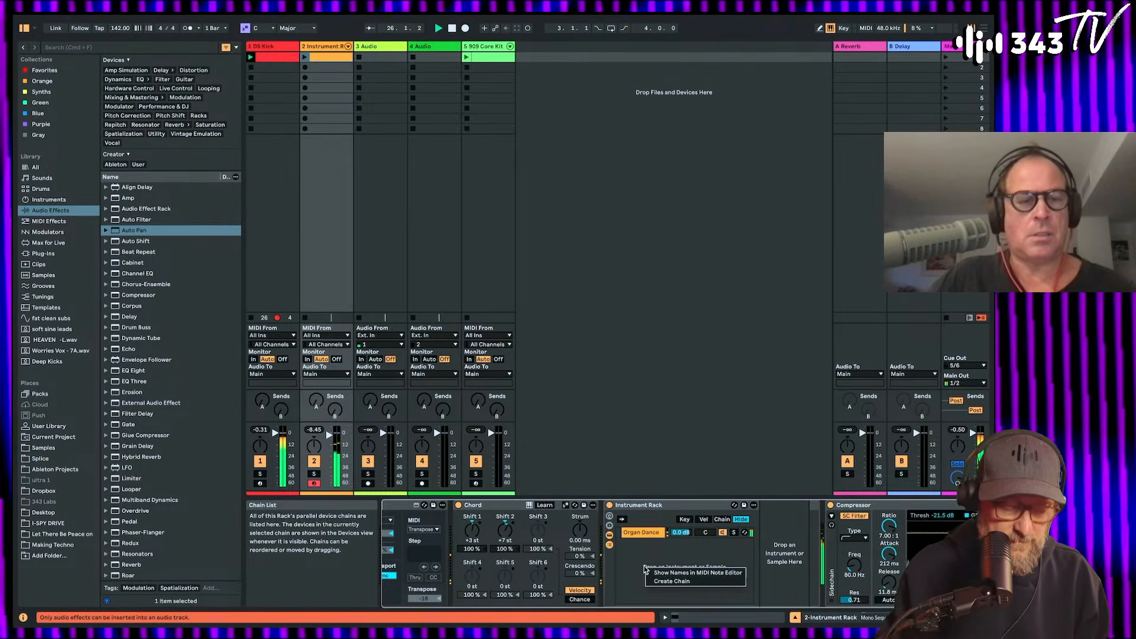
{"action": "left_click", "coordinate": [655, 582]}
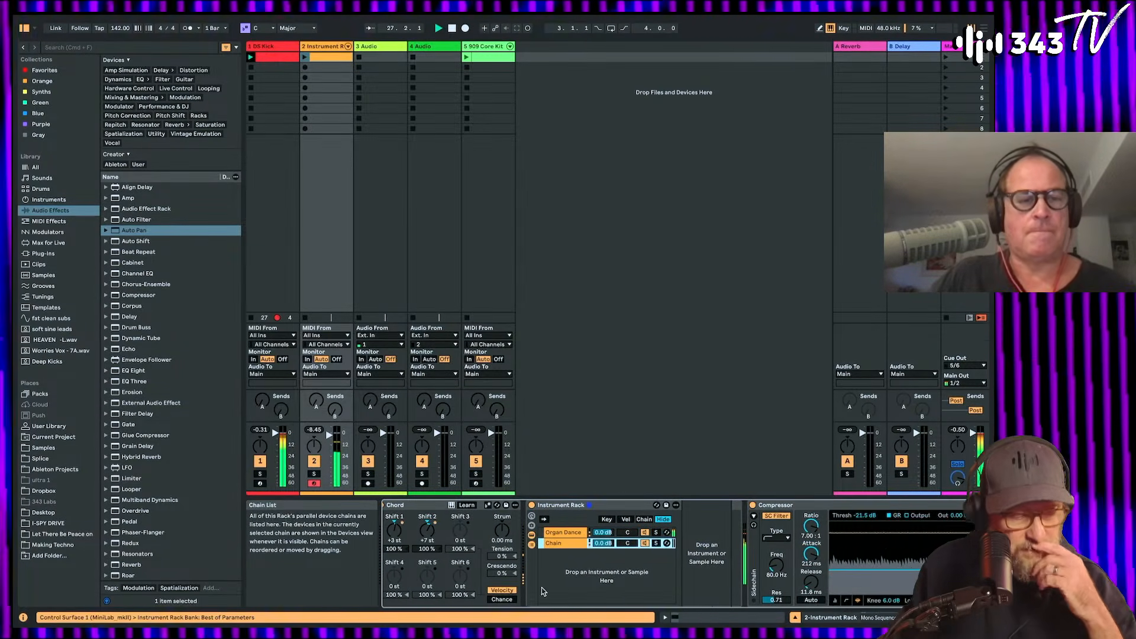
Step: Search the plug-ins for "abl" and load ABL3 into the Instrument Rack's empty chain
{"action": "left_click", "coordinate": [45, 200]}
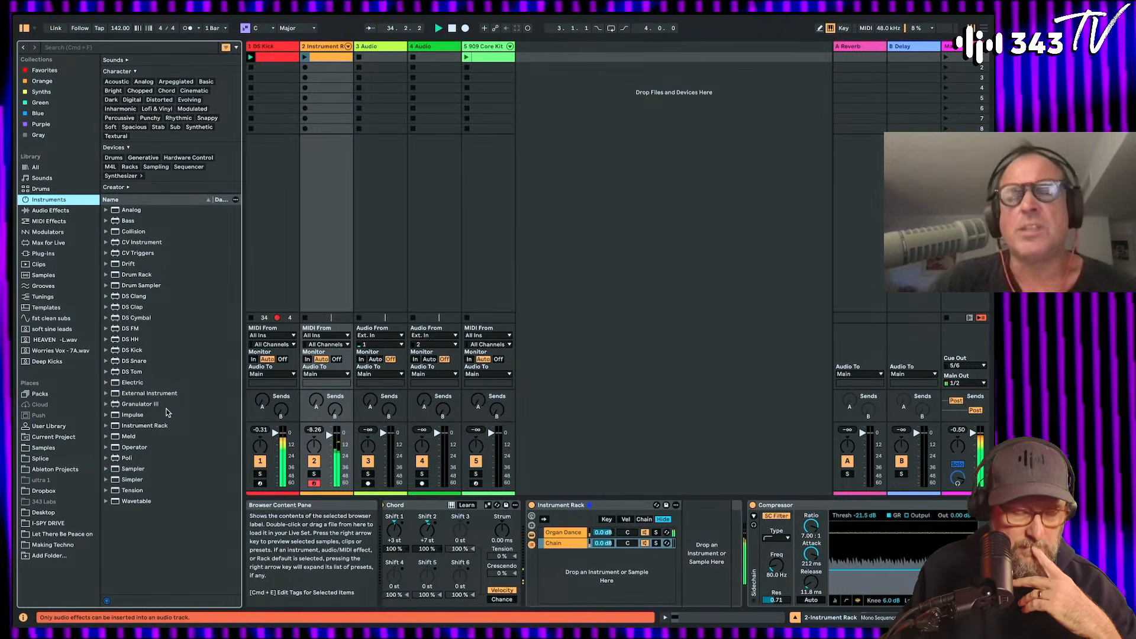
{"action": "left_click", "coordinate": [555, 534]}
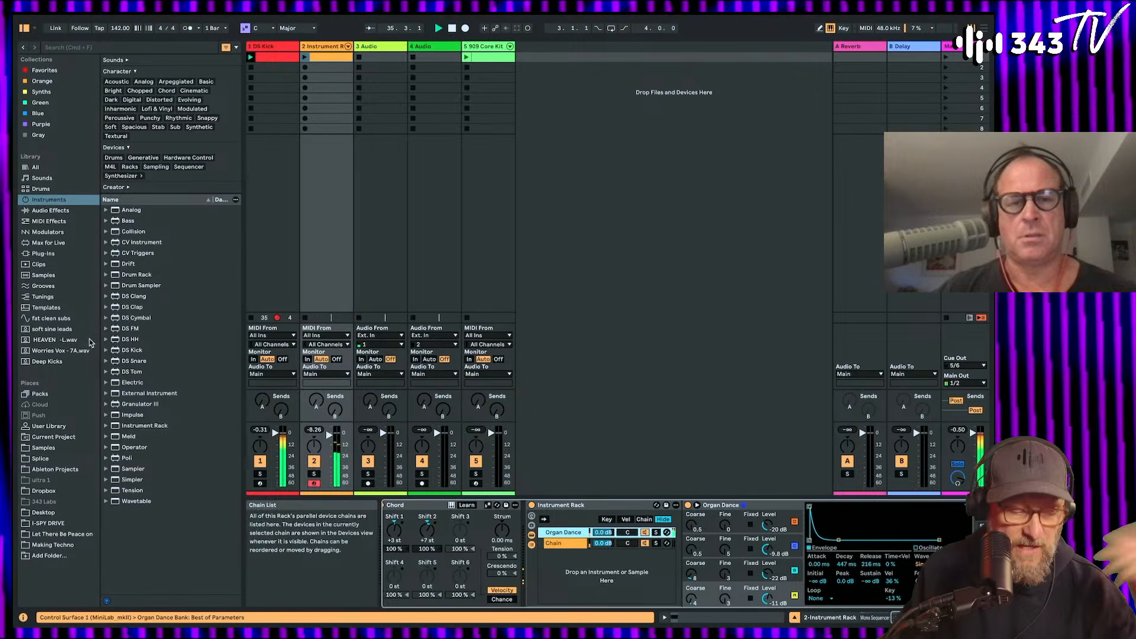
{"action": "left_click", "coordinate": [54, 254]}
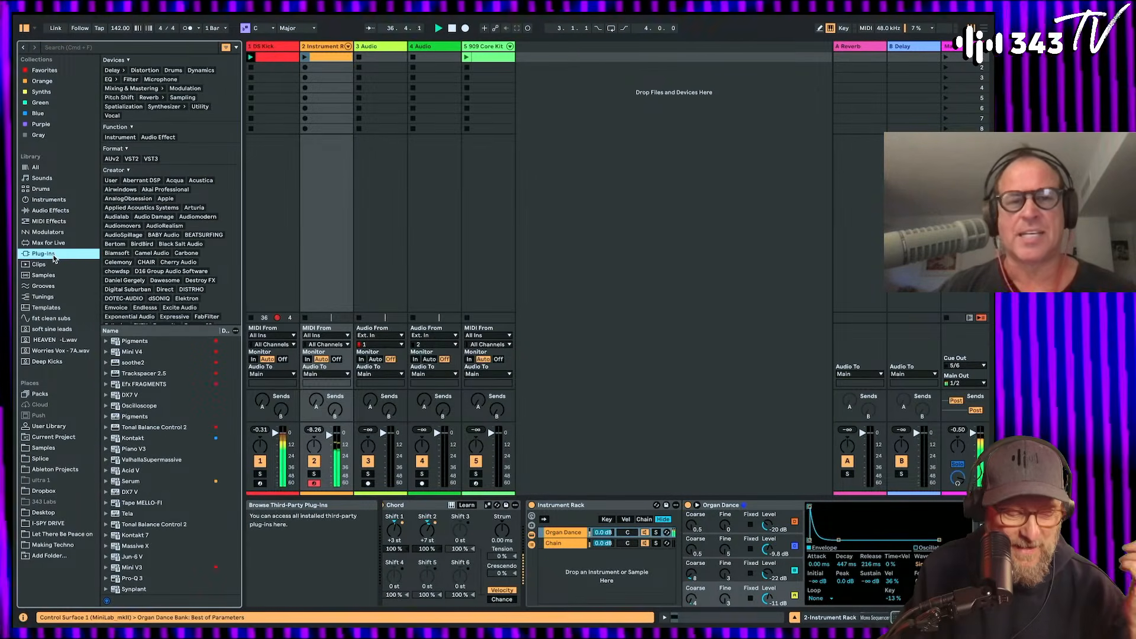
{"action": "left_click", "coordinate": [147, 343]}
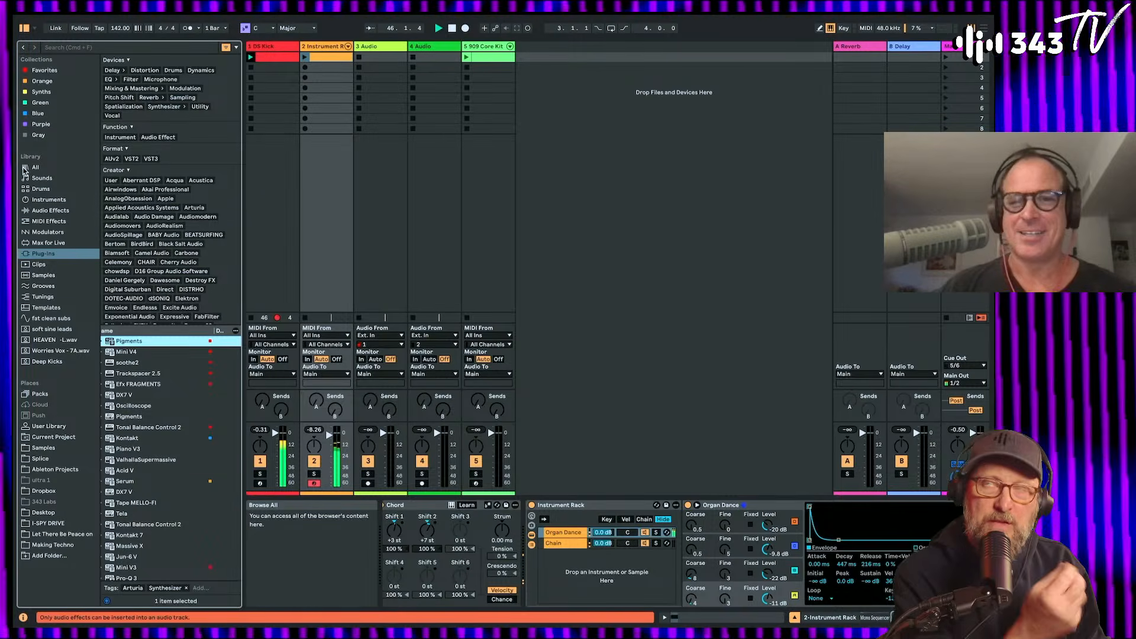
{"action": "left_click", "coordinate": [92, 50]}
{"action": "type", "text": "abl"}
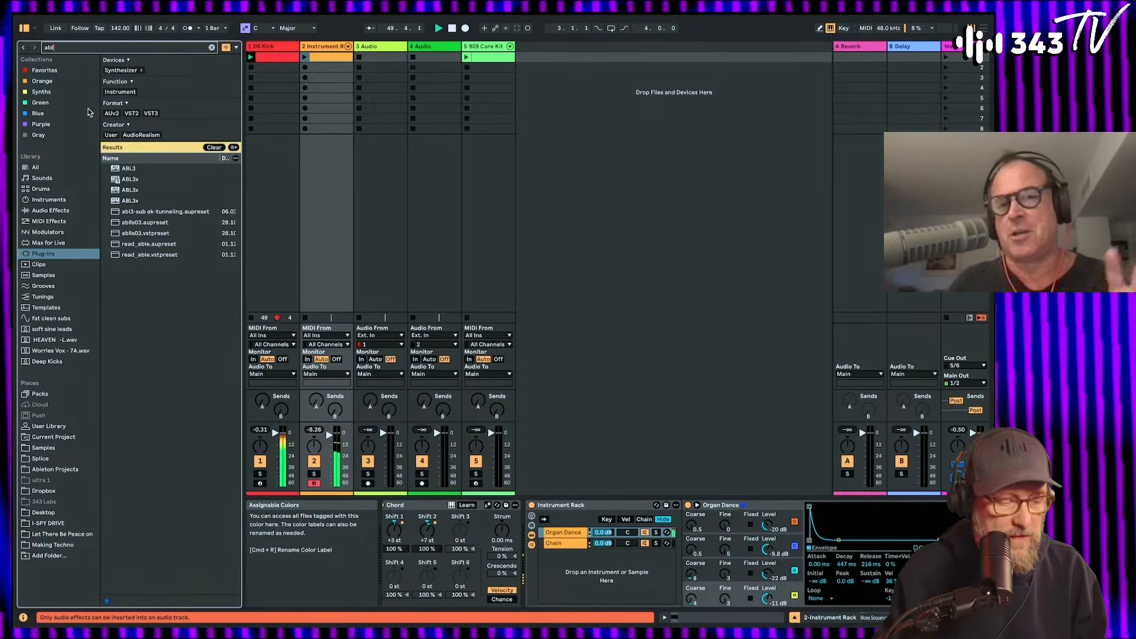
{"action": "left_click", "coordinate": [119, 170]}
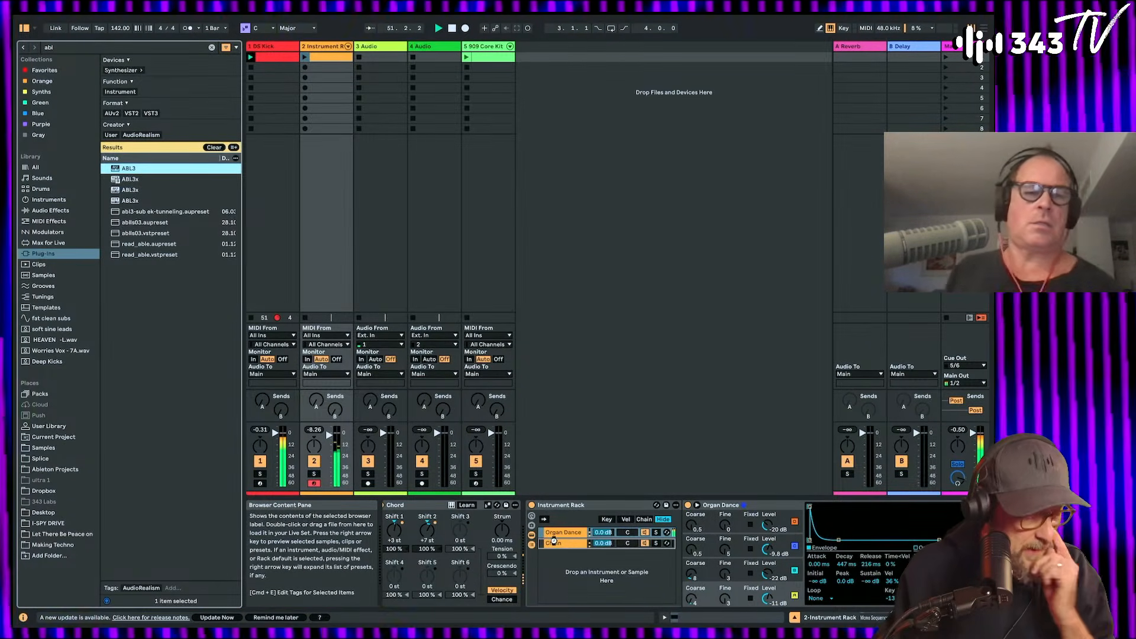
{"action": "left_click_drag", "start_coordinate": [554, 544], "coordinate": [555, 544]}
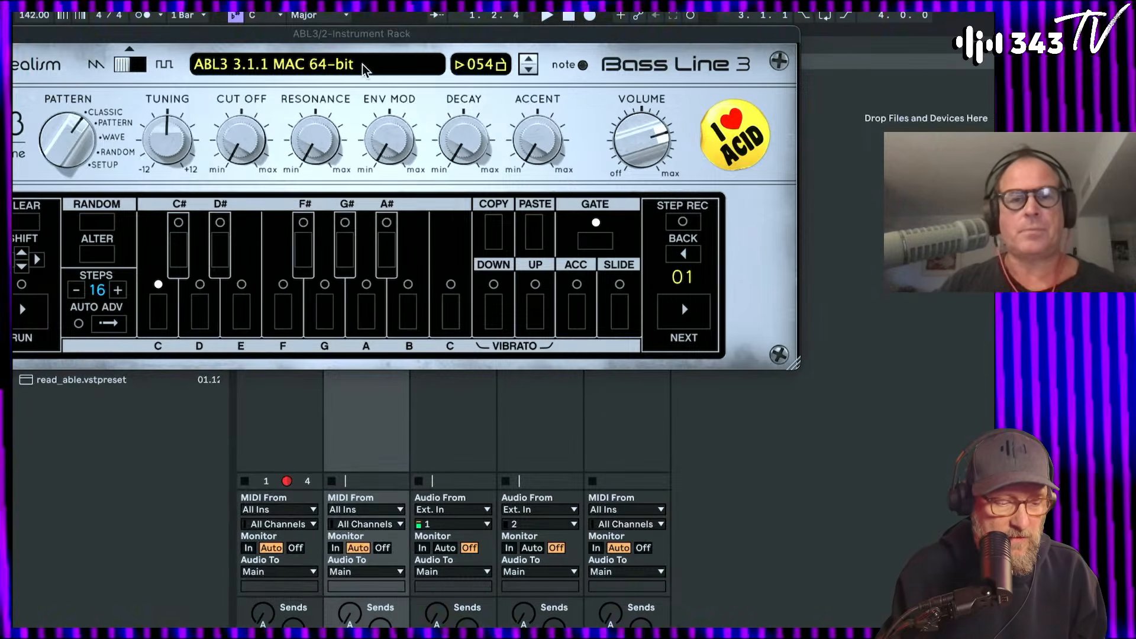
Step: Switch ABL3 to Note MIDI mode with its sync mode set to Midi Trigger
{"action": "left_click", "coordinate": [365, 70]}
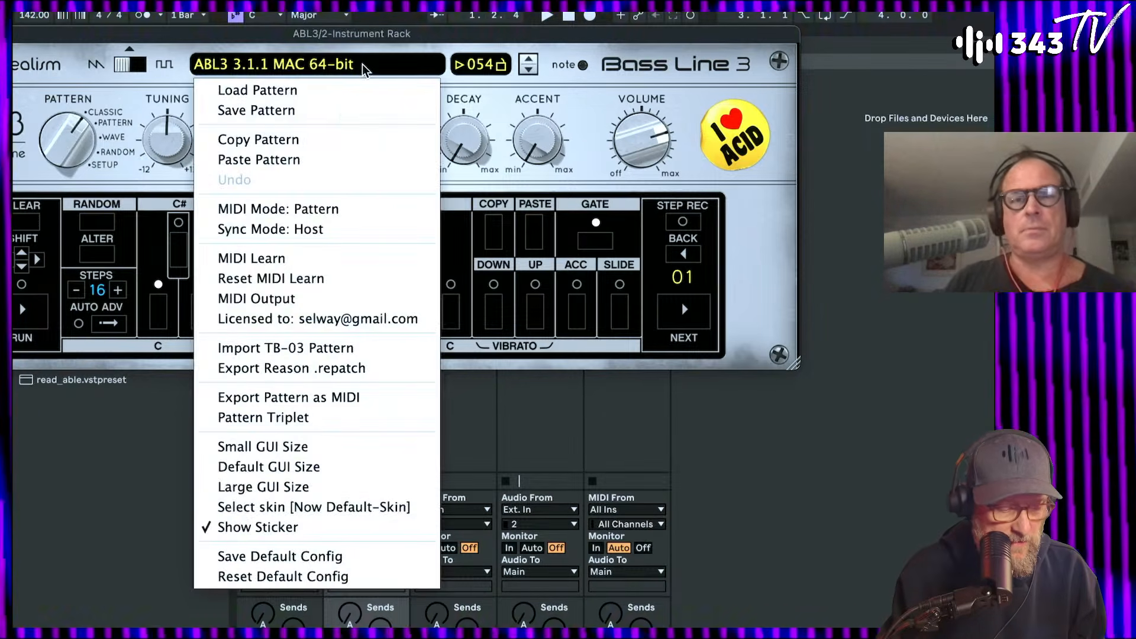
{"action": "left_click", "coordinate": [324, 219]}
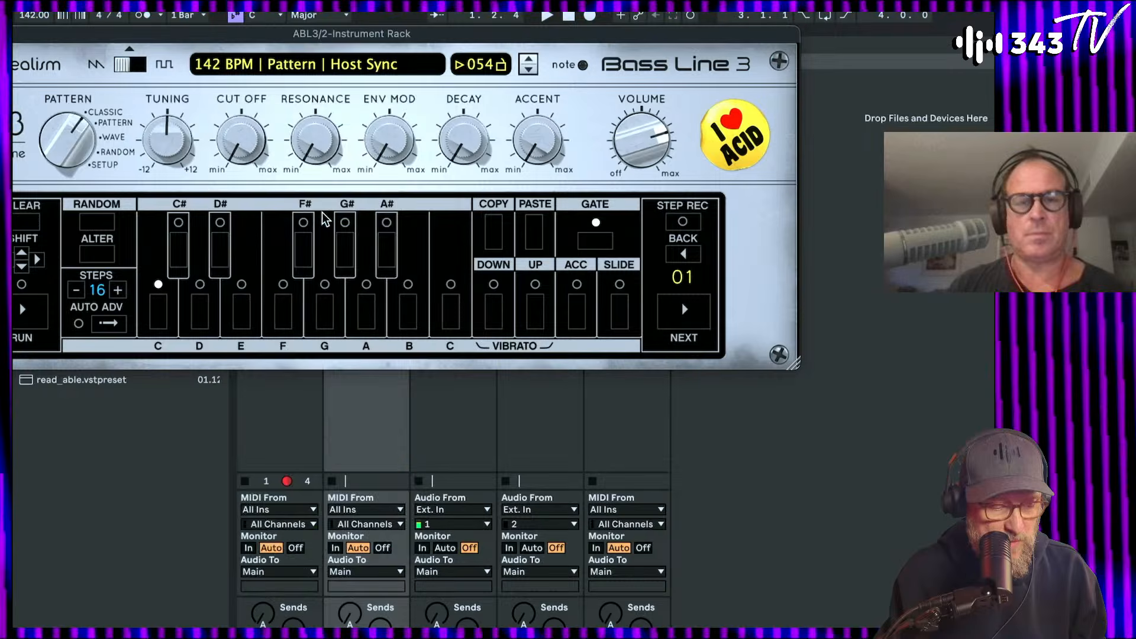
{"action": "left_click", "coordinate": [358, 71]}
{"action": "left_click", "coordinate": [305, 227]}
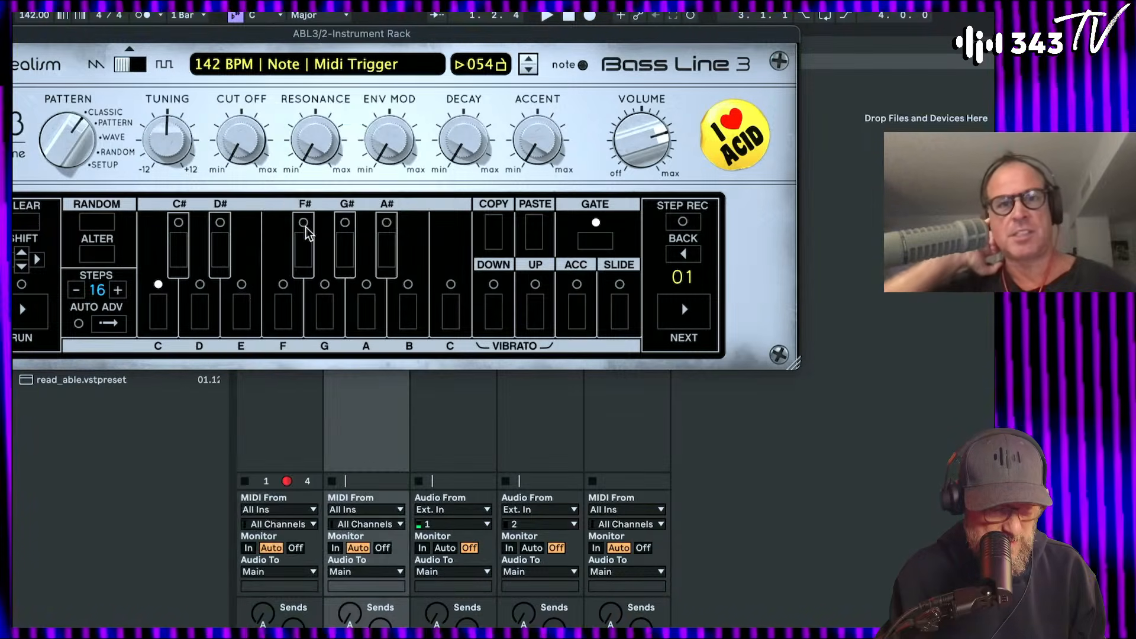
{"action": "left_click", "coordinate": [370, 63]}
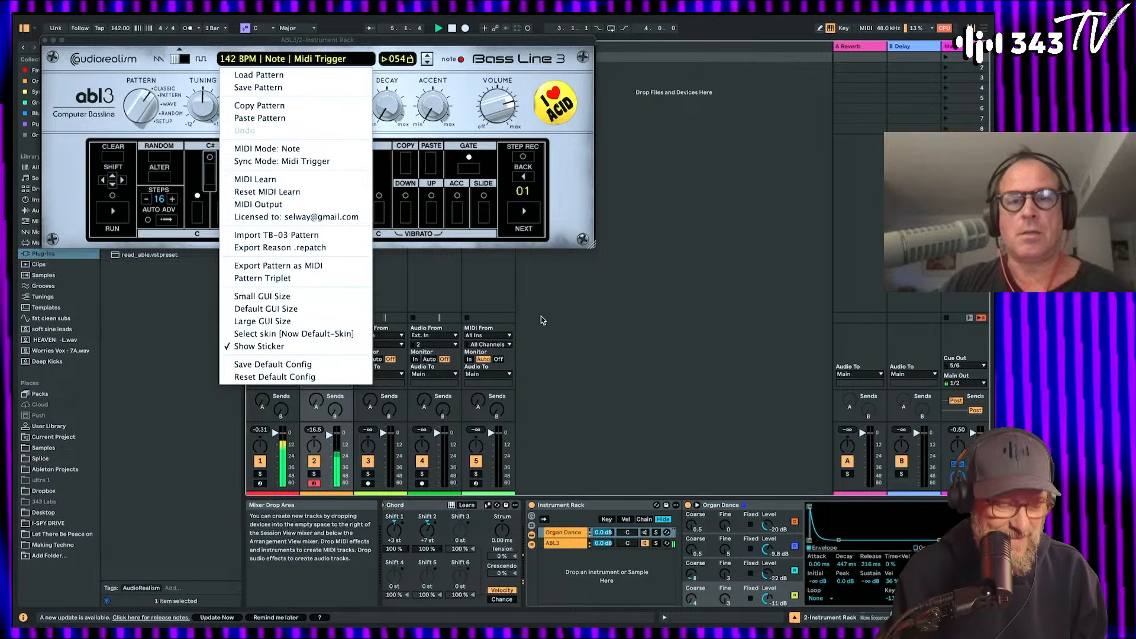
{"action": "scroll", "coordinate": [550, 559], "scroll_direction": "left", "scroll_amount": 8}
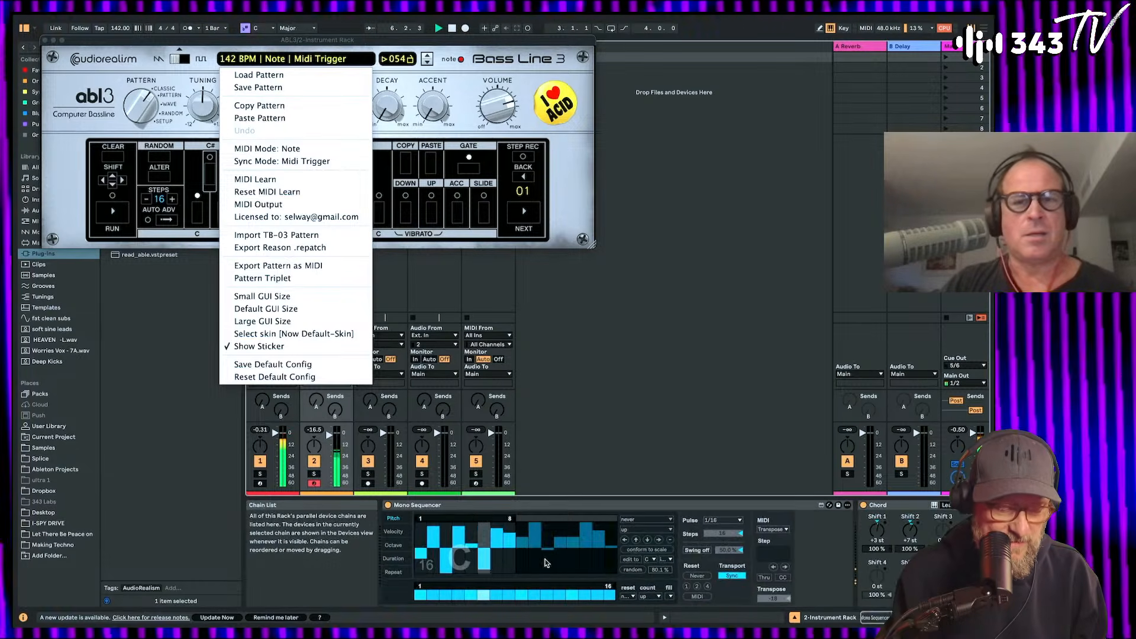
{"action": "left_click", "coordinate": [393, 506]}
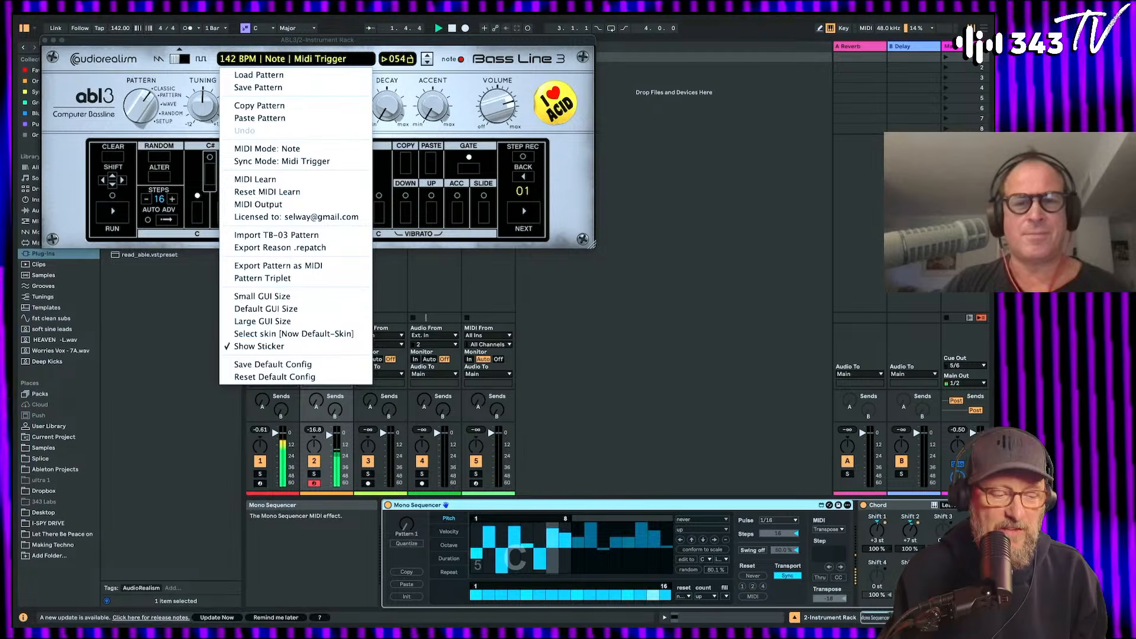
{"action": "left_click_drag", "start_coordinate": [494, 43], "coordinate": [566, 67]}
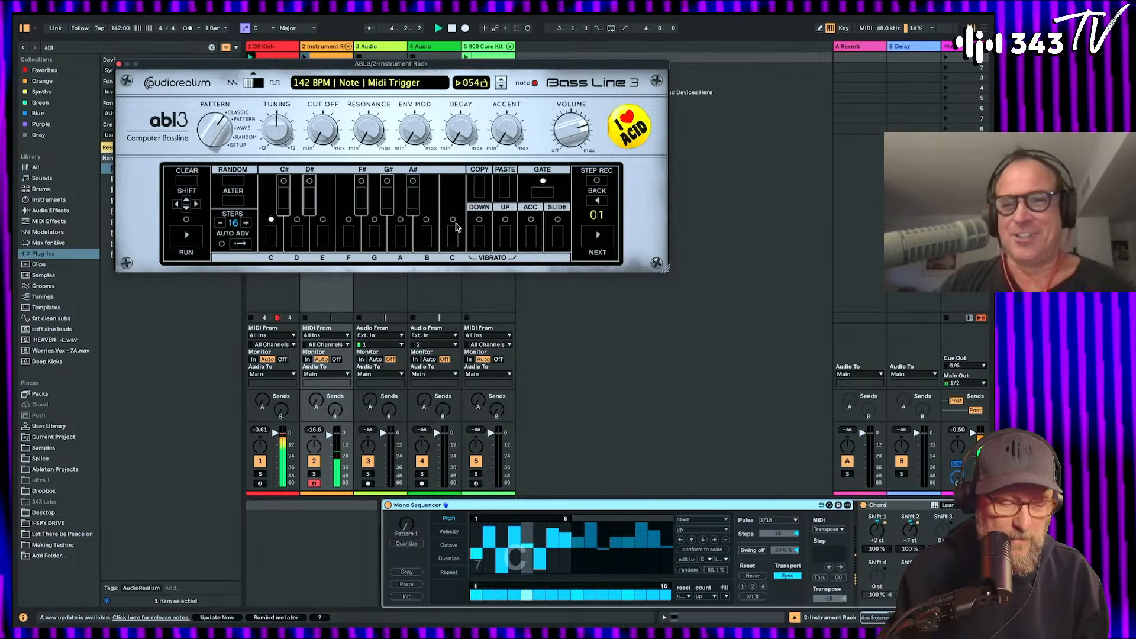
Step: Close the ABL3 window and shift all step durations in the Mono Sequencer down to their shortest value
{"action": "left_click", "coordinate": [119, 63]}
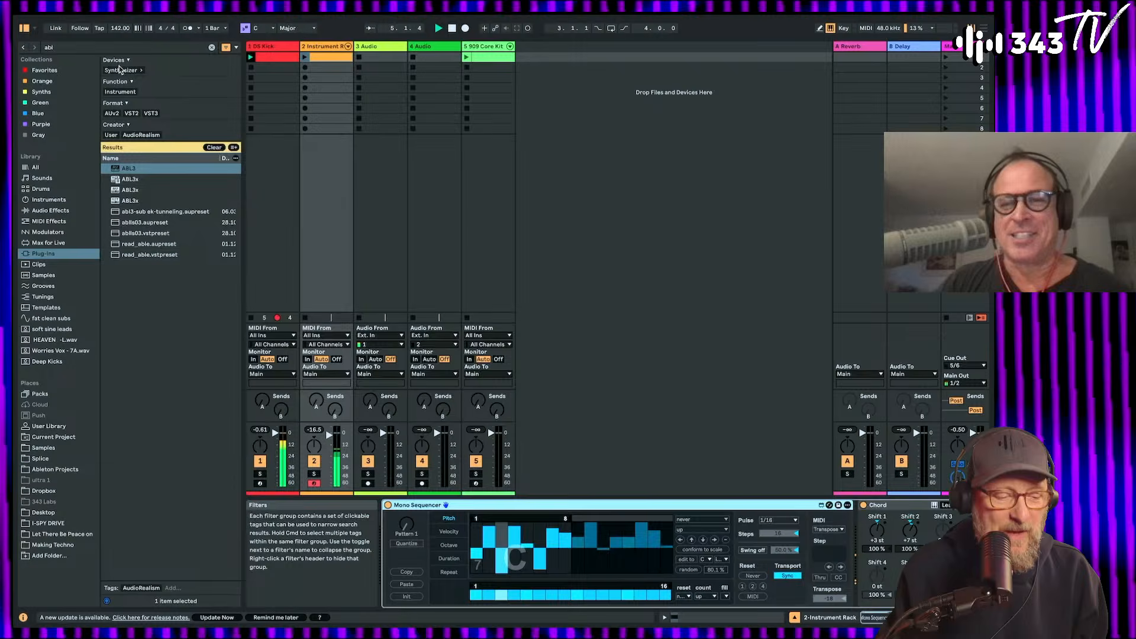
{"action": "double_click", "coordinate": [339, 58]}
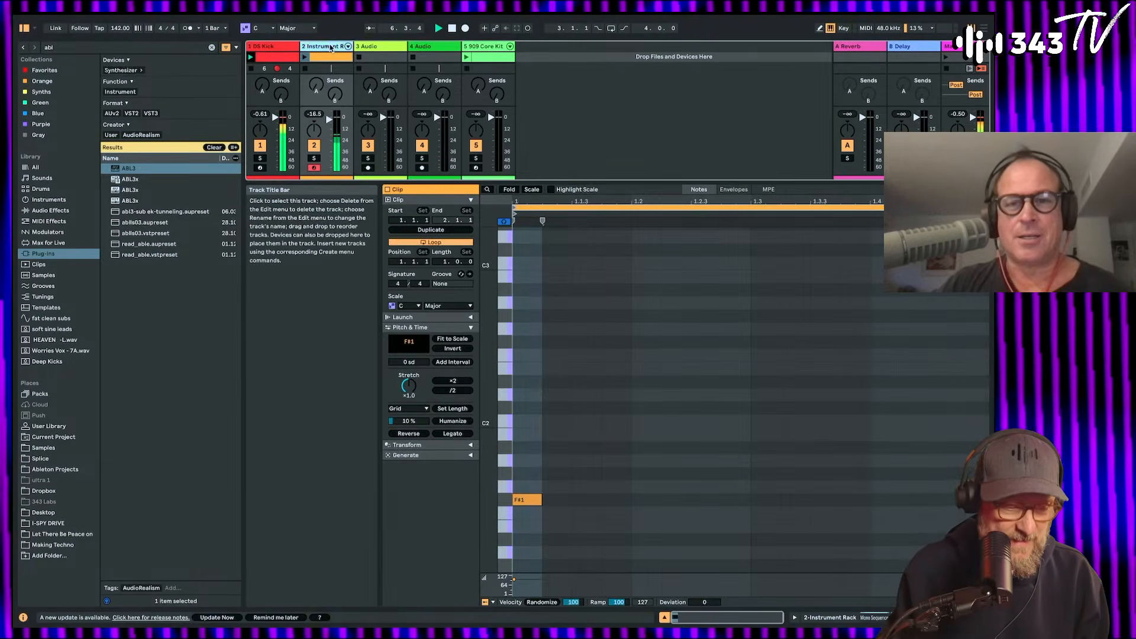
{"action": "key", "text": "shift+Tab"}
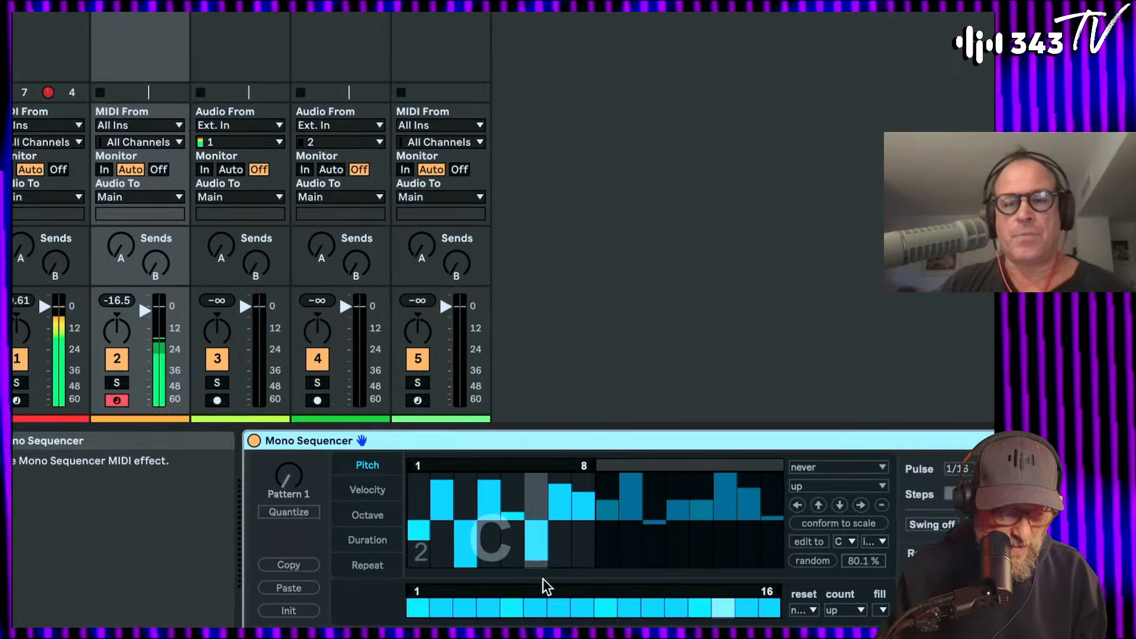
{"action": "left_click", "coordinate": [456, 561]}
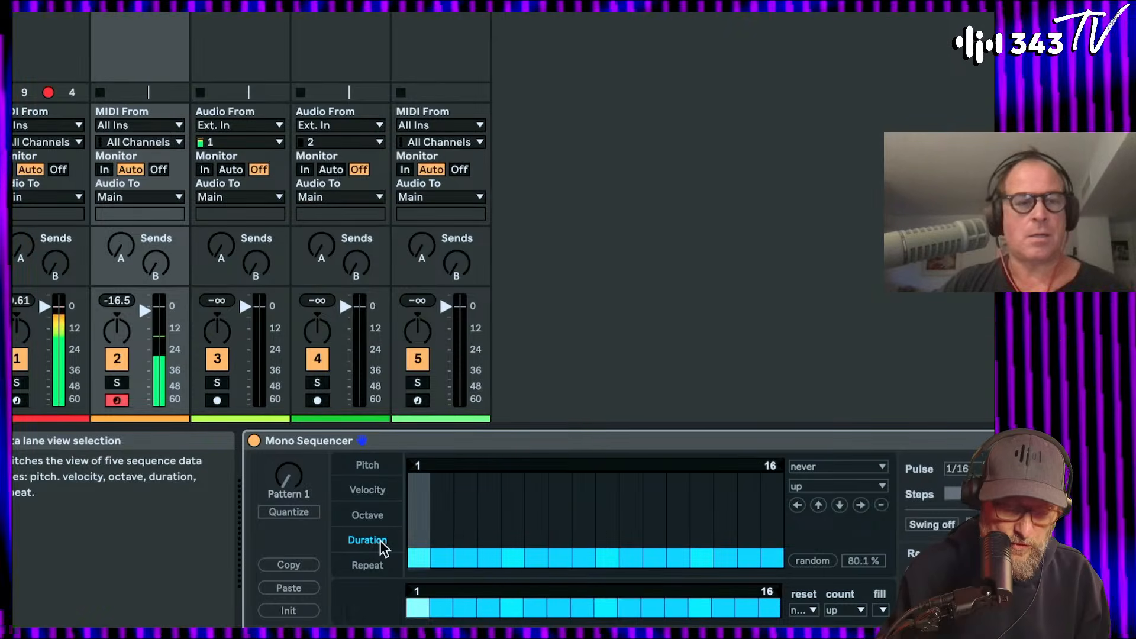
{"action": "left_click", "coordinate": [843, 506]}
{"action": "left_click", "coordinate": [842, 506]}
{"action": "left_click", "coordinate": [843, 506]}
{"action": "left_click", "coordinate": [842, 506]}
{"action": "left_click", "coordinate": [842, 506]}
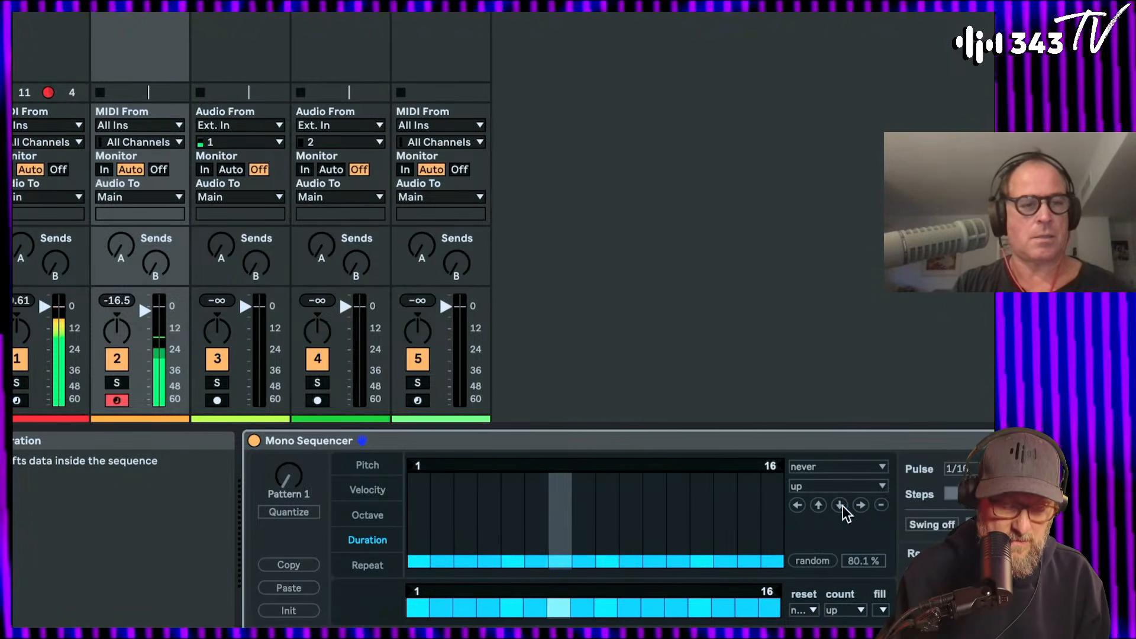
{"action": "left_click", "coordinate": [842, 506]}
{"action": "left_click", "coordinate": [842, 506]}
{"action": "left_click", "coordinate": [842, 506]}
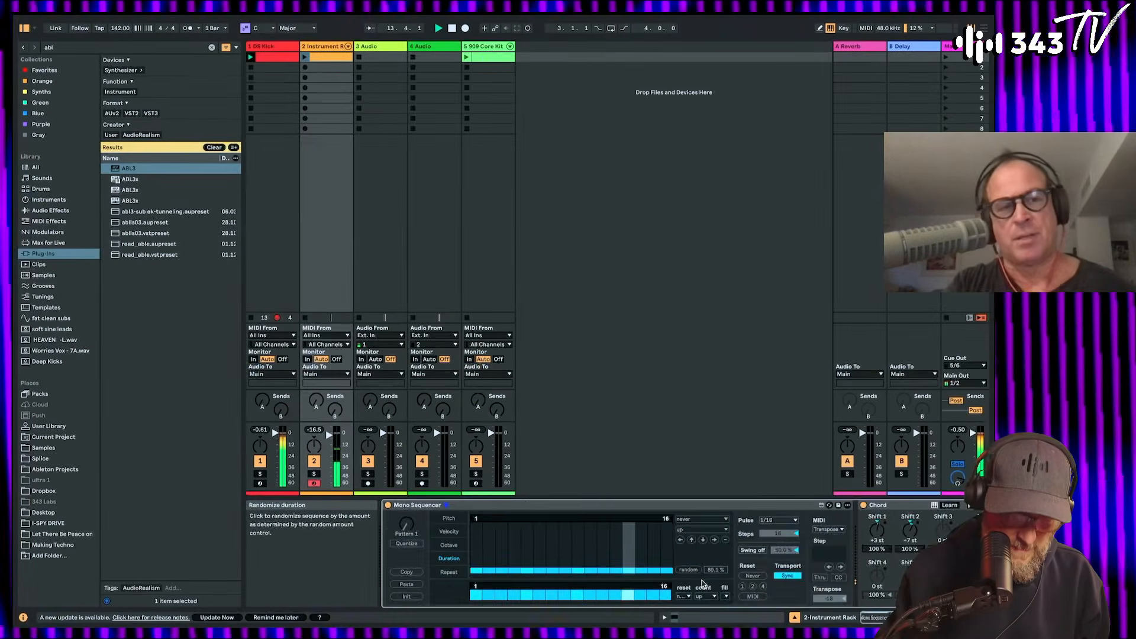
Step: Reopen ABL3 from its Instrument Rack chain, raise its env mod and move its window clear of the browser
{"action": "scroll", "coordinate": [702, 571], "scroll_direction": "right", "scroll_amount": 10}
{"action": "left_click", "coordinate": [598, 543]}
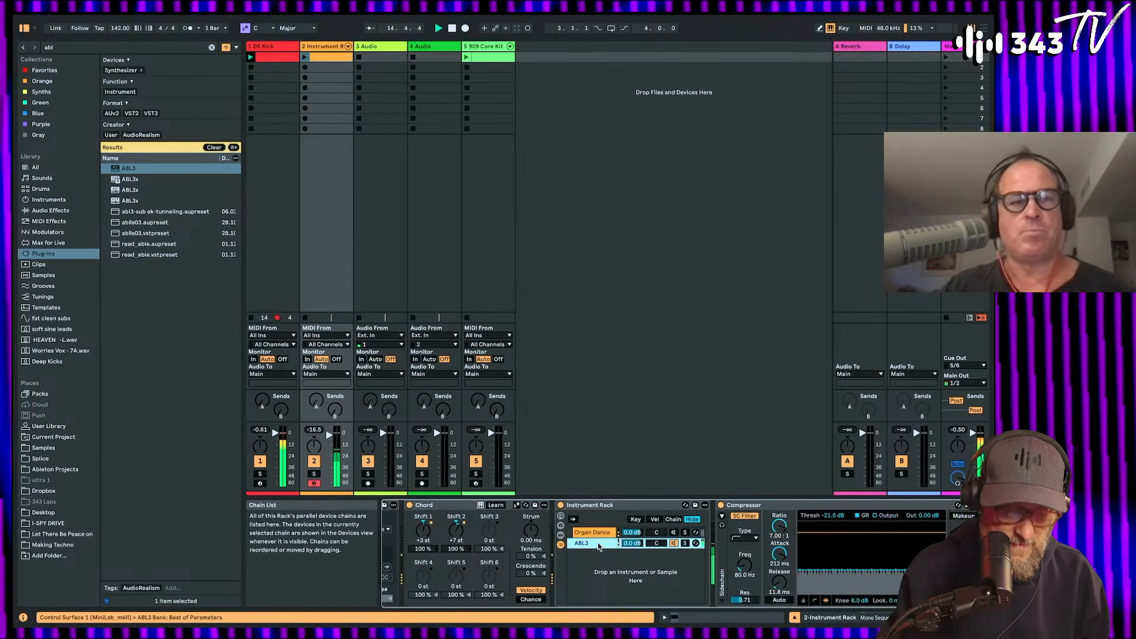
{"action": "double_click", "coordinate": [606, 542]}
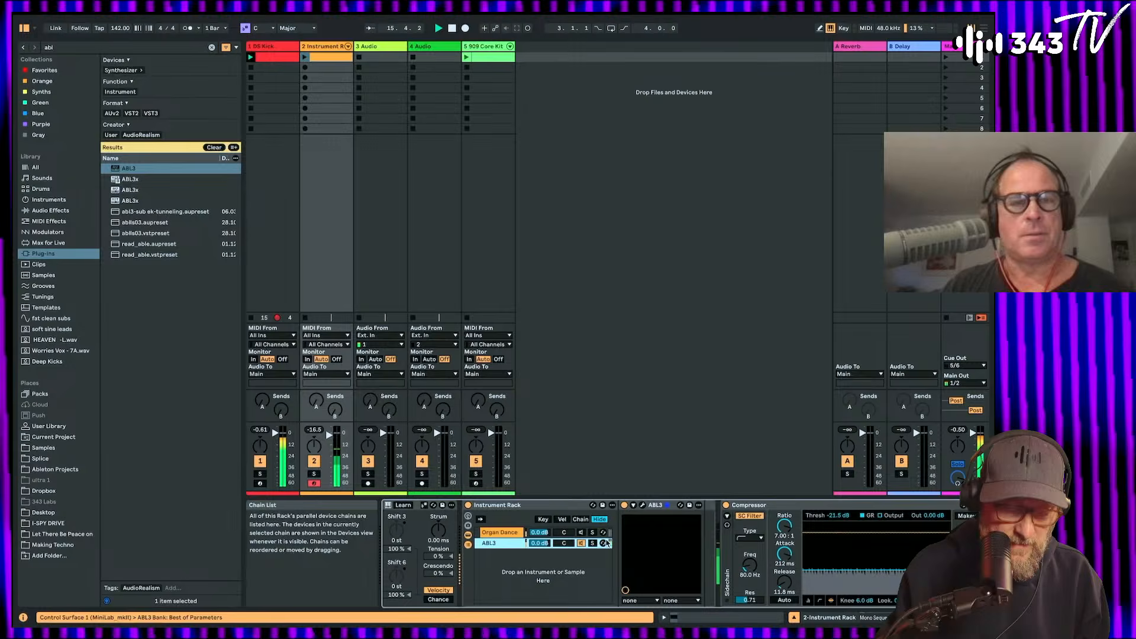
{"action": "left_click", "coordinate": [641, 505]}
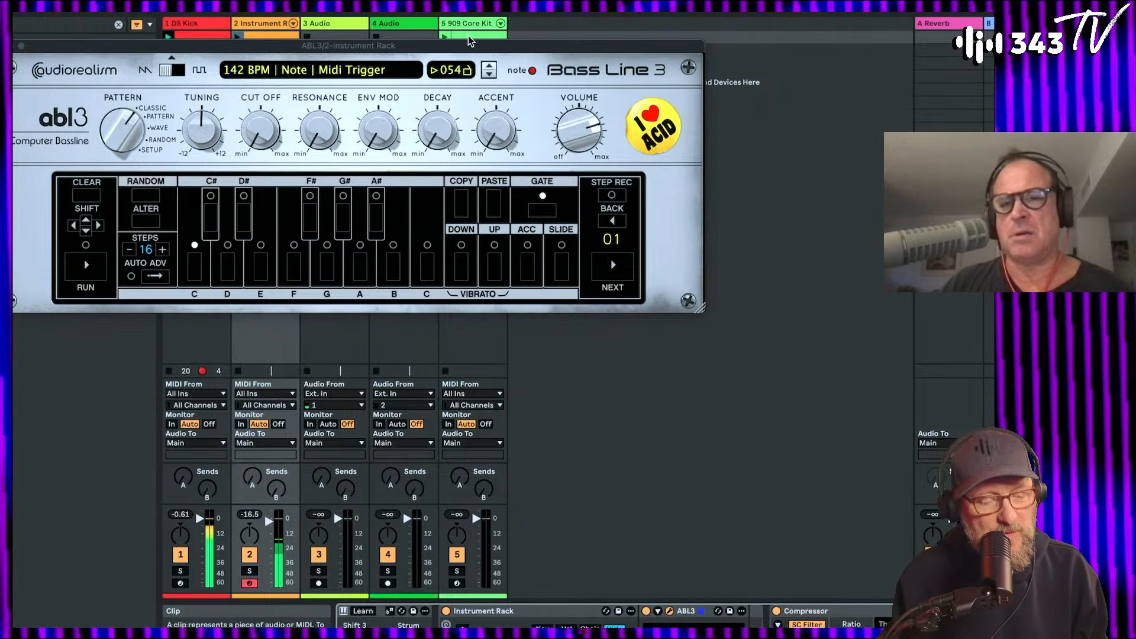
{"action": "left_click_drag", "start_coordinate": [281, 155], "coordinate": [280, 87]}
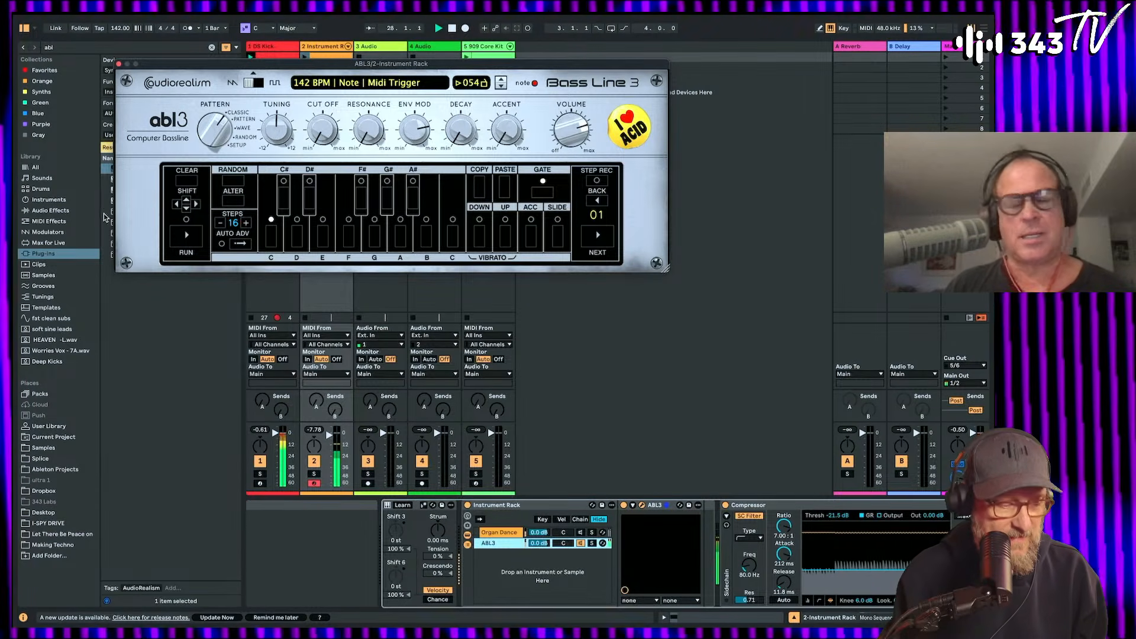
{"action": "left_click_drag", "start_coordinate": [188, 64], "coordinate": [576, 116]}
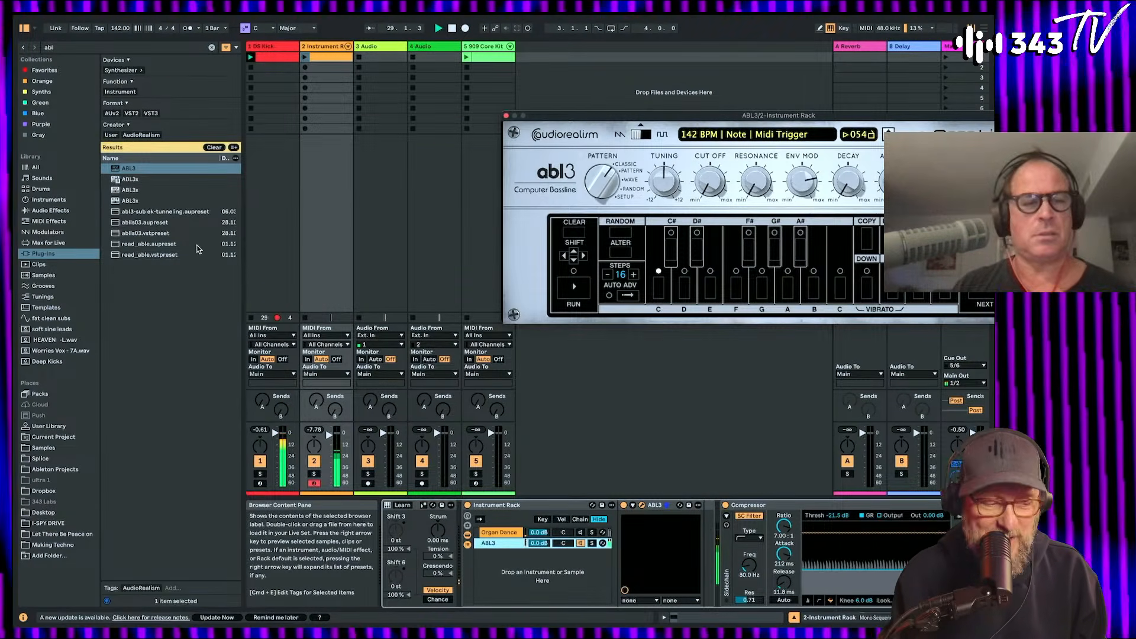
Step: Search the MIDI effects for "pitch" and insert Pitch before ABL3 in its rack chain, transposed by -12 st
{"action": "left_click", "coordinate": [212, 47]}
{"action": "type", "text": "midi"}
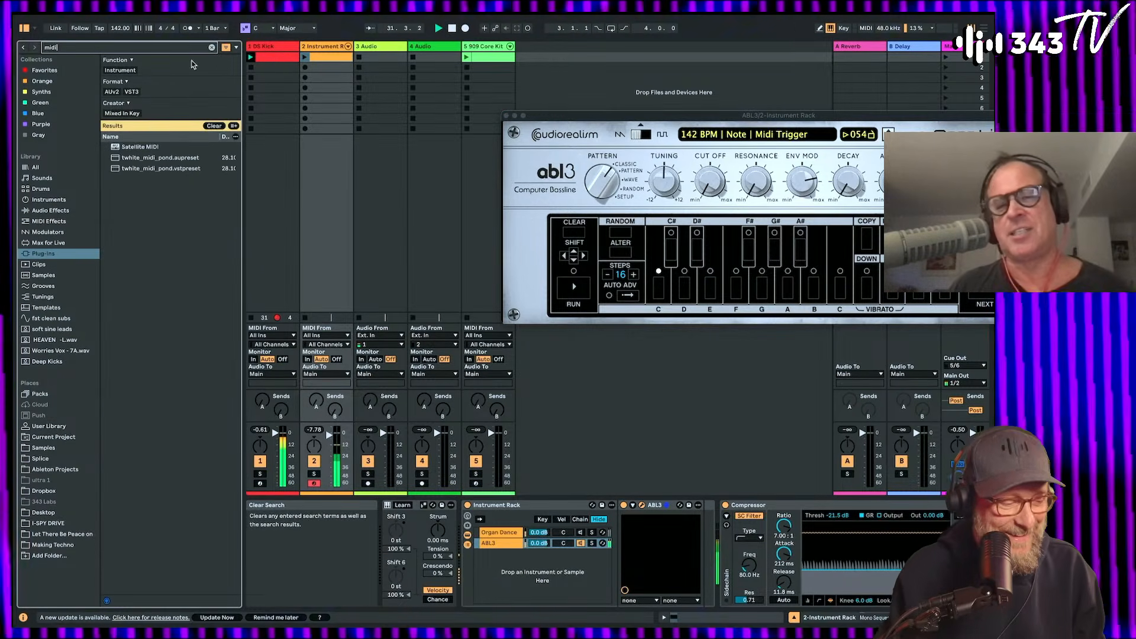
{"action": "left_click", "coordinate": [42, 265]}
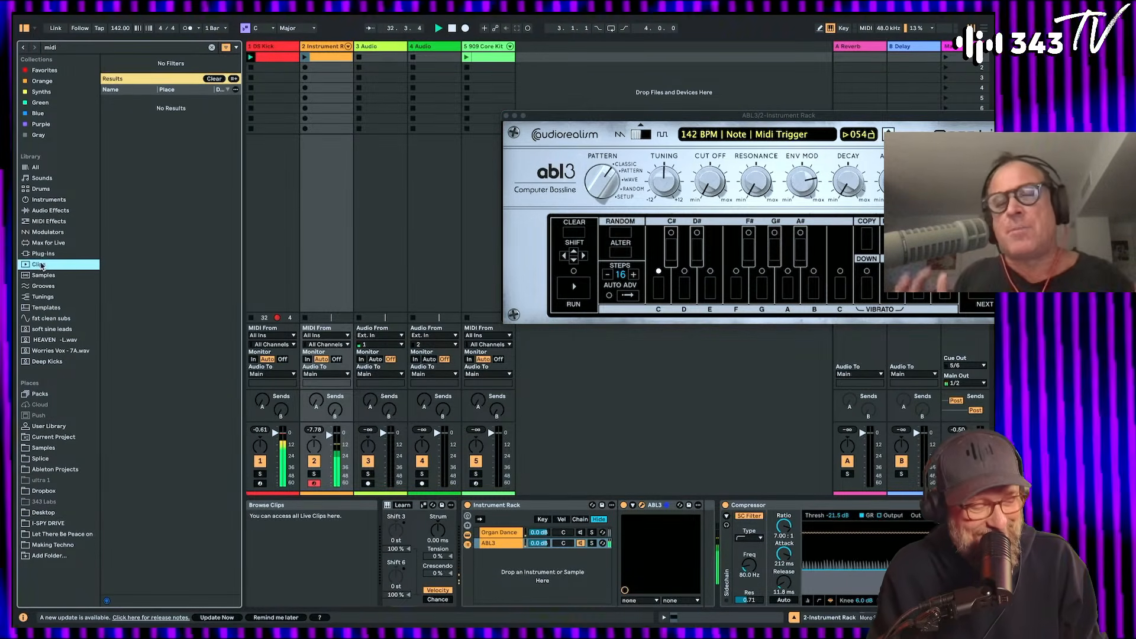
{"action": "left_click", "coordinate": [80, 49]}
{"action": "type", "text": "pitch"}
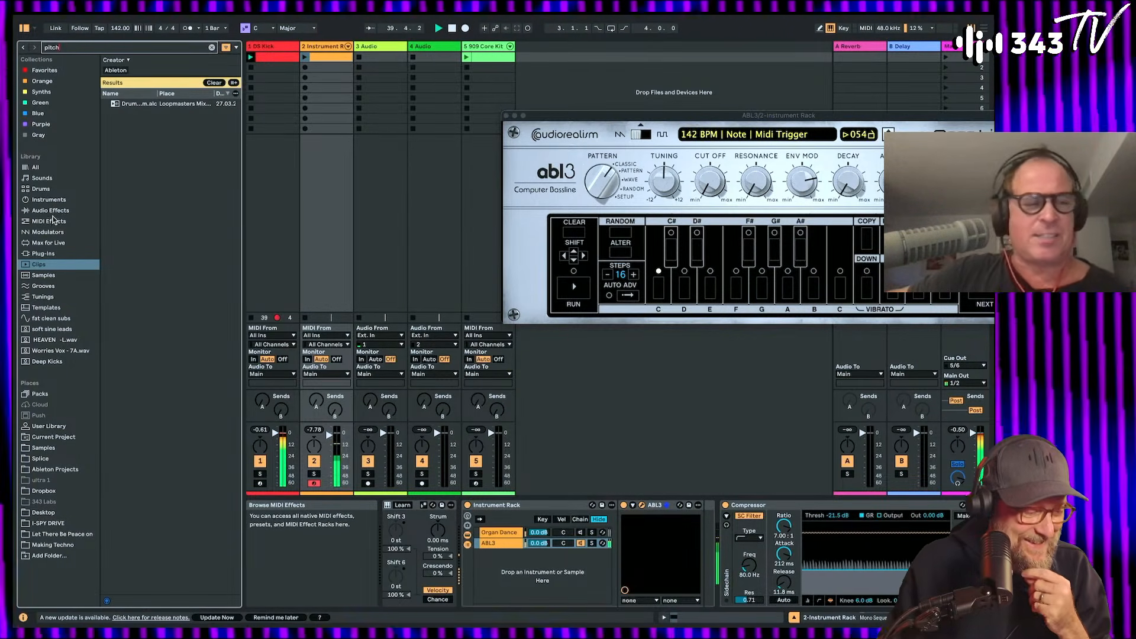
{"action": "left_click", "coordinate": [53, 220]}
{"action": "left_click_drag", "start_coordinate": [128, 115], "coordinate": [630, 544]}
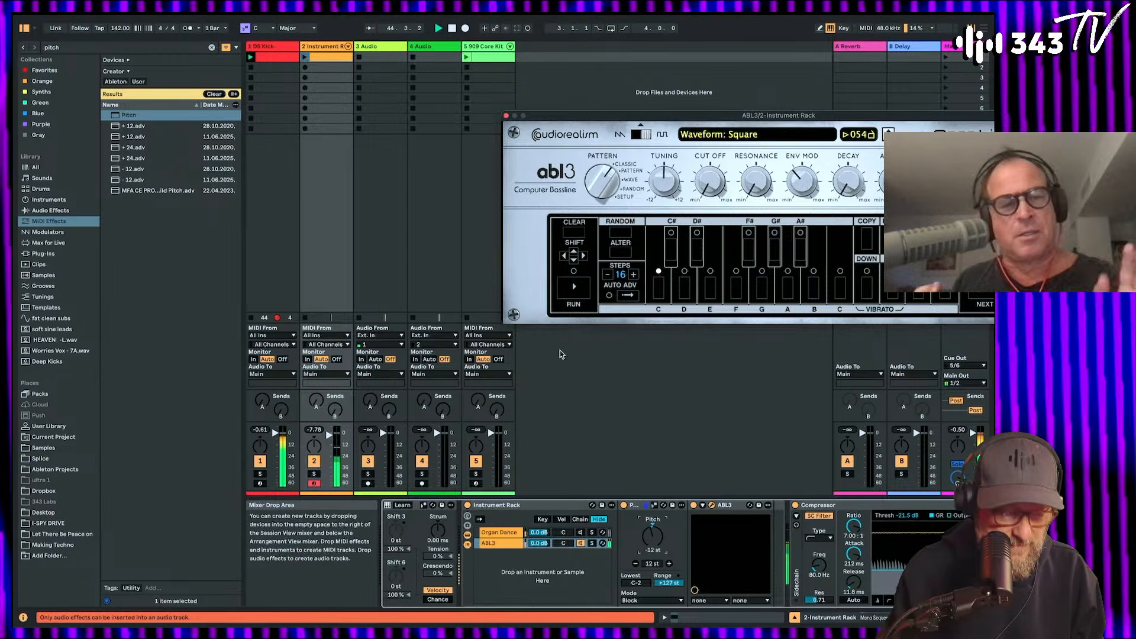
Step: Select the Organ Dance chain in the Instrument Rack and unfold the rack's chains as separate mixer strips
{"action": "scroll", "coordinate": [675, 574], "scroll_direction": "right", "scroll_amount": 4}
{"action": "scroll", "coordinate": [675, 574], "scroll_direction": "right", "scroll_amount": 2}
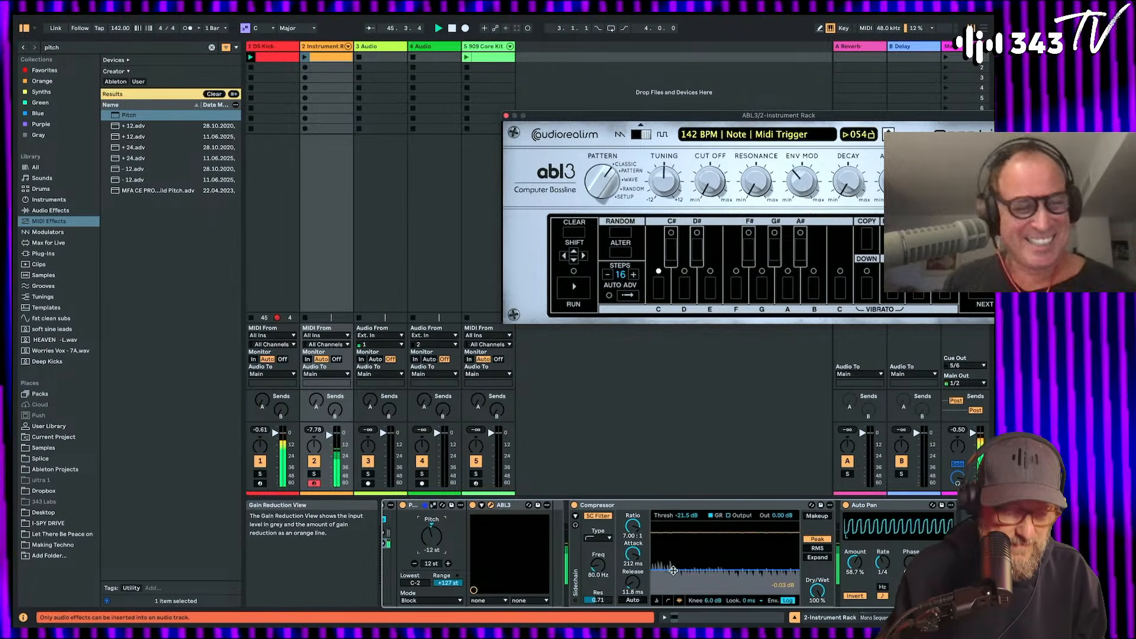
{"action": "scroll", "coordinate": [661, 560], "scroll_direction": "left", "scroll_amount": 6}
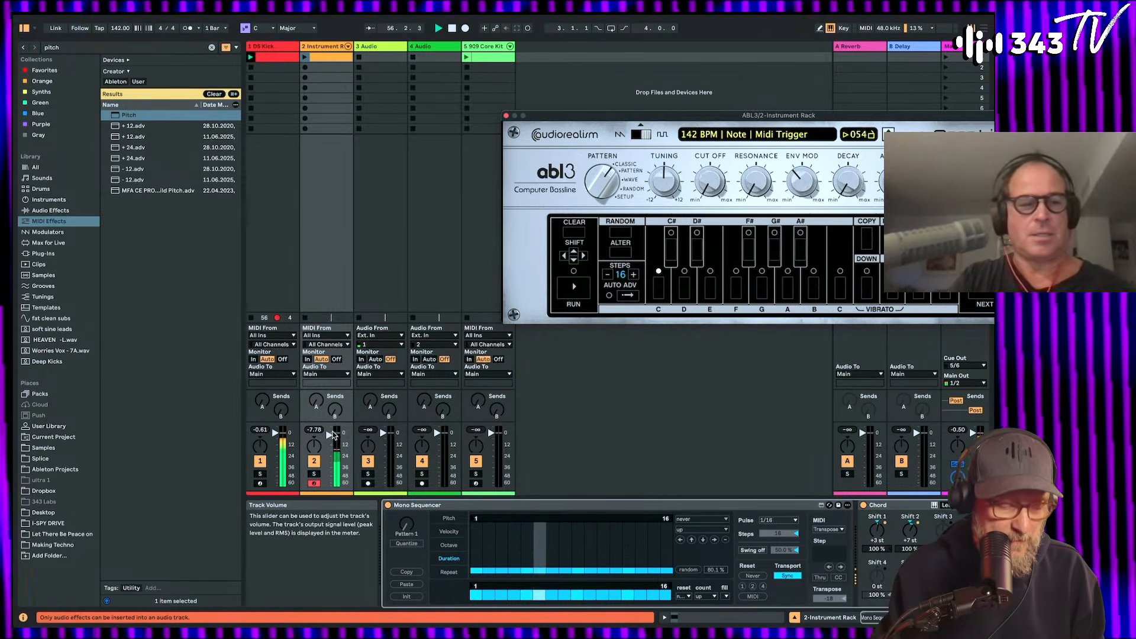
{"action": "scroll", "coordinate": [683, 559], "scroll_direction": "right", "scroll_amount": 2}
{"action": "scroll", "coordinate": [683, 555], "scroll_direction": "right", "scroll_amount": 10}
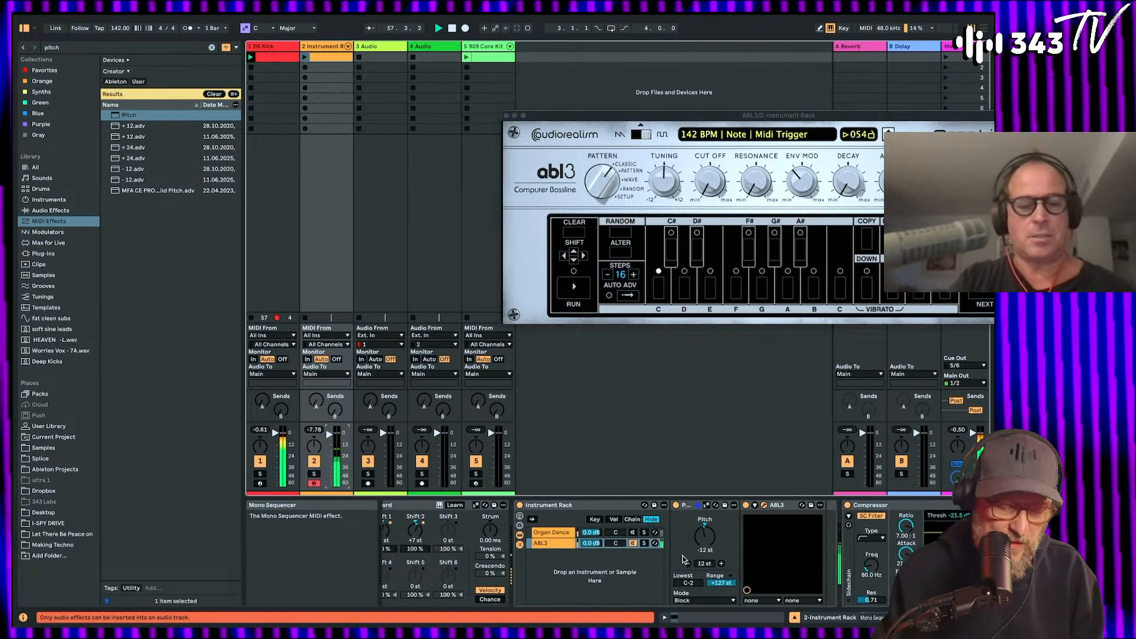
{"action": "left_click", "coordinate": [569, 534]}
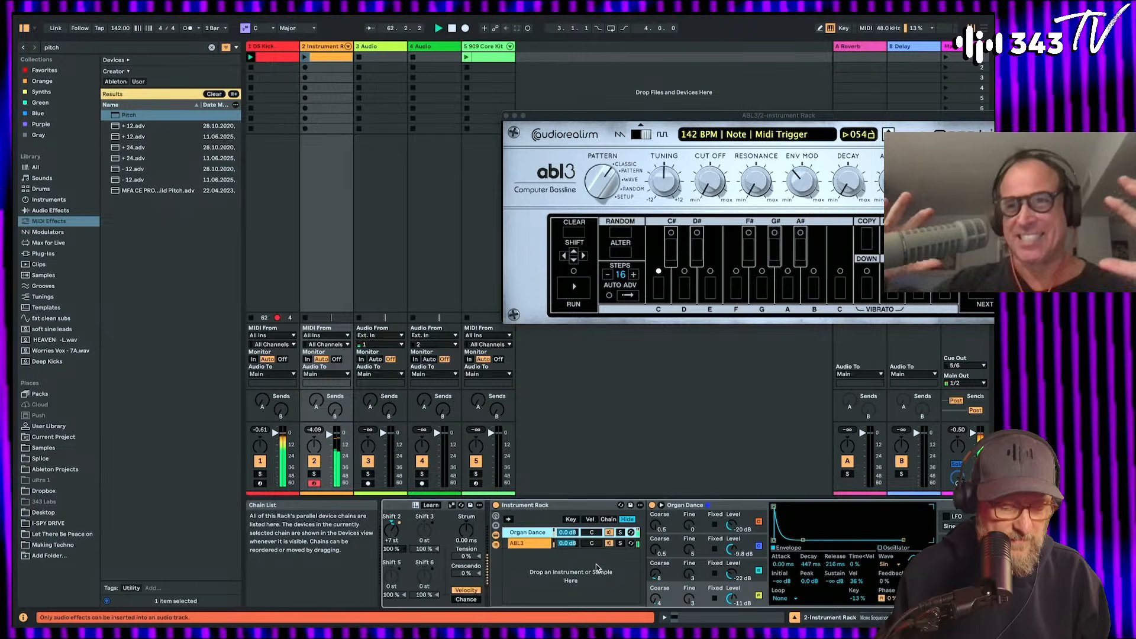
{"action": "left_click", "coordinate": [348, 46]}
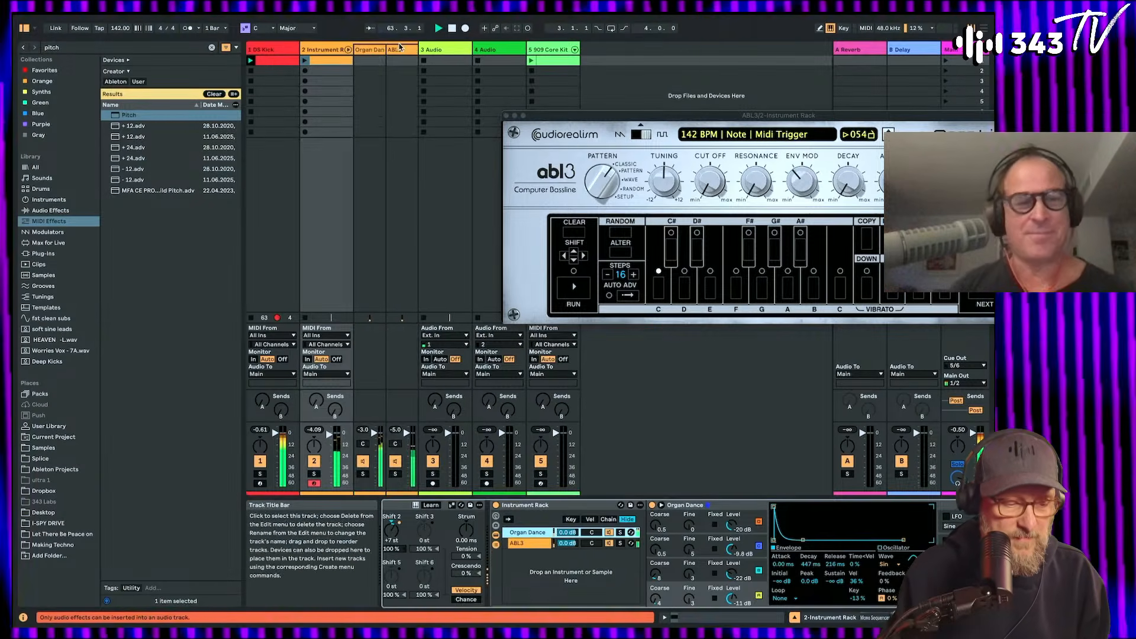
Step: Audition the ABL3 chain alone by muting the Organ Dance chain, and reactivate the Organ Dance chain
{"action": "left_click", "coordinate": [393, 50]}
{"action": "left_click", "coordinate": [363, 461]}
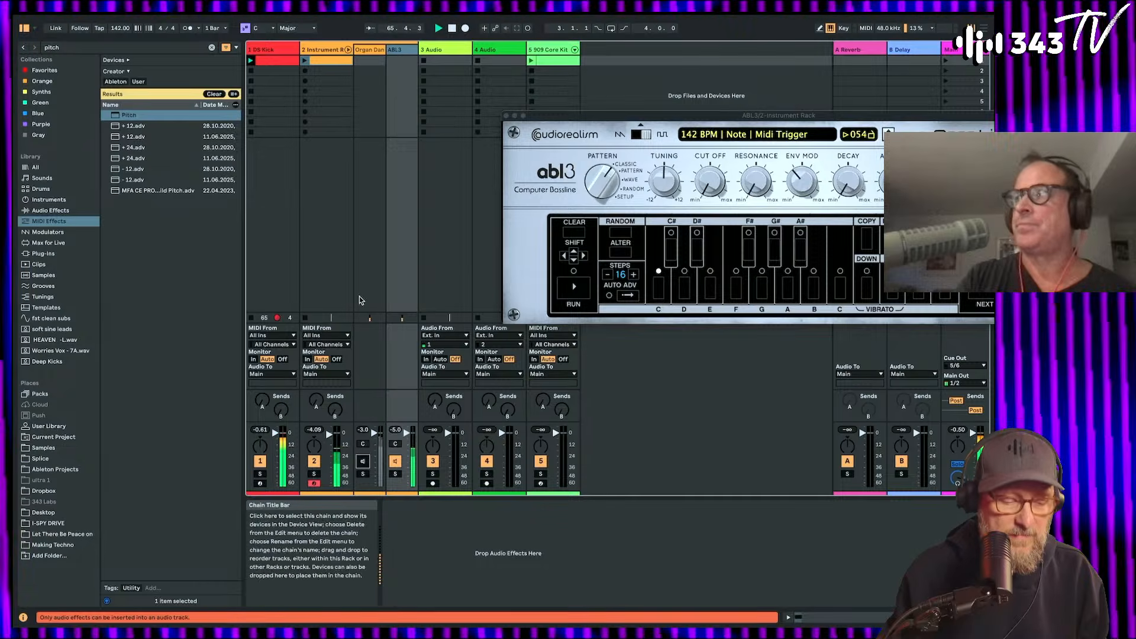
{"action": "left_click", "coordinate": [362, 461]}
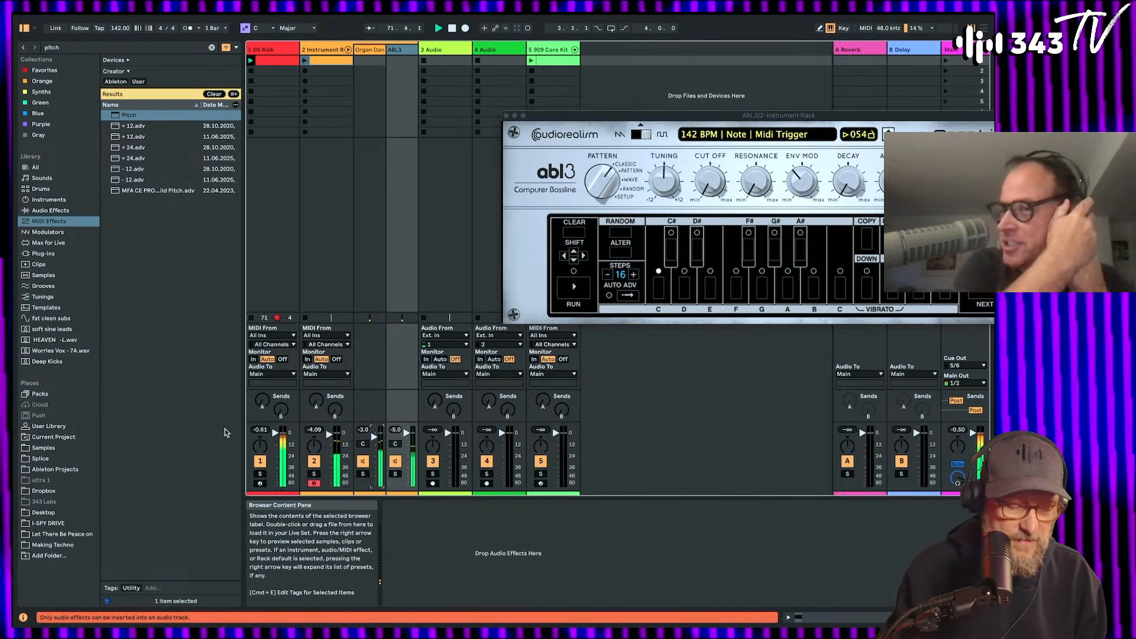
Step: In the Organ Dance instrument, set oscillator B's level to -21 dB and oscillator D's level to -4.8 dB
{"action": "left_click", "coordinate": [369, 50]}
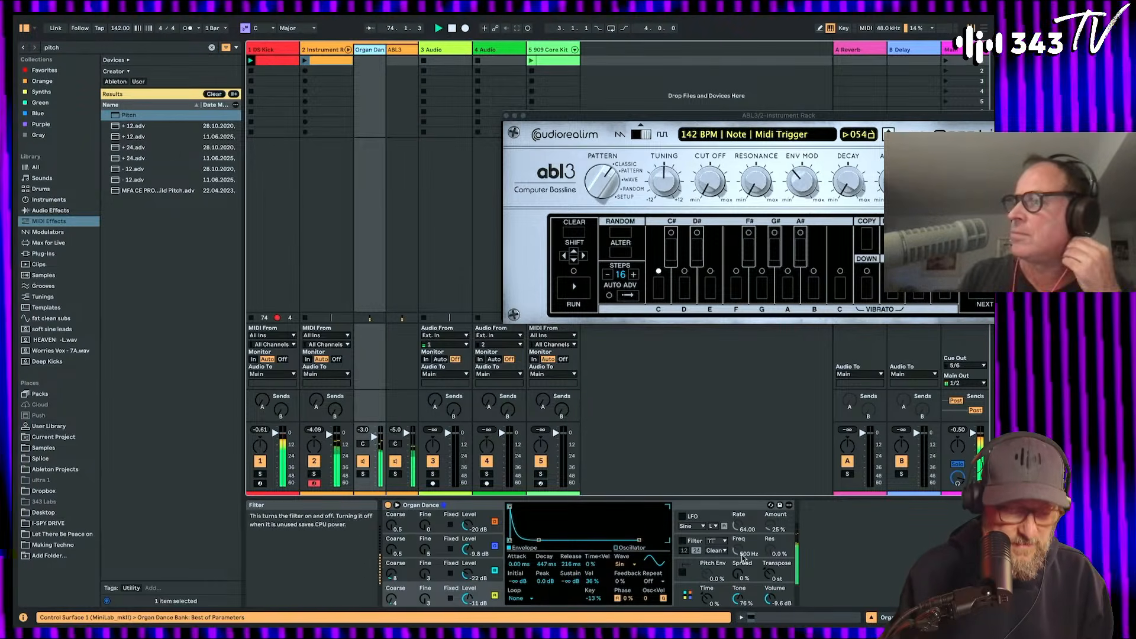
{"action": "left_click_drag", "start_coordinate": [468, 575], "coordinate": [468, 581]}
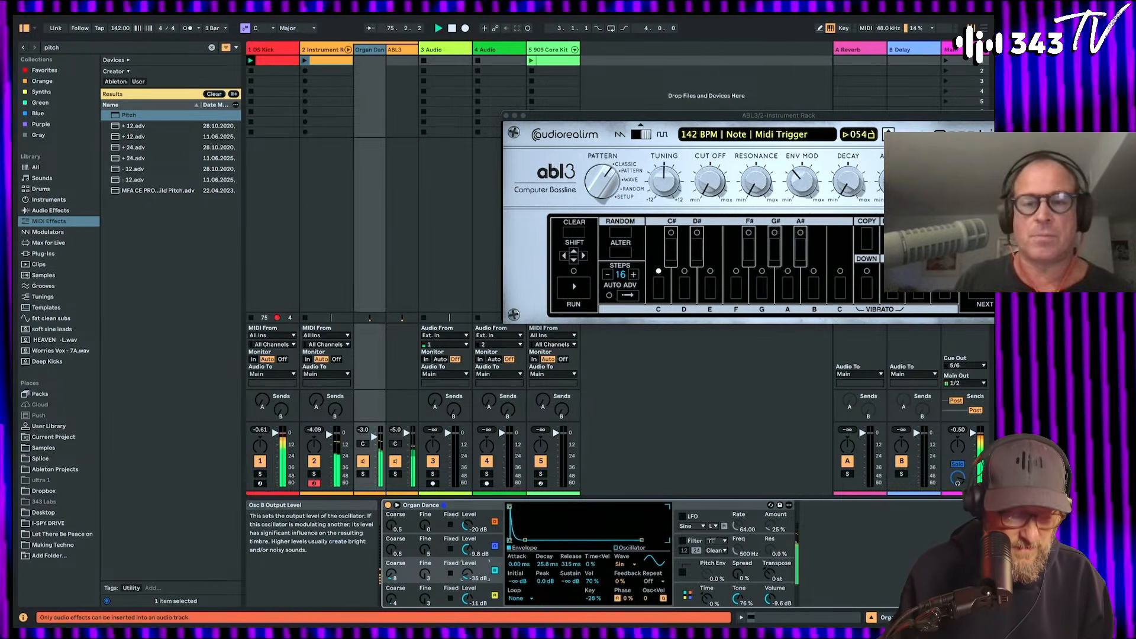
{"action": "left_click", "coordinate": [495, 546]}
{"action": "left_click", "coordinate": [494, 549]}
{"action": "left_click_drag", "start_coordinate": [468, 526], "coordinate": [467, 538]}
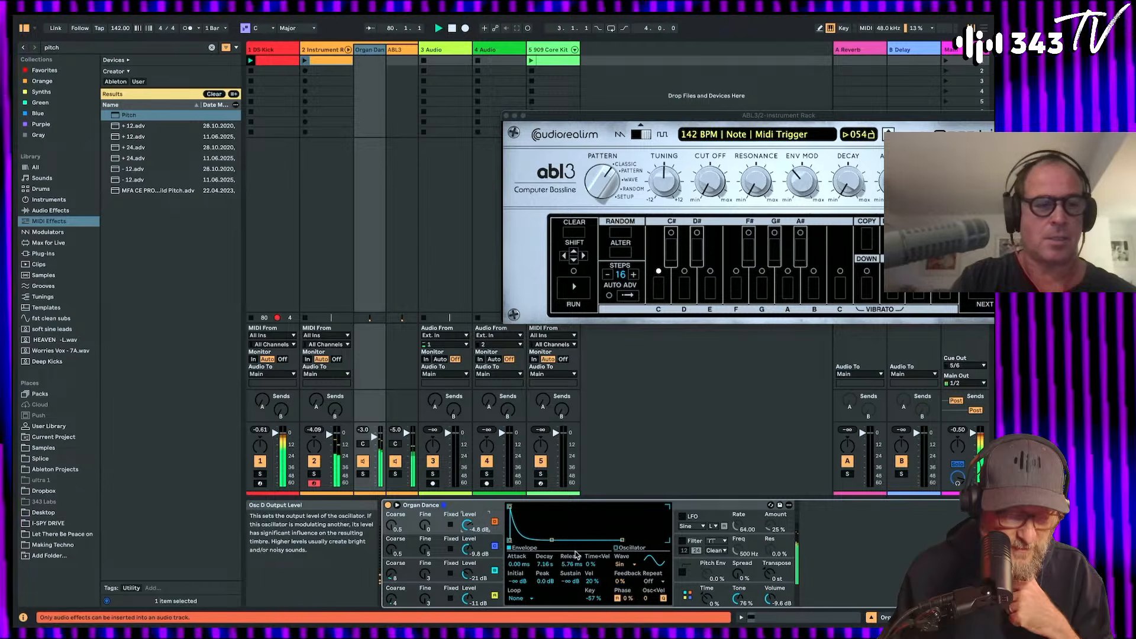
Step: Set oscillator D's envelope decay to 174 ms, and Organ Dance's spread to 22 % and global envelope time to 69 %
{"action": "left_click_drag", "start_coordinate": [545, 564], "coordinate": [545, 583]}
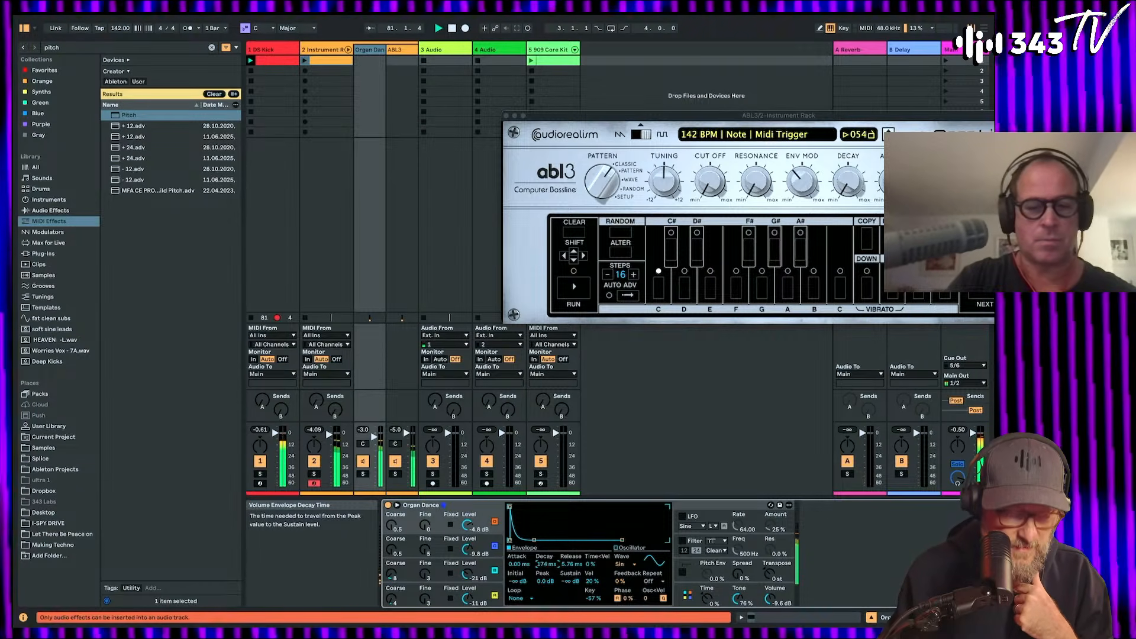
{"action": "left_click", "coordinate": [739, 580]}
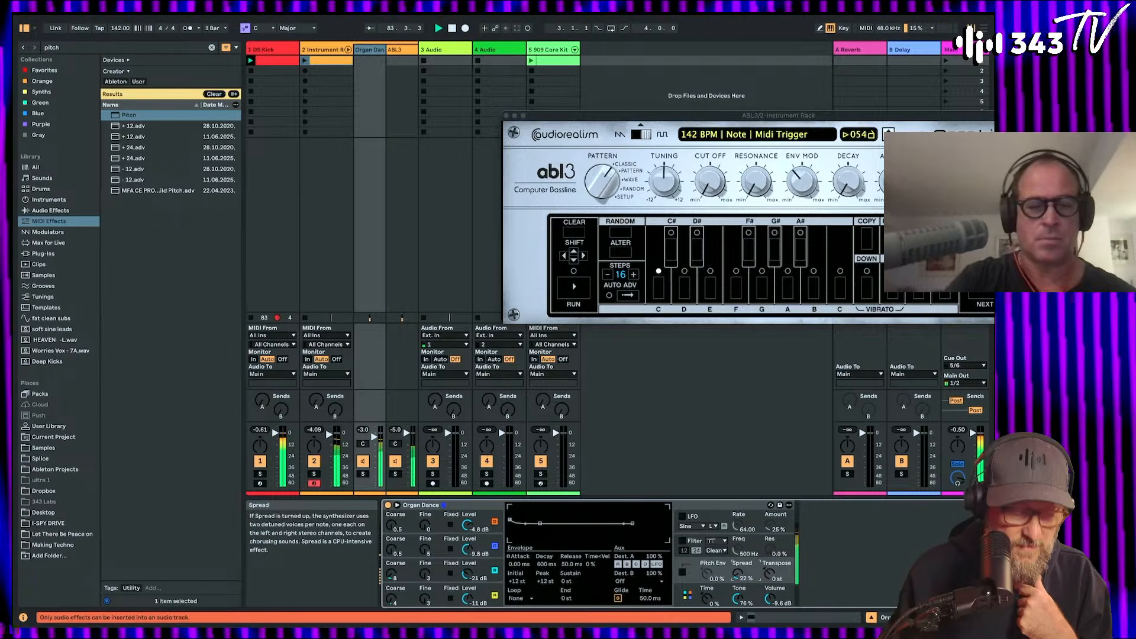
{"action": "left_click_drag", "start_coordinate": [707, 598], "coordinate": [705, 587]}
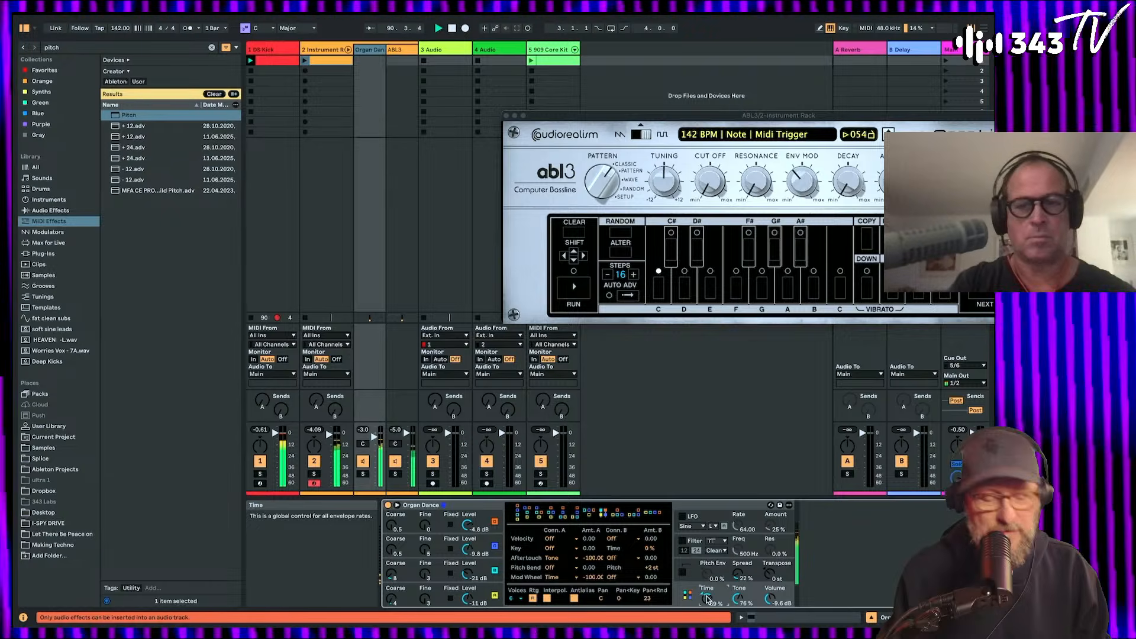
Step: Enable Organ Dance's filter at 192 Hz with 41 % resonance and reset the global envelope time to its default
{"action": "left_click", "coordinate": [682, 541]}
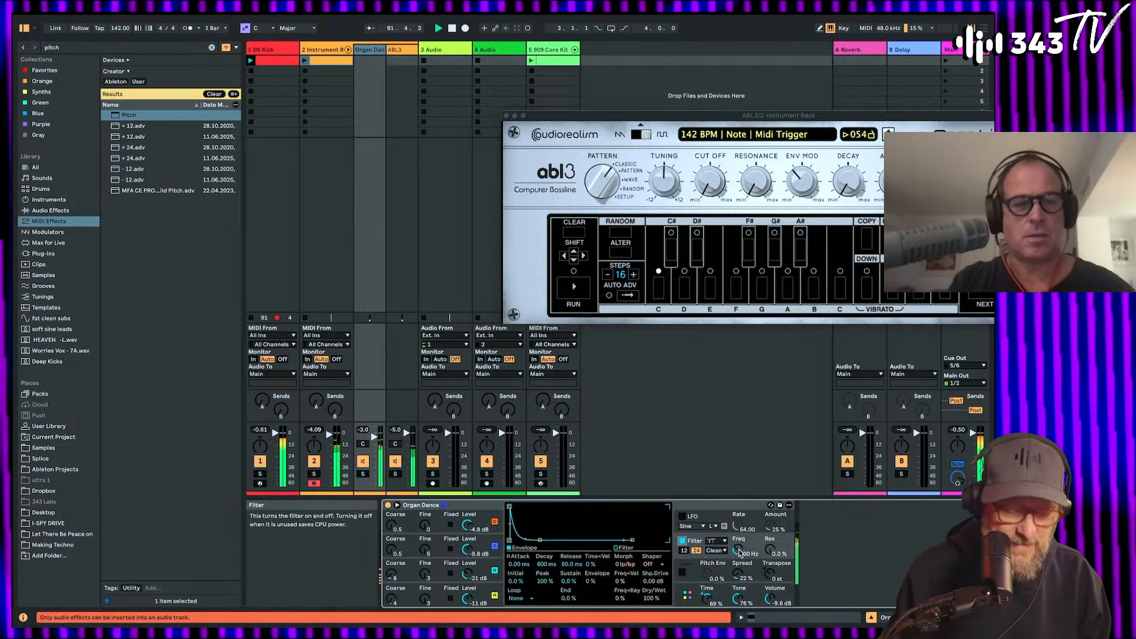
{"action": "mouse_move", "coordinate": [739, 552]}
{"action": "left_mouse_down"}
{"action": "mouse_move", "coordinate": [735, 539]}
{"action": "mouse_move", "coordinate": [736, 556]}
{"action": "mouse_move", "coordinate": [770, 535]}
{"action": "mouse_move", "coordinate": [770, 545]}
{"action": "mouse_move", "coordinate": [737, 545]}
{"action": "left_mouse_up"}
{"action": "double_click", "coordinate": [706, 598]}
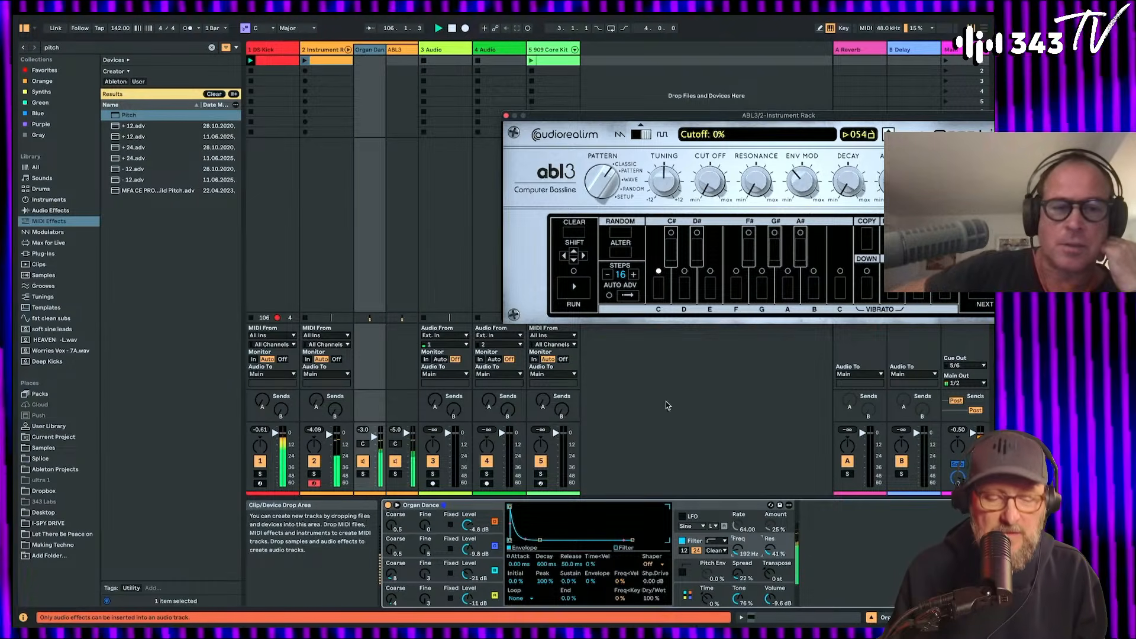
Step: Turn up the env mod amount on ABL3
{"action": "left_click_drag", "start_coordinate": [808, 184], "coordinate": [825, 11]}
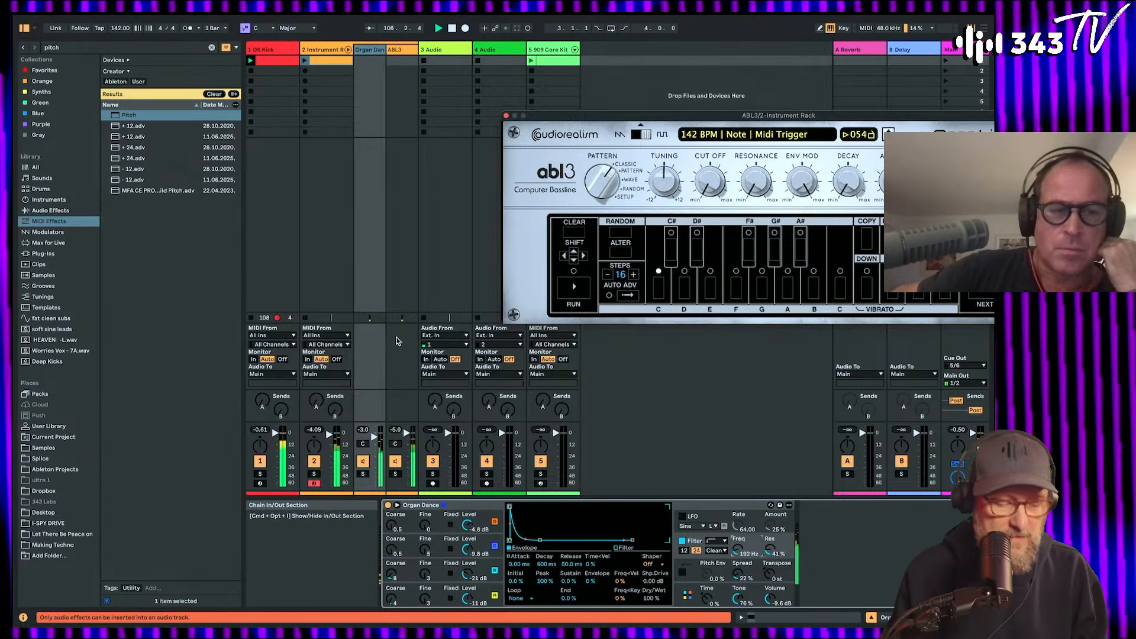
Step: Fold the Instrument Rack's chains in the mixer and search the Samples folder for "hat", limited to one-shots
{"action": "key", "text": "Delete"}
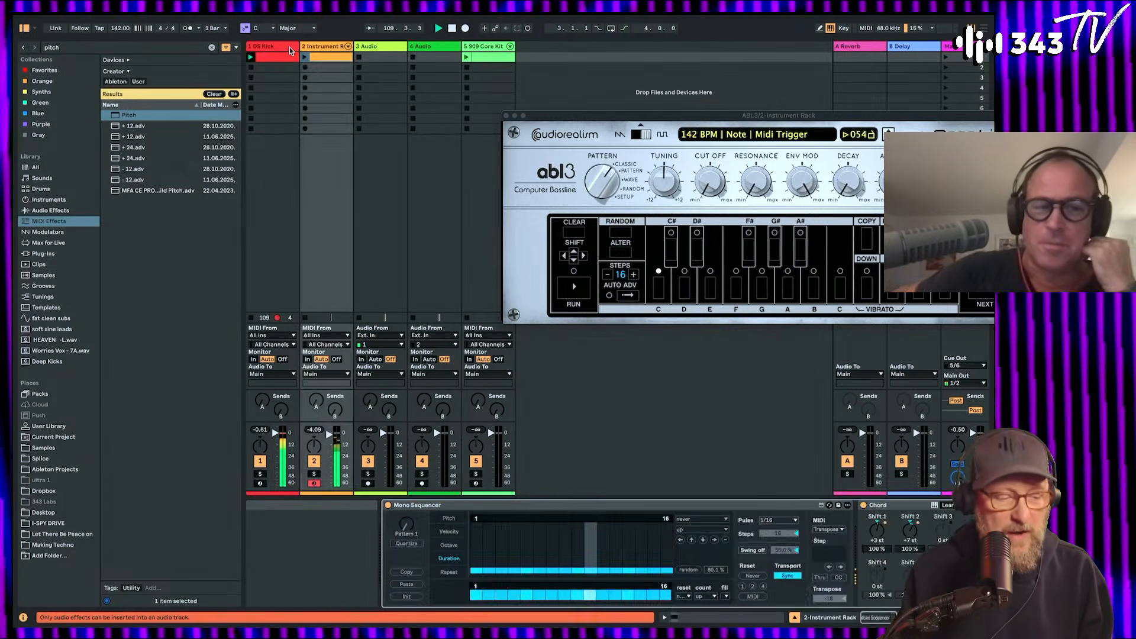
{"action": "left_click", "coordinate": [289, 51]}
{"action": "left_click", "coordinate": [124, 49]}
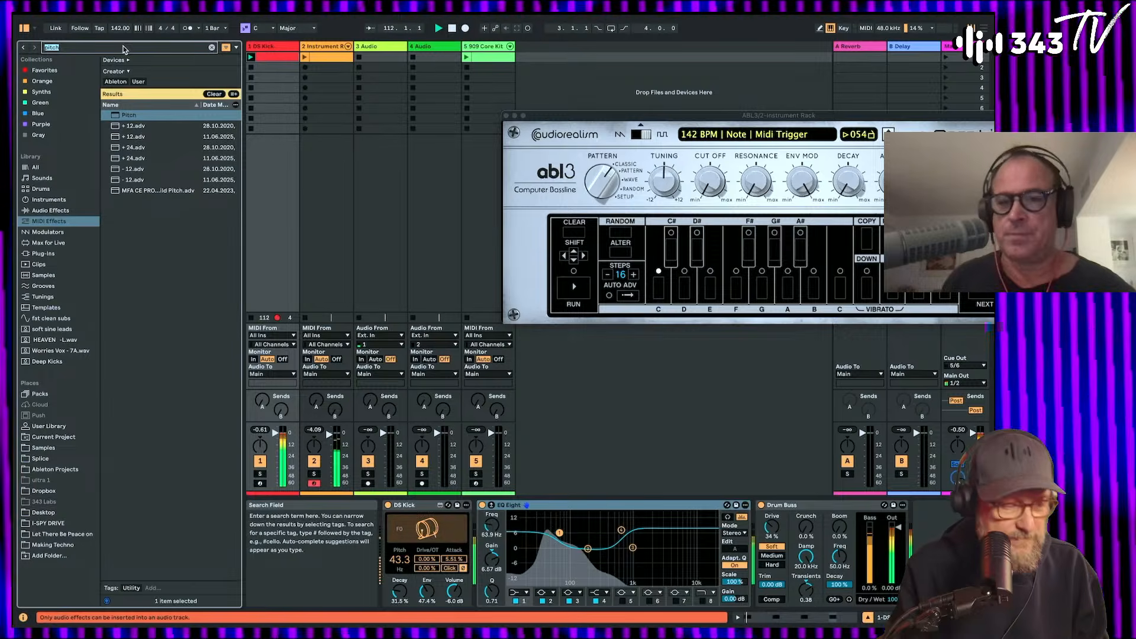
{"action": "type", "text": "hat"}
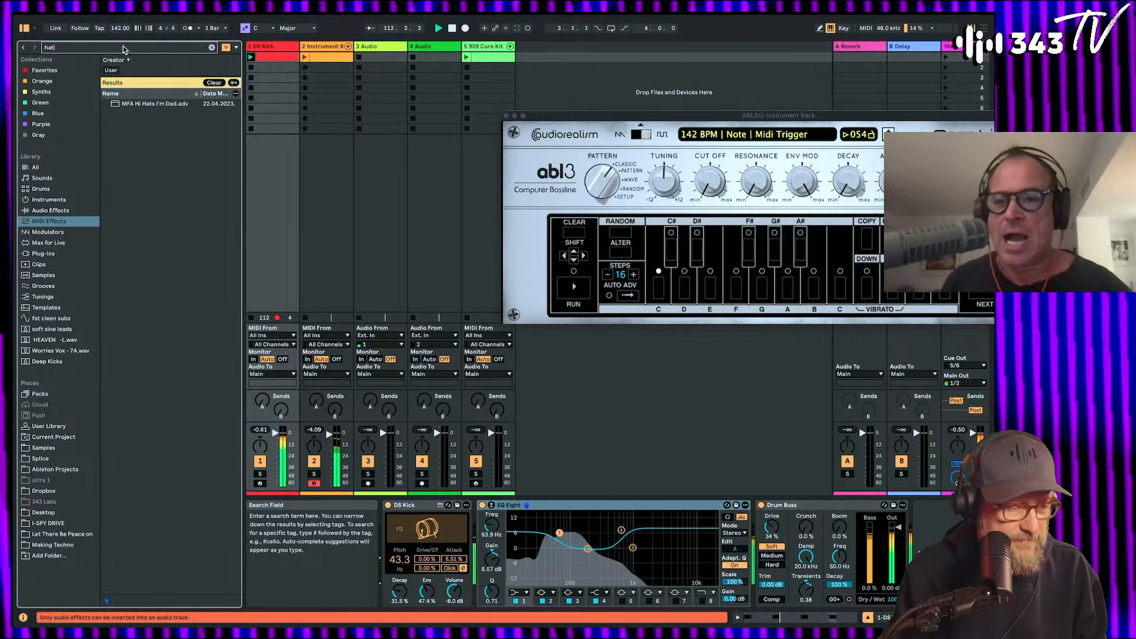
{"action": "left_click", "coordinate": [53, 448]}
{"action": "mouse_move", "coordinate": [149, 84]}
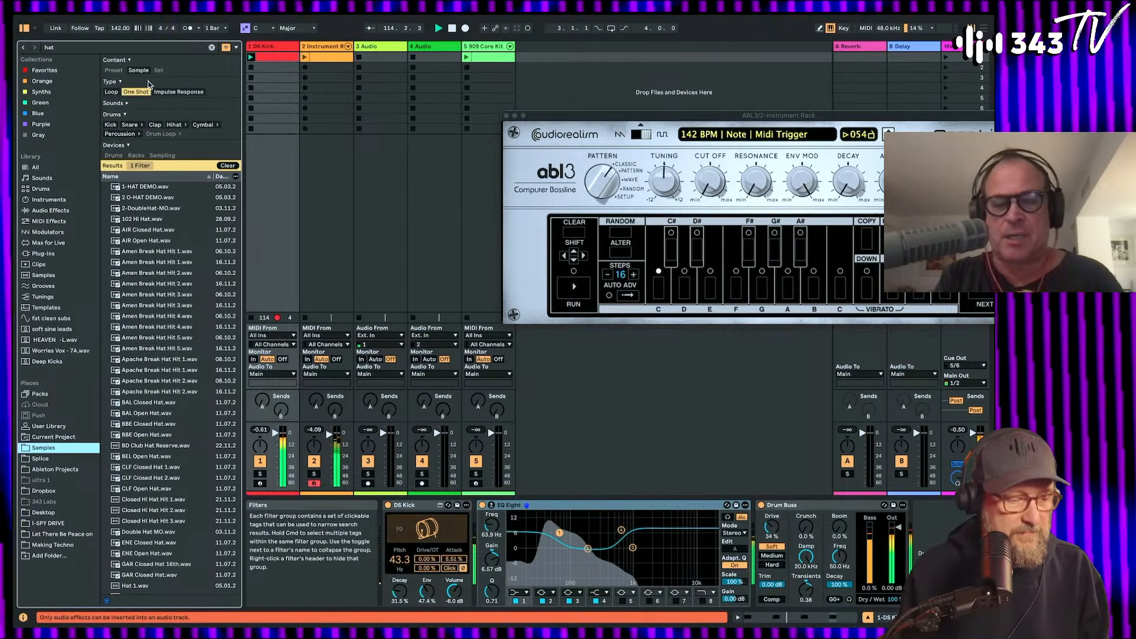
Step: Audition the found hat samples one after another, from 1-HAT DEMO.wav through BEL Open Hat.wav
{"action": "left_click", "coordinate": [152, 188]}
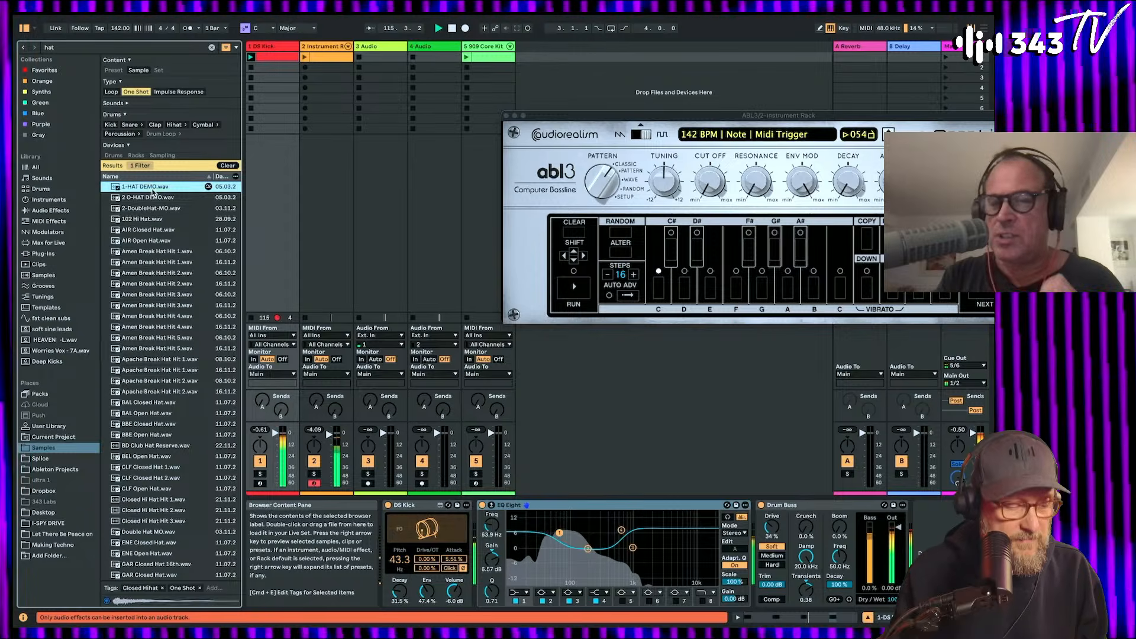
{"action": "key", "text": "Down"}
{"action": "key", "text": "Down"}
{"action": "key", "text": "Down"}
{"action": "key", "text": "Down"}
{"action": "key", "text": "Down"}
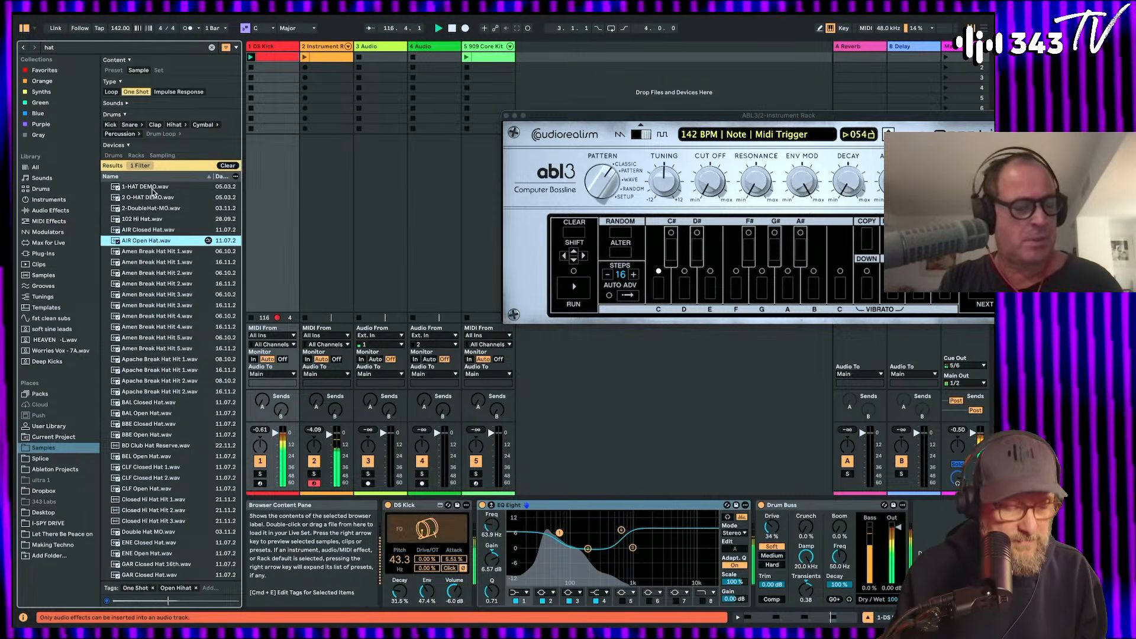
{"action": "key", "text": "Down"}
{"action": "key", "text": "Down"}
{"action": "key", "text": "Down"}
{"action": "key", "text": "Down"}
{"action": "key", "text": "Down"}
{"action": "key", "text": "Down"}
{"action": "key", "text": "Down"}
{"action": "key", "text": "Down"}
{"action": "key", "text": "Down"}
{"action": "key", "text": "Down"}
{"action": "key", "text": "Down"}
{"action": "key", "text": "Down"}
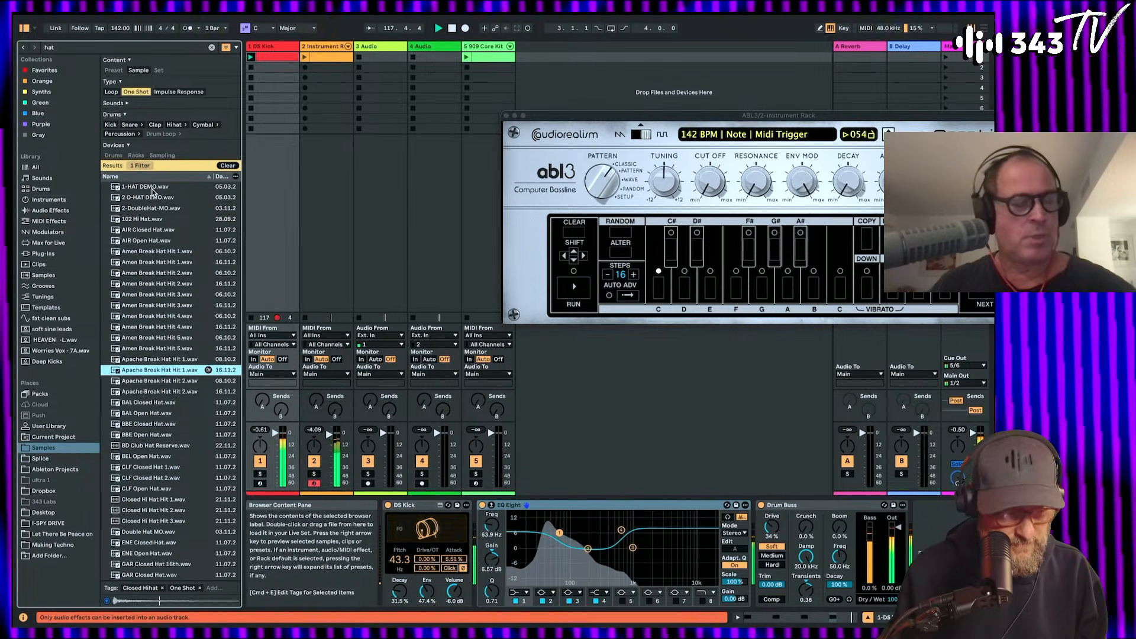
{"action": "key", "text": "Down"}
{"action": "key", "text": "Down"}
{"action": "key", "text": "Down"}
{"action": "key", "text": "Down"}
{"action": "key", "text": "Down"}
{"action": "key", "text": "Down"}
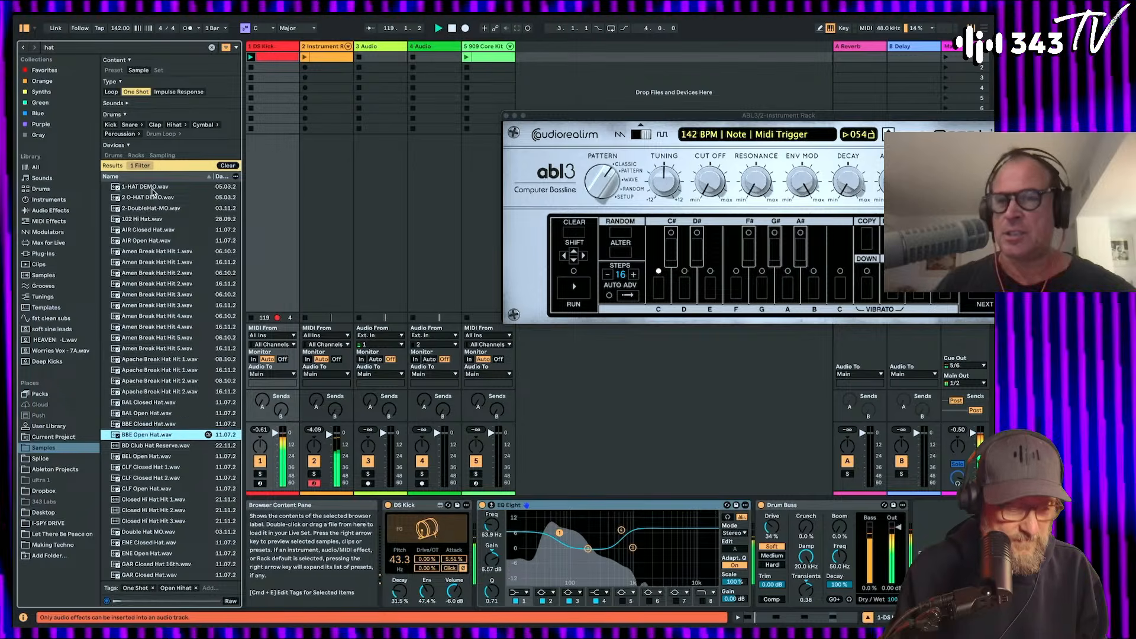
{"action": "key", "text": "Up"}
{"action": "key", "text": "Up"}
{"action": "key", "text": "Up"}
{"action": "key", "text": "Down"}
{"action": "key", "text": "Up"}
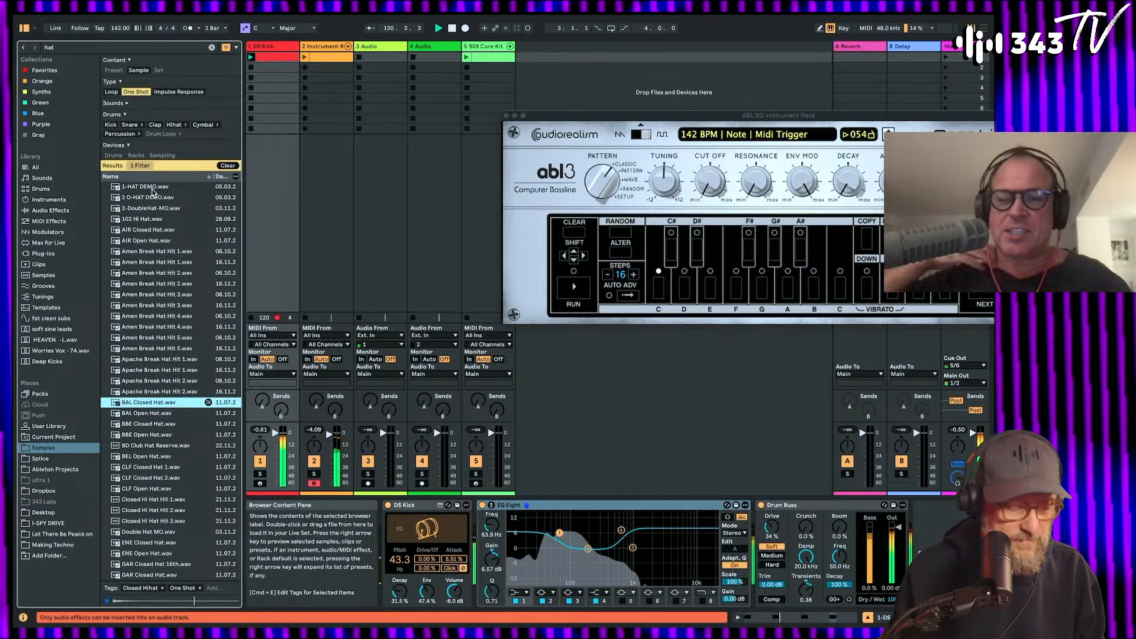
{"action": "key", "text": "Down"}
{"action": "key", "text": "Down"}
{"action": "key", "text": "Down"}
{"action": "key", "text": "Down"}
{"action": "key", "text": "Down"}
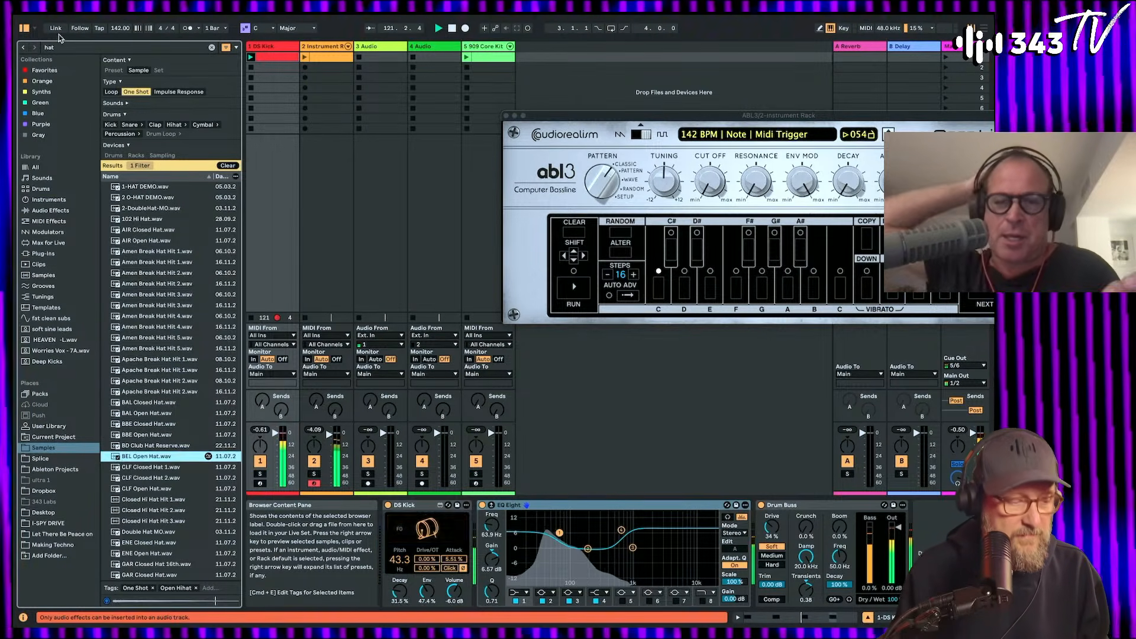
Step: Search the samples for "808" and filter the one-shot results to Hihat
{"action": "left_click", "coordinate": [63, 48]}
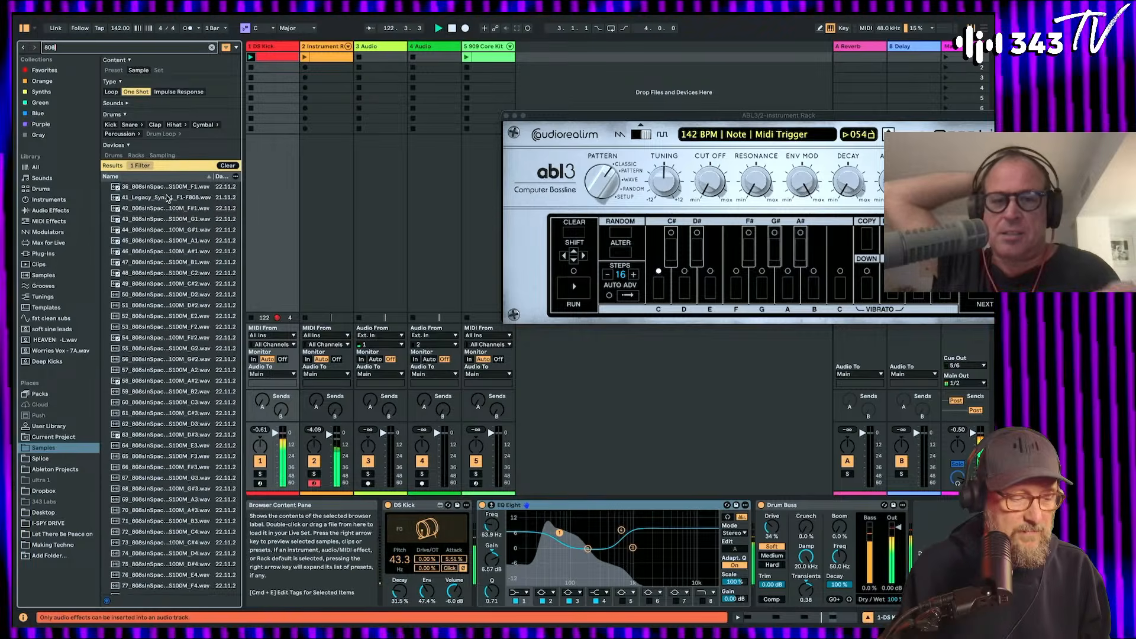
{"action": "key", "text": "Down"}
{"action": "key", "text": "Down"}
{"action": "key", "text": "Down"}
{"action": "key", "text": "Down"}
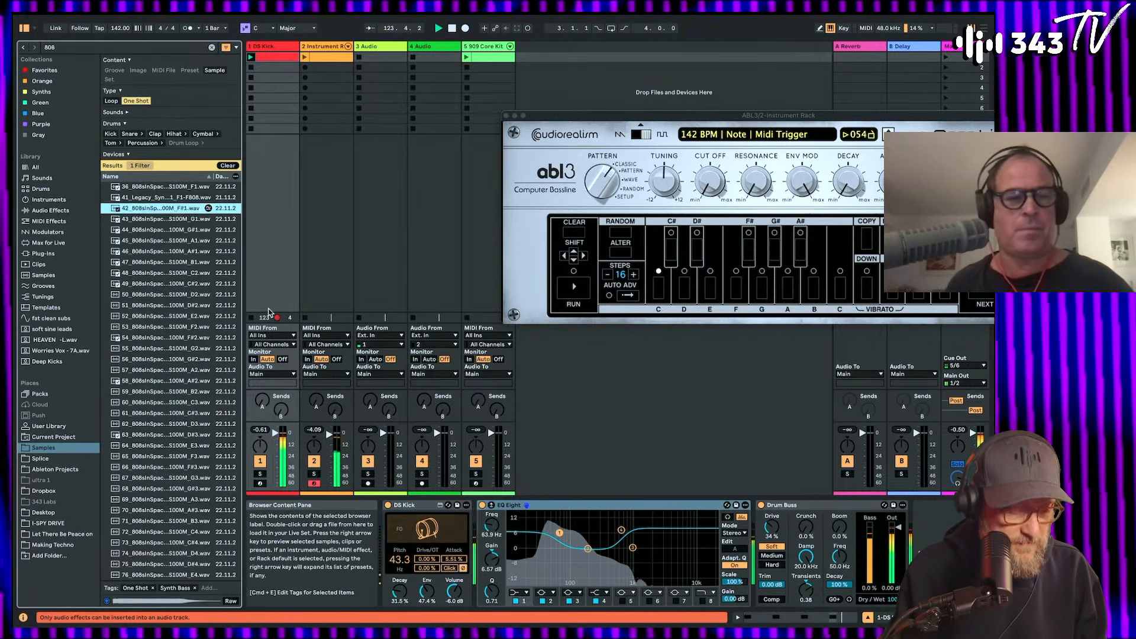
{"action": "scroll", "coordinate": [185, 367], "scroll_direction": "down", "scroll_amount": 5}
{"action": "right_click", "coordinate": [185, 367]}
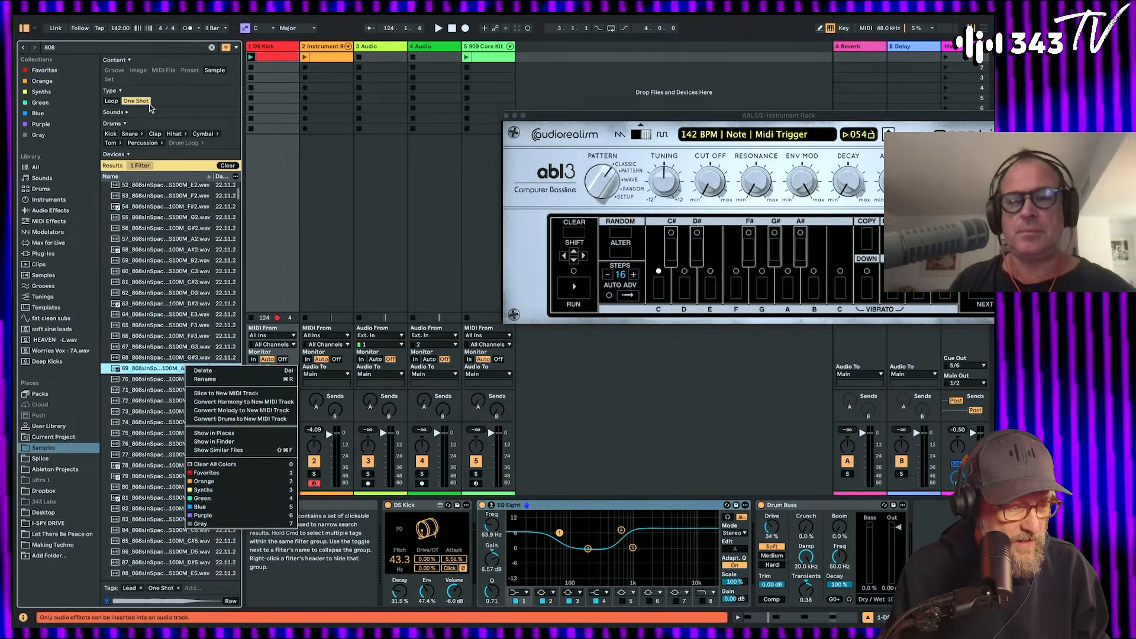
{"action": "left_click", "coordinate": [178, 133]}
{"action": "left_click", "coordinate": [184, 143]}
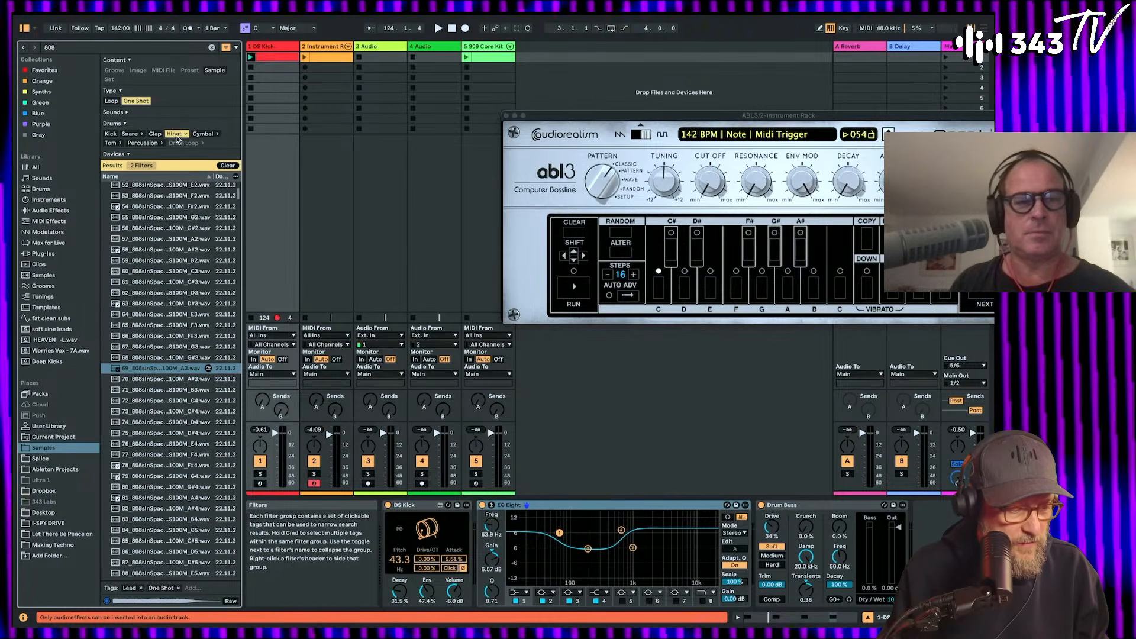
Step: Audition the 808 hi-hat samples from the 808OHH series through 7317L 808-HH.wav
{"action": "left_click", "coordinate": [156, 195]}
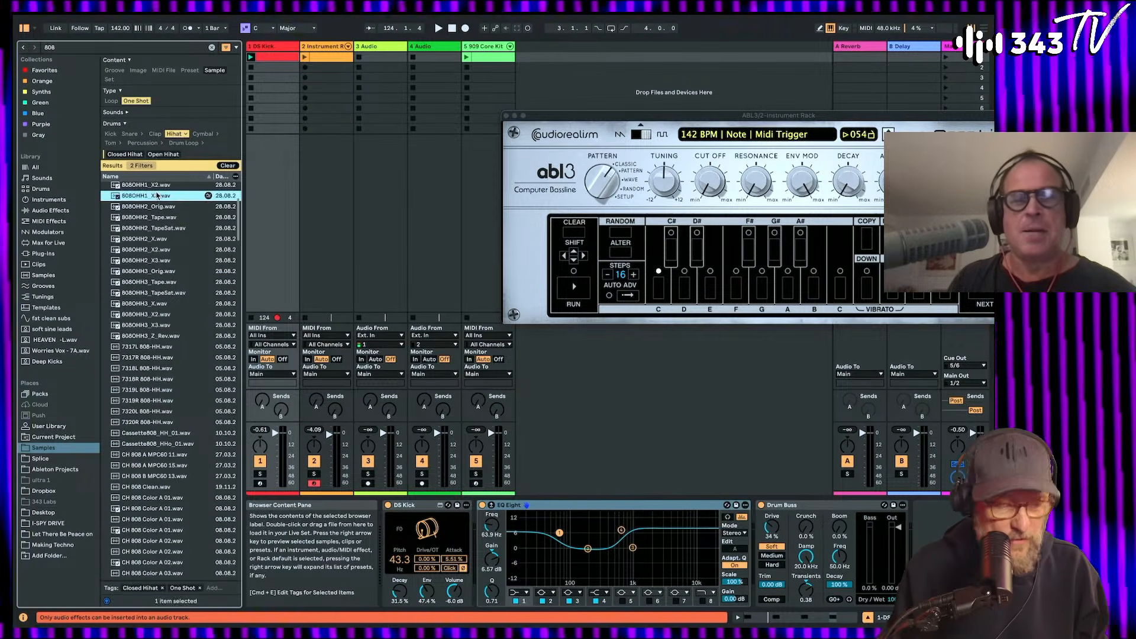
{"action": "key", "text": "Up"}
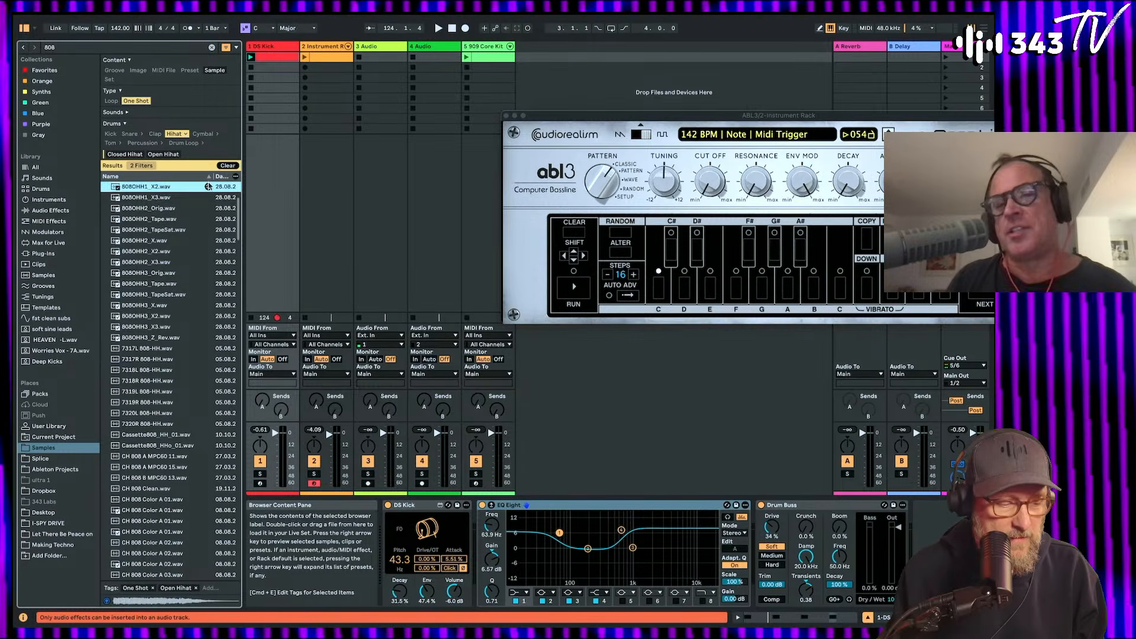
{"action": "key", "text": "Down"}
{"action": "key", "text": "Down"}
{"action": "key", "text": "Down"}
{"action": "key", "text": "Down"}
{"action": "key", "text": "Down"}
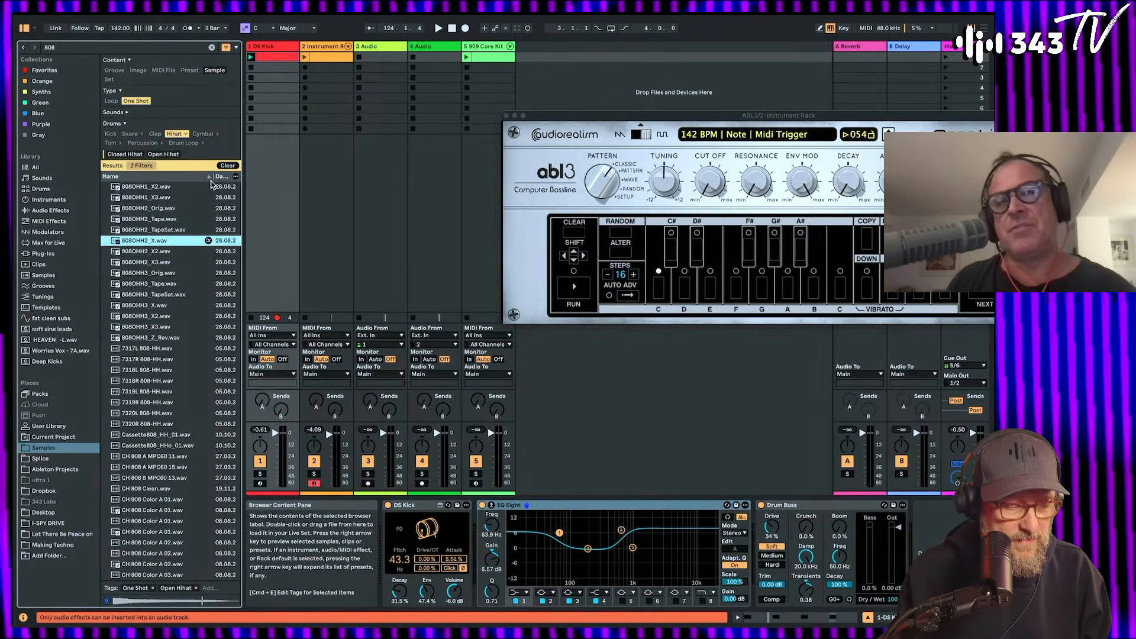
{"action": "key", "text": "Down"}
{"action": "key", "text": "Down"}
{"action": "key", "text": "Down"}
{"action": "key", "text": "Down"}
{"action": "key", "text": "Down"}
{"action": "key", "text": "Down"}
{"action": "key", "text": "Down"}
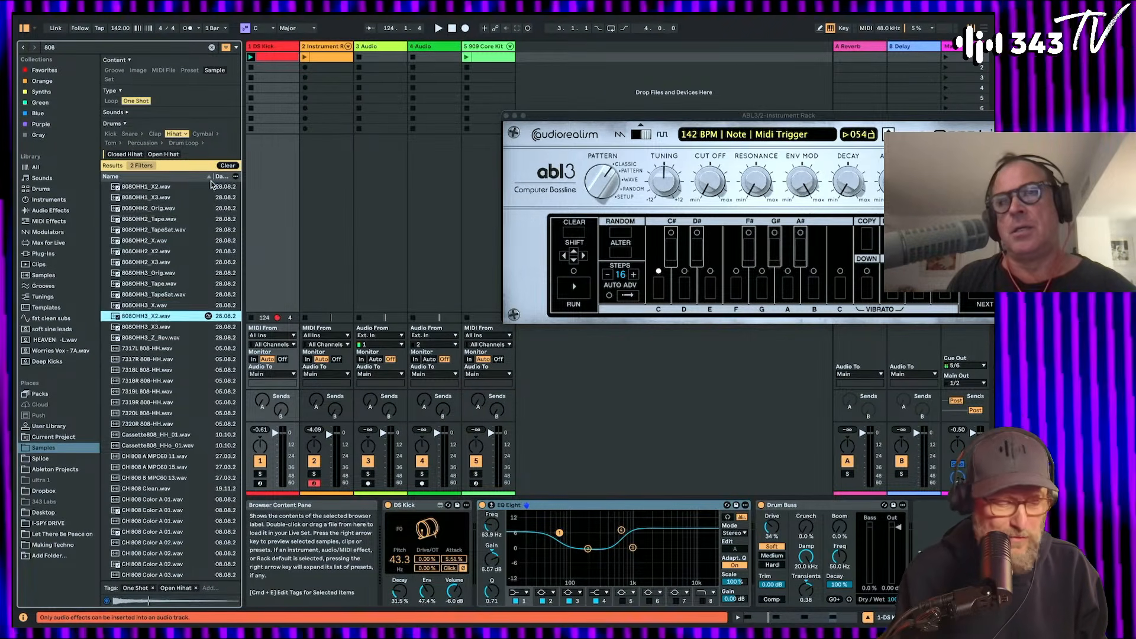
{"action": "key", "text": "Down"}
{"action": "key", "text": "Down"}
{"action": "key", "text": "Down"}
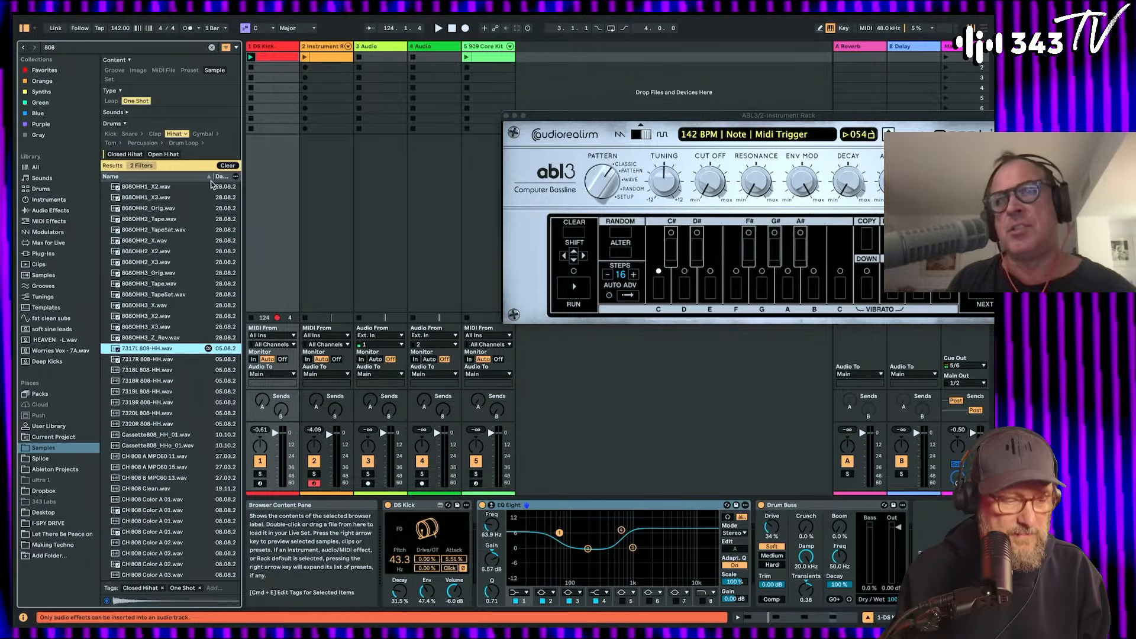
Step: Insert a MIDI track after the Instrument Rack track and load 7317L 808-HH.wav onto it as its instrument
{"action": "left_click", "coordinate": [325, 50]}
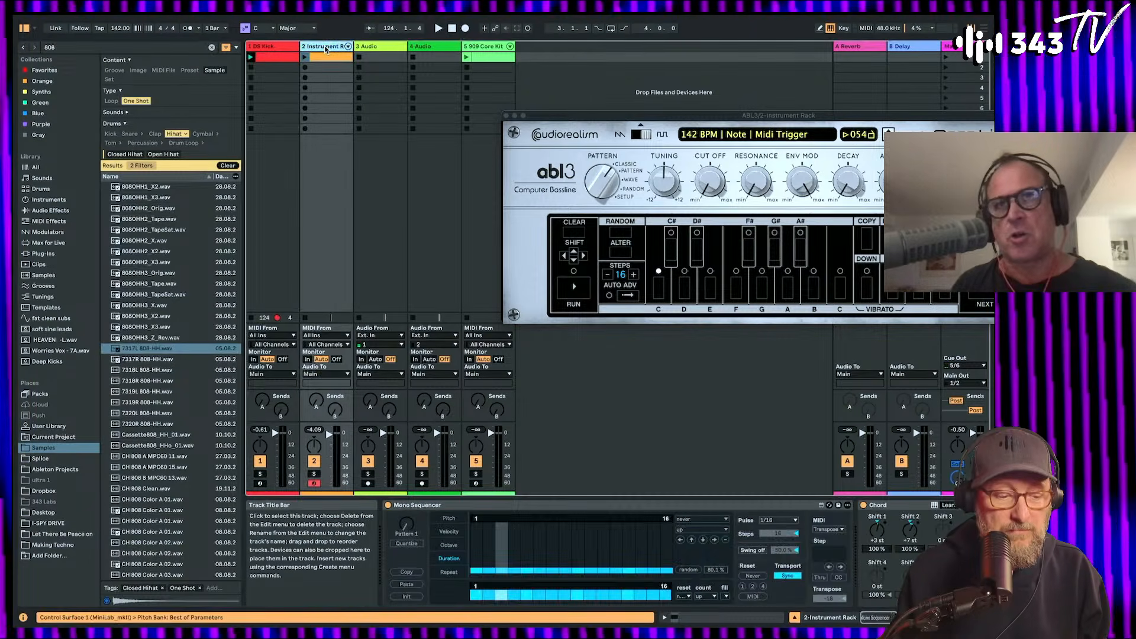
{"action": "key", "text": "super+shift+t"}
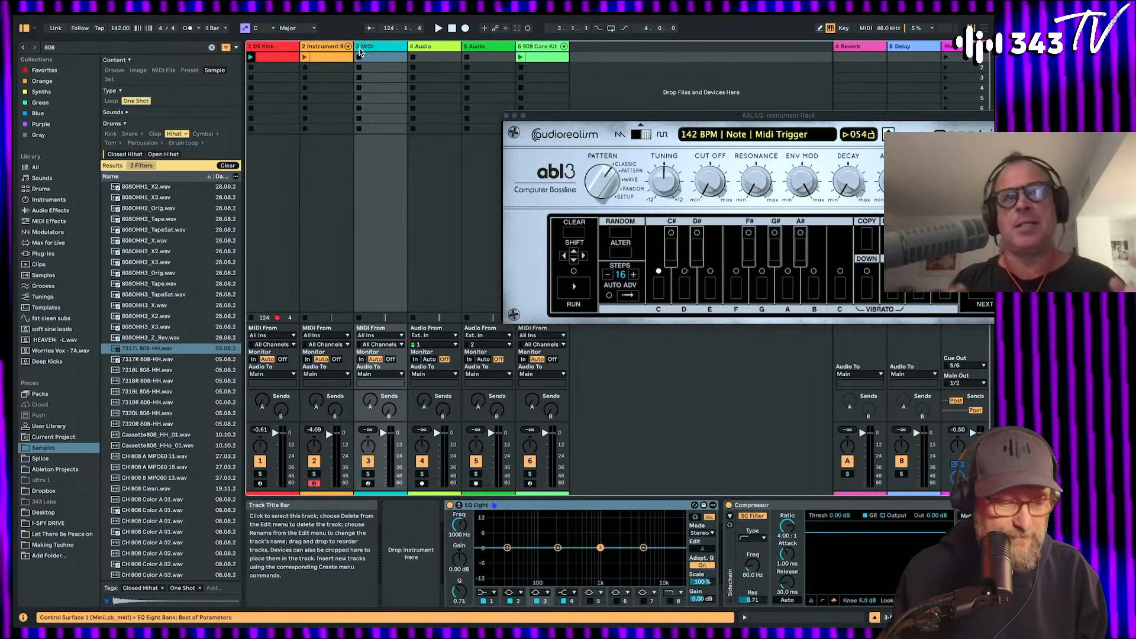
{"action": "left_click_drag", "start_coordinate": [143, 350], "coordinate": [377, 62]}
Step: Create a clip in the hi-hat track's first slot and enter four consecutive C3 sixteenth notes with alternating loud and soft velocities
{"action": "double_click", "coordinate": [376, 59]}
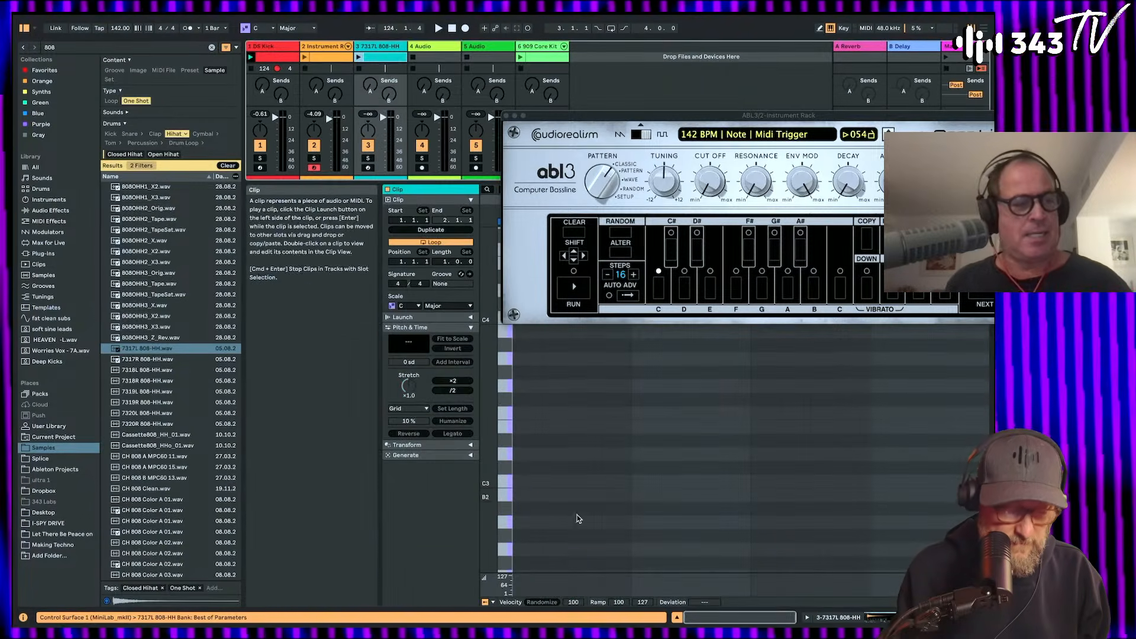
{"action": "double_click", "coordinate": [527, 482]}
{"action": "double_click", "coordinate": [556, 482]}
{"action": "left_click_drag", "start_coordinate": [557, 487], "coordinate": [556, 500]}
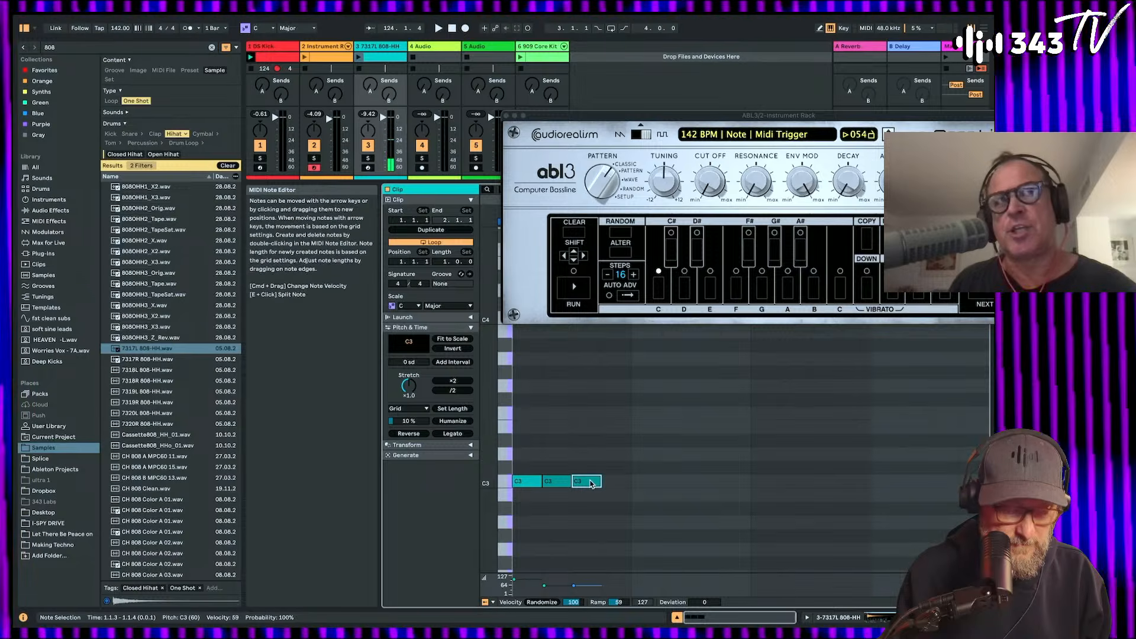
{"action": "left_click_drag", "start_coordinate": [587, 483], "coordinate": [621, 487]}
Step: Duplicate the four C3 notes three times to fill the bar and launch the hi-hat clip
{"action": "left_click_drag", "start_coordinate": [527, 474], "coordinate": [635, 502]}
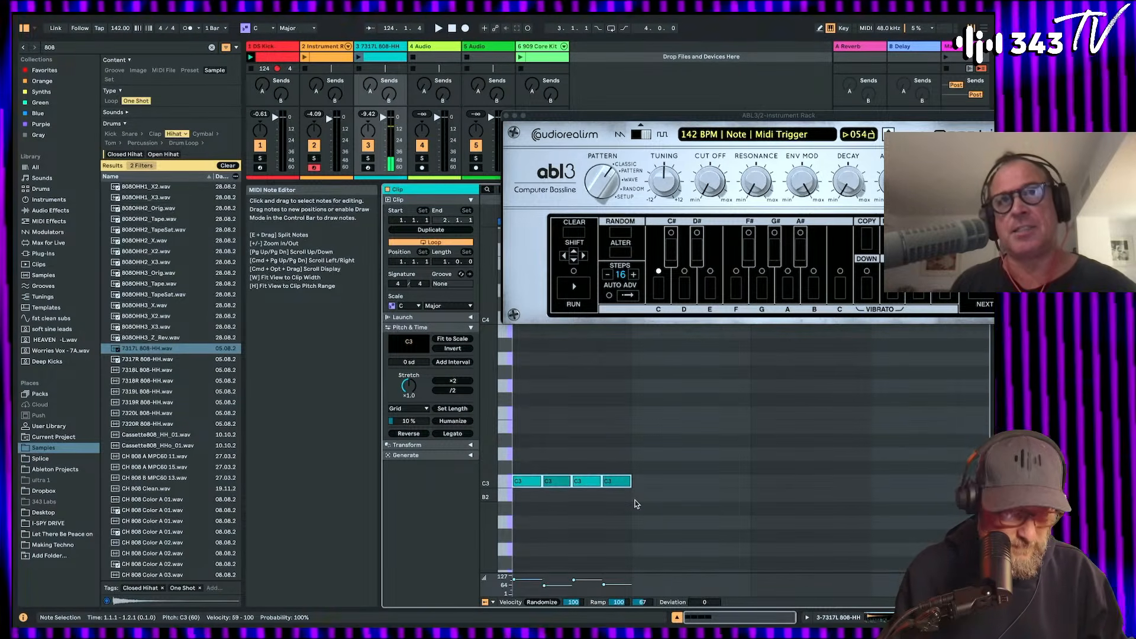
{"action": "key", "text": "super+d"}
{"action": "key", "text": "super+d"}
{"action": "key", "text": "super+d"}
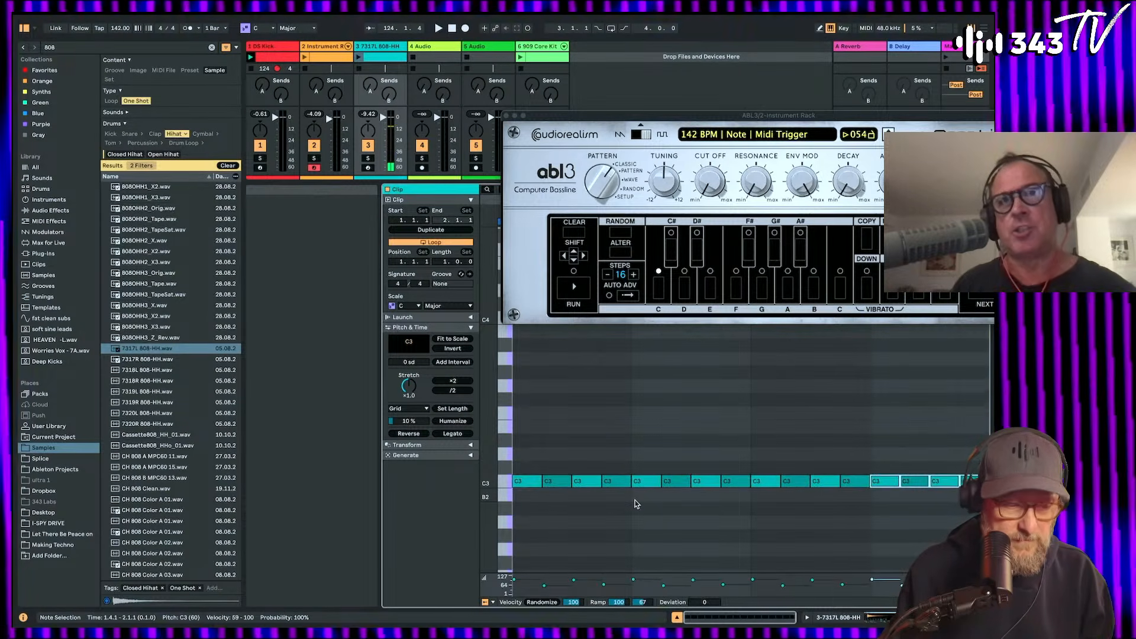
{"action": "left_click", "coordinate": [359, 57]}
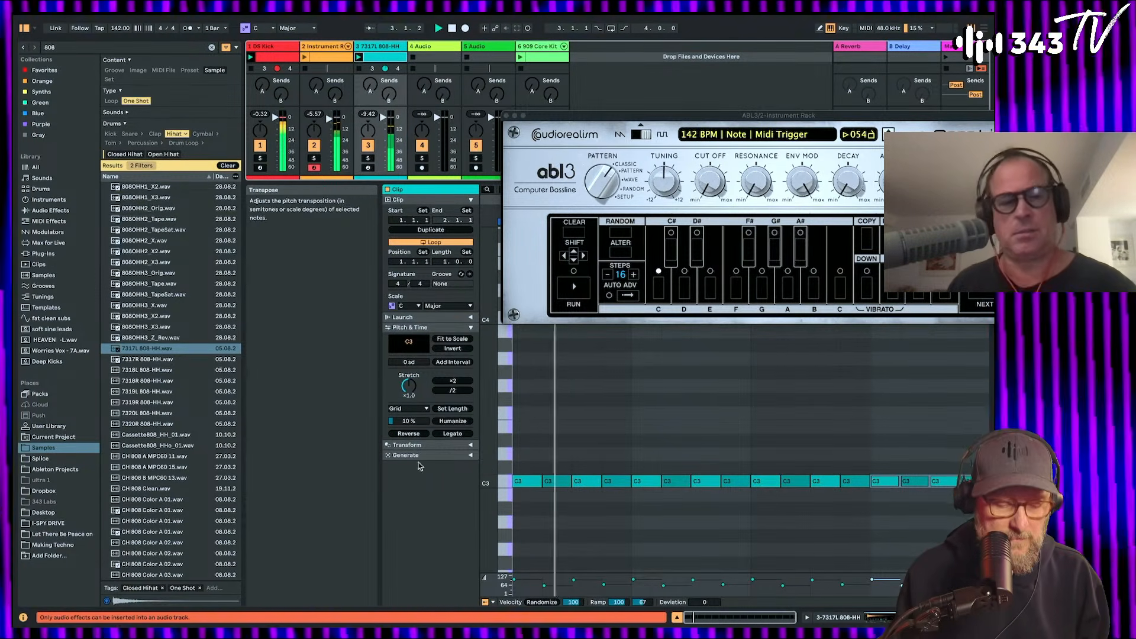
Step: Set the first hi-hat note's velocity to 119, the fourth's to 127 and the twelfth's to 121, and show the hi-hat track's devices
{"action": "left_click", "coordinate": [534, 483]}
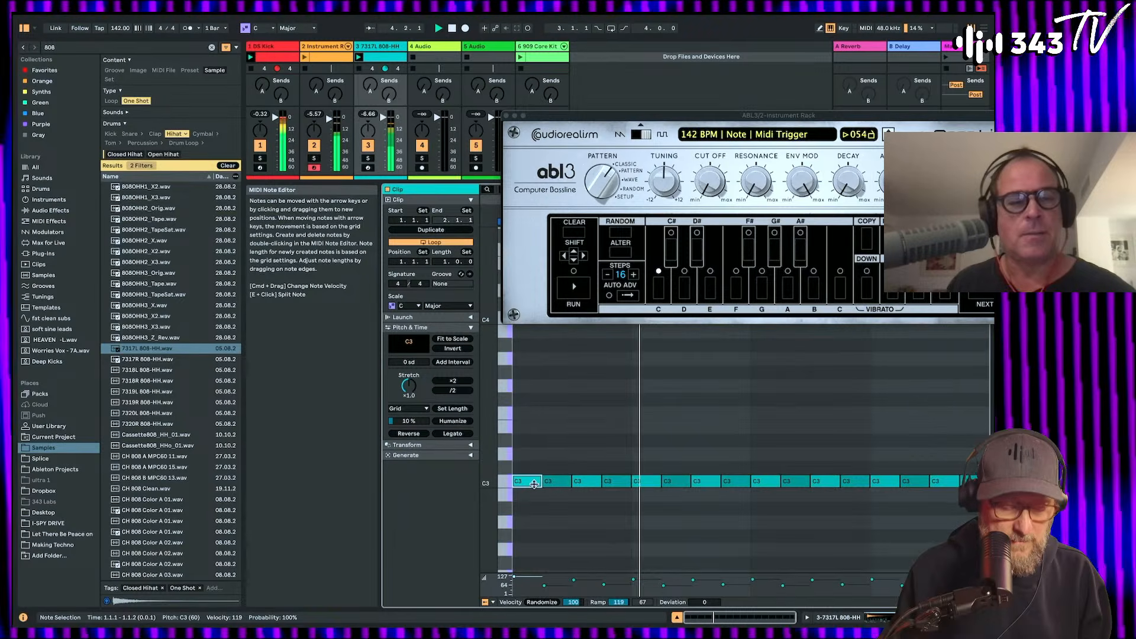
{"action": "left_click", "coordinate": [616, 481]}
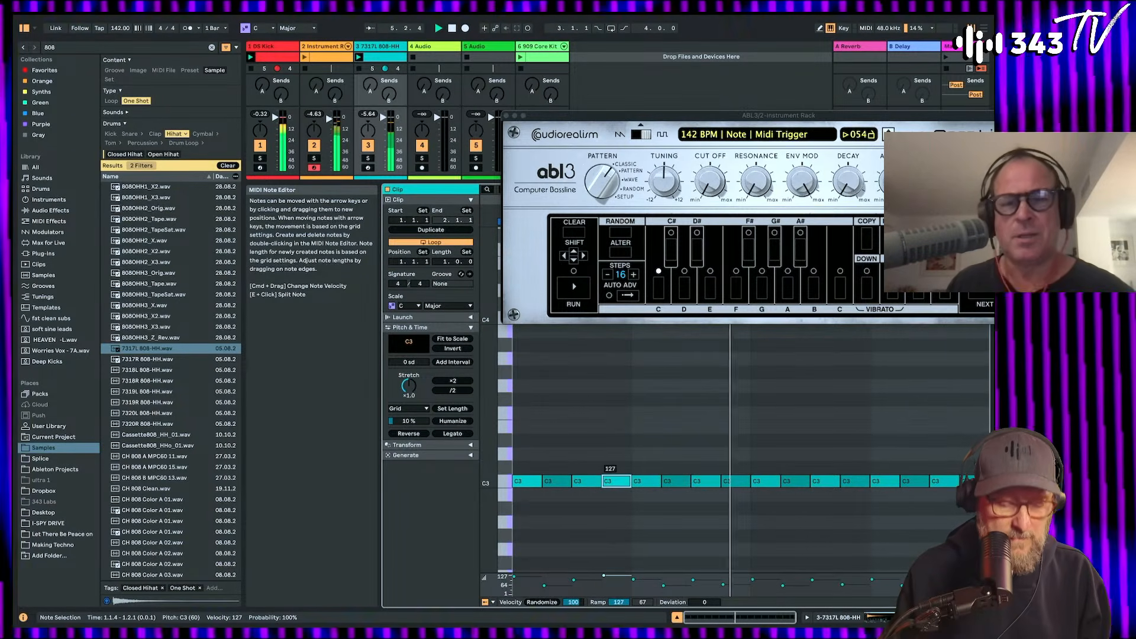
{"action": "left_click", "coordinate": [854, 481]}
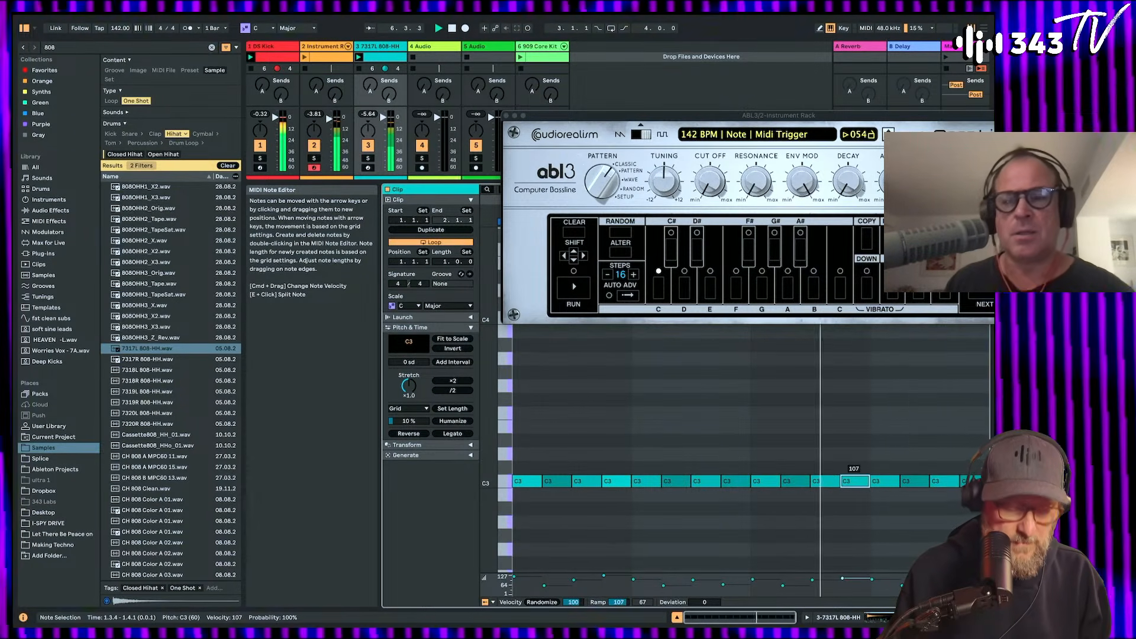
{"action": "left_click_drag", "start_coordinate": [855, 481], "coordinate": [855, 473]}
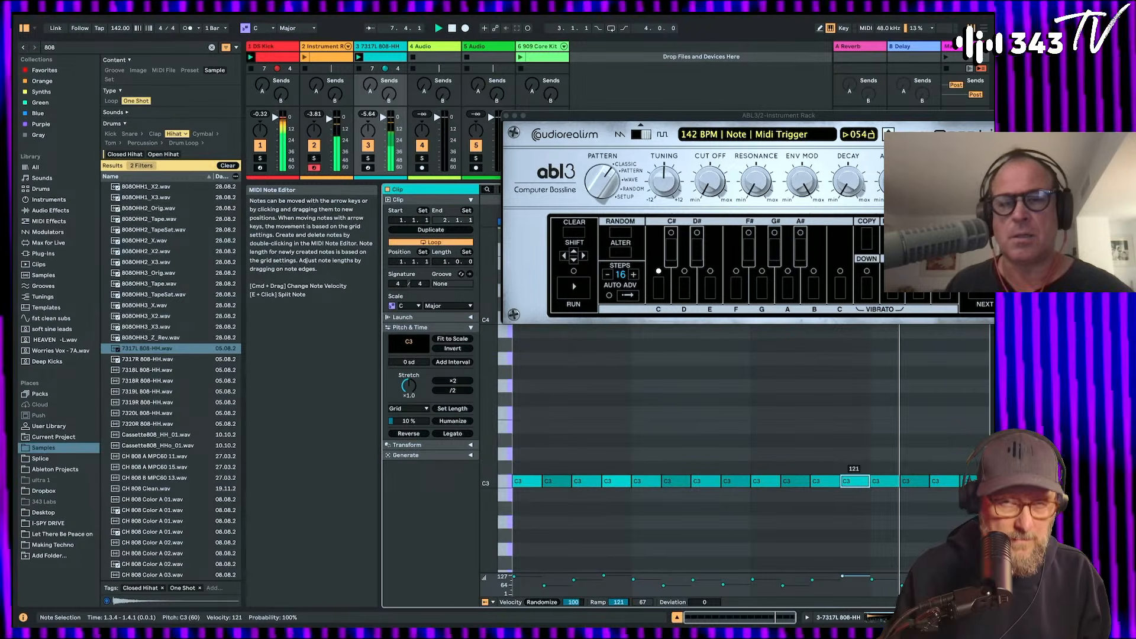
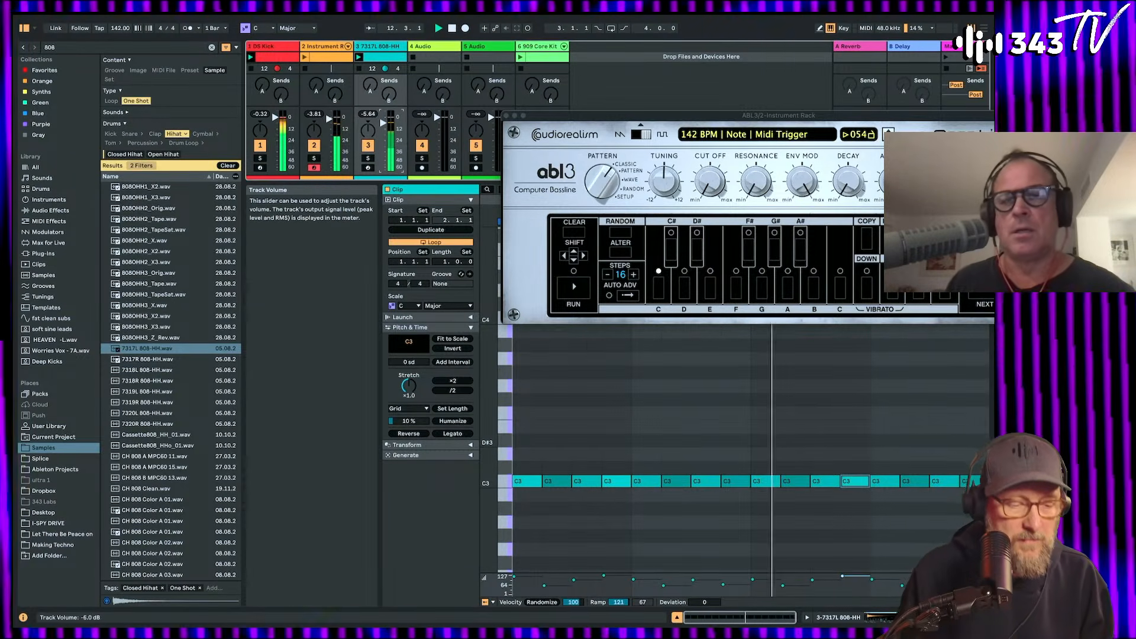
{"action": "left_click", "coordinate": [382, 52]}
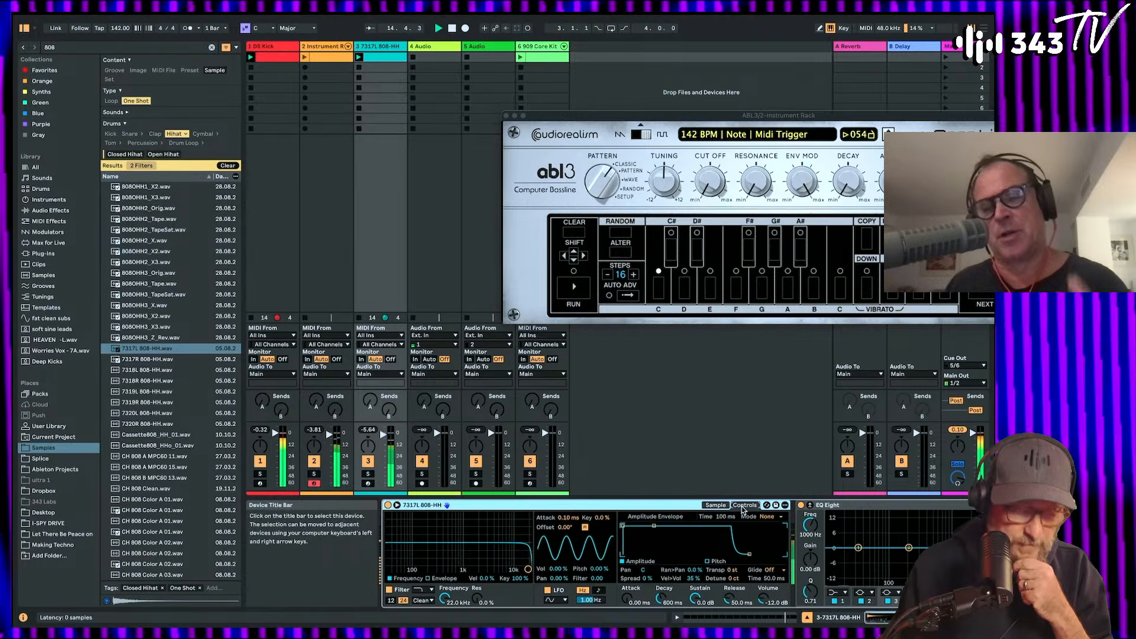
{"action": "left_click", "coordinate": [717, 560]}
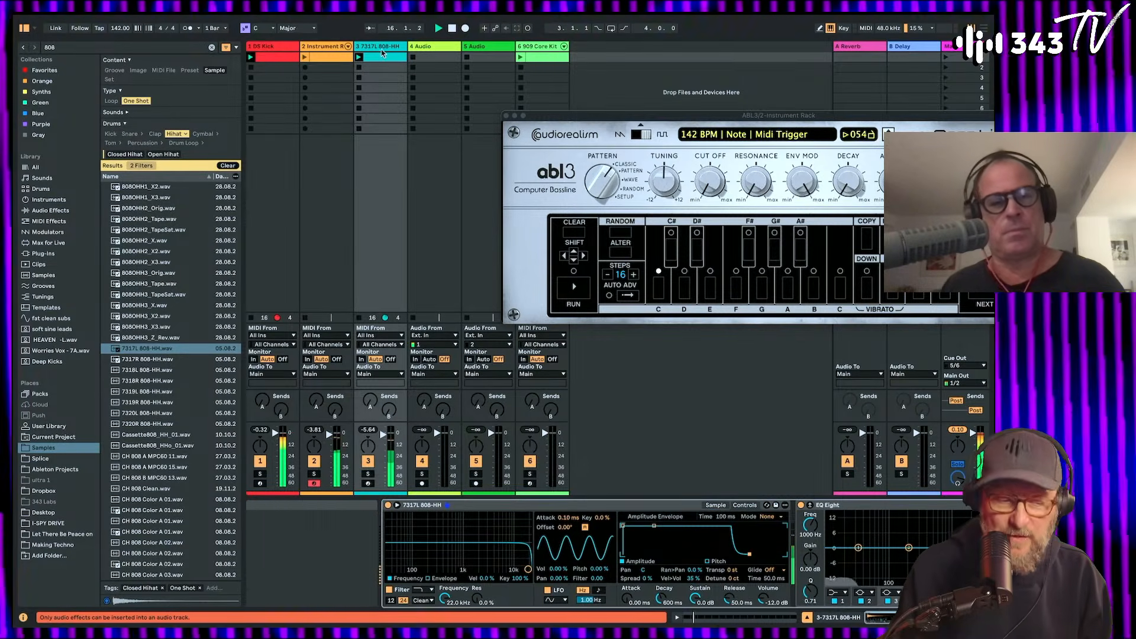
Step: Open the 909 Core Kit clip and delete all of its Bass Drum notes
{"action": "double_click", "coordinate": [541, 57]}
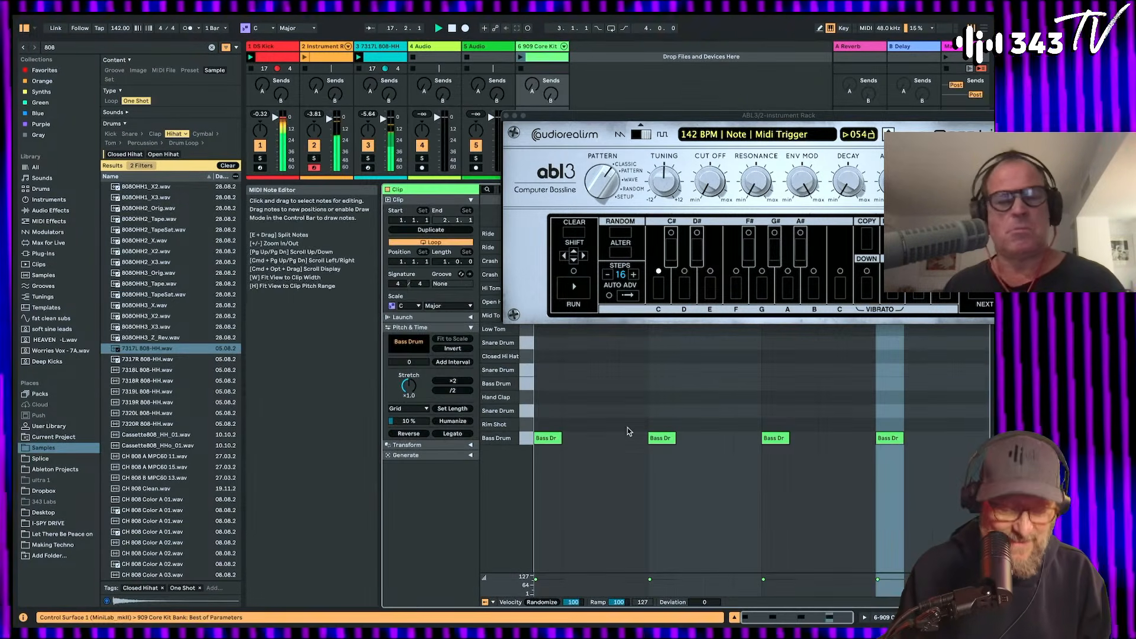
{"action": "left_click", "coordinate": [527, 442]}
{"action": "key", "text": "Delete"}
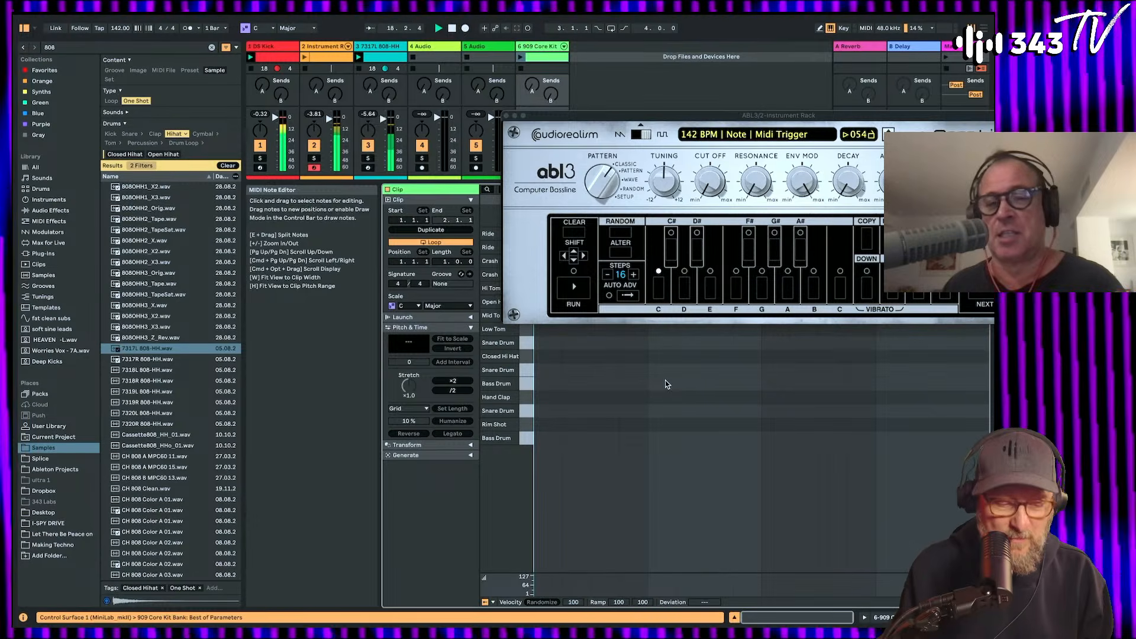
Step: Enter Closed Hi Hat notes on every off-beat of the 909 clip's bar and close the ABL3 window
{"action": "left_click_drag", "start_coordinate": [586, 117], "coordinate": [390, 22]}
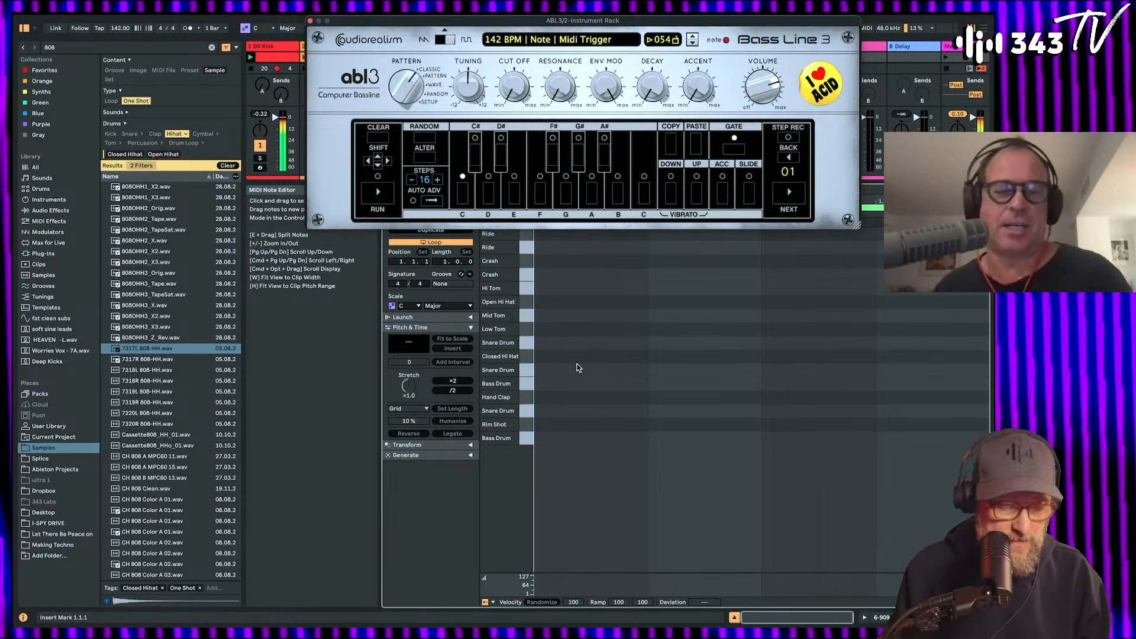
{"action": "double_click", "coordinate": [604, 360]}
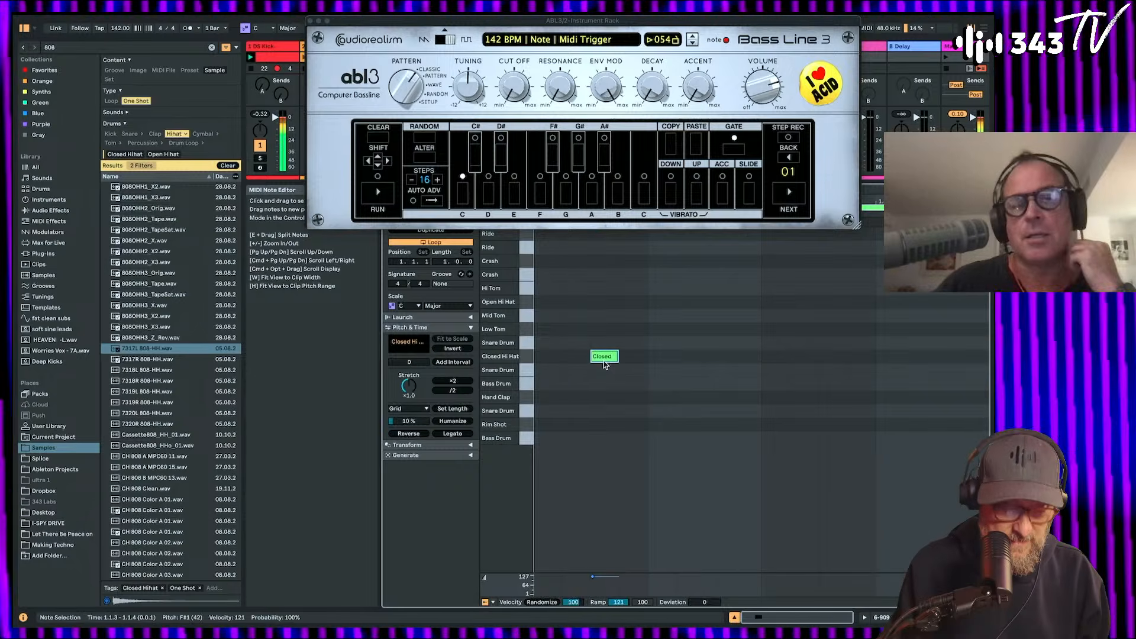
{"action": "key", "text": "ctrl+d"}
{"action": "key", "text": "ctrl+d"}
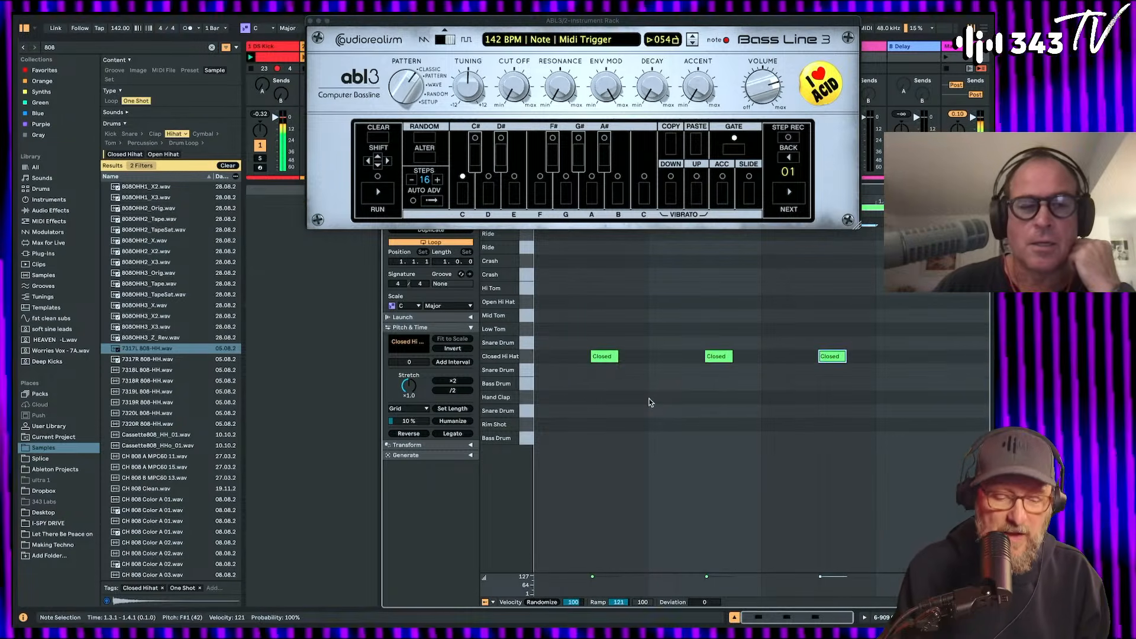
{"action": "left_click", "coordinate": [318, 21]}
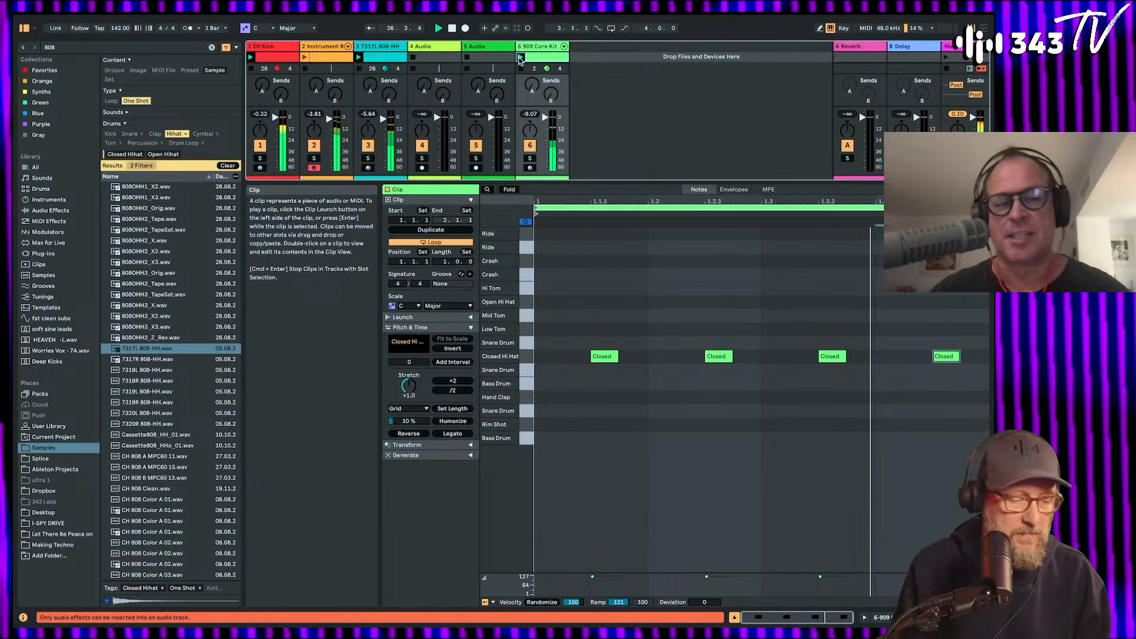
Step: Clear the browser's search term and unfold the 909 Core Kit track's chains in the mixer
{"action": "left_click", "coordinate": [104, 51]}
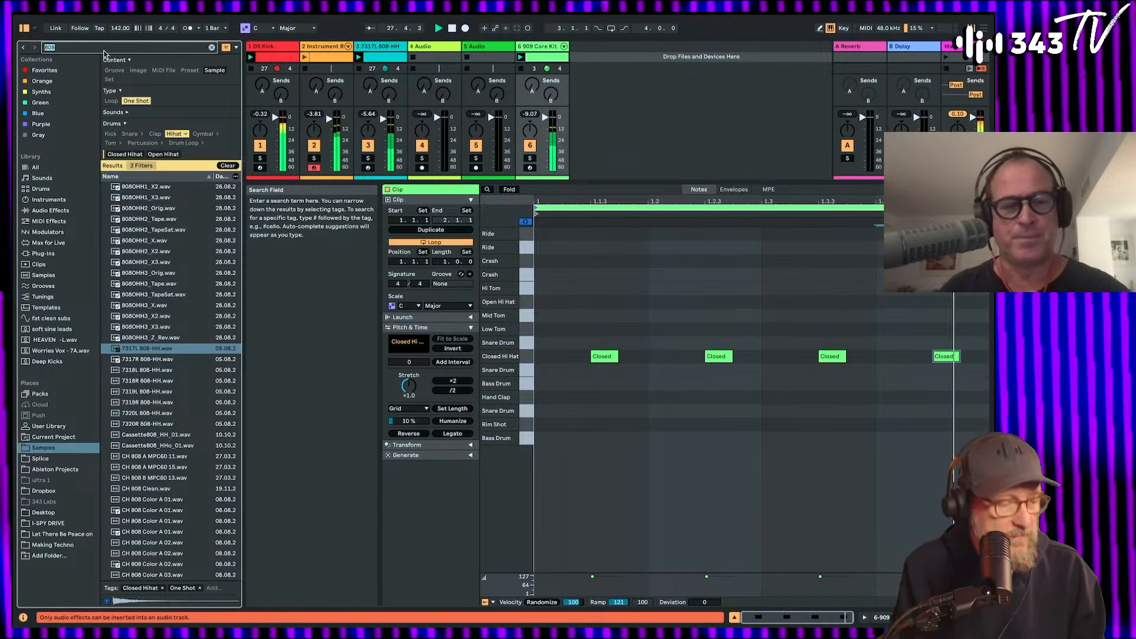
{"action": "key", "text": "BackSpace"}
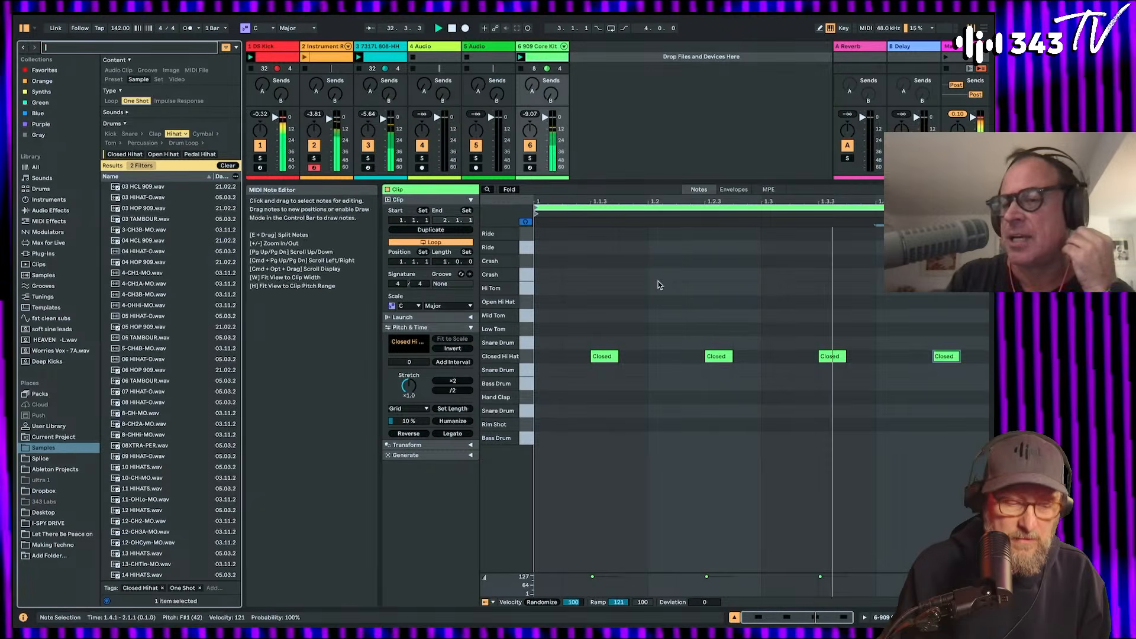
{"action": "left_click", "coordinate": [565, 47]}
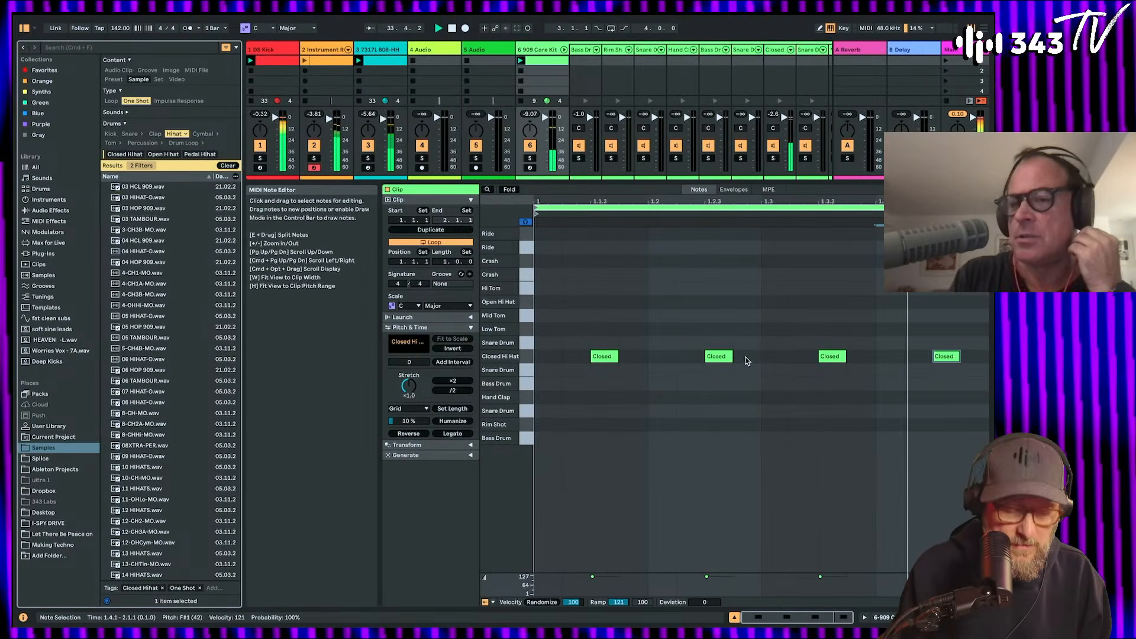
Step: Add softer Closed Hi Hat notes at velocity 72 on 1.2.4 and 1.4.4
{"action": "double_click", "coordinate": [746, 357]}
{"action": "left_click_drag", "start_coordinate": [747, 362], "coordinate": [747, 391]}
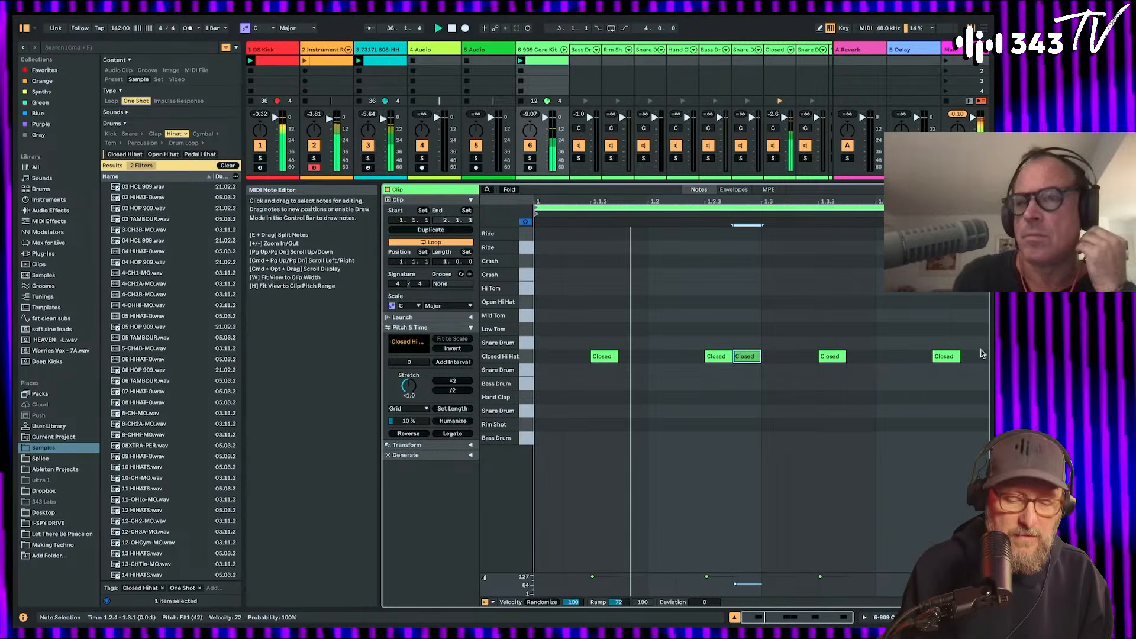
{"action": "double_click", "coordinate": [980, 355]}
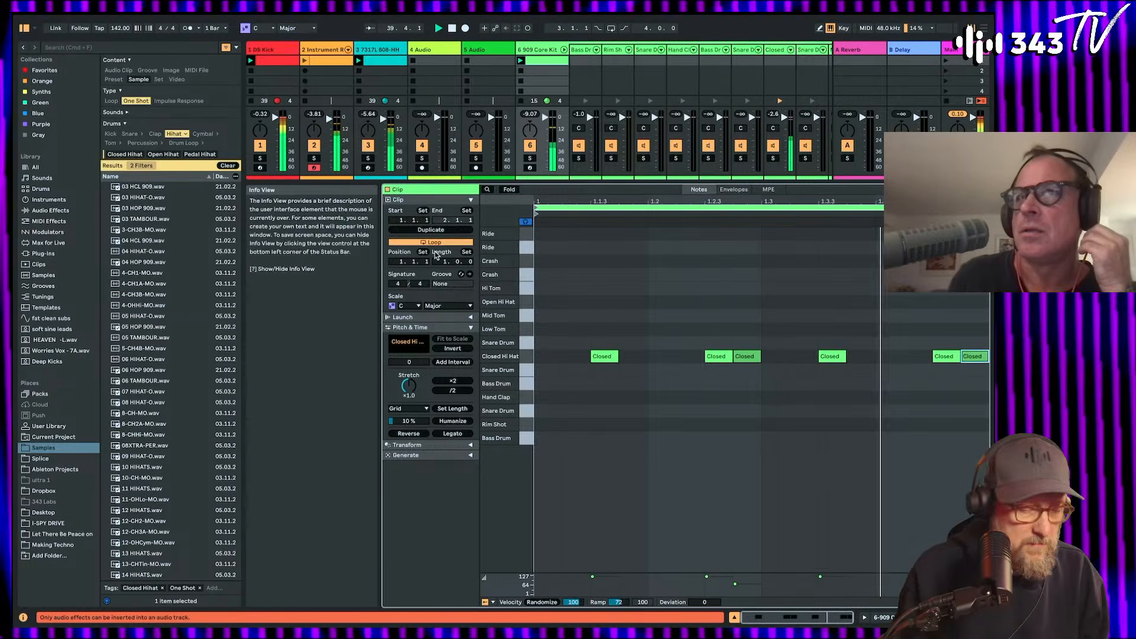
Step: Duplicate the 909 clip's loop to two bars and add softer Closed Hi Hat notes on 2.3.2 and 2.3.4
{"action": "left_click", "coordinate": [431, 230]}
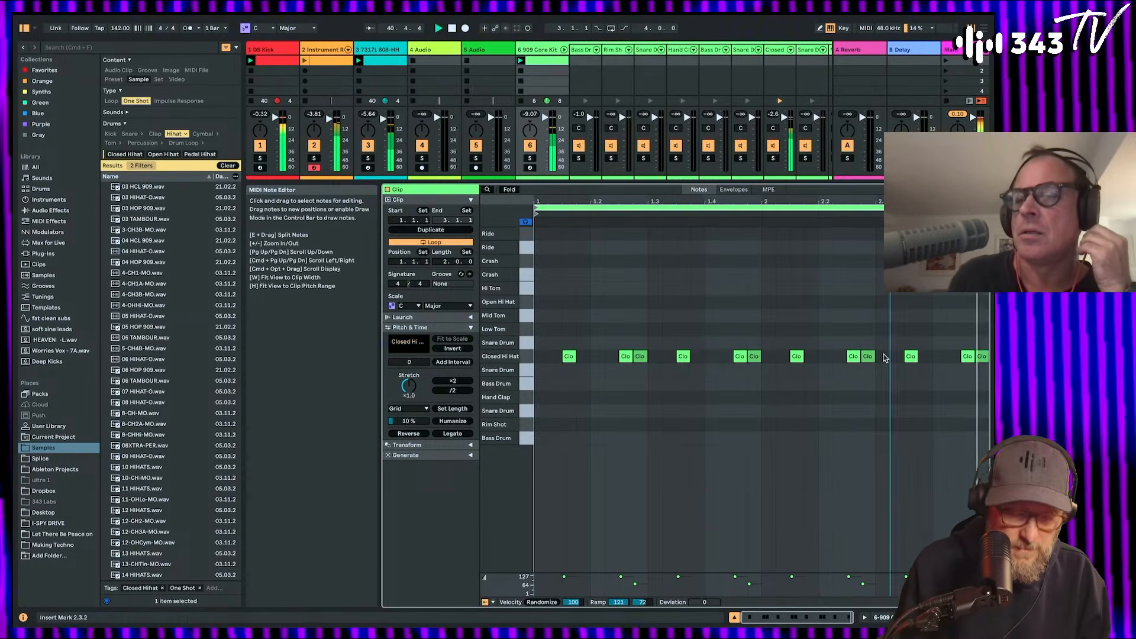
{"action": "double_click", "coordinate": [896, 356]}
{"action": "left_click_drag", "start_coordinate": [897, 355], "coordinate": [897, 369]}
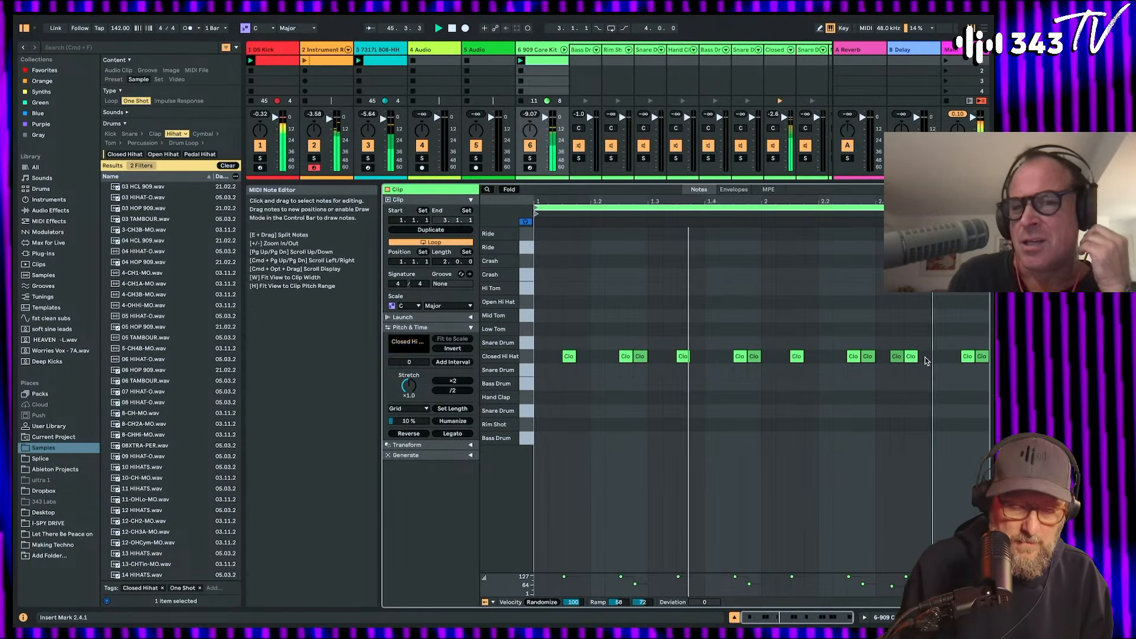
{"action": "double_click", "coordinate": [926, 359]}
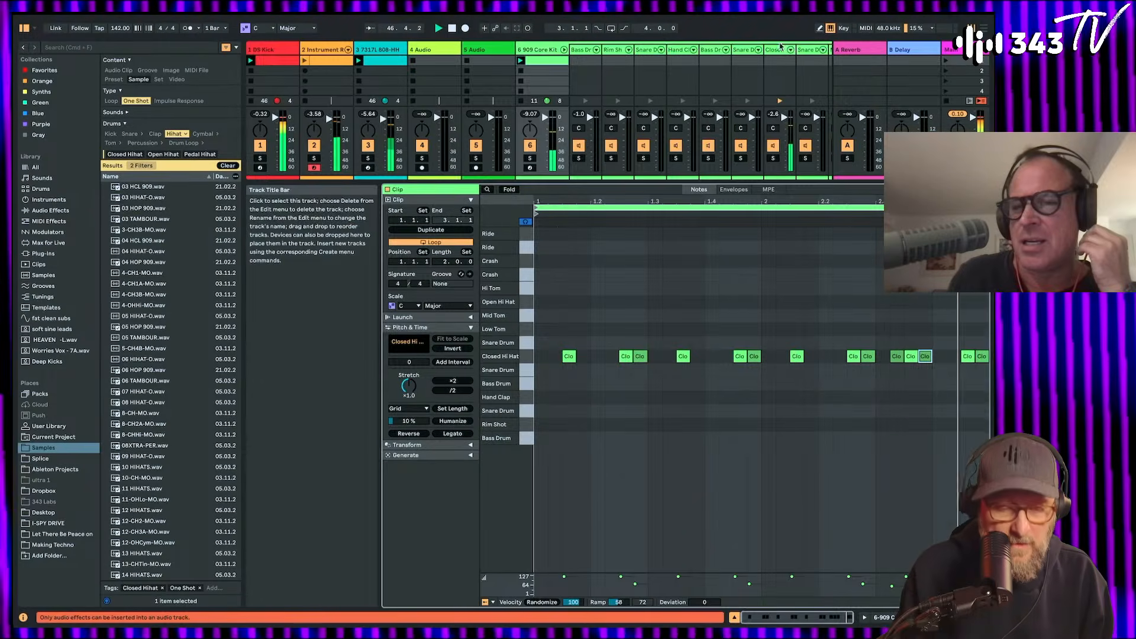
Step: Set the Closed Hi Hat chain's Decay to 423 ms and the 909 Core Kit track's volume to -7.08 dB
{"action": "left_click", "coordinate": [780, 47]}
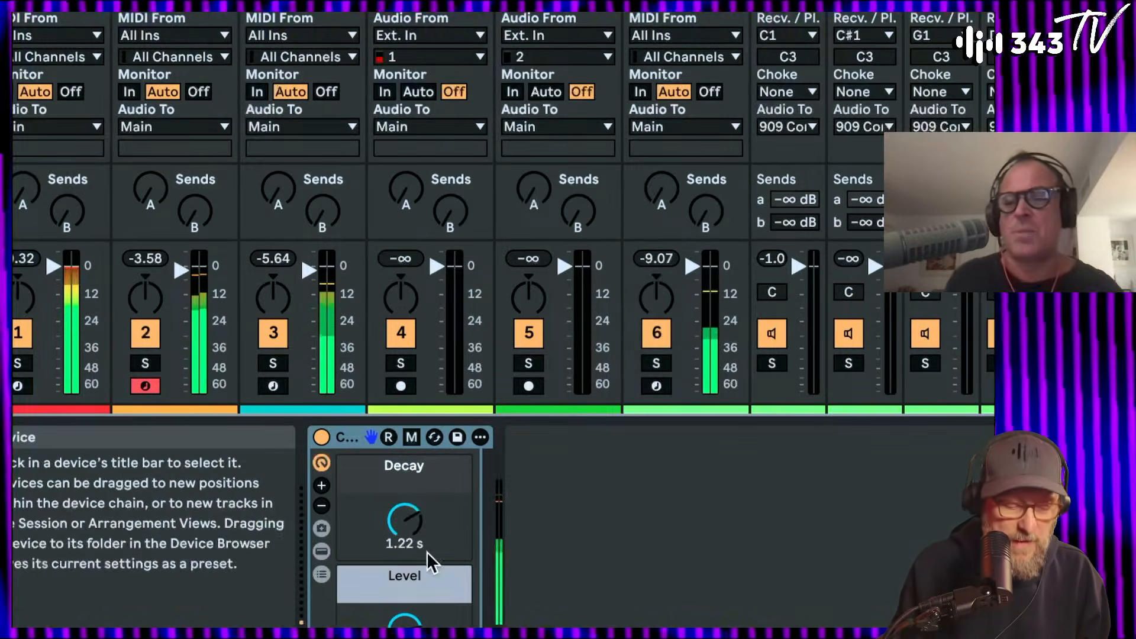
{"action": "left_click_drag", "start_coordinate": [426, 537], "coordinate": [425, 565]}
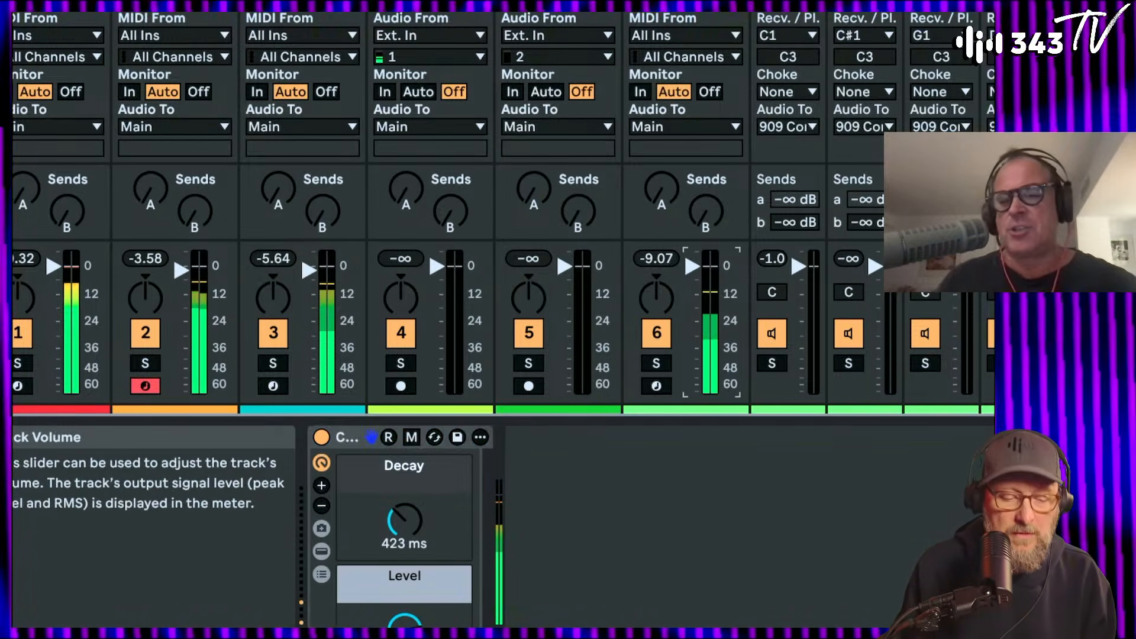
{"action": "left_click_drag", "start_coordinate": [682, 356], "coordinate": [682, 349]}
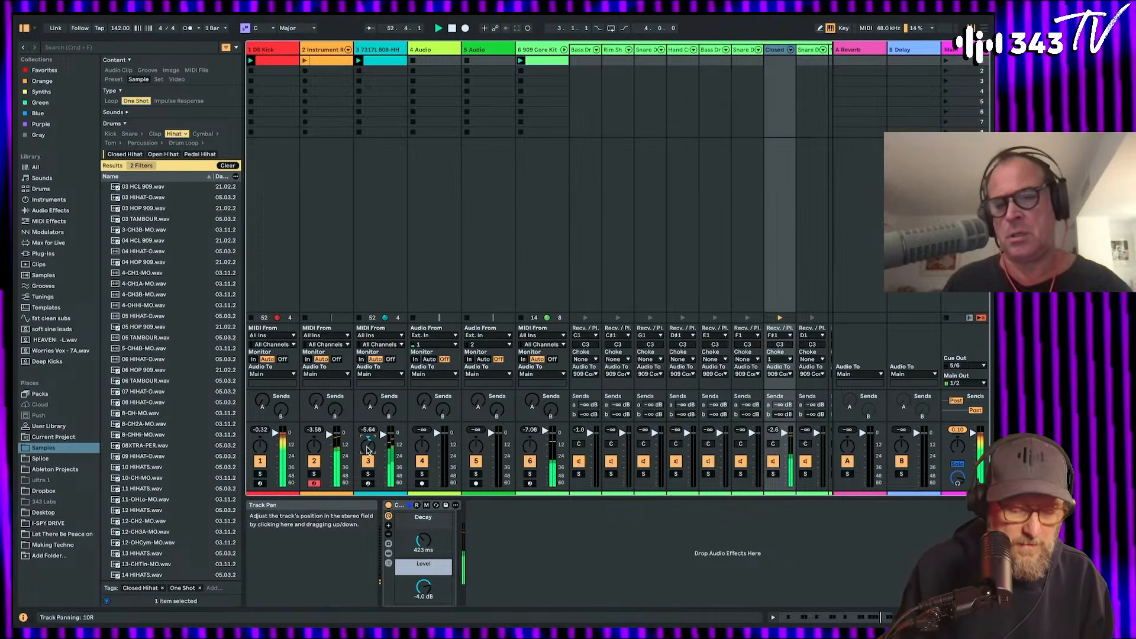
Step: Reopen the 909 clip and delete all the softer Closed Hi Hat notes, leaving only the off-beats
{"action": "double_click", "coordinate": [545, 61]}
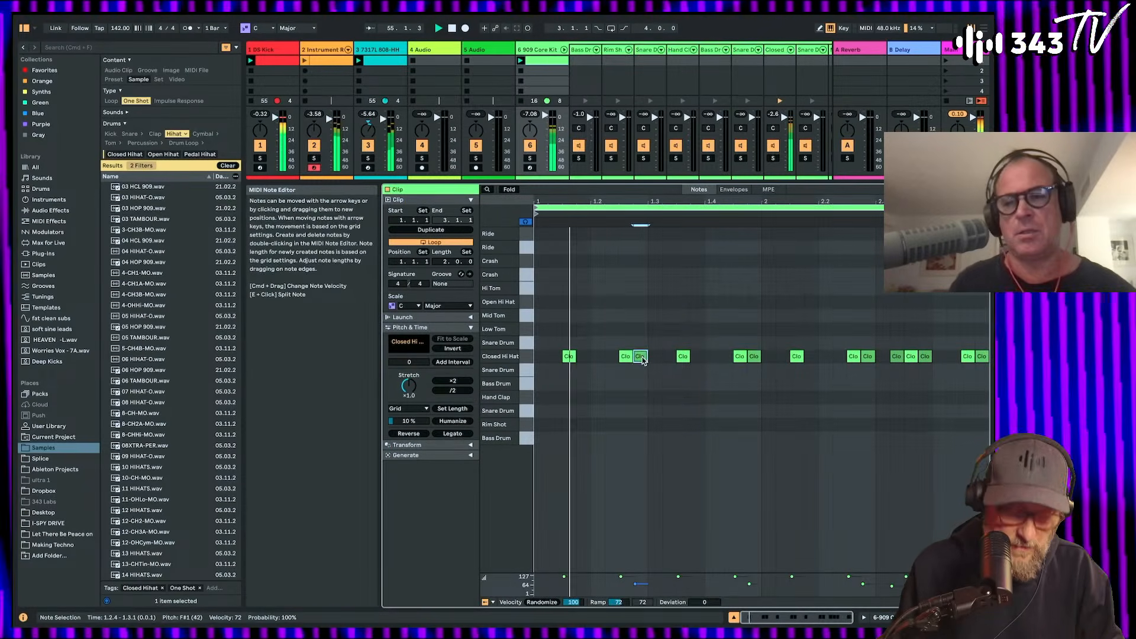
{"action": "double_click", "coordinate": [640, 357]}
{"action": "double_click", "coordinate": [754, 356]}
{"action": "double_click", "coordinate": [867, 356]}
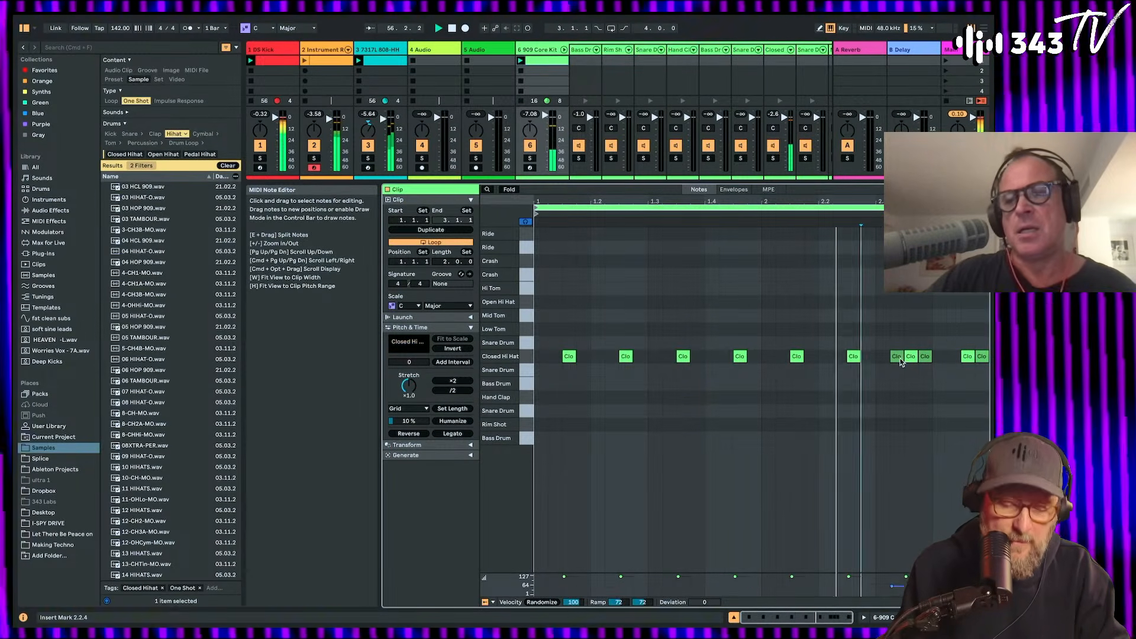
{"action": "double_click", "coordinate": [898, 357]}
{"action": "double_click", "coordinate": [925, 356]}
{"action": "double_click", "coordinate": [981, 358]}
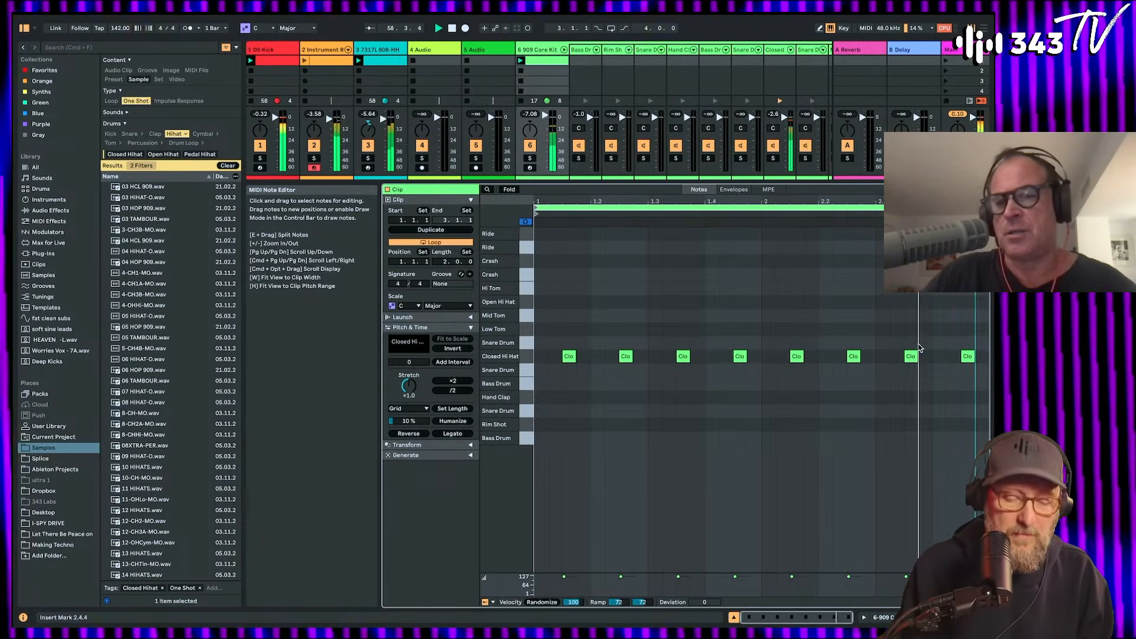
Step: Add a Closed Hi Hat note on 2.4.4 at velocity 110, and set its chain to 11L pan and -1.8 dB
{"action": "double_click", "coordinate": [982, 357]}
{"action": "left_click_drag", "start_coordinate": [982, 356], "coordinate": [982, 322]}
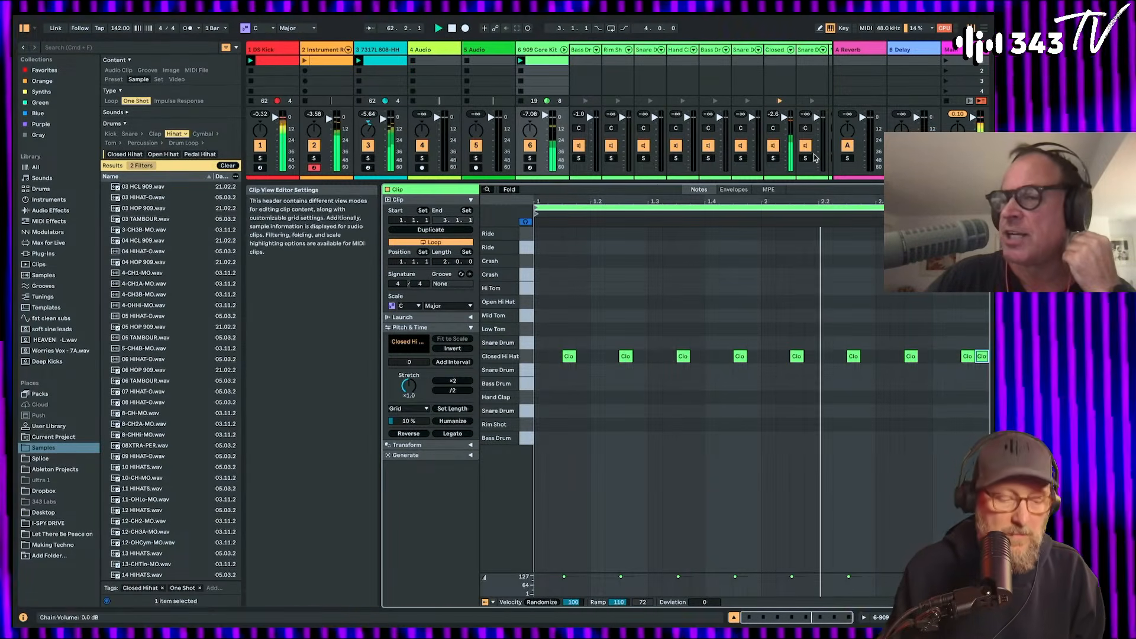
{"action": "left_click_drag", "start_coordinate": [773, 128], "coordinate": [784, 121]}
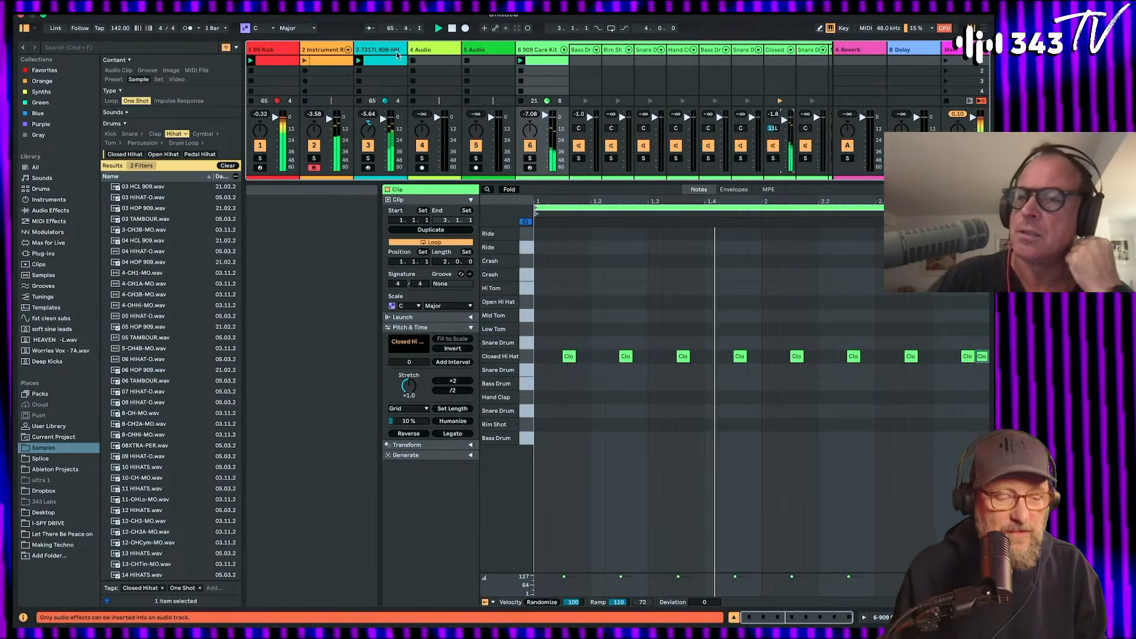
Step: Show the Instrument Rack track's devices, search the audio effects for "shift" and add Shifter to the end of its chain
{"action": "double_click", "coordinate": [369, 50]}
{"action": "left_click", "coordinate": [339, 49]}
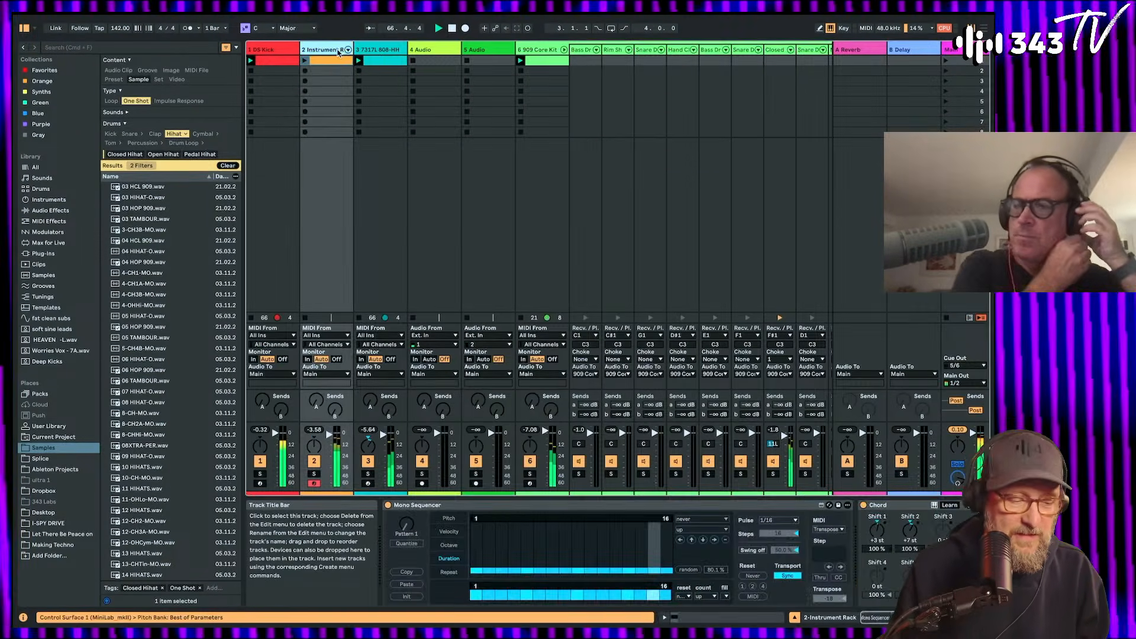
{"action": "scroll", "coordinate": [770, 532], "scroll_direction": "right", "scroll_amount": 5}
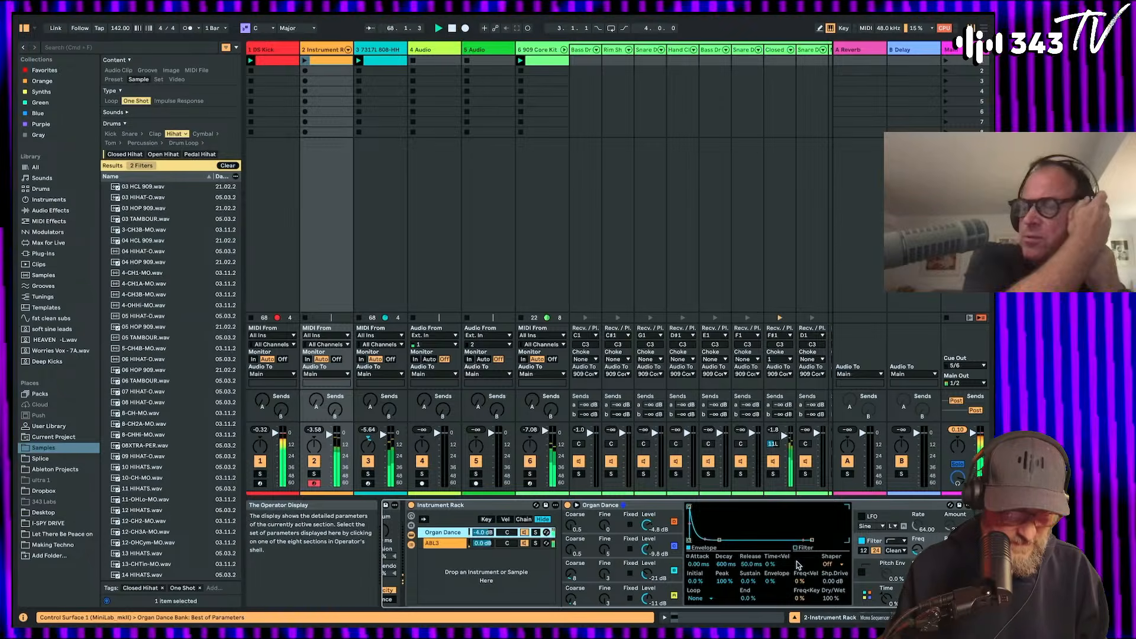
{"action": "left_click", "coordinate": [51, 210]}
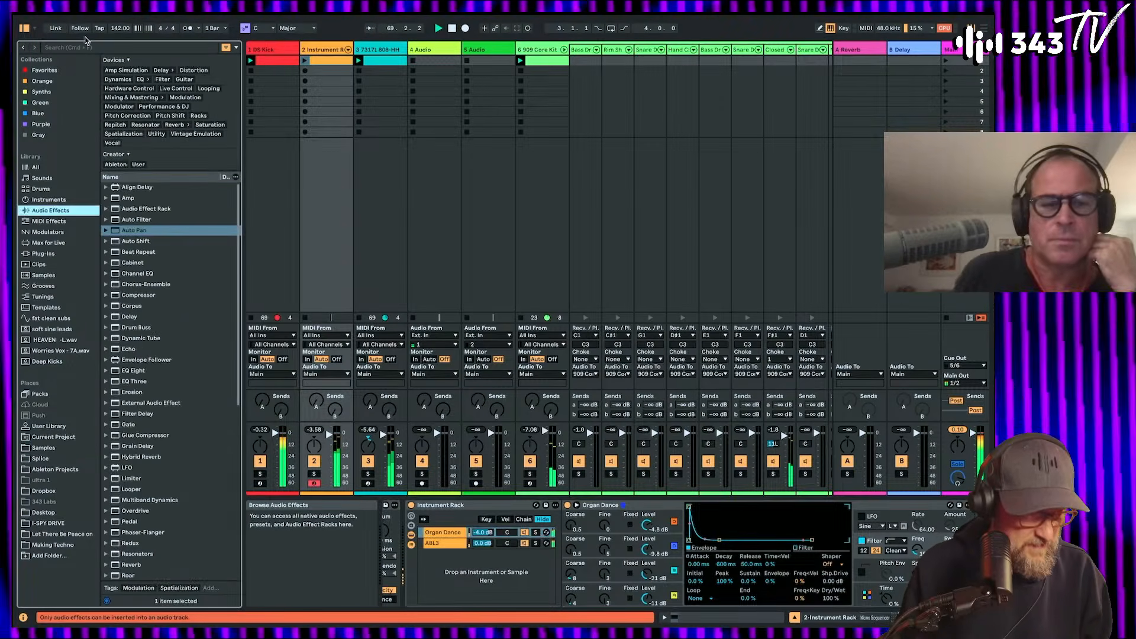
{"action": "left_click", "coordinate": [85, 47]}
{"action": "type", "text": "shift"}
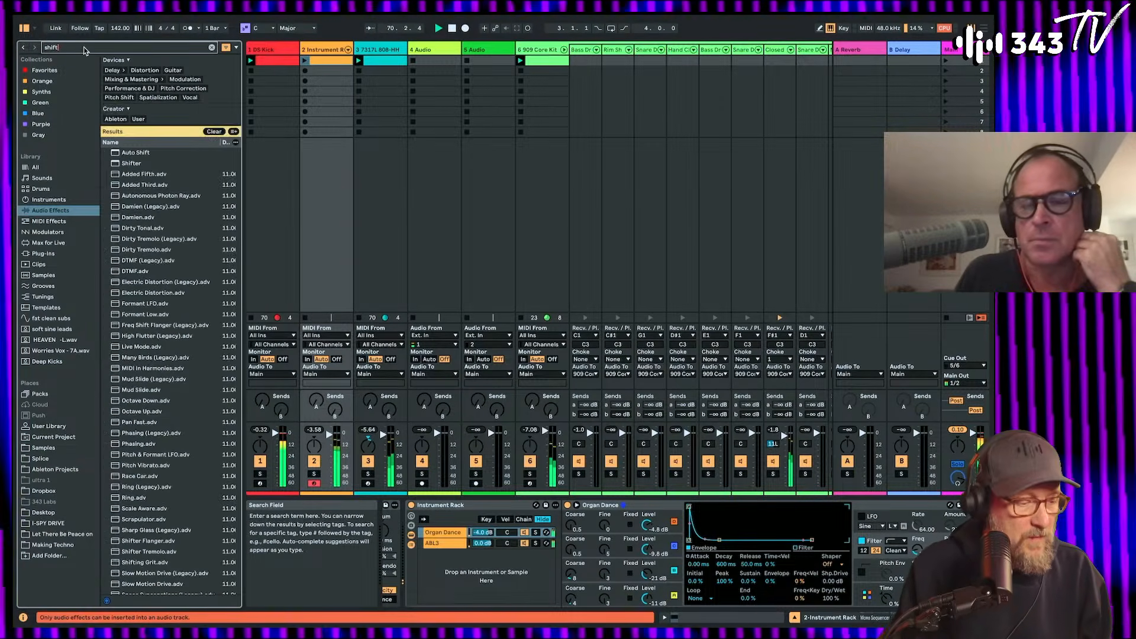
{"action": "double_click", "coordinate": [116, 163]}
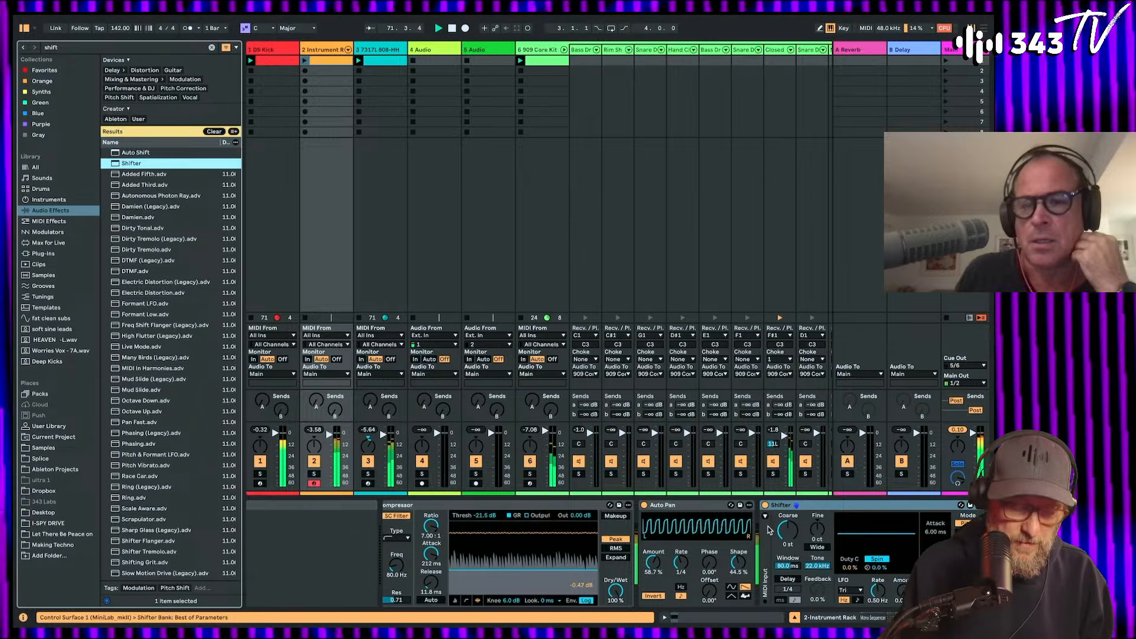
Step: Switch the Shifter to frequency mode, turn on Wide and raise its spread
{"action": "left_click", "coordinate": [968, 532]}
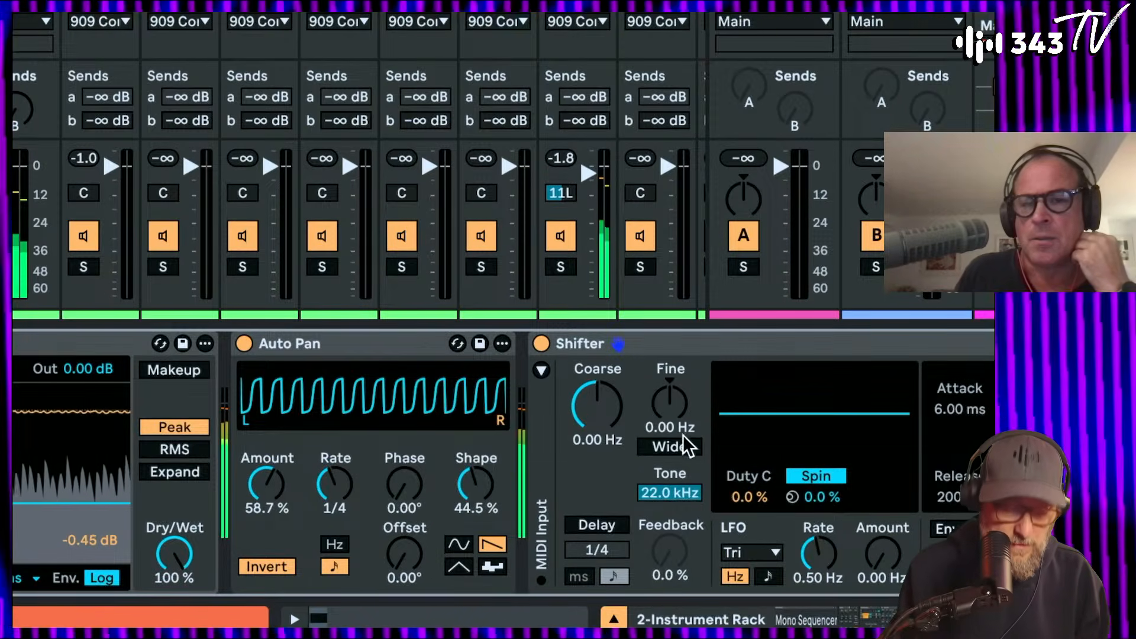
{"action": "left_click", "coordinate": [677, 484]}
{"action": "left_click_drag", "start_coordinate": [678, 451], "coordinate": [680, 411]}
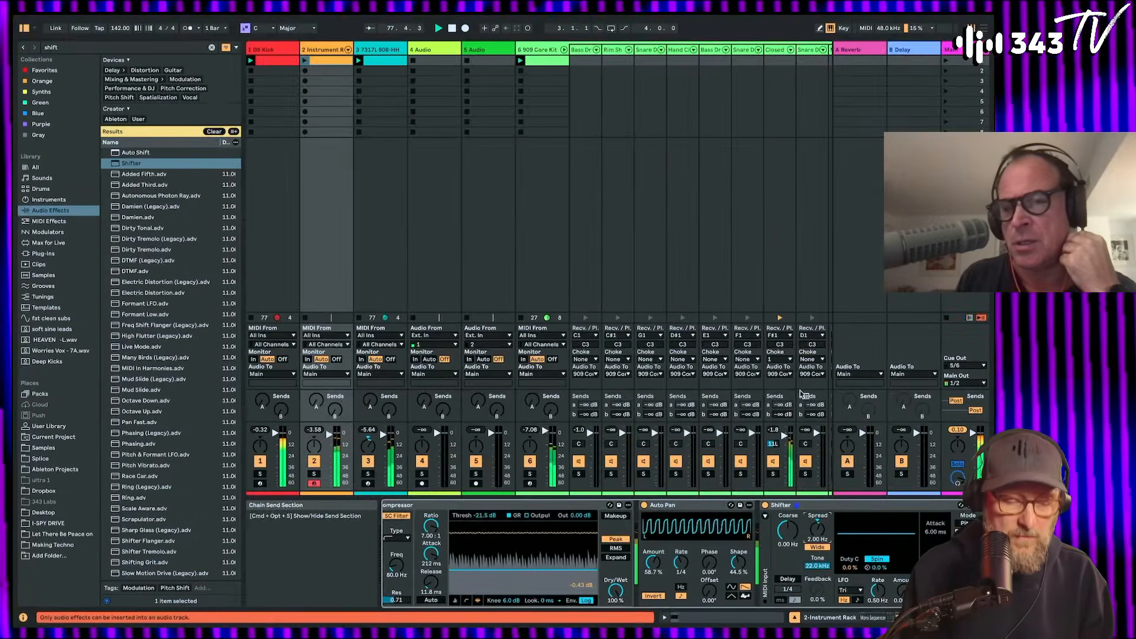
Step: Set the Closed Hi Hat chain's Decay to 3.00 s and add a Saturator with 22 dB Drive and -11 dB Output
{"action": "left_click", "coordinate": [775, 50]}
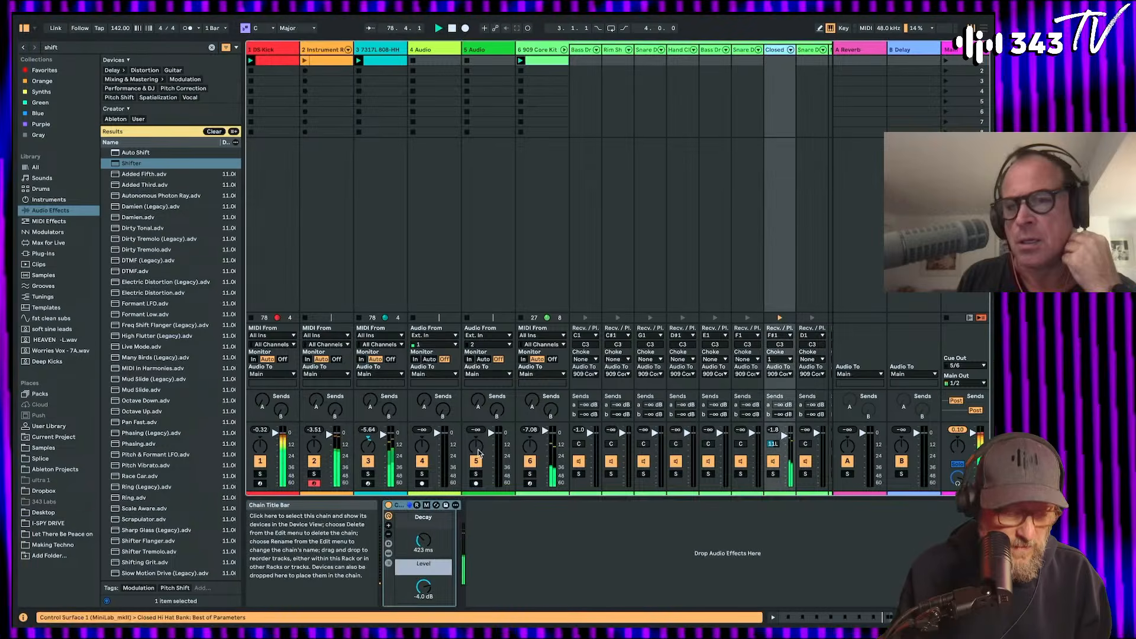
{"action": "left_click_drag", "start_coordinate": [434, 553], "coordinate": [423, 540]}
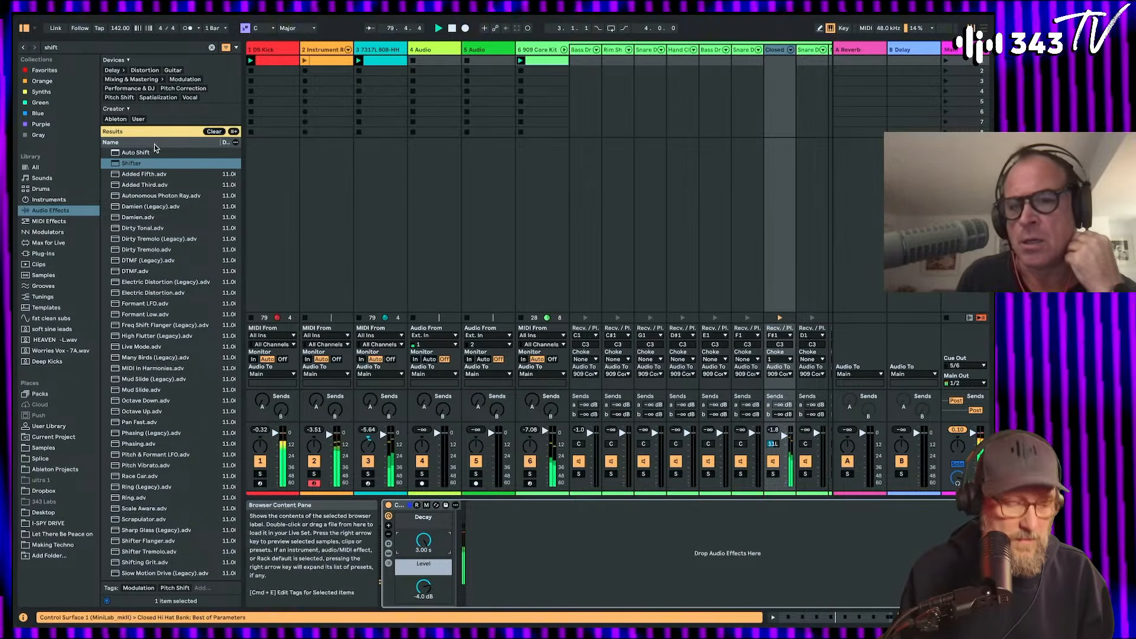
{"action": "left_click", "coordinate": [212, 47]}
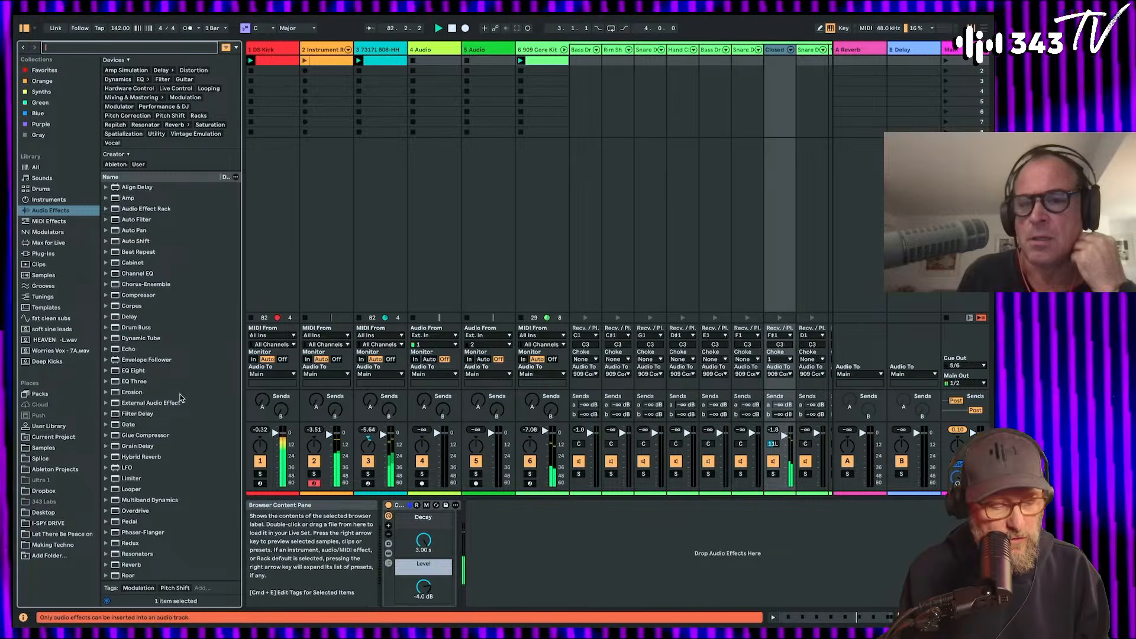
{"action": "scroll", "coordinate": [177, 393], "scroll_direction": "down", "scroll_amount": 6}
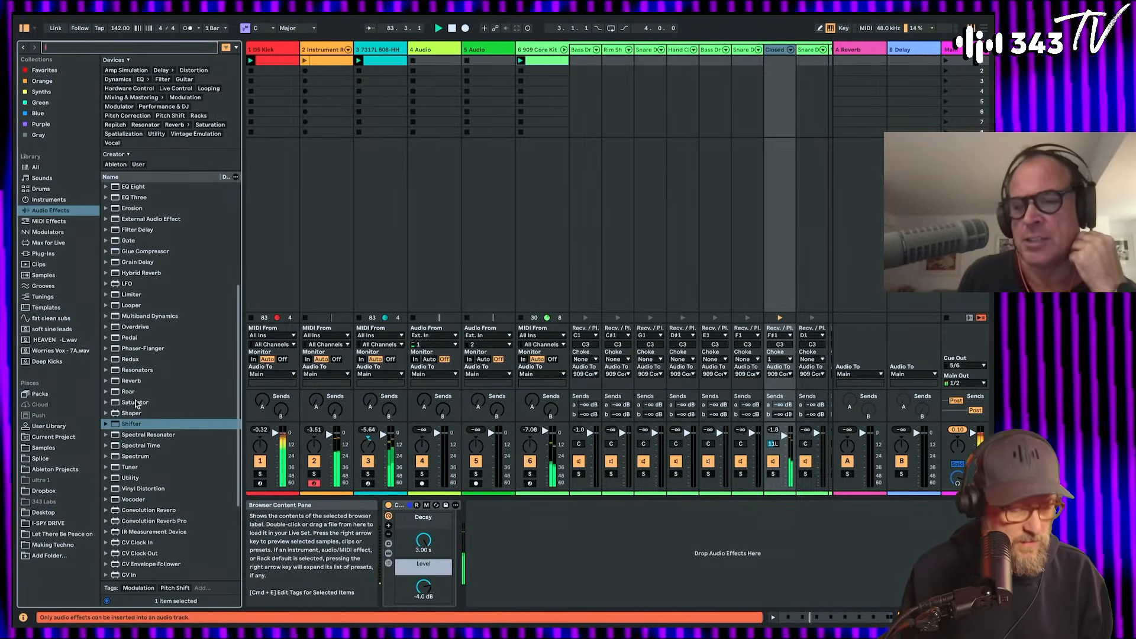
{"action": "double_click", "coordinate": [136, 403]}
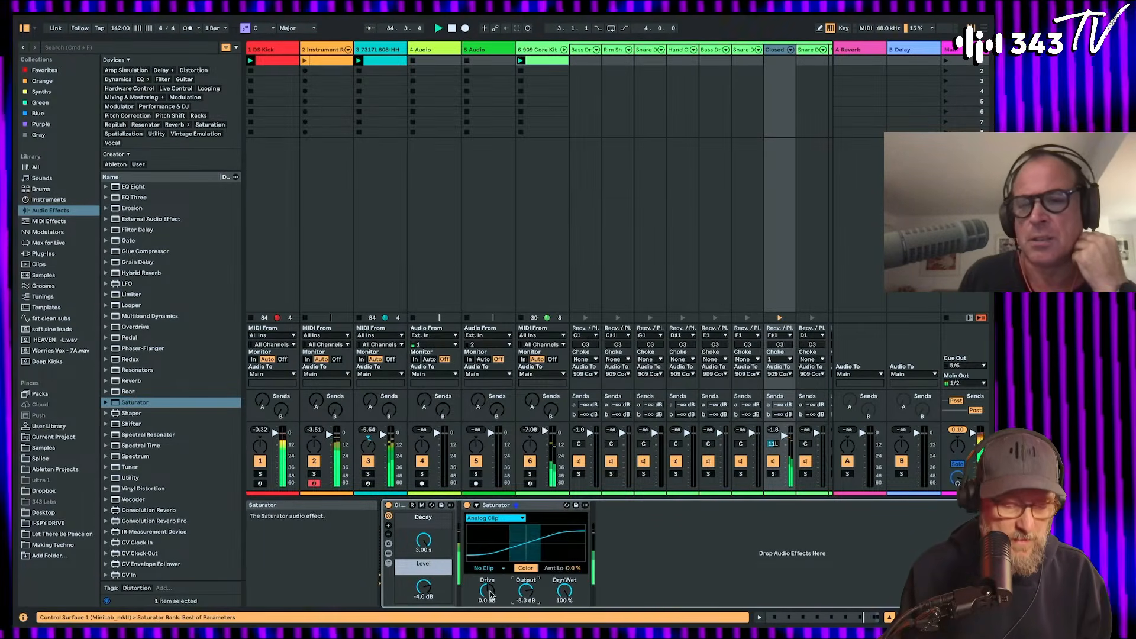
{"action": "left_click_drag", "start_coordinate": [490, 594], "coordinate": [490, 562]}
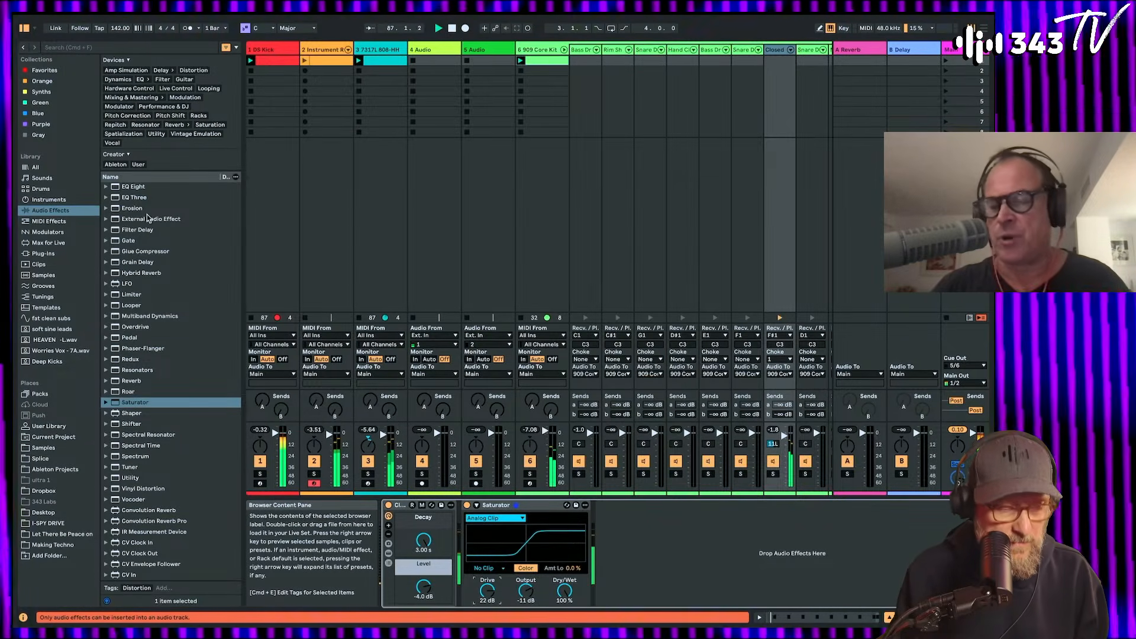
Step: Add EQ Eight to the Closed Hi Hat chain with a low cut near 1 kHz and a -2.60 dB dip at 6.25 kHz
{"action": "double_click", "coordinate": [133, 186]}
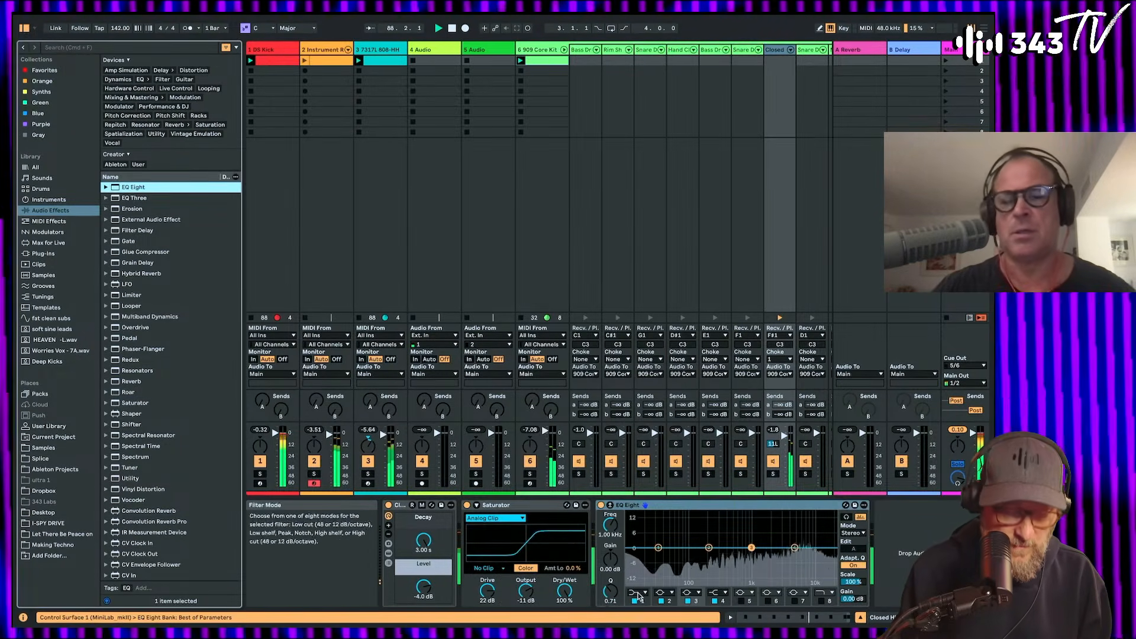
{"action": "left_click", "coordinate": [639, 593]}
{"action": "left_click", "coordinate": [640, 594]}
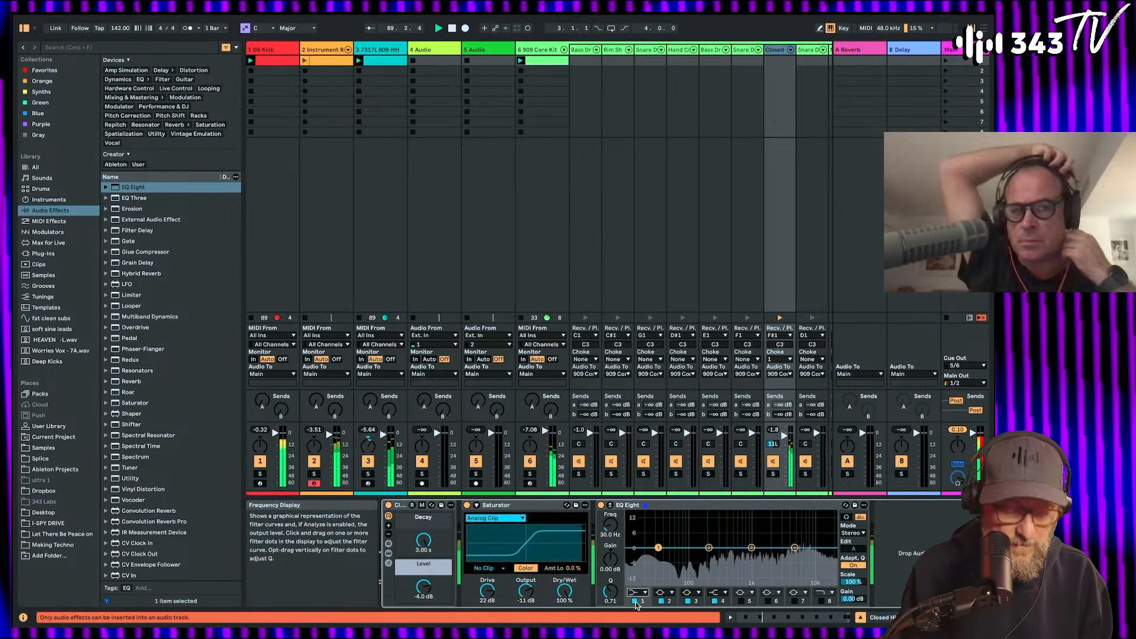
{"action": "left_click", "coordinate": [636, 533]}
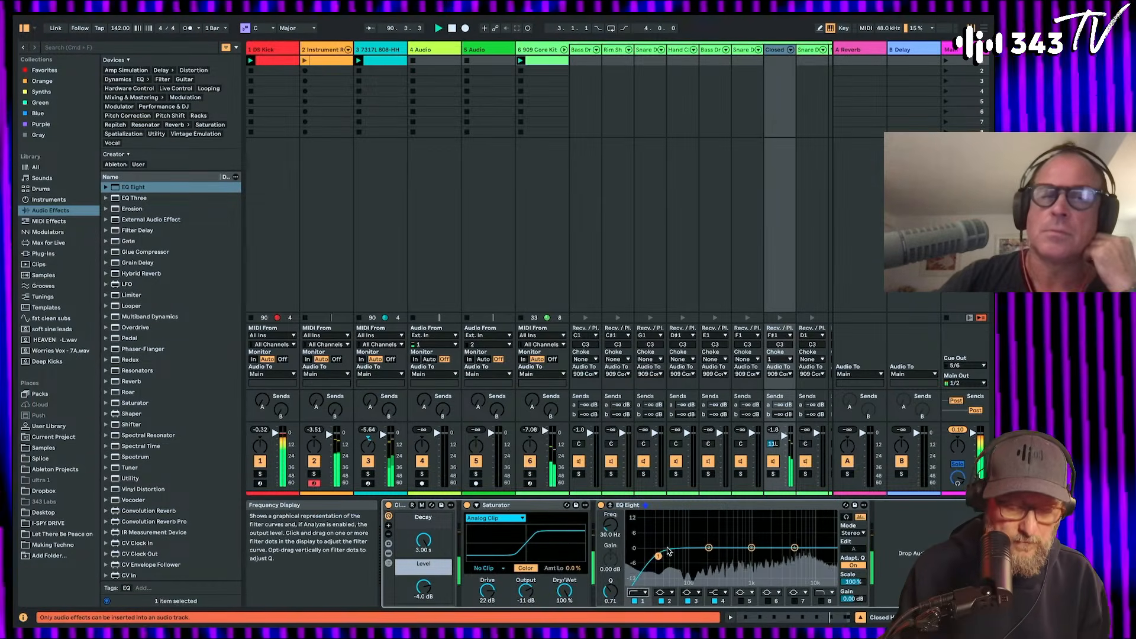
{"action": "left_click_drag", "start_coordinate": [740, 557], "coordinate": [749, 560]}
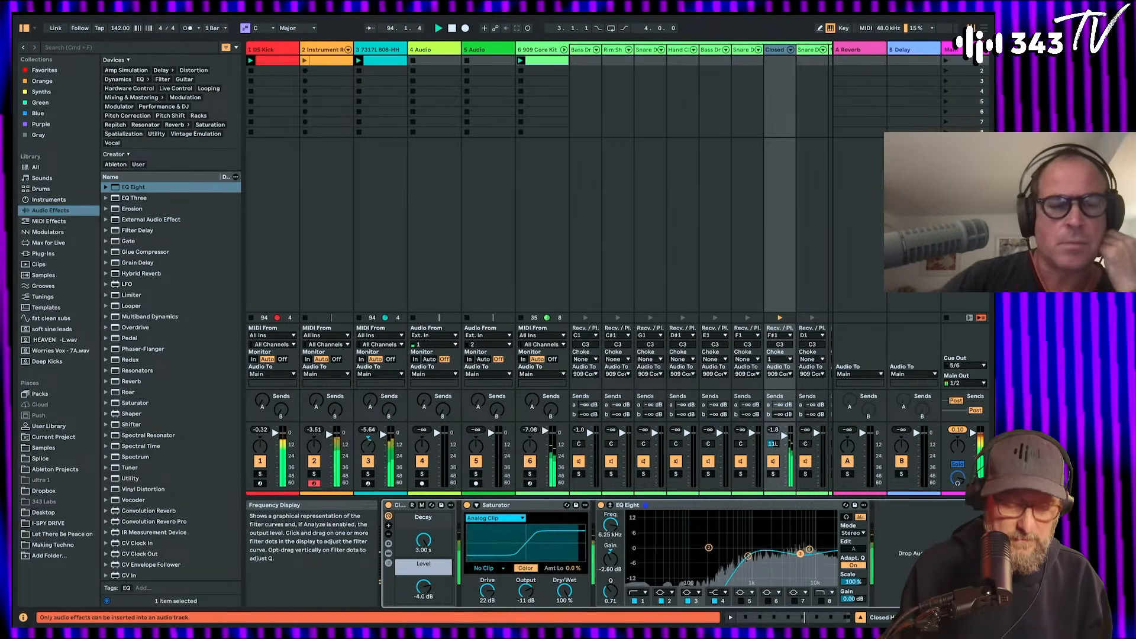
Step: Toggle the eighth EQ Eight filter on the closed hi-hat and shorten the hi-hat's decay to 1.09 s
{"action": "left_click", "coordinate": [824, 602]}
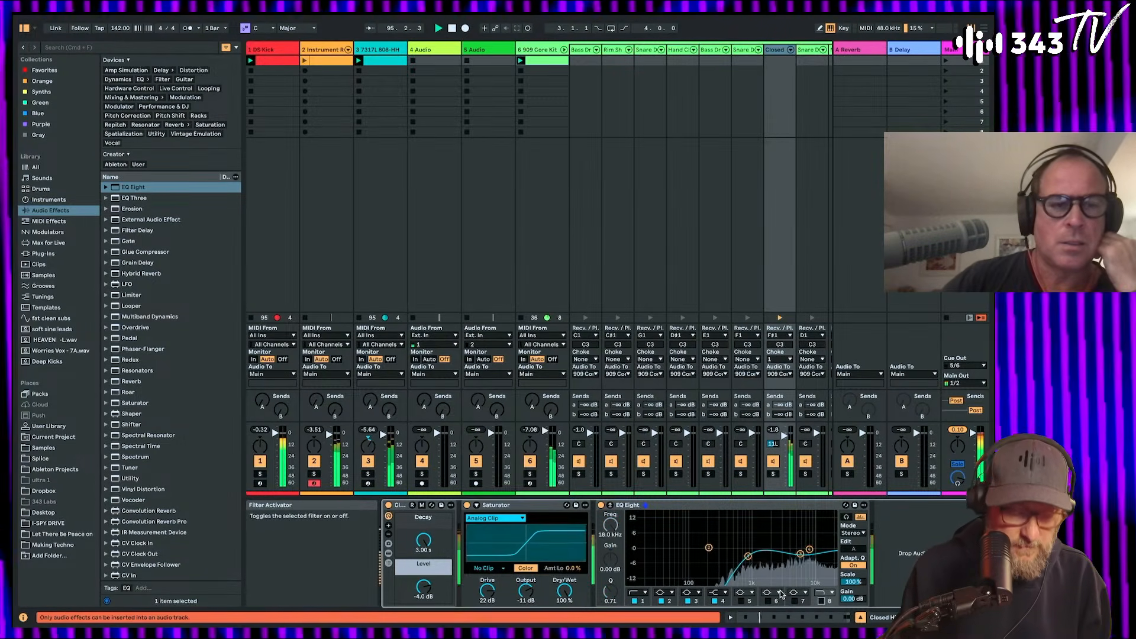
{"action": "left_click_drag", "start_coordinate": [423, 539], "coordinate": [424, 558]}
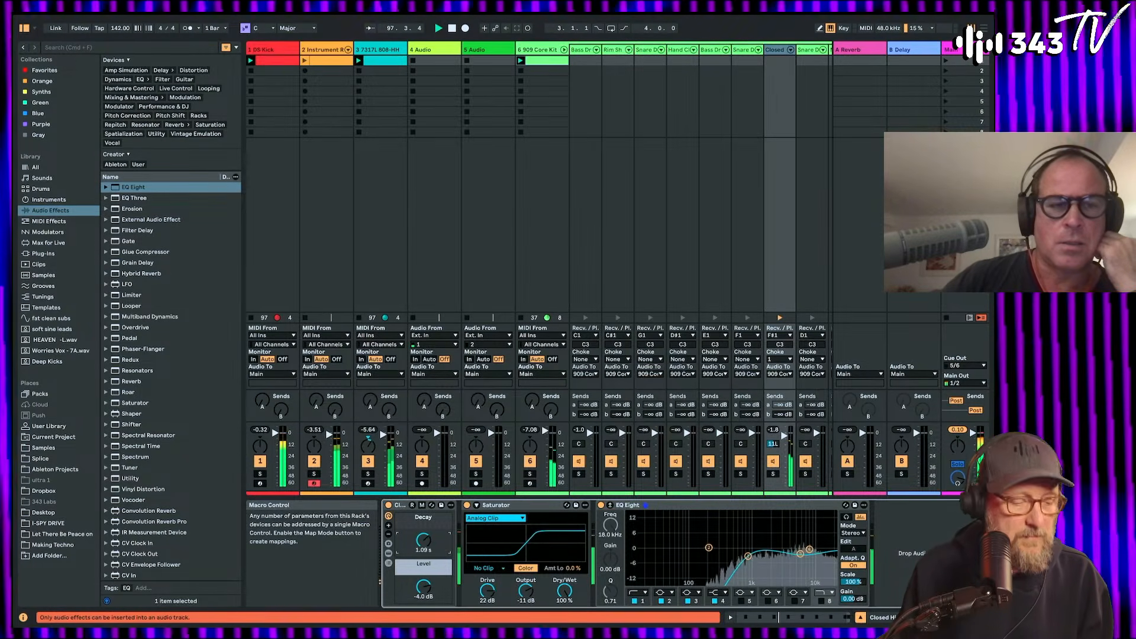
Step: Add a Reverb to the closed hi-hat, enable its Lo Cut and Hi Cut, and set the input filter to about 3.49 kHz with width 5.96
{"action": "double_click", "coordinate": [132, 381]}
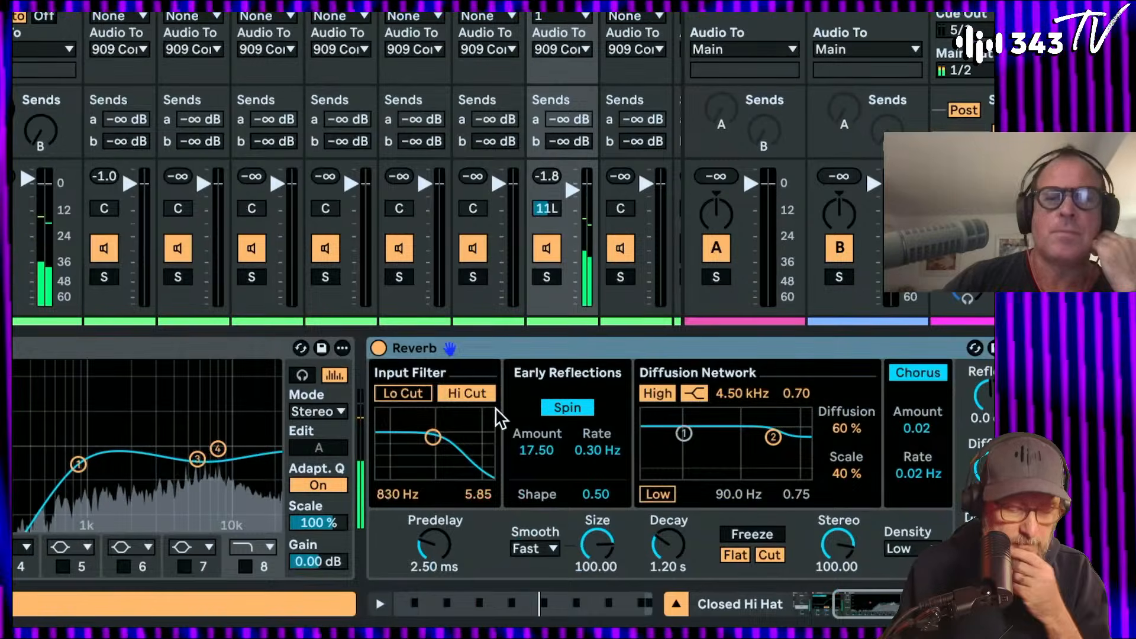
{"action": "left_click", "coordinate": [468, 395]}
{"action": "left_click", "coordinate": [473, 396]}
{"action": "left_click", "coordinate": [403, 393]}
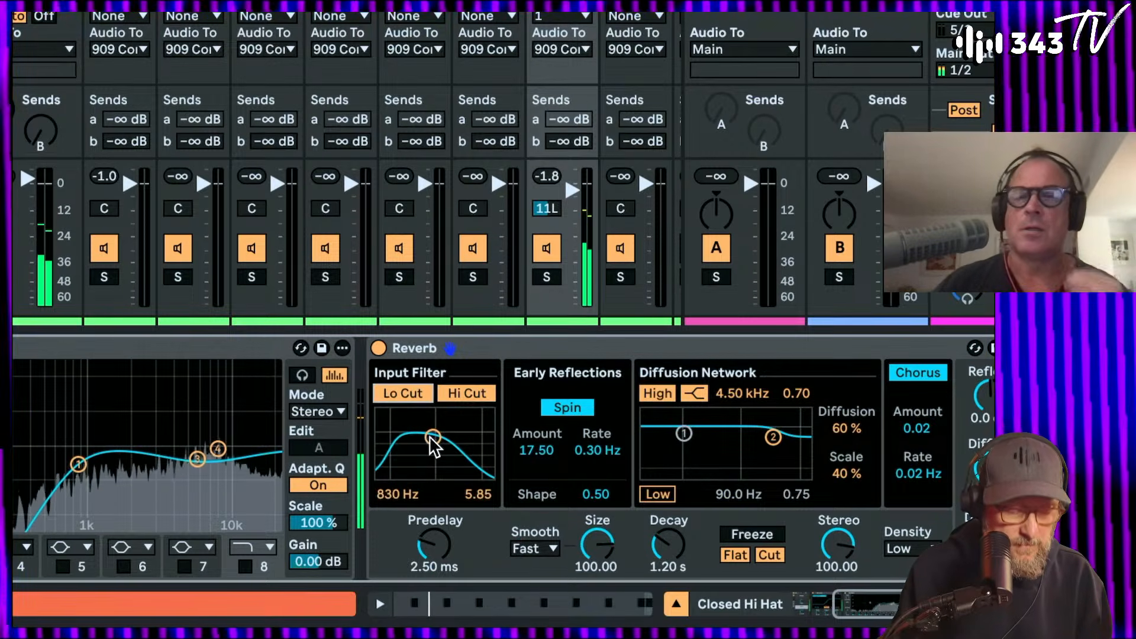
{"action": "left_click_drag", "start_coordinate": [433, 437], "coordinate": [458, 436]}
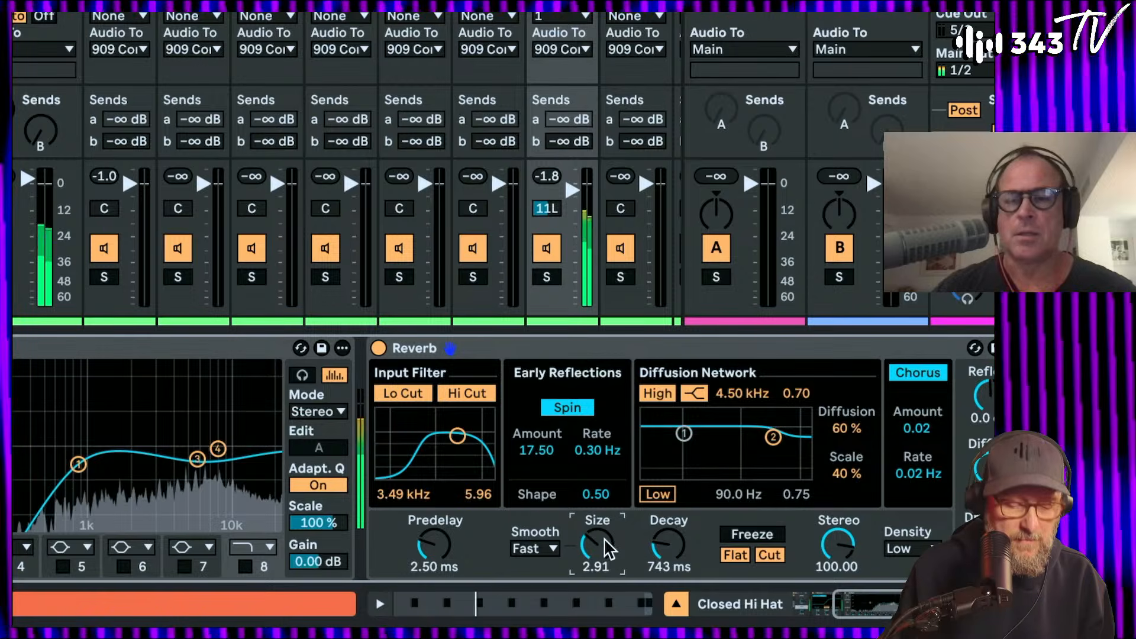
Step: Set the reverb's high diffusion filter to about 954 Hz and 0.20, and compare the hi-hat with the reverb bypassed
{"action": "left_click_drag", "start_coordinate": [780, 434], "coordinate": [759, 458]}
{"action": "left_click_drag", "start_coordinate": [797, 394], "coordinate": [738, 409]}
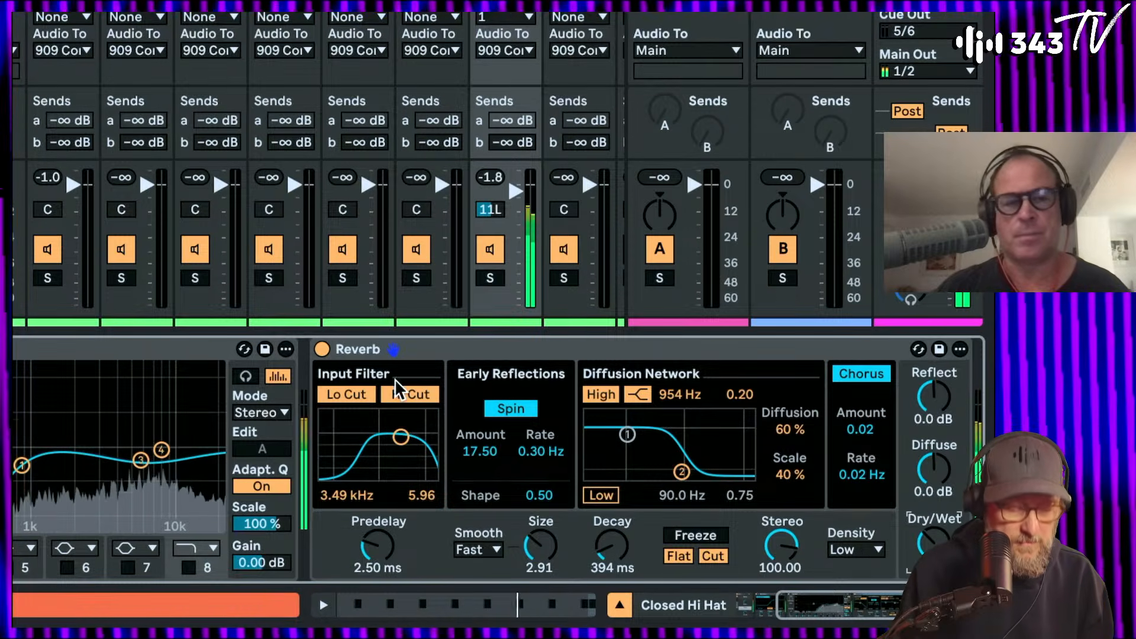
{"action": "left_click", "coordinate": [323, 349]}
{"action": "left_click", "coordinate": [323, 349]}
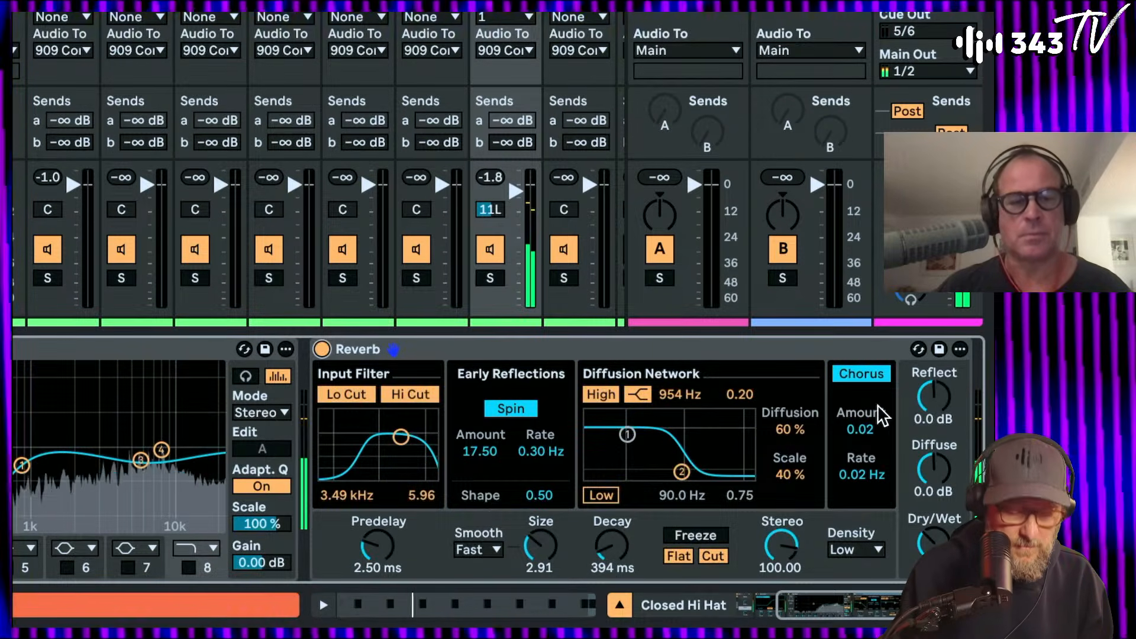
Step: Refine the reverb's input filter to 5.89 kHz, width 5.36, and high diffusion filter to 651 Hz, 0.35, and compare with the reverb bypassed
{"action": "left_click_drag", "start_coordinate": [399, 438], "coordinate": [411, 441]}
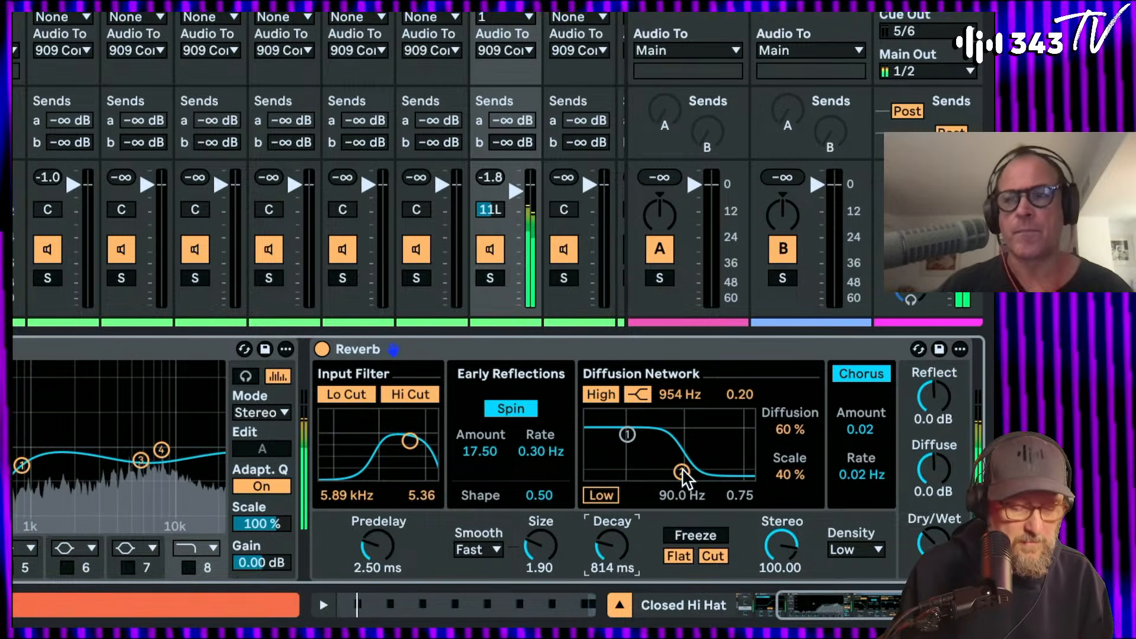
{"action": "mouse_move", "coordinate": [682, 474]}
{"action": "left_mouse_down"}
{"action": "mouse_move", "coordinate": [707, 471]}
{"action": "mouse_move", "coordinate": [673, 468]}
{"action": "left_mouse_up"}
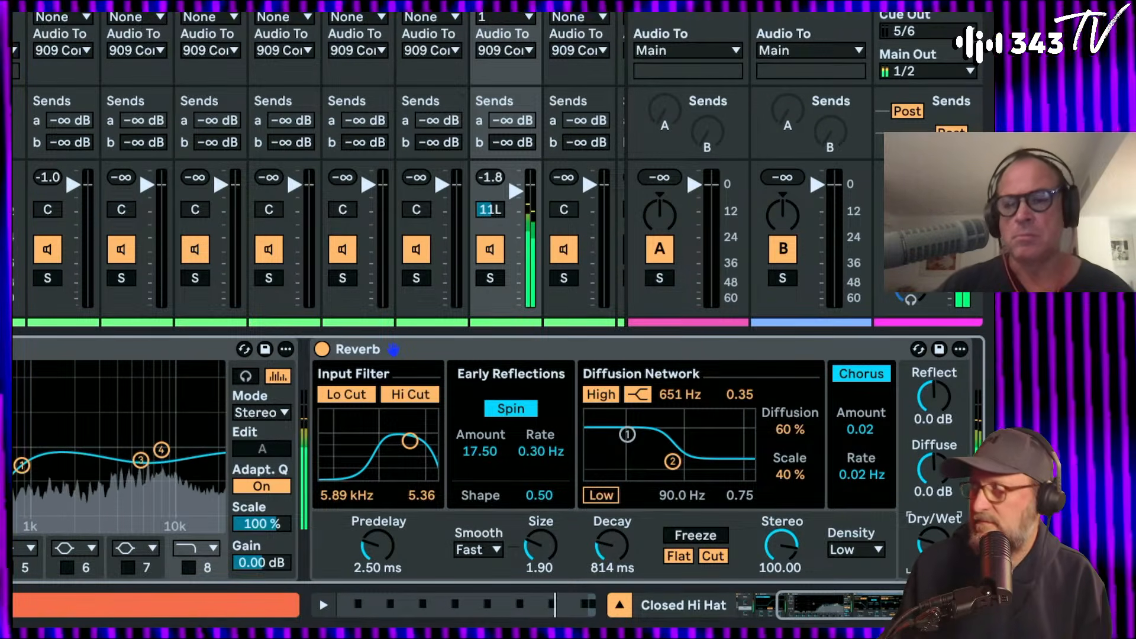
{"action": "left_click", "coordinate": [322, 350]}
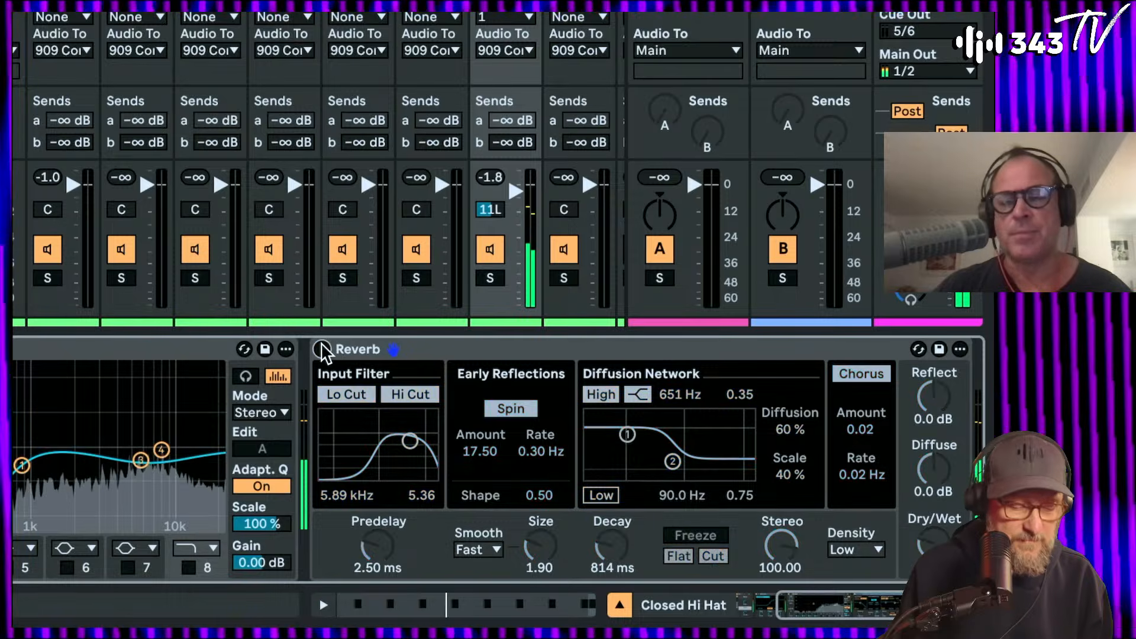
{"action": "left_click", "coordinate": [322, 350]}
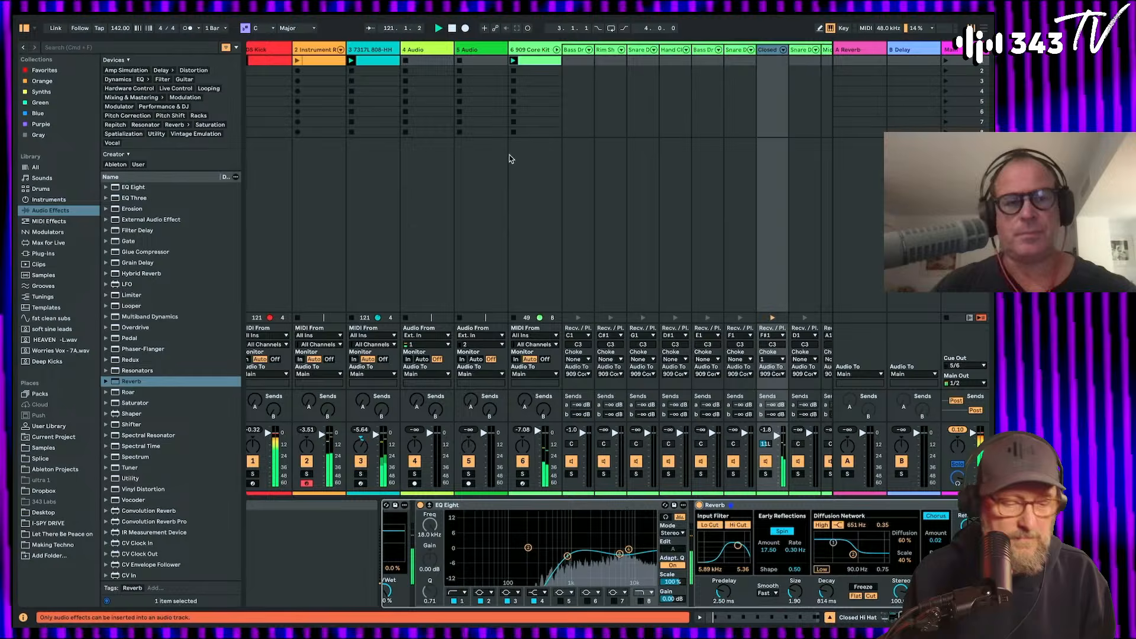
Step: Collapse the drum pad chains of the 909 Core Kit track
{"action": "left_click", "coordinate": [556, 50]}
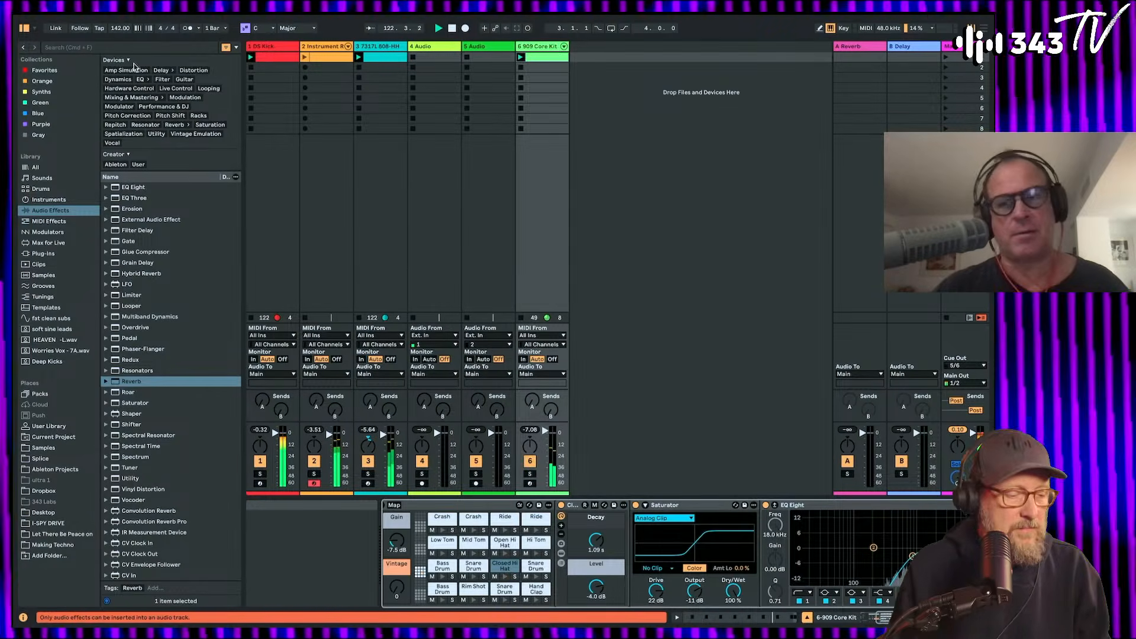
{"action": "left_click", "coordinate": [60, 50]}
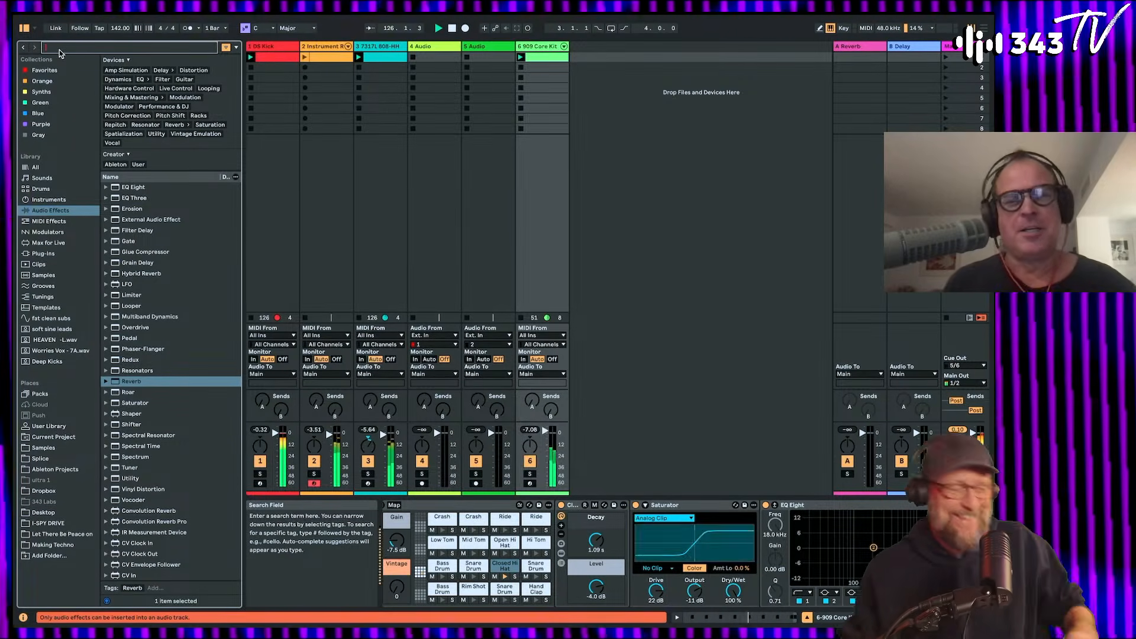
{"action": "type", "text": "clap"}
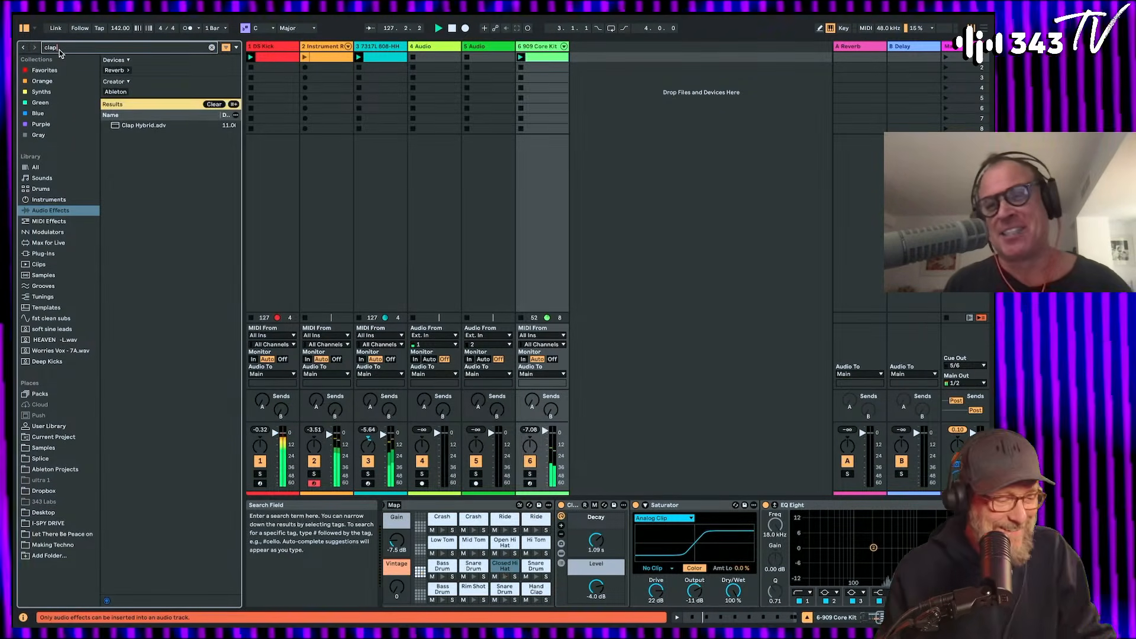
{"action": "left_click", "coordinate": [56, 232]}
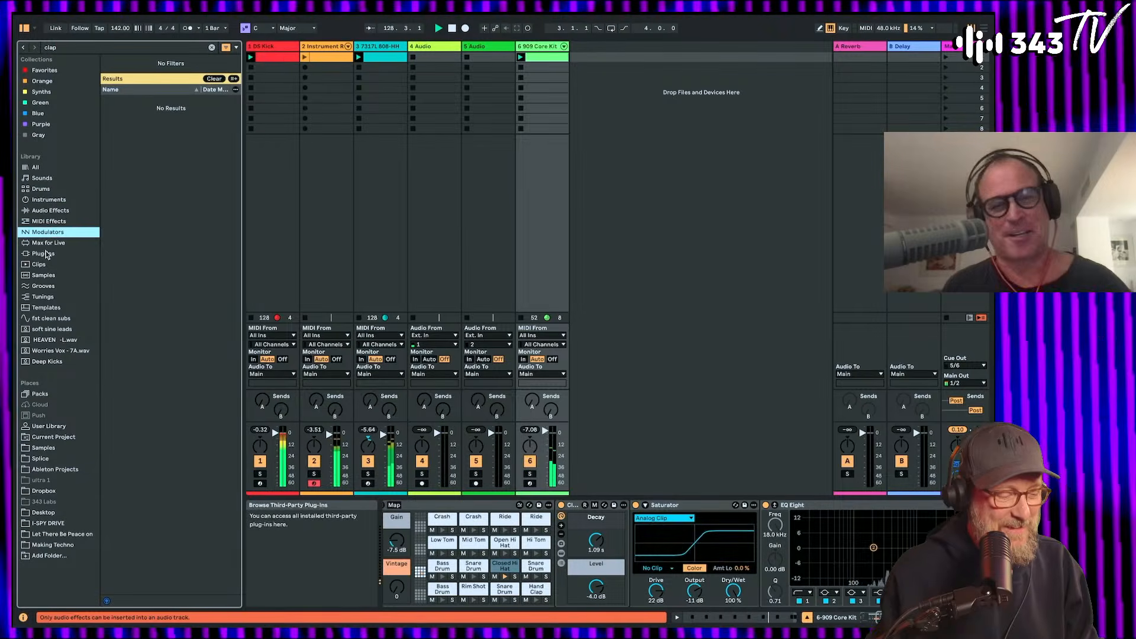
{"action": "left_click", "coordinate": [59, 212]}
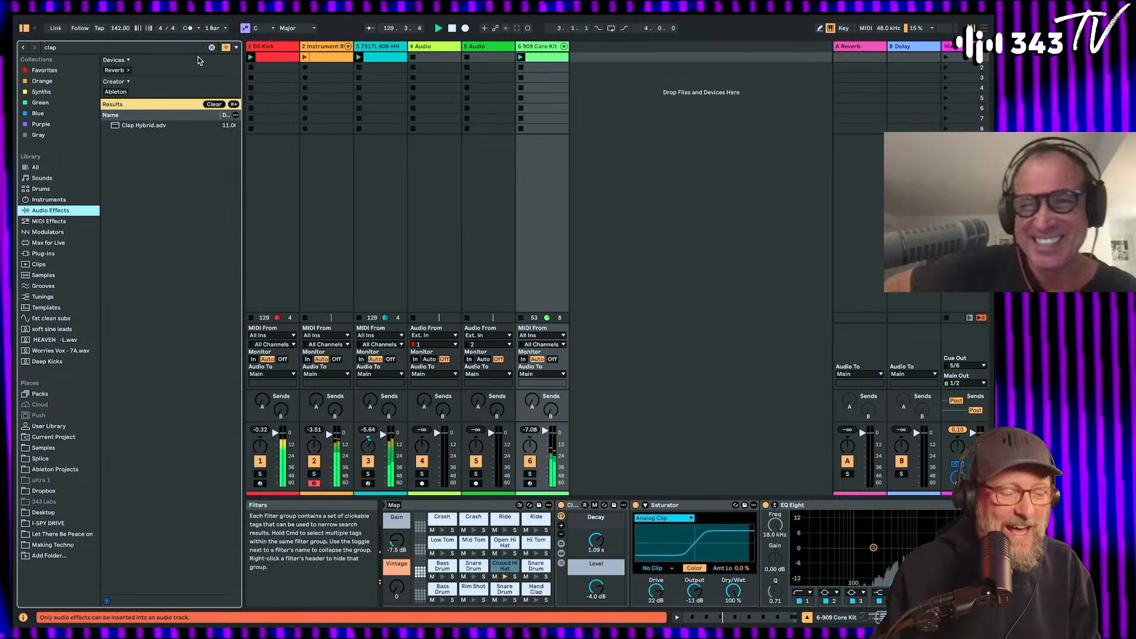
{"action": "left_click", "coordinate": [214, 104]}
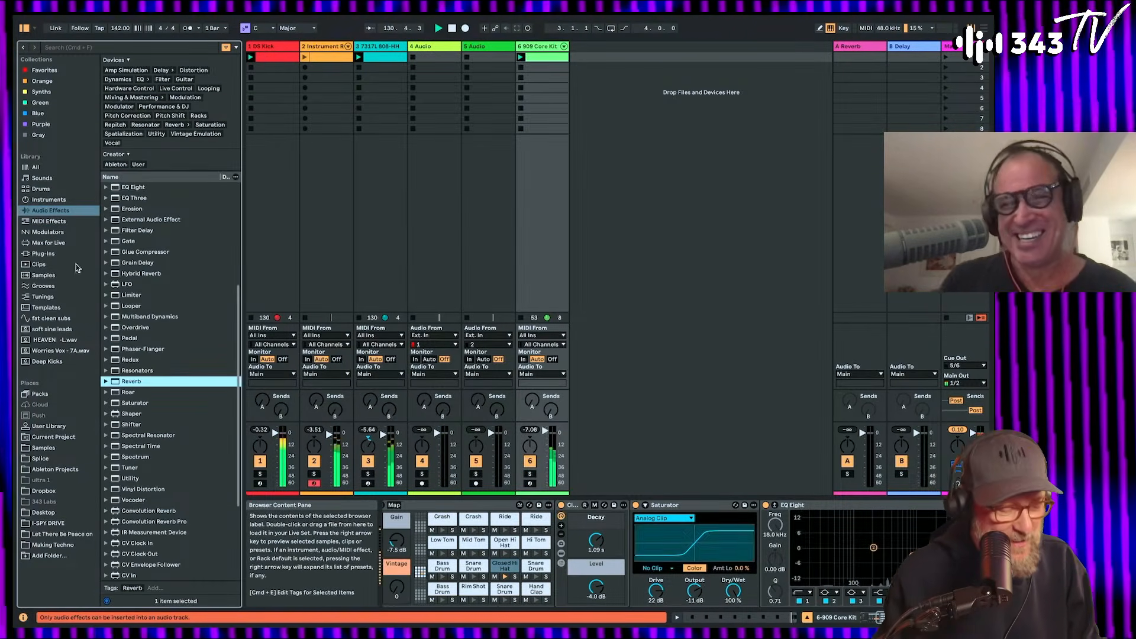
{"action": "left_click", "coordinate": [48, 201]}
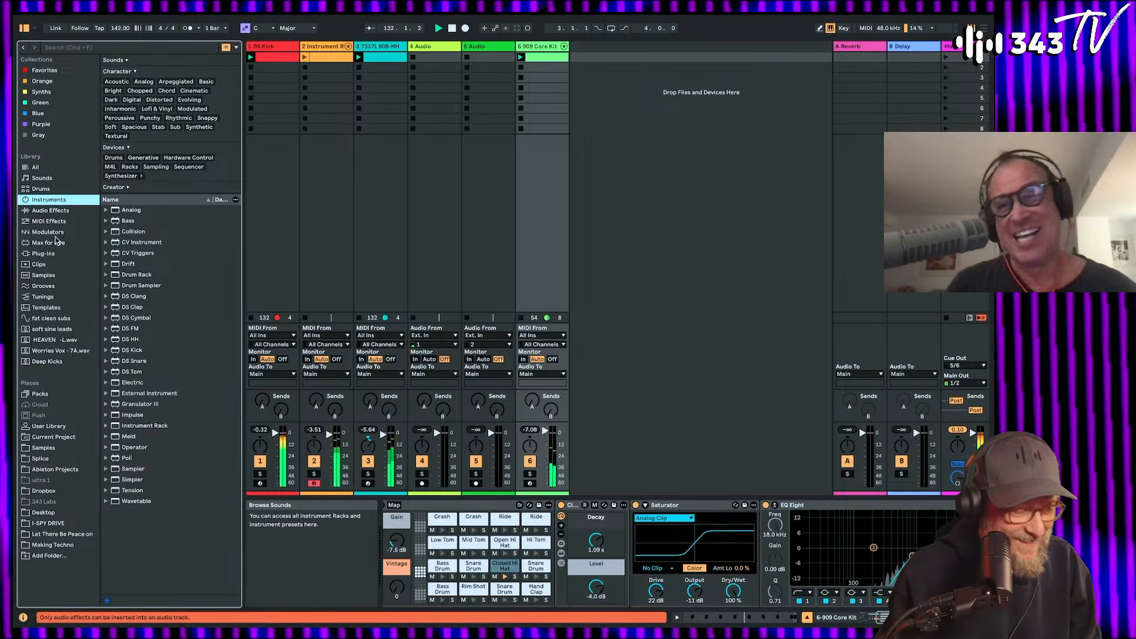
{"action": "left_click", "coordinate": [49, 266]}
{"action": "left_click", "coordinate": [115, 48]}
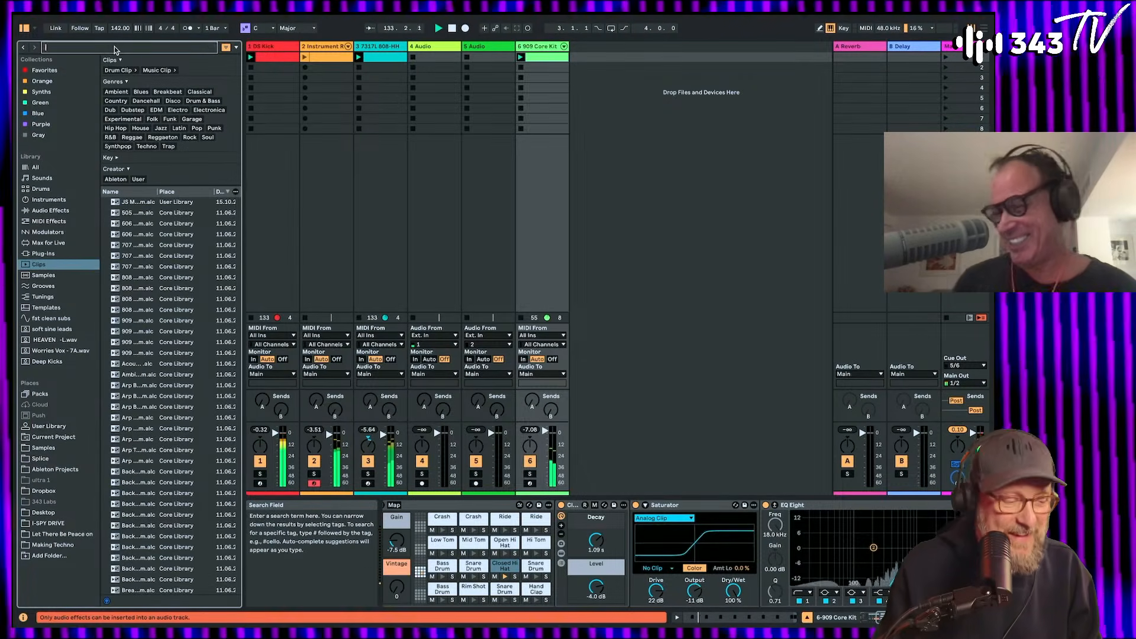
{"action": "type", "text": "clap"}
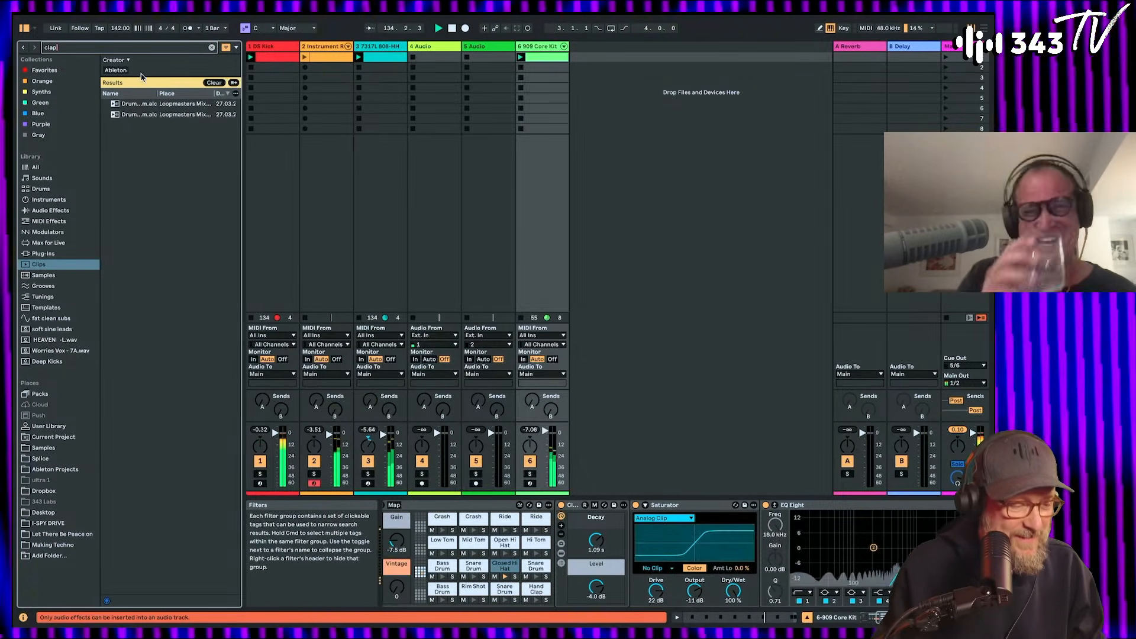
{"action": "left_click", "coordinate": [217, 83]}
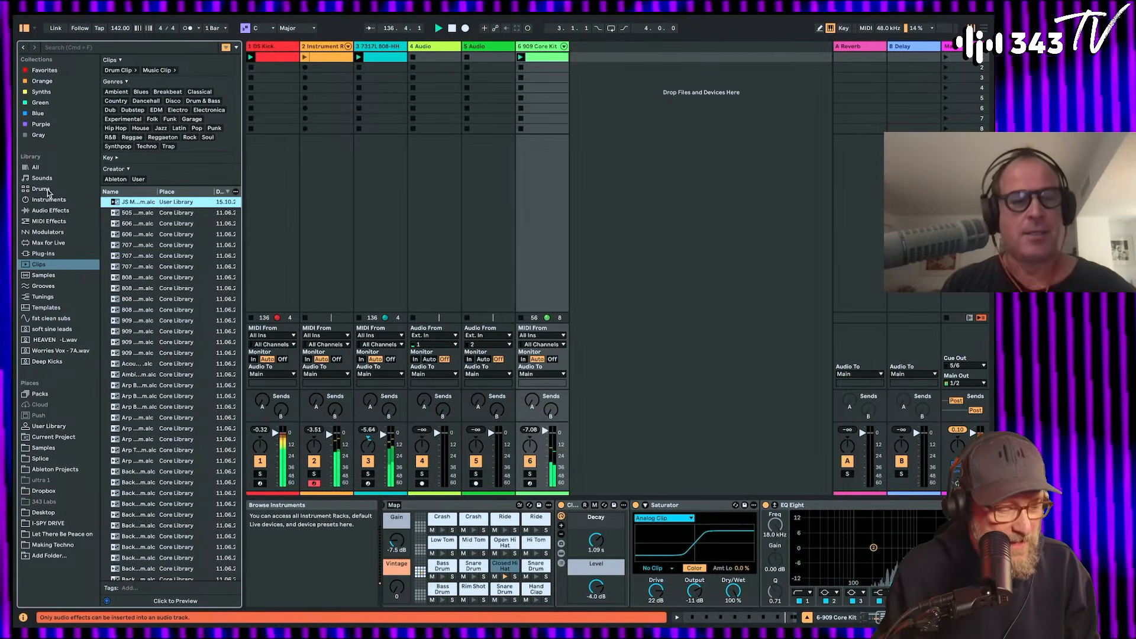
Step: Search the sample library for "clap" and limit the results to one-shots
{"action": "left_click", "coordinate": [51, 276]}
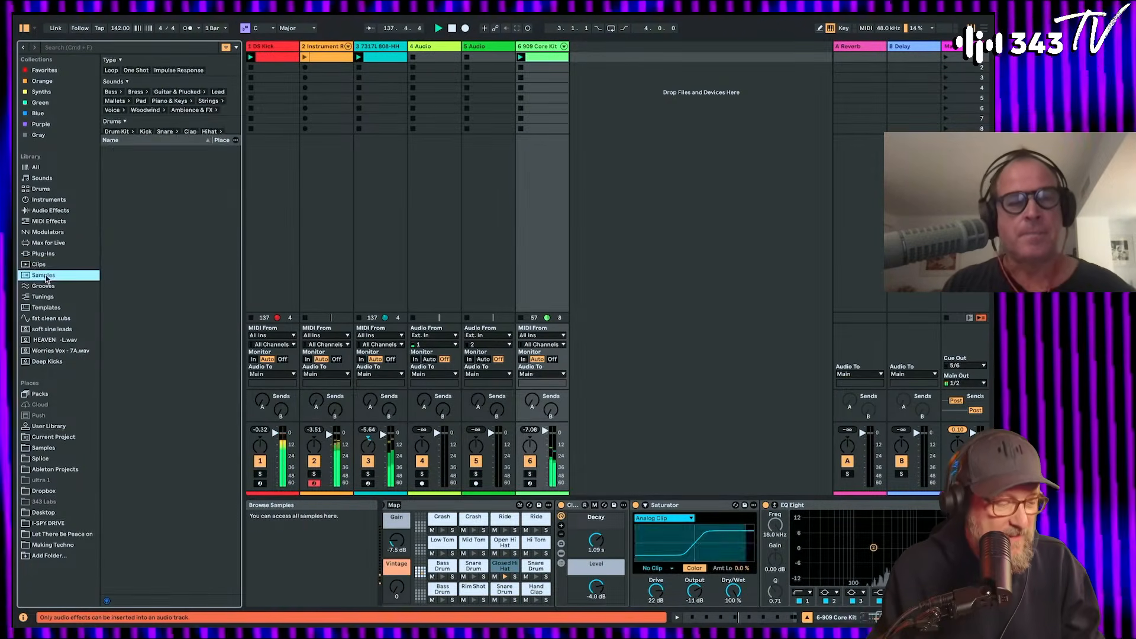
{"action": "left_click", "coordinate": [83, 47]}
{"action": "type", "text": "clap"}
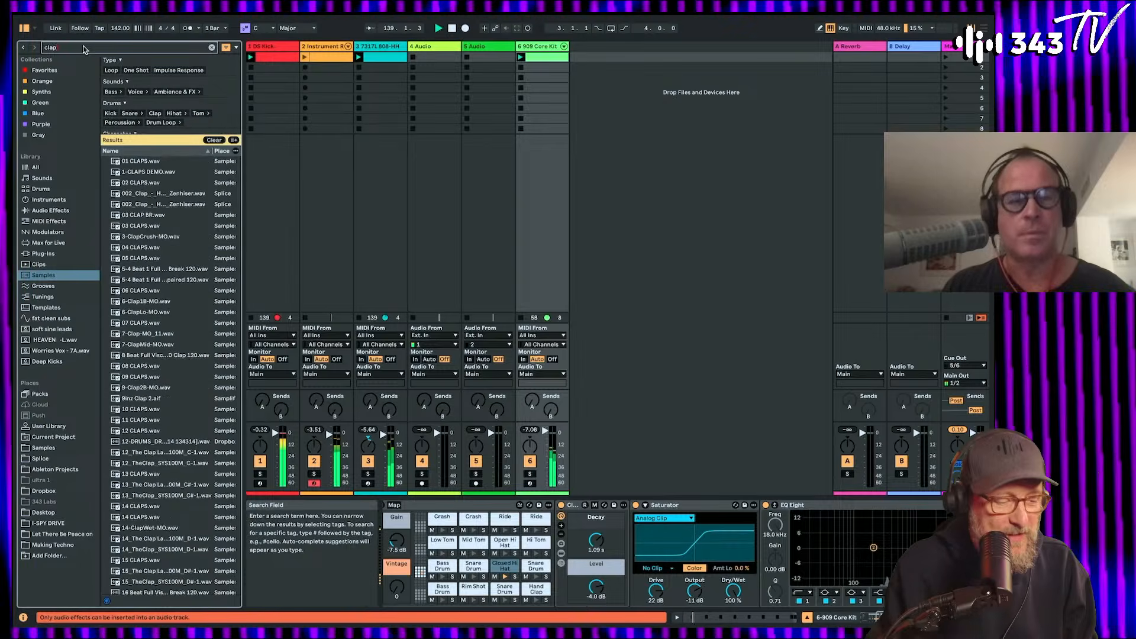
{"action": "left_click", "coordinate": [133, 71]}
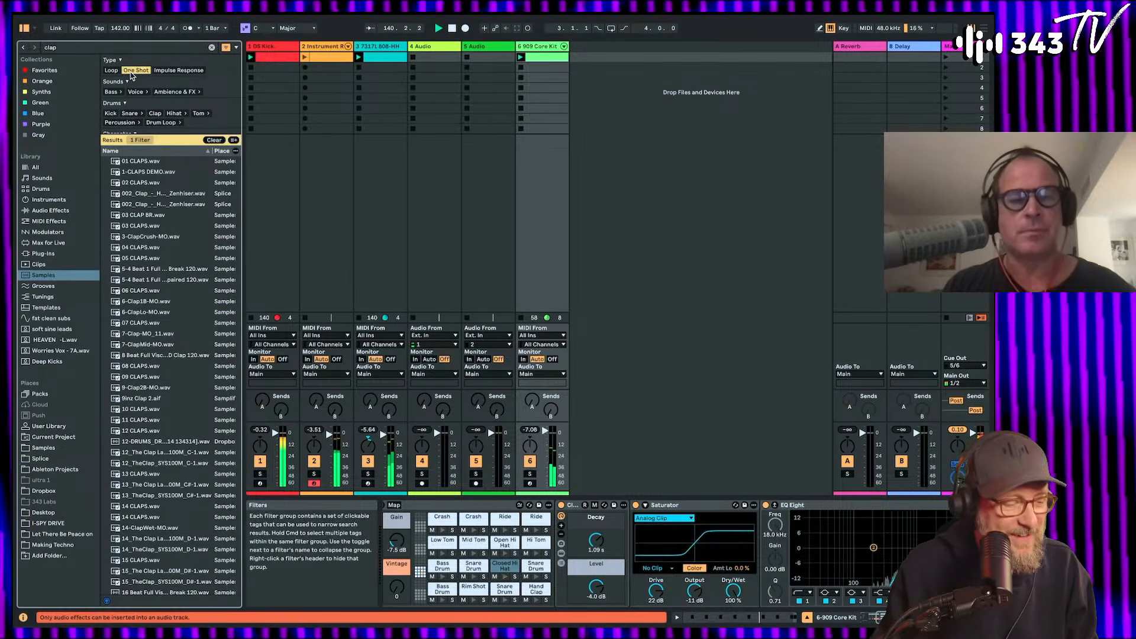
Step: Audition the clap one-shots from 01 CLAPS.wav down to 11 CLAPS.wav, comparing 10 CLAPS.wav with 11 CLAPS.wav
{"action": "left_click", "coordinate": [155, 162]}
{"action": "key", "text": "Down"}
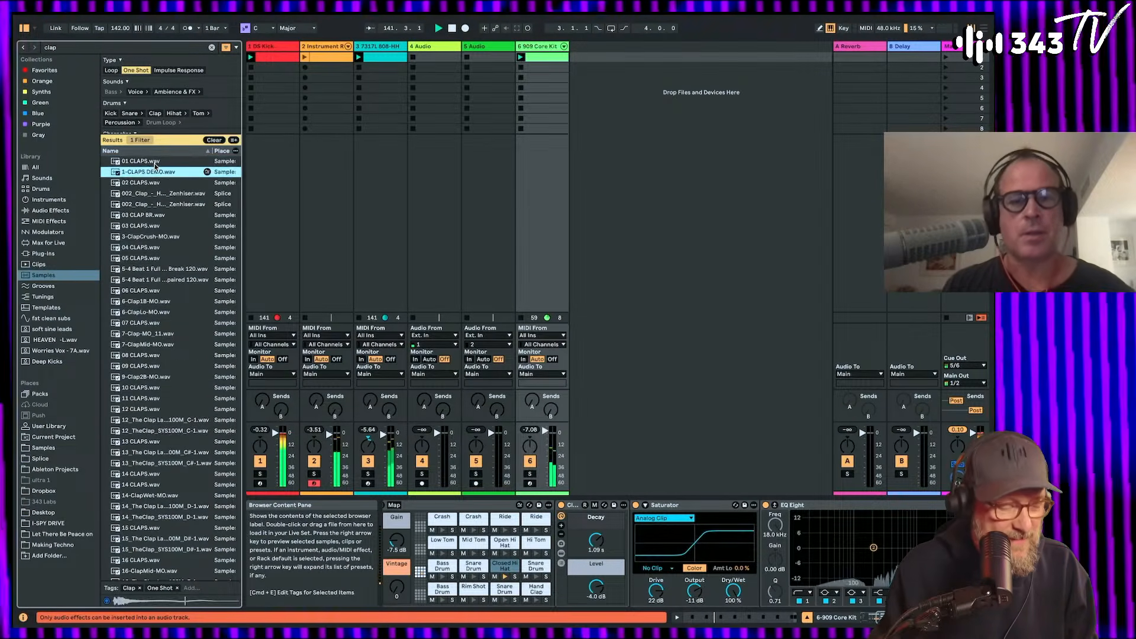
{"action": "key", "text": "Down"}
{"action": "key", "text": "Down"}
{"action": "key", "text": "Down"}
{"action": "key", "text": "Down"}
{"action": "key", "text": "Down"}
{"action": "key", "text": "Down"}
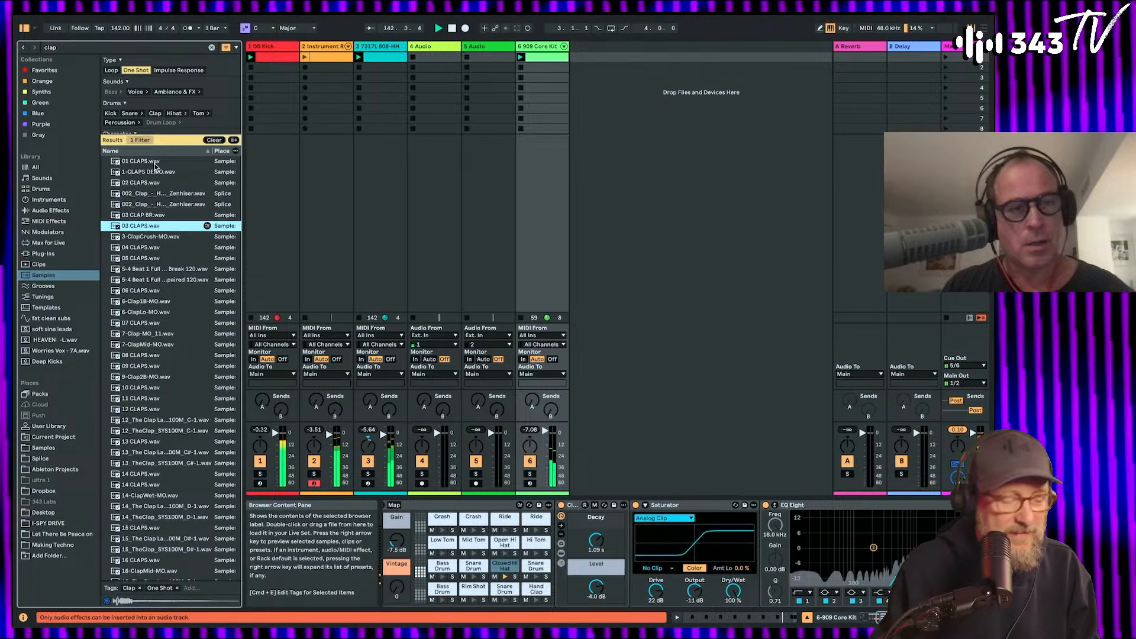
{"action": "key", "text": "Down"}
{"action": "key", "text": "Down"}
{"action": "key", "text": "Down"}
{"action": "key", "text": "Down"}
{"action": "key", "text": "Down"}
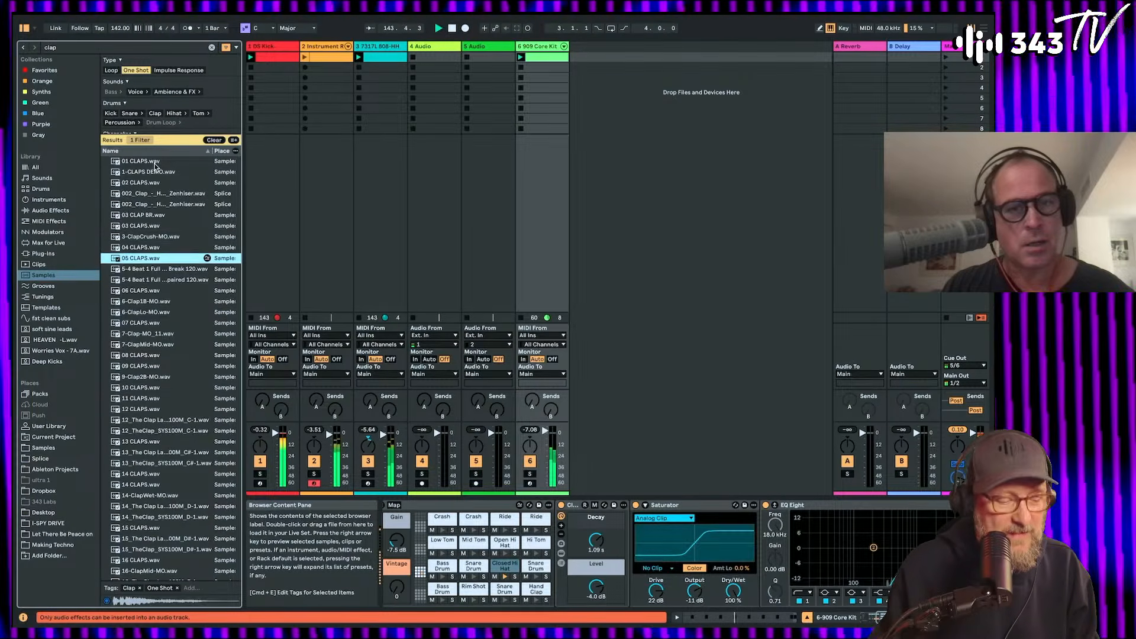
{"action": "key", "text": "Down"}
{"action": "key", "text": "Down"}
{"action": "key", "text": "Down"}
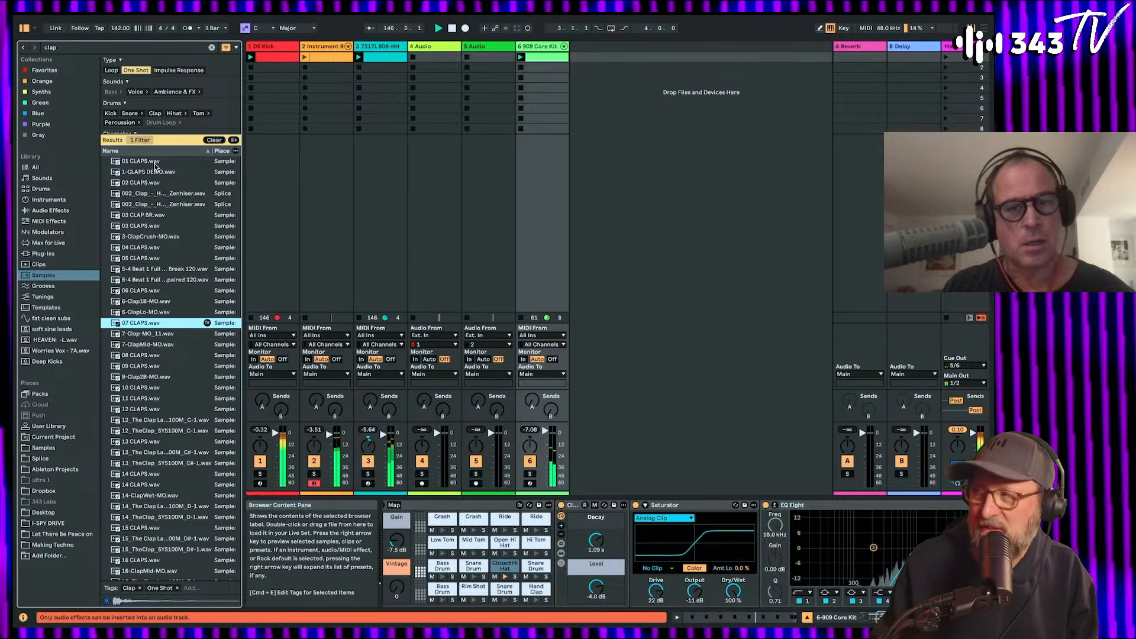
{"action": "key", "text": "Down"}
{"action": "key", "text": "Down"}
{"action": "key", "text": "Down"}
{"action": "key", "text": "Down"}
{"action": "key", "text": "Down"}
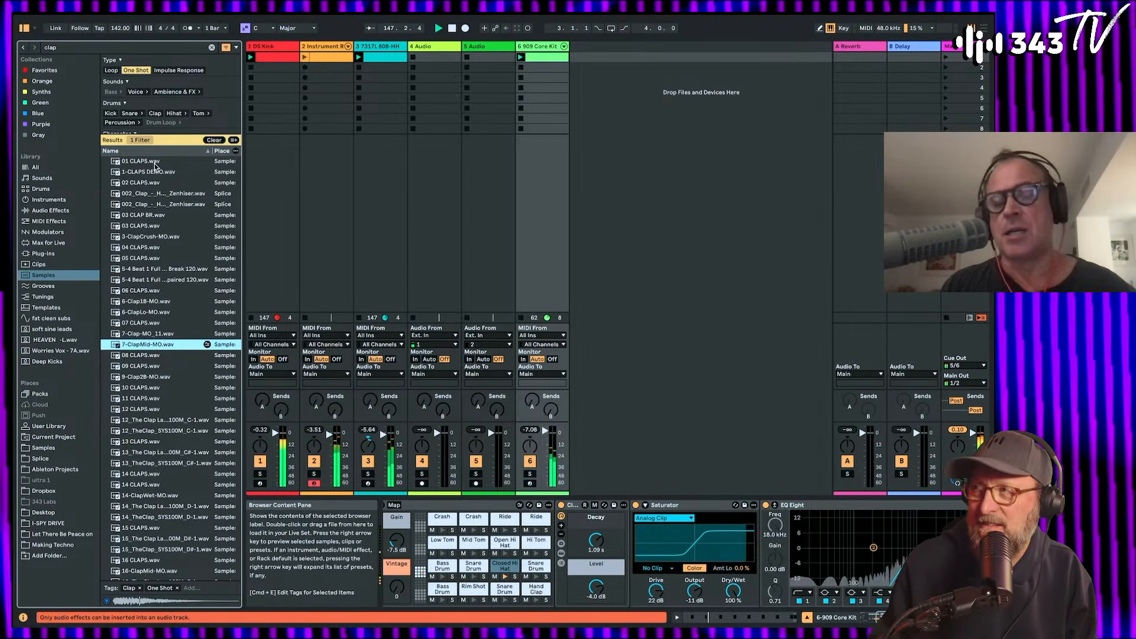
{"action": "key", "text": "Down"}
{"action": "key", "text": "Down"}
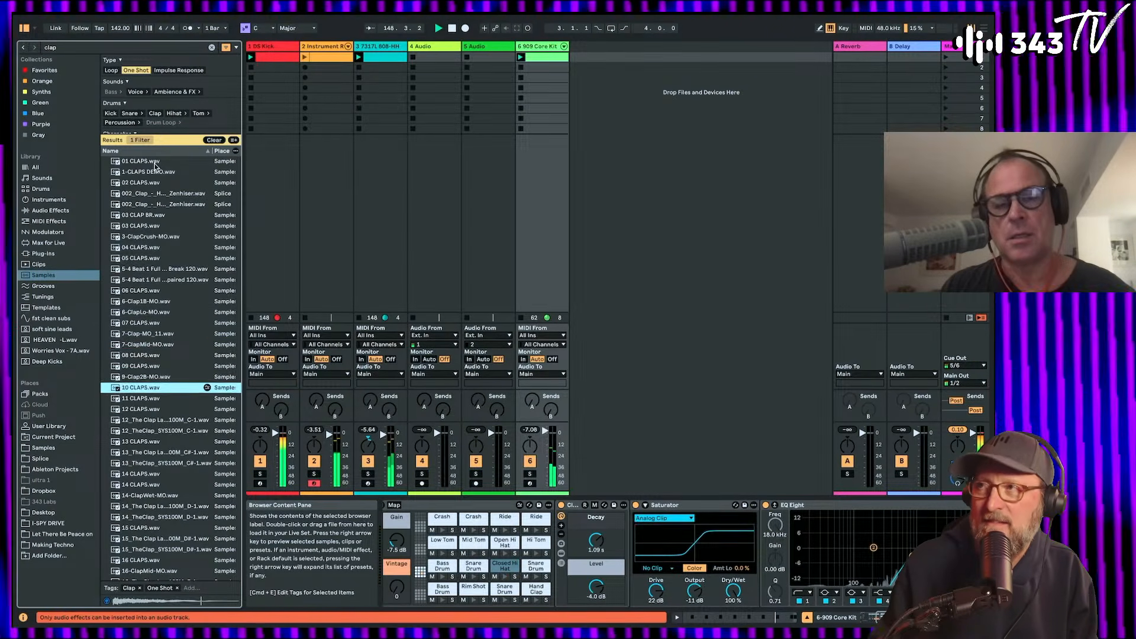
{"action": "key", "text": "Up"}
{"action": "key", "text": "Up"}
{"action": "key", "text": "Down"}
{"action": "key", "text": "Down"}
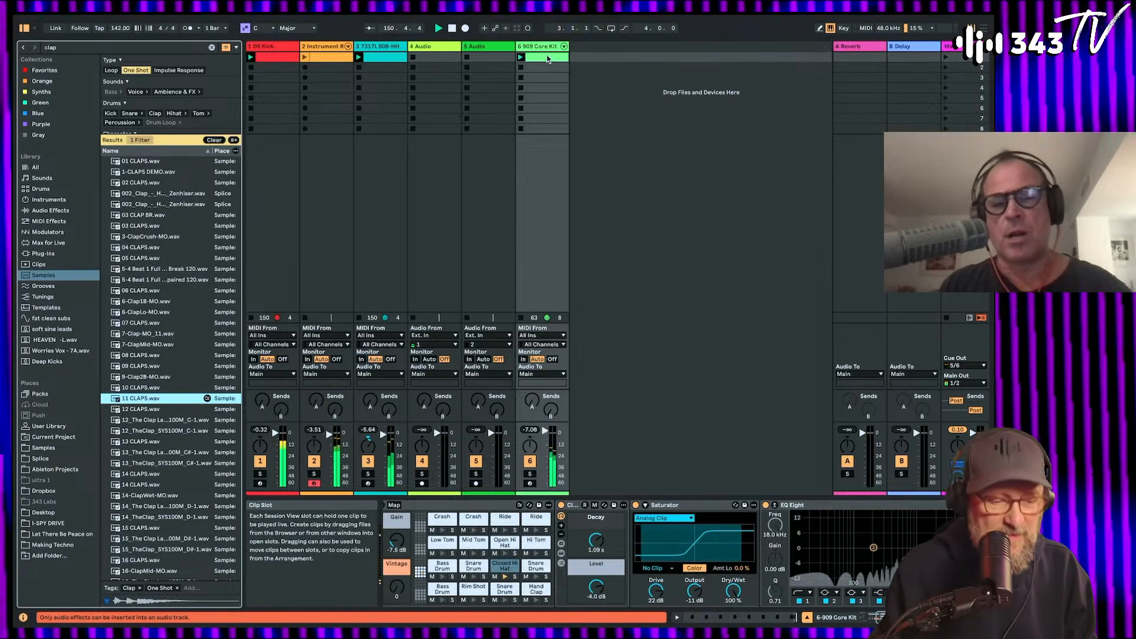
{"action": "key", "text": "Up"}
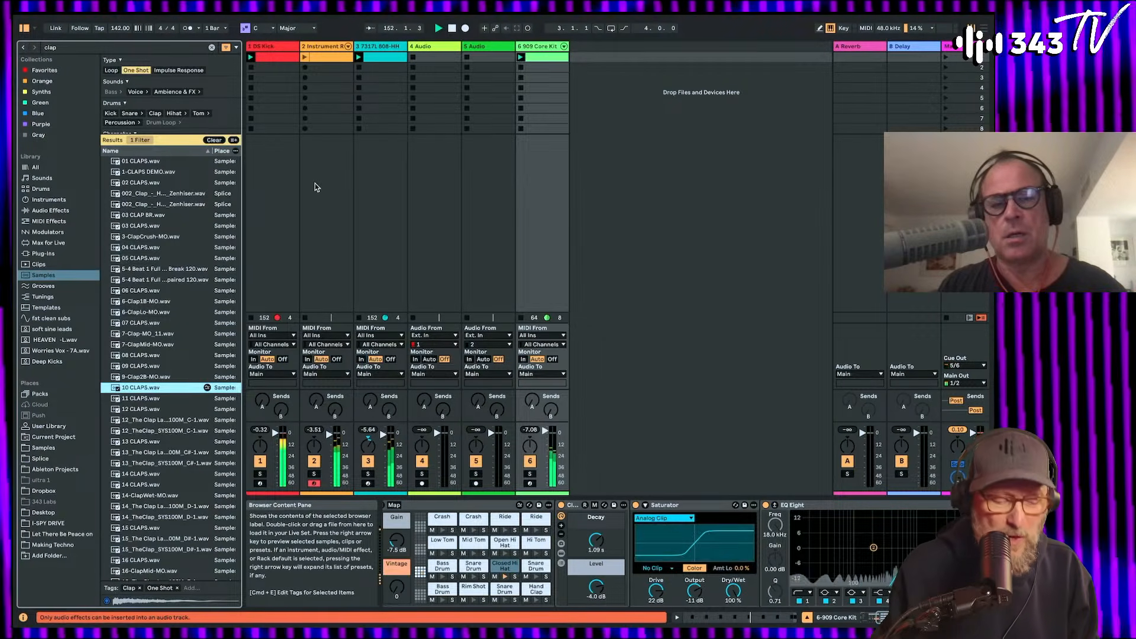
{"action": "key", "text": "Down"}
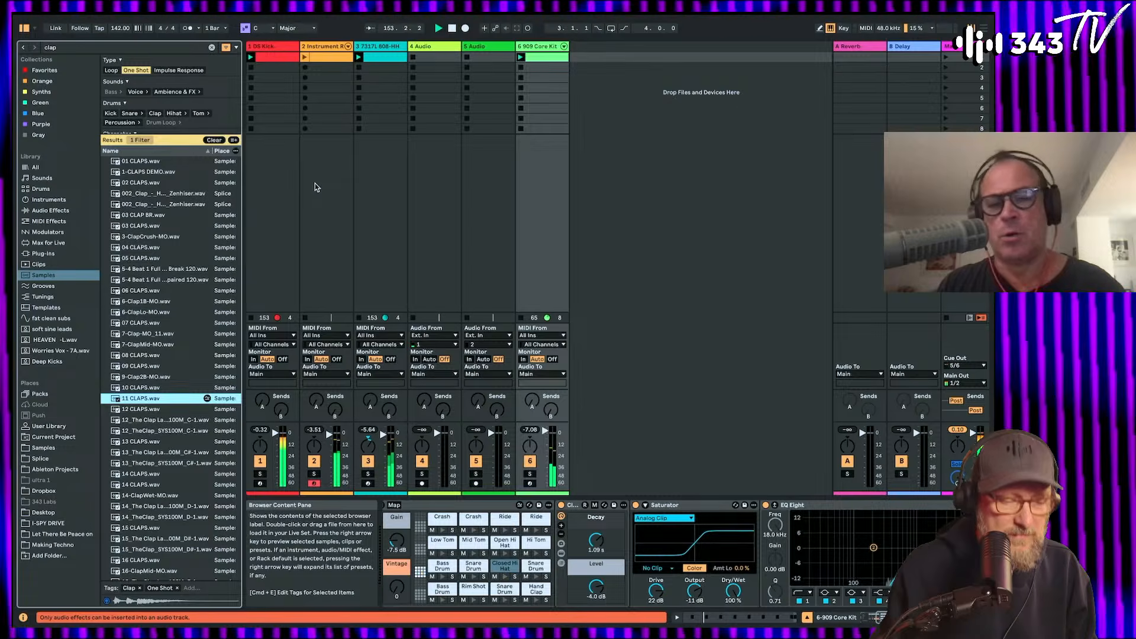
Step: Insert a new MIDI track after the 808 hi-hat track and load 10 CLAPS.wav into it as an instrument
{"action": "left_click", "coordinate": [386, 49]}
{"action": "key", "text": "ctrl+shift+t"}
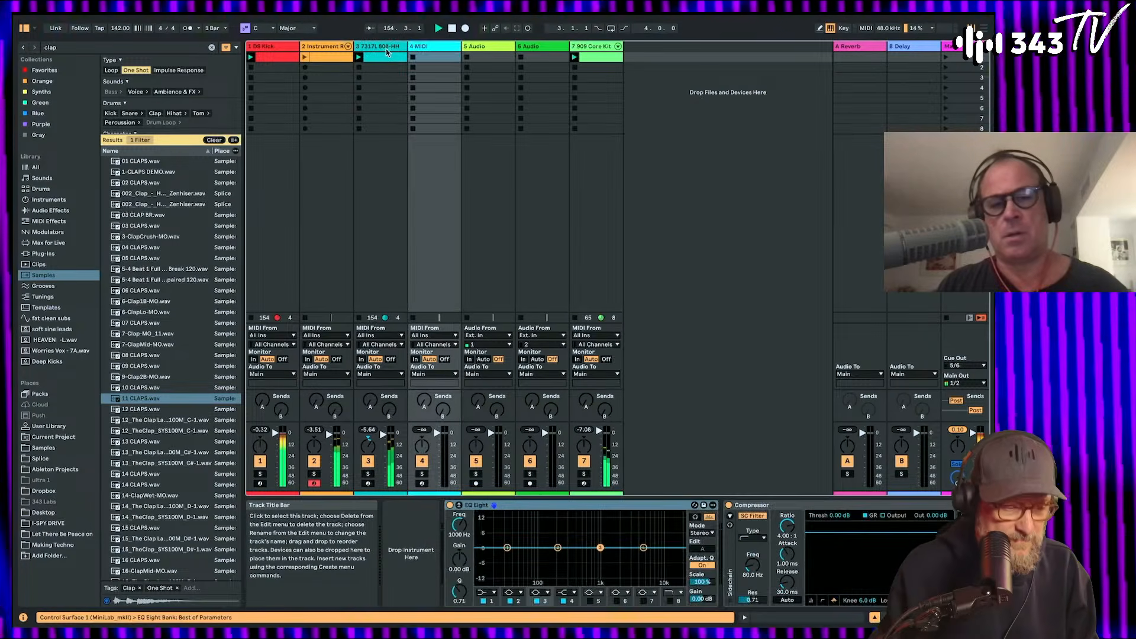
{"action": "left_click", "coordinate": [147, 388]}
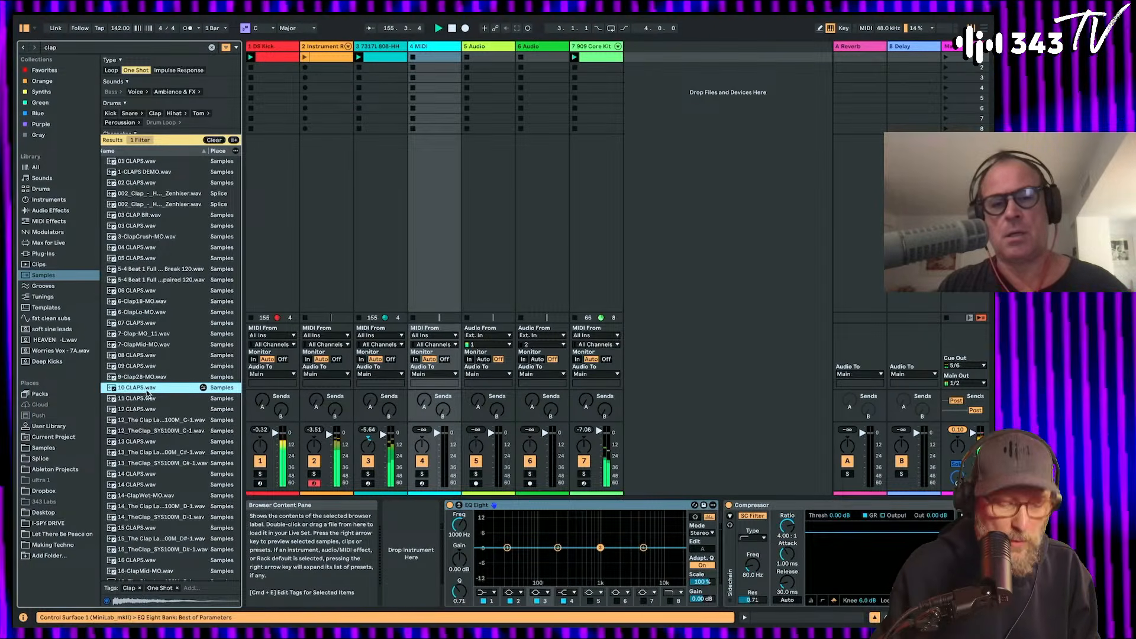
{"action": "left_click", "coordinate": [437, 47]}
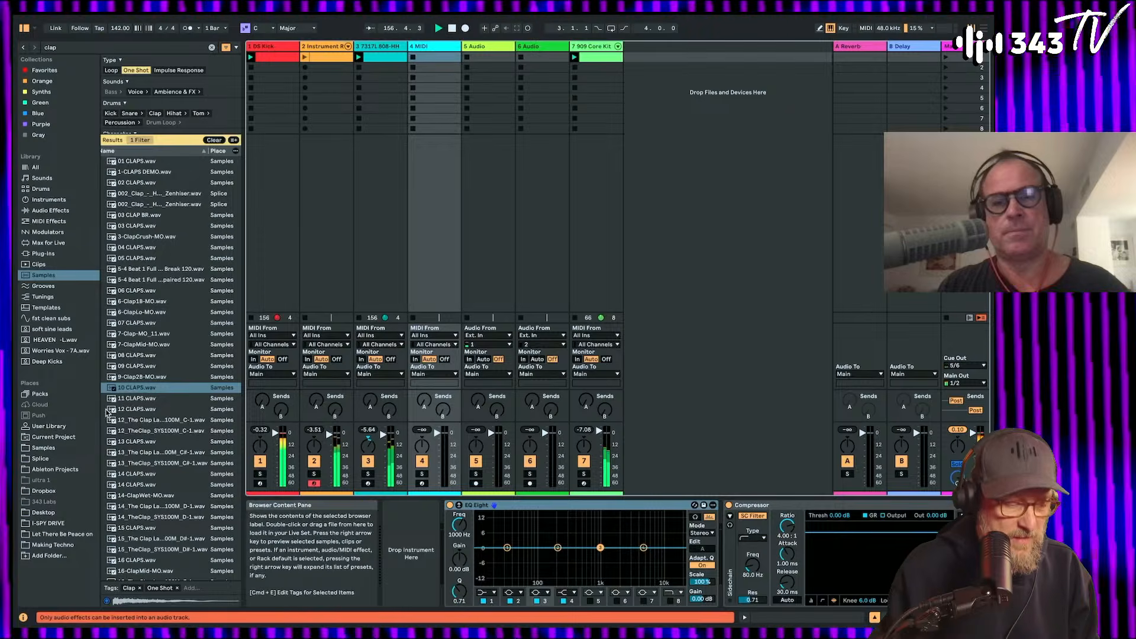
{"action": "left_click_drag", "start_coordinate": [113, 392], "coordinate": [415, 557]}
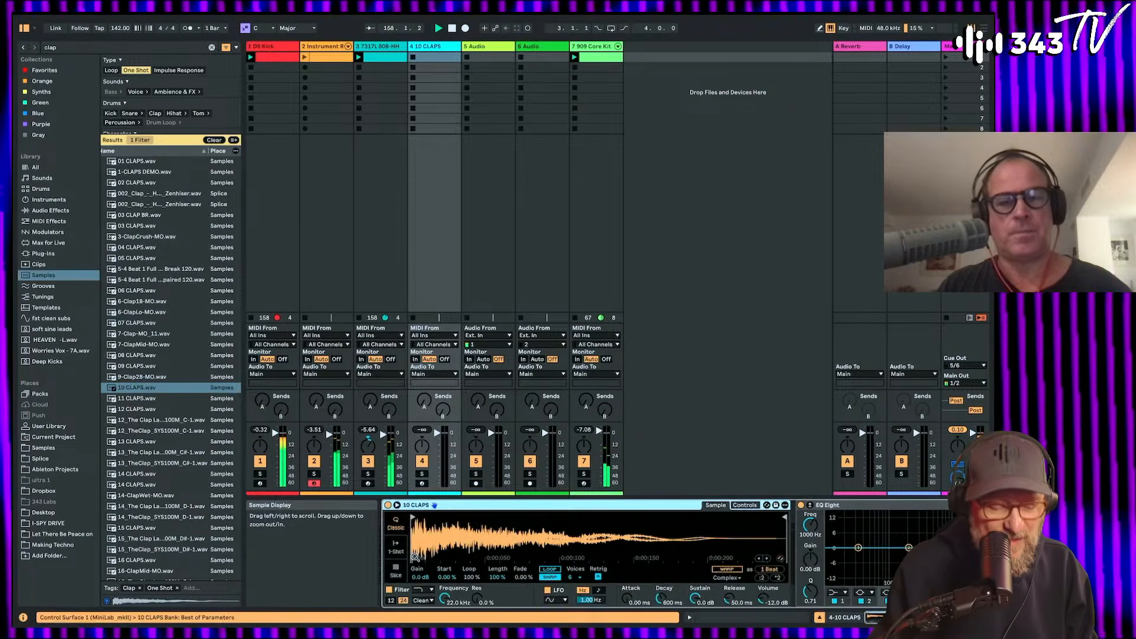
Step: Create a one-bar clip on the 10 CLAPS track with a C3 note on each of the four beats, and launch it
{"action": "double_click", "coordinate": [427, 58]}
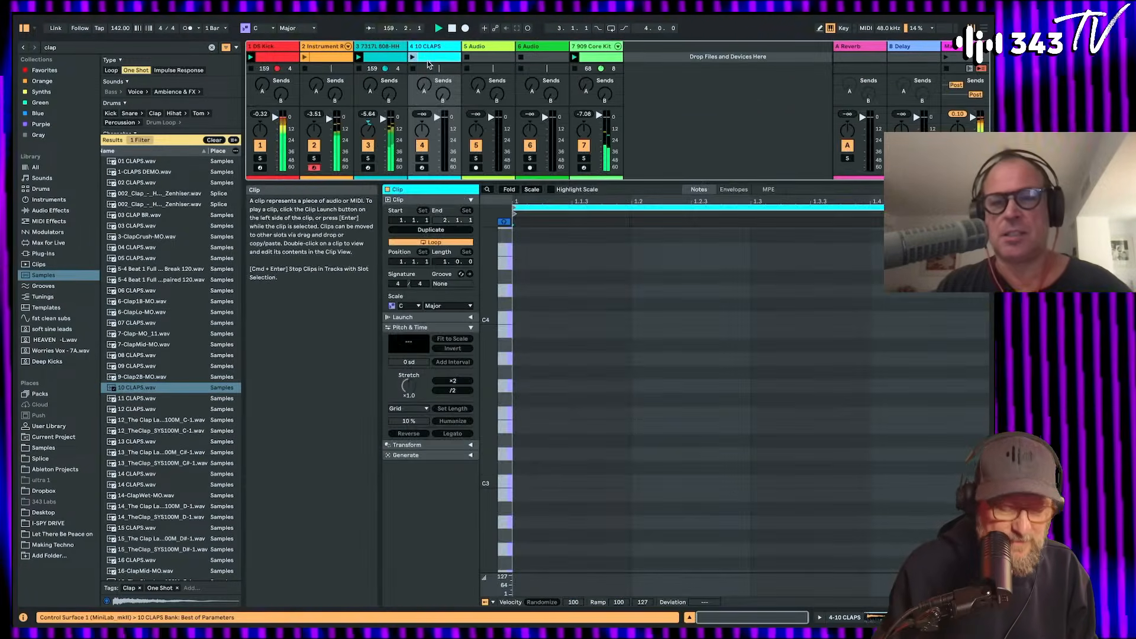
{"action": "double_click", "coordinate": [527, 483]}
{"action": "key", "text": "super+d"}
{"action": "key", "text": "Right"}
{"action": "key", "text": "Right"}
{"action": "key", "text": "Right"}
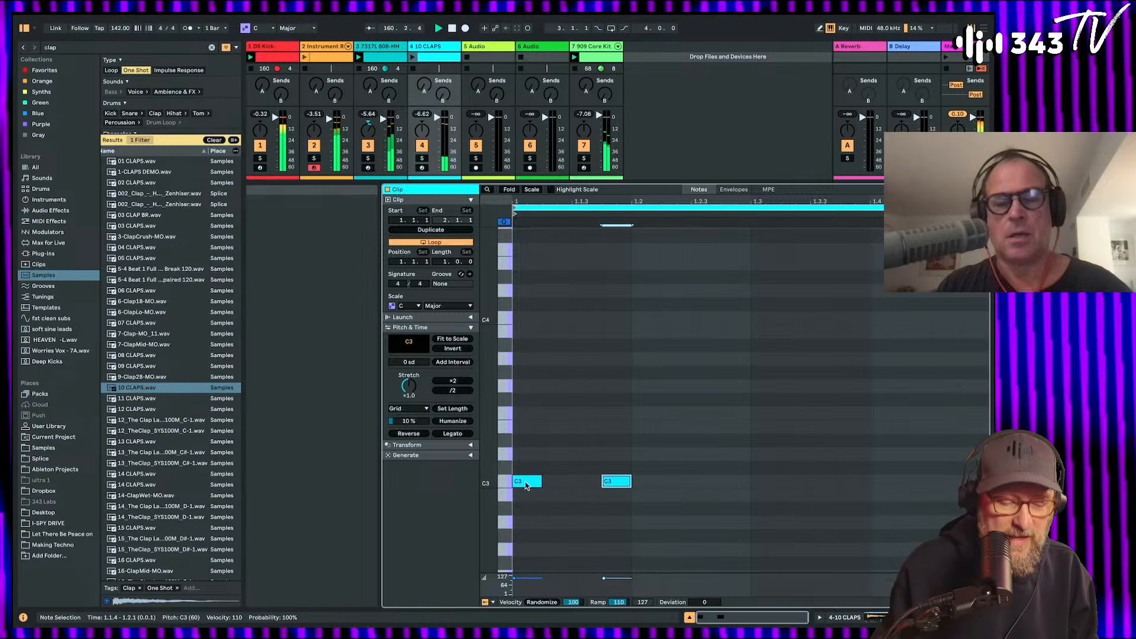
{"action": "key", "text": "super+d"}
{"action": "key", "text": "Right"}
{"action": "key", "text": "Right"}
{"action": "key", "text": "Right"}
{"action": "key", "text": "super+d"}
{"action": "key", "text": "Right"}
{"action": "key", "text": "Right"}
{"action": "key", "text": "Right"}
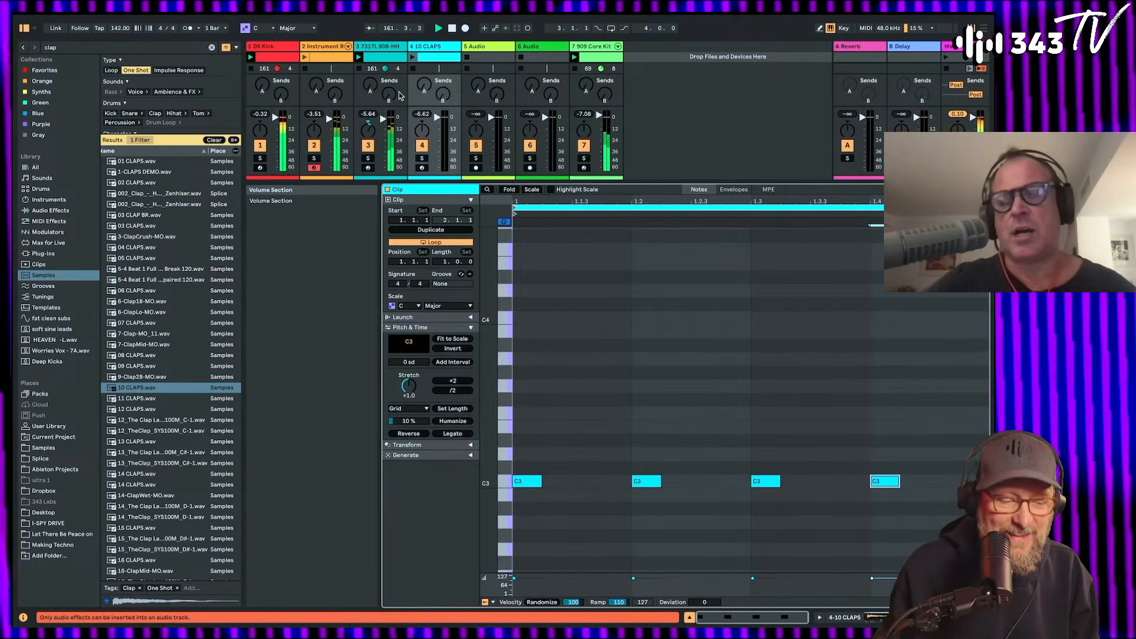
{"action": "left_click", "coordinate": [412, 58]}
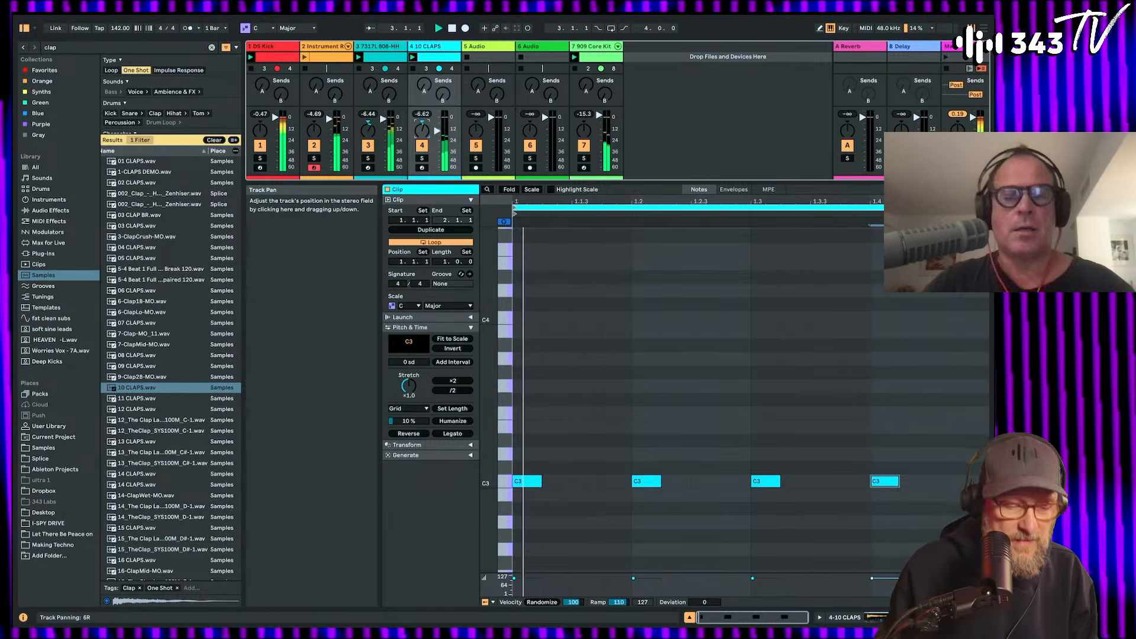
Step: Pan the clap track to 7L and switch its sampler to one-shot playback mode
{"action": "left_click_drag", "start_coordinate": [423, 130], "coordinate": [423, 140]}
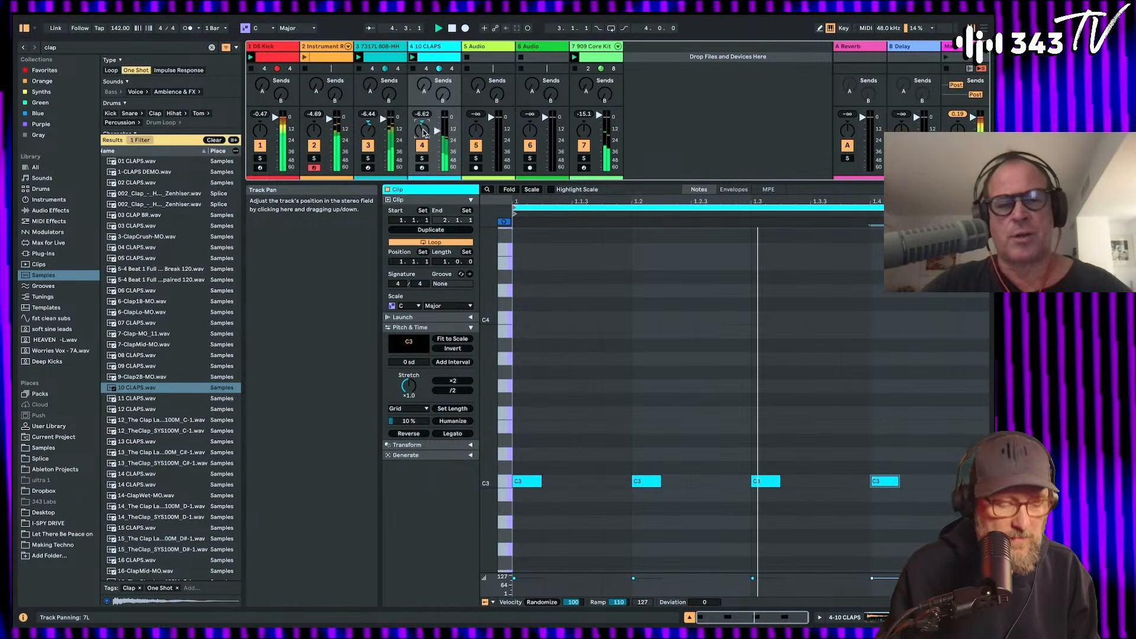
{"action": "double_click", "coordinate": [435, 47]}
{"action": "left_click", "coordinate": [396, 547]}
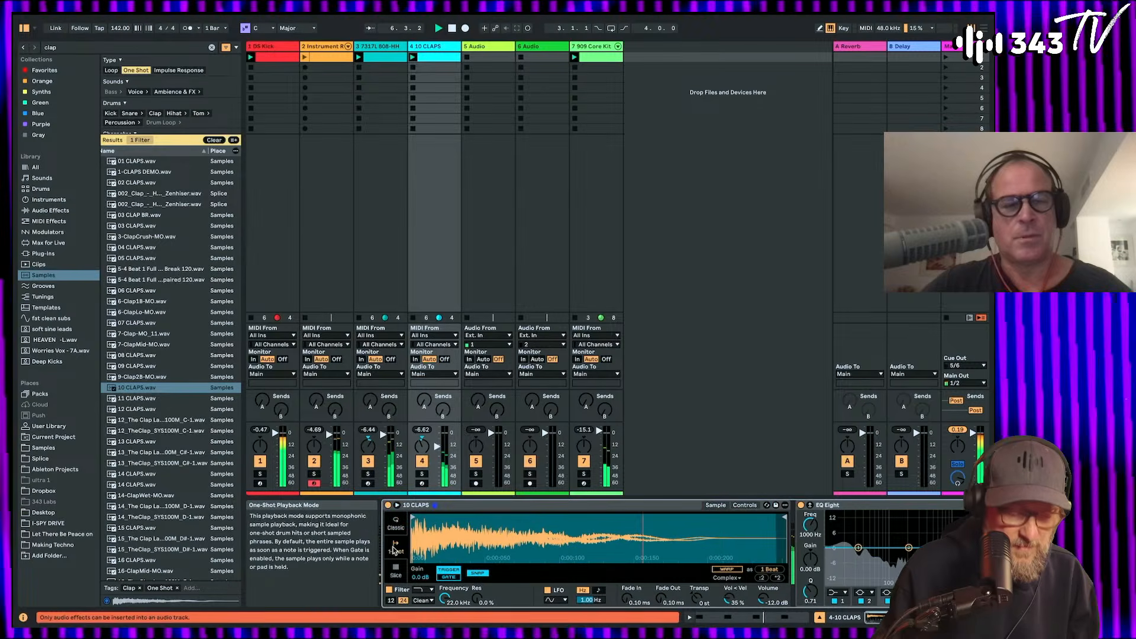
Step: Start hot-swapping the clap track's sample and search the sample library for "clap"
{"action": "left_click", "coordinate": [781, 559]}
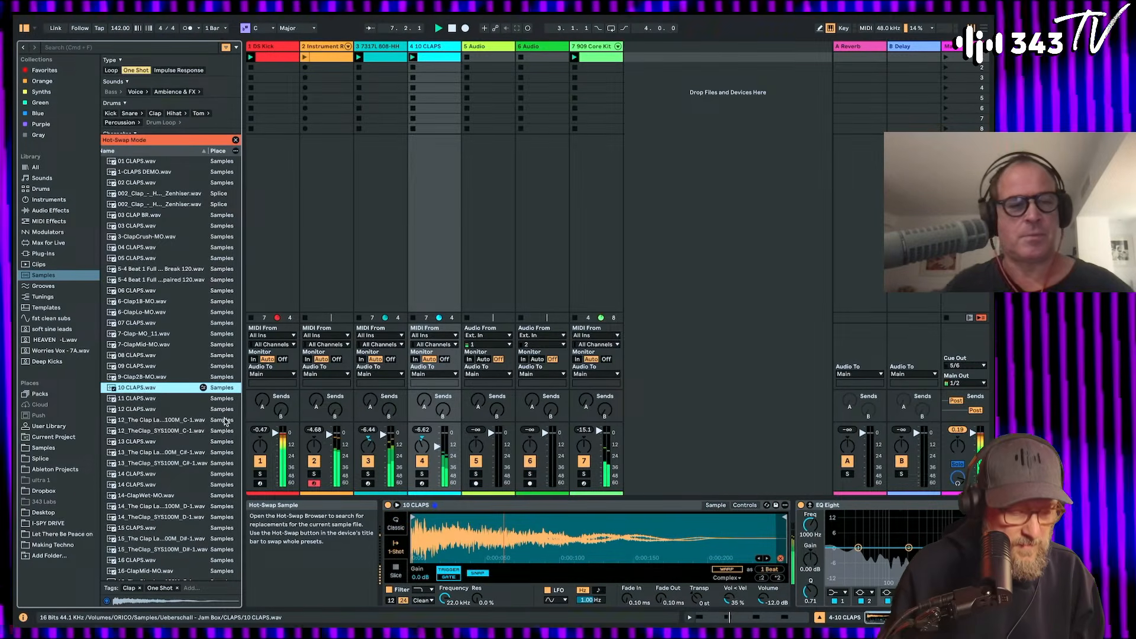
{"action": "double_click", "coordinate": [145, 399]}
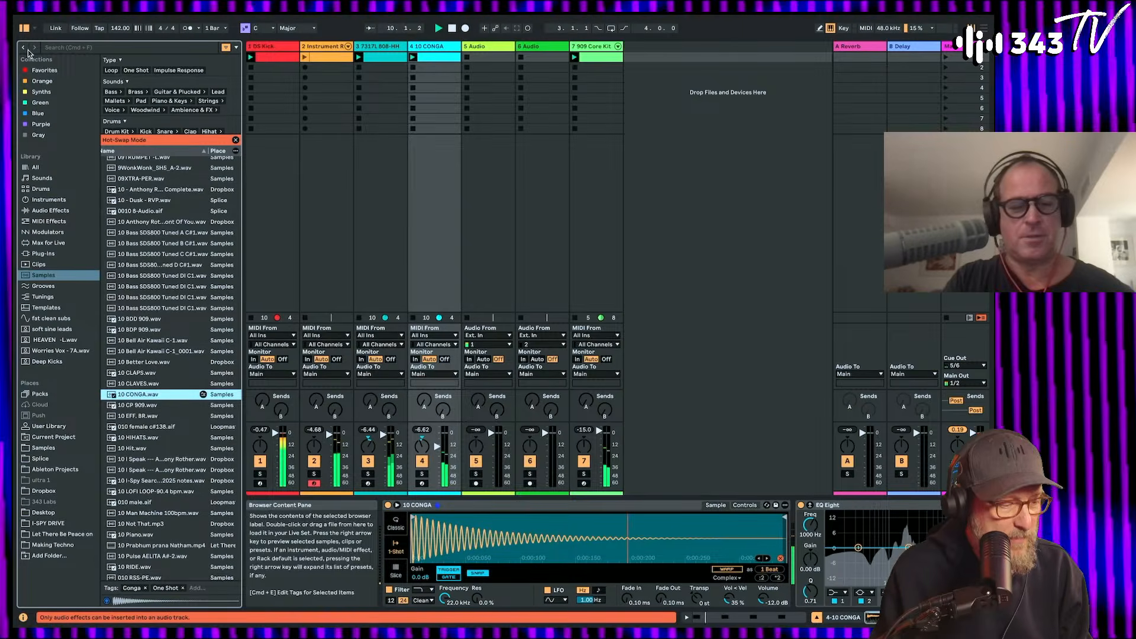
{"action": "key", "text": "super+f"}
{"action": "type", "text": "clap"}
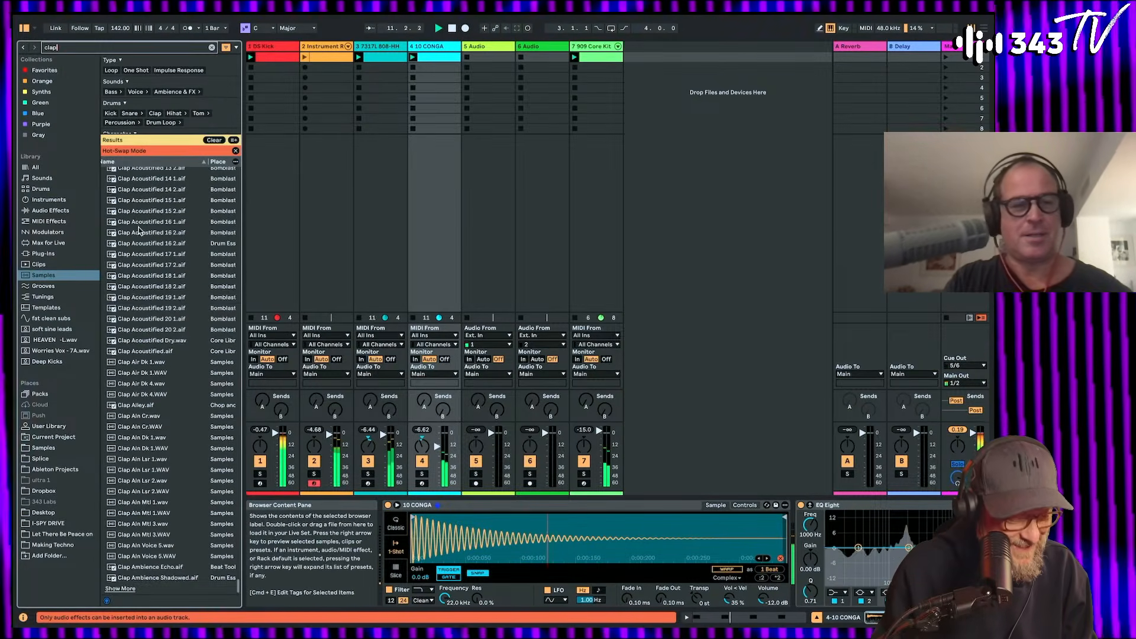
Step: Audition replacement claps, from the Clap Acoustified samples to the Clap 808 TOM samples around 23 to 30
{"action": "left_click", "coordinate": [152, 298]}
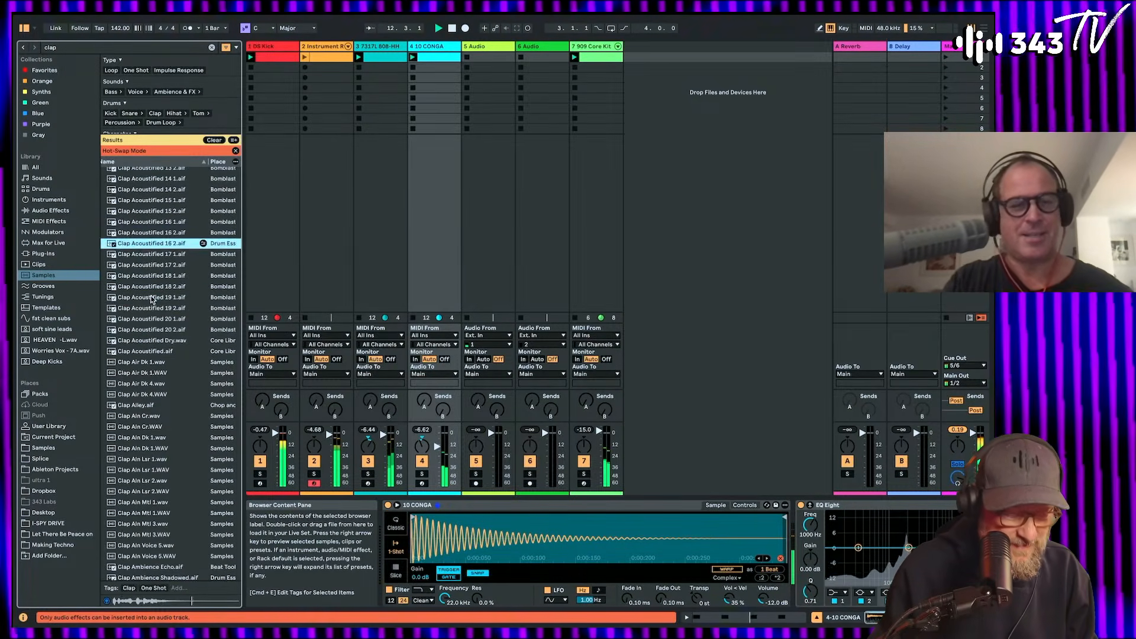
{"action": "scroll", "coordinate": [151, 231], "scroll_direction": "up", "scroll_amount": 10}
{"action": "left_click", "coordinate": [150, 211]}
{"action": "key", "text": "Up"}
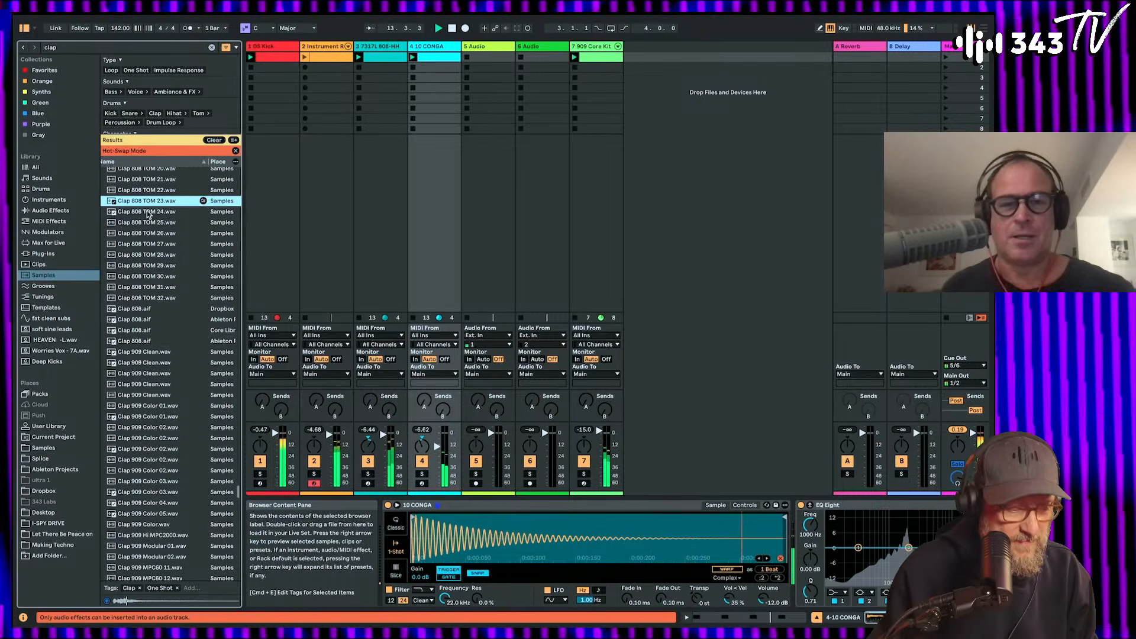
{"action": "key", "text": "Down"}
{"action": "key", "text": "Down"}
{"action": "key", "text": "Down"}
{"action": "key", "text": "Down"}
{"action": "key", "text": "Down"}
{"action": "key", "text": "Down"}
{"action": "key", "text": "Down"}
{"action": "key", "text": "Down"}
{"action": "key", "text": "Down"}
{"action": "key", "text": "Down"}
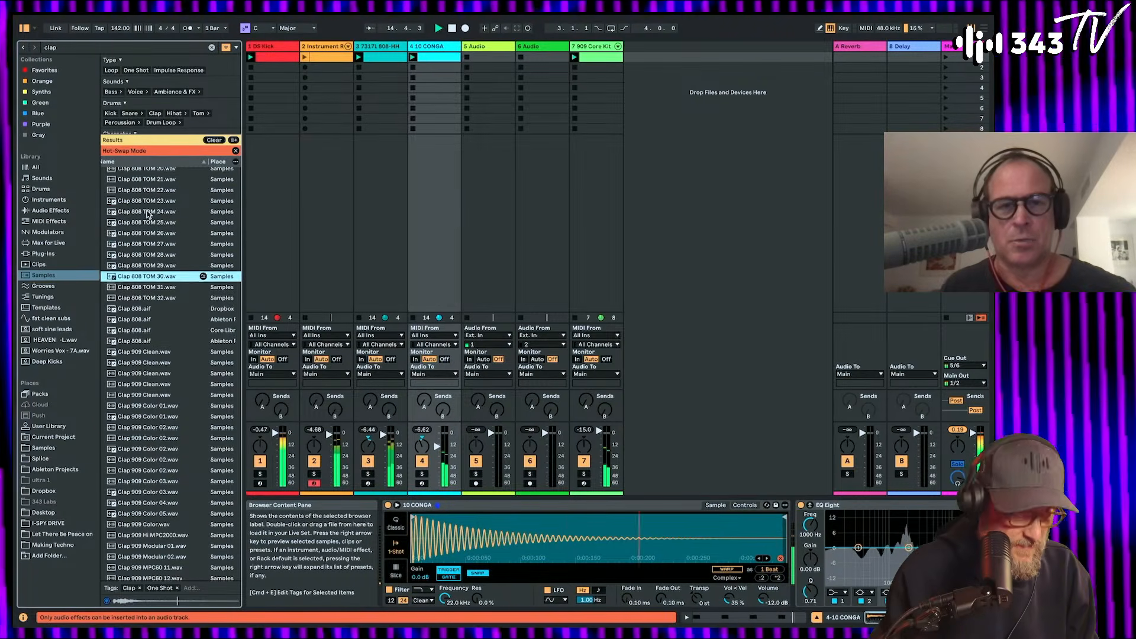
Step: Replace the clap track's sample with the Core Library version of Clap 808.aif and raise the track volume slightly
{"action": "key", "text": "Down"}
{"action": "key", "text": "Down"}
{"action": "key", "text": "Down"}
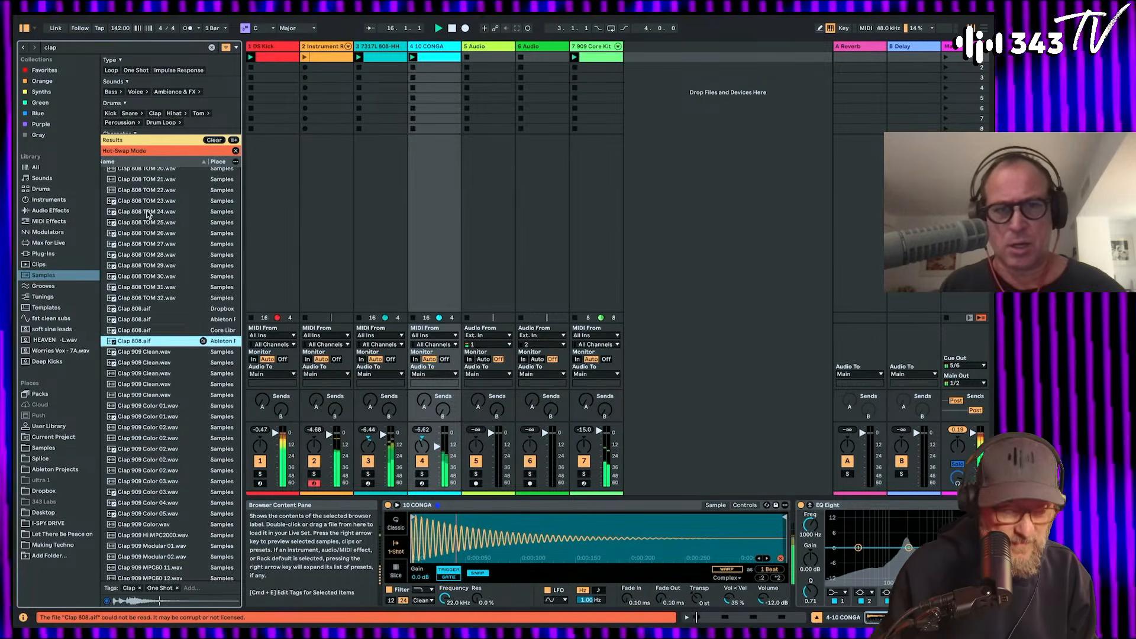
{"action": "key", "text": "Up"}
{"action": "key", "text": "Return"}
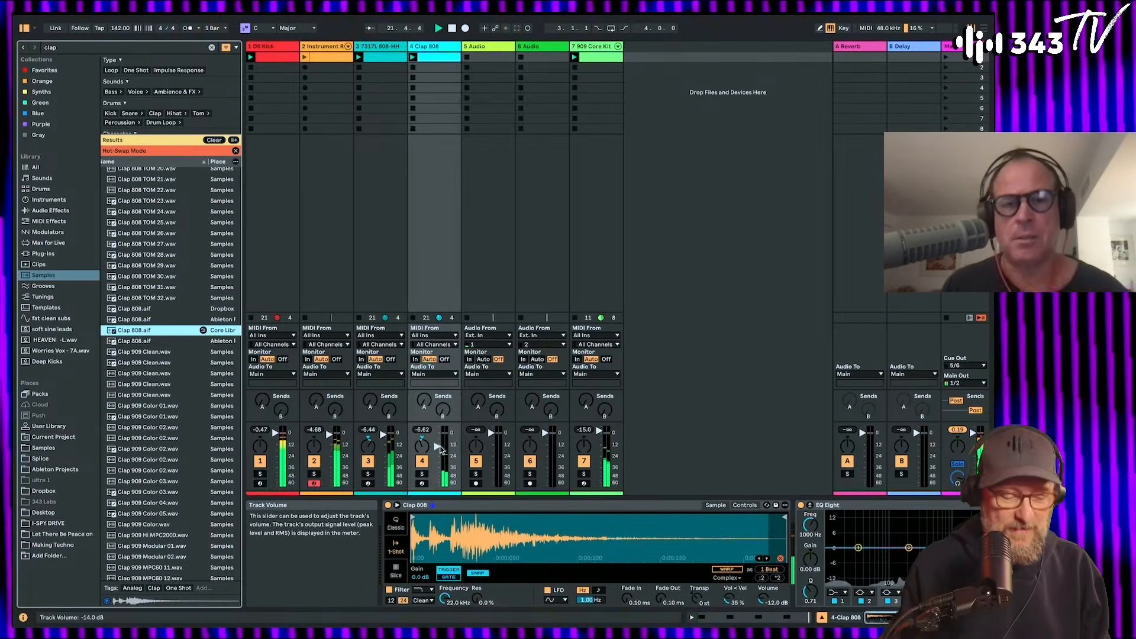
{"action": "left_click_drag", "start_coordinate": [439, 446], "coordinate": [440, 444]}
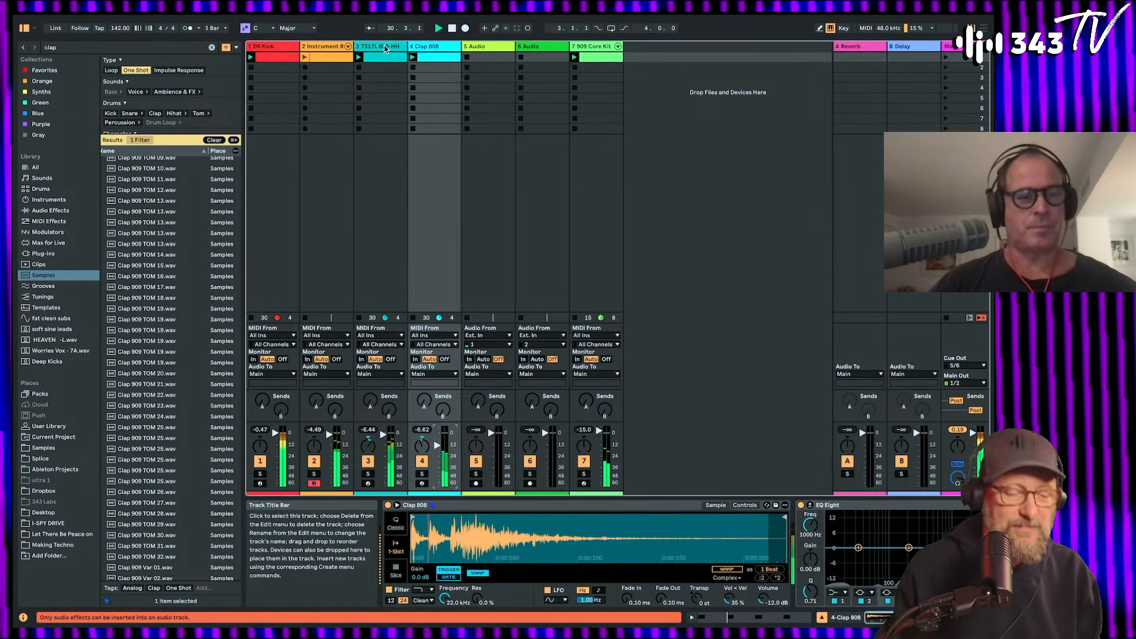
Step: Insert another MIDI track after the Clap 808 track and search the one-shot samples for "shake"
{"action": "key", "text": "ctrl+shift+t"}
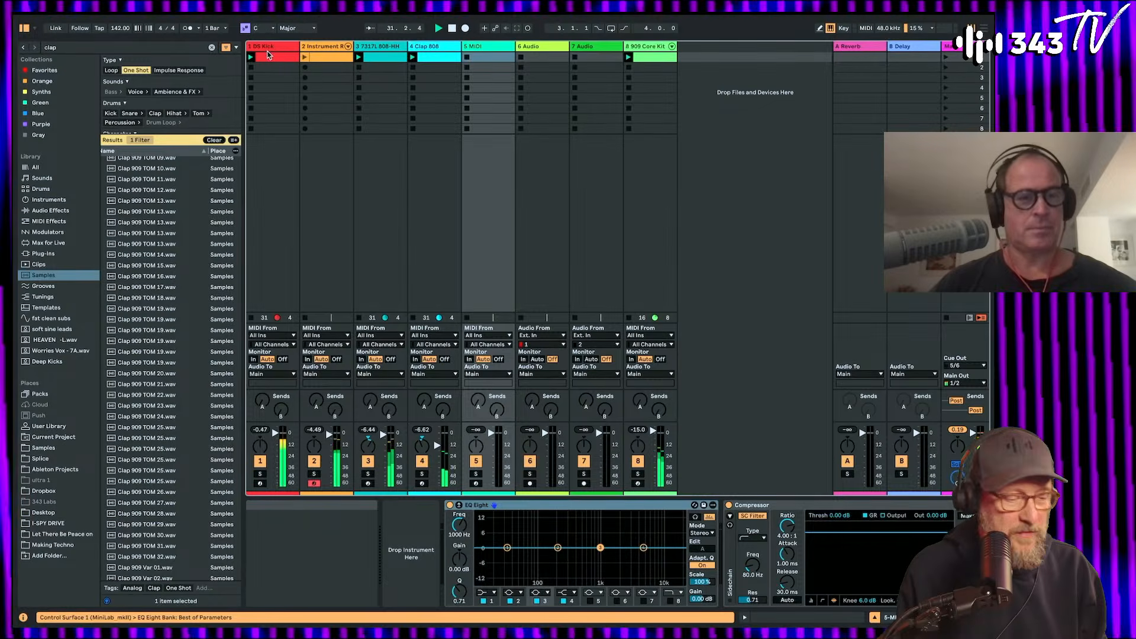
{"action": "left_click", "coordinate": [125, 47]}
{"action": "type", "text": "shak"}
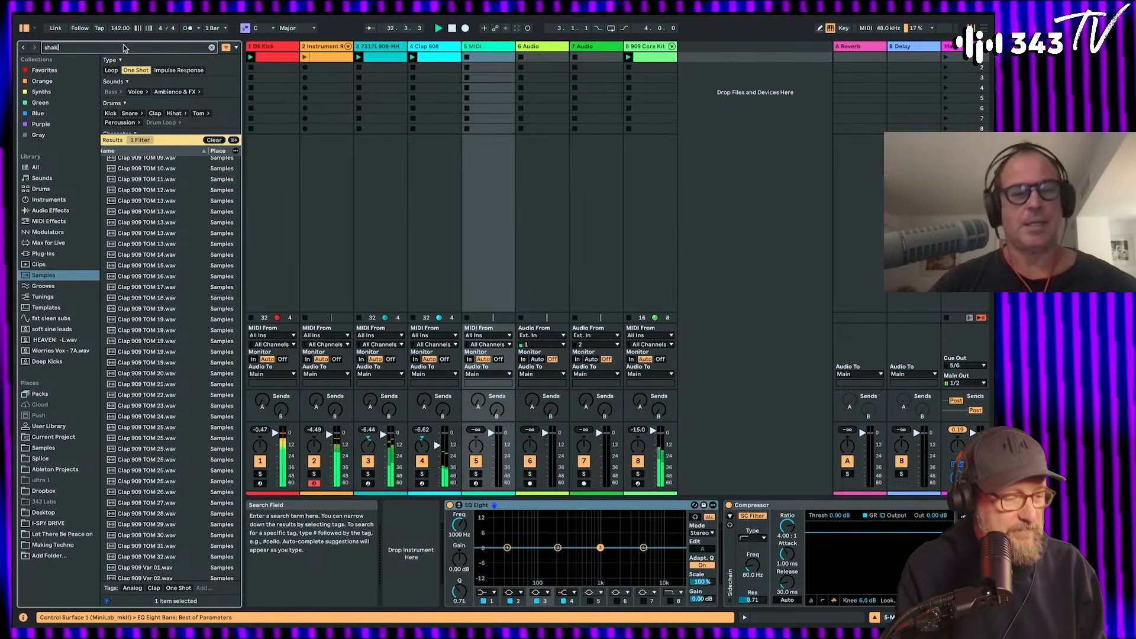
{"action": "type", "text": "e"}
Step: Audition the shaker one-shots from Shaker Shadowed 06.aif to Shaker Short.aif, comparing the two shaker shickle 64 Pad Lab samples
{"action": "left_click", "coordinate": [141, 169]}
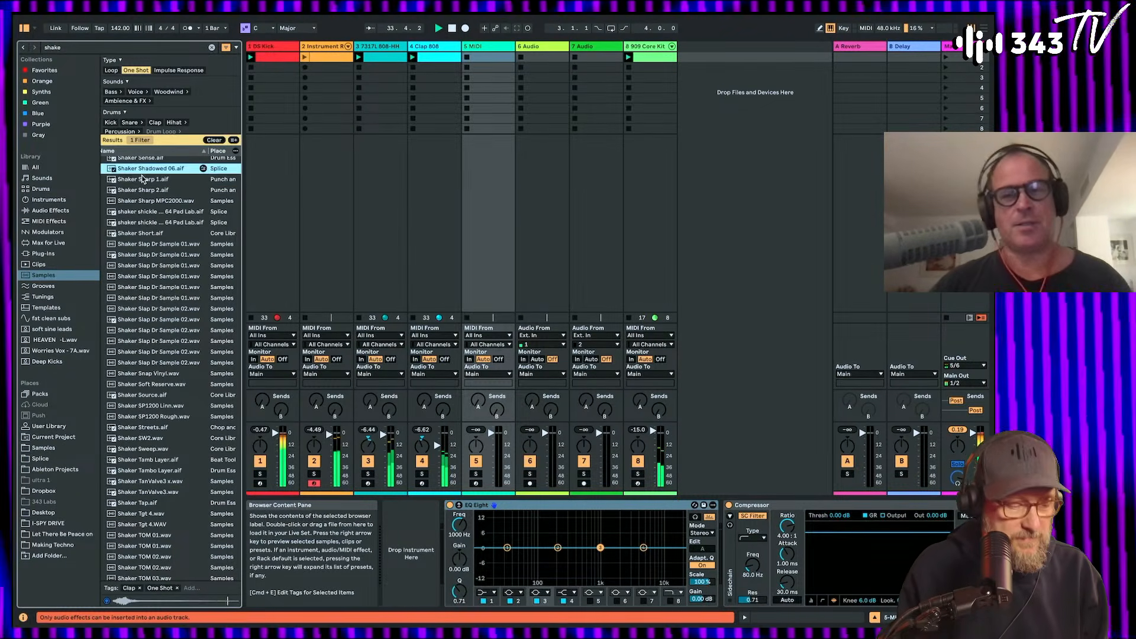
{"action": "key", "text": "Down"}
{"action": "key", "text": "Down"}
{"action": "key", "text": "Down"}
{"action": "key", "text": "Down"}
{"action": "key", "text": "Down"}
{"action": "key", "text": "Down"}
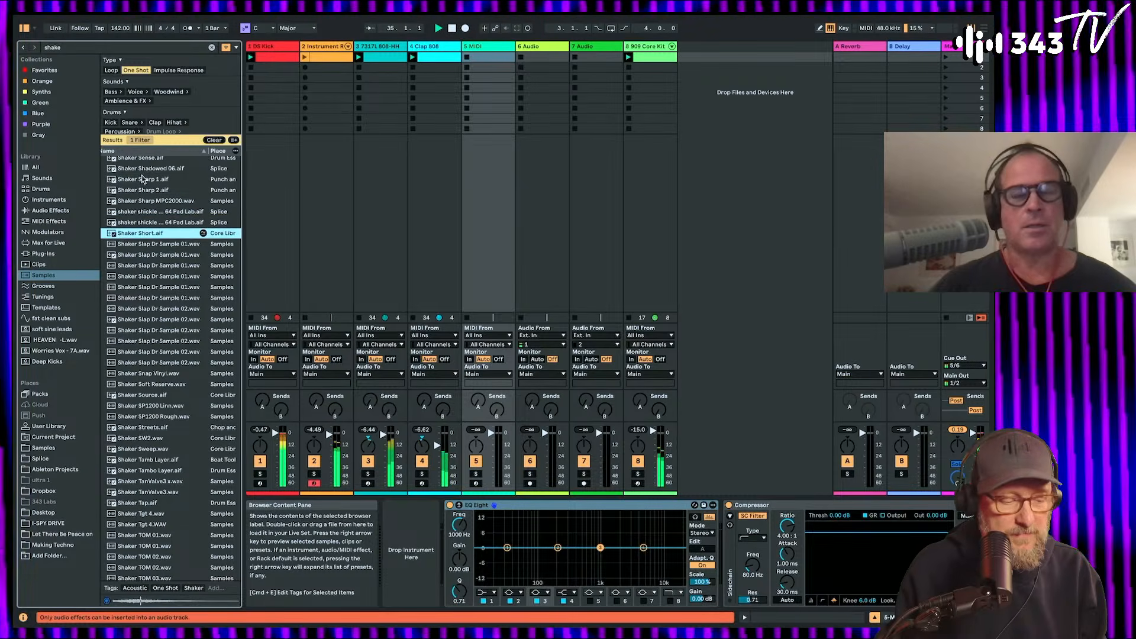
{"action": "key", "text": "Up"}
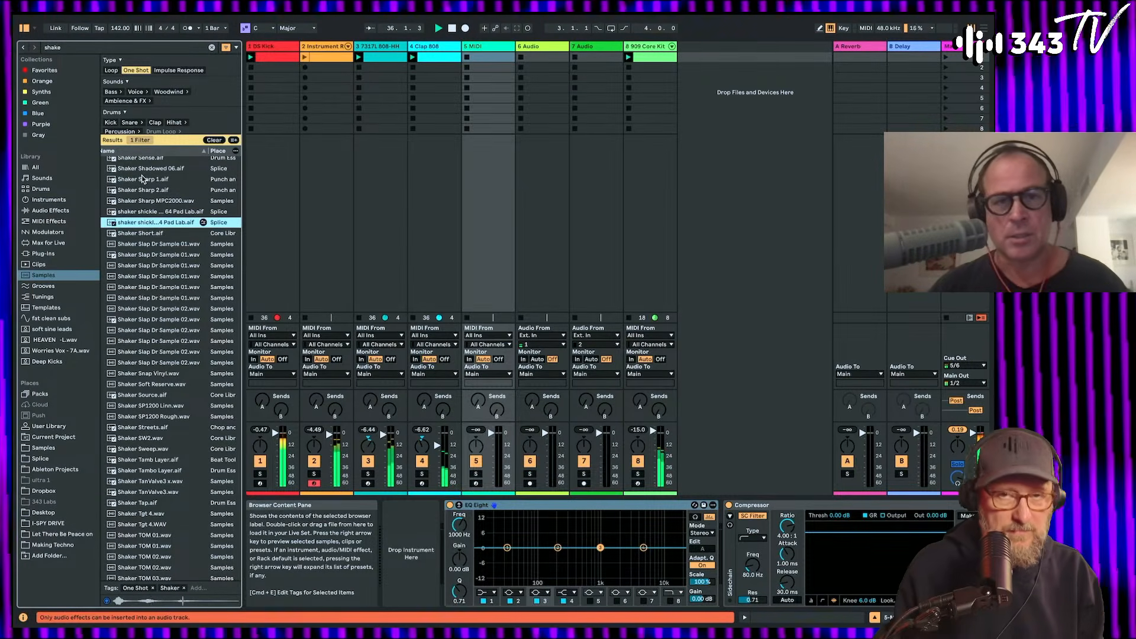
{"action": "key", "text": "Up"}
{"action": "key", "text": "Down"}
{"action": "key", "text": "Up"}
{"action": "key", "text": "Down"}
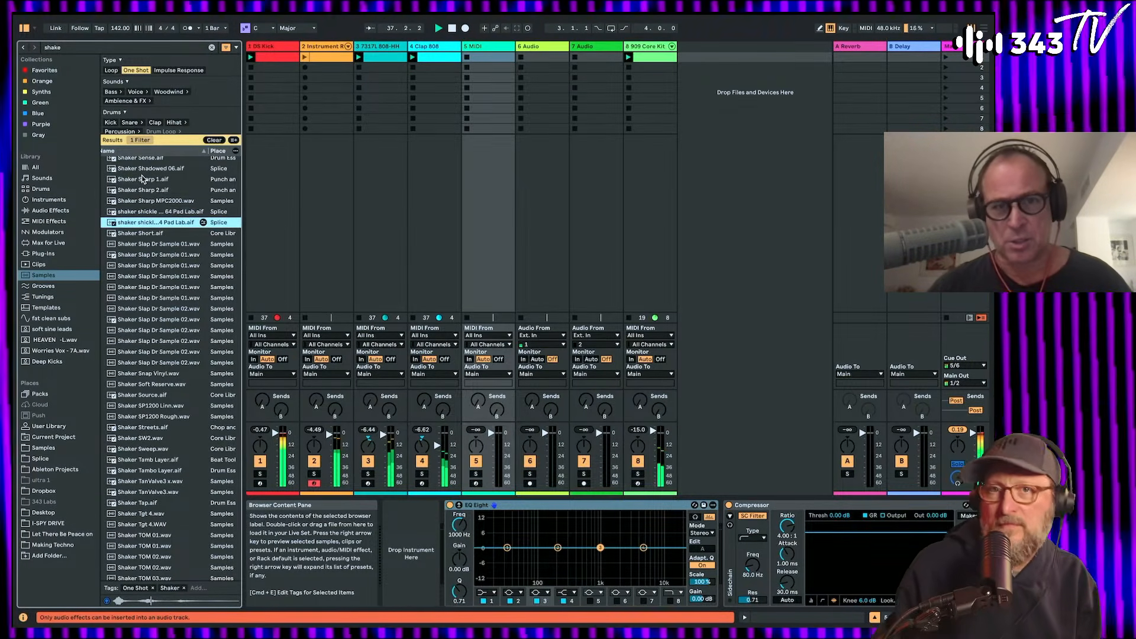
{"action": "key", "text": "Up"}
{"action": "key", "text": "Down"}
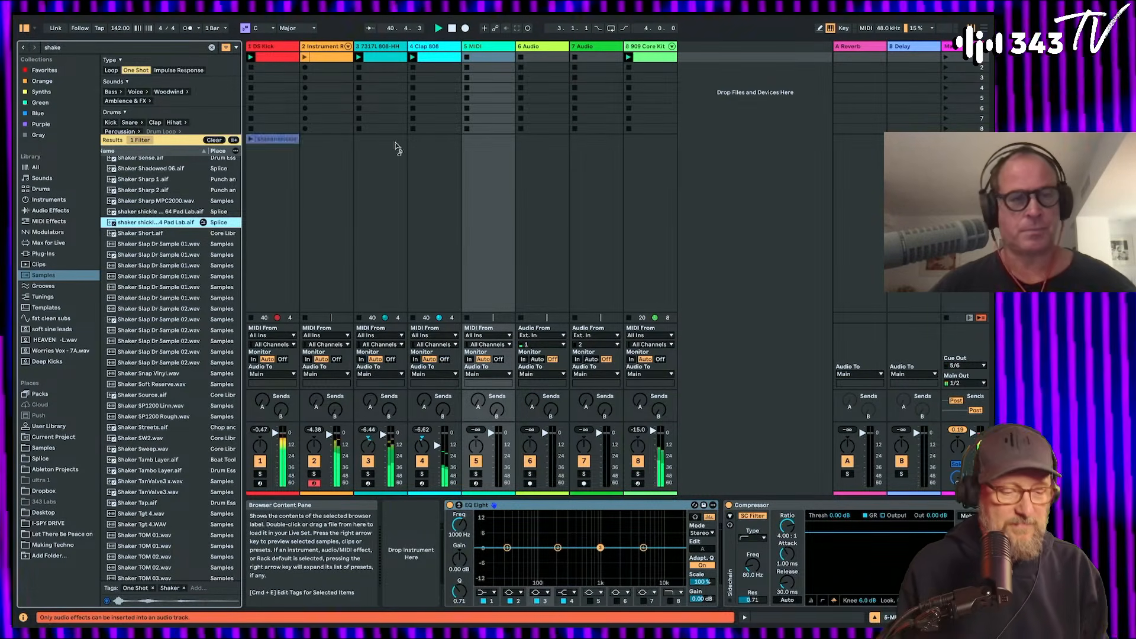
{"action": "left_click_drag", "start_coordinate": [547, 59], "coordinate": [547, 57]}
{"action": "double_click", "coordinate": [548, 57]}
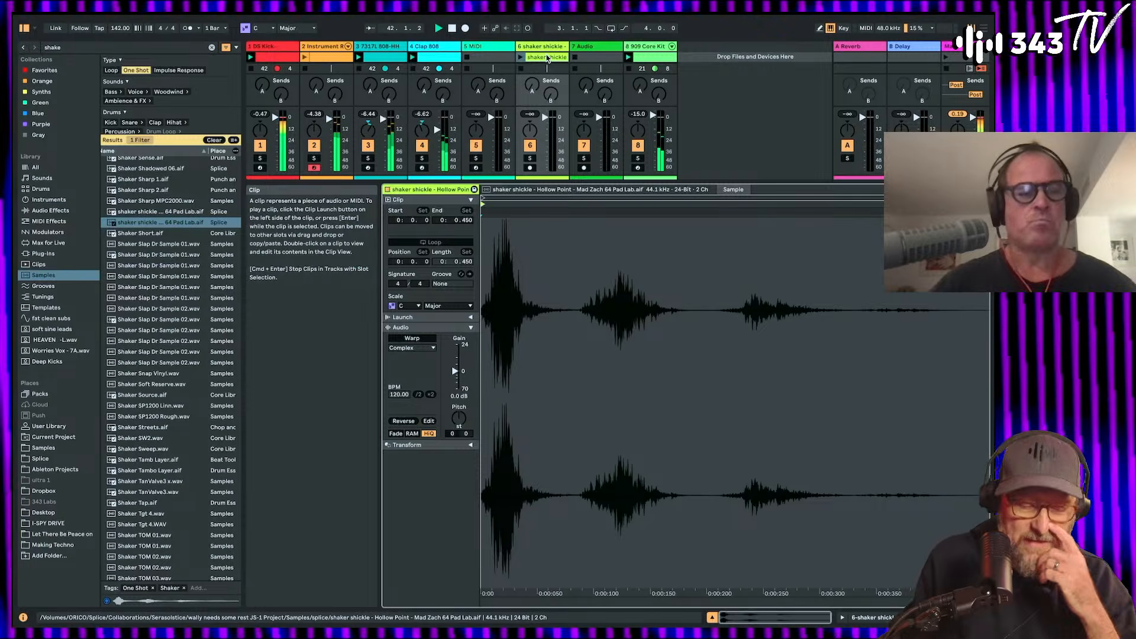
{"action": "key", "text": "super+z"}
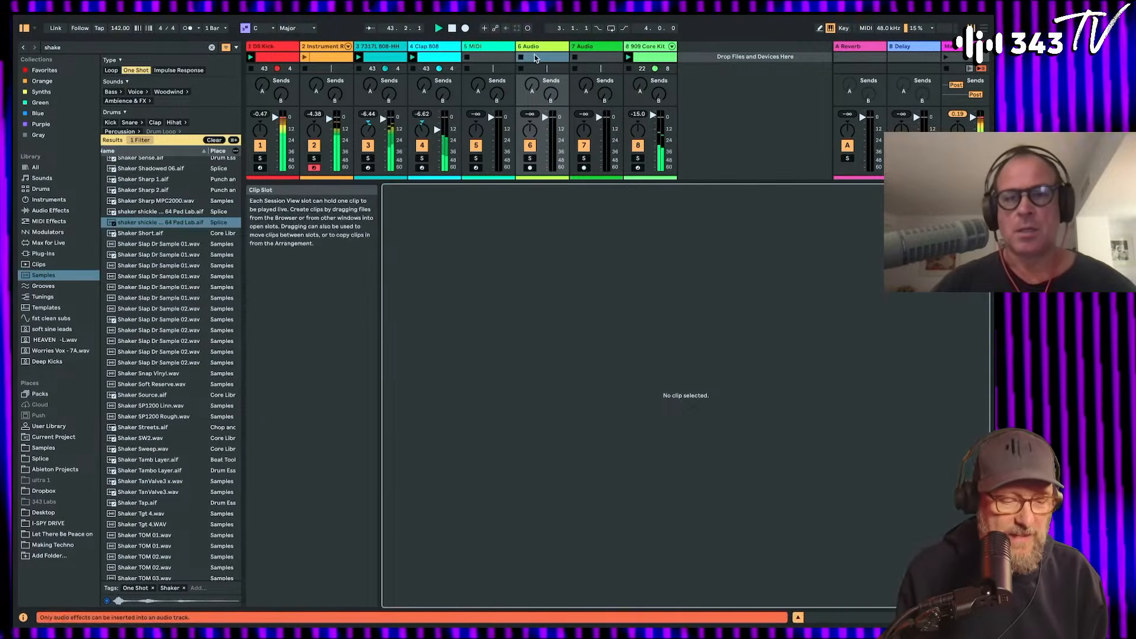
Step: Load the second shaker shickle 64 Pad Lab sample as an instrument on the empty MIDI track 5
{"action": "double_click", "coordinate": [490, 46]}
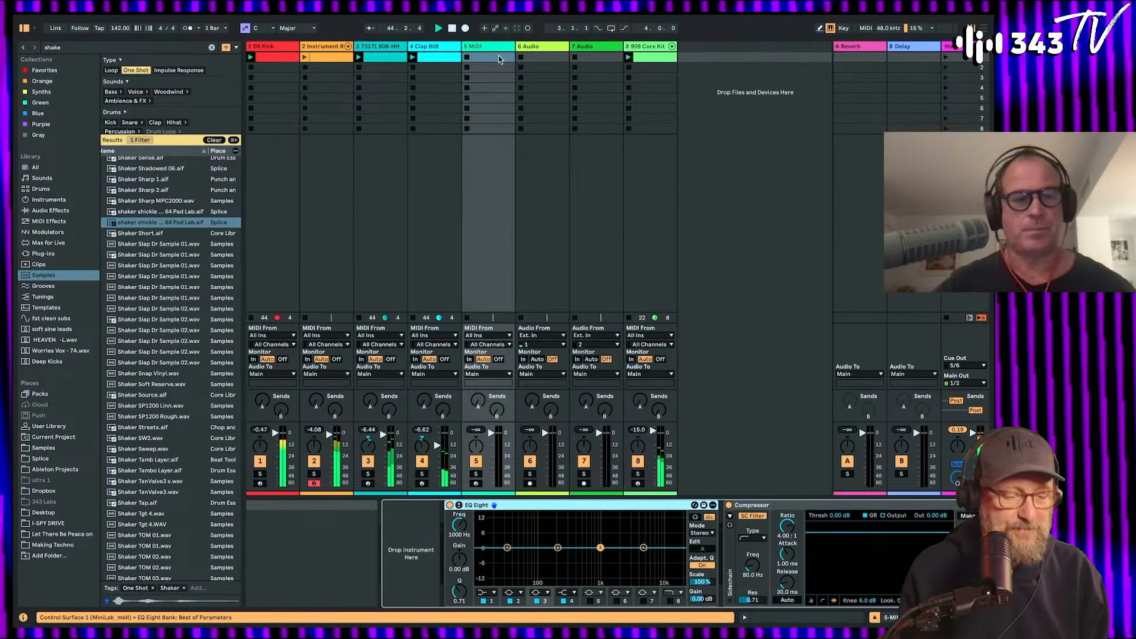
{"action": "left_click", "coordinate": [158, 225]}
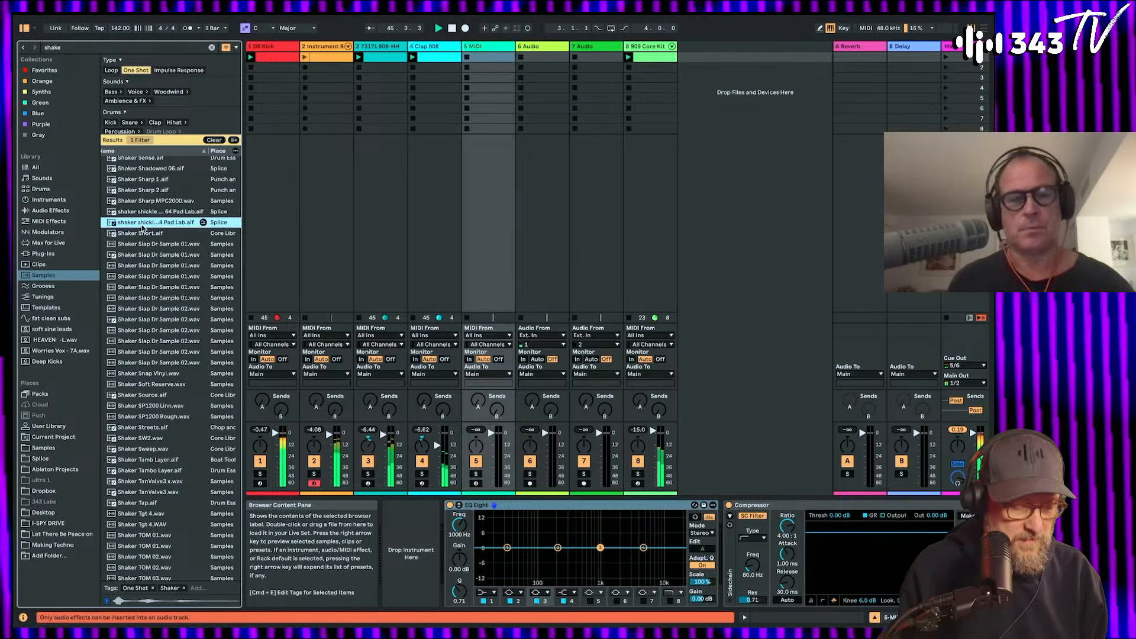
{"action": "left_click_drag", "start_coordinate": [142, 226], "coordinate": [405, 551]}
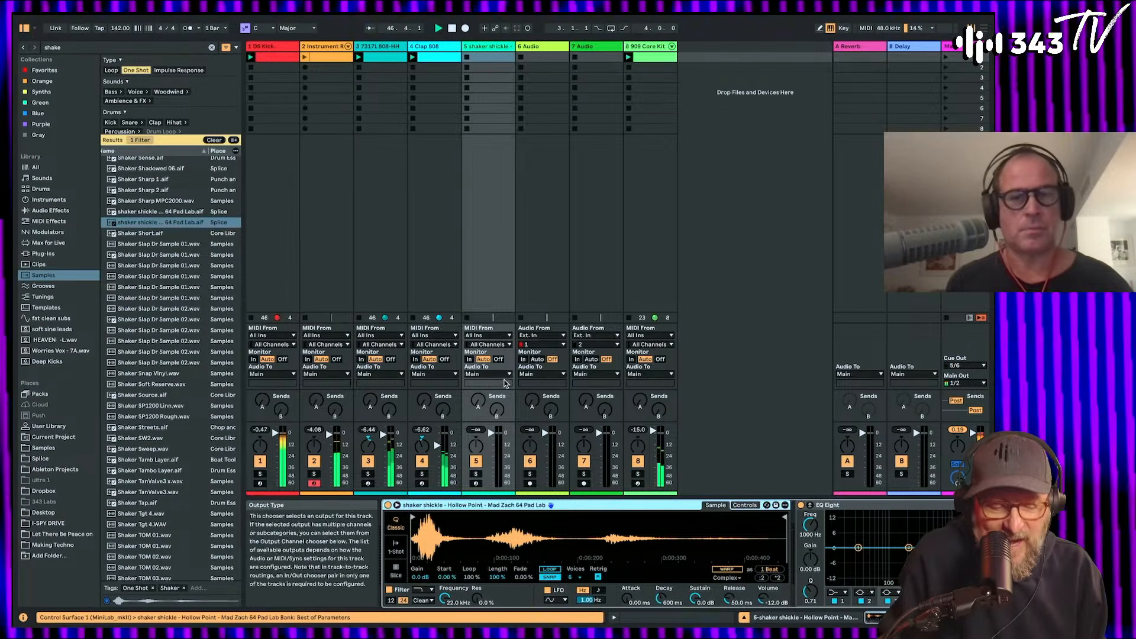
Step: Create a one-bar clip on the shaker track with a C3 note on the first beat, and launch it
{"action": "double_click", "coordinate": [489, 57]}
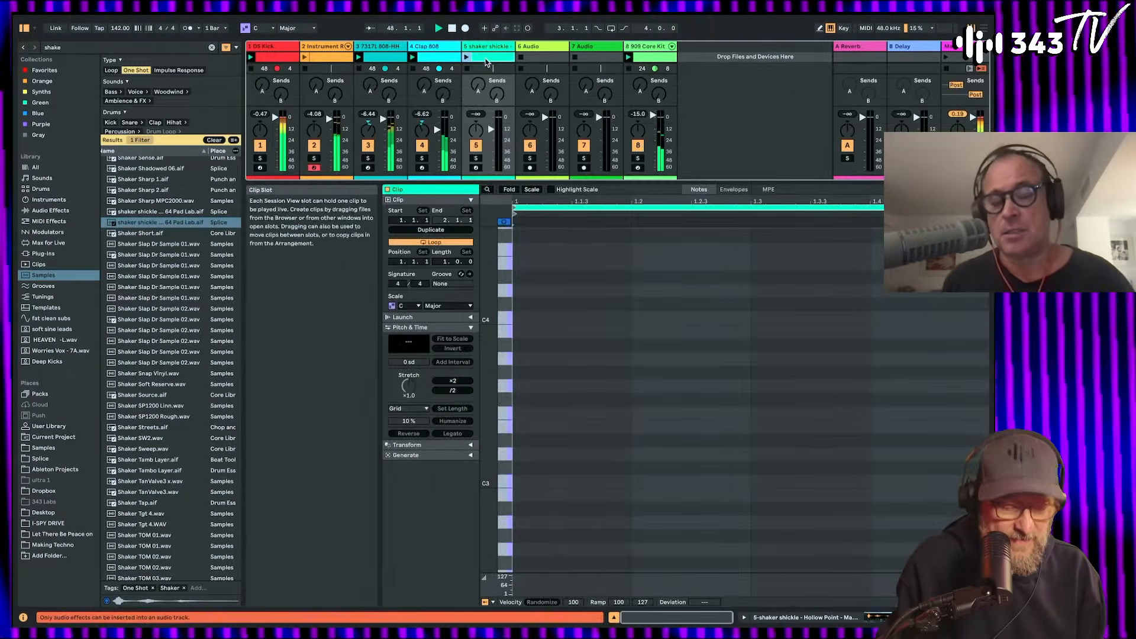
{"action": "double_click", "coordinate": [524, 487]}
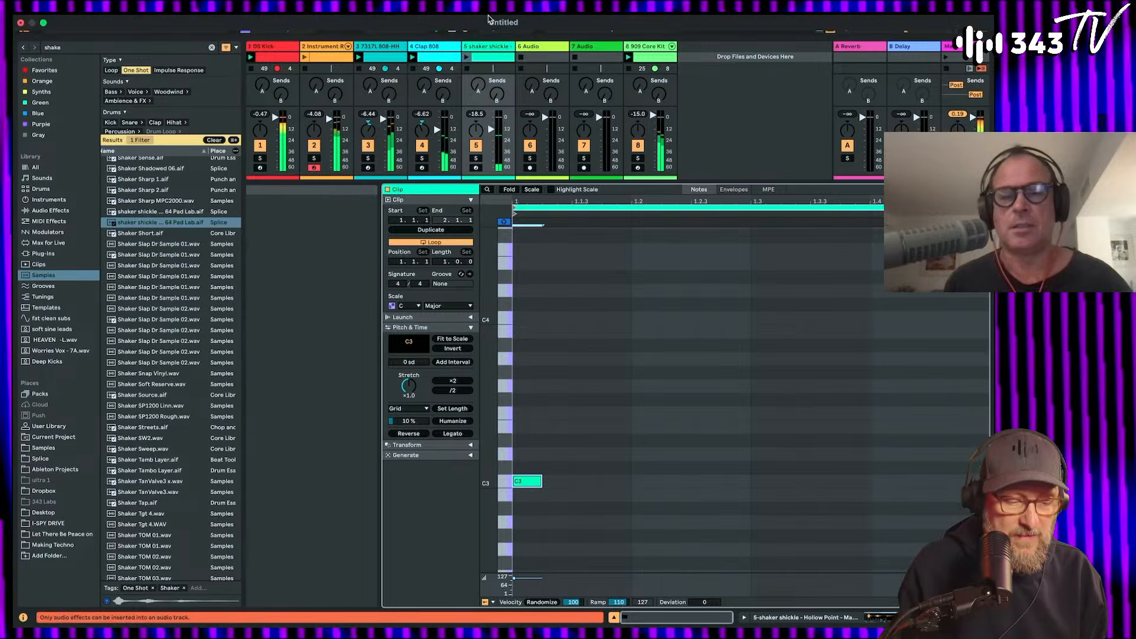
{"action": "left_click", "coordinate": [467, 57]}
Step: Switch the shaker track's sampler to one-shot playback mode
{"action": "key", "text": "shift+Tab"}
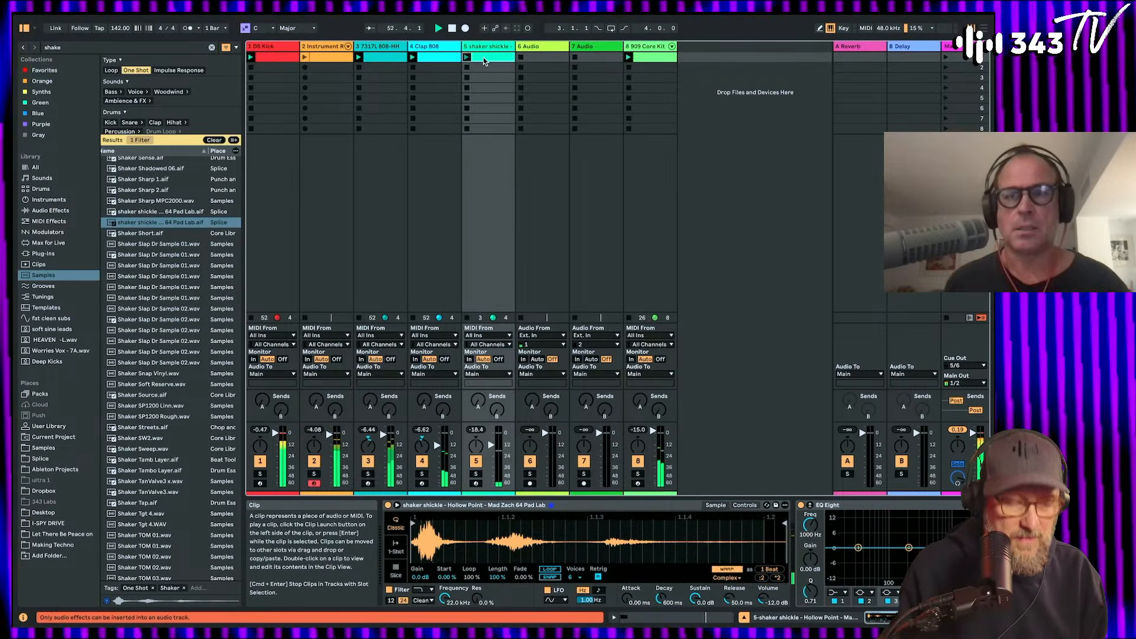
{"action": "left_click", "coordinate": [397, 549]}
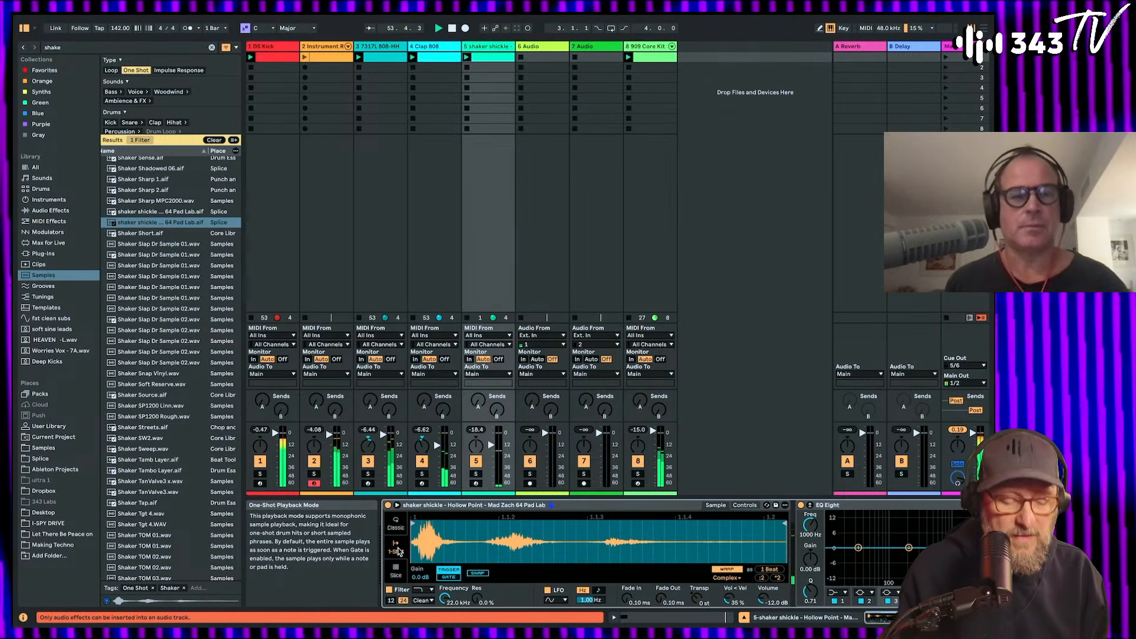
Step: Raise the shaker sampler's volume to -0.56 dB and repeat the C3 note on all four beats of its clip
{"action": "left_click_drag", "start_coordinate": [763, 599], "coordinate": [763, 586]}
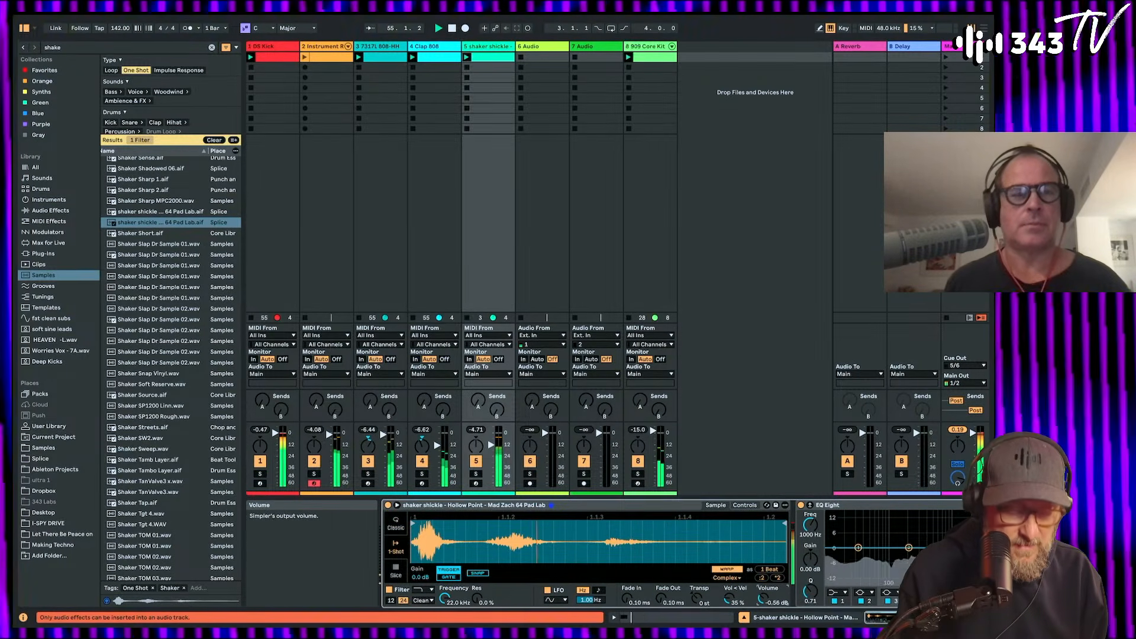
{"action": "left_click", "coordinate": [488, 59]}
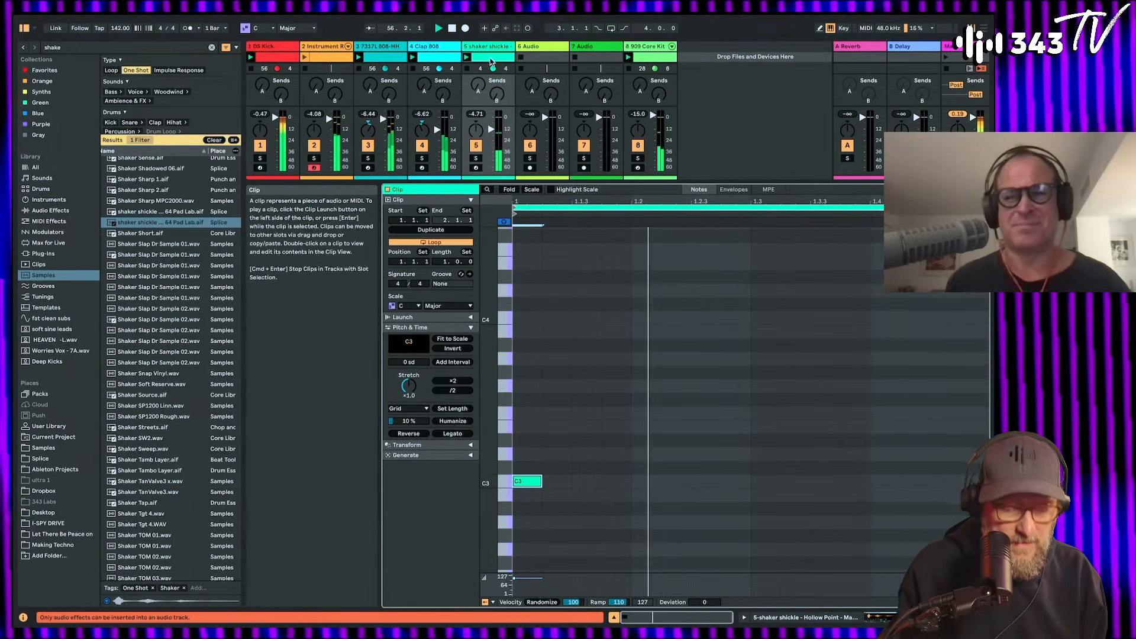
{"action": "left_click_drag", "start_coordinate": [534, 470], "coordinate": [630, 529]}
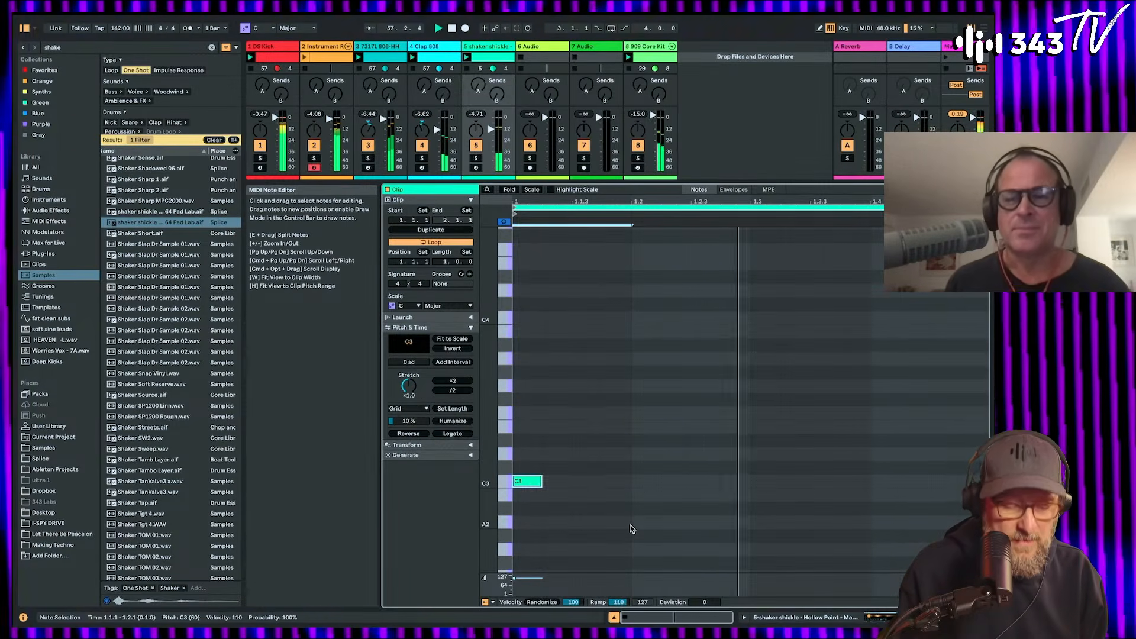
{"action": "key", "text": "super+d"}
{"action": "key", "text": "super+d"}
{"action": "key", "text": "super+d"}
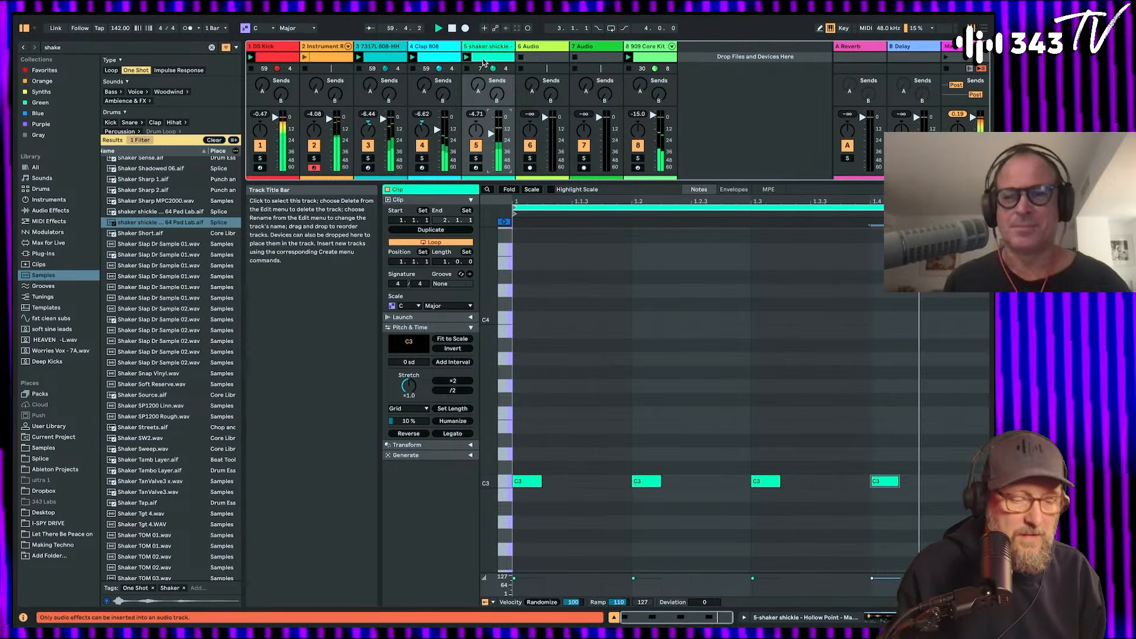
Step: Set the shaker sampler's volume to -4.50 dB, and show the track delay options to set the shaker track's delay to -7.00 ms
{"action": "double_click", "coordinate": [481, 47]}
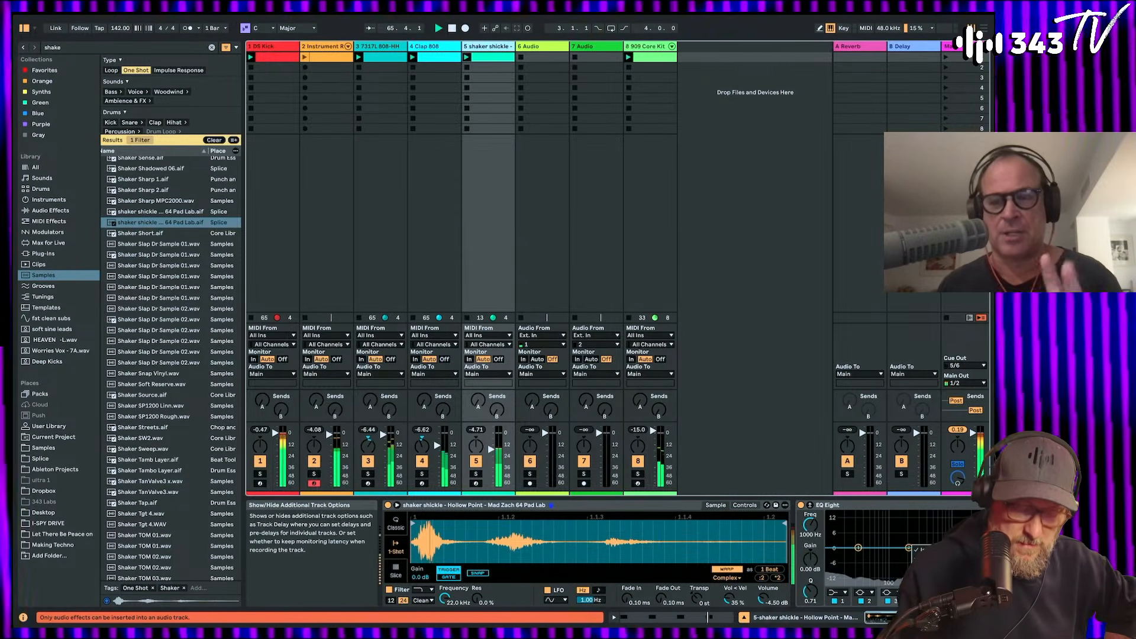
{"action": "left_click", "coordinate": [945, 585]}
{"action": "left_click_drag", "start_coordinate": [495, 476], "coordinate": [495, 481]}
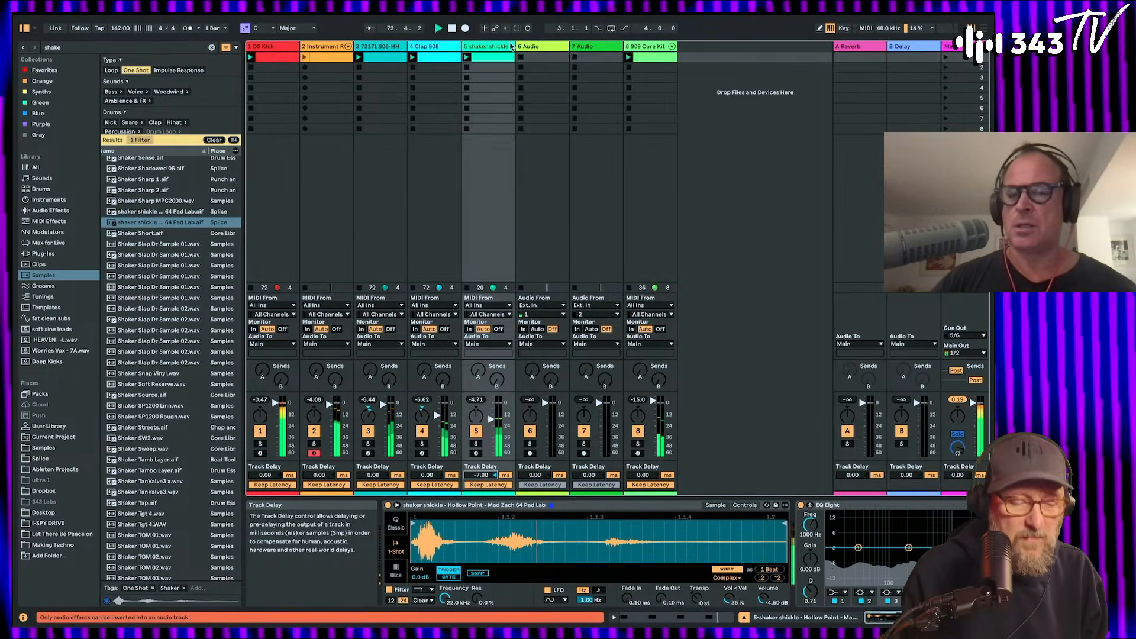
Step: Shift all four C3 notes in the shaker clip from the beats to the offbeats, starting at 1.1.3
{"action": "double_click", "coordinate": [499, 58]}
{"action": "left_click", "coordinate": [503, 483]}
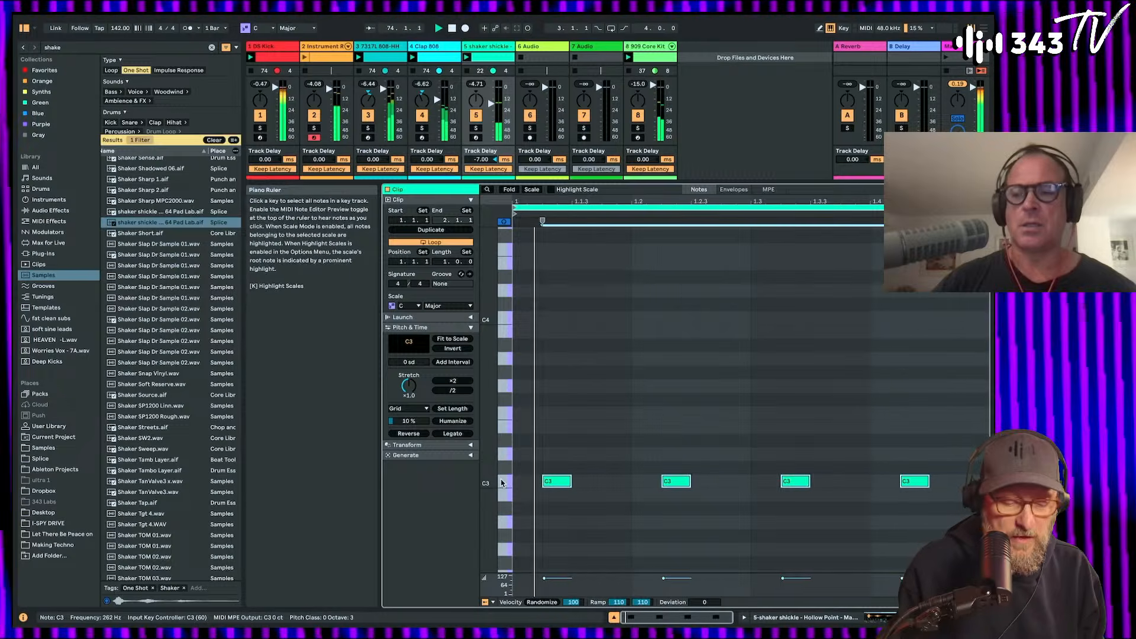
{"action": "key", "text": "Right"}
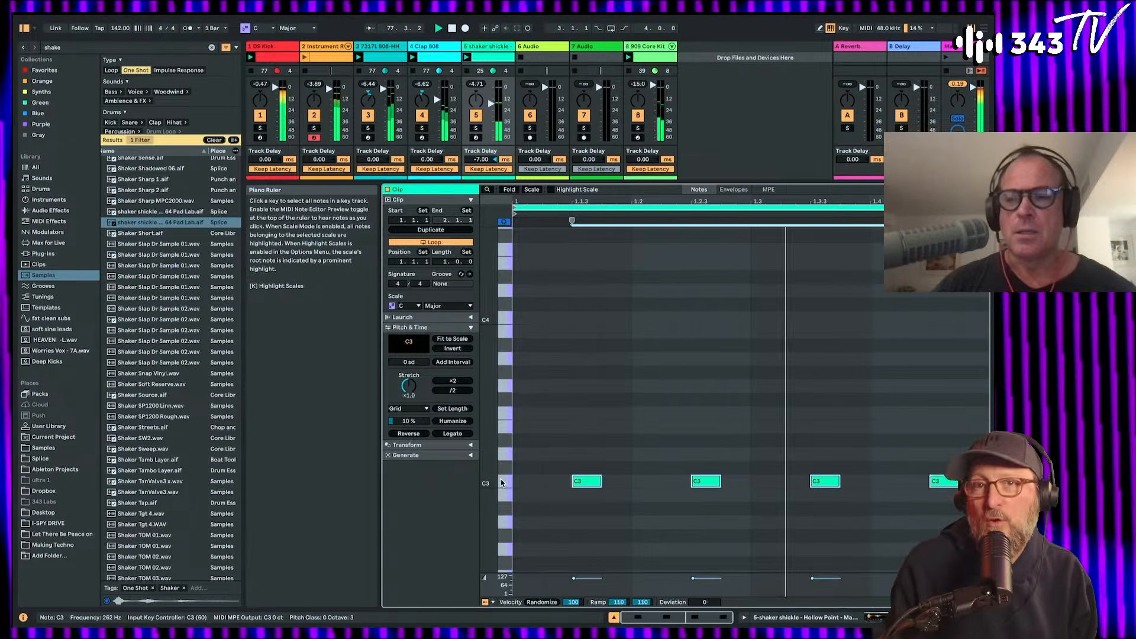
{"action": "key", "text": "Left"}
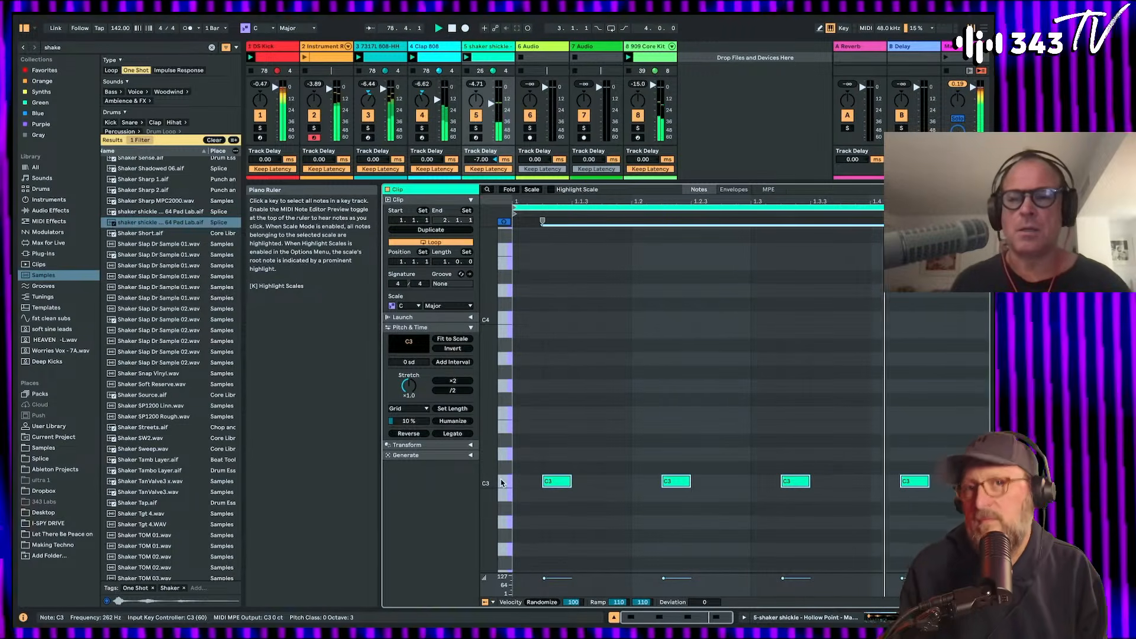
{"action": "key", "text": "Right"}
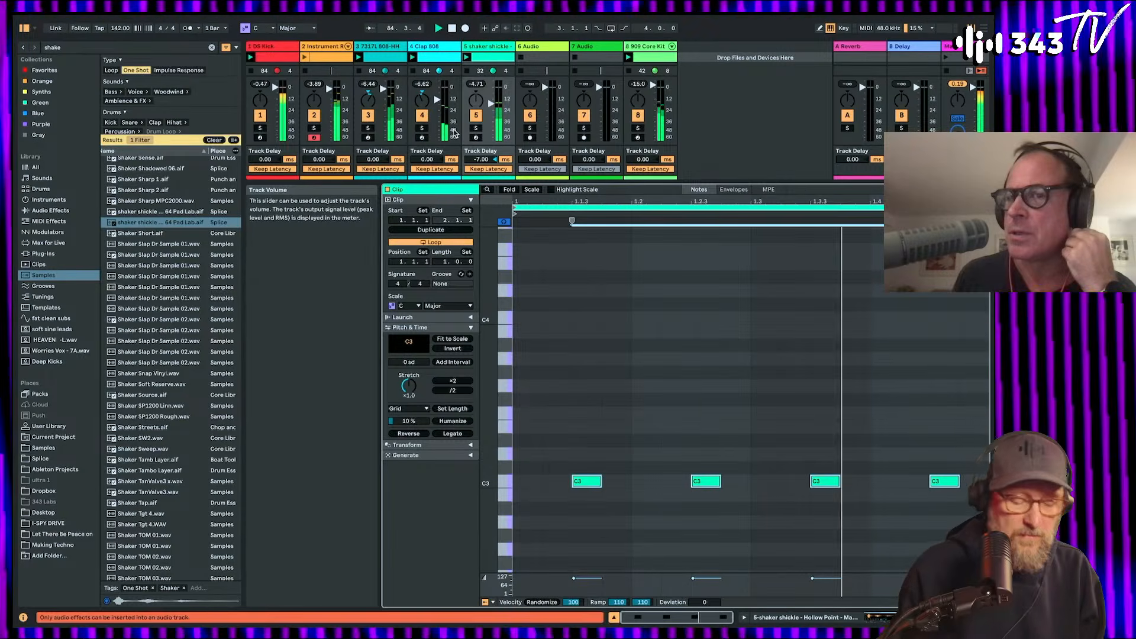
Step: Move the four shaker notes back onto the beats one at a time, and shift them all to the offbeats again
{"action": "left_click", "coordinate": [579, 481]}
{"action": "key", "text": "Left"}
{"action": "key", "text": "Left"}
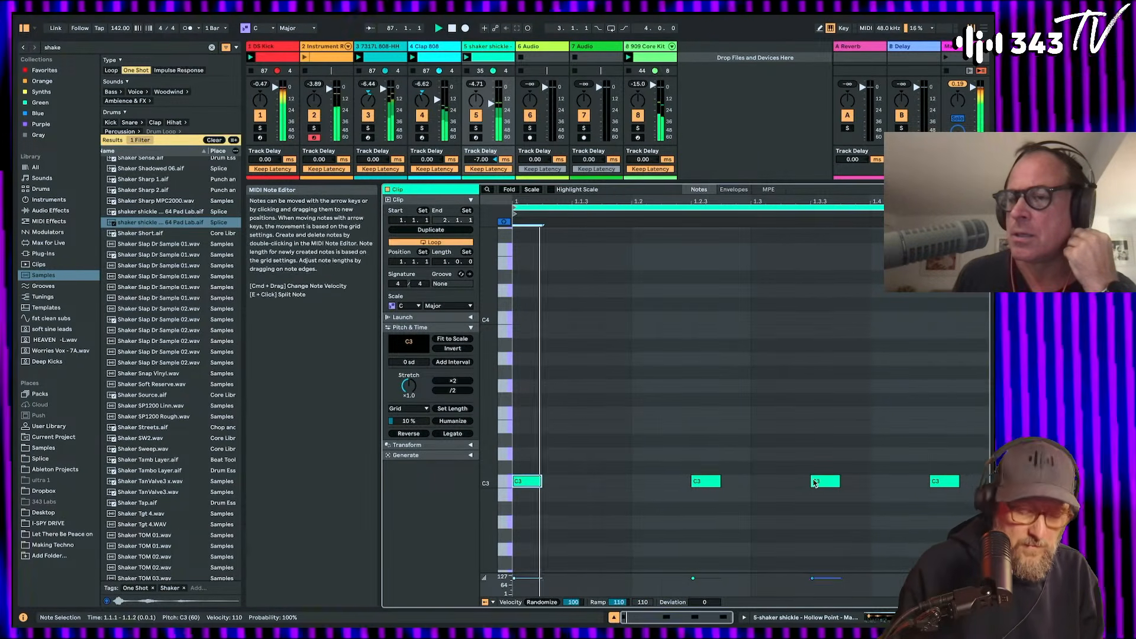
{"action": "left_click", "coordinate": [815, 483]}
{"action": "key", "text": "Left"}
{"action": "key", "text": "Left"}
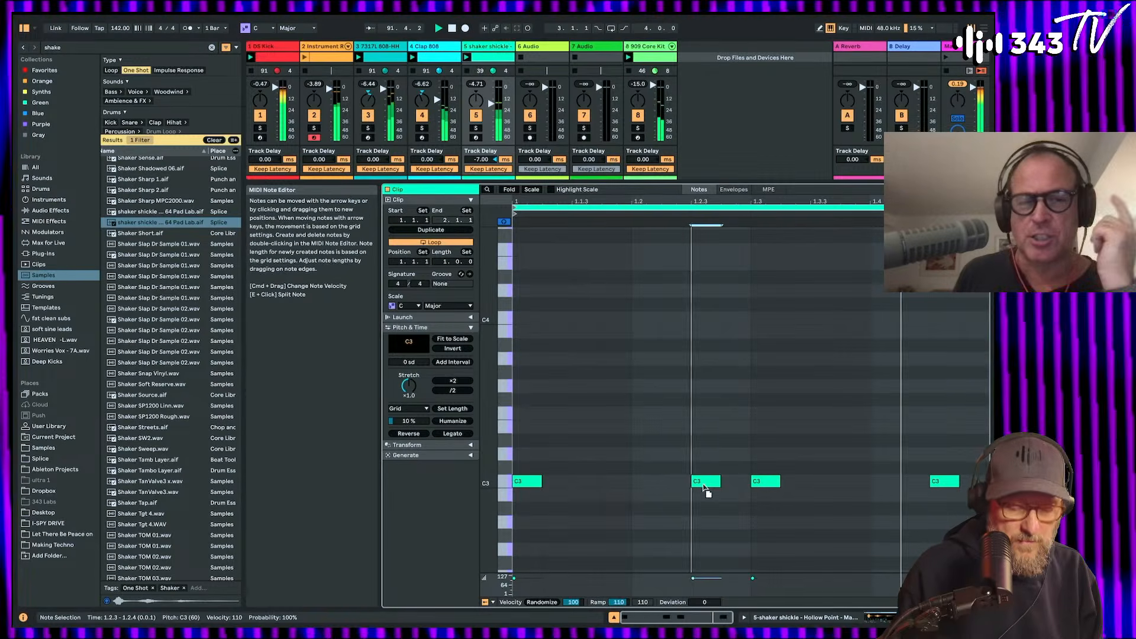
{"action": "left_click_drag", "start_coordinate": [706, 489], "coordinate": [646, 489]}
{"action": "left_click_drag", "start_coordinate": [944, 487], "coordinate": [884, 488]}
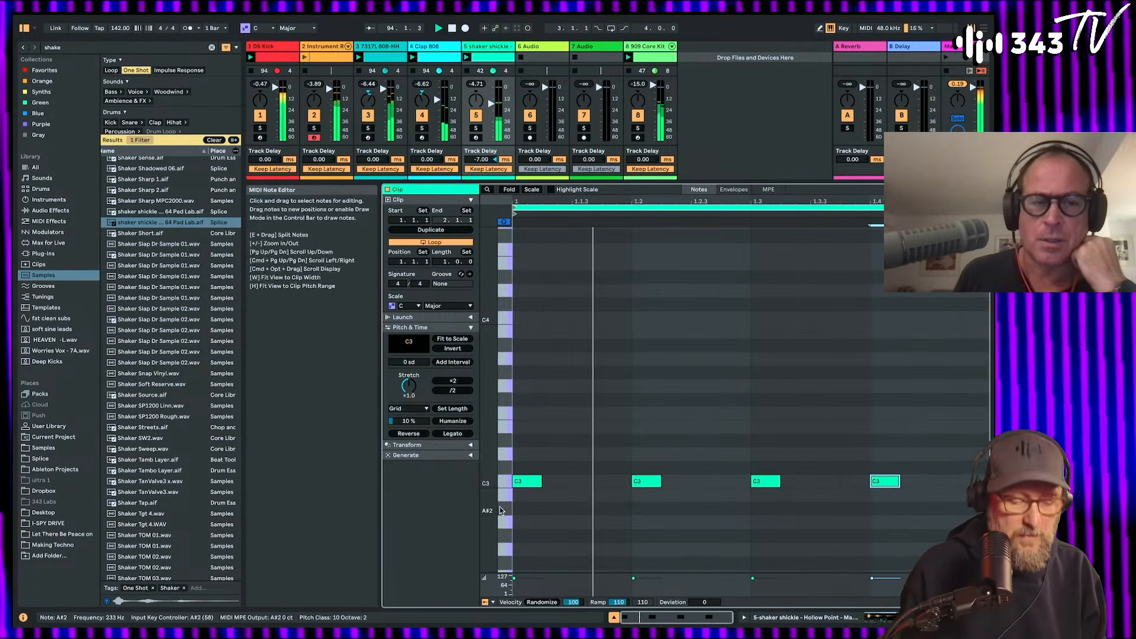
{"action": "left_click", "coordinate": [506, 484]}
{"action": "key", "text": "Right"}
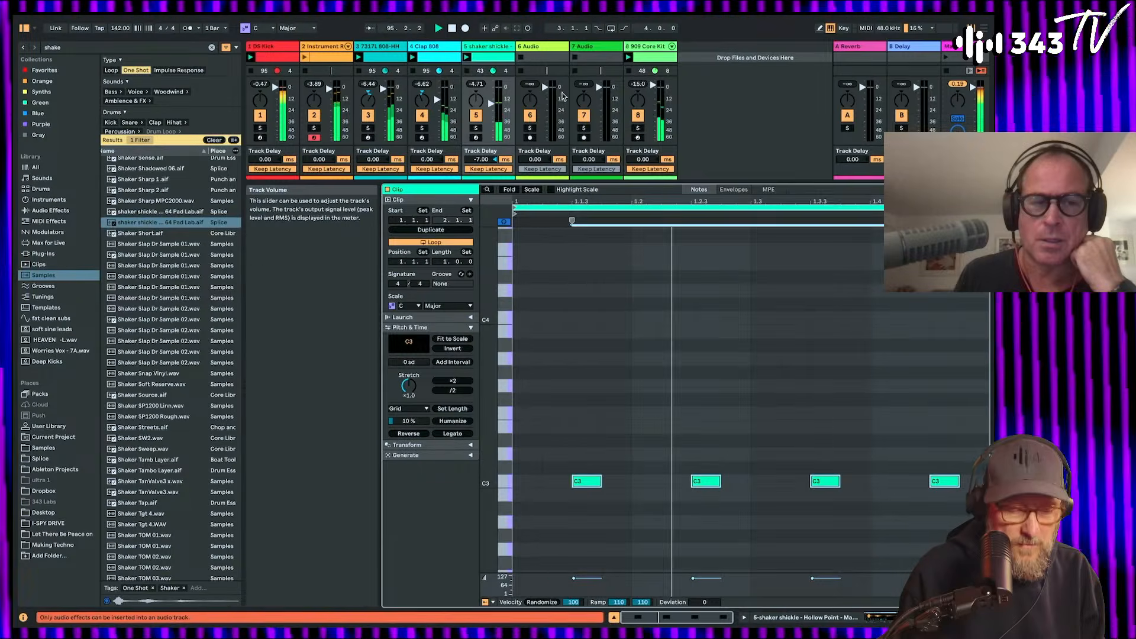
Step: Add the Delay audio effect to the shaker track with its filter at 2.44 kHz and feedback at 45%
{"action": "double_click", "coordinate": [486, 47]}
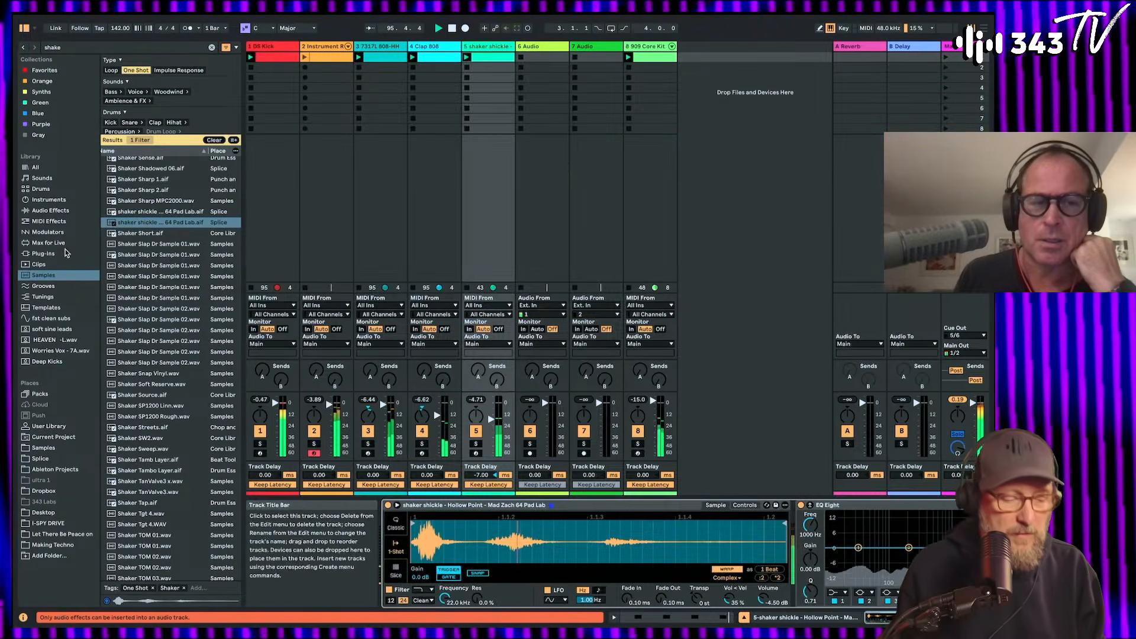
{"action": "left_click", "coordinate": [47, 212]}
{"action": "left_click", "coordinate": [212, 47]}
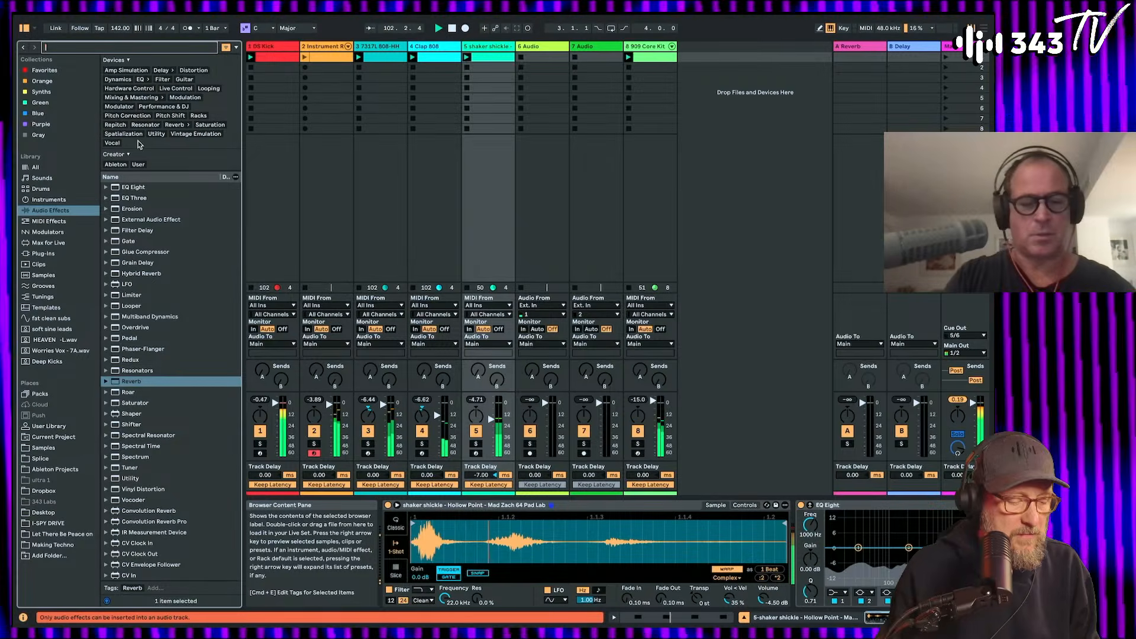
{"action": "type", "text": "dec"}
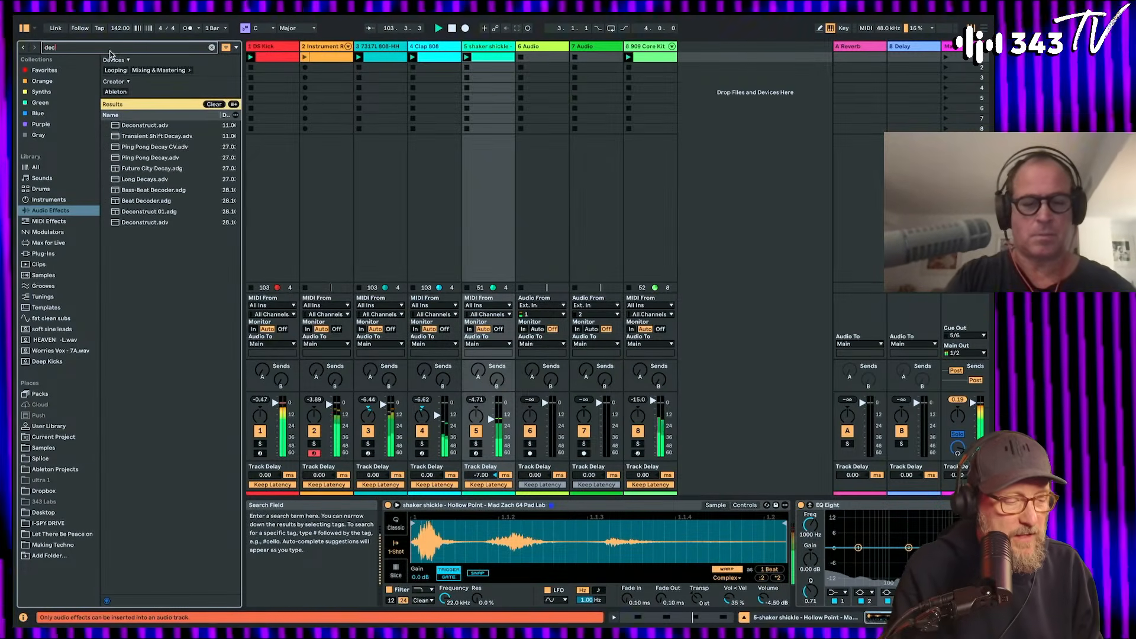
{"action": "type", "text": "la"}
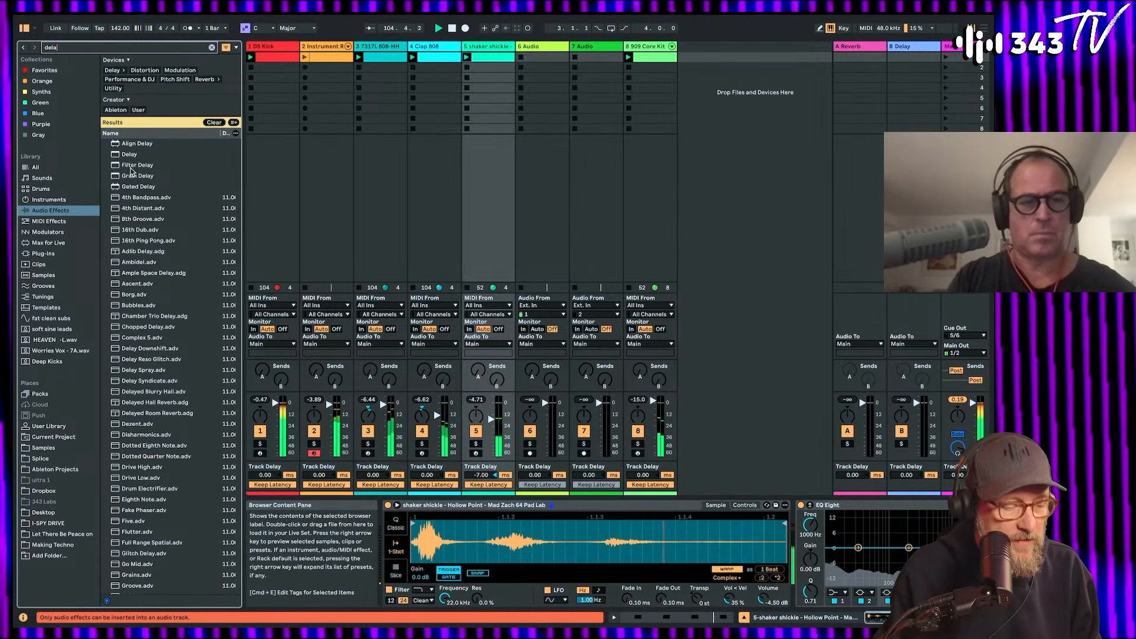
{"action": "double_click", "coordinate": [129, 155]}
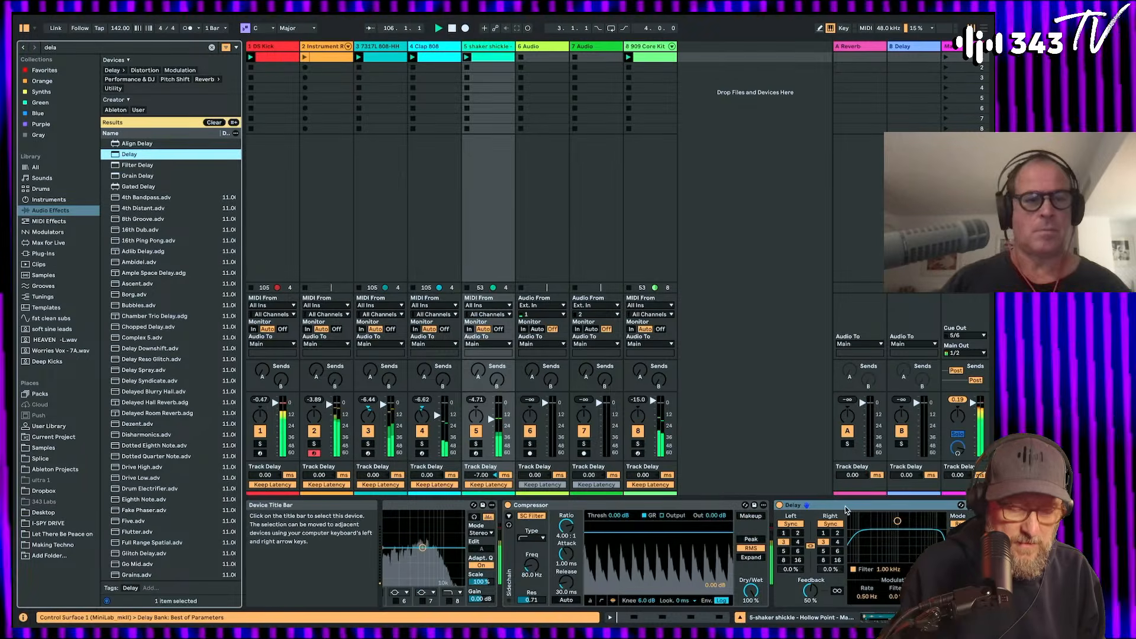
{"action": "left_click_drag", "start_coordinate": [901, 531], "coordinate": [906, 537]}
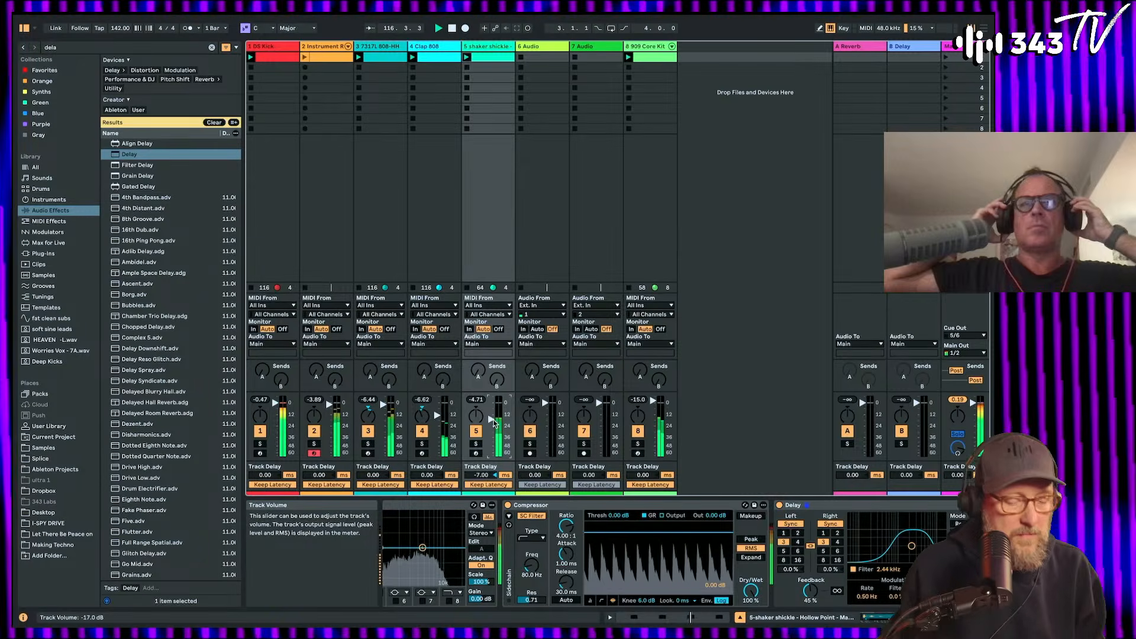
Step: Solo the instrument rack on track 2 and look through its device chain and the reverb return's settings
{"action": "left_click", "coordinate": [322, 46]}
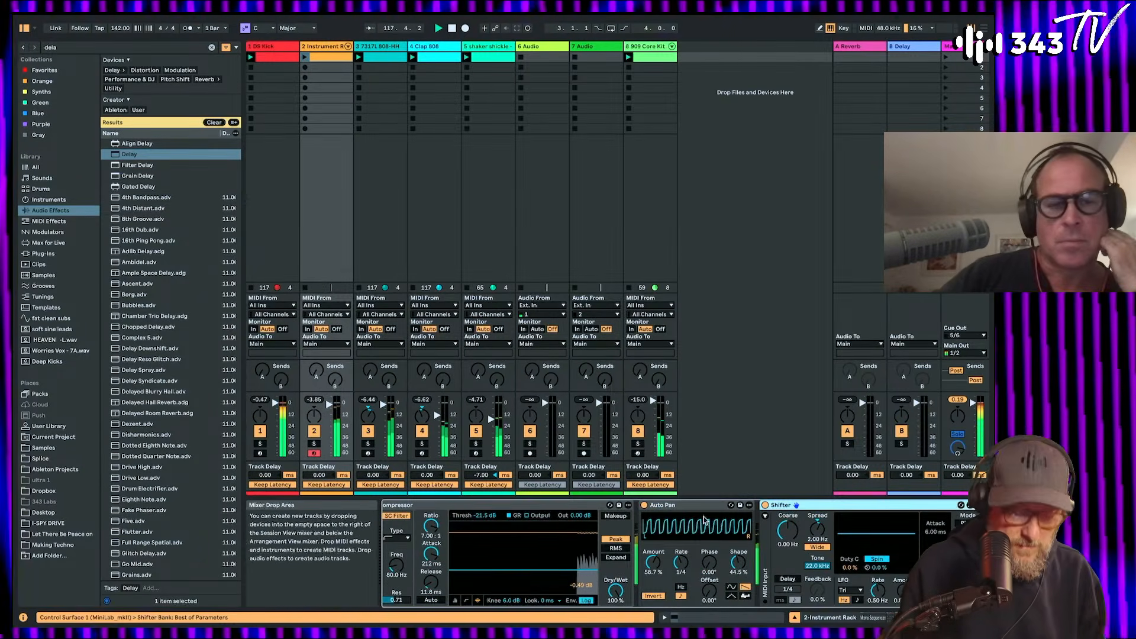
{"action": "scroll", "coordinate": [705, 521], "scroll_direction": "right", "scroll_amount": 2}
{"action": "scroll", "coordinate": [705, 520], "scroll_direction": "left", "scroll_amount": 5}
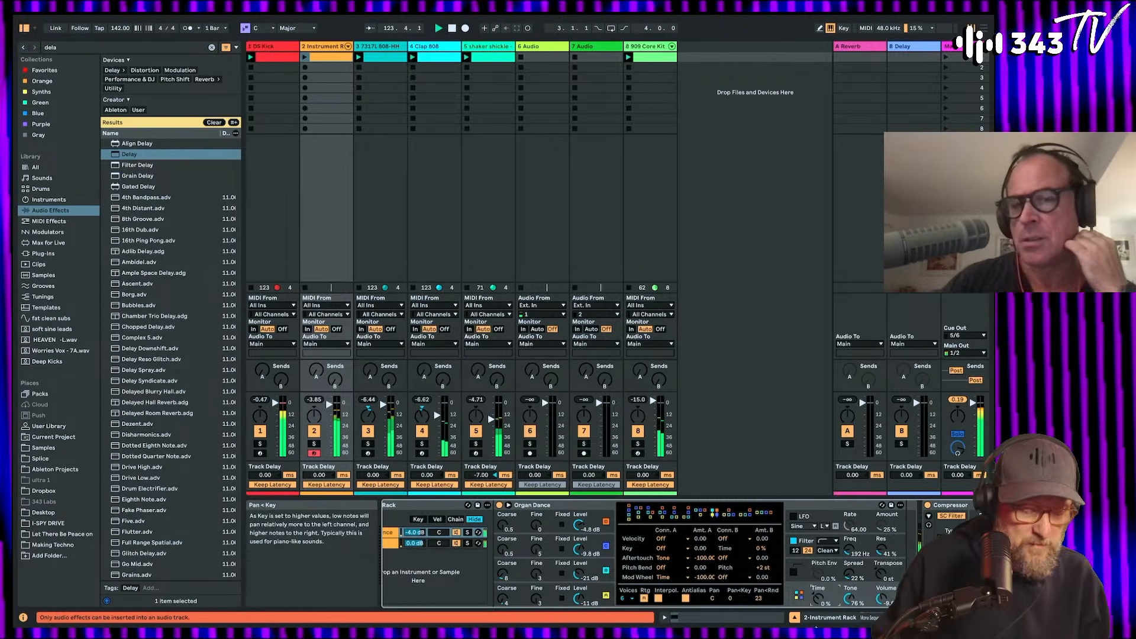
{"action": "left_click", "coordinate": [315, 444]}
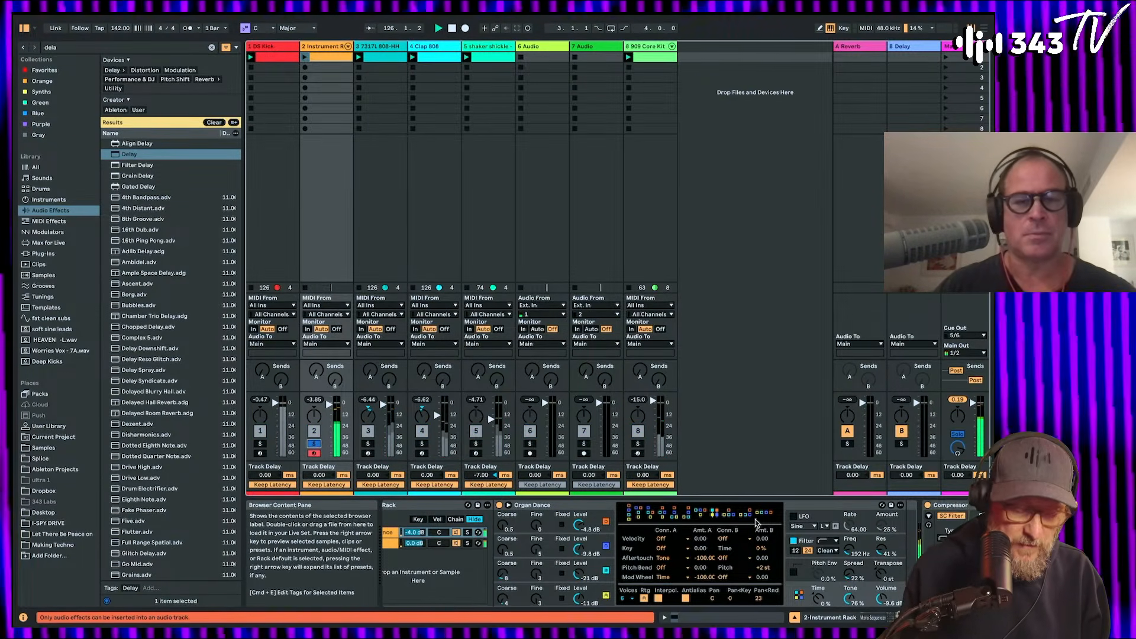
{"action": "scroll", "coordinate": [751, 522], "scroll_direction": "right", "scroll_amount": 10}
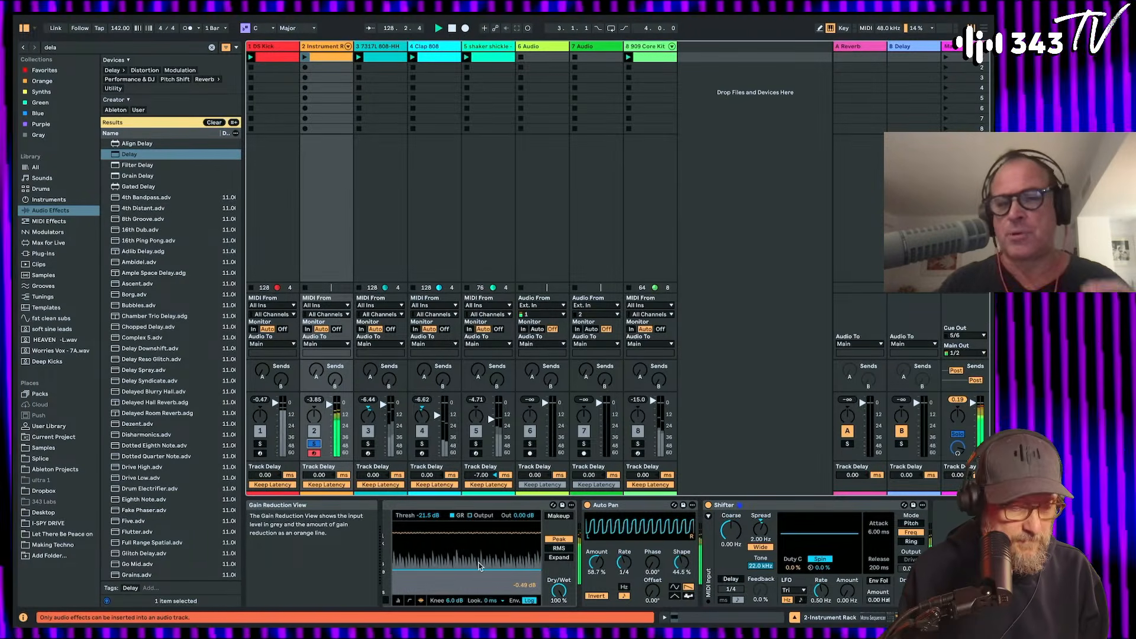
{"action": "left_click", "coordinate": [858, 46]}
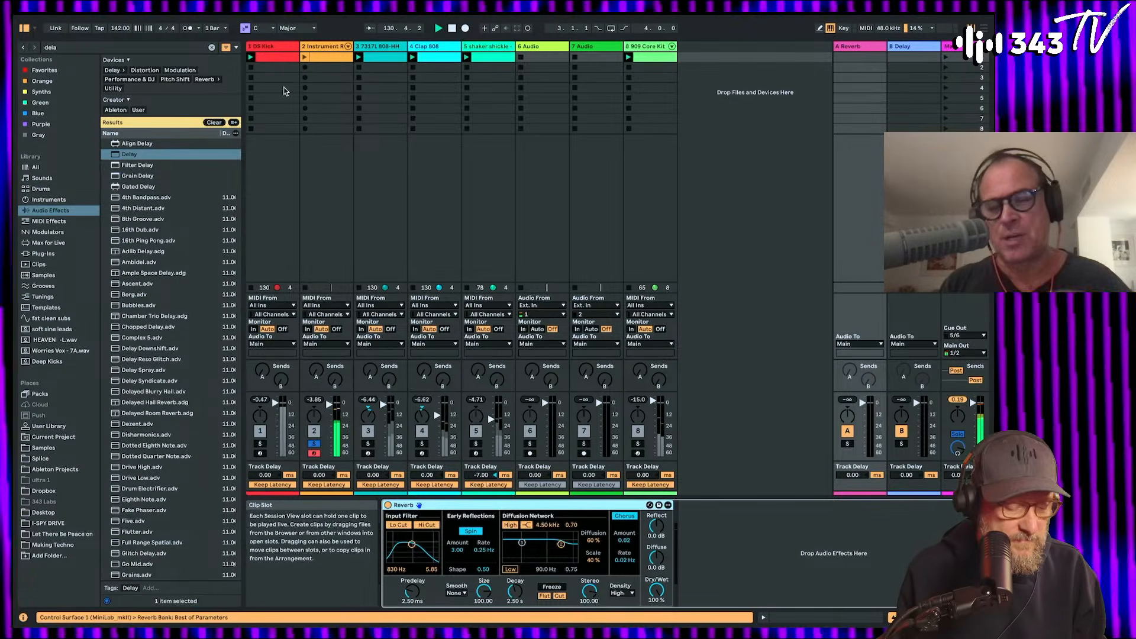
Step: Unfold the instrument rack's chains in the mixer and solo the ABL3 chain
{"action": "left_click", "coordinate": [348, 46]}
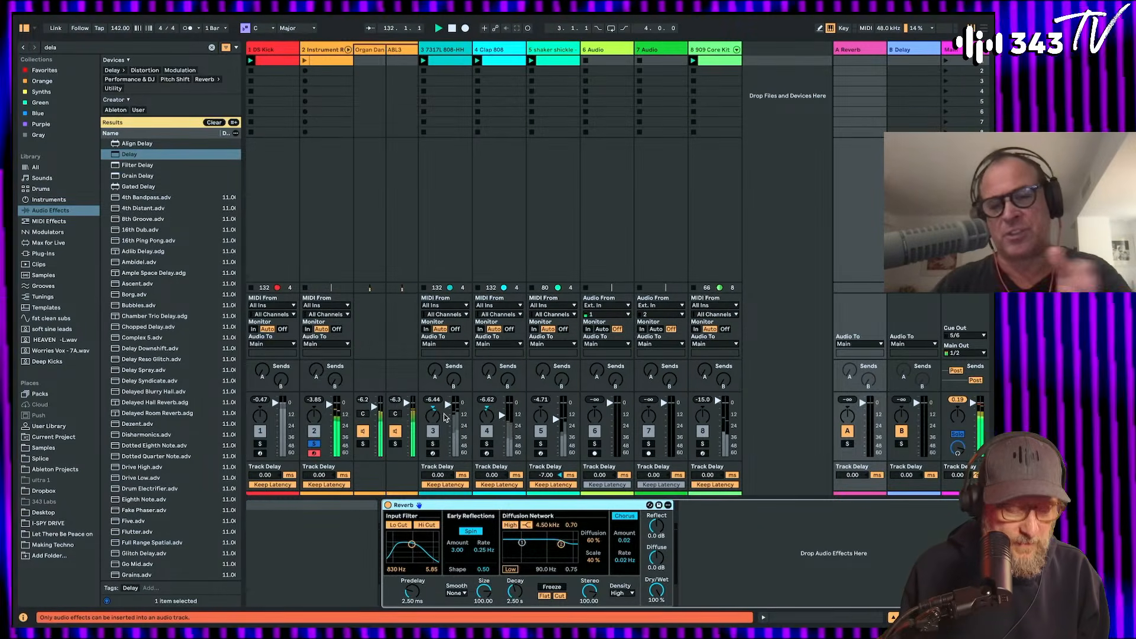
{"action": "left_click", "coordinate": [395, 445]}
{"action": "left_click", "coordinate": [395, 445]}
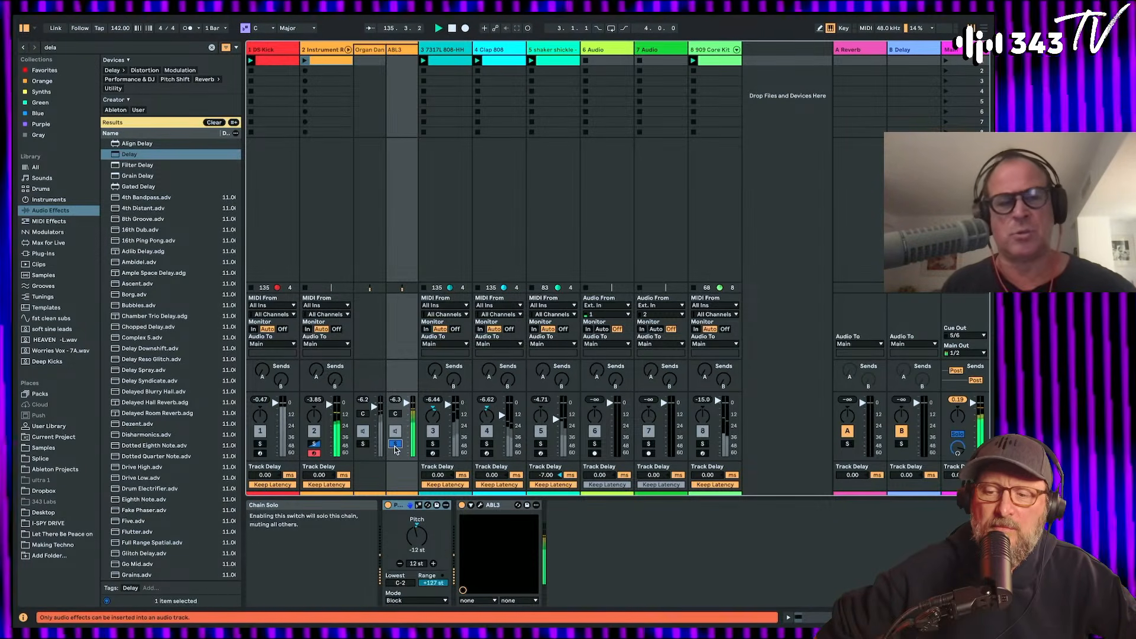
Step: Find the Saturator among the audio effects and add it after ABL3 in the soloed chain
{"action": "scroll", "coordinate": [159, 297], "scroll_direction": "right", "scroll_amount": 5}
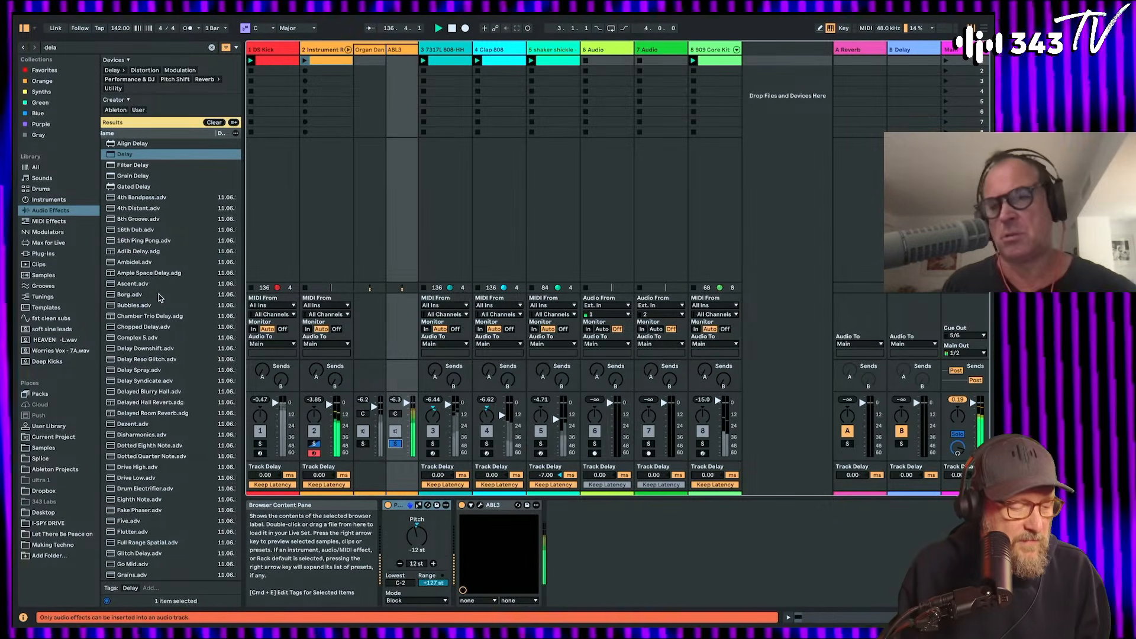
{"action": "scroll", "coordinate": [159, 298], "scroll_direction": "left", "scroll_amount": 5}
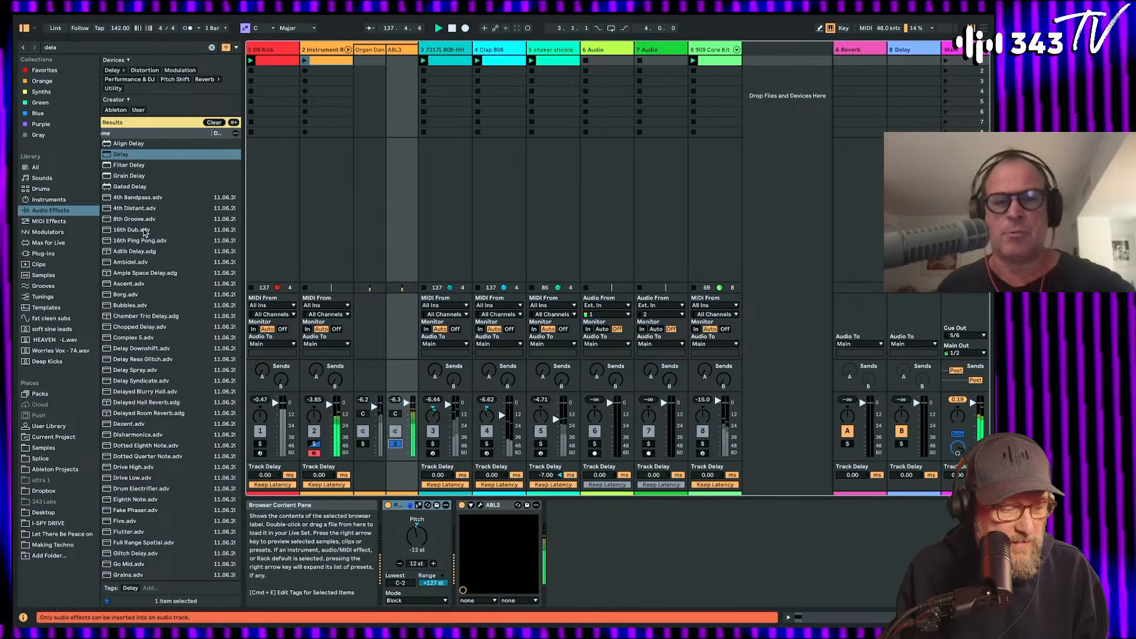
{"action": "left_click", "coordinate": [89, 47]}
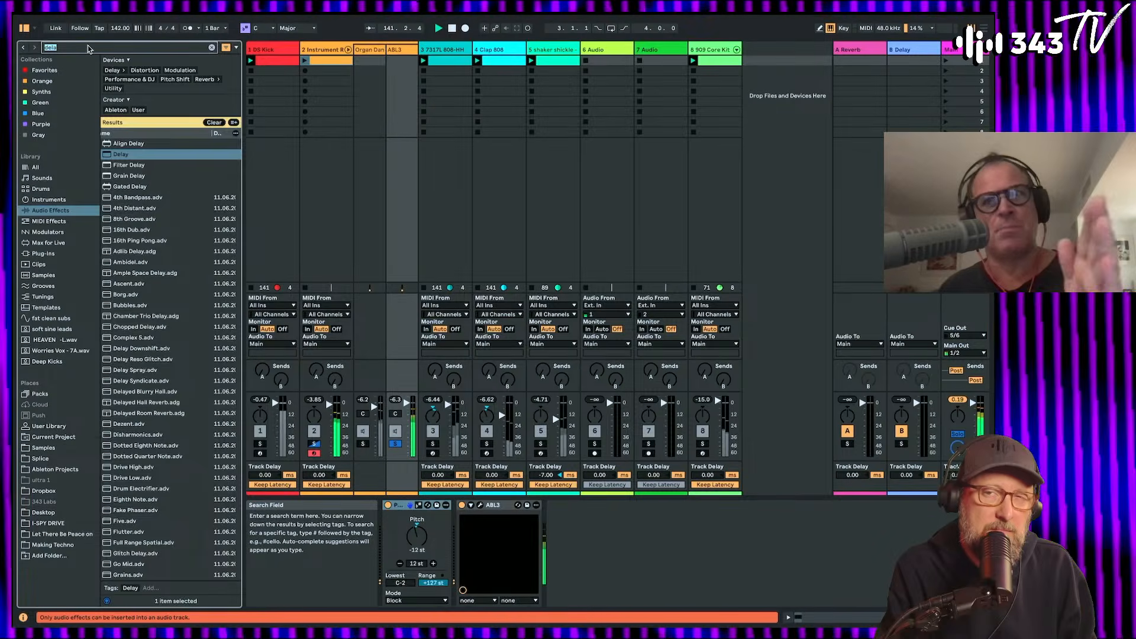
{"action": "type", "text": "sat"}
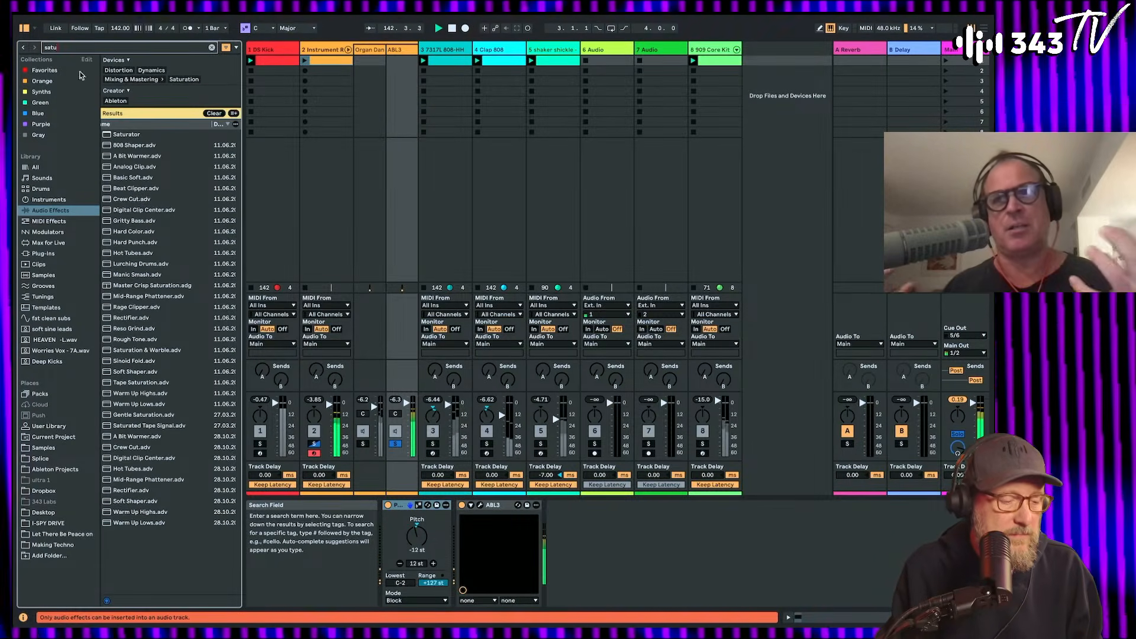
{"action": "type", "text": "u"}
{"action": "double_click", "coordinate": [127, 135]}
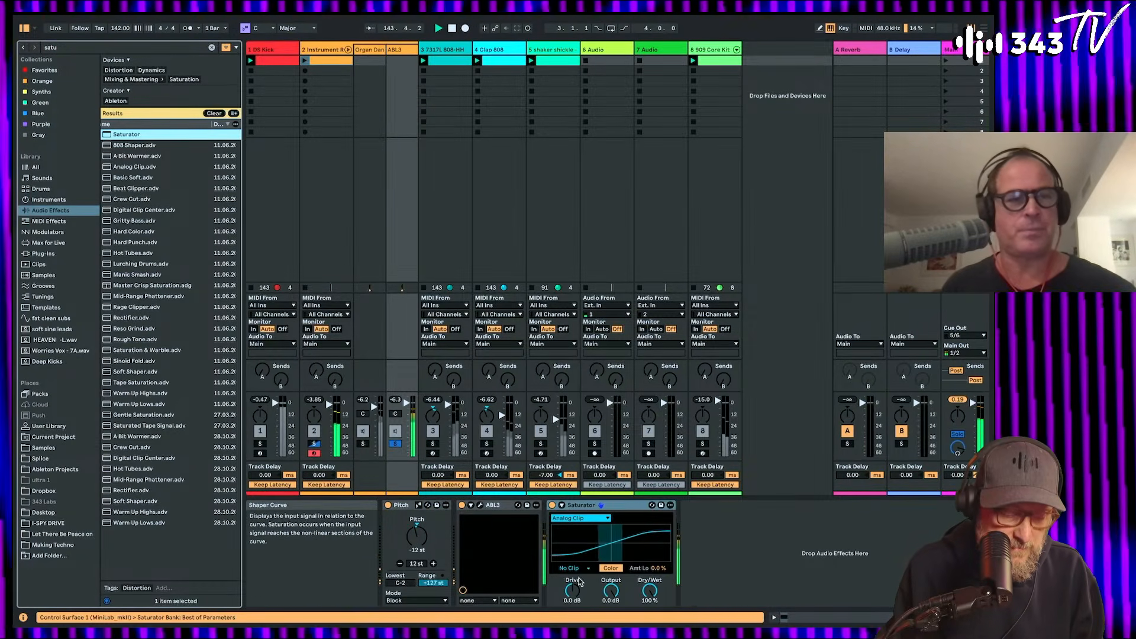
Step: Set the Saturator's curve type to Hard Curve and its drive to -8.6 dB, and clear the effect search
{"action": "left_click", "coordinate": [586, 522]}
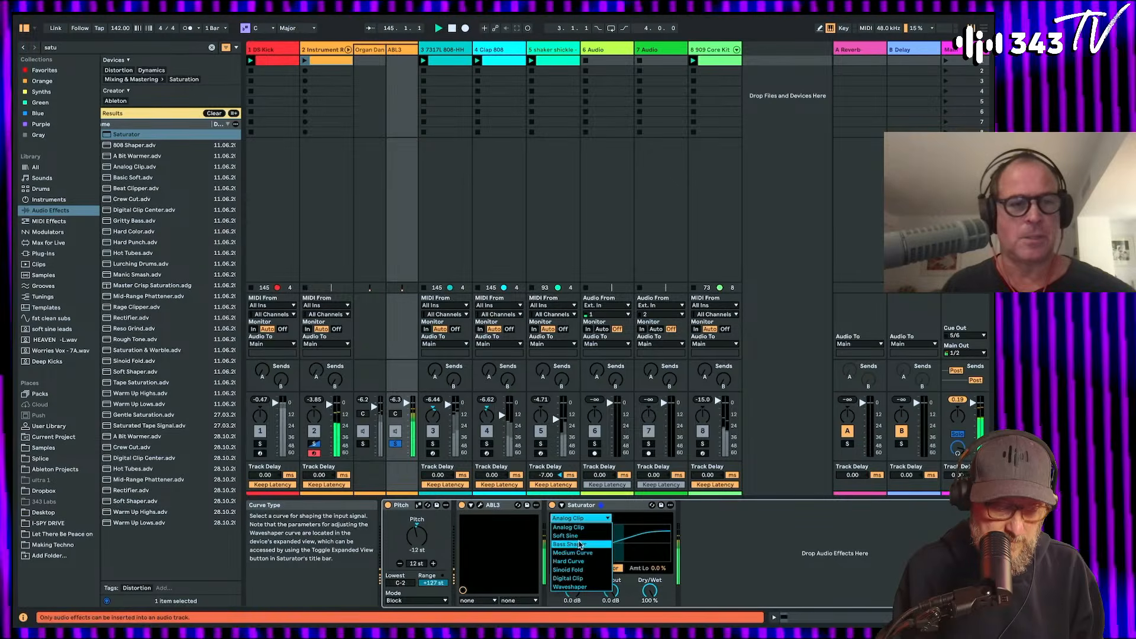
{"action": "left_click", "coordinate": [571, 561]}
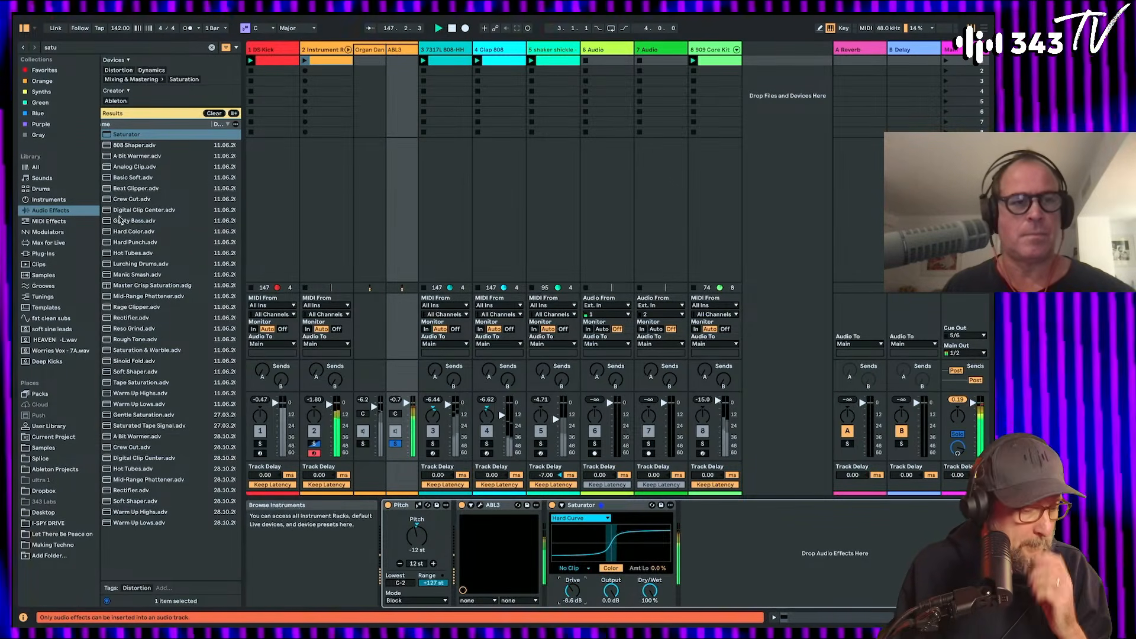
{"action": "left_click", "coordinate": [211, 48]}
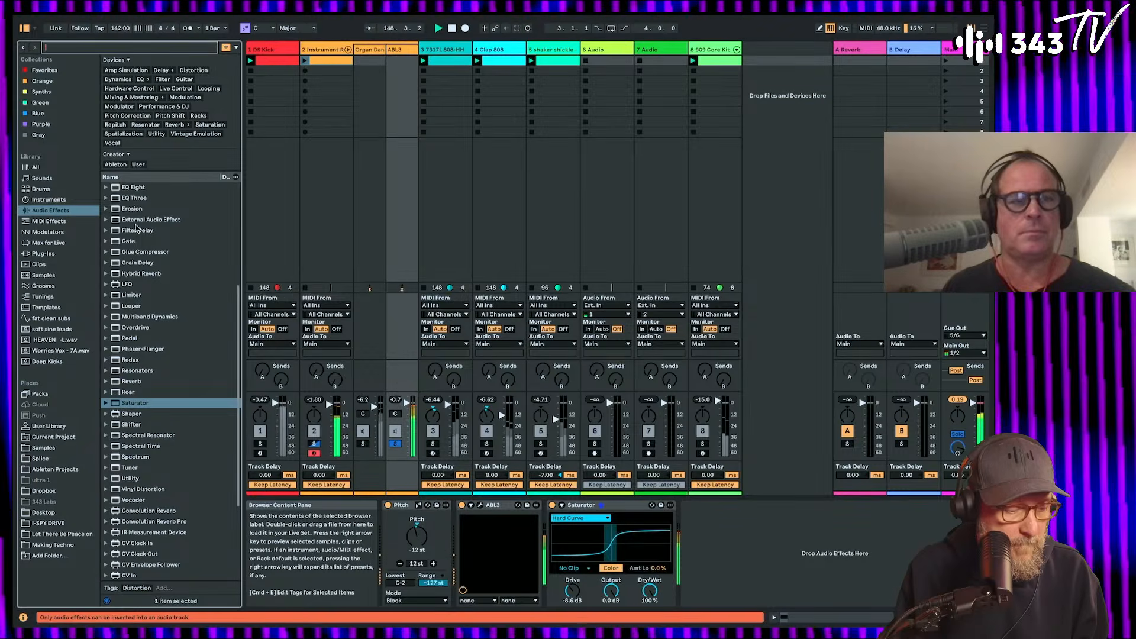
Step: Add EQ Eight after the Saturator, lower its first band in the bass and dip its second band to -6.07 dB at 667 Hz
{"action": "double_click", "coordinate": [132, 187]}
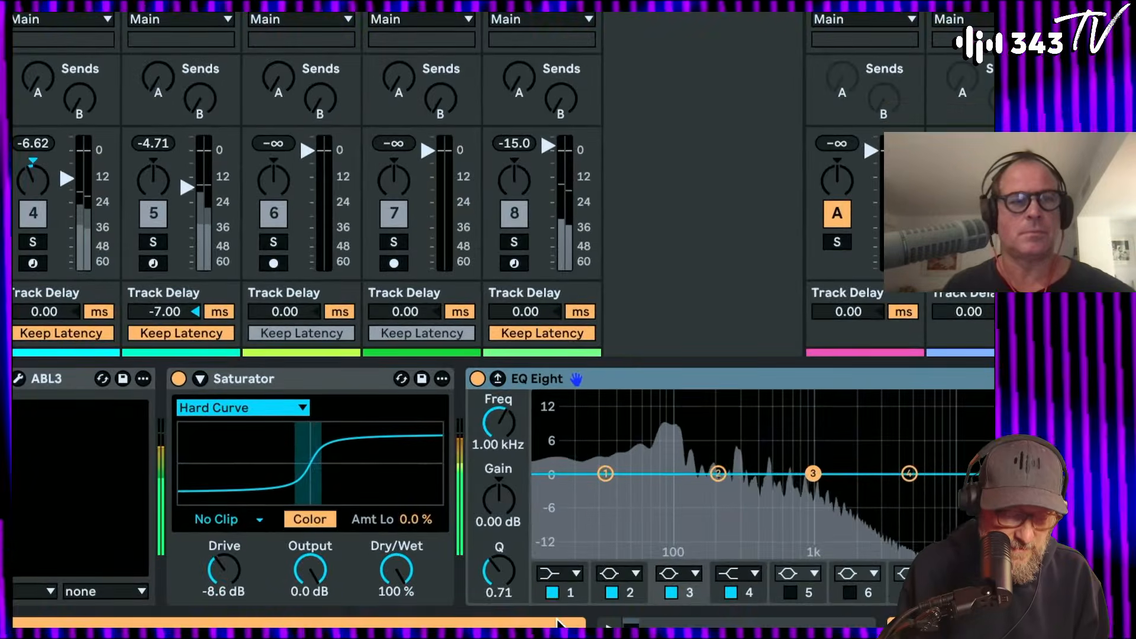
{"action": "left_click_drag", "start_coordinate": [606, 474], "coordinate": [621, 533]}
{"action": "left_click_drag", "start_coordinate": [718, 473], "coordinate": [789, 505]}
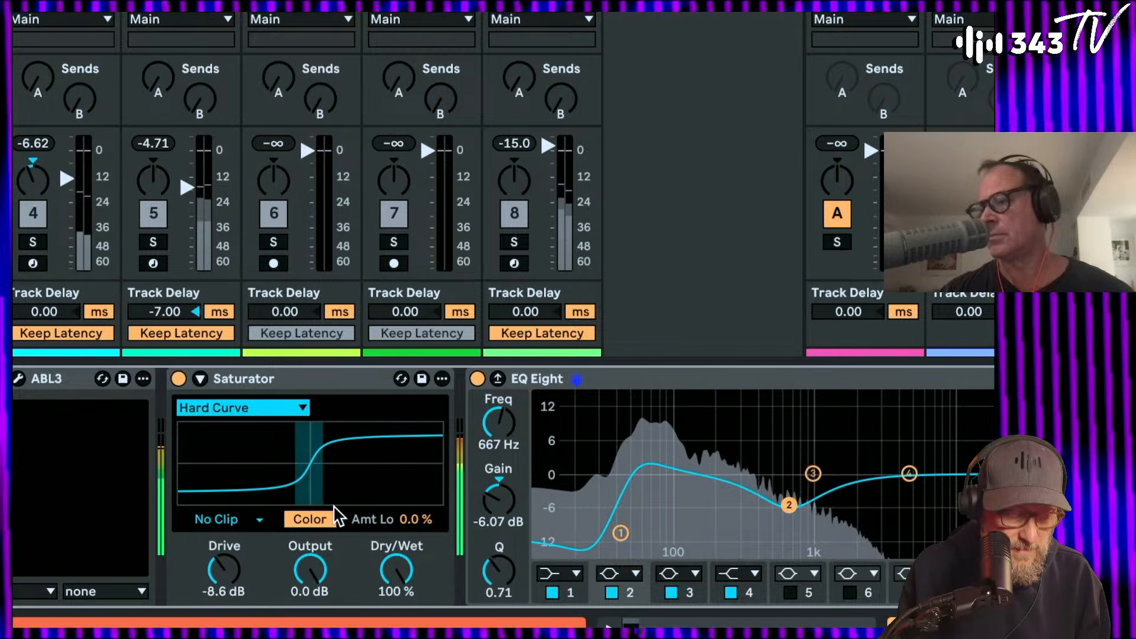
{"action": "scroll", "coordinate": [338, 515], "scroll_direction": "right", "scroll_amount": 1}
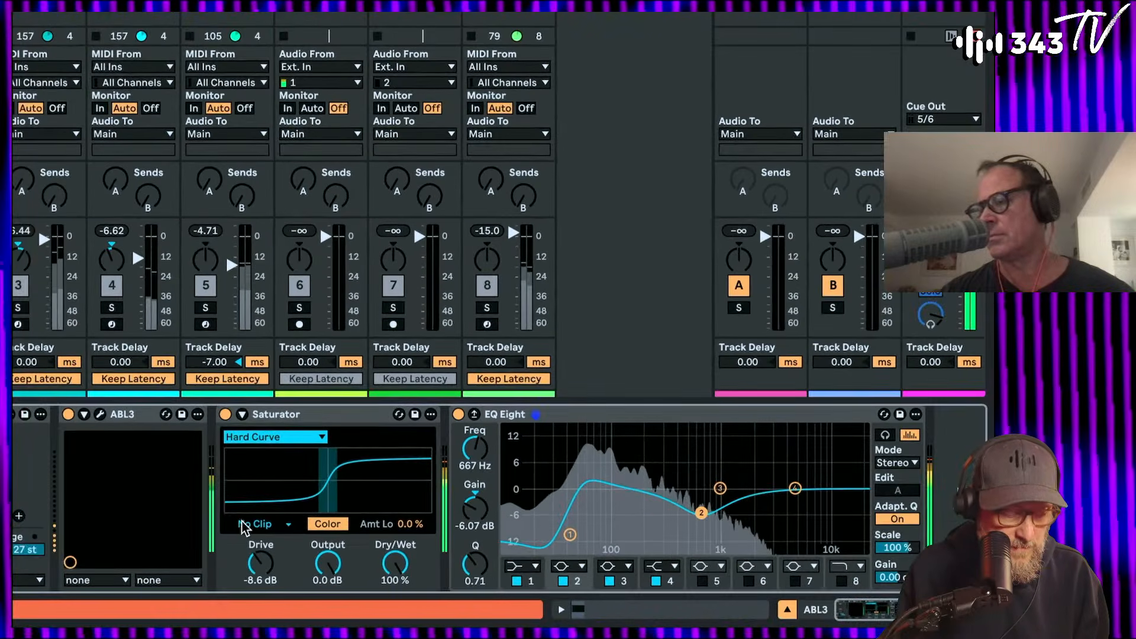
Step: Set ABL3's envelope modulation to 38%, raise its decay, and move its EQ Eight's first band to 26.1 Hz at -11.5 dB
{"action": "left_click", "coordinate": [100, 415]}
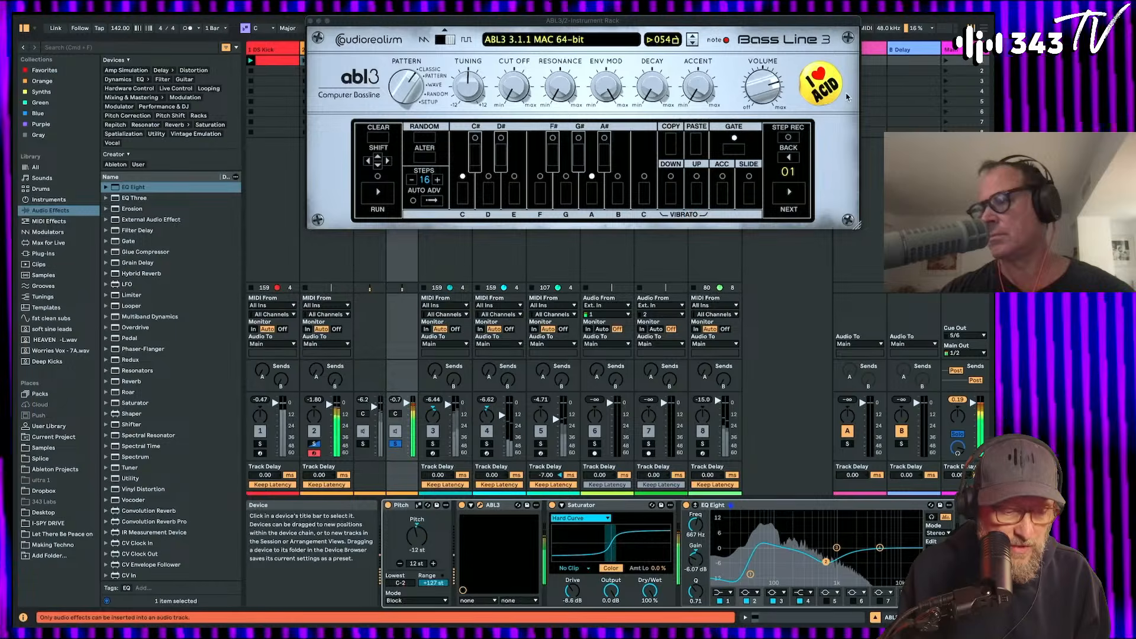
{"action": "left_click_drag", "start_coordinate": [615, 84], "coordinate": [607, 171]}
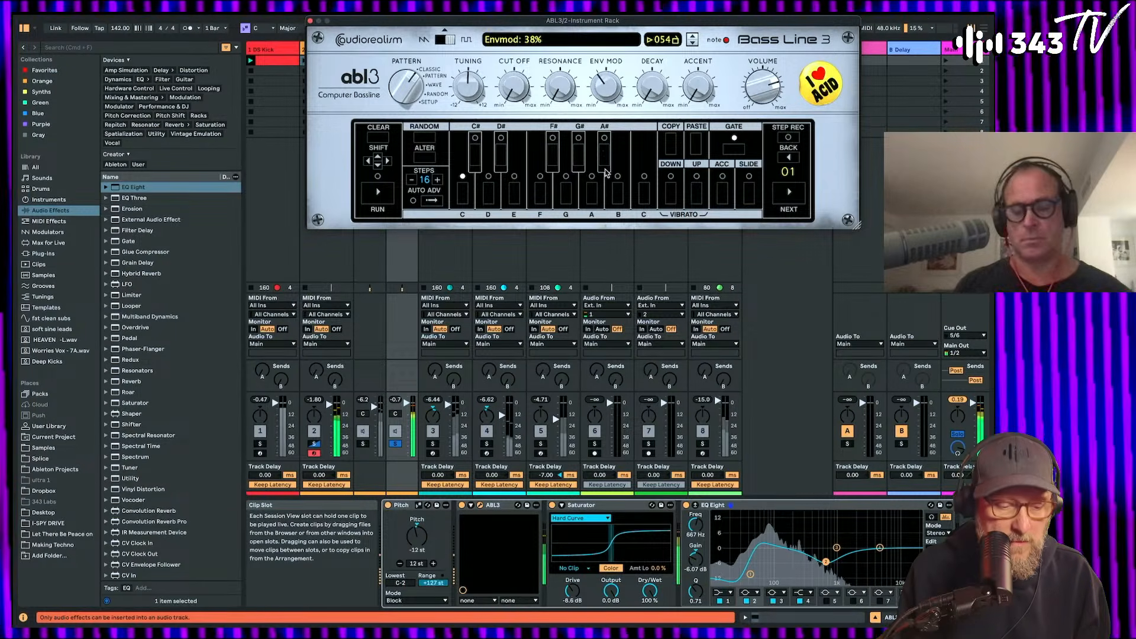
{"action": "left_click_drag", "start_coordinate": [655, 95], "coordinate": [661, 13]}
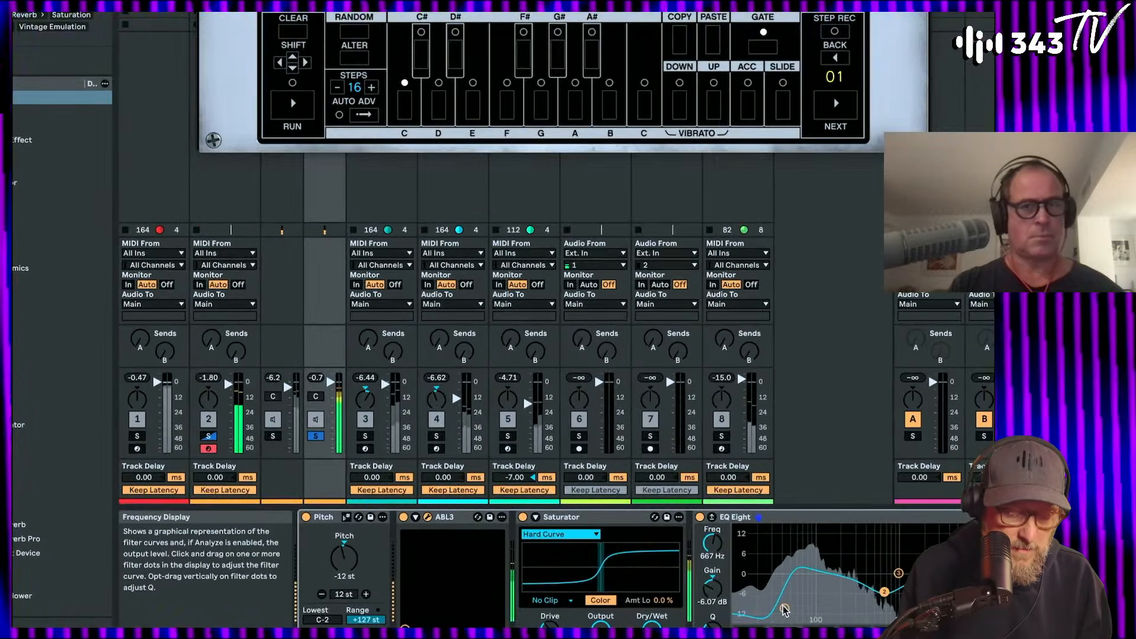
{"action": "left_click_drag", "start_coordinate": [751, 574], "coordinate": [743, 574]}
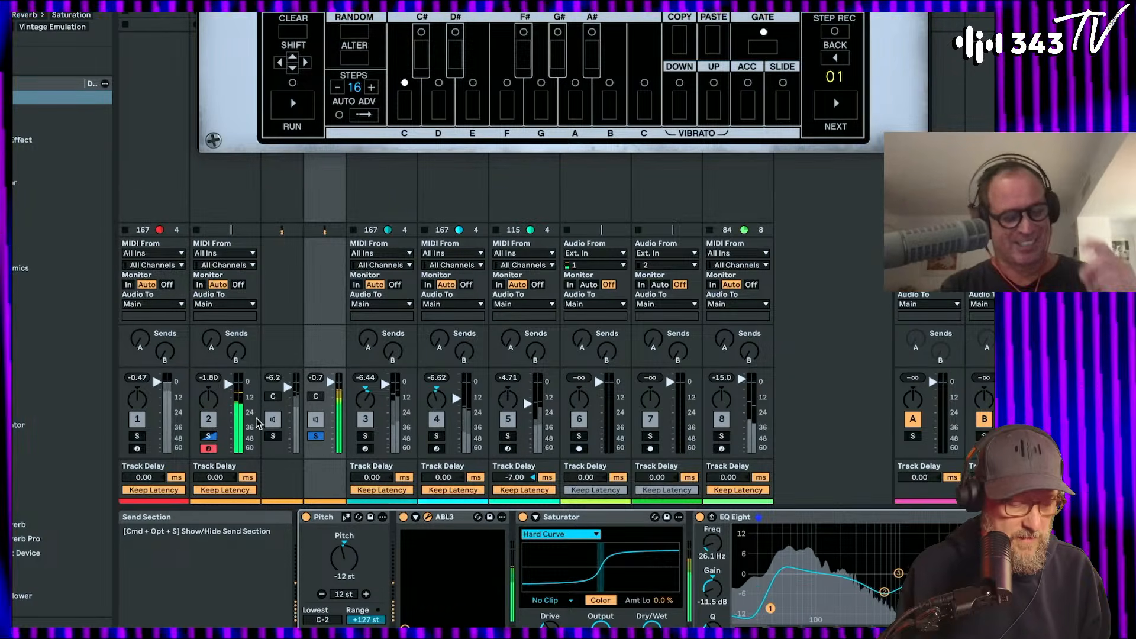
Step: Solo the kick together with the ABL3 chain, clear the solos to hear the full groove, and close the ABL3 window
{"action": "left_click", "coordinate": [138, 437]}
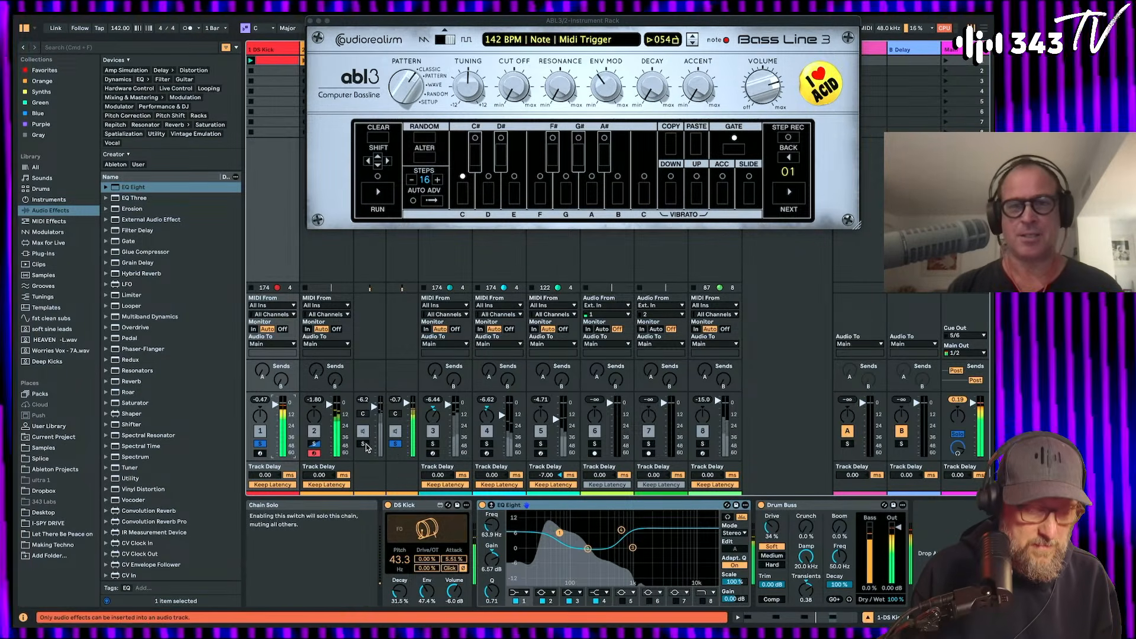
{"action": "left_click", "coordinate": [395, 446]}
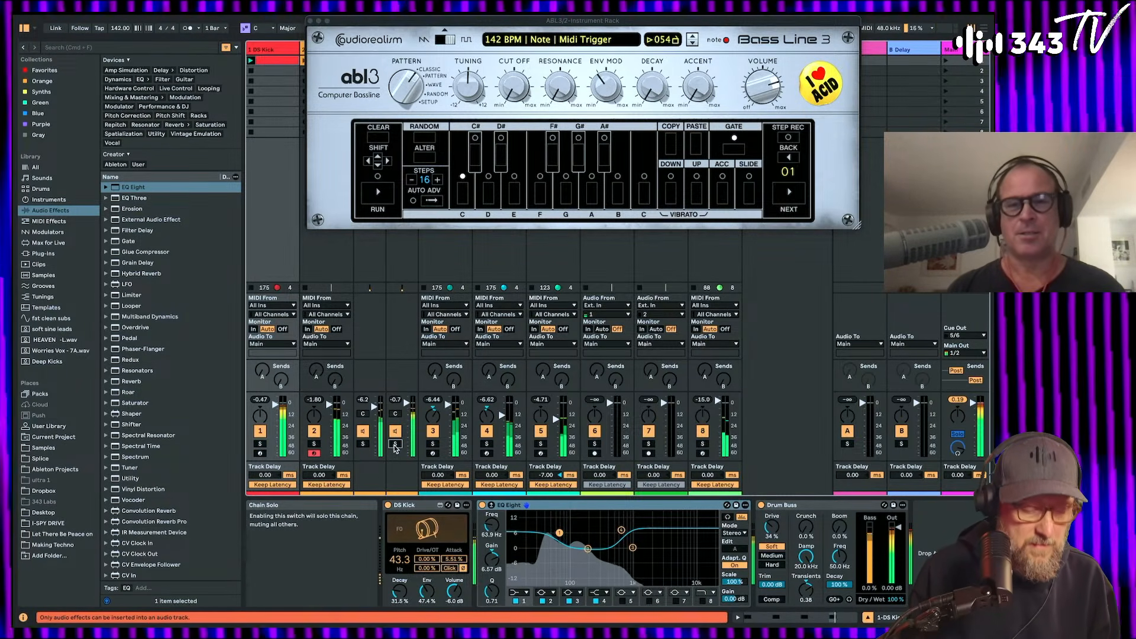
{"action": "left_click", "coordinate": [310, 20]}
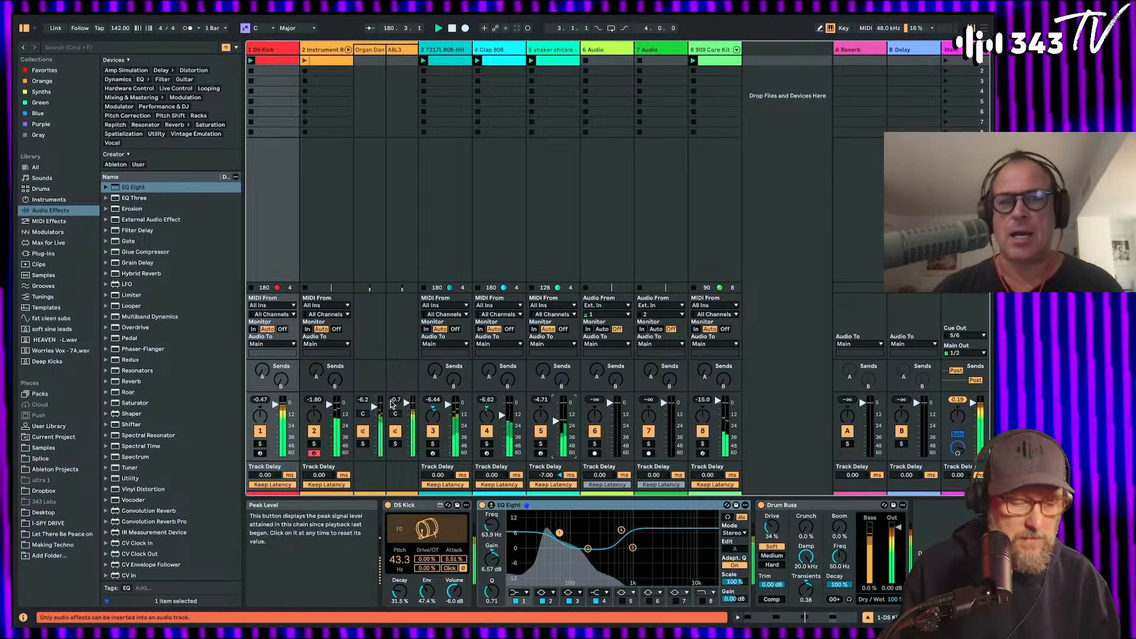
Step: Add a Hybrid Reverb to the Organ Dance chain and solo that chain
{"action": "left_click", "coordinate": [325, 49]}
{"action": "left_click", "coordinate": [370, 50]}
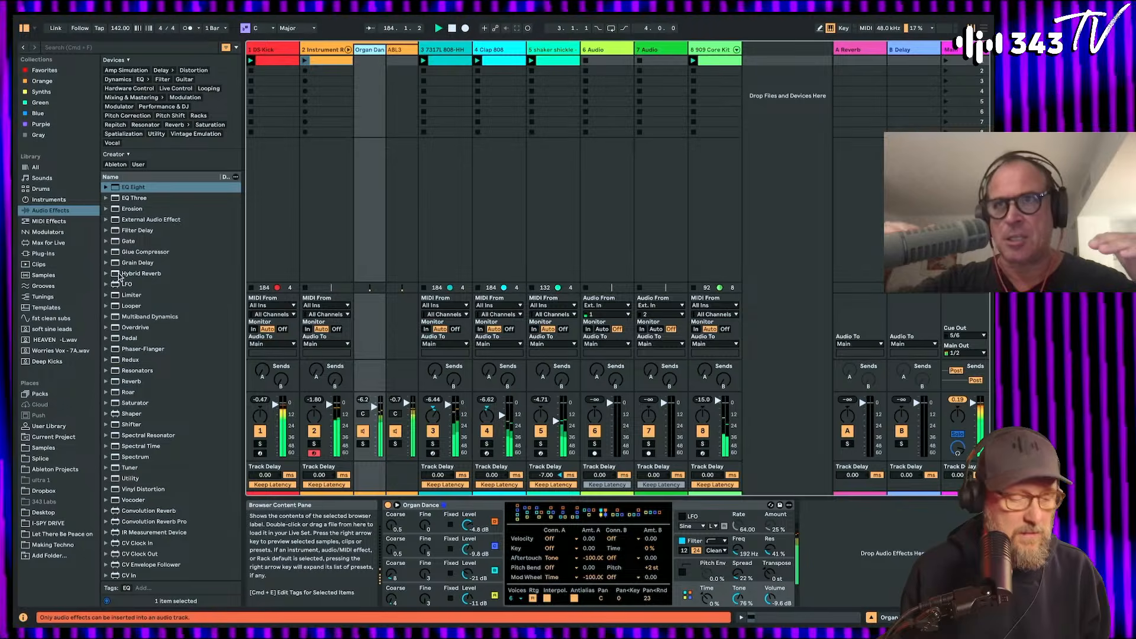
{"action": "left_click", "coordinate": [121, 275]}
{"action": "double_click", "coordinate": [121, 275]}
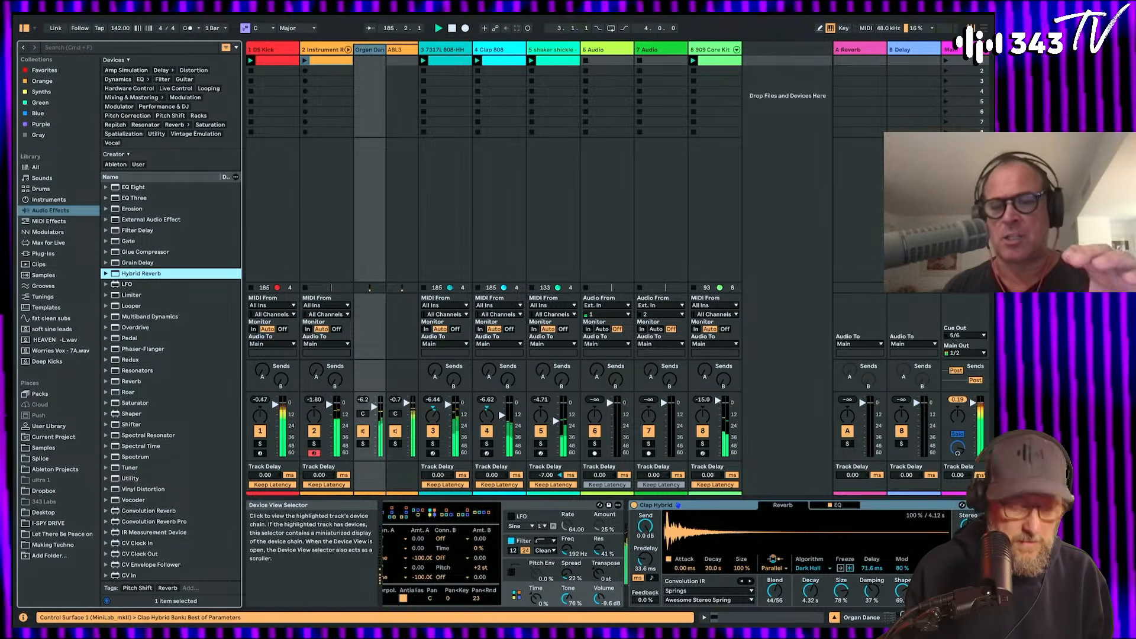
{"action": "left_click", "coordinate": [395, 444]}
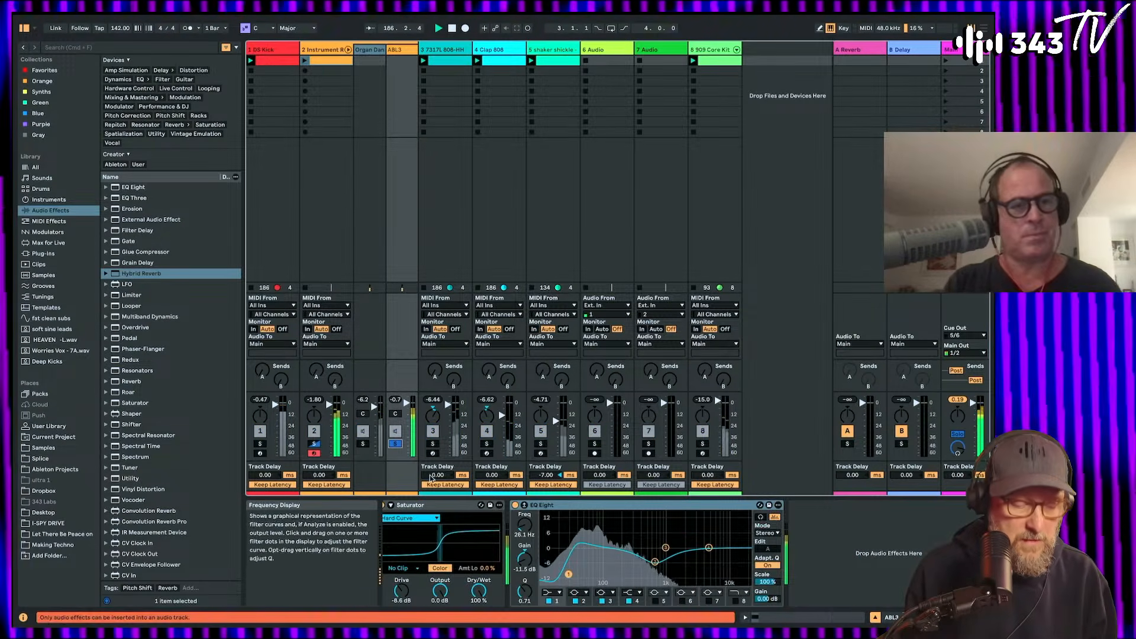
{"action": "left_click", "coordinate": [364, 444]}
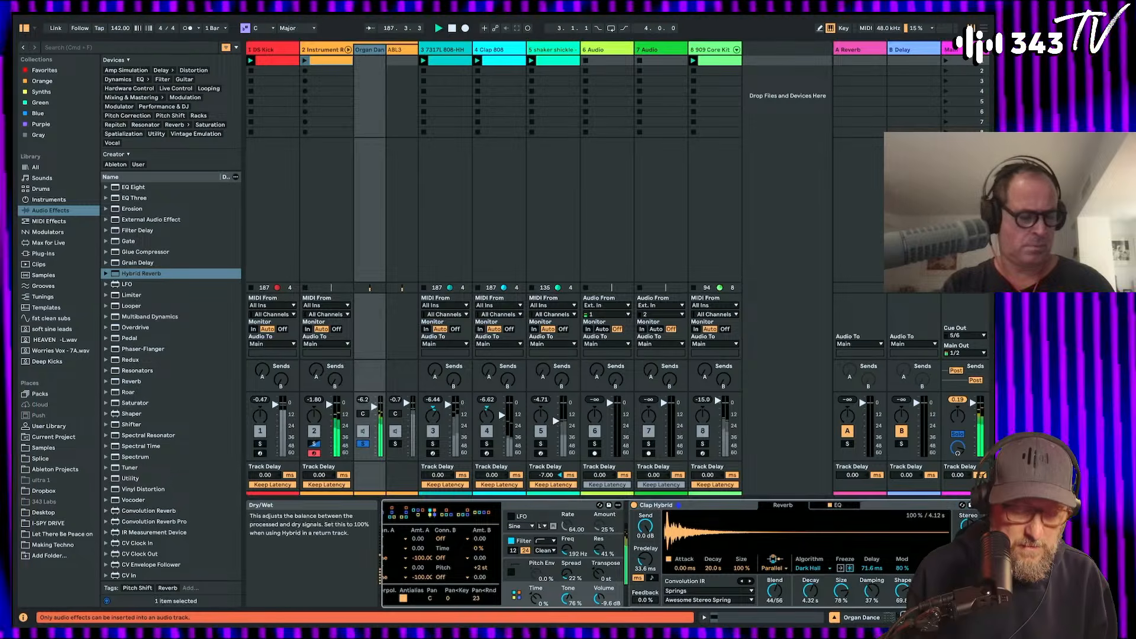
Step: Audition Hybrid Reverb presets on the organ chain, going from Artificial Flutter Hall down to Dark Snare Room
{"action": "left_click", "coordinate": [963, 505]}
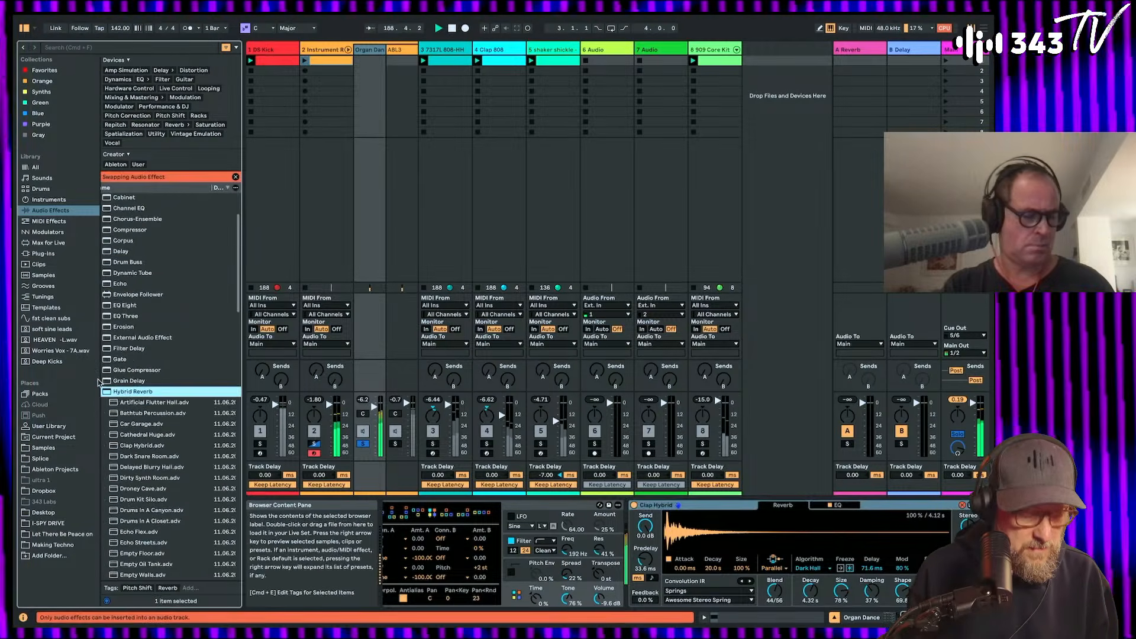
{"action": "left_click", "coordinate": [147, 402]}
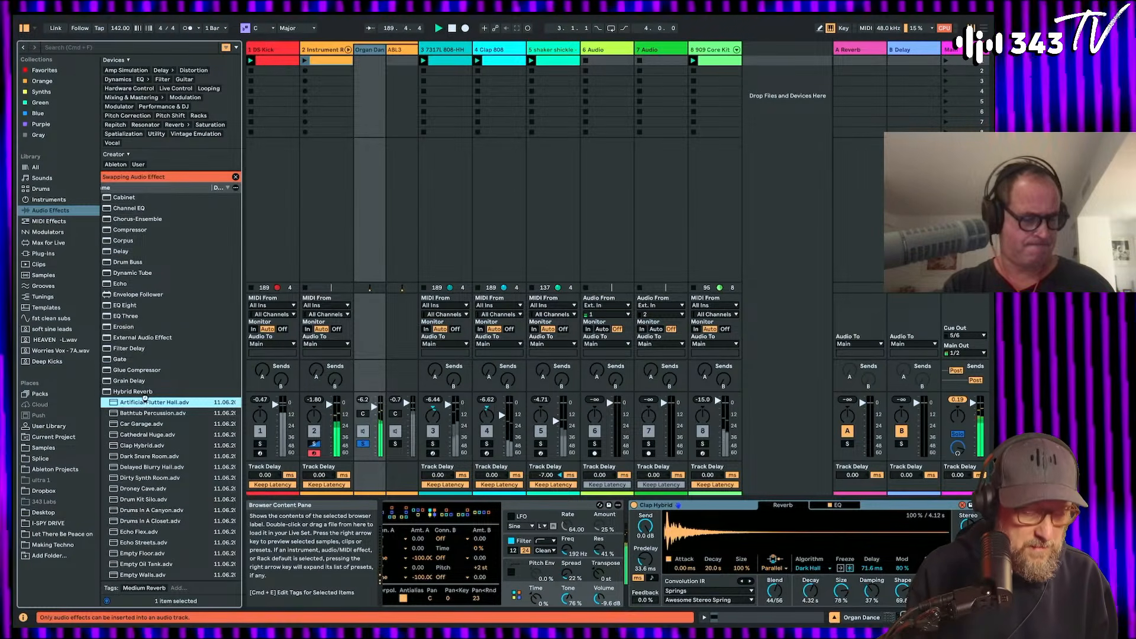
{"action": "key", "text": "Down"}
{"action": "key", "text": "Down"}
{"action": "key", "text": "Down"}
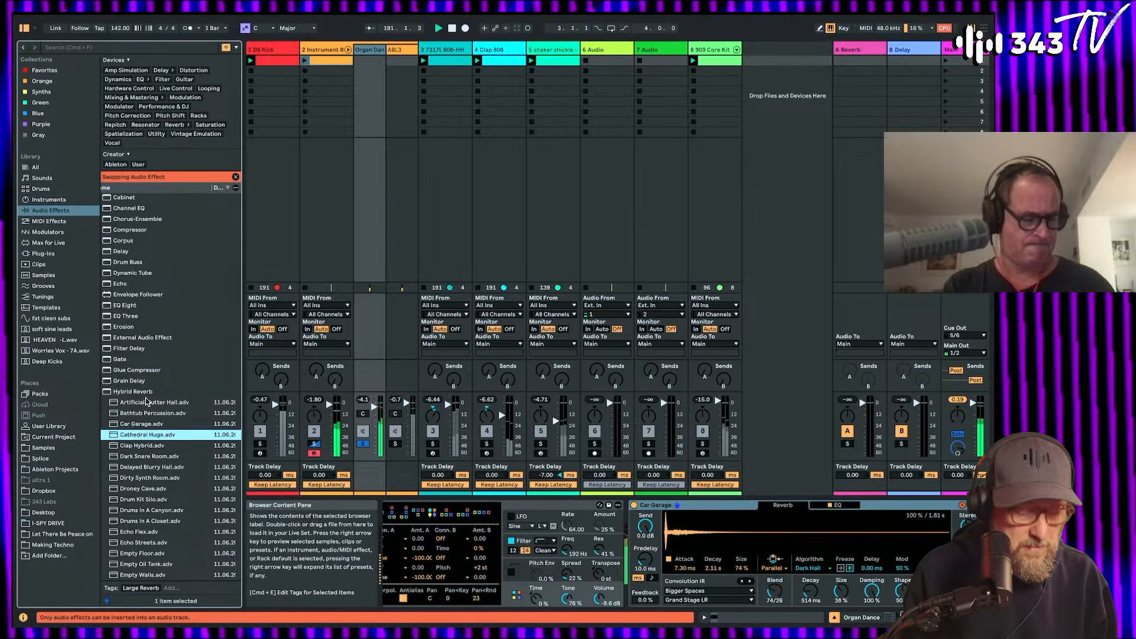
{"action": "key", "text": "Down"}
{"action": "key", "text": "Down"}
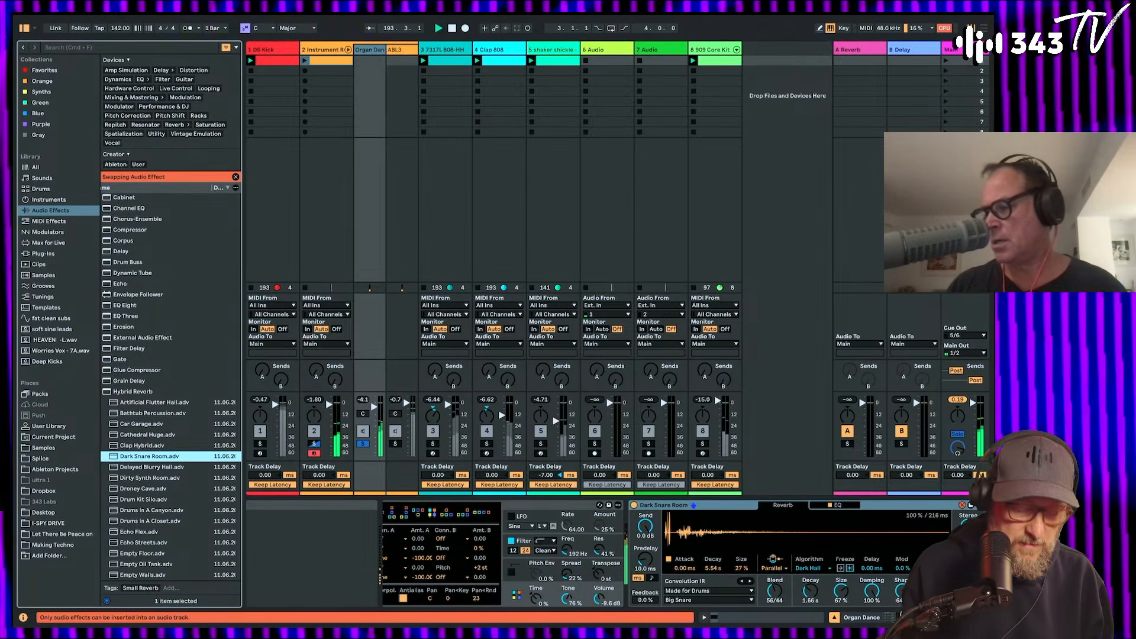
Step: Delete the Hybrid Reverb from the Organ Dance chain
{"action": "left_click", "coordinate": [969, 587]}
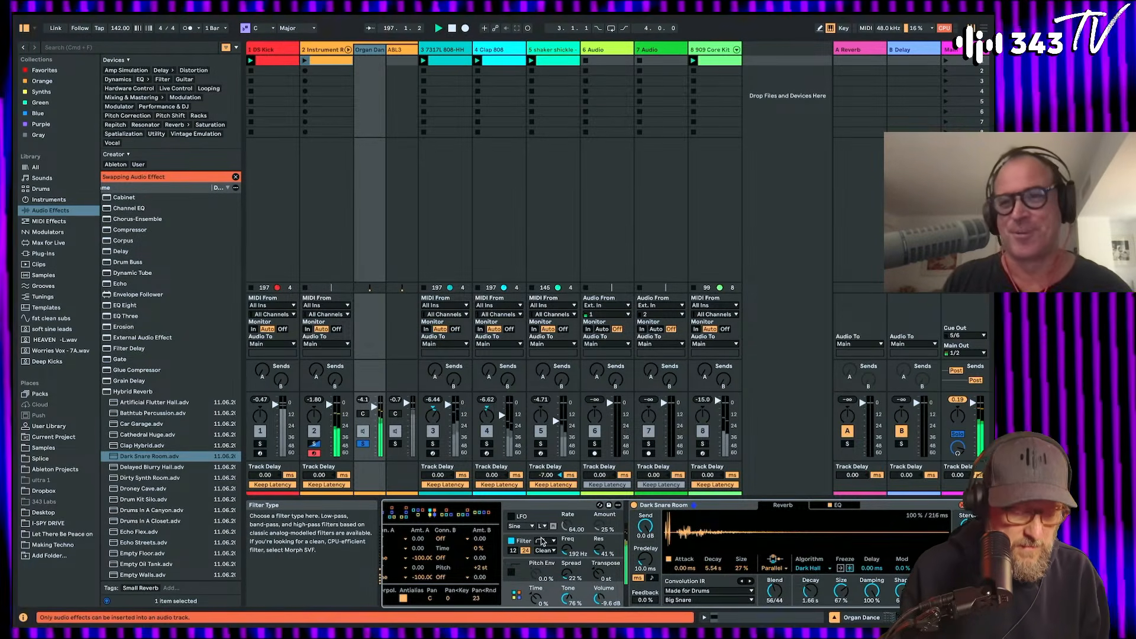
{"action": "left_click", "coordinate": [693, 507]}
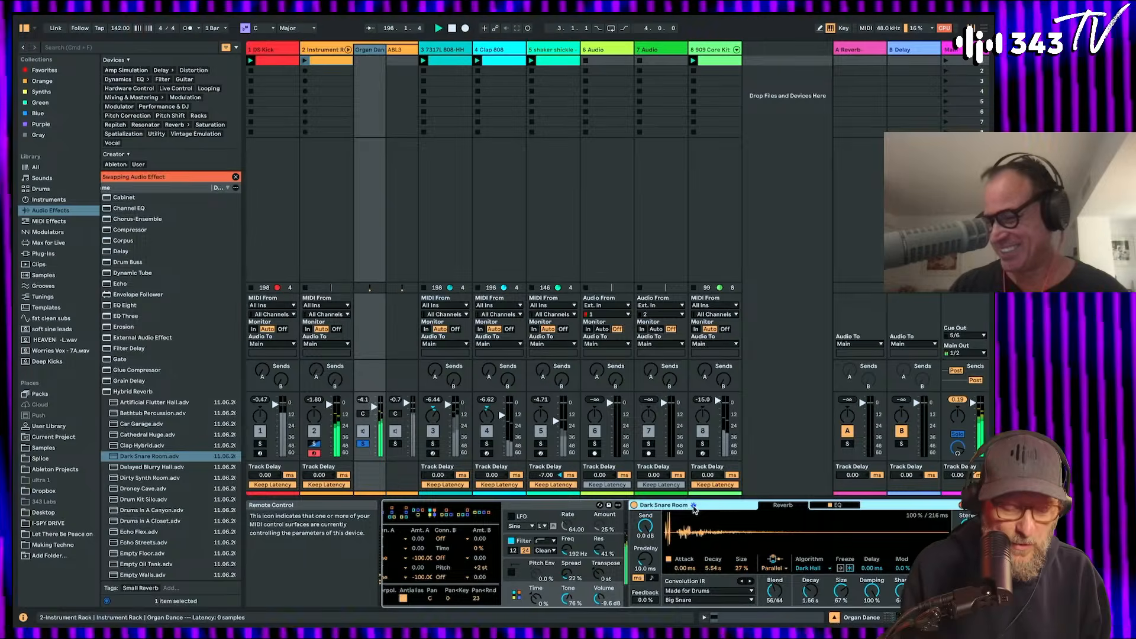
{"action": "key", "text": "Delete"}
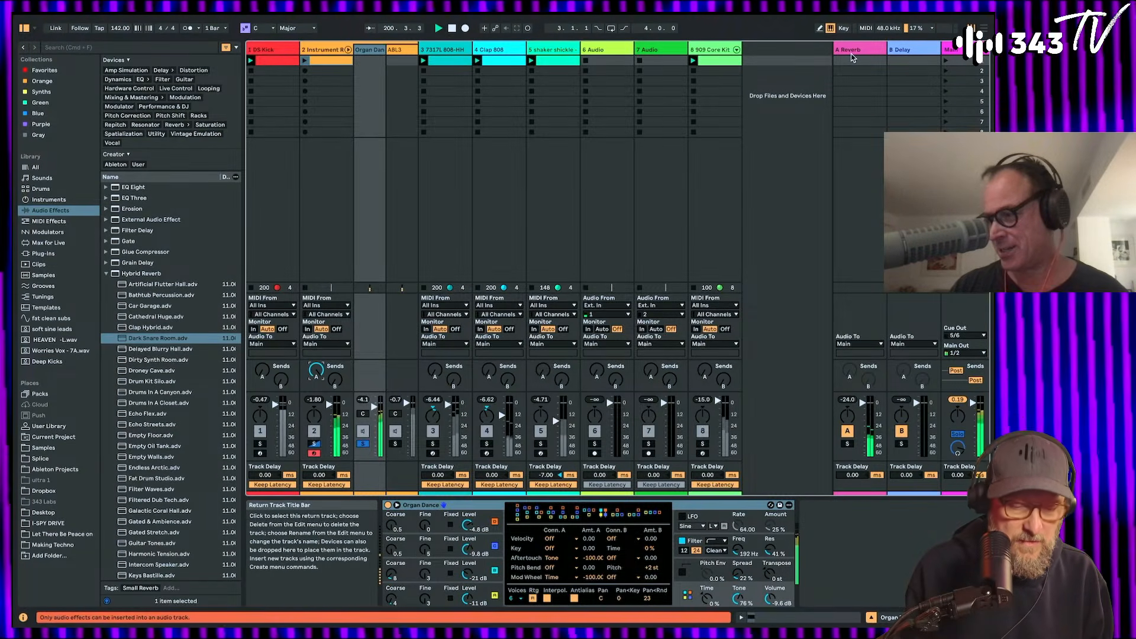
Step: Set the decay time of the Reverb on return A to 2.89 s and clear the organ chain's solo
{"action": "left_click", "coordinate": [870, 95]}
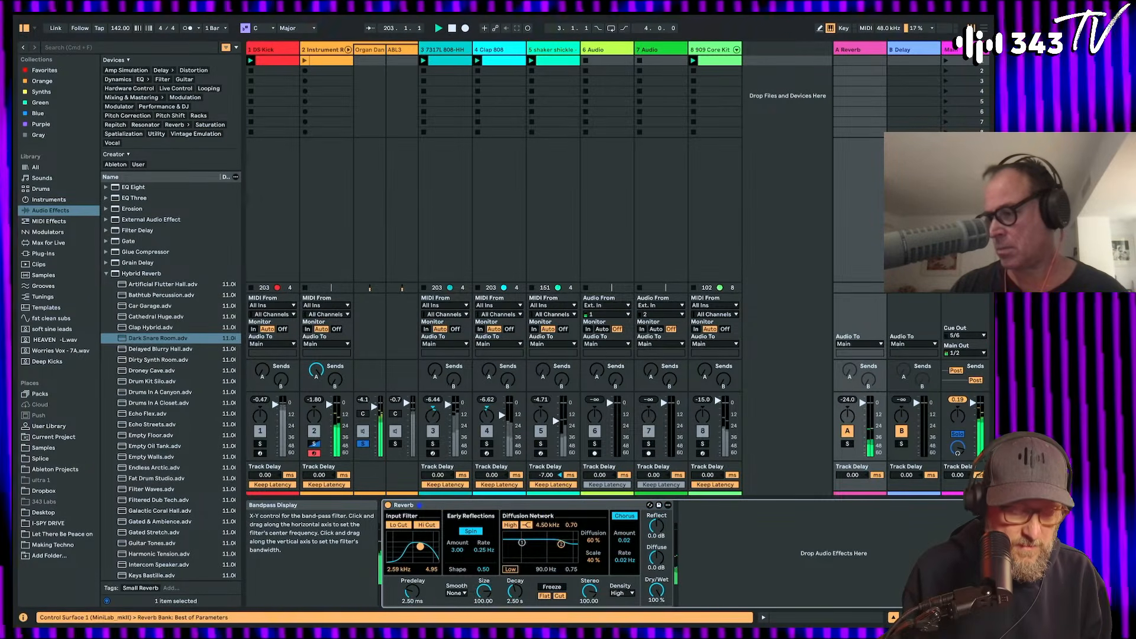
{"action": "mouse_move", "coordinate": [515, 590]}
{"action": "left_mouse_down"}
{"action": "mouse_move", "coordinate": [516, 562]}
{"action": "mouse_move", "coordinate": [516, 606]}
{"action": "left_mouse_up"}
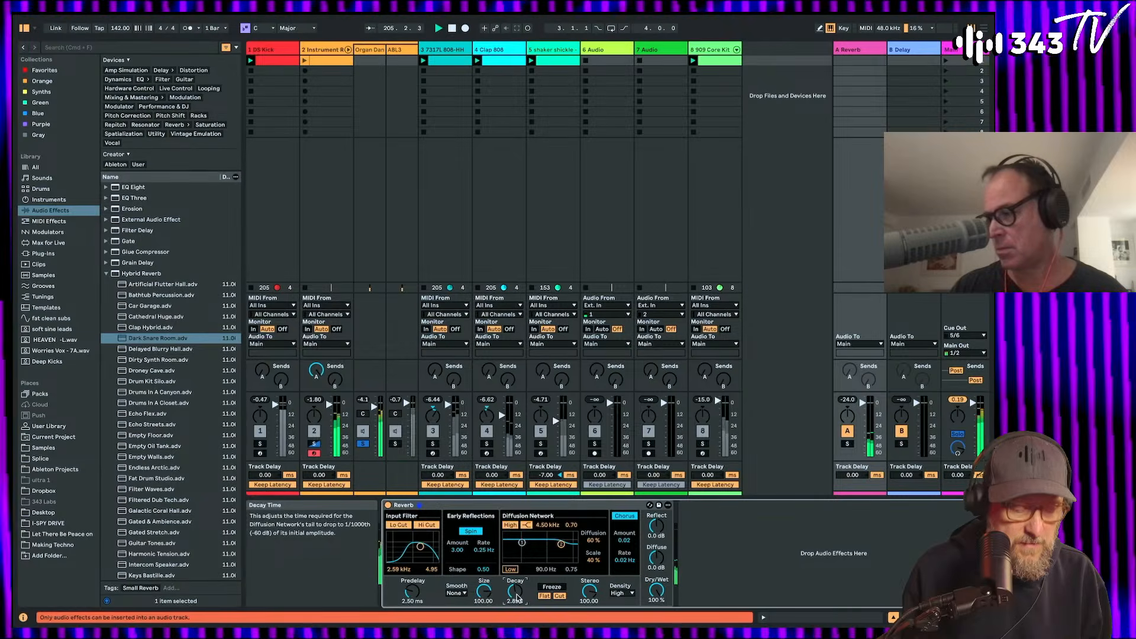
{"action": "left_click", "coordinate": [364, 445]}
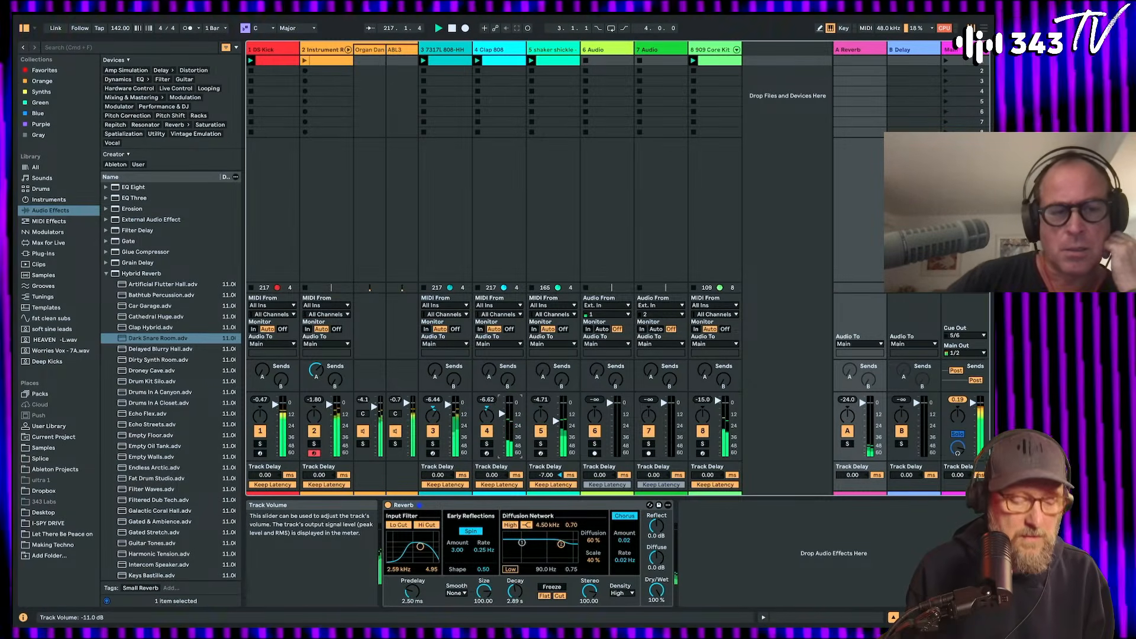
Step: Set the Clap 808 track's Compressor threshold to -19.6 dB and switch its detection to Peak
{"action": "left_click", "coordinate": [494, 49]}
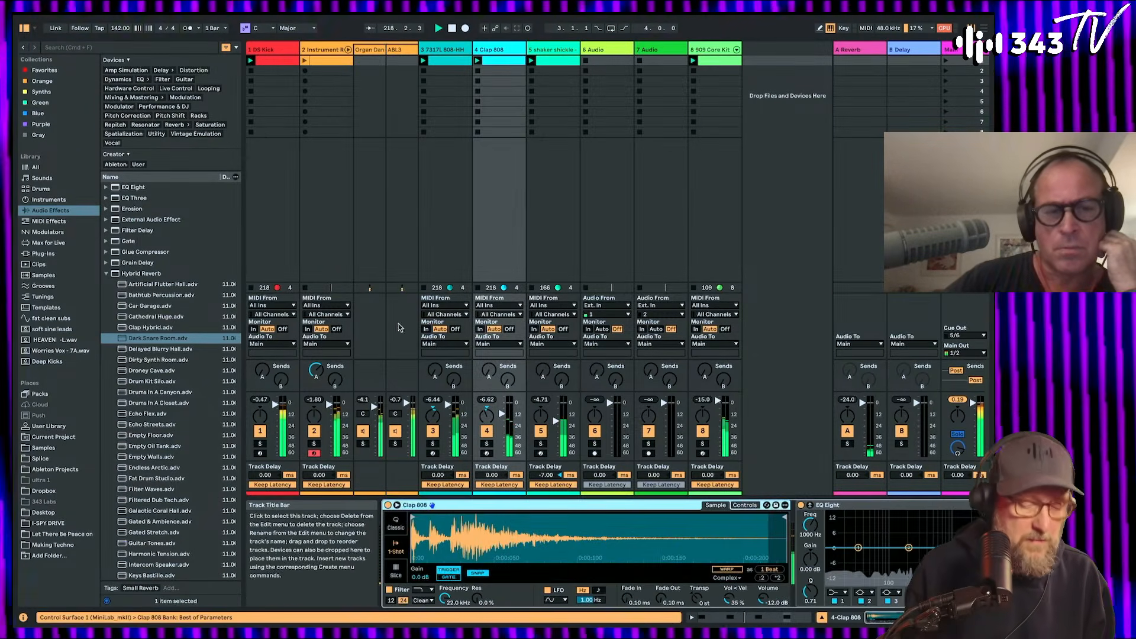
{"action": "scroll", "coordinate": [650, 574], "scroll_direction": "right", "scroll_amount": 7}
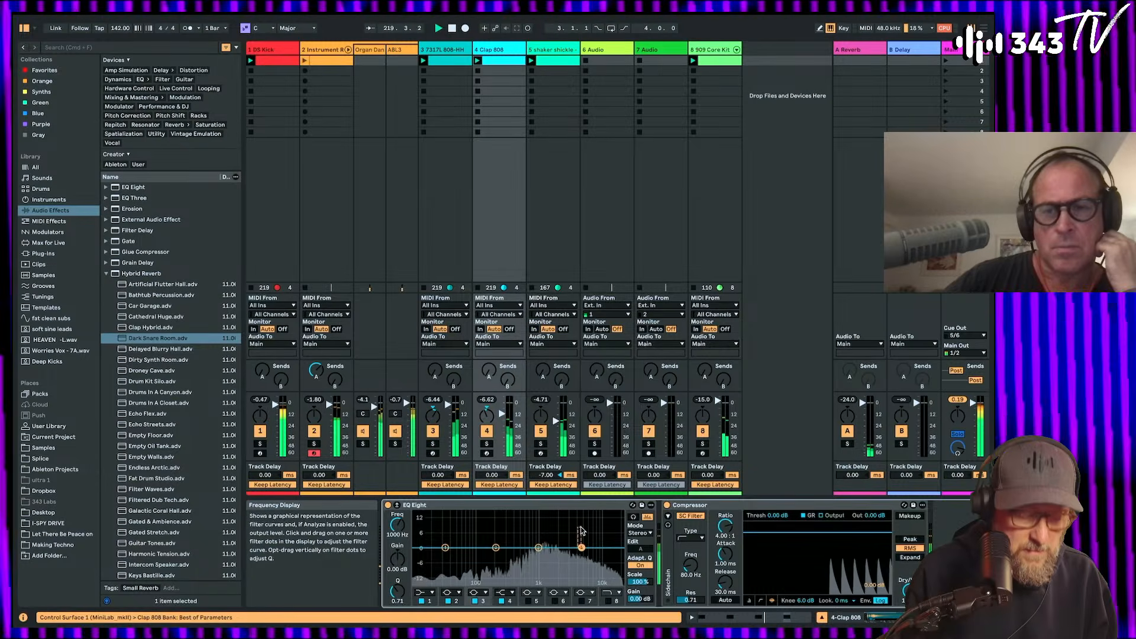
{"action": "left_click", "coordinate": [581, 547]}
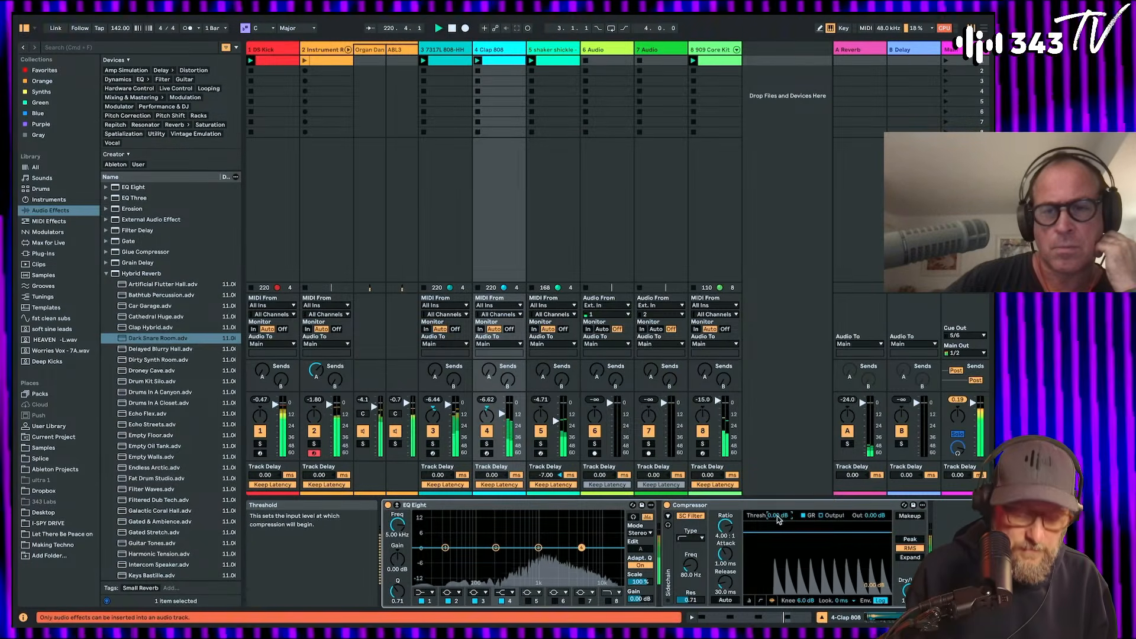
{"action": "left_click_drag", "start_coordinate": [778, 516], "coordinate": [725, 535]}
{"action": "left_click", "coordinate": [910, 540]}
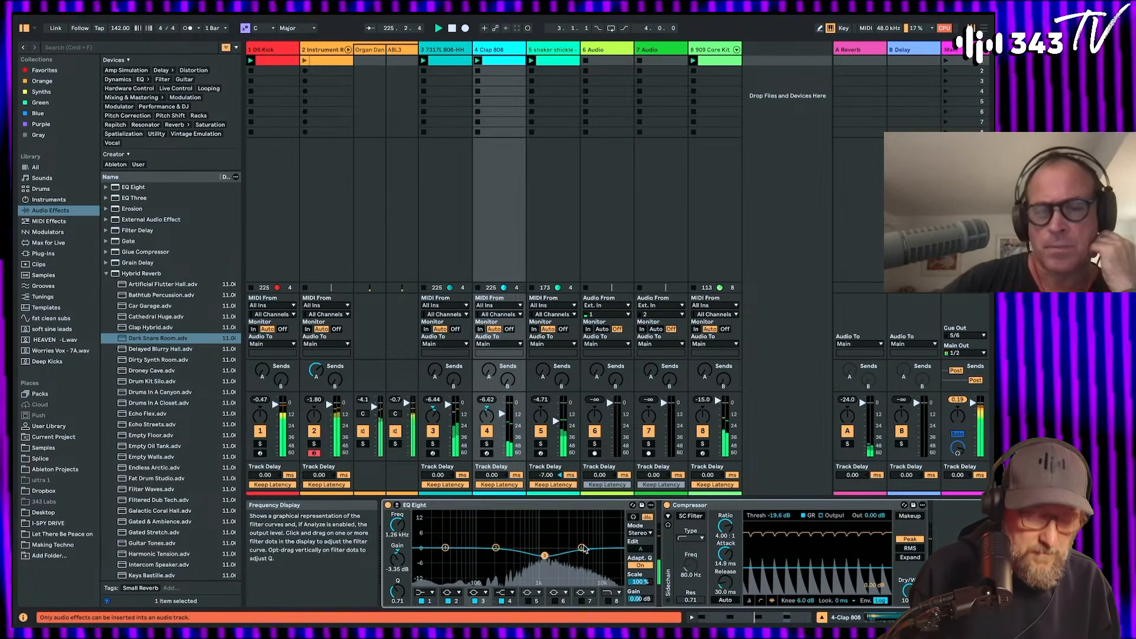
Step: Change the first band of the clap's EQ Eight to a low cut at 1.02 kHz
{"action": "left_click", "coordinate": [425, 592]}
{"action": "left_click", "coordinate": [426, 531]}
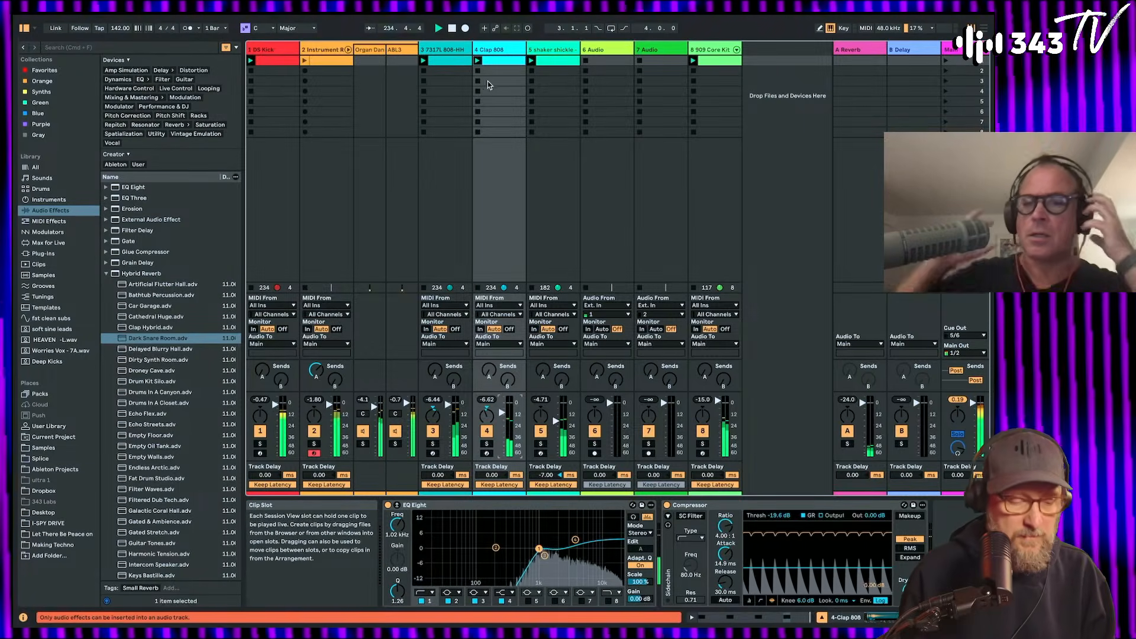
Step: Turn off note preview in the Clap 808 clip and add C3 notes at 1.1.3, 1.2.3, 1.3.3 and 1.4.3
{"action": "double_click", "coordinate": [502, 62]}
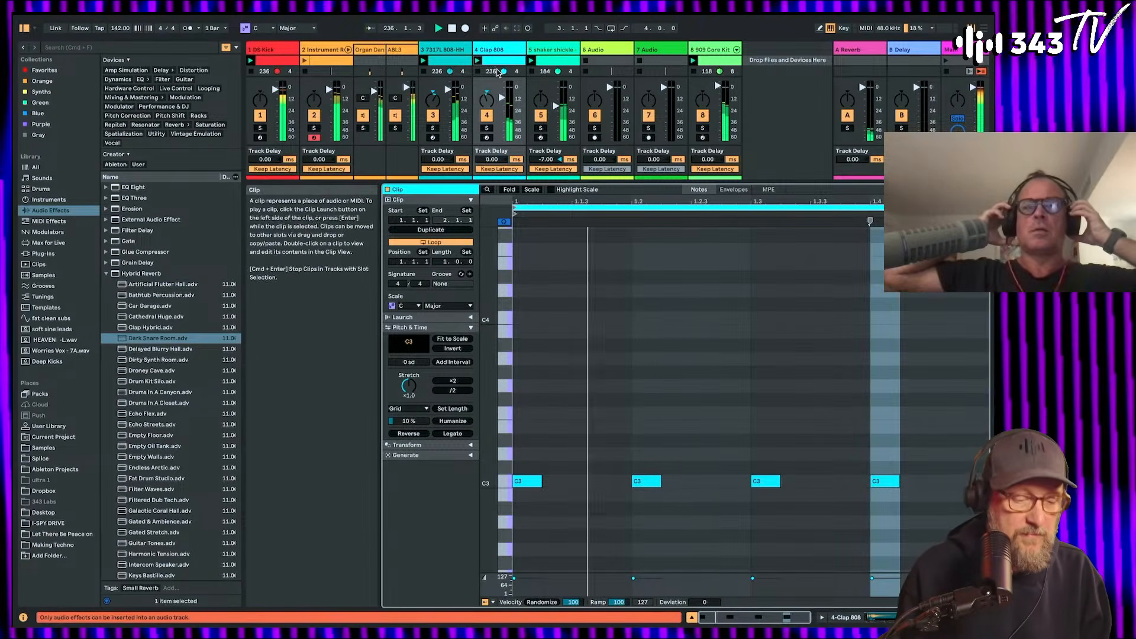
{"action": "left_click_drag", "start_coordinate": [516, 181], "coordinate": [516, 288]}
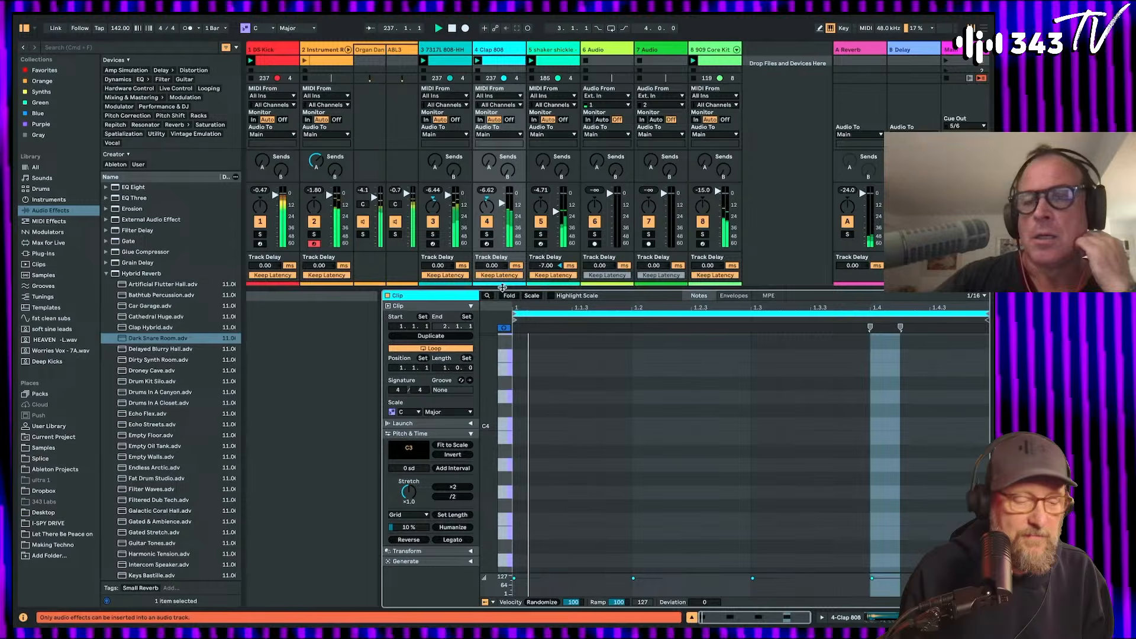
{"action": "double_click", "coordinate": [494, 69]}
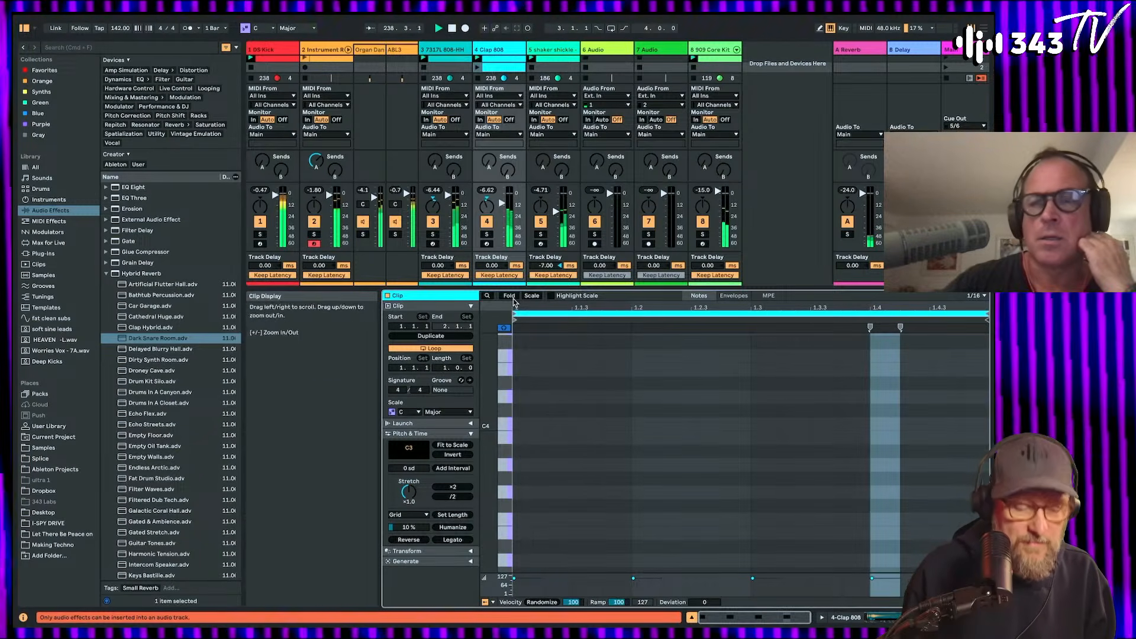
{"action": "left_click", "coordinate": [504, 328]}
{"action": "scroll", "coordinate": [595, 409], "scroll_direction": "down", "scroll_amount": 6}
{"action": "scroll", "coordinate": [594, 409], "scroll_direction": "up", "scroll_amount": 3}
{"action": "double_click", "coordinate": [587, 402]}
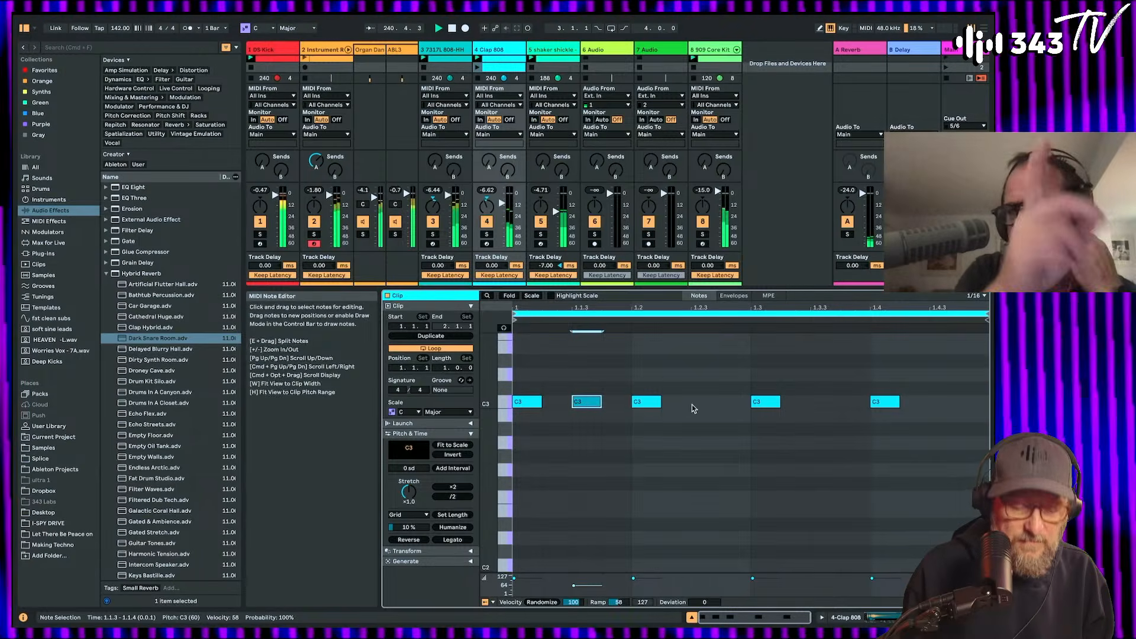
{"action": "double_click", "coordinate": [706, 402]}
{"action": "left_click", "coordinate": [841, 409]}
{"action": "double_click", "coordinate": [829, 402]}
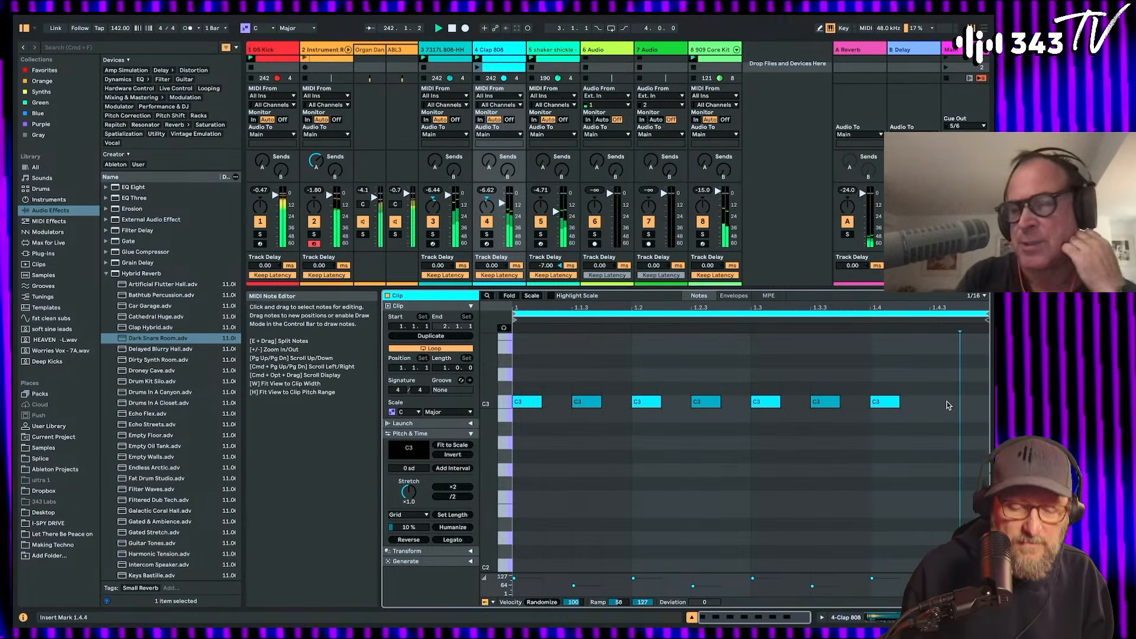
{"action": "double_click", "coordinate": [946, 402]}
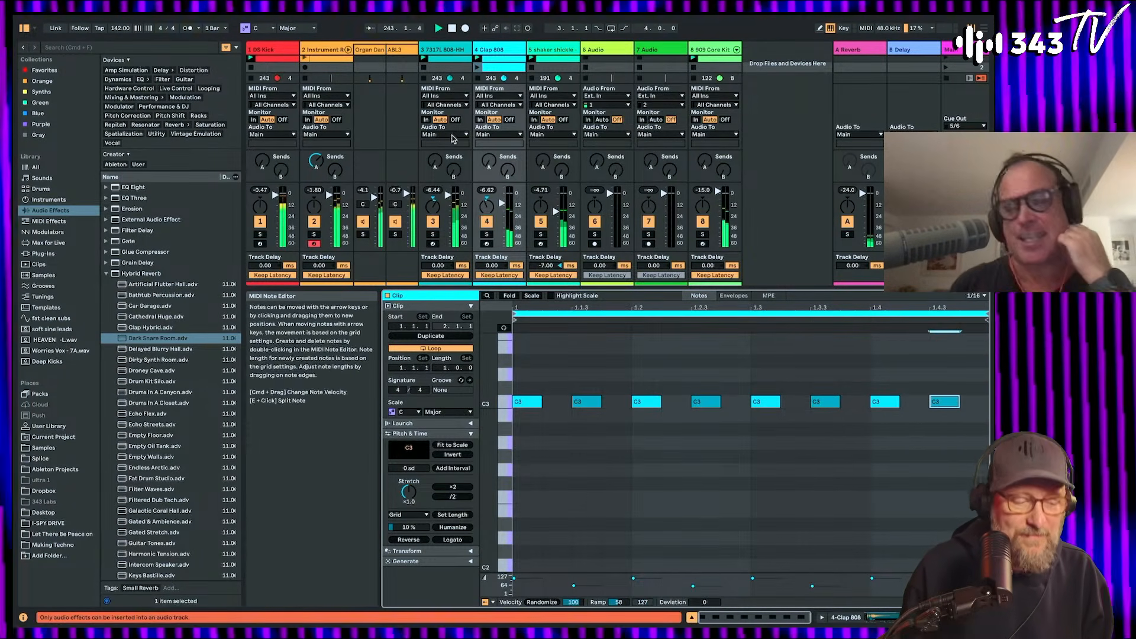
Step: Launch the second Clap 808 clip and add C3 notes on every second and fourth sixteenth of all four beats
{"action": "left_click", "coordinate": [477, 68]}
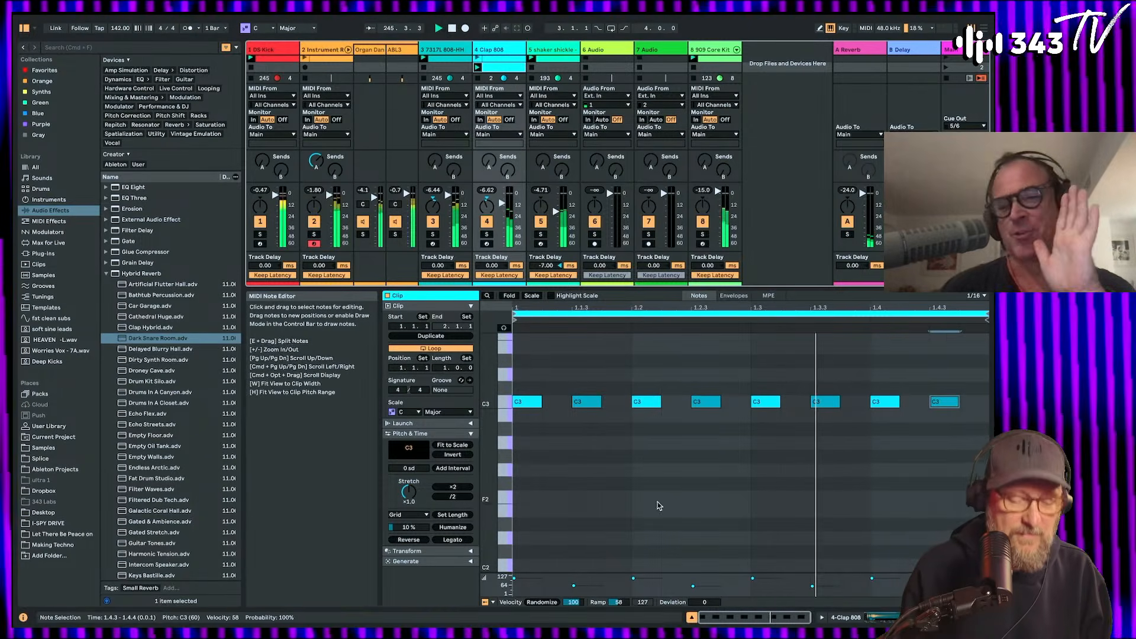
{"action": "double_click", "coordinate": [560, 402]}
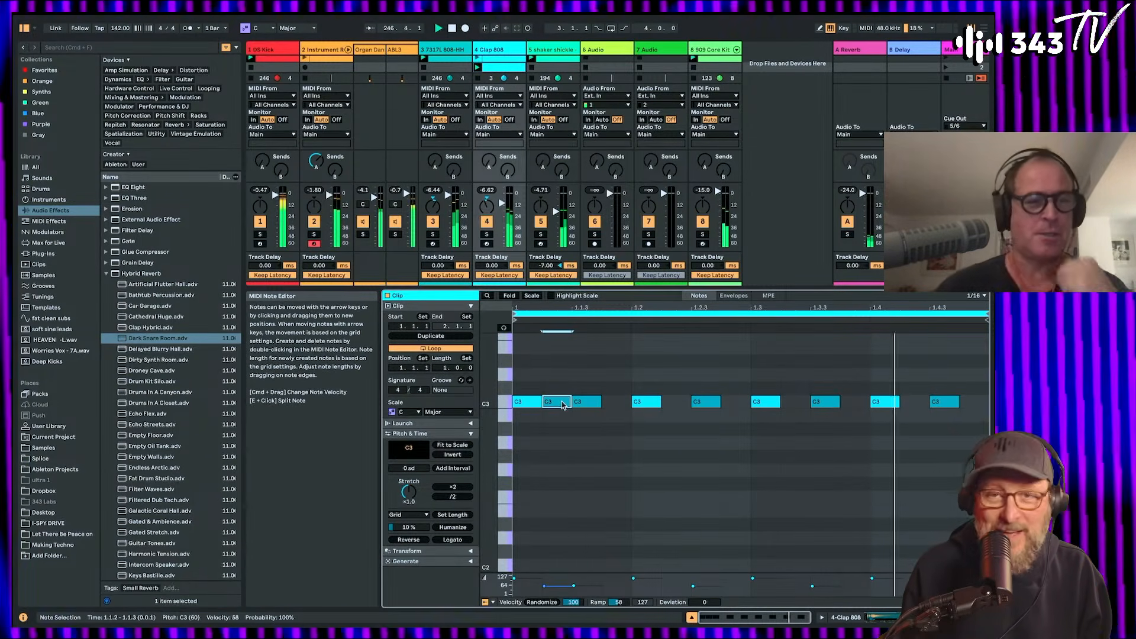
{"action": "double_click", "coordinate": [611, 402]}
{"action": "double_click", "coordinate": [670, 403]}
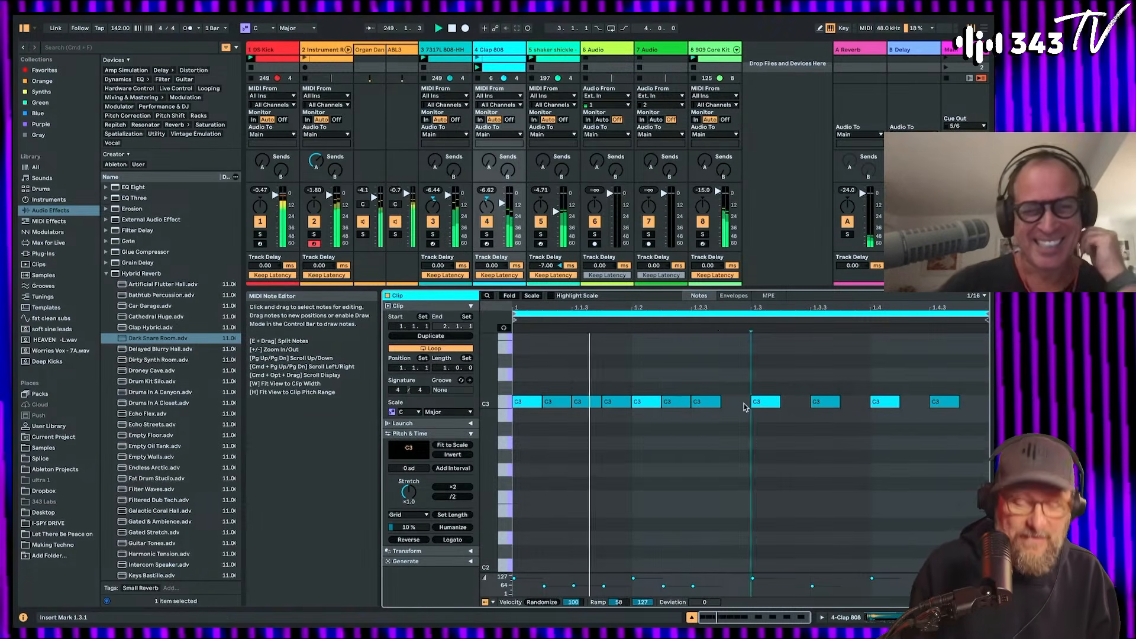
{"action": "double_click", "coordinate": [734, 402]}
{"action": "double_click", "coordinate": [795, 403]}
{"action": "double_click", "coordinate": [852, 403]}
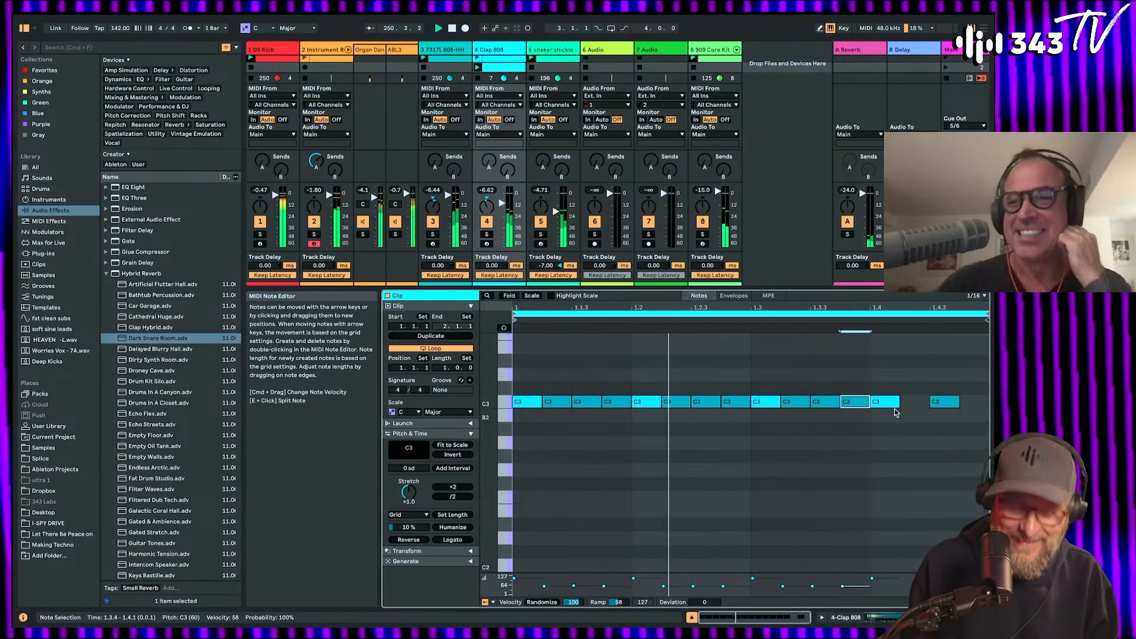
{"action": "double_click", "coordinate": [913, 402]}
{"action": "double_click", "coordinate": [973, 403]}
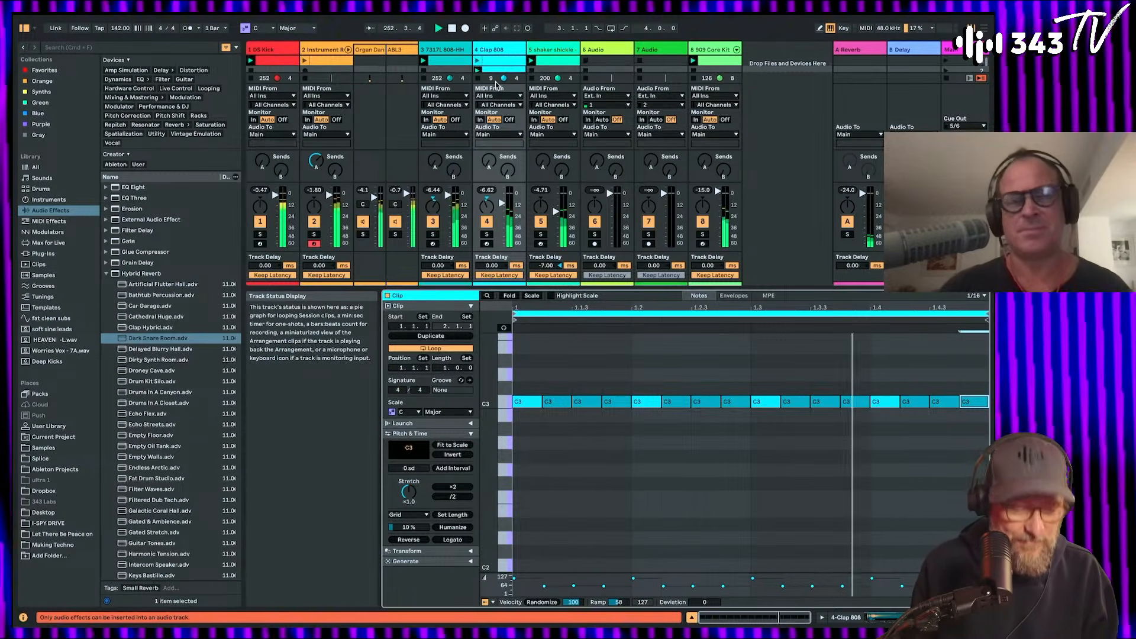
Step: Return to the first Clap 808 clip and insert a new MIDI track after the Clap 808 track
{"action": "left_click", "coordinate": [493, 67]}
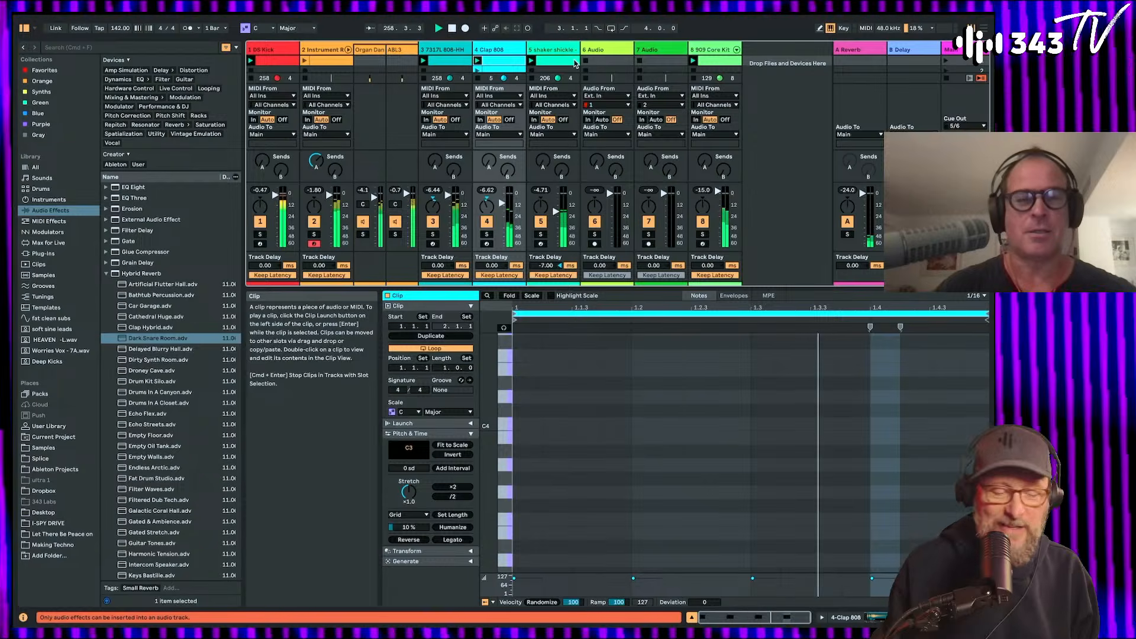
{"action": "key", "text": "super+shift+t"}
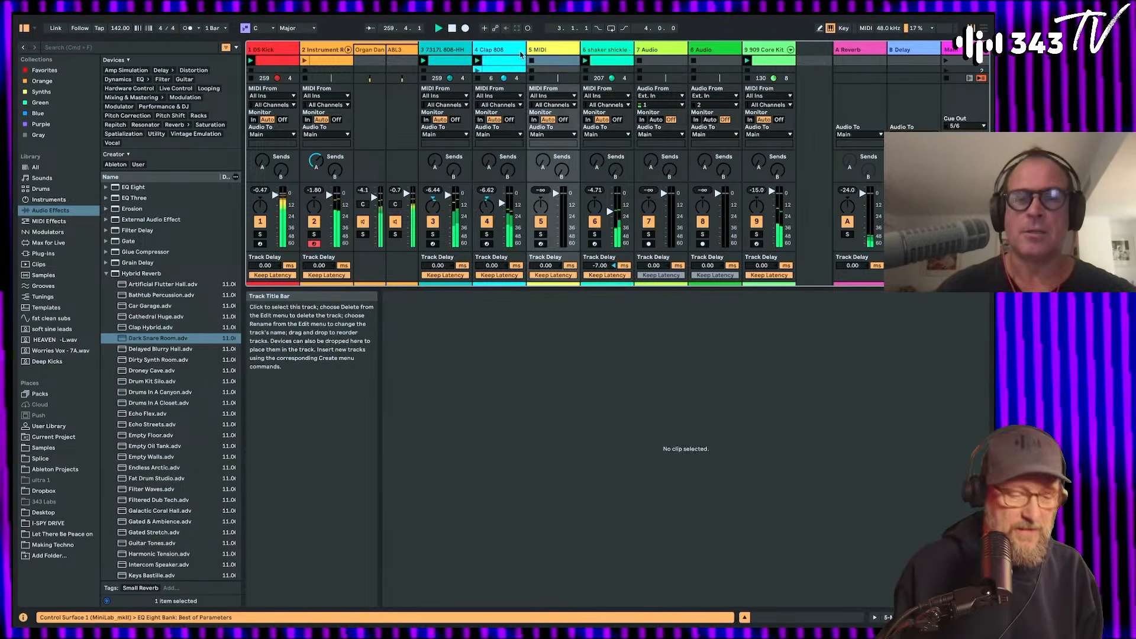
Step: Add a Ride note at 1.1.3 in the 909 Core Kit clip and repeat it on every off-beat across both bars
{"action": "left_click", "coordinate": [764, 62]}
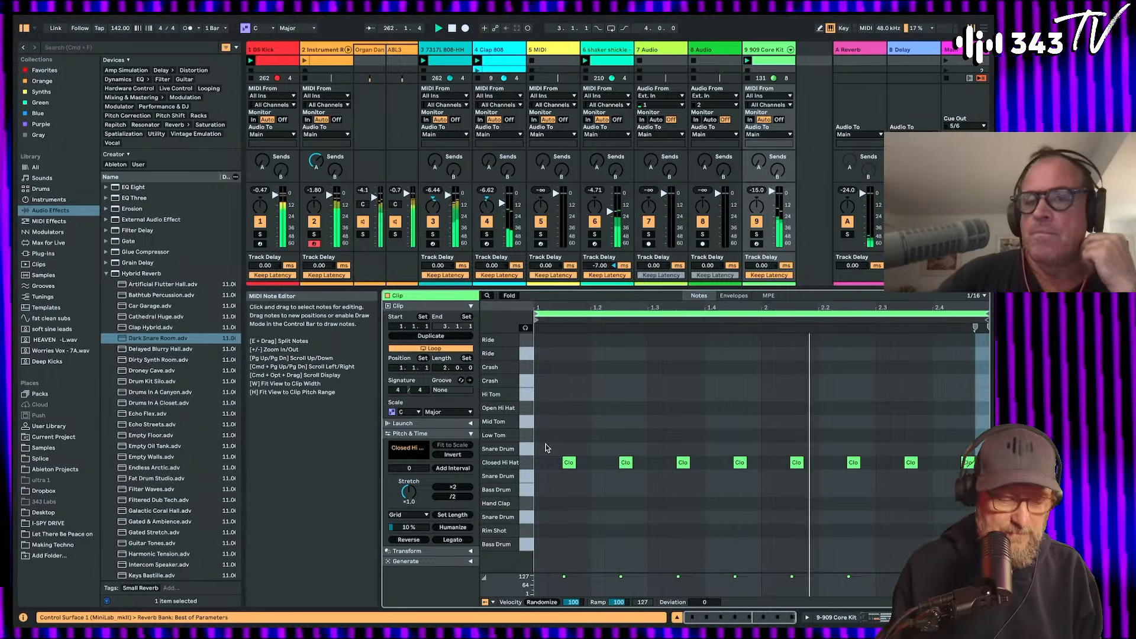
{"action": "double_click", "coordinate": [570, 339]}
{"action": "left_click_drag", "start_coordinate": [542, 342], "coordinate": [595, 348]}
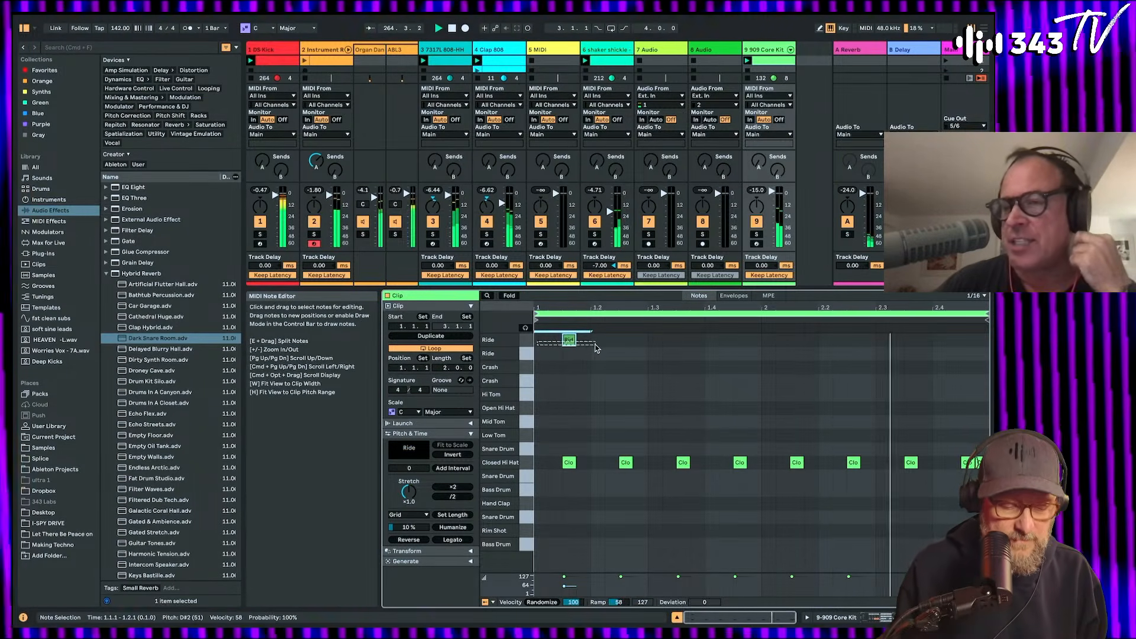
{"action": "key", "text": "super+d"}
{"action": "key", "text": "super+d"}
{"action": "key", "text": "super+d"}
{"action": "key", "text": "super+d"}
{"action": "key", "text": "super+d"}
{"action": "key", "text": "super+d"}
{"action": "key", "text": "super+d"}
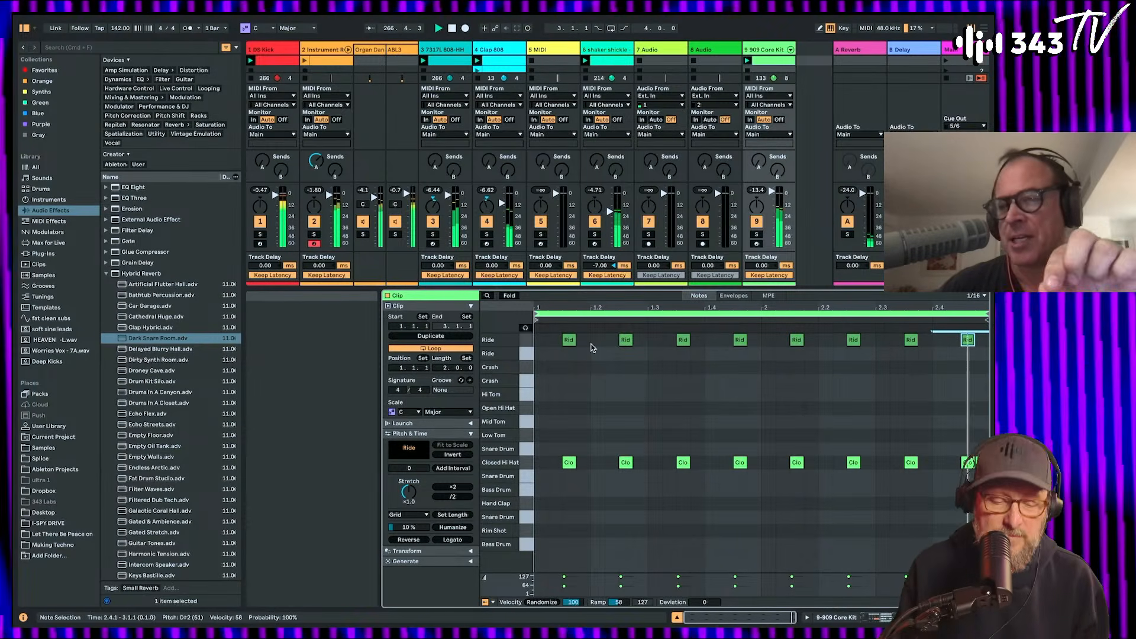
Step: Pan the 909 Core Kit's D#2 Ride chain to 9R and set its Tune to 22
{"action": "left_click", "coordinate": [790, 51]}
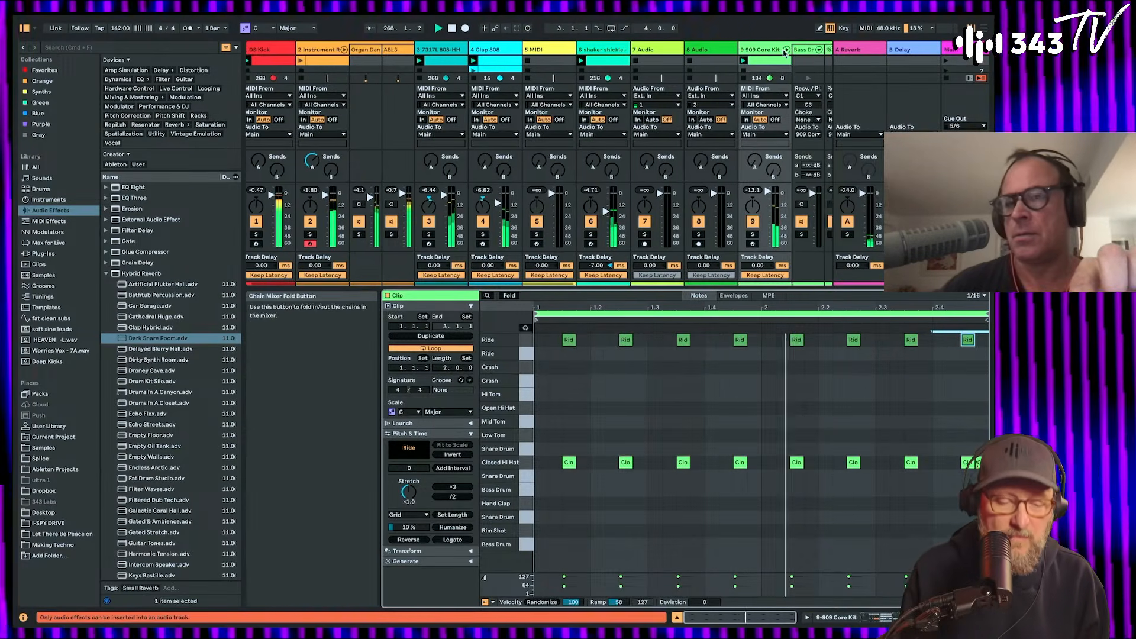
{"action": "scroll", "coordinate": [681, 148], "scroll_direction": "right", "scroll_amount": 10}
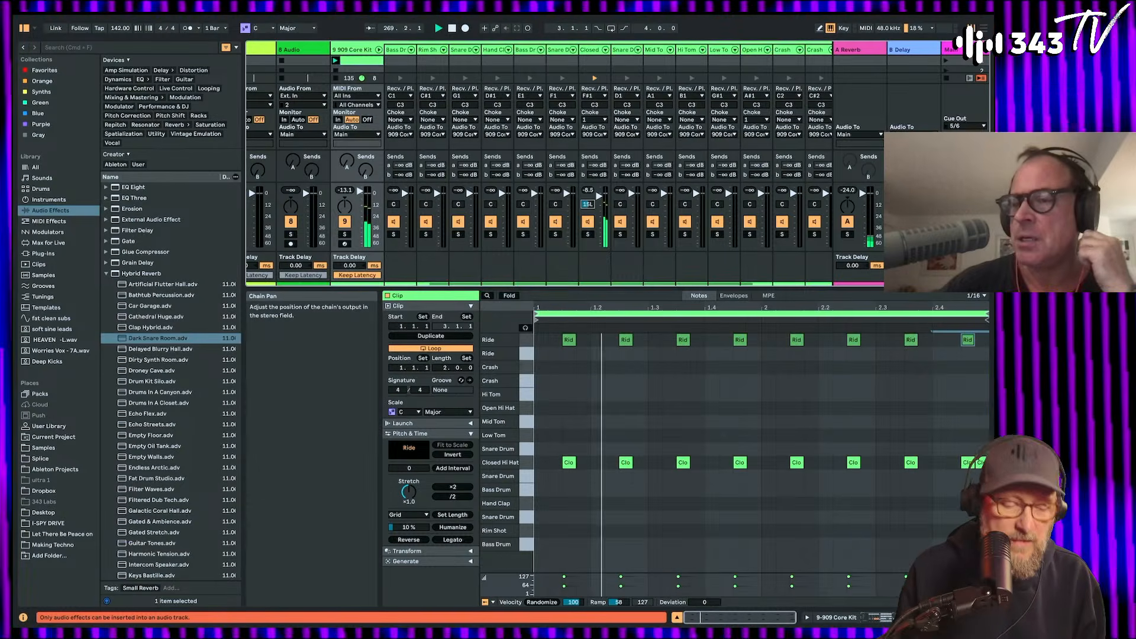
{"action": "scroll", "coordinate": [590, 209], "scroll_direction": "right", "scroll_amount": 3}
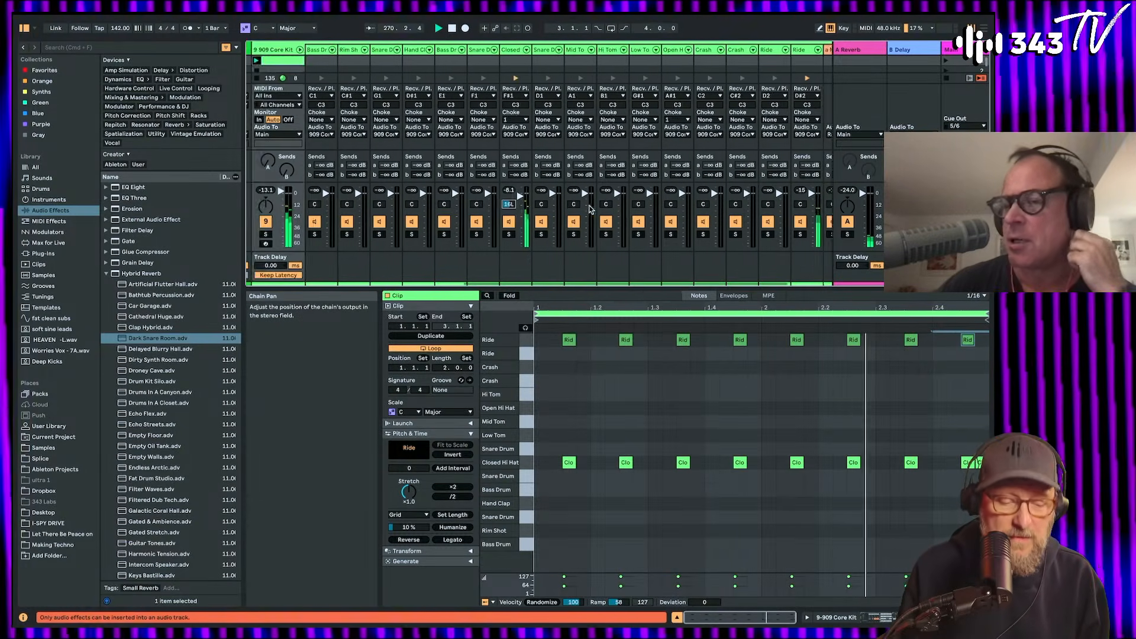
{"action": "scroll", "coordinate": [590, 209], "scroll_direction": "right", "scroll_amount": 3}
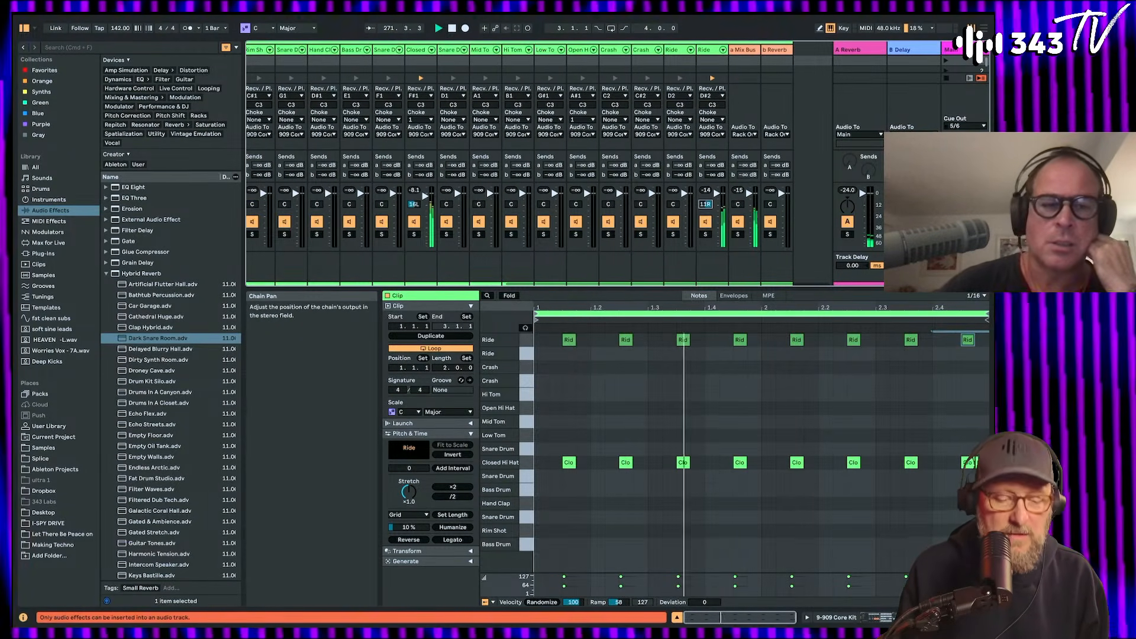
{"action": "left_click_drag", "start_coordinate": [708, 207], "coordinate": [708, 210]}
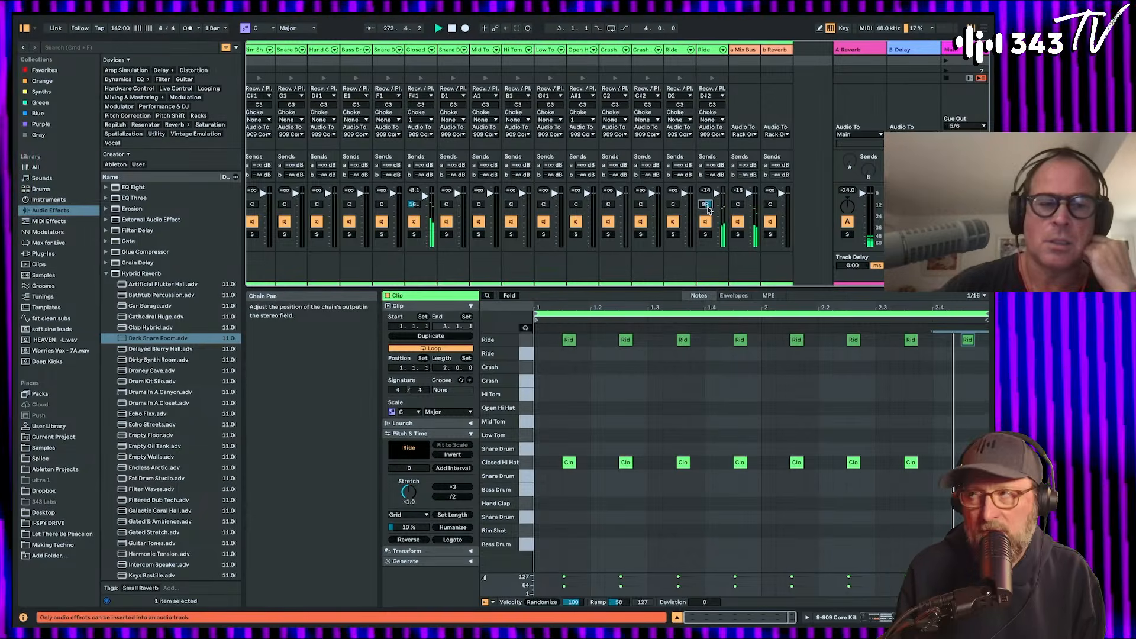
{"action": "double_click", "coordinate": [707, 51]}
{"action": "left_click_drag", "start_coordinate": [424, 541], "coordinate": [424, 538]}
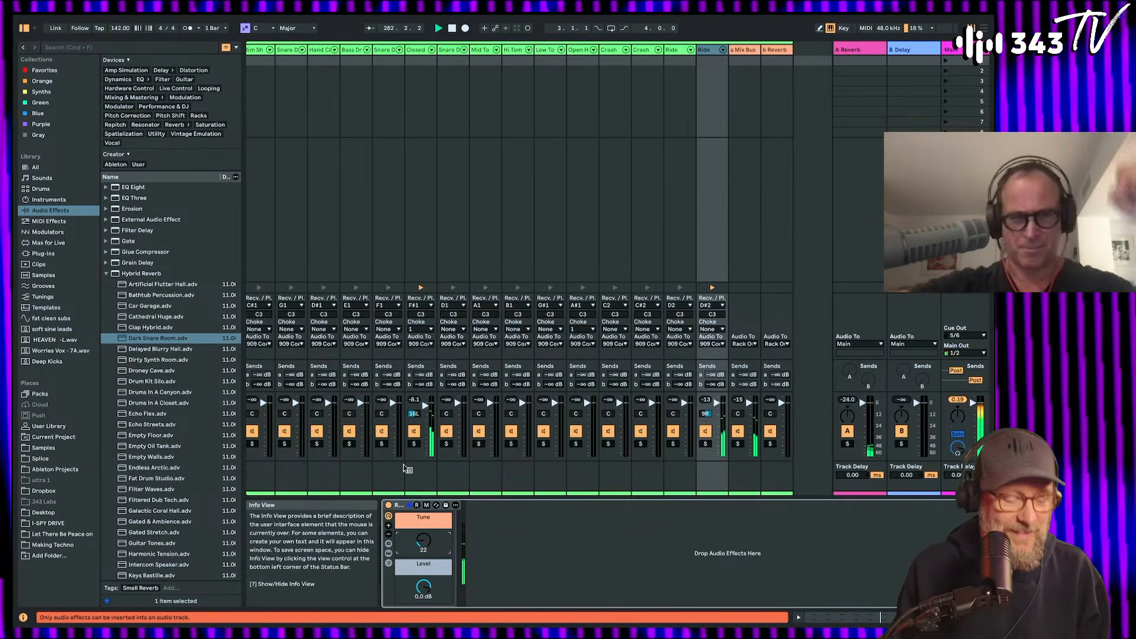
Step: Set the Organ Dance filter frequency to 107 Hz and its global envelope Time to -36 %
{"action": "scroll", "coordinate": [400, 219], "scroll_direction": "left", "scroll_amount": 10}
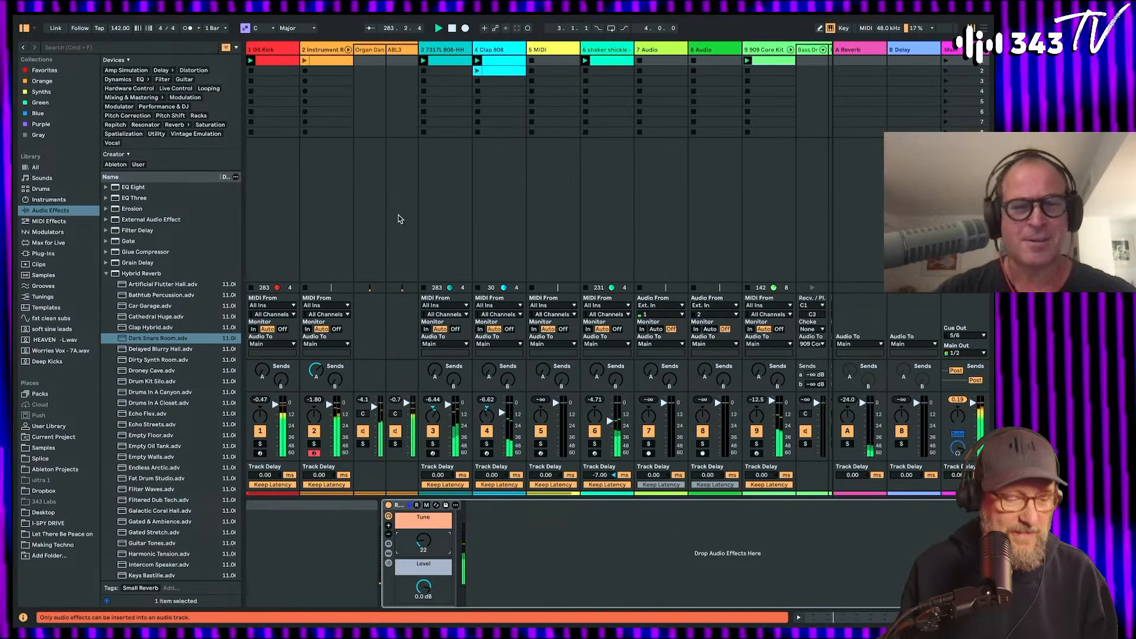
{"action": "left_click", "coordinate": [452, 50]}
{"action": "scroll", "coordinate": [316, 61], "scroll_direction": "left", "scroll_amount": 3}
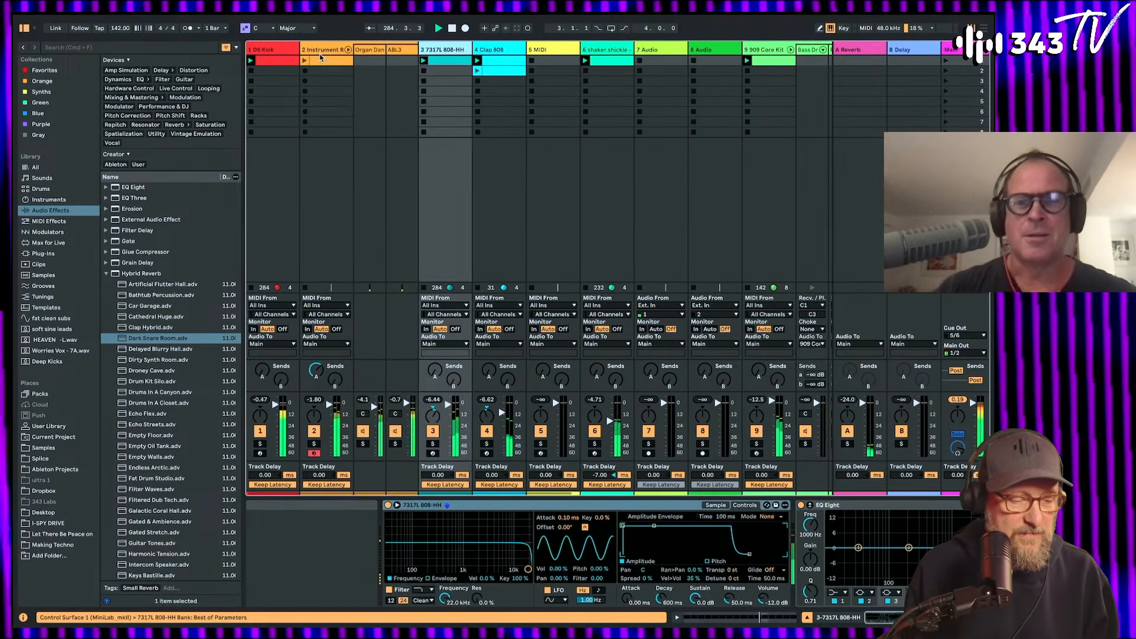
{"action": "left_click", "coordinate": [316, 61]}
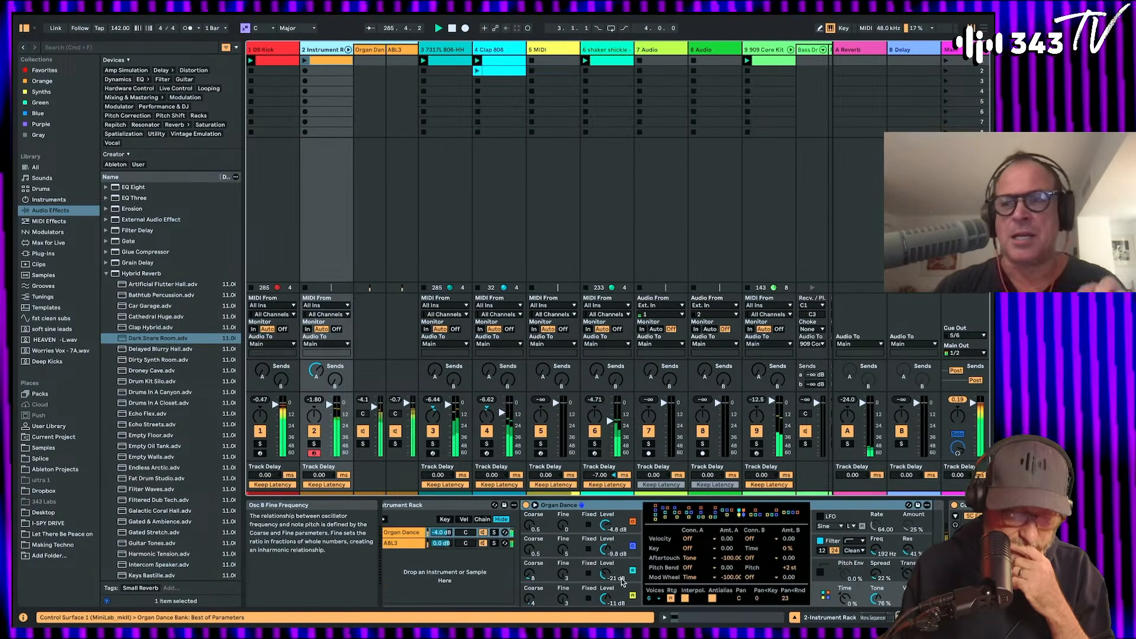
{"action": "scroll", "coordinate": [681, 589], "scroll_direction": "right", "scroll_amount": 3}
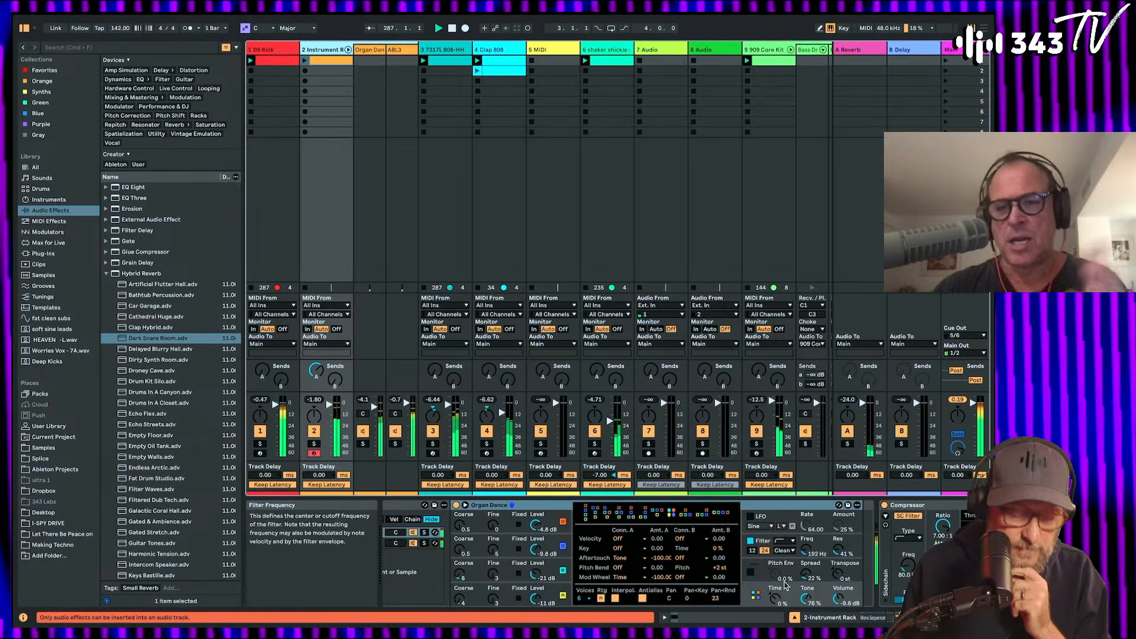
{"action": "left_click_drag", "start_coordinate": [808, 553], "coordinate": [809, 542]}
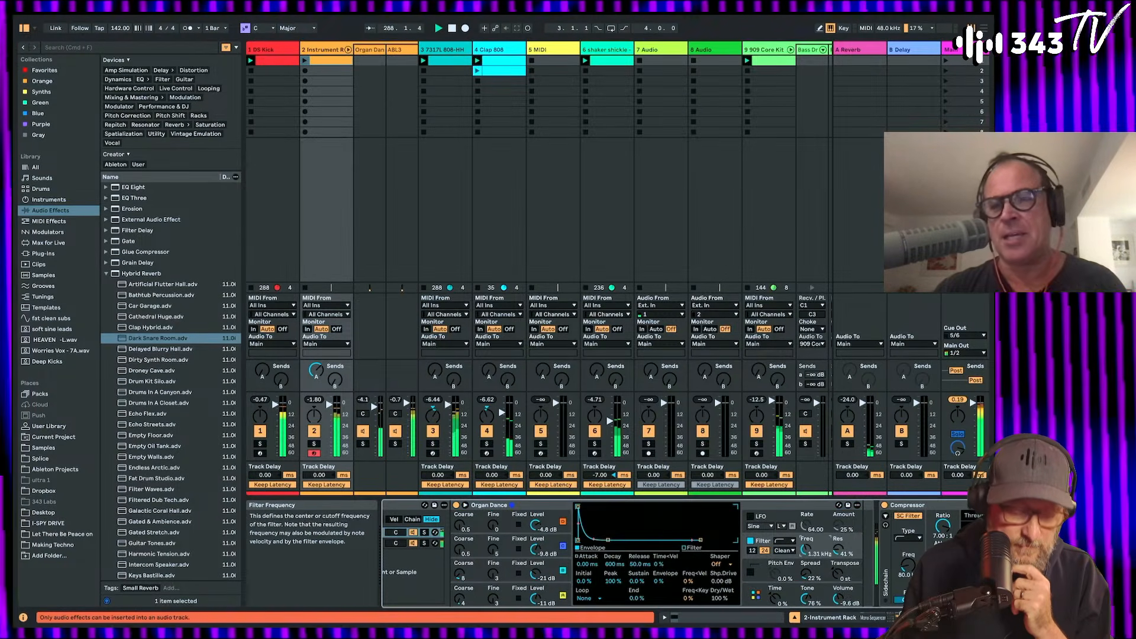
{"action": "left_click_drag", "start_coordinate": [775, 599], "coordinate": [775, 605]}
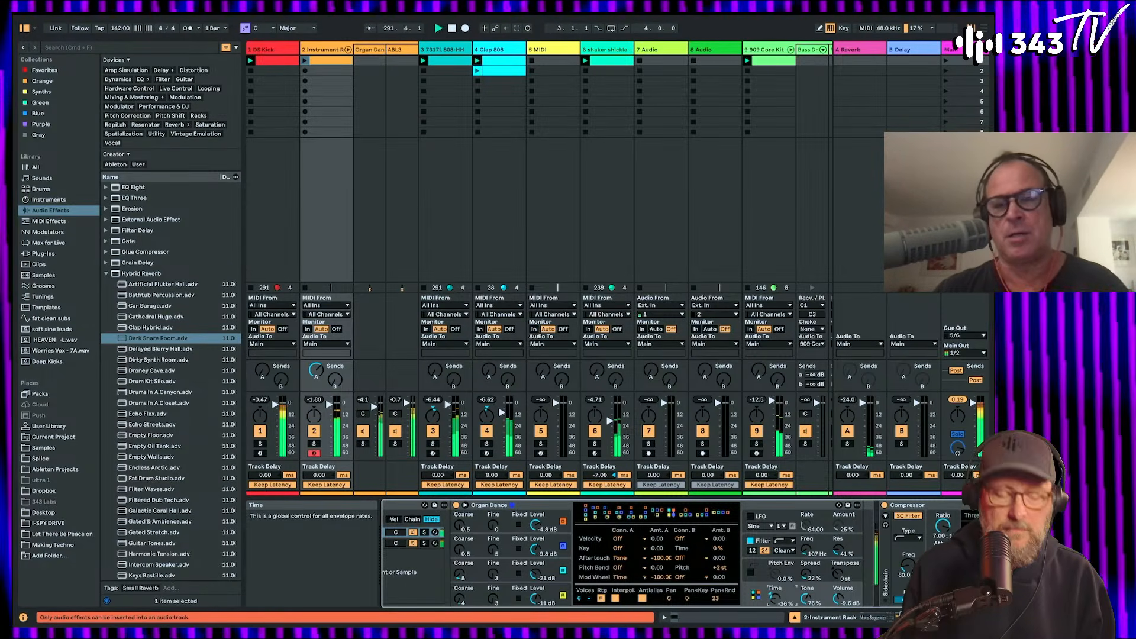
Step: Add an EQ Eight to the 909 Core Kit's D#2 Ride chain
{"action": "scroll", "coordinate": [562, 124], "scroll_direction": "right", "scroll_amount": 5}
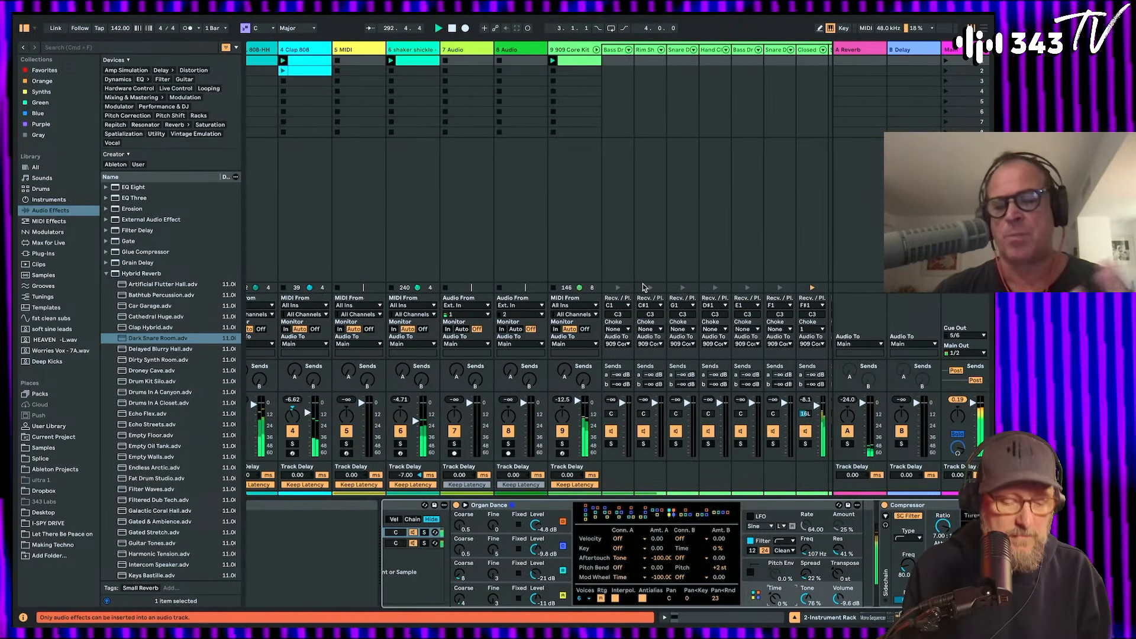
{"action": "left_click", "coordinate": [644, 178]}
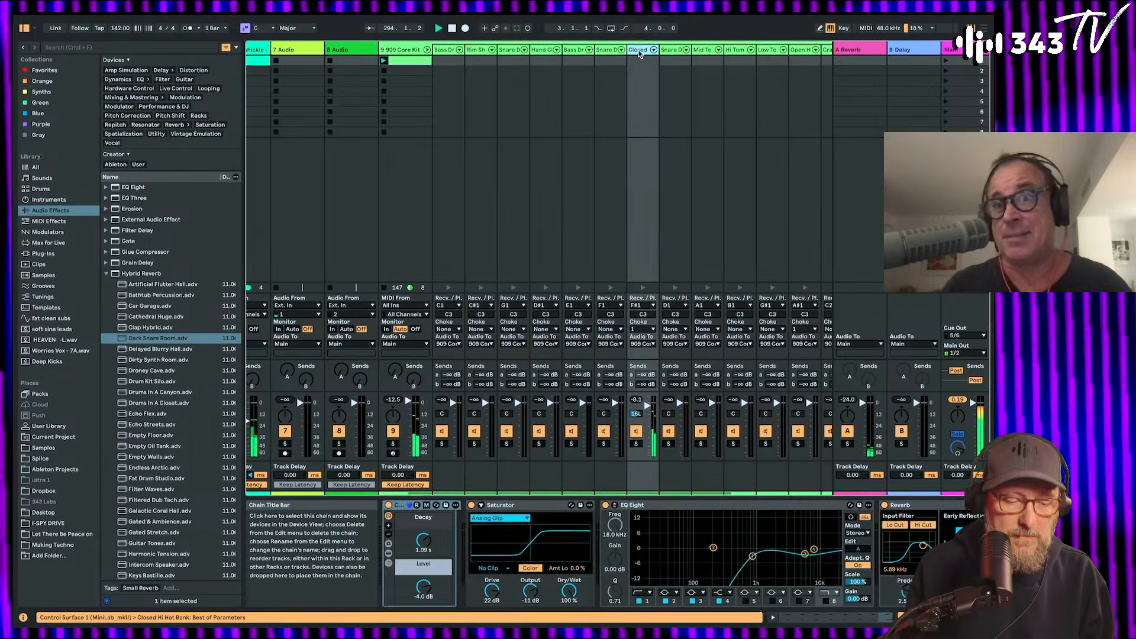
{"action": "scroll", "coordinate": [713, 246], "scroll_direction": "right", "scroll_amount": 1}
{"action": "scroll", "coordinate": [713, 247], "scroll_direction": "right", "scroll_amount": 6}
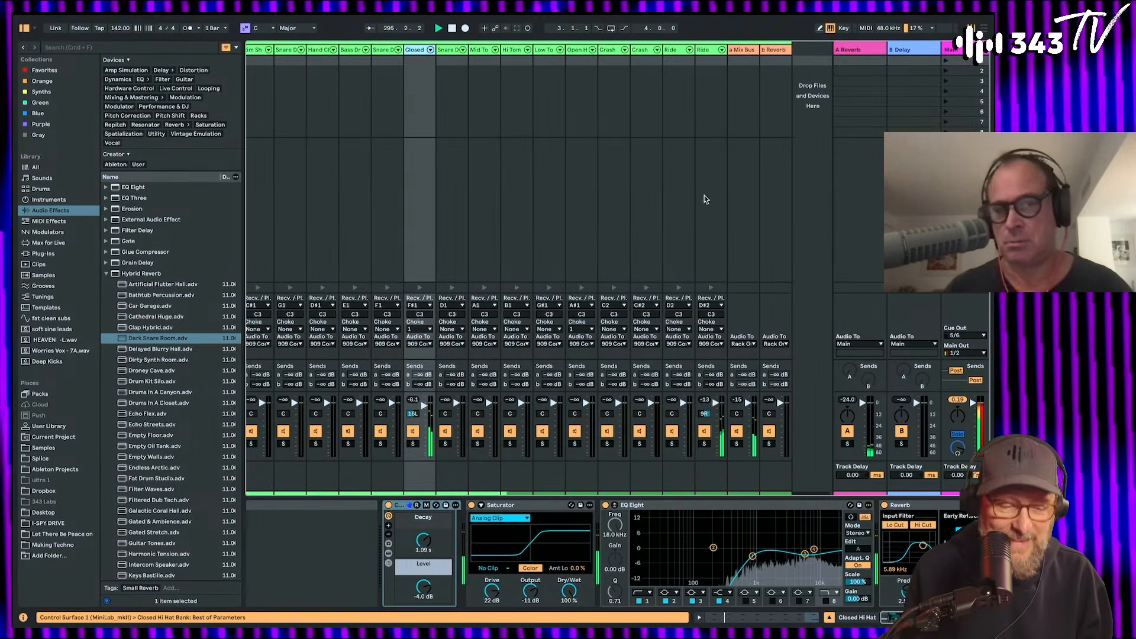
{"action": "left_click", "coordinate": [705, 195]}
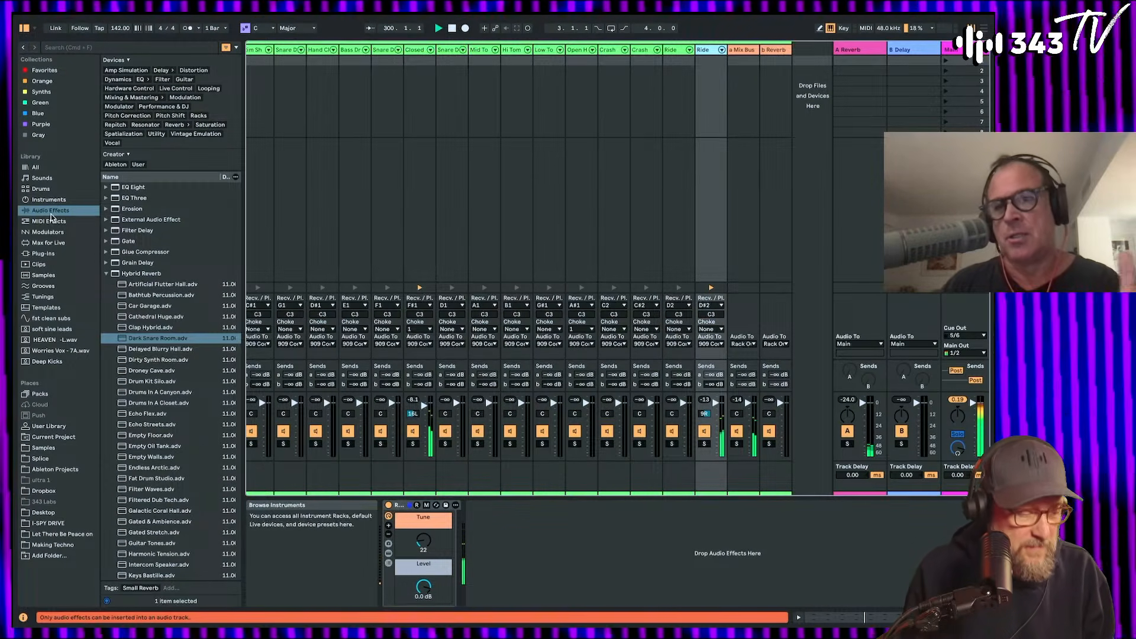
{"action": "double_click", "coordinate": [116, 188]}
Step: Make band 1 of the Ride's EQ Eight a low cut at 825 Hz and boost band 4 by 2.60 dB at 7.58 kHz
{"action": "left_click", "coordinate": [503, 592]}
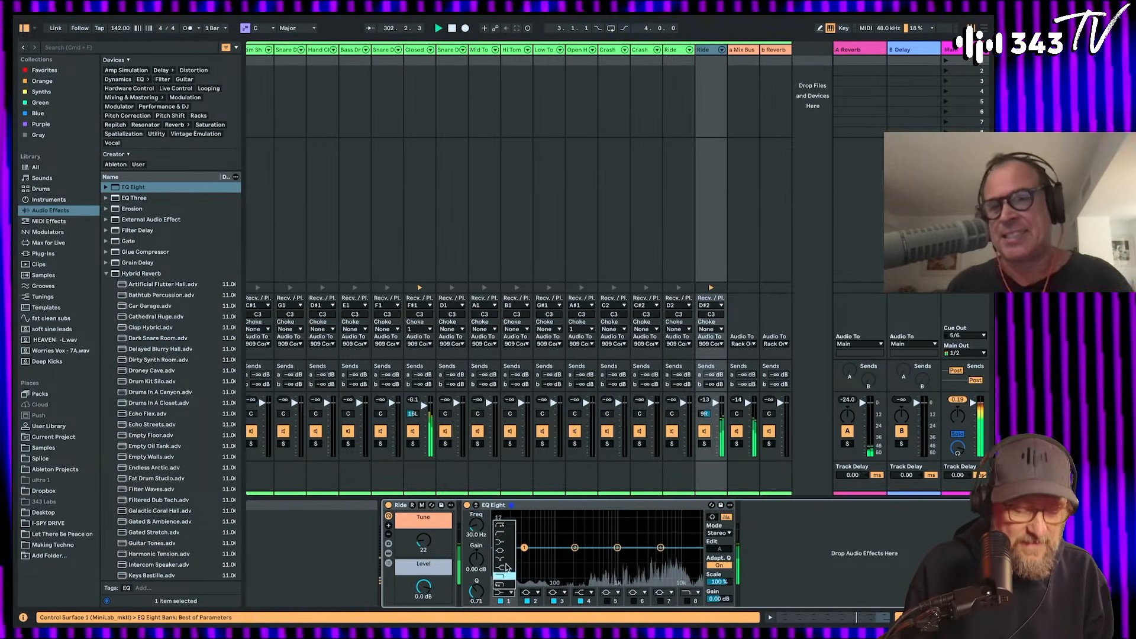
{"action": "left_click", "coordinate": [508, 540]}
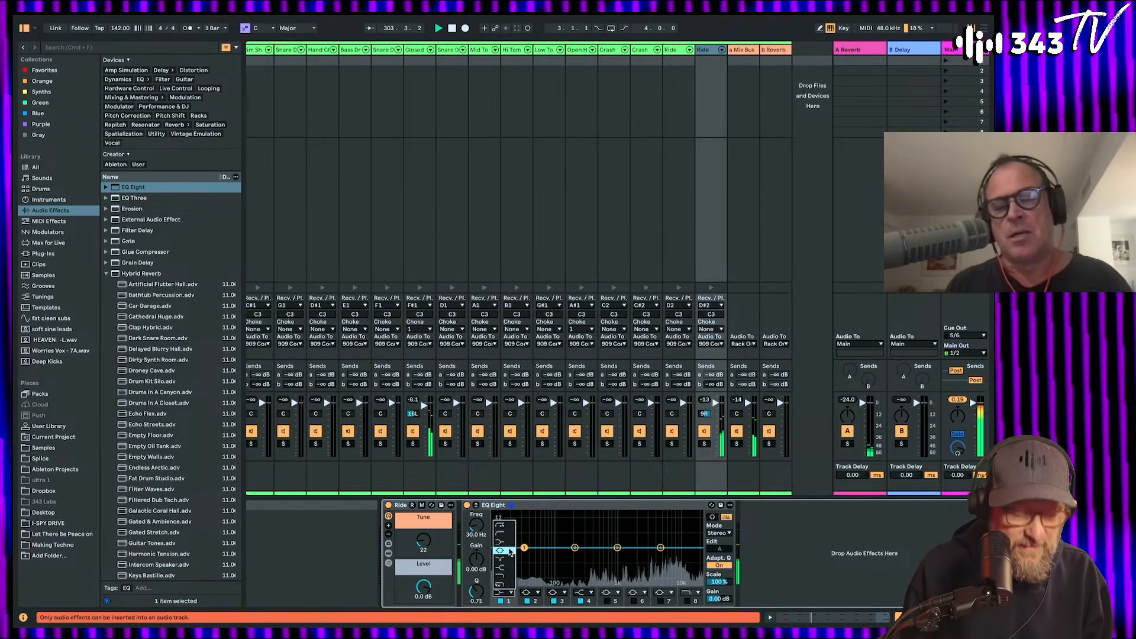
{"action": "left_click_drag", "start_coordinate": [525, 557], "coordinate": [537, 554]}
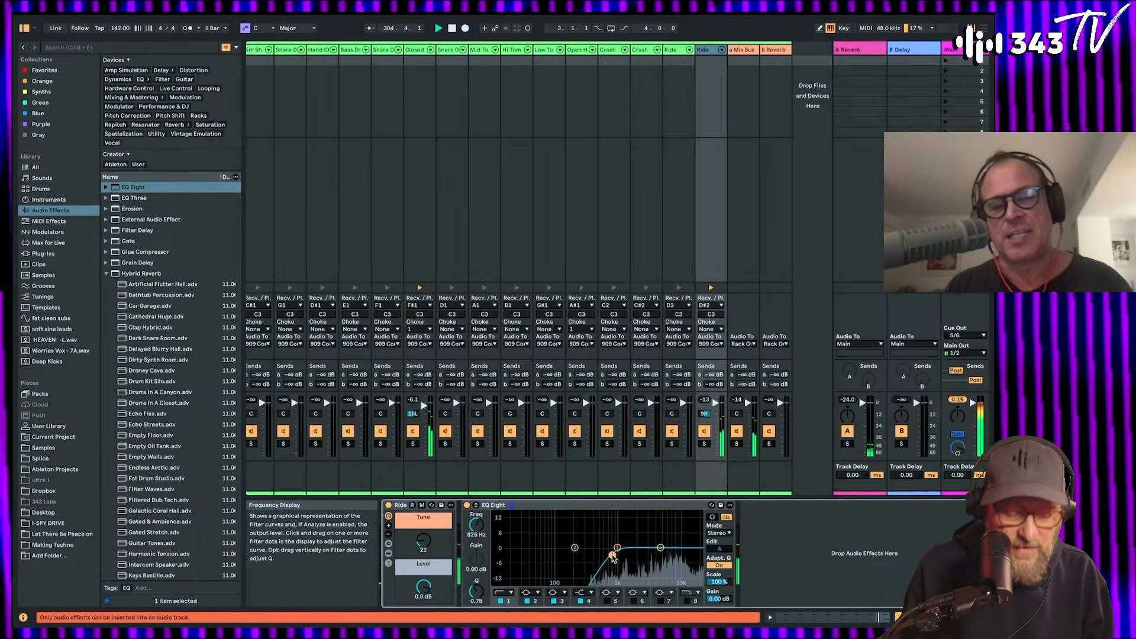
{"action": "left_click", "coordinate": [661, 548]}
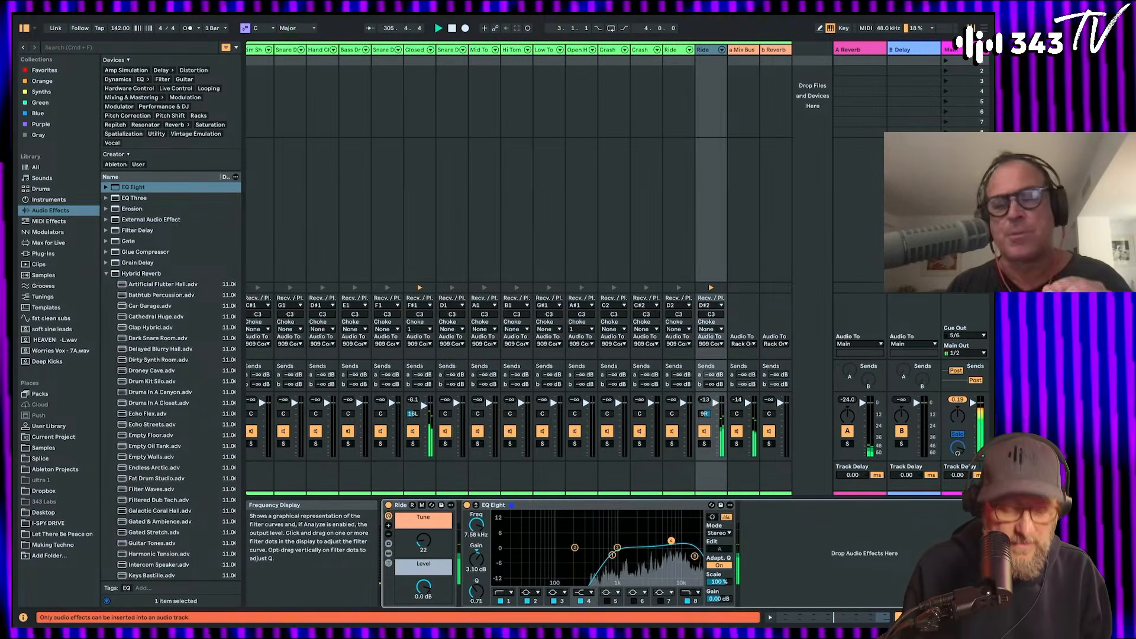
Step: Duplicate the 909 Core Kit clip into the second slot and deactivate all Ride notes in the copy
{"action": "scroll", "coordinate": [541, 247], "scroll_direction": "left", "scroll_amount": 10}
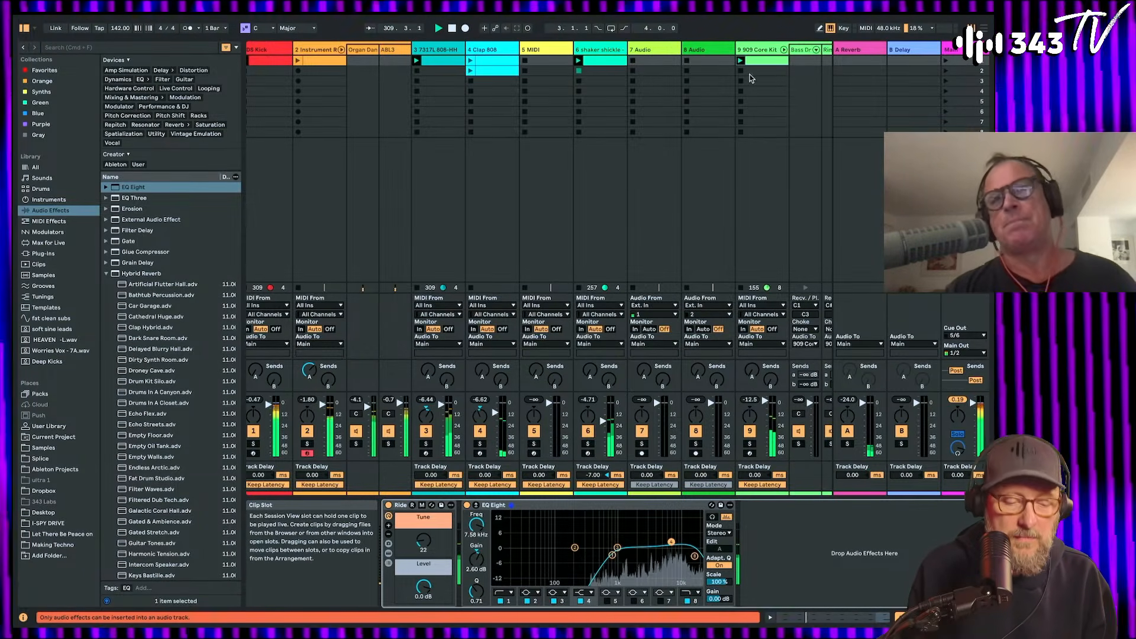
{"action": "scroll", "coordinate": [738, 79], "scroll_direction": "right", "scroll_amount": 10}
{"action": "scroll", "coordinate": [739, 79], "scroll_direction": "left", "scroll_amount": 10}
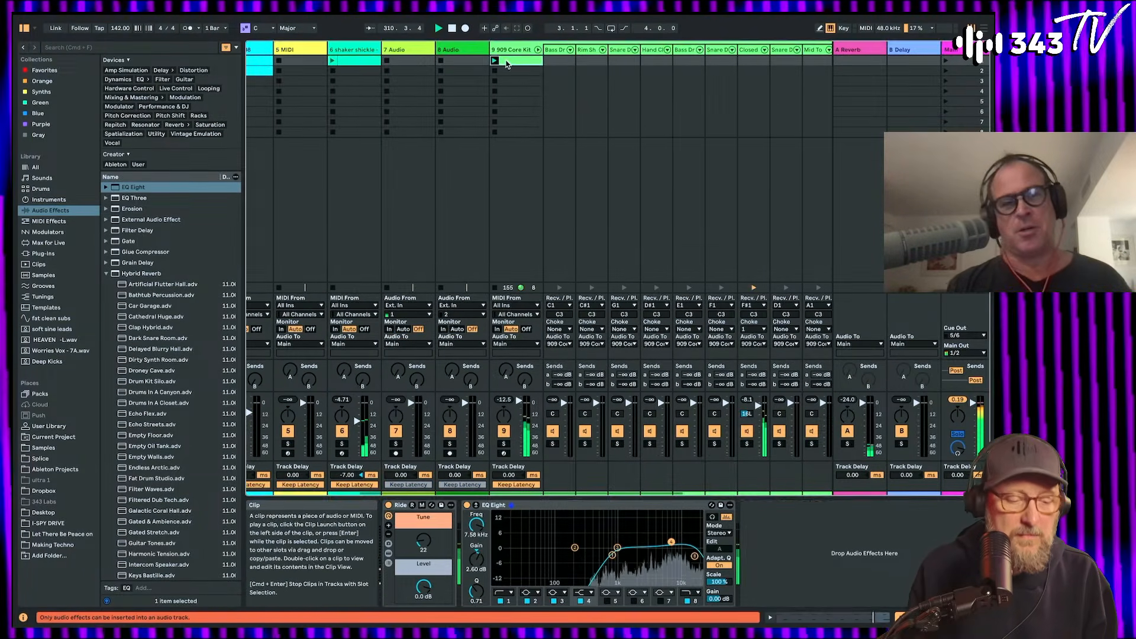
{"action": "left_click", "coordinate": [514, 71]}
{"action": "double_click", "coordinate": [514, 71]}
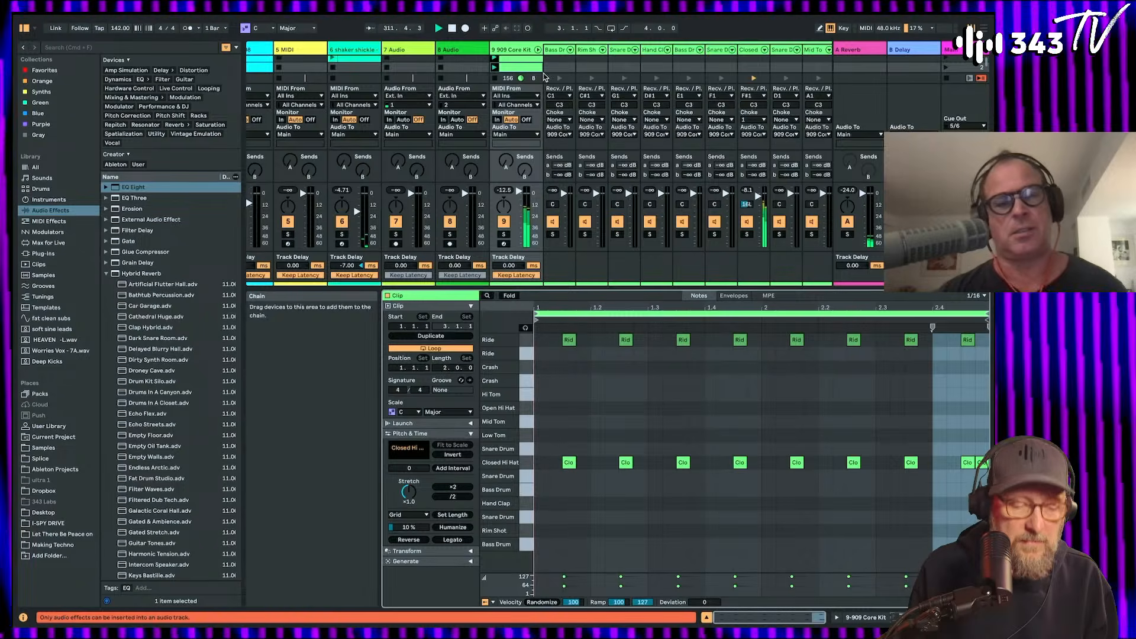
{"action": "left_click", "coordinate": [526, 340]}
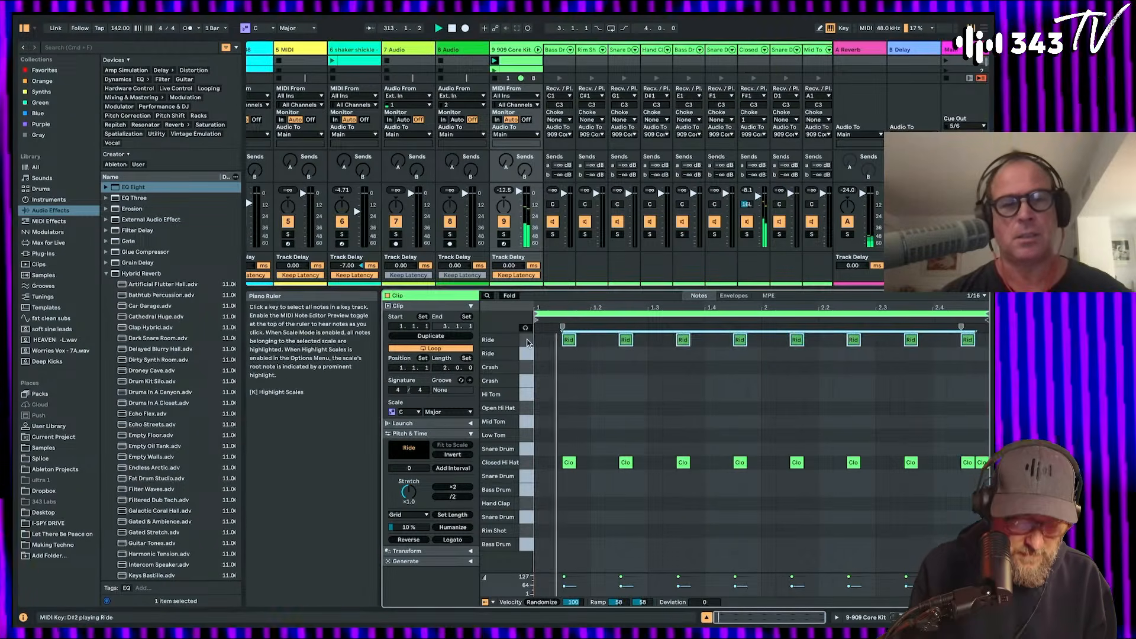
{"action": "key", "text": "0"}
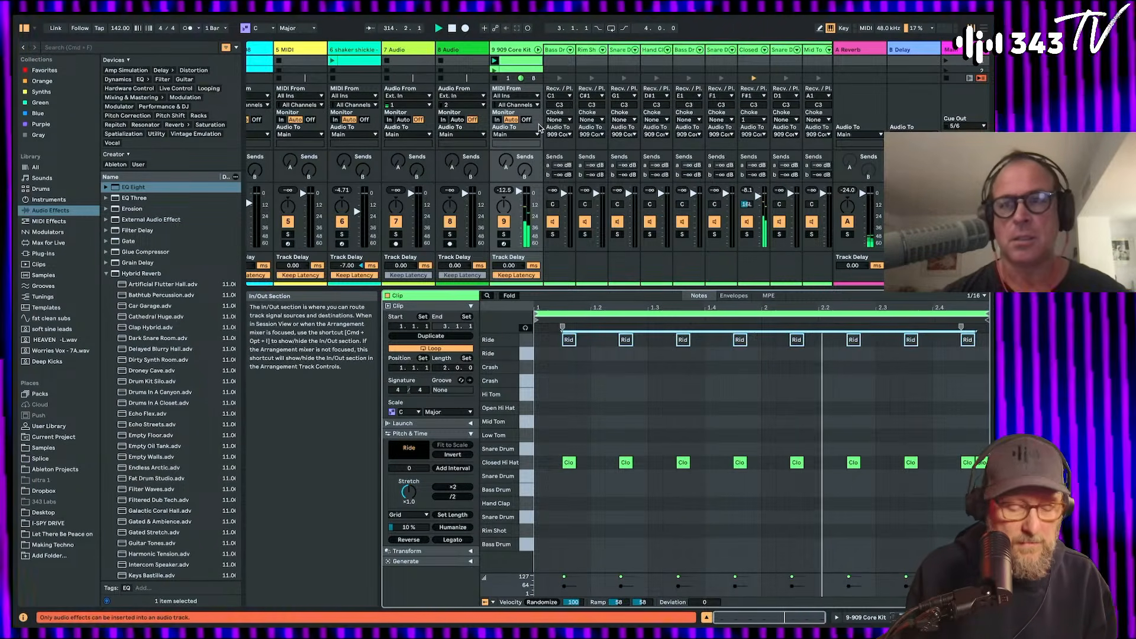
Step: Fold away the mixer chains of the Instrument Rack and 909 Core Kit tracks and enlarge the Session clip area
{"action": "scroll", "coordinate": [539, 128], "scroll_direction": "left", "scroll_amount": 5}
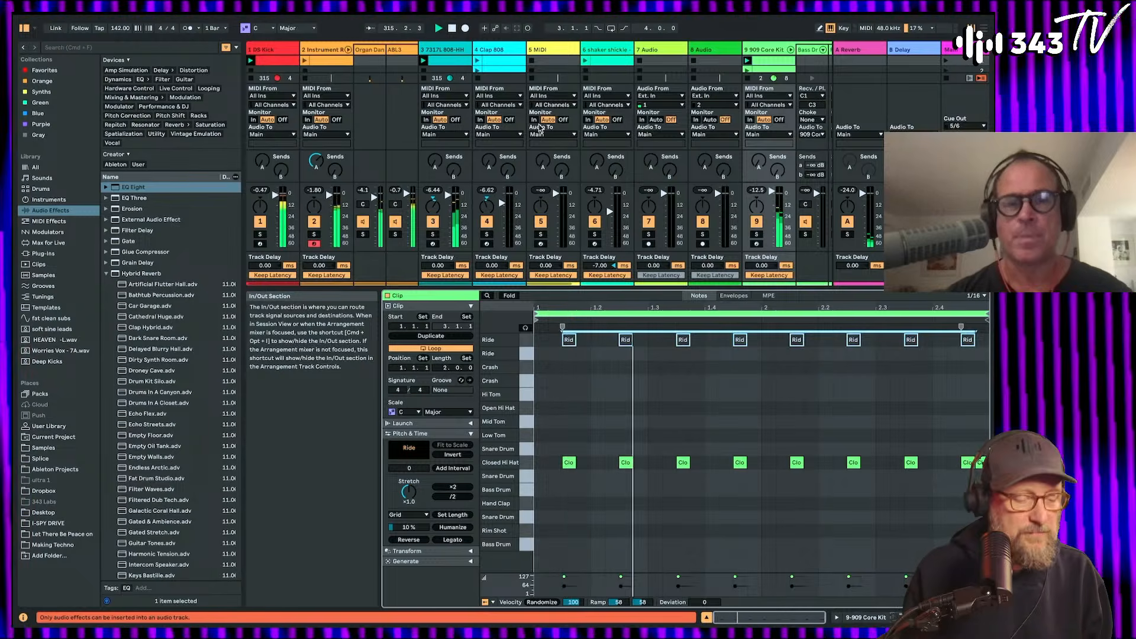
{"action": "left_click", "coordinate": [348, 51]}
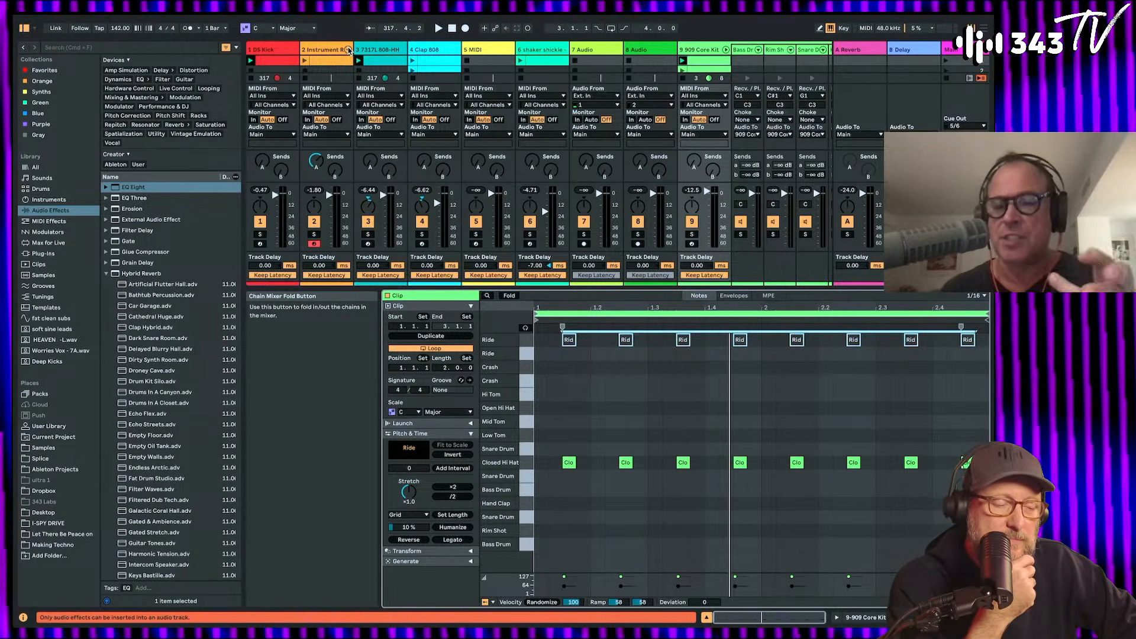
{"action": "left_click", "coordinate": [275, 50]}
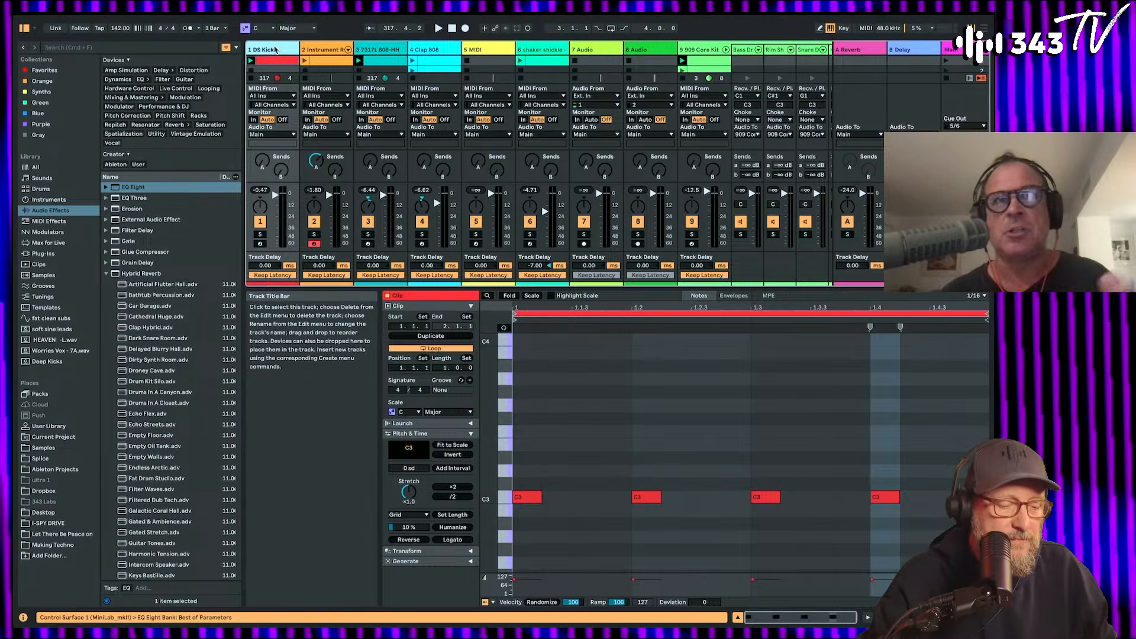
{"action": "left_click_drag", "start_coordinate": [377, 288], "coordinate": [377, 371]}
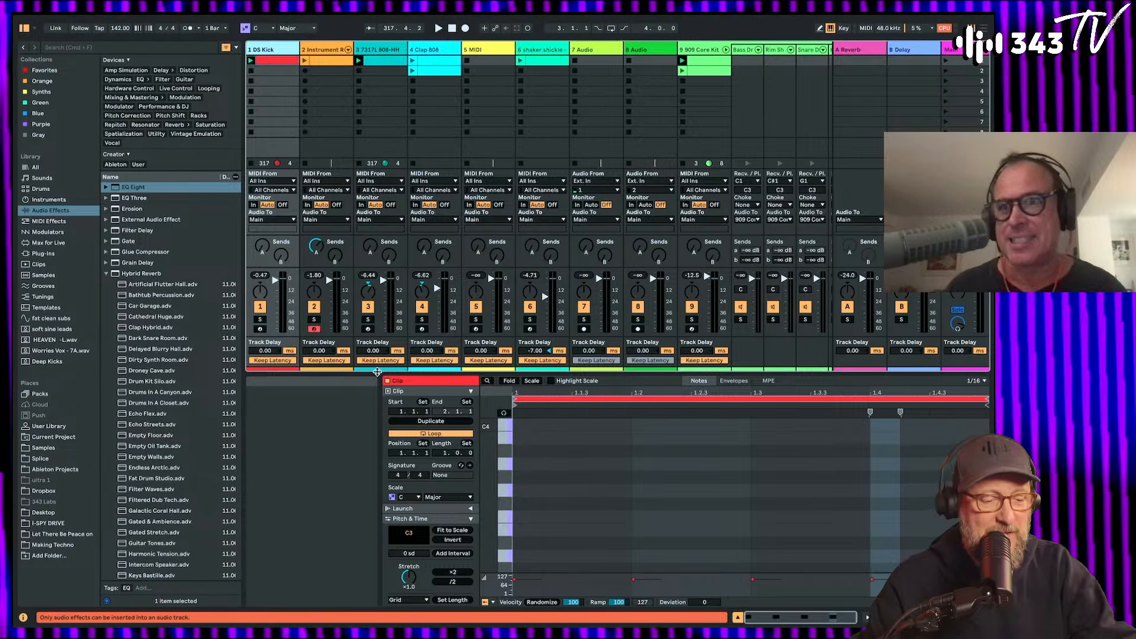
{"action": "scroll", "coordinate": [521, 145], "scroll_direction": "right", "scroll_amount": 3}
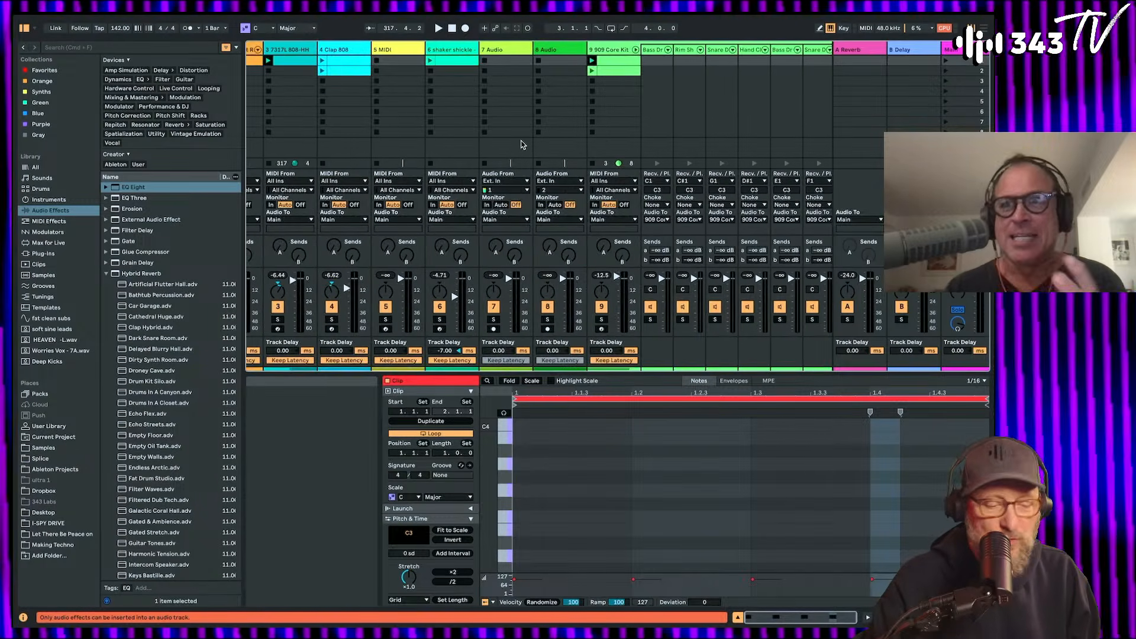
{"action": "left_click", "coordinate": [636, 49]}
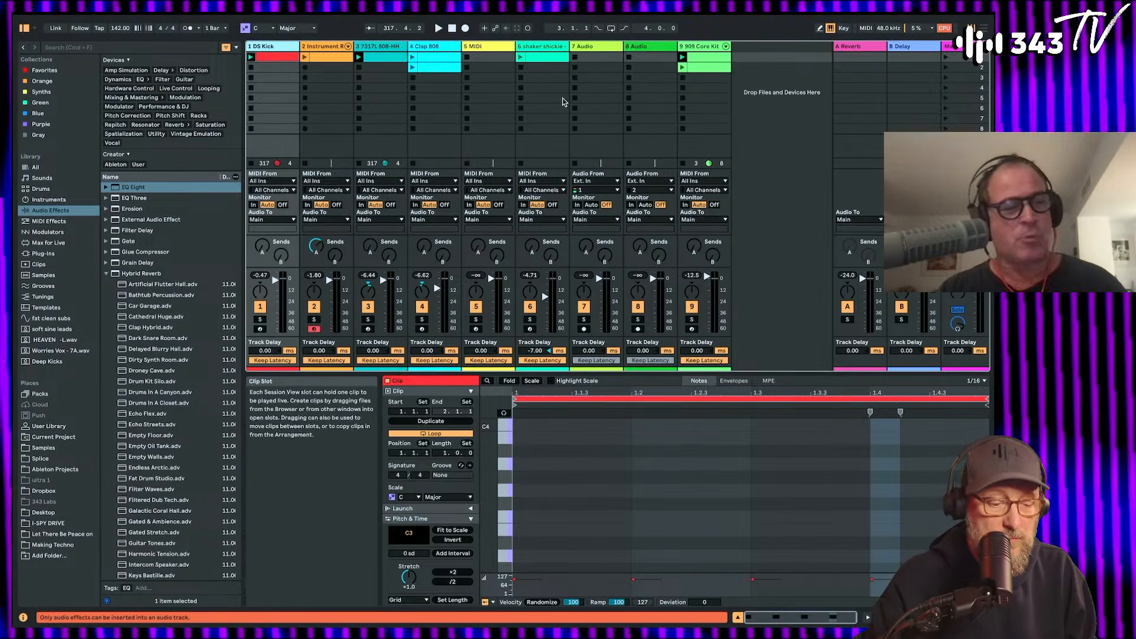
Step: Delete the two empty audio tracks between the shaker track and the 909 Core Kit
{"action": "left_click", "coordinate": [599, 48]}
{"action": "key", "text": "Delete"}
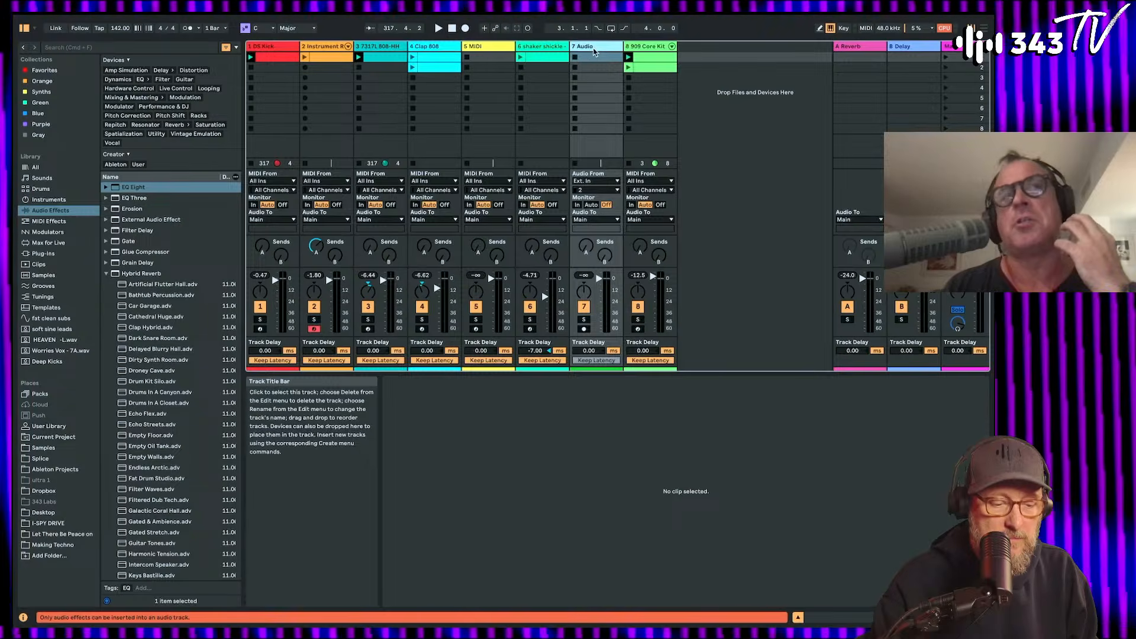
{"action": "key", "text": "Delete"}
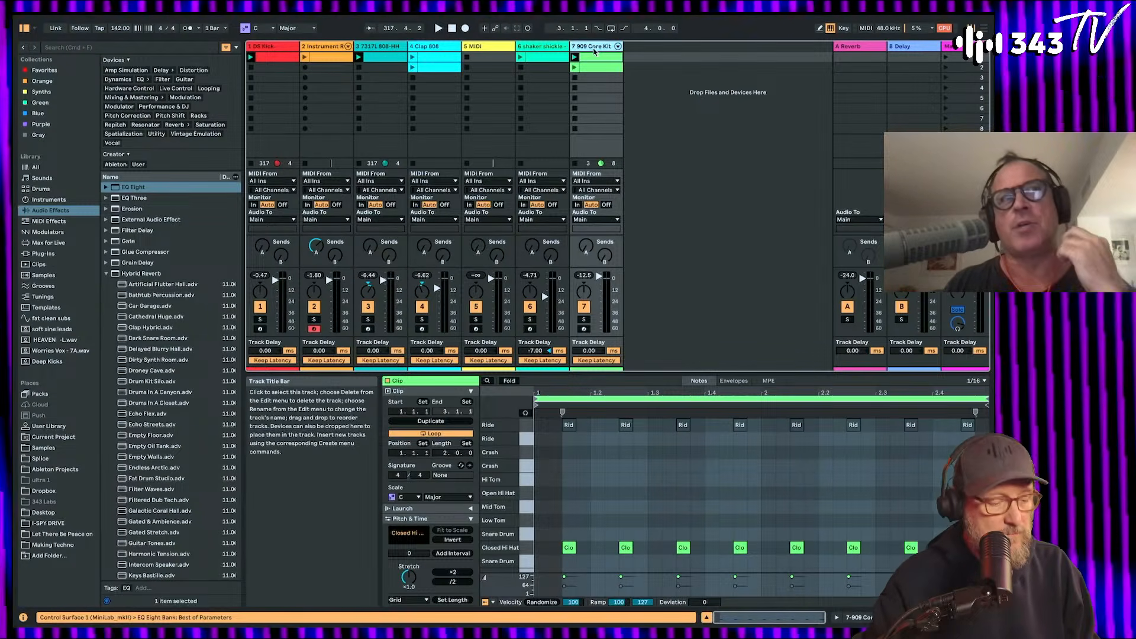
Step: Open the user Samples folder and expand wa_synth_drums_live_pack down to its Samples subfolder
{"action": "left_click", "coordinate": [51, 276]}
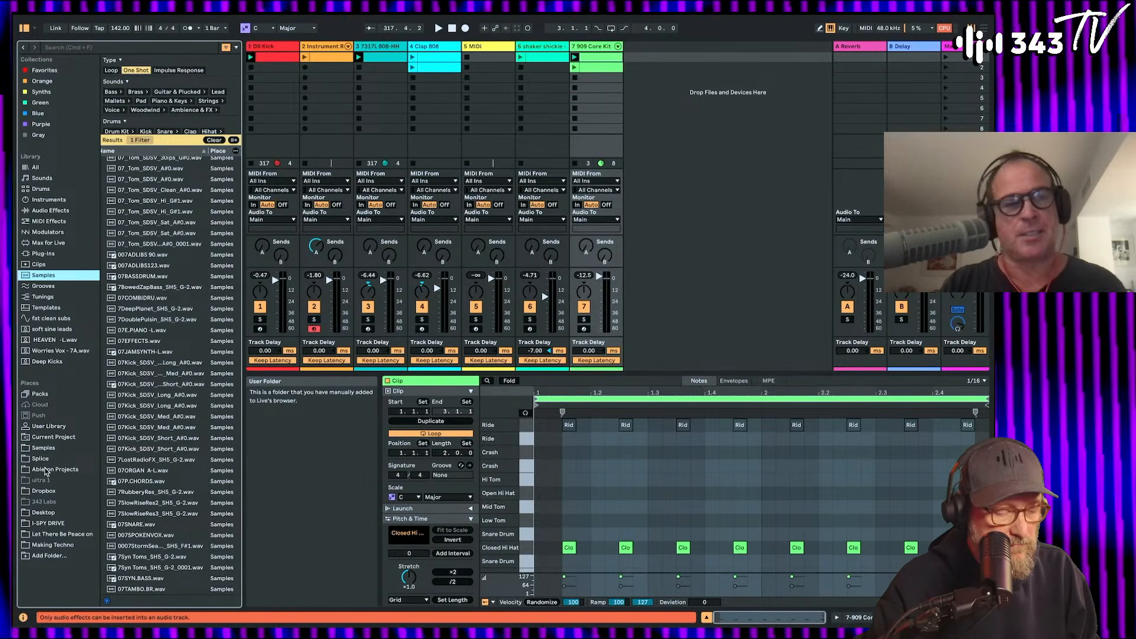
{"action": "left_click", "coordinate": [43, 448]}
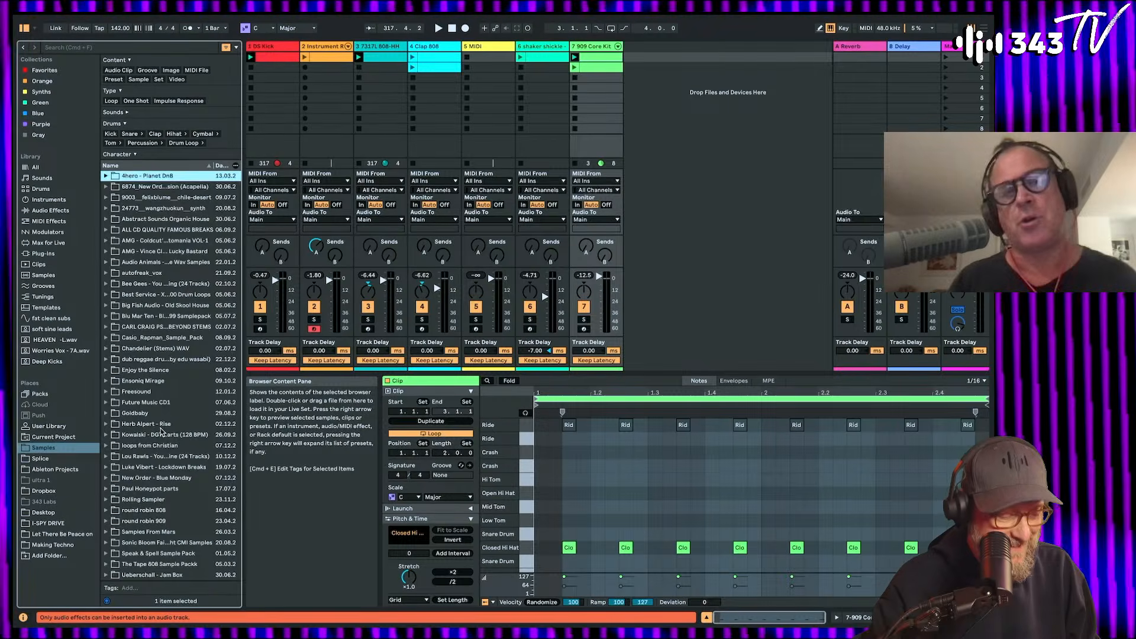
{"action": "scroll", "coordinate": [161, 431], "scroll_direction": "down", "scroll_amount": 5}
{"action": "left_click", "coordinate": [148, 500]}
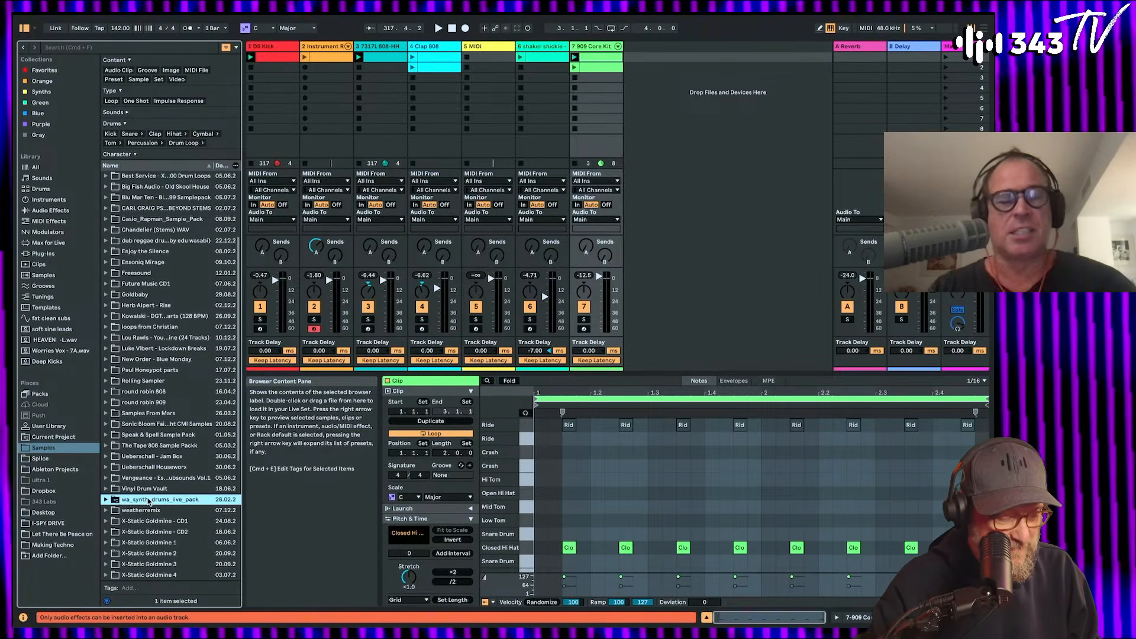
{"action": "key", "text": "Right"}
{"action": "scroll", "coordinate": [148, 502], "scroll_direction": "down", "scroll_amount": 8}
{"action": "key", "text": "Down"}
{"action": "key", "text": "Down"}
{"action": "key", "text": "Down"}
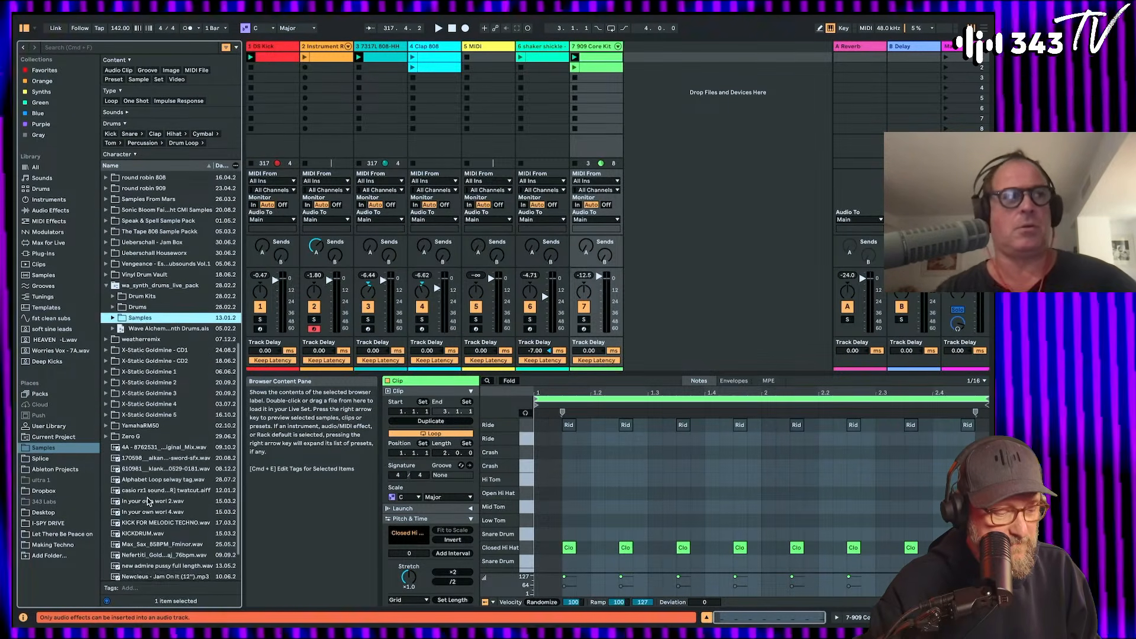
Step: Expand the pack's Samples, Wave Alchemy and Synth Drums folders and open unprocessed drums
{"action": "key", "text": "Right"}
{"action": "key", "text": "Down"}
{"action": "key", "text": "Down"}
{"action": "key", "text": "Right"}
{"action": "key", "text": "Down"}
{"action": "key", "text": "Right"}
{"action": "key", "text": "Down"}
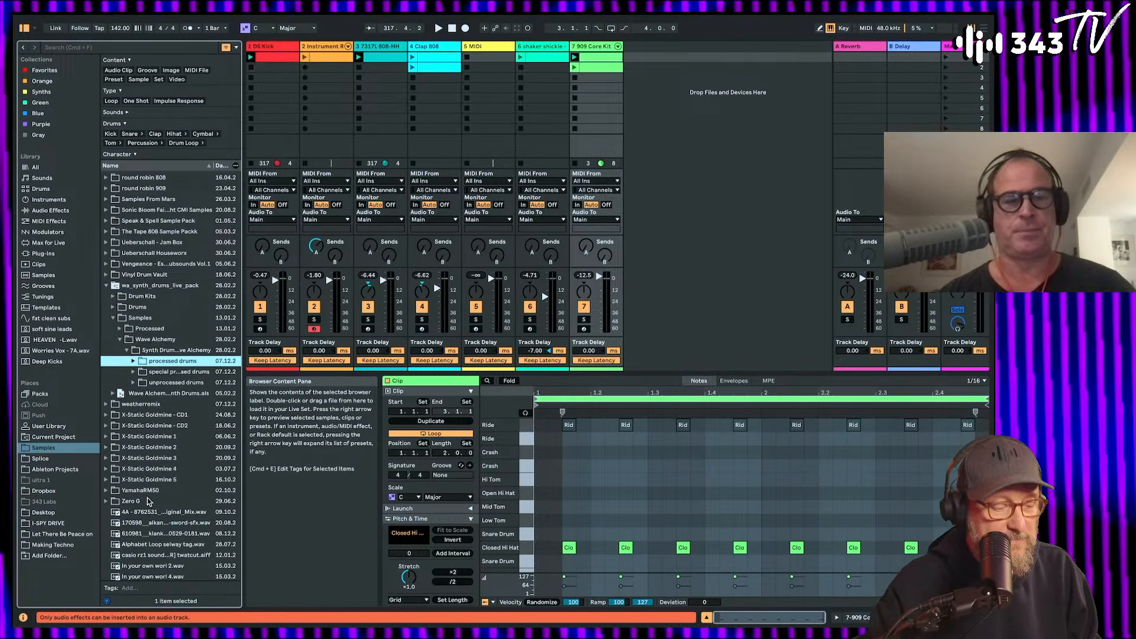
{"action": "scroll", "coordinate": [148, 501], "scroll_direction": "down", "scroll_amount": 3}
{"action": "key", "text": "Down"}
{"action": "key", "text": "Down"}
{"action": "key", "text": "Right"}
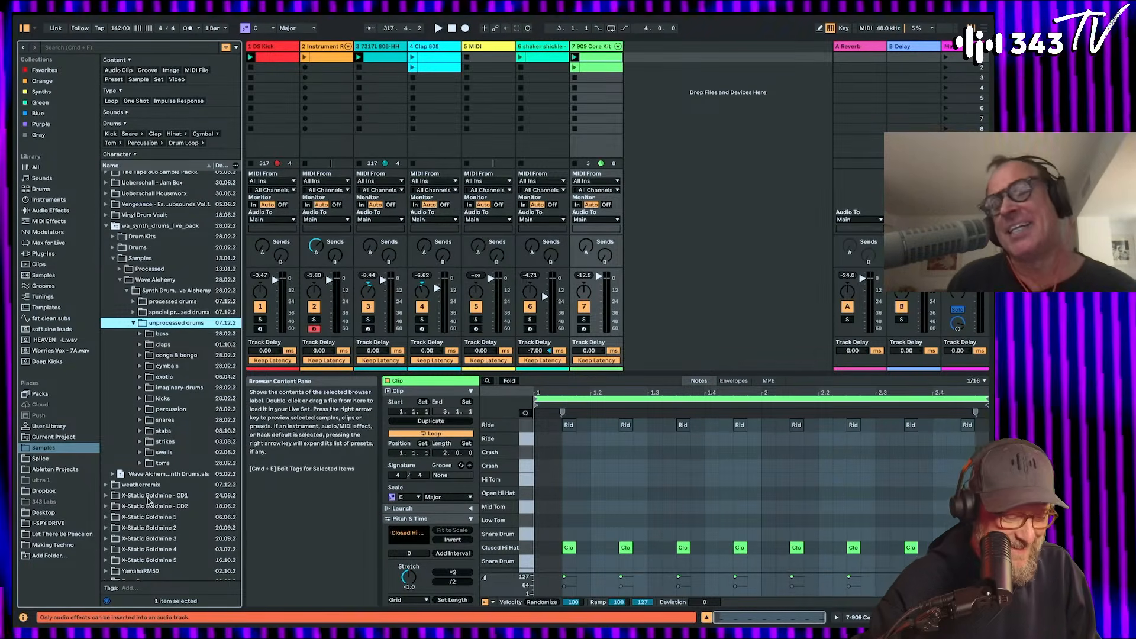
Step: Look into the bass subfolder of unprocessed drums, collapse it, and expand imaginary-drums
{"action": "key", "text": "Down"}
{"action": "key", "text": "Right"}
{"action": "key", "text": "Down"}
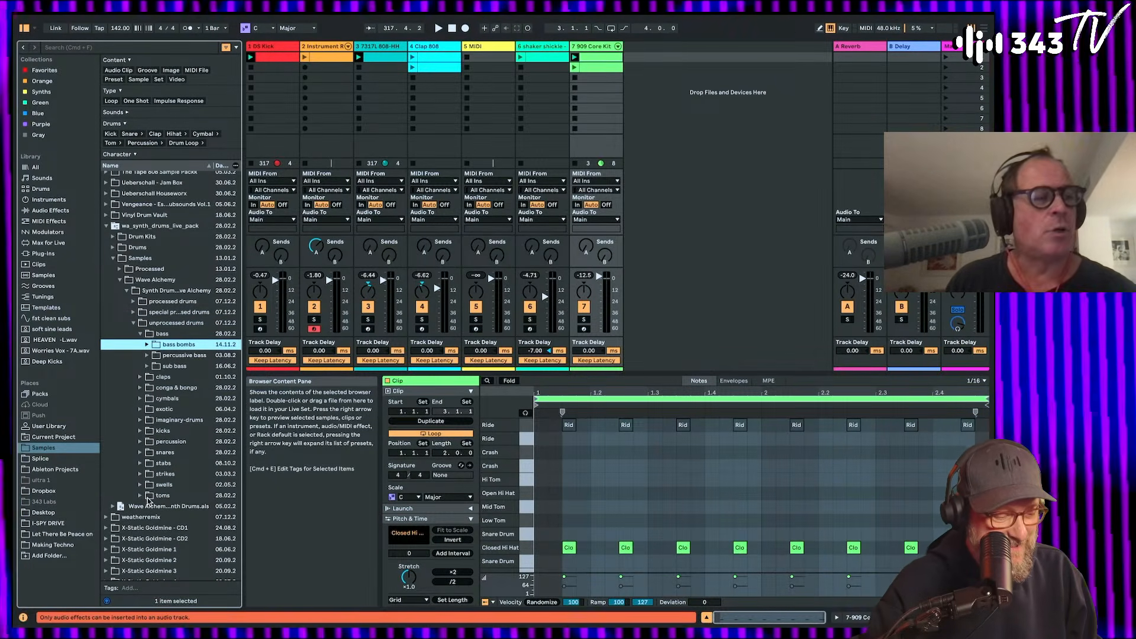
{"action": "key", "text": "Left"}
{"action": "key", "text": "Left"}
{"action": "key", "text": "Down"}
{"action": "key", "text": "Down"}
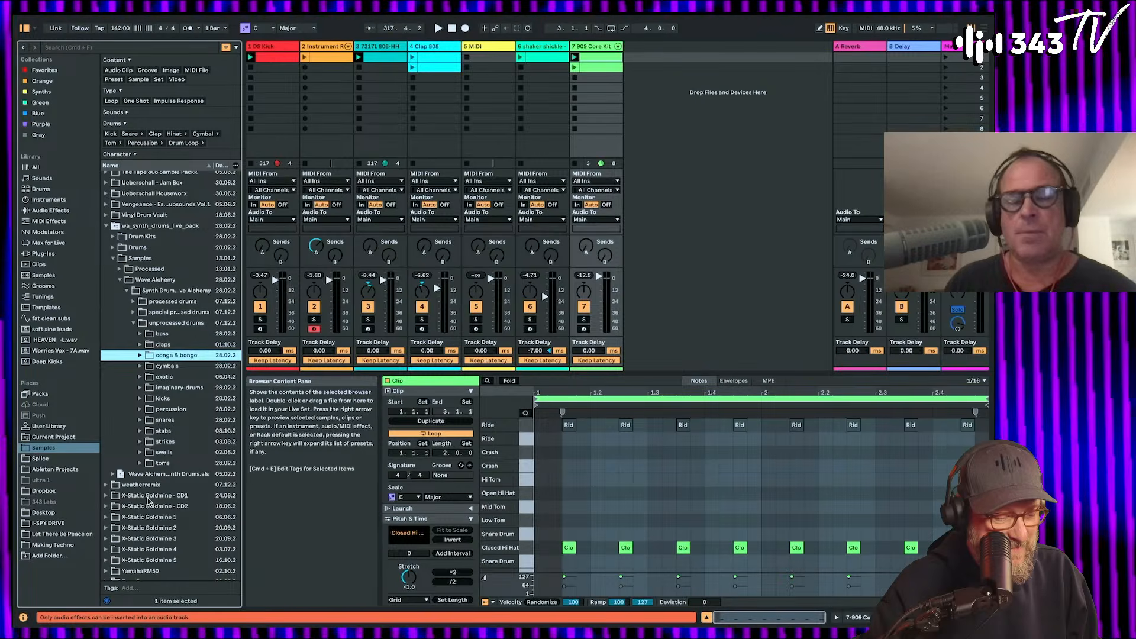
{"action": "key", "text": "Down"}
{"action": "key", "text": "Down"}
{"action": "key", "text": "Down"}
{"action": "key", "text": "Right"}
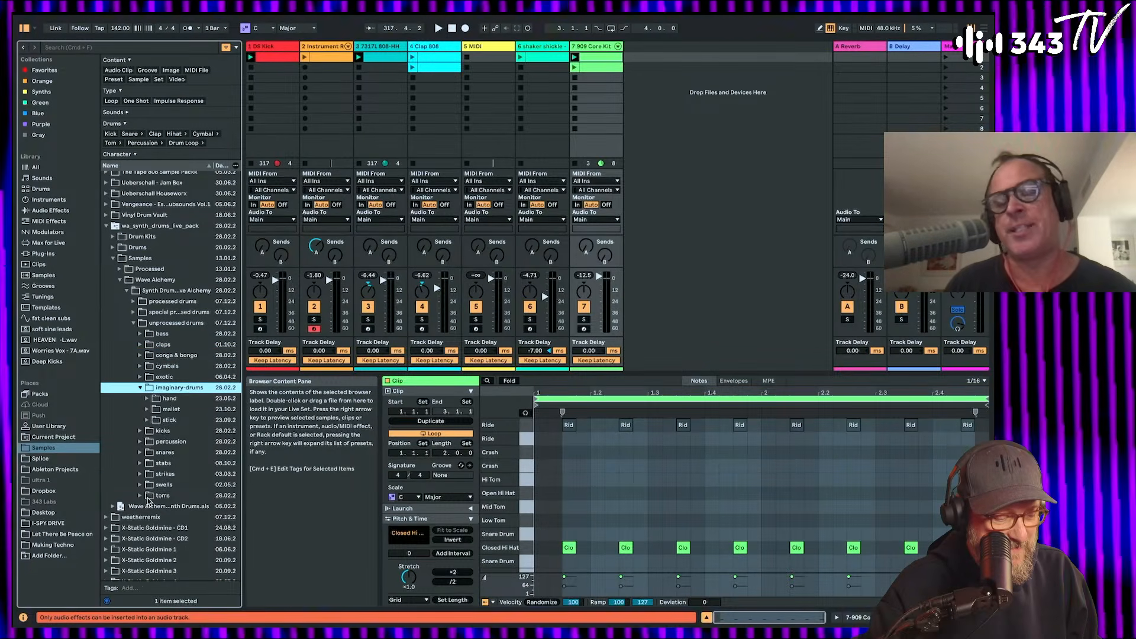
Step: Audition the samples in the hand folder of imaginary-drums and collapse both folders again
{"action": "key", "text": "Down"}
{"action": "key", "text": "Right"}
{"action": "key", "text": "Down"}
{"action": "key", "text": "Down"}
{"action": "key", "text": "Down"}
{"action": "key", "text": "Down"}
{"action": "key", "text": "Down"}
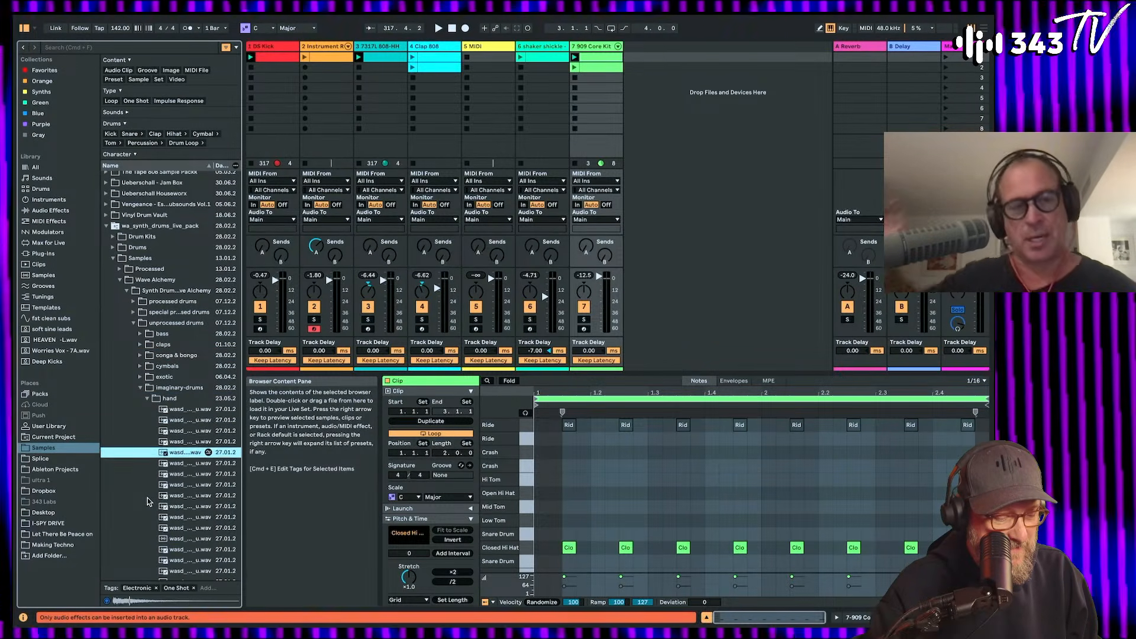
{"action": "key", "text": "Down"}
{"action": "key", "text": "Down"}
{"action": "key", "text": "Down"}
{"action": "key", "text": "Down"}
{"action": "key", "text": "Down"}
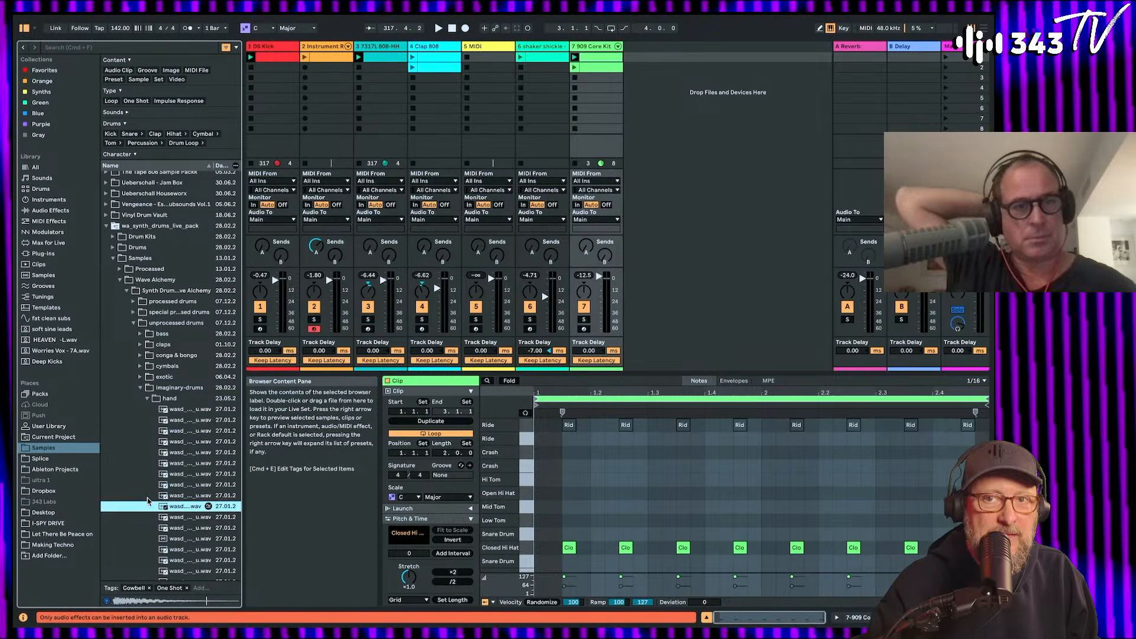
{"action": "key", "text": "Down"}
{"action": "key", "text": "Down"}
{"action": "key", "text": "Down"}
{"action": "key", "text": "Left"}
{"action": "key", "text": "Left"}
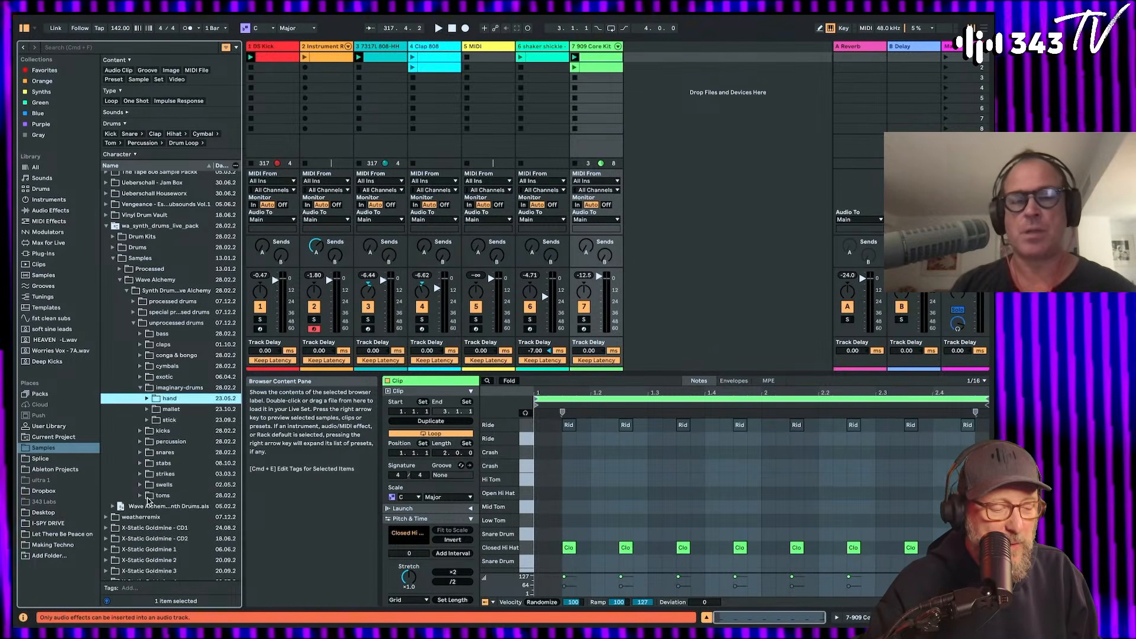
{"action": "key", "text": "Left"}
{"action": "key", "text": "Left"}
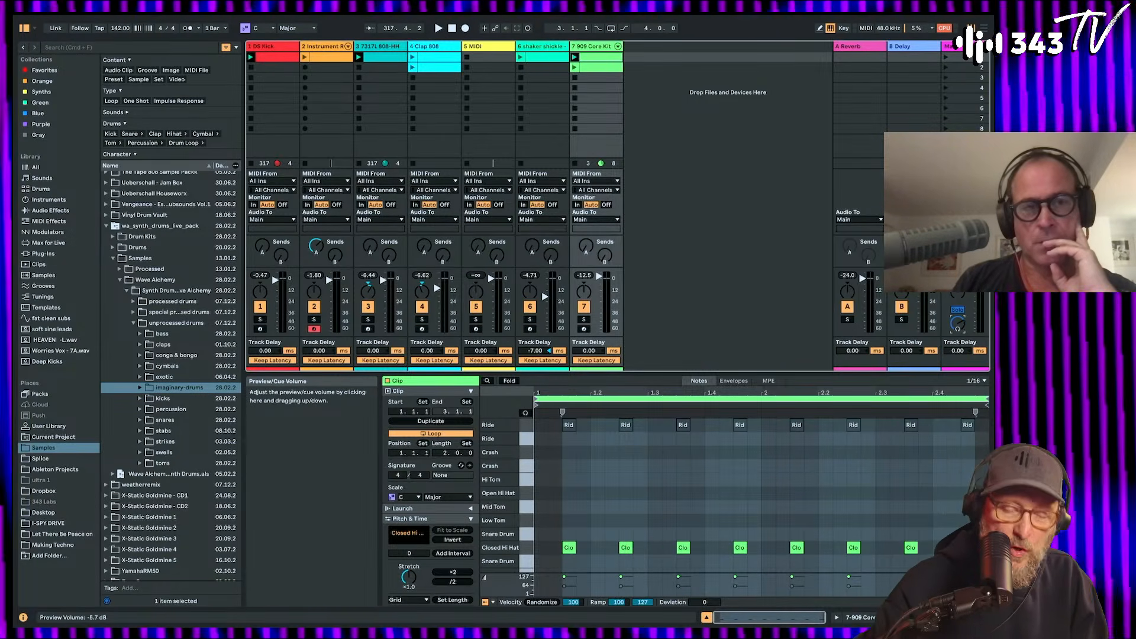
Step: Adjust the preview volume and audition the first samples in the stabs folder of unprocessed drums
{"action": "left_click_drag", "start_coordinate": [959, 324], "coordinate": [961, 329]}
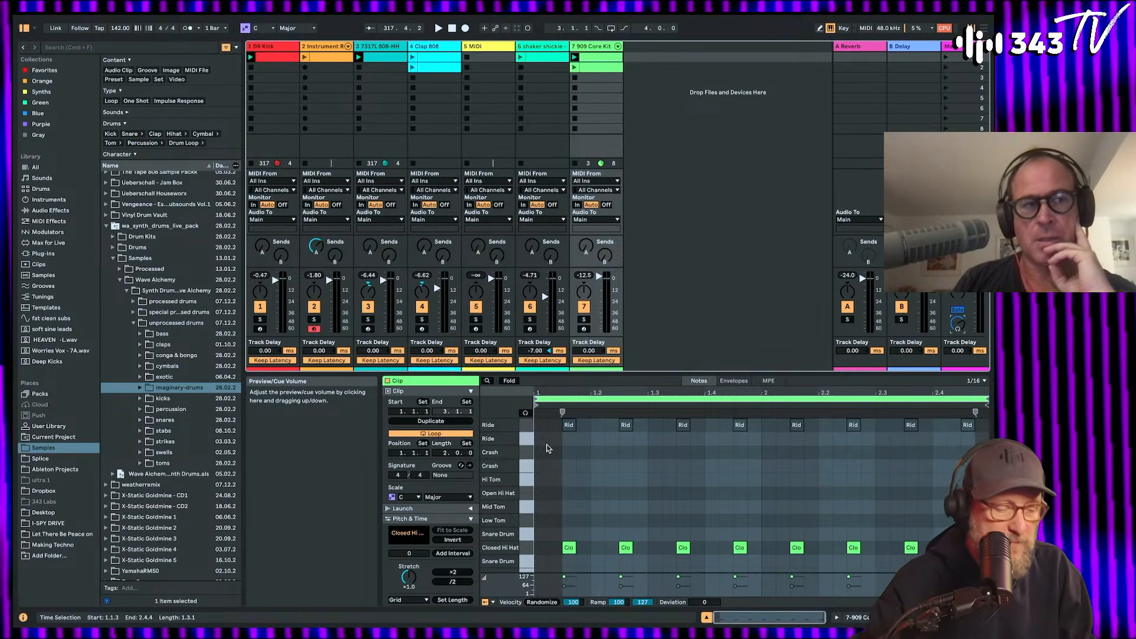
{"action": "left_click", "coordinate": [176, 411]}
{"action": "key", "text": "Down"}
{"action": "key", "text": "Down"}
{"action": "key", "text": "Right"}
{"action": "key", "text": "Down"}
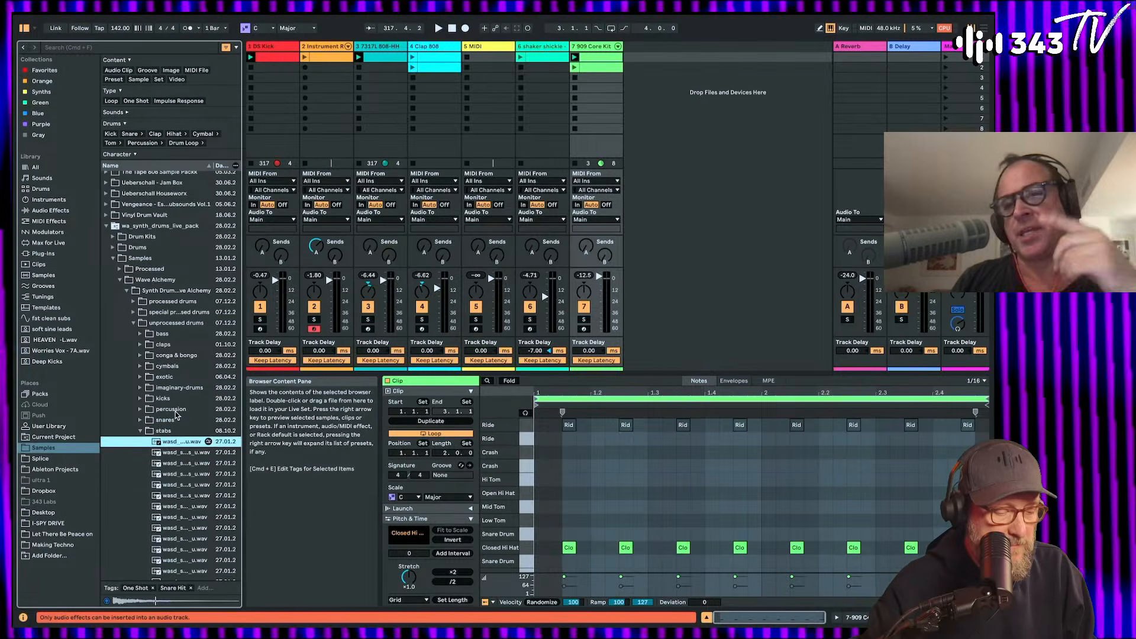
{"action": "key", "text": "Down"}
{"action": "key", "text": "Down"}
{"action": "key", "text": "Down"}
{"action": "key", "text": "Down"}
{"action": "key", "text": "Down"}
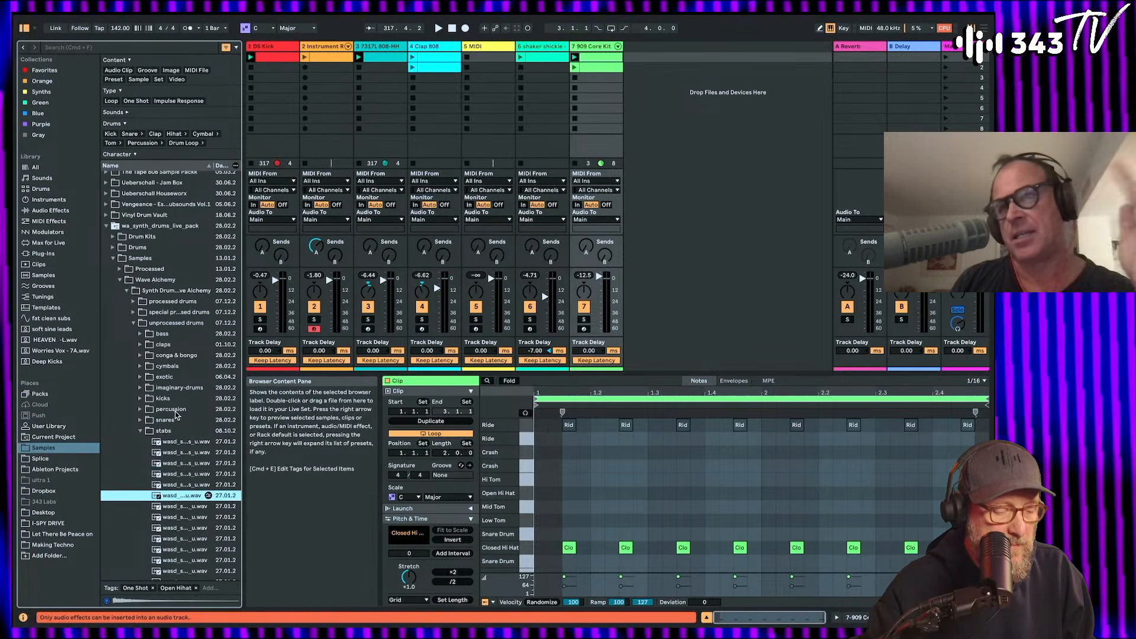
{"action": "key", "text": "Left"}
{"action": "key", "text": "Left"}
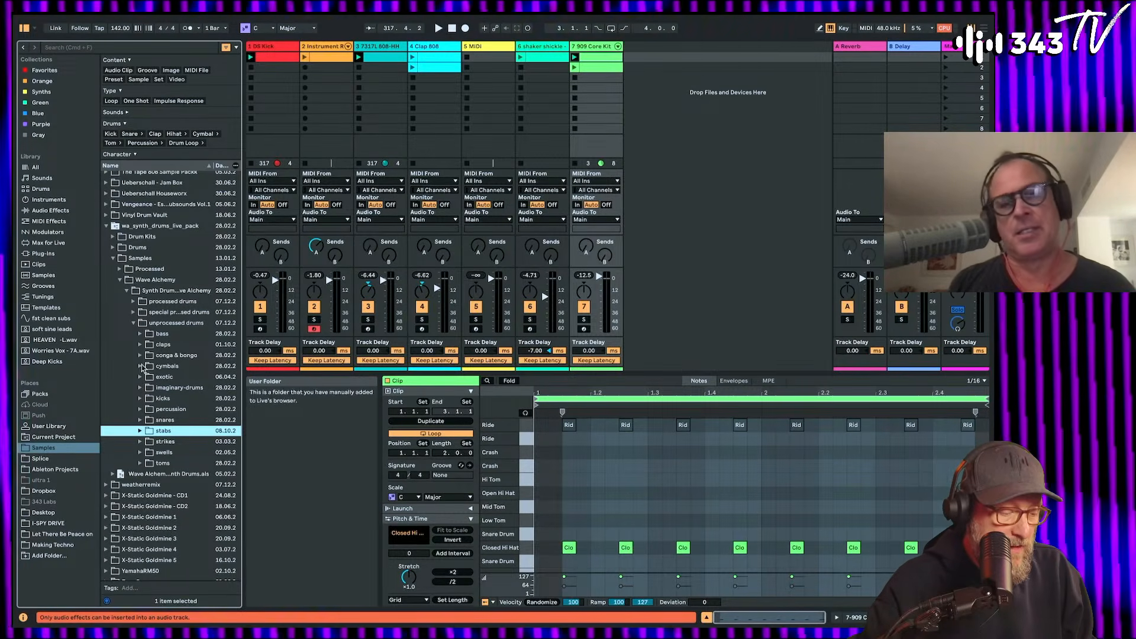
Step: Filter the user Samples folder by the Loop and Drum Loop tags
{"action": "scroll", "coordinate": [151, 402], "scroll_direction": "down", "scroll_amount": 4}
{"action": "left_click", "coordinate": [158, 403]}
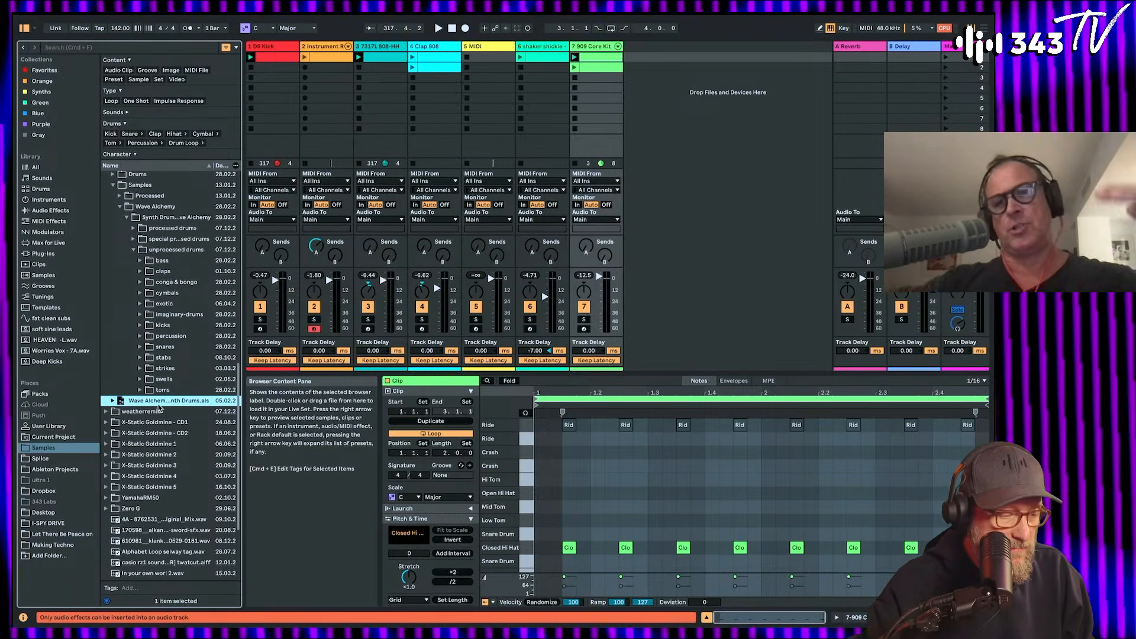
{"action": "left_click", "coordinate": [112, 101]}
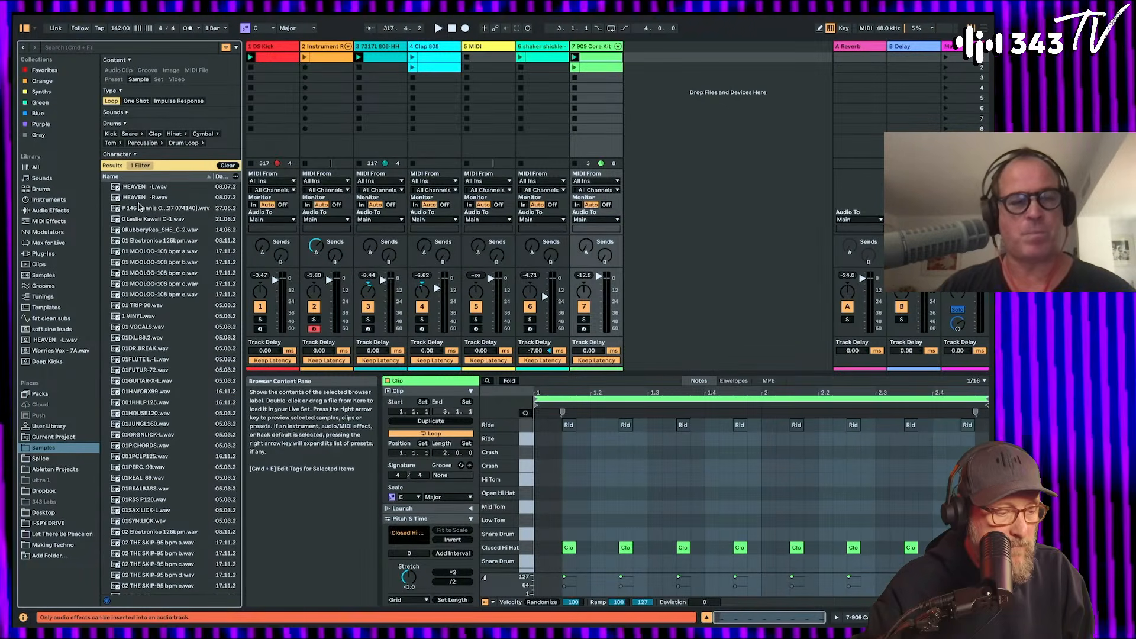
{"action": "scroll", "coordinate": [166, 115], "scroll_direction": "down", "scroll_amount": 3}
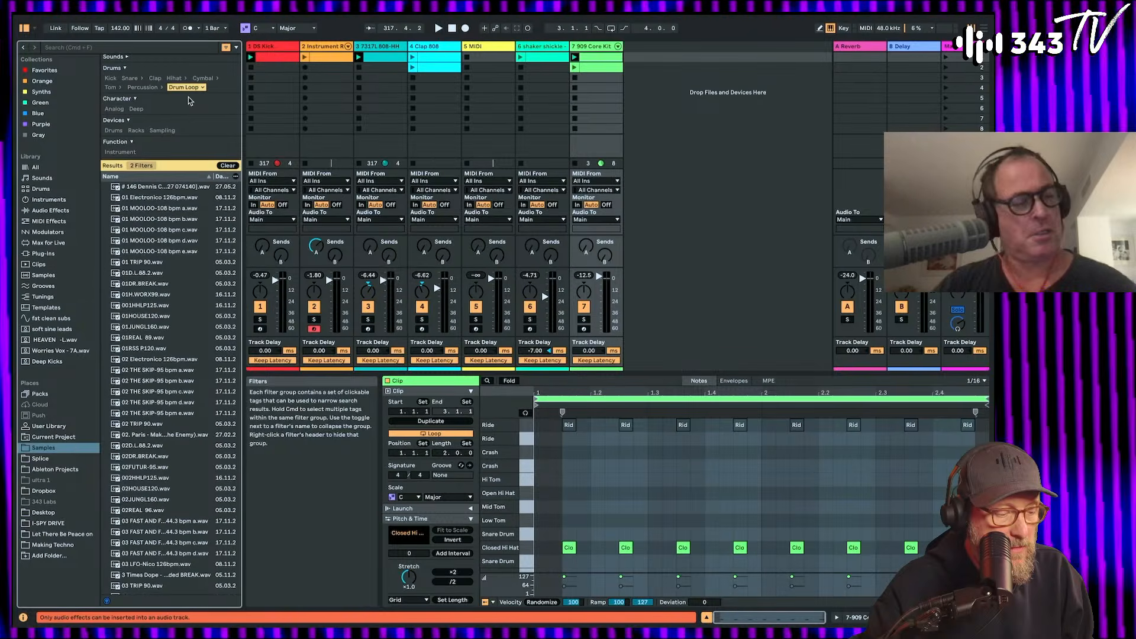
Step: Audition the drum loops from 01 Electronico 126bpm.wav down to 01 TRIP 90.wav
{"action": "left_click", "coordinate": [157, 198]}
{"action": "key", "text": "Down"}
{"action": "key", "text": "Down"}
{"action": "key", "text": "Down"}
{"action": "key", "text": "Down"}
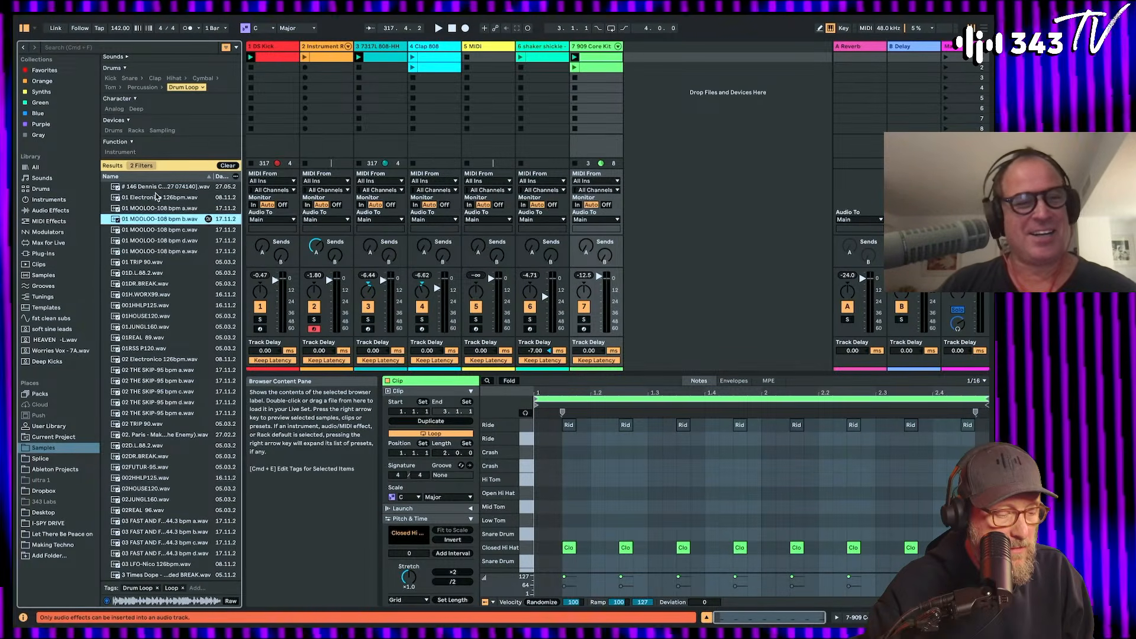
{"action": "key", "text": "Down"}
{"action": "key", "text": "Down"}
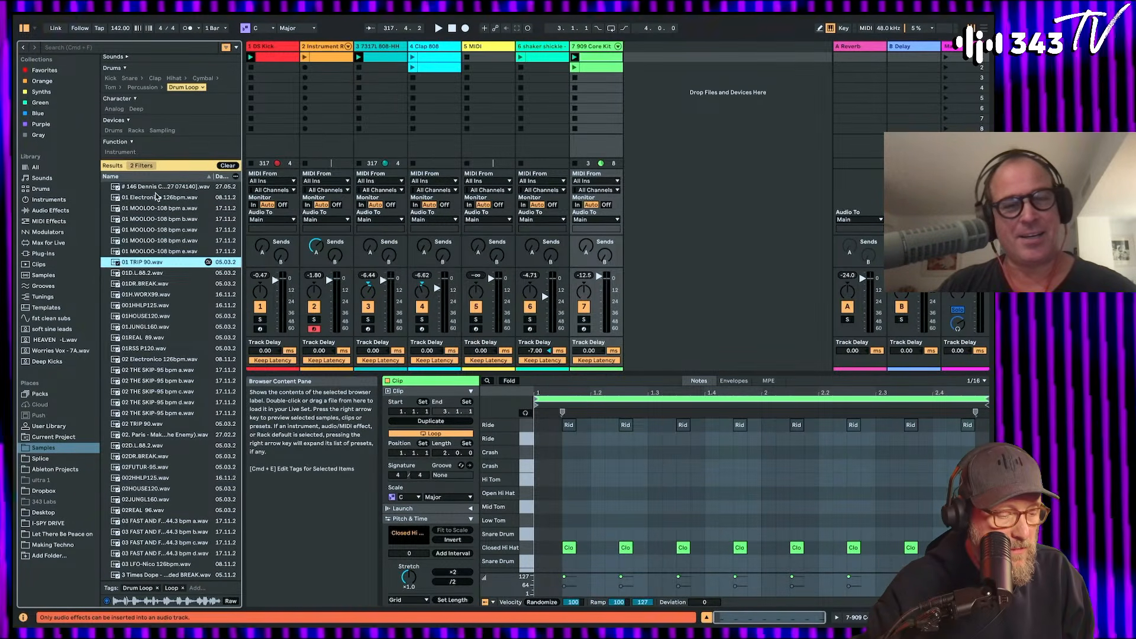
Step: Load 01 TRIP 90.wav as a sample instrument on the empty MIDI track, ahead of its EQ Eight
{"action": "key", "text": "super+t"}
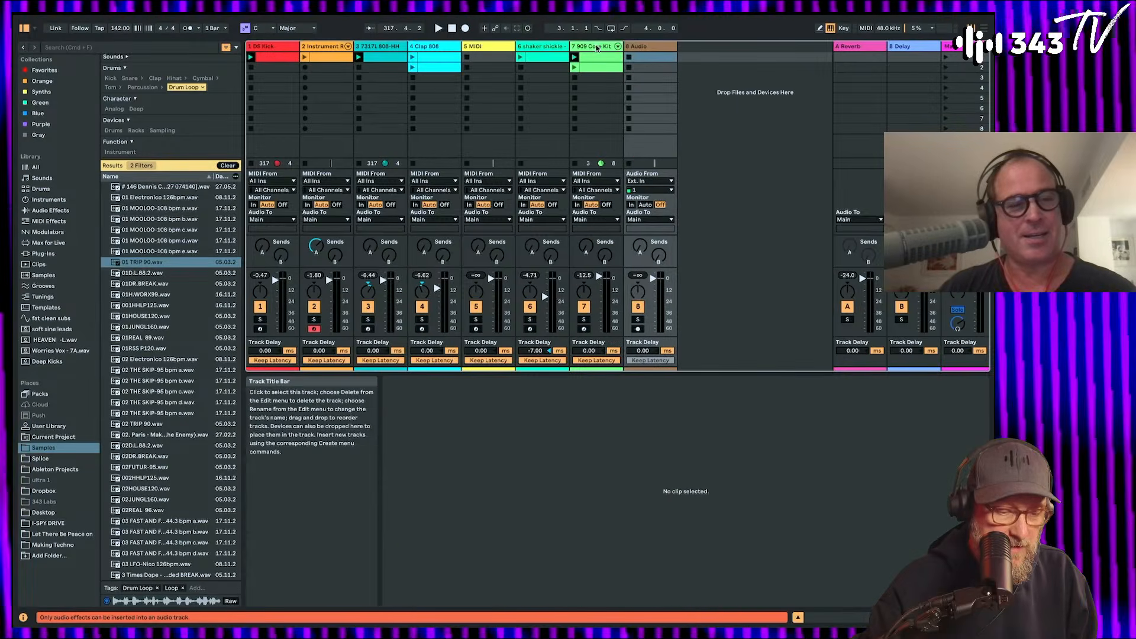
{"action": "key", "text": "Delete"}
{"action": "double_click", "coordinate": [475, 46]}
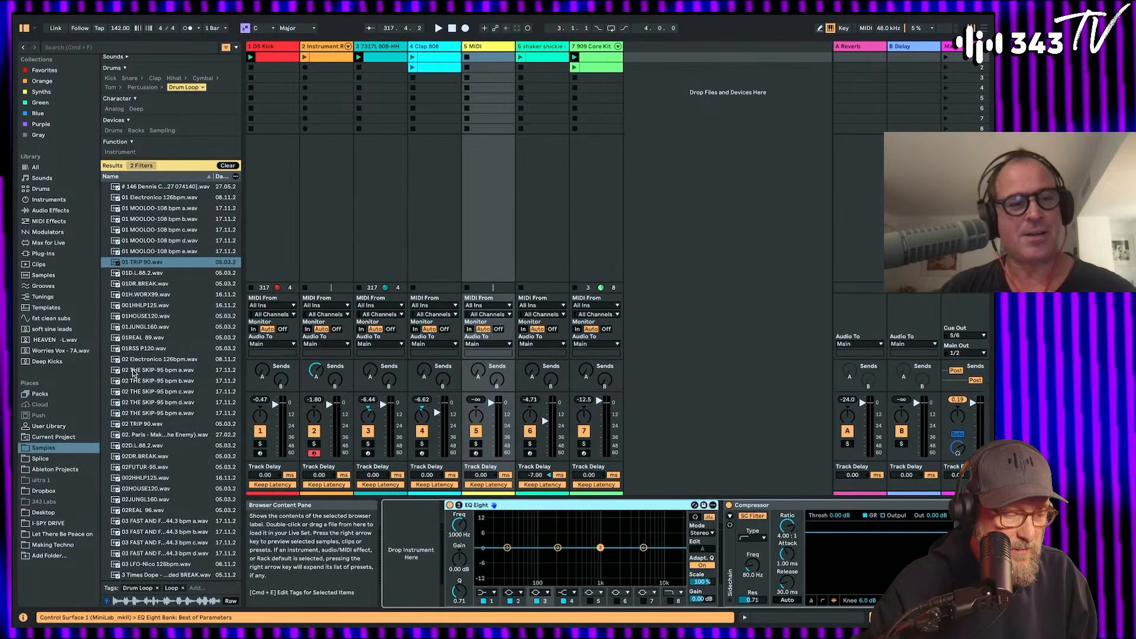
{"action": "left_click_drag", "start_coordinate": [123, 267], "coordinate": [389, 556]}
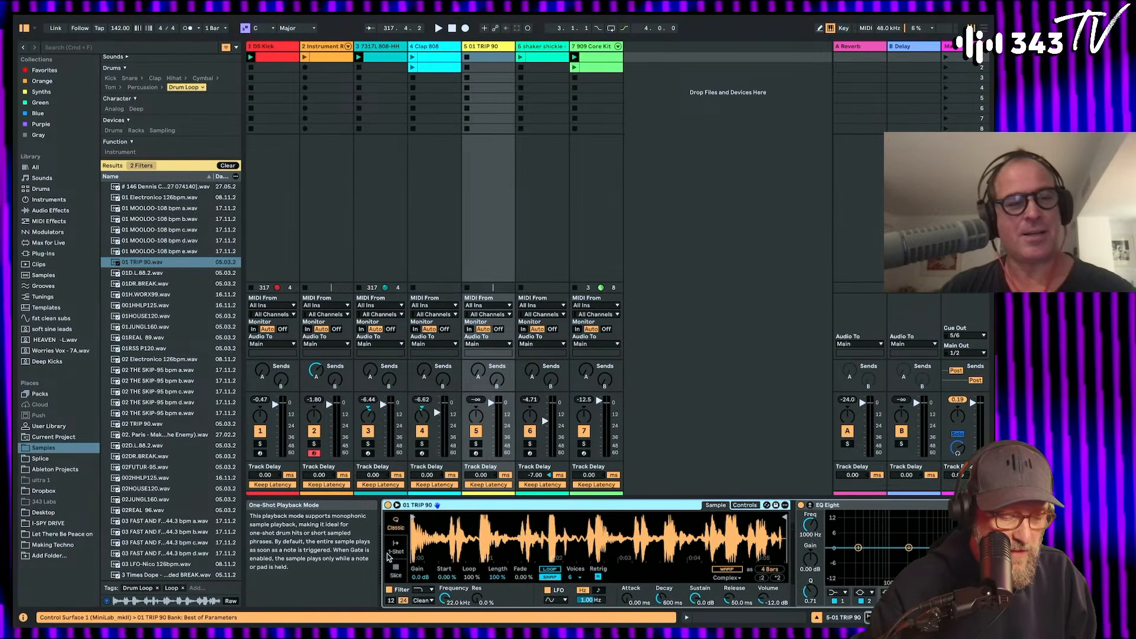
Step: Create a one-bar clip in the 01 TRIP 90 track's first slot with a C3 note spanning 1.1.1 to 1.3.1
{"action": "double_click", "coordinate": [484, 59]}
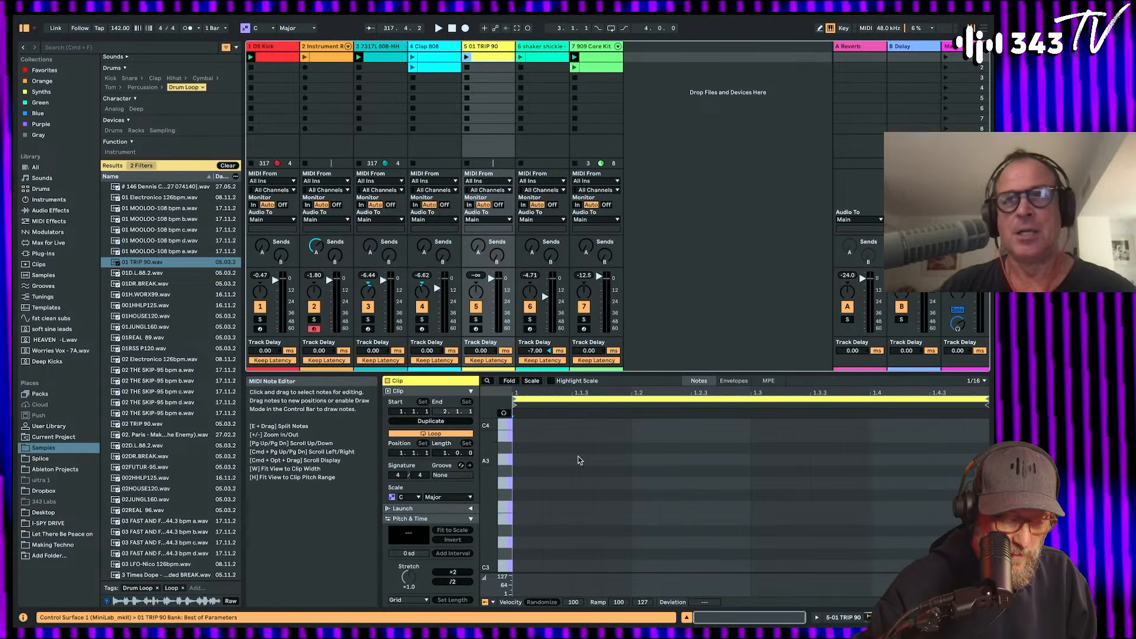
{"action": "double_click", "coordinate": [519, 568]}
{"action": "left_click_drag", "start_coordinate": [541, 567], "coordinate": [757, 568]}
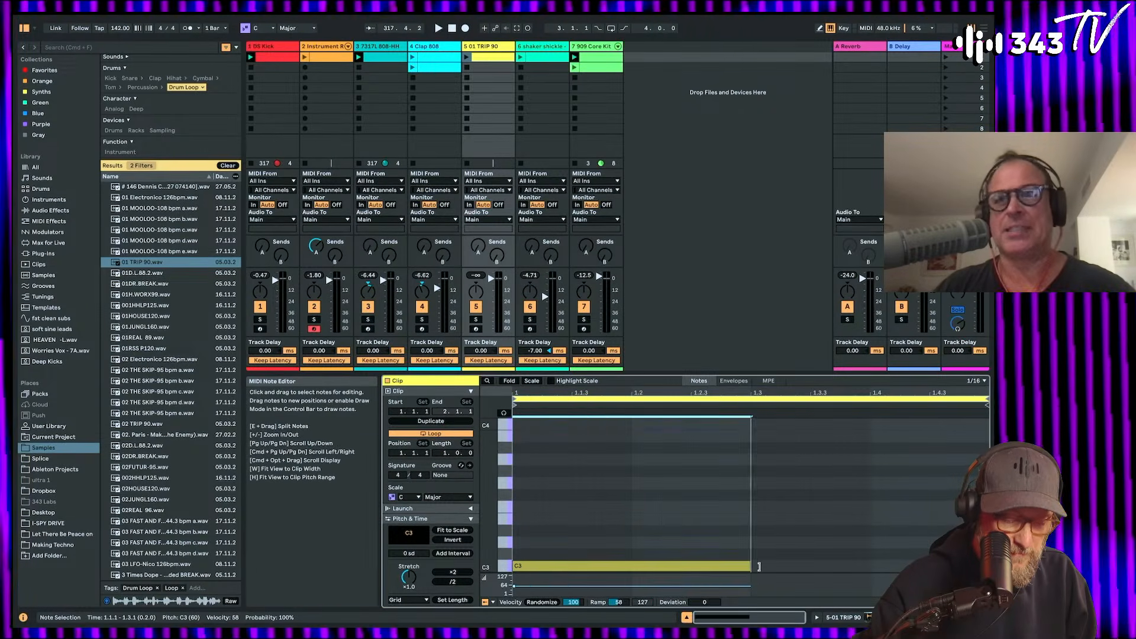
Step: Duplicate the C3 note to fill the rest of the bar, and solo the 01 TRIP 90 and kick tracks
{"action": "key", "text": "super+d"}
{"action": "left_click", "coordinate": [476, 320]}
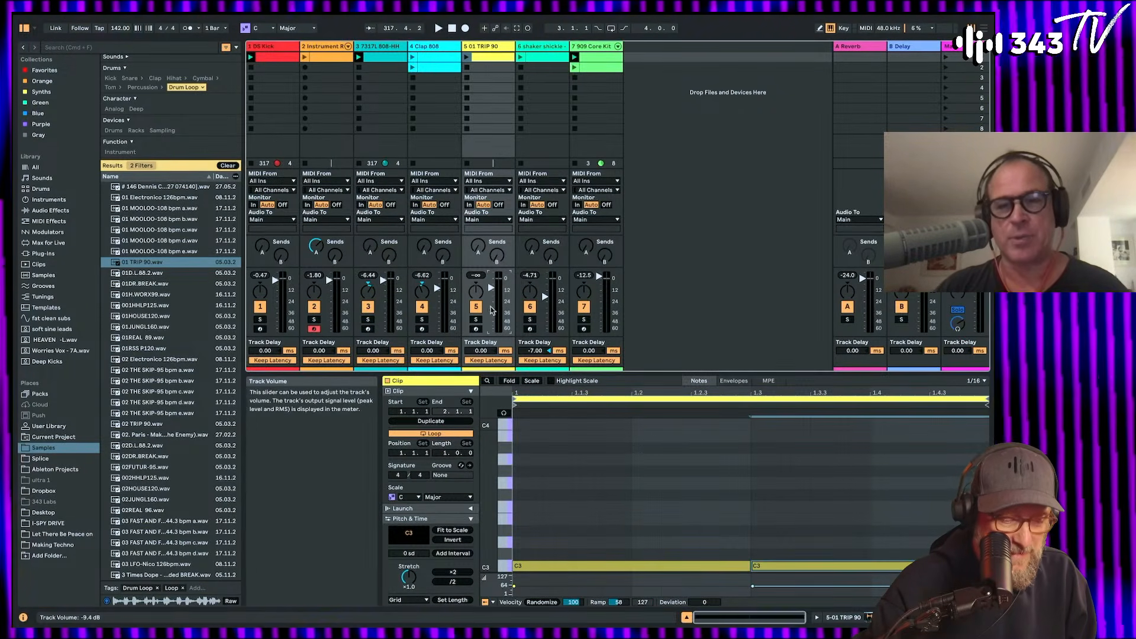
{"action": "left_click", "coordinate": [261, 320], "text": "super"}
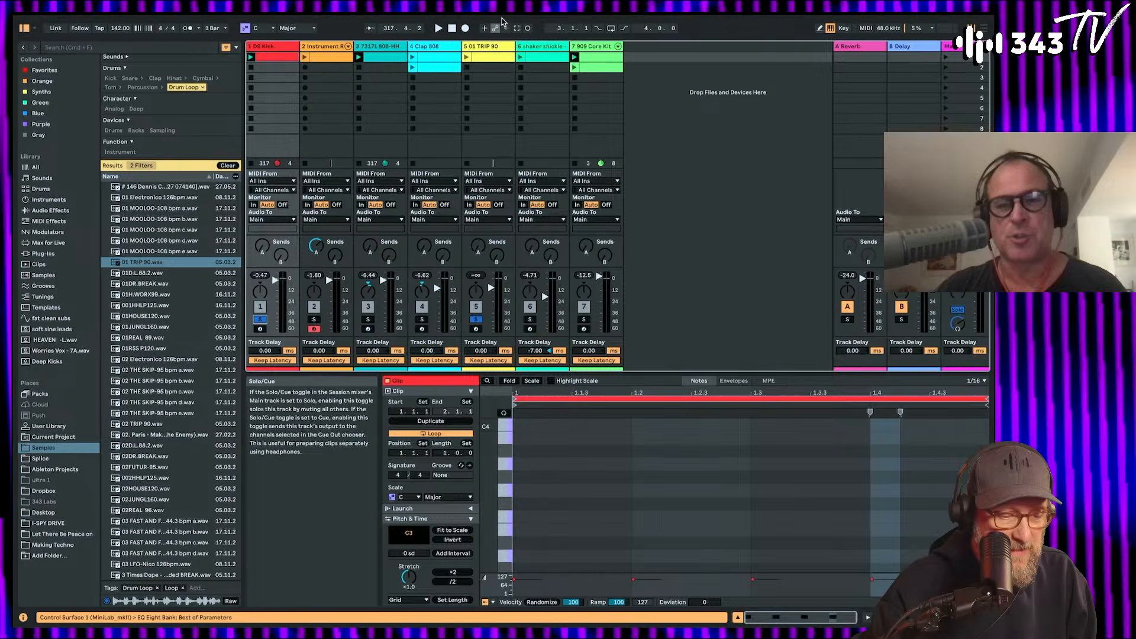
Step: Launch the 01 TRIP 90 clip and raise its track volume
{"action": "left_click", "coordinate": [467, 57]}
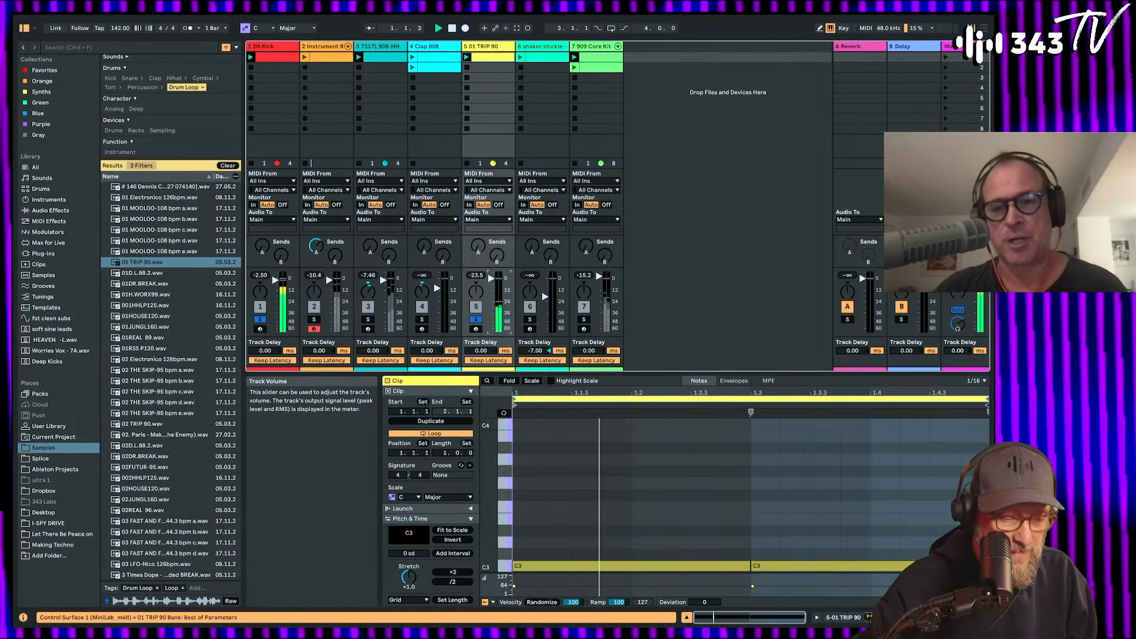
{"action": "left_click_drag", "start_coordinate": [491, 289], "coordinate": [491, 278]}
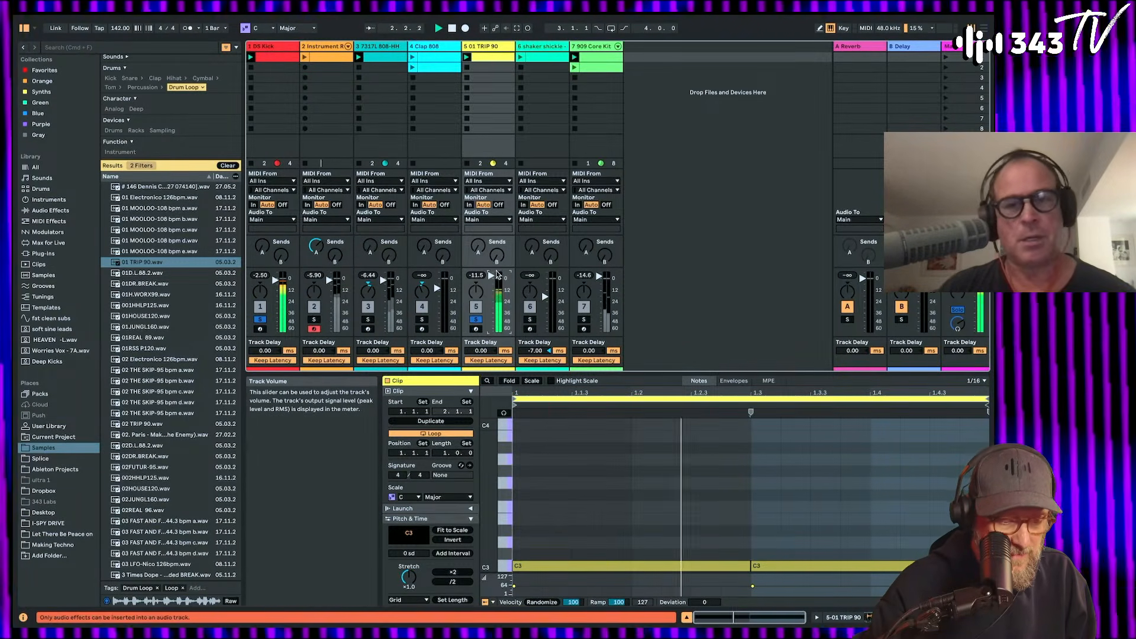
Step: Try warping the 01 TRIP 90 sample as 4 Bars in Complex mode
{"action": "double_click", "coordinate": [491, 47]}
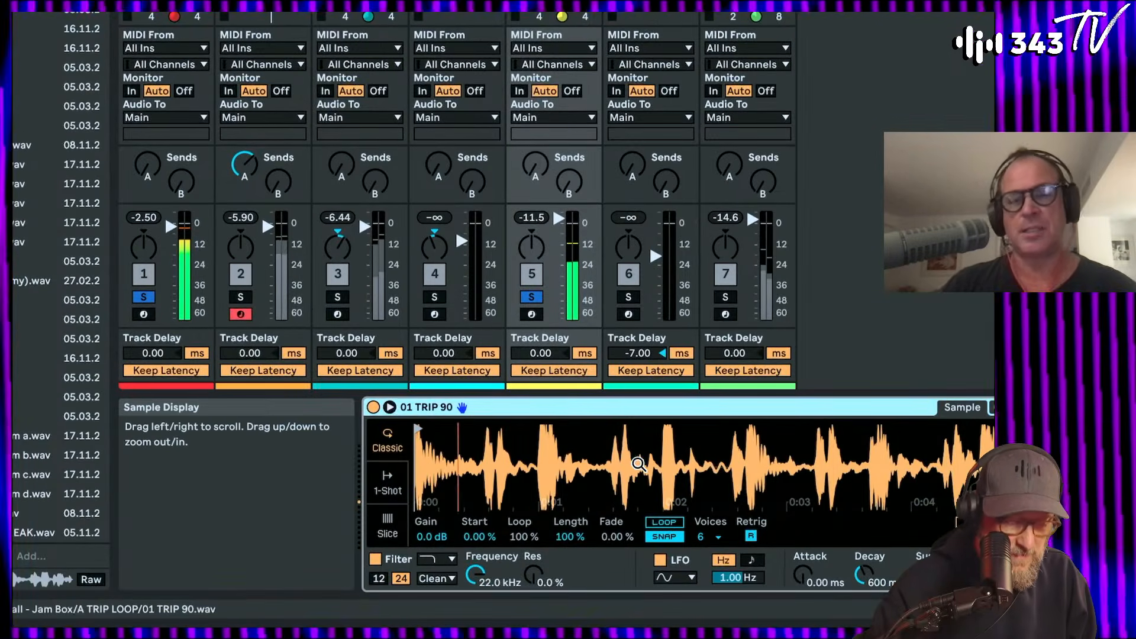
{"action": "scroll", "coordinate": [639, 464], "scroll_direction": "right", "scroll_amount": 5}
{"action": "left_click", "coordinate": [697, 523]}
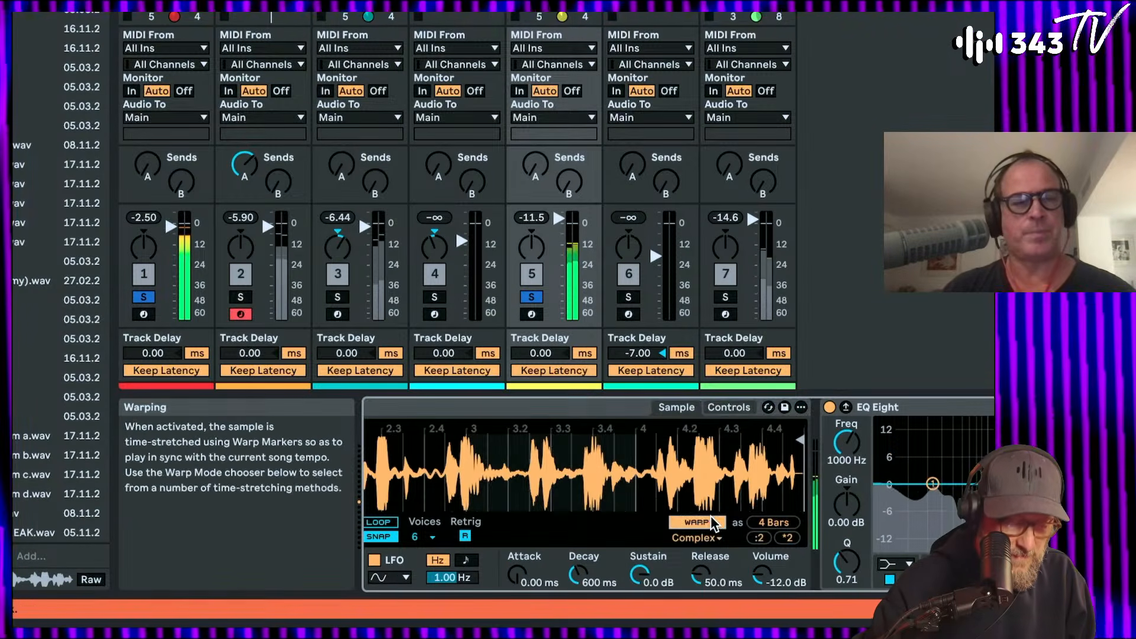
{"action": "left_click", "coordinate": [714, 523]}
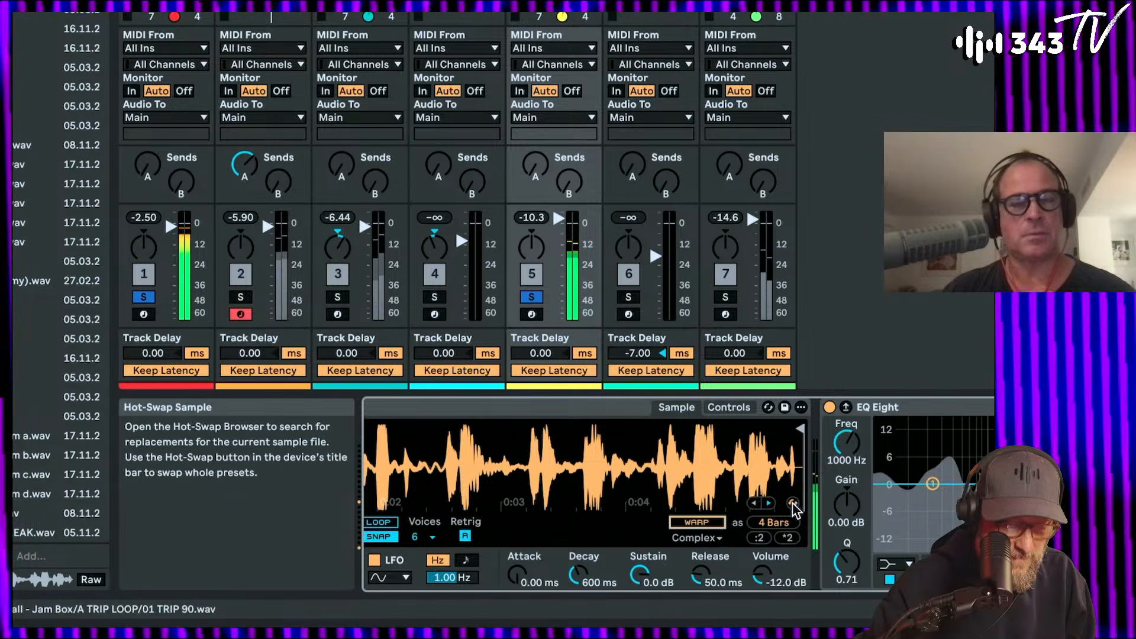
Step: Transpose the 01 TRIP 90 sample by +1 st and detune it by +41 ct in its instrument
{"action": "scroll", "coordinate": [794, 506], "scroll_direction": "left", "scroll_amount": 5}
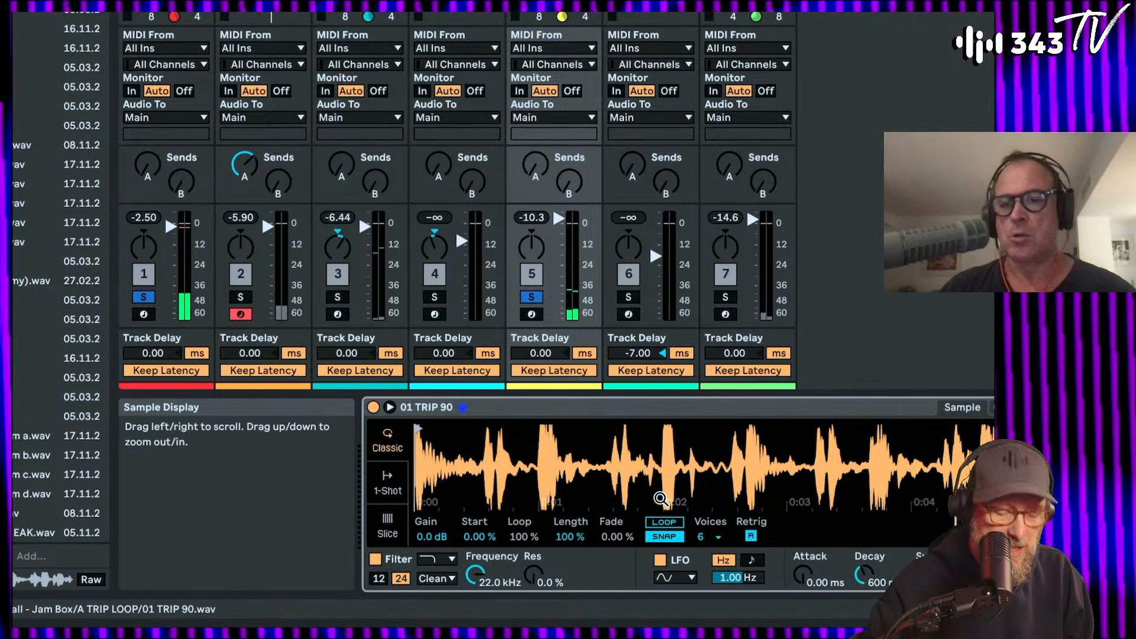
{"action": "scroll", "coordinate": [636, 519], "scroll_direction": "right", "scroll_amount": 5}
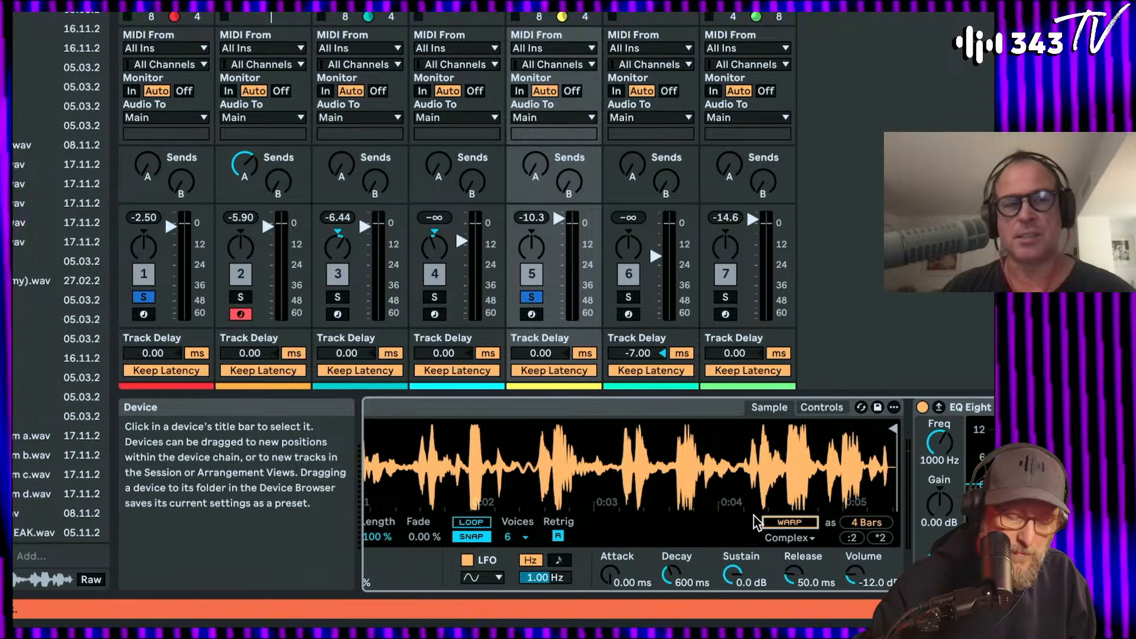
{"action": "scroll", "coordinate": [844, 521], "scroll_direction": "left", "scroll_amount": 5}
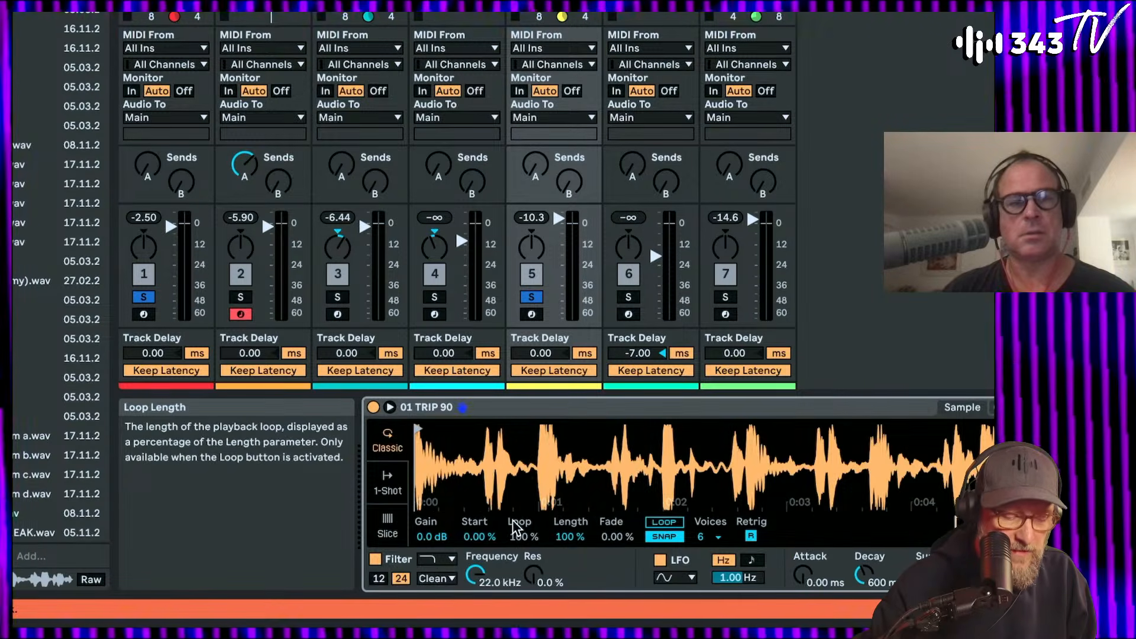
{"action": "scroll", "coordinate": [514, 525], "scroll_direction": "right", "scroll_amount": 10}
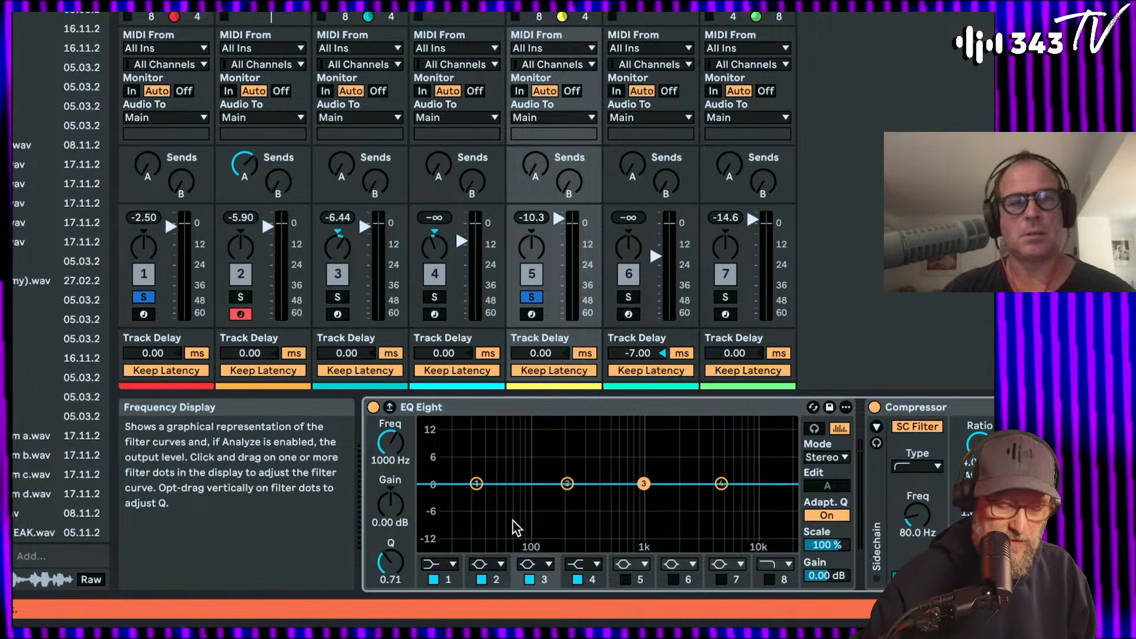
{"action": "scroll", "coordinate": [549, 527], "scroll_direction": "left", "scroll_amount": 10}
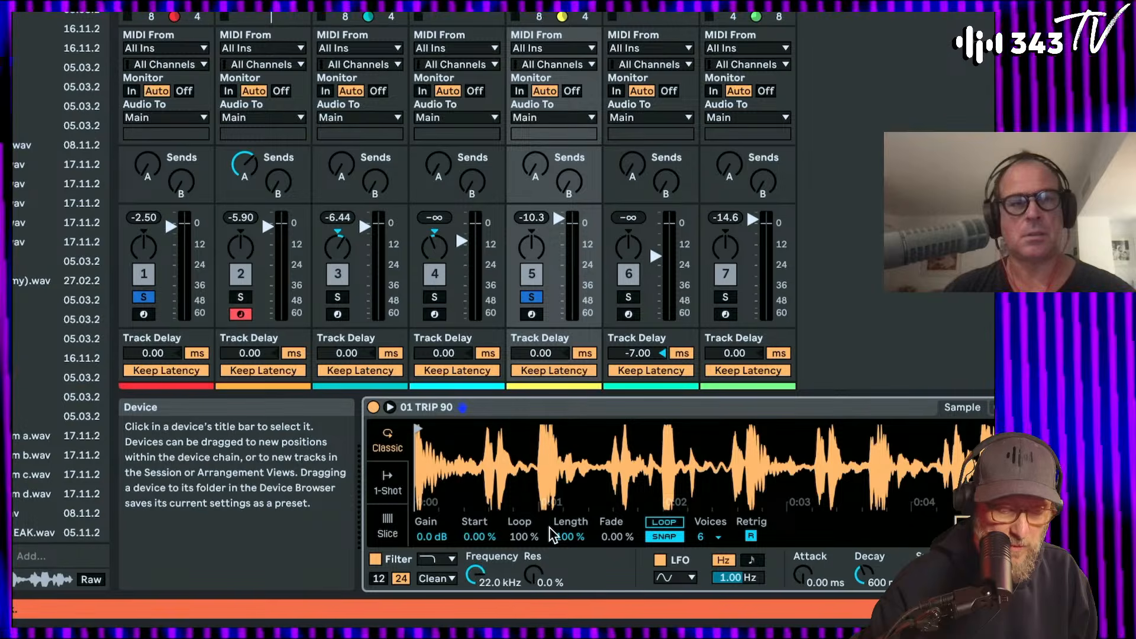
{"action": "scroll", "coordinate": [592, 527], "scroll_direction": "right", "scroll_amount": 10}
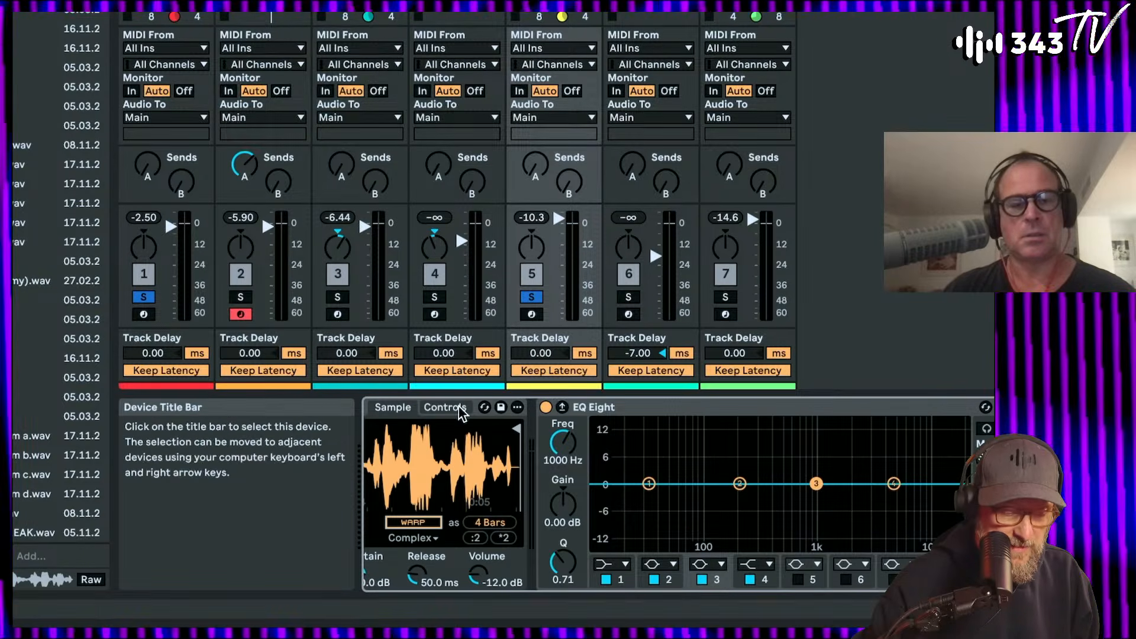
{"action": "left_click", "coordinate": [461, 409]}
{"action": "scroll", "coordinate": [463, 483], "scroll_direction": "left", "scroll_amount": 8}
{"action": "scroll", "coordinate": [639, 532], "scroll_direction": "right", "scroll_amount": 5}
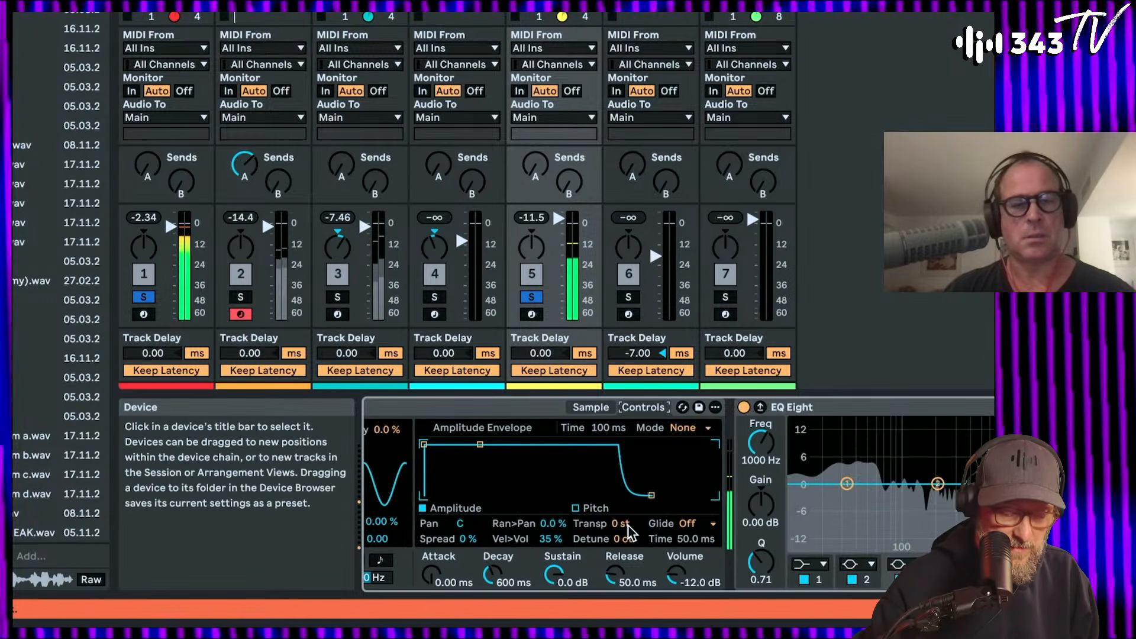
{"action": "mouse_move", "coordinate": [629, 529]}
{"action": "left_mouse_down"}
{"action": "mouse_move", "coordinate": [629, 516]}
{"action": "mouse_move", "coordinate": [629, 533]}
{"action": "mouse_move", "coordinate": [612, 519]}
{"action": "mouse_move", "coordinate": [622, 544]}
{"action": "left_mouse_up"}
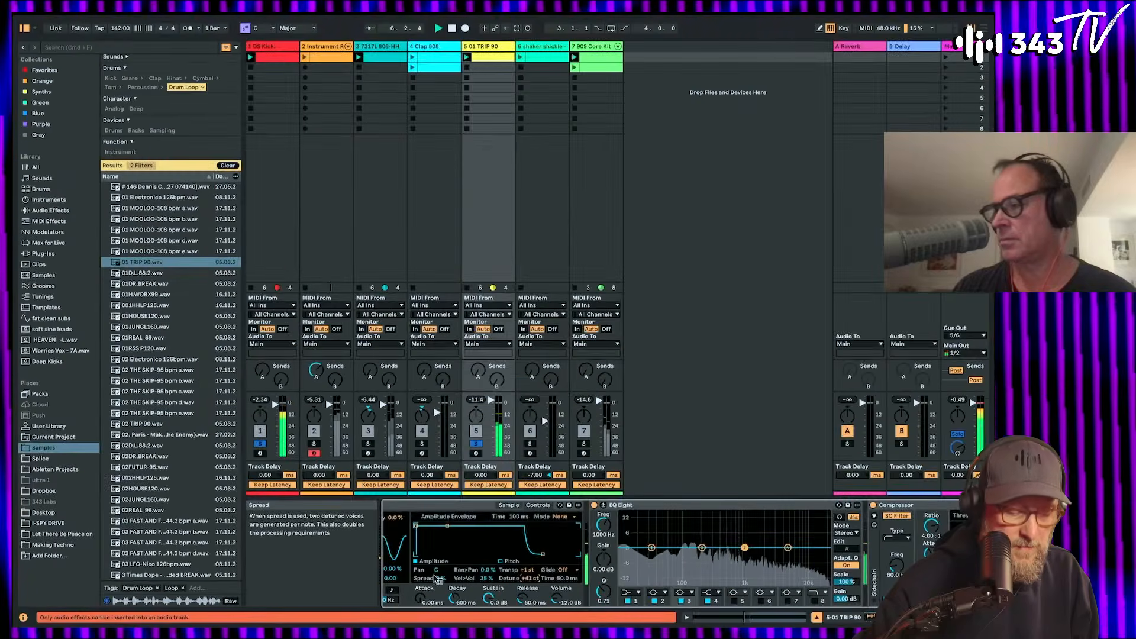
Step: Lower the 01 TRIP 90 instrument's filter cutoff to 387 Hz with 24% resonance
{"action": "scroll", "coordinate": [465, 535], "scroll_direction": "left", "scroll_amount": 5}
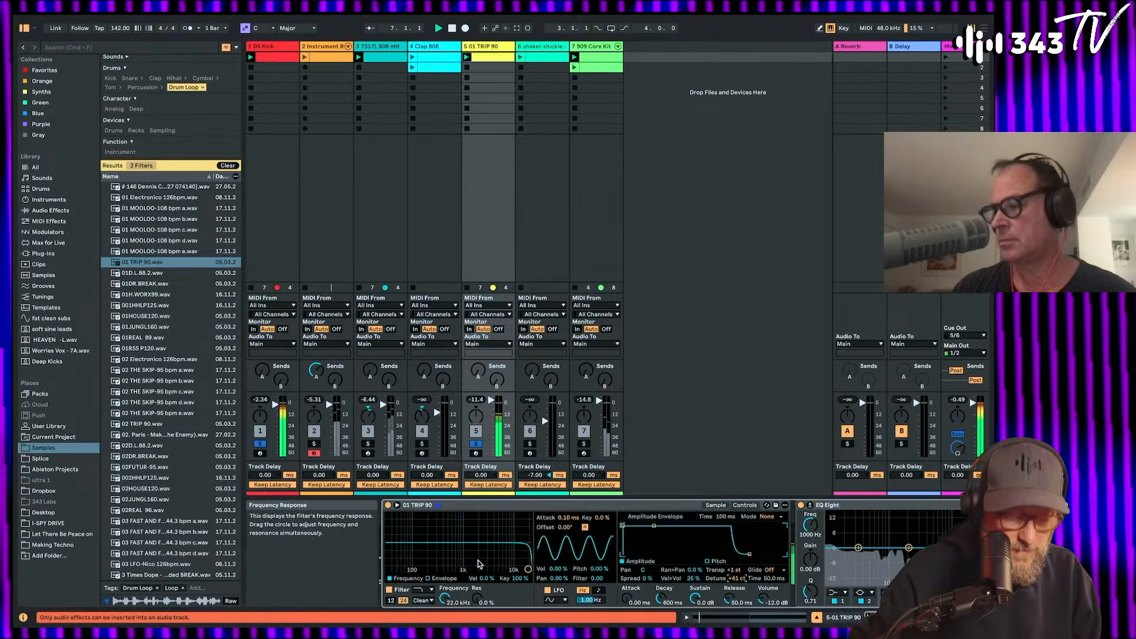
{"action": "left_click_drag", "start_coordinate": [480, 564], "coordinate": [442, 559]}
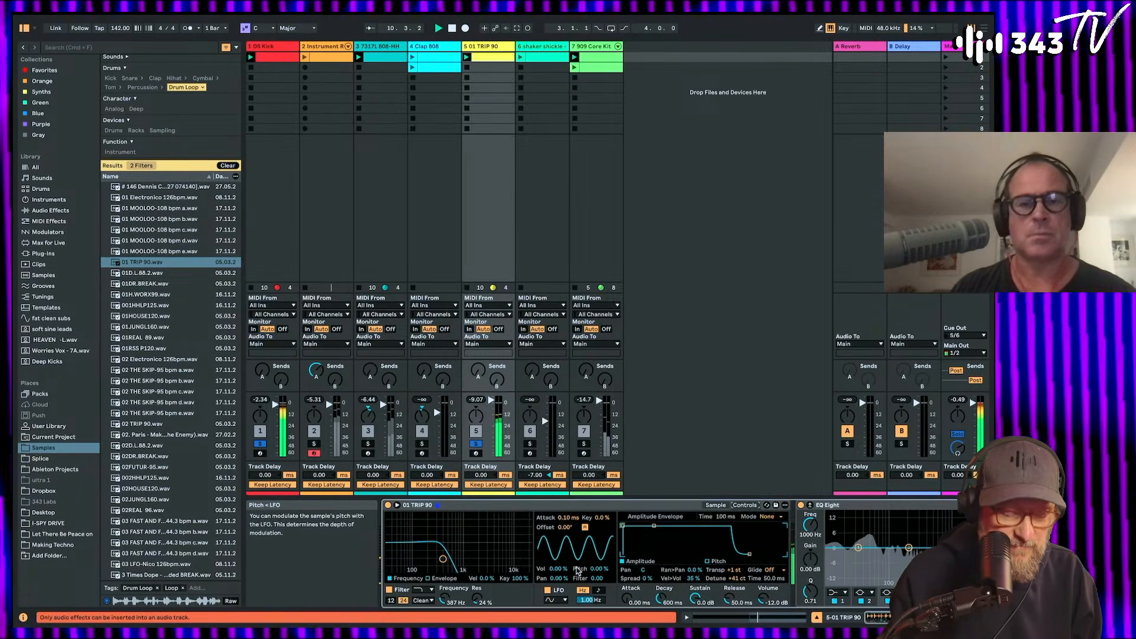
{"action": "left_click", "coordinate": [716, 506]}
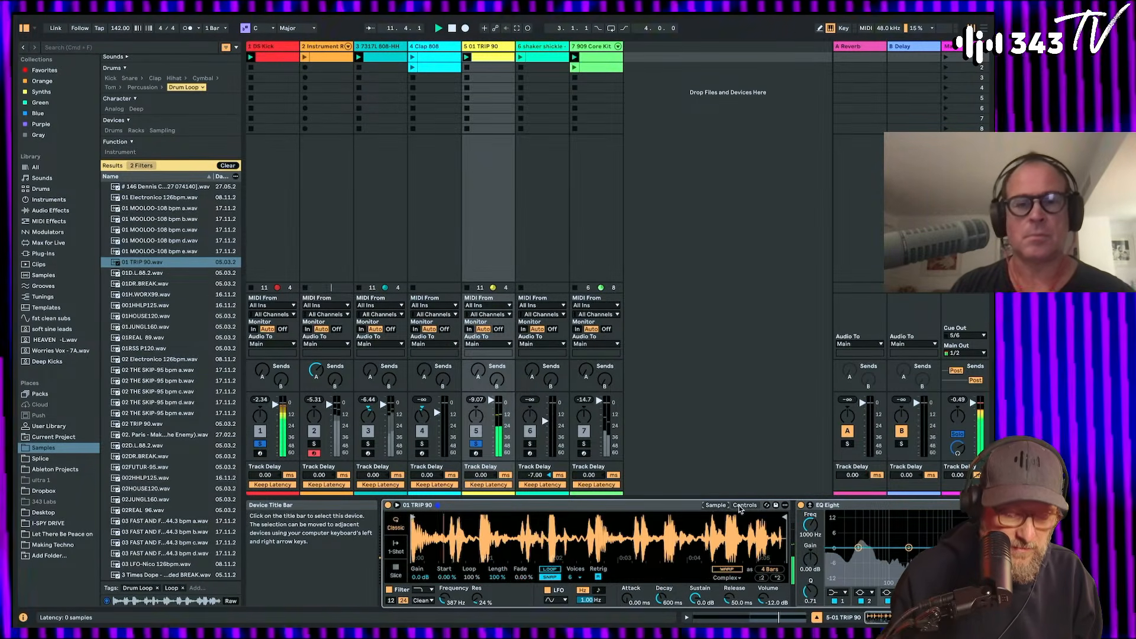
{"action": "left_click", "coordinate": [744, 506]}
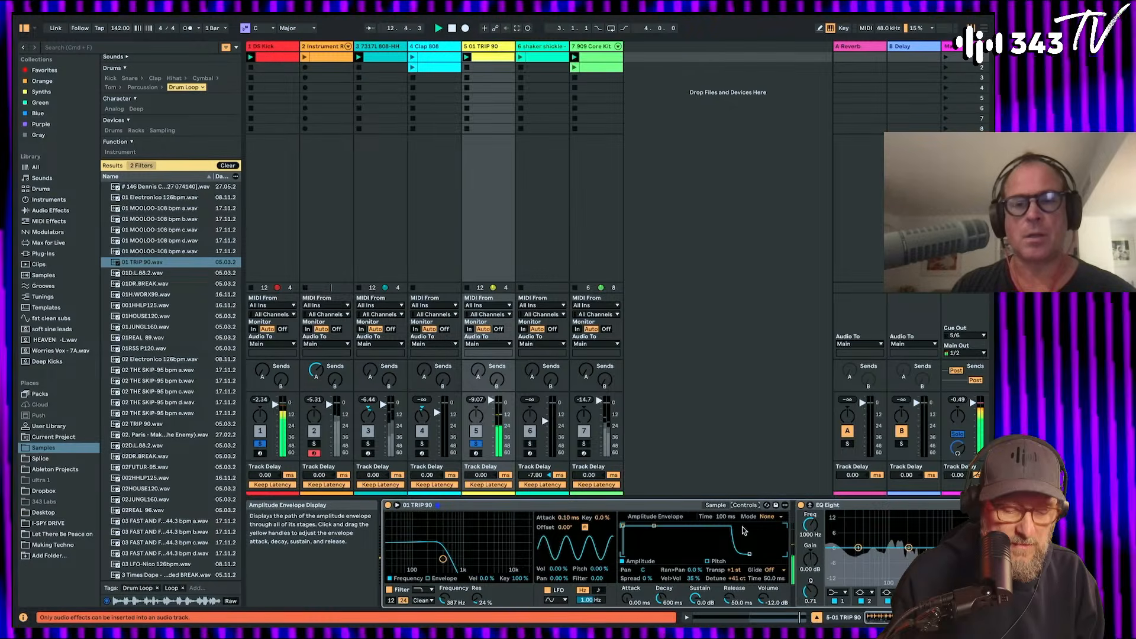
Step: Modulate the 01 TRIP 90 filter by 24 with a sawtooth-down LFO at 3.16 Hz, setting the filter to 994 Hz with 35% resonance
{"action": "left_click", "coordinate": [562, 599]}
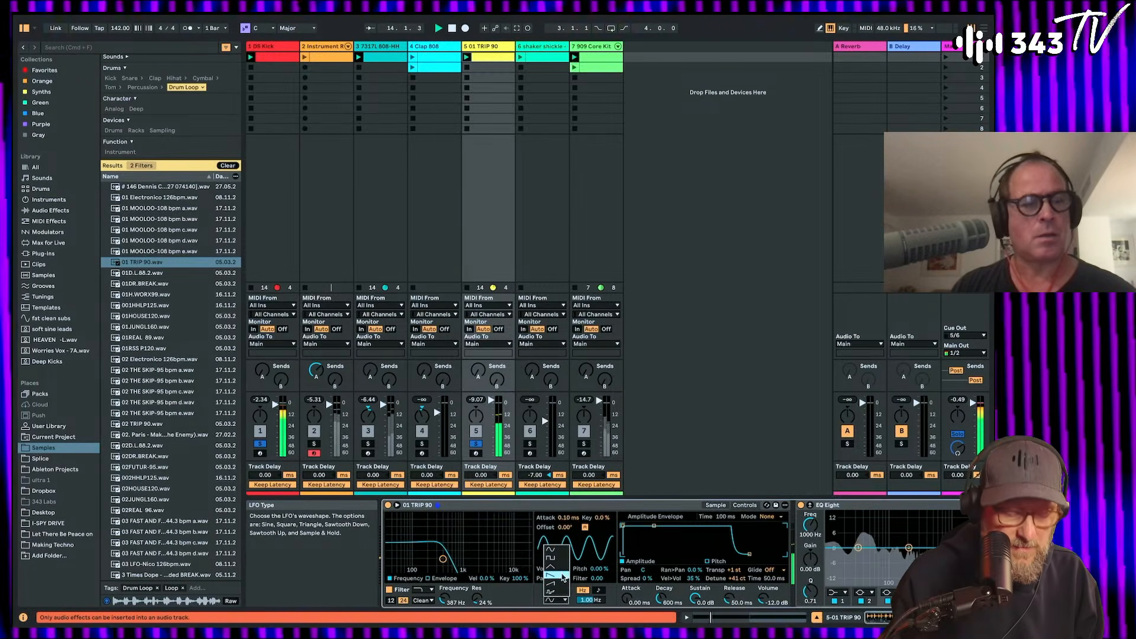
{"action": "left_click", "coordinate": [563, 577]}
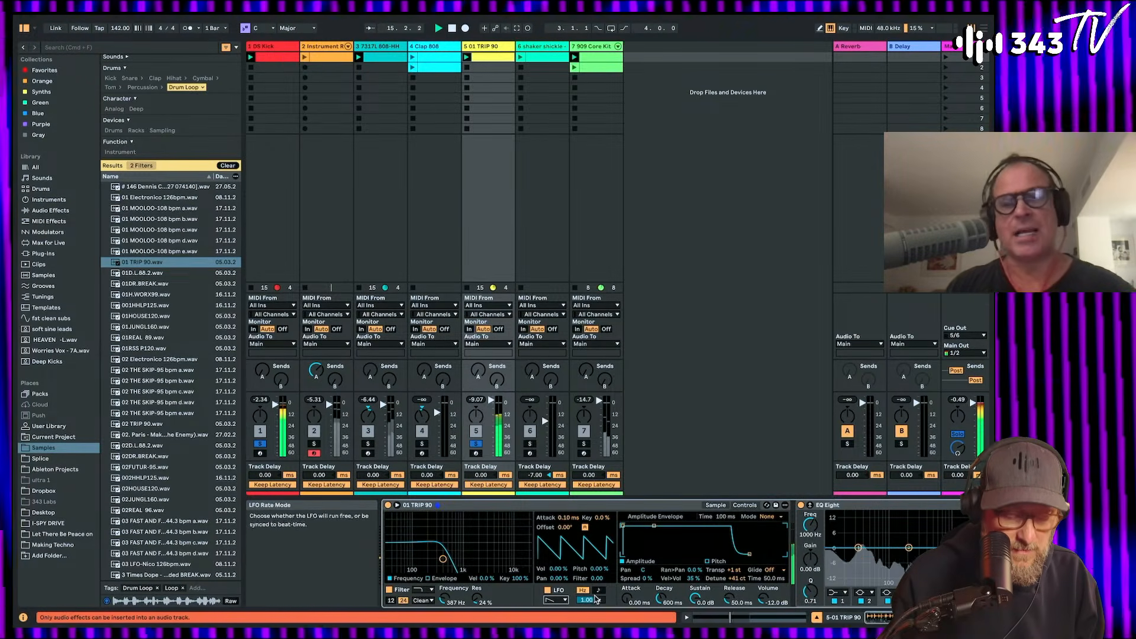
{"action": "left_click_drag", "start_coordinate": [596, 600], "coordinate": [596, 619]}
{"action": "left_click_drag", "start_coordinate": [594, 578], "coordinate": [594, 568]}
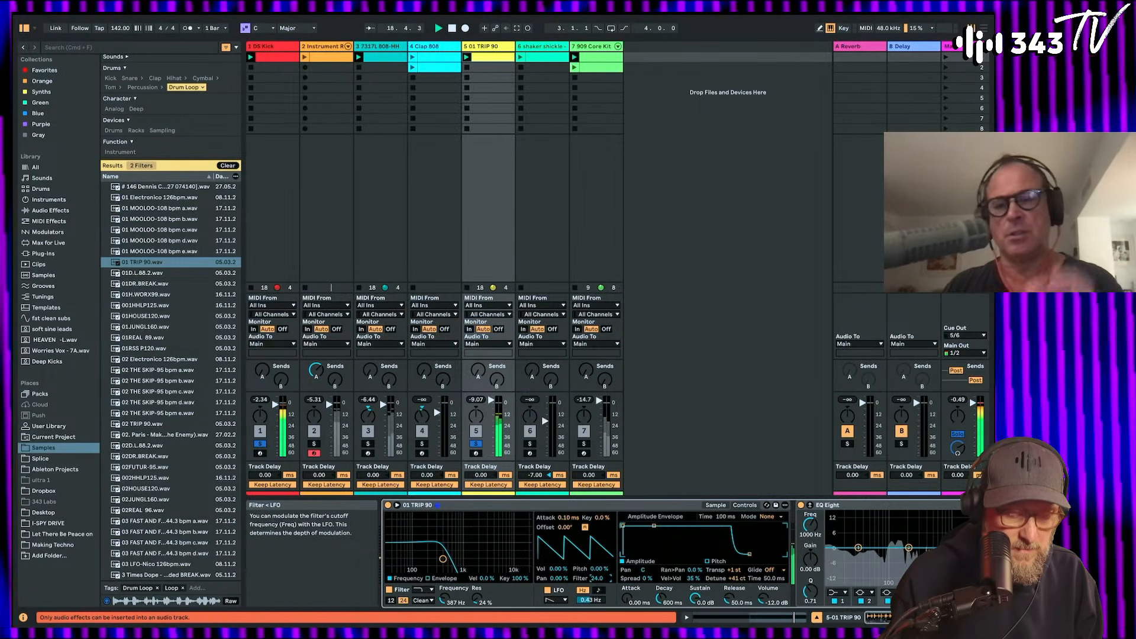
{"action": "left_click_drag", "start_coordinate": [596, 597], "coordinate": [596, 570]}
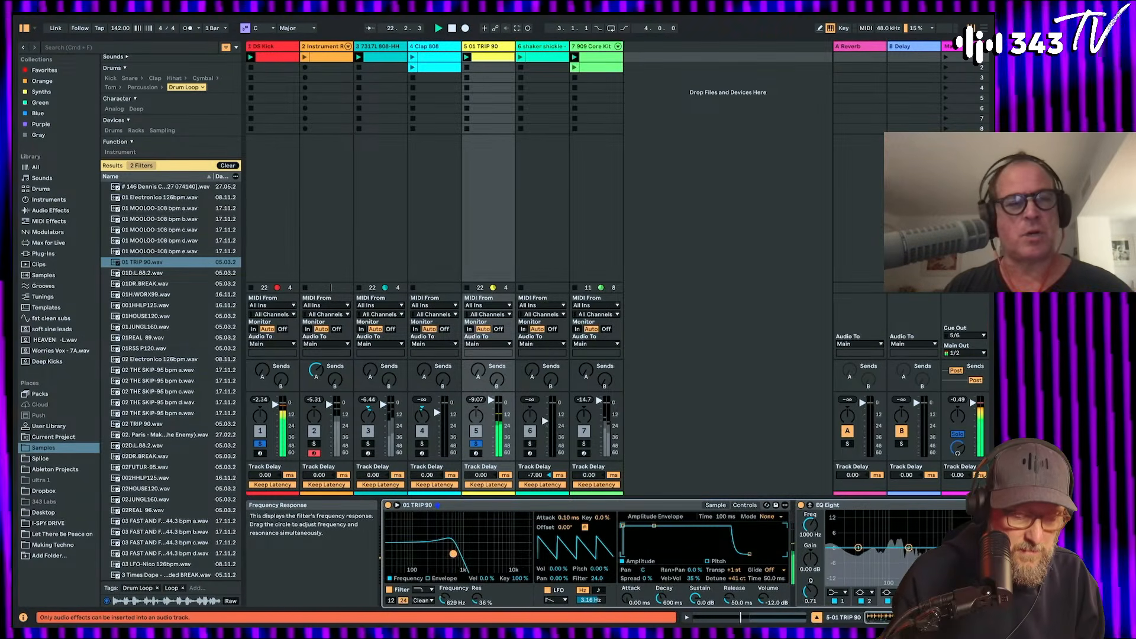
{"action": "mouse_move", "coordinate": [454, 554]}
{"action": "left_mouse_down"}
{"action": "mouse_move", "coordinate": [438, 545]}
{"action": "mouse_move", "coordinate": [462, 555]}
{"action": "left_mouse_up"}
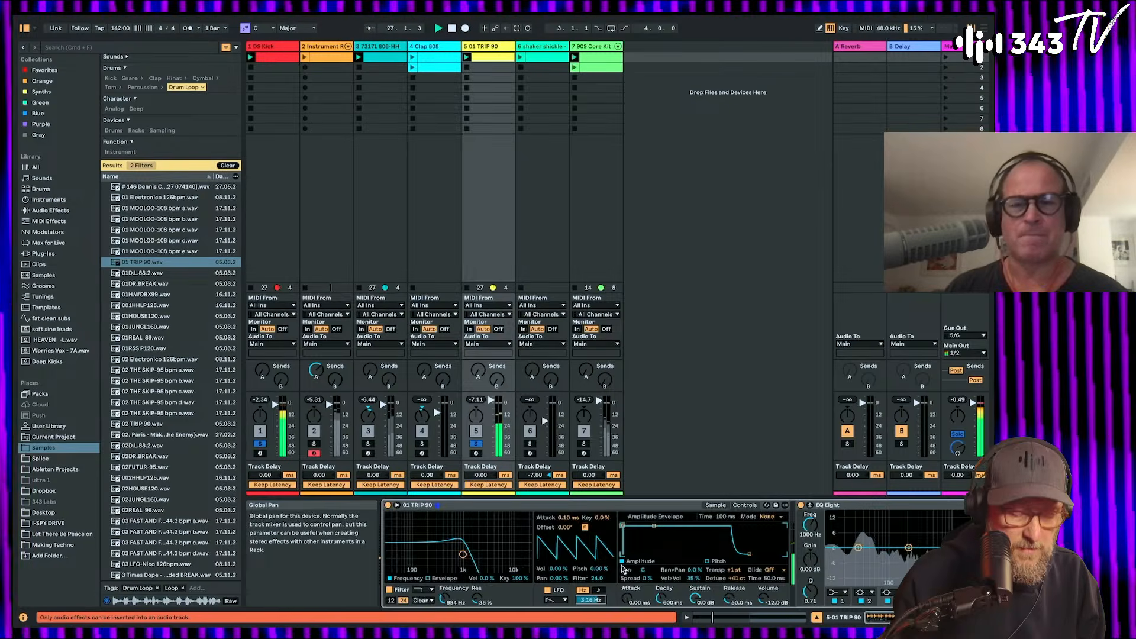
Step: Make the first EQ Eight band a low cut and dip the second band by 6.32 dB at 454 Hz
{"action": "scroll", "coordinate": [623, 570], "scroll_direction": "right", "scroll_amount": 5}
{"action": "left_click", "coordinate": [646, 593]}
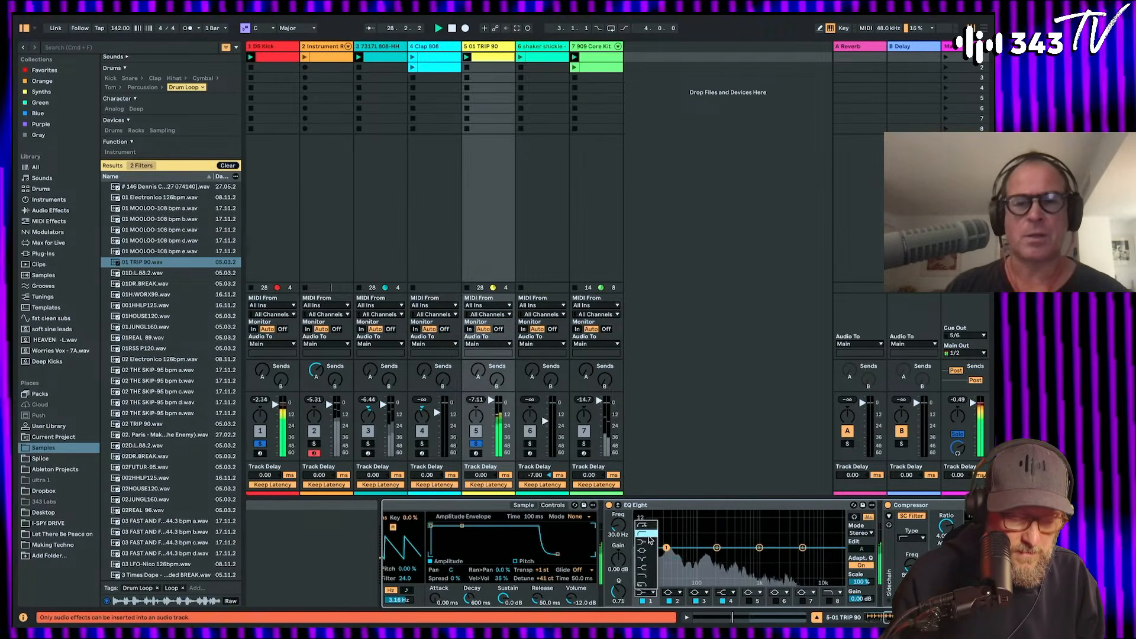
{"action": "left_click", "coordinate": [649, 534]}
{"action": "left_click_drag", "start_coordinate": [667, 555], "coordinate": [748, 567]}
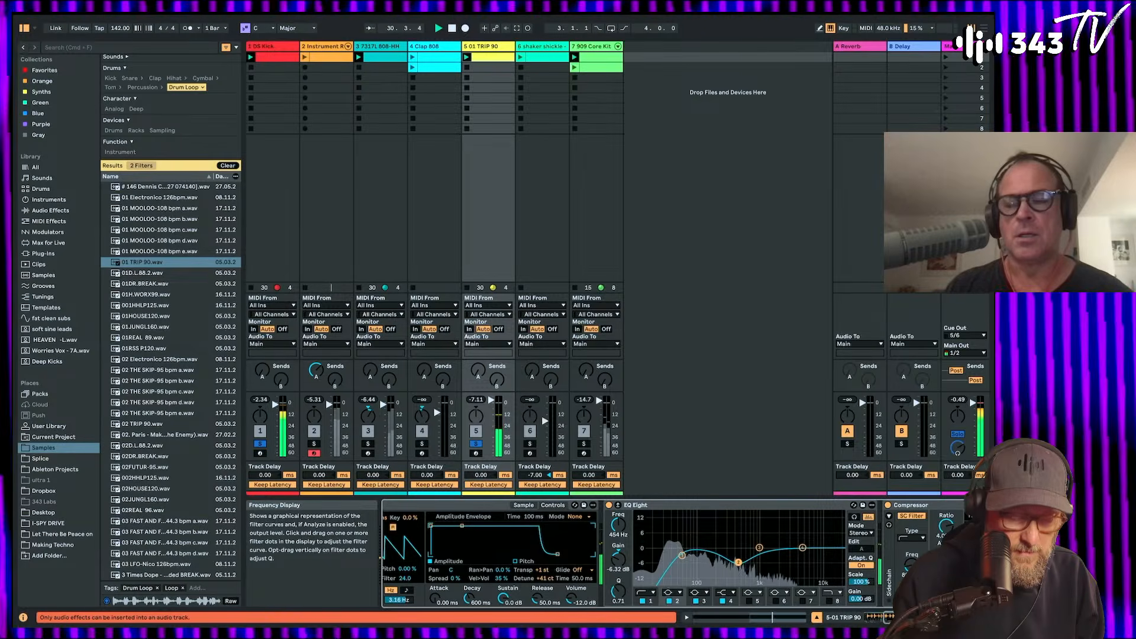
Step: Clear the track solos and play the full groove with the Instrument Rack track muted
{"action": "left_click", "coordinate": [475, 444]}
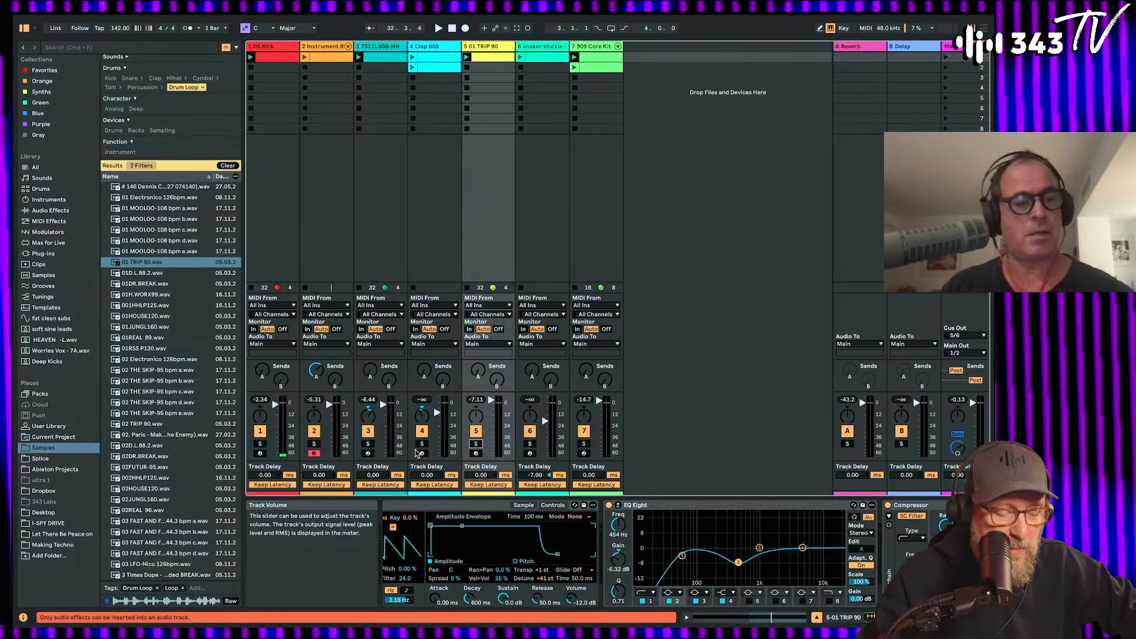
{"action": "left_click", "coordinate": [313, 432]}
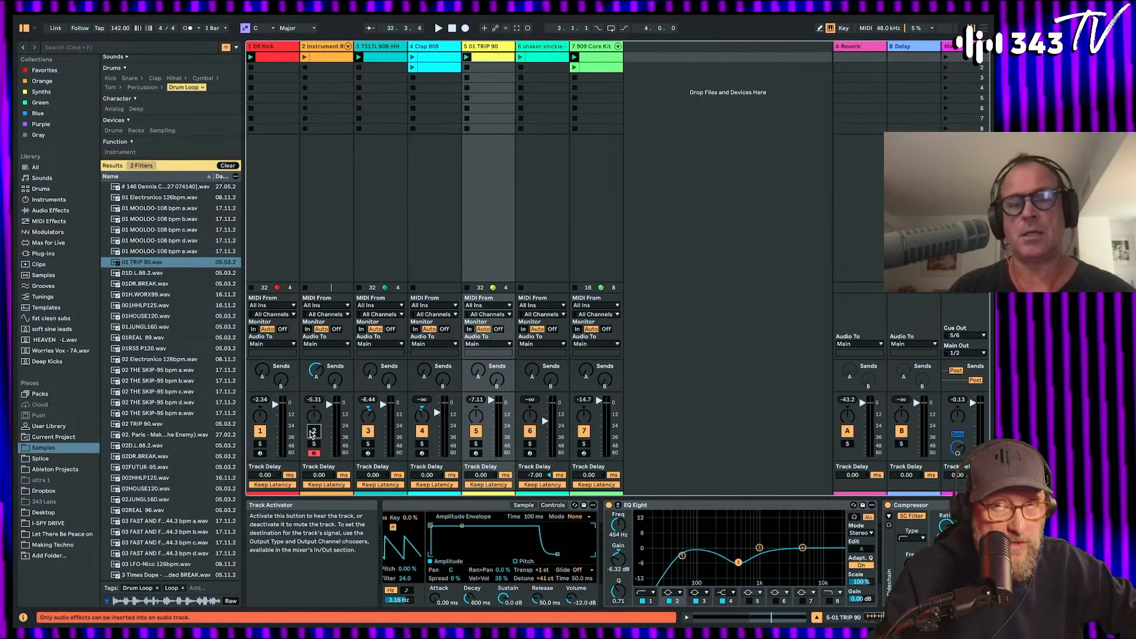
{"action": "key", "text": "space"}
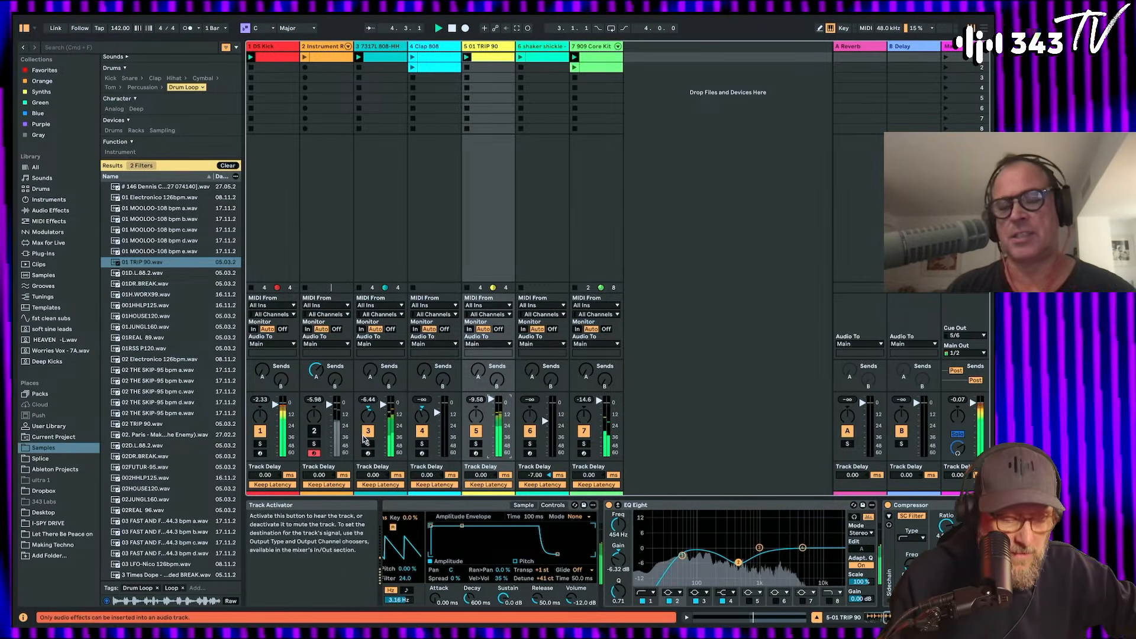
Step: Unfold the Instrument Rack's chains and launch its clip with the 01 TRIP 90 track muted
{"action": "left_click", "coordinate": [348, 47]}
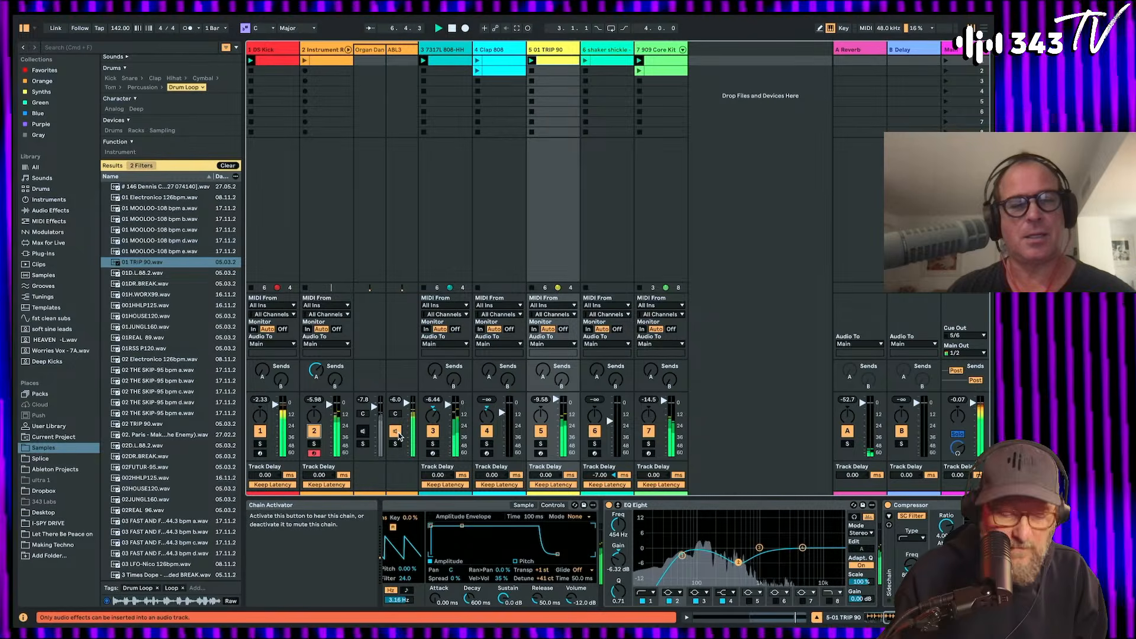
{"action": "left_click", "coordinate": [540, 432]}
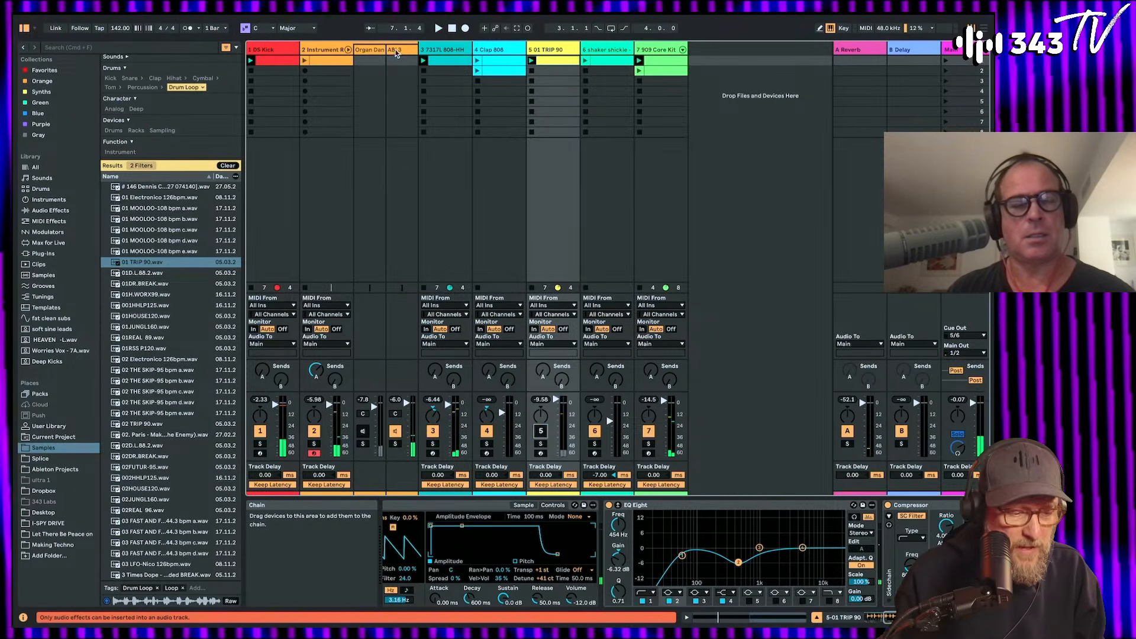
{"action": "left_click", "coordinate": [397, 50]}
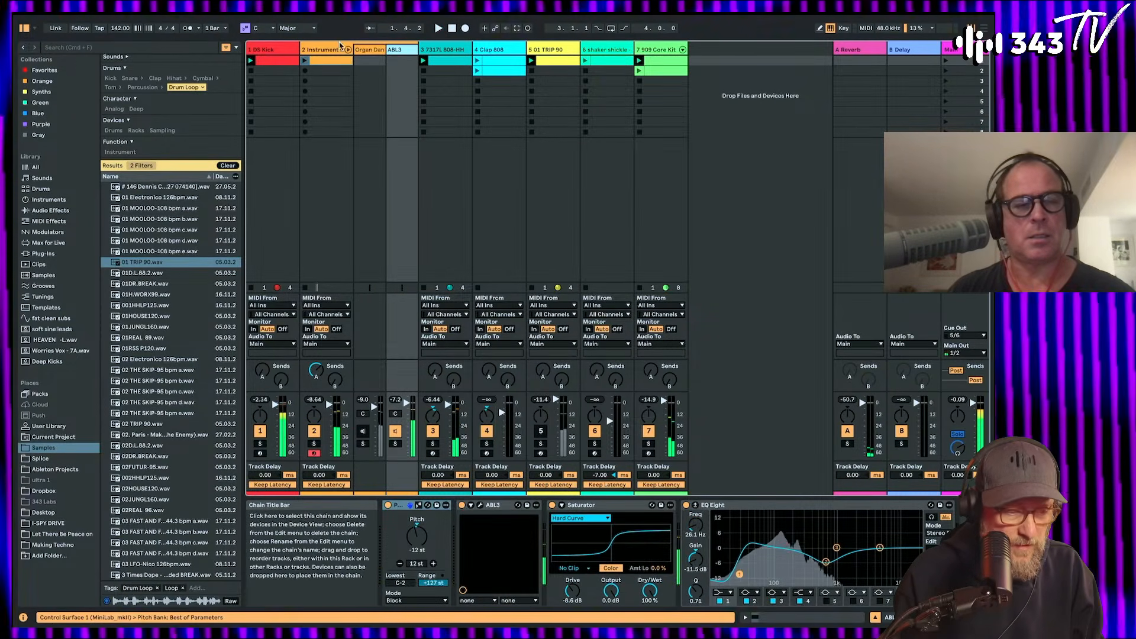
{"action": "left_click", "coordinate": [305, 60]}
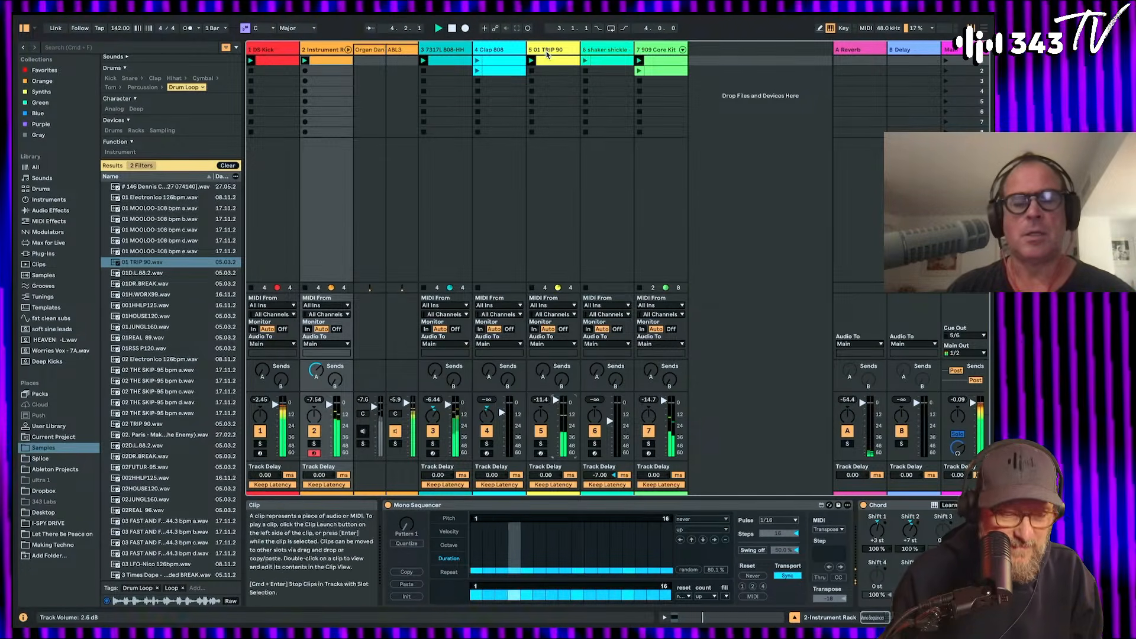
Step: Switch off the 01 TRIP 90 instrument's filter and set its detune to +31 ct
{"action": "left_click", "coordinate": [560, 406]}
{"action": "left_click", "coordinate": [389, 590]}
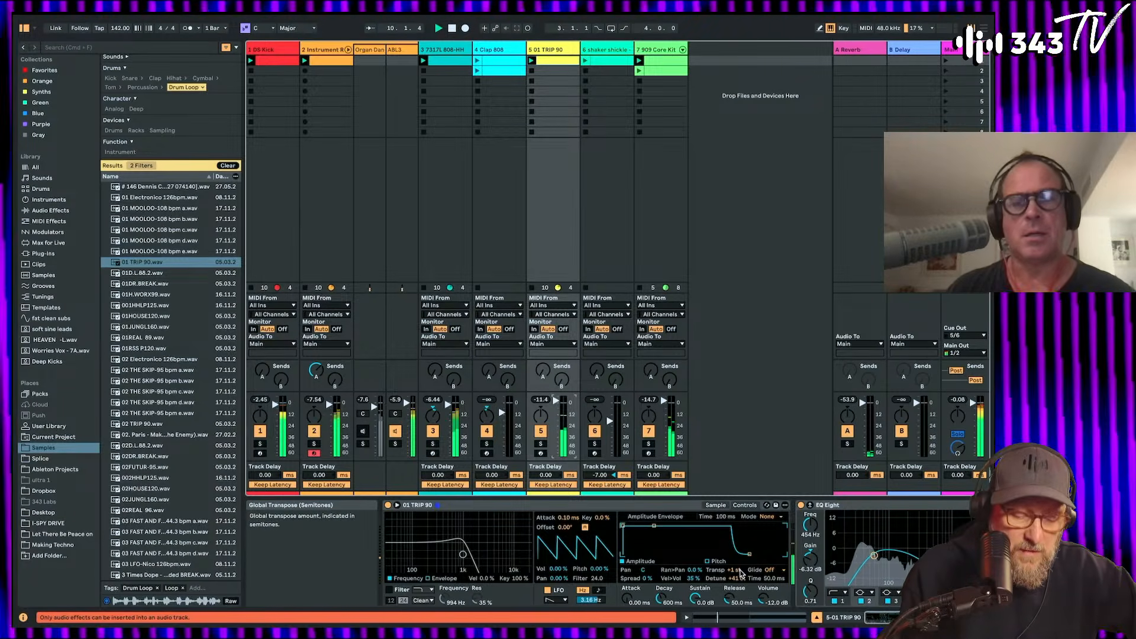
{"action": "left_click_drag", "start_coordinate": [734, 578], "coordinate": [734, 586]}
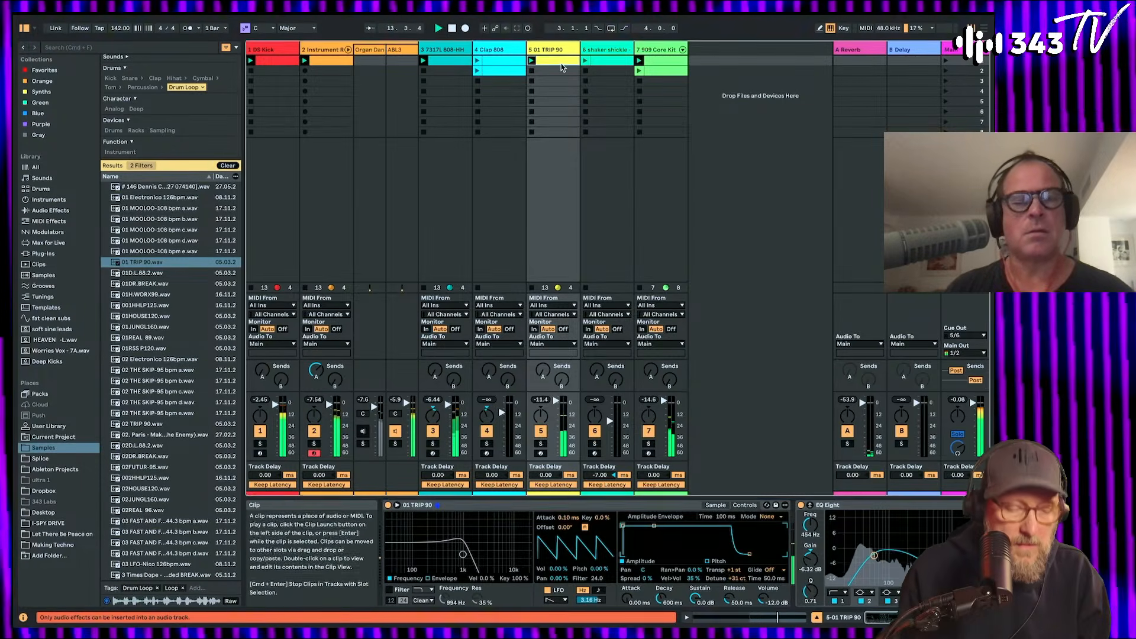
Step: In the 01 TRIP 90 clip, replace the second C3 note with a shortened duplicate of the first, loop two beats, and leave a small gap between notes
{"action": "left_click", "coordinate": [527, 29]}
{"action": "left_click", "coordinate": [793, 566]}
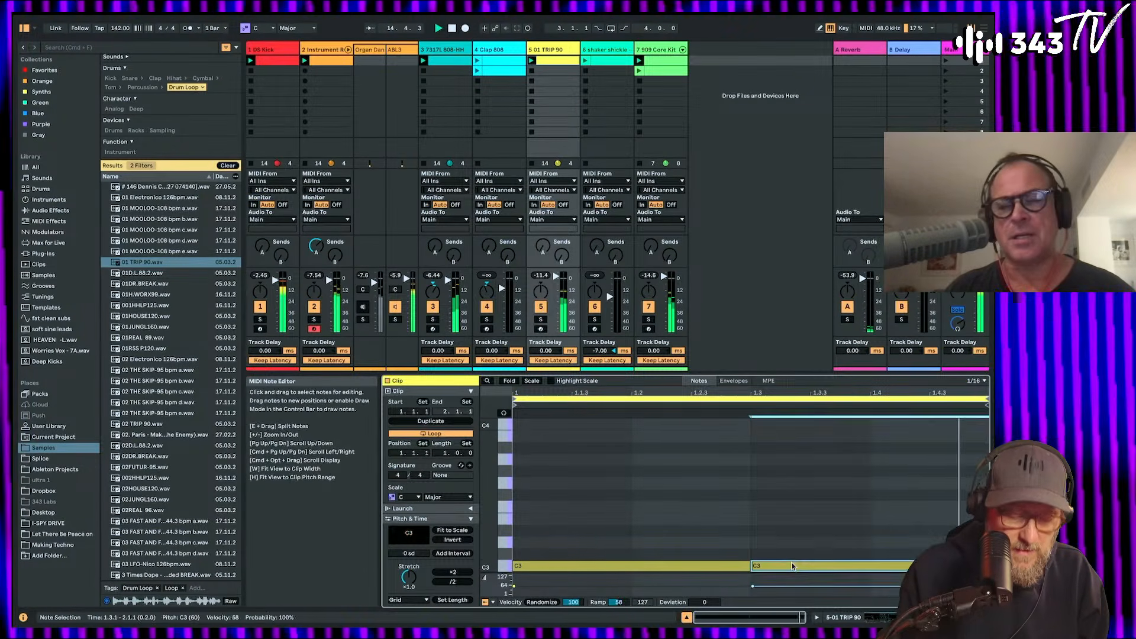
{"action": "key", "text": "Delete"}
{"action": "left_click_drag", "start_coordinate": [750, 567], "coordinate": [656, 566]}
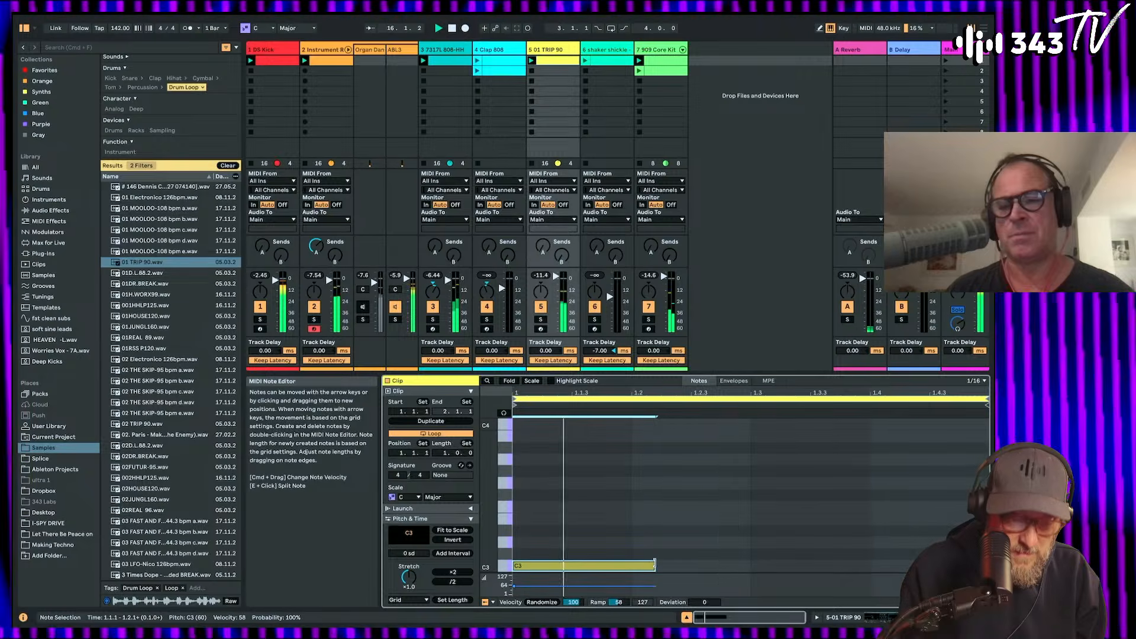
{"action": "key", "text": "super+d"}
{"action": "key", "text": "shift+Left"}
{"action": "key", "text": "shift+Left"}
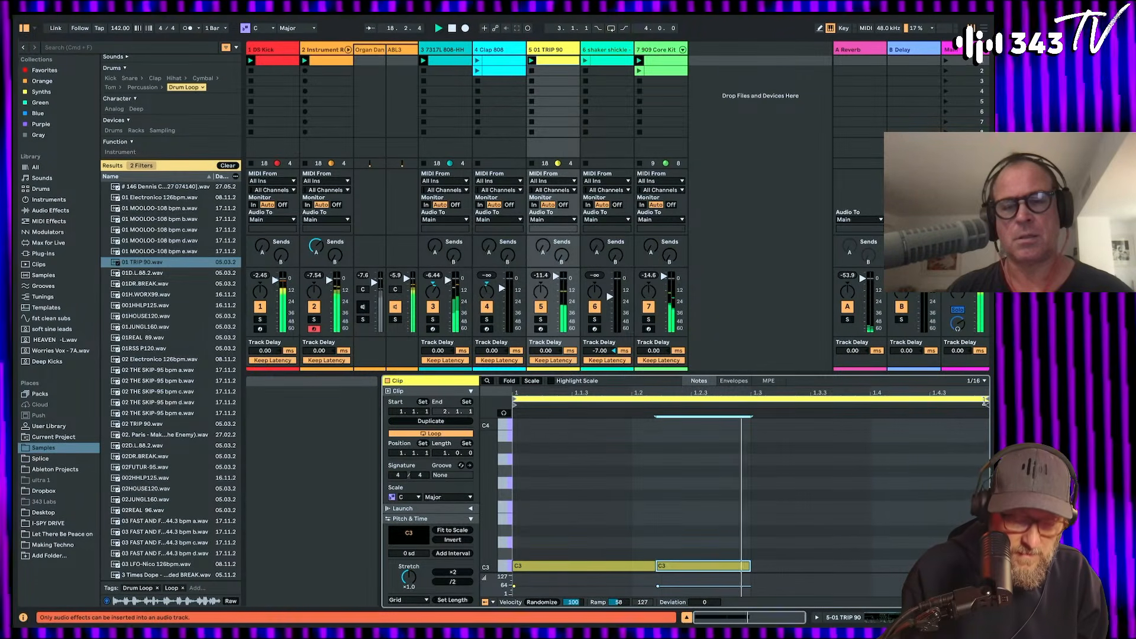
{"action": "left_click_drag", "start_coordinate": [989, 398], "coordinate": [751, 459]}
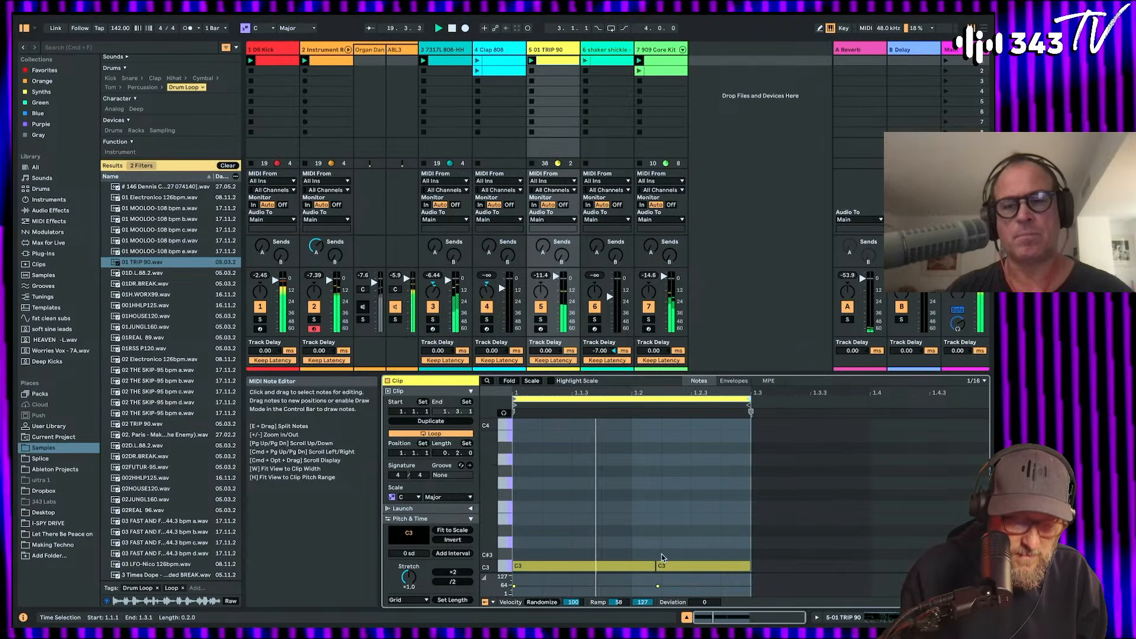
{"action": "left_click_drag", "start_coordinate": [656, 566], "coordinate": [646, 566]}
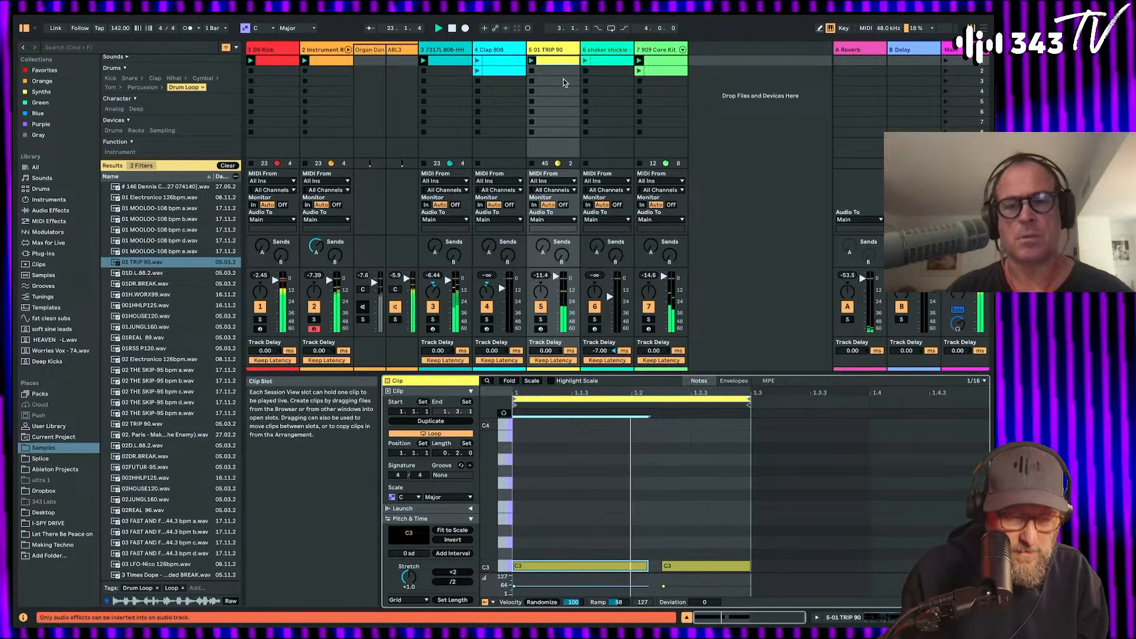
Step: Set the 01 TRIP 90 instrument's detune to +34 ct and reopen its clip for note editing
{"action": "double_click", "coordinate": [555, 51]}
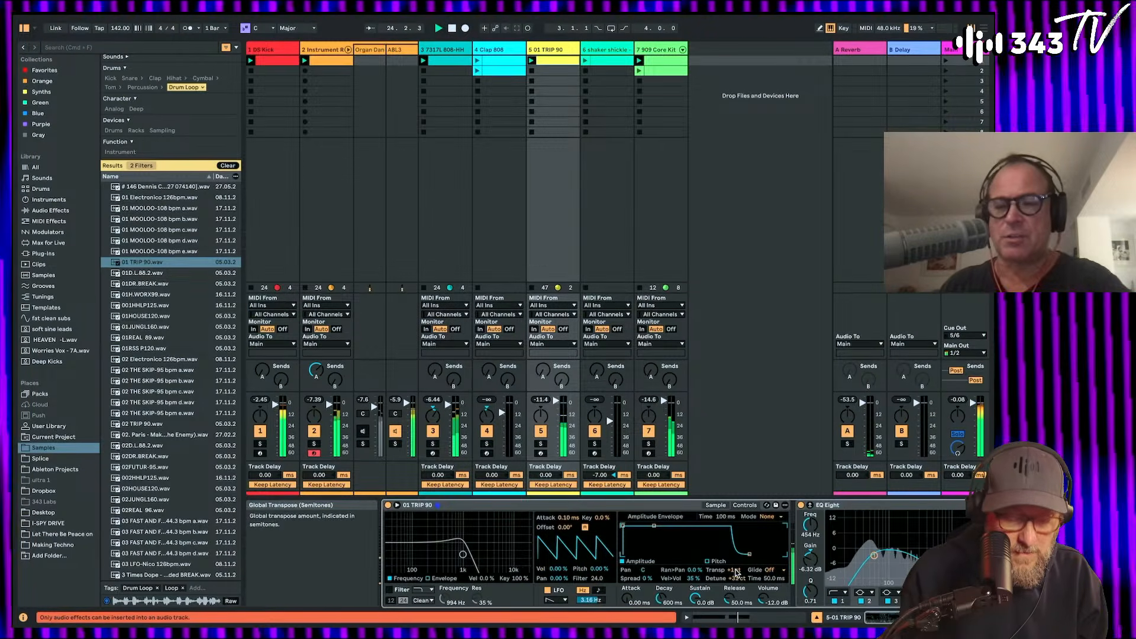
{"action": "left_click_drag", "start_coordinate": [740, 579], "coordinate": [740, 576]}
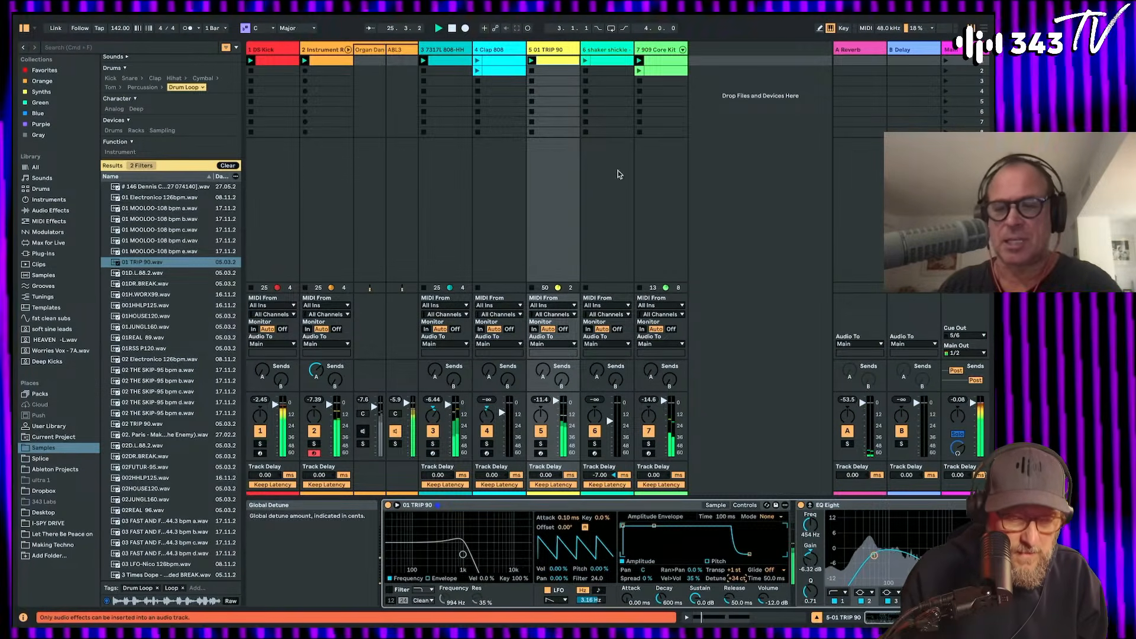
{"action": "double_click", "coordinate": [556, 61]}
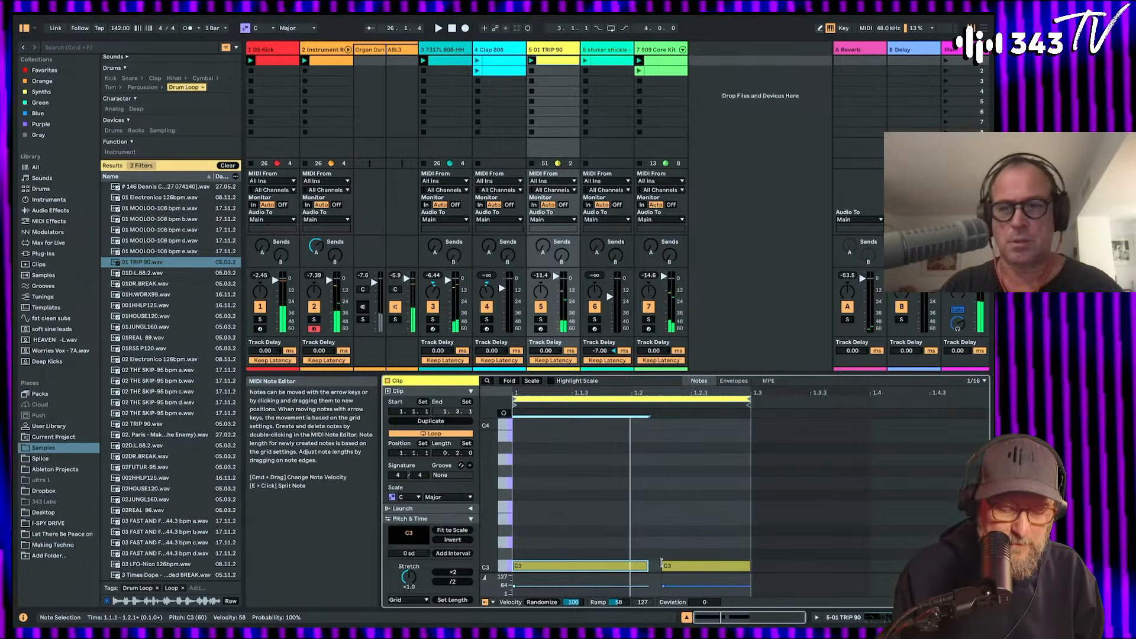
Step: Solo 01 TRIP 90 while shortening its first C3 note to just over two sixteenths, and clear the solo
{"action": "left_click", "coordinate": [541, 320]}
{"action": "key", "text": "space"}
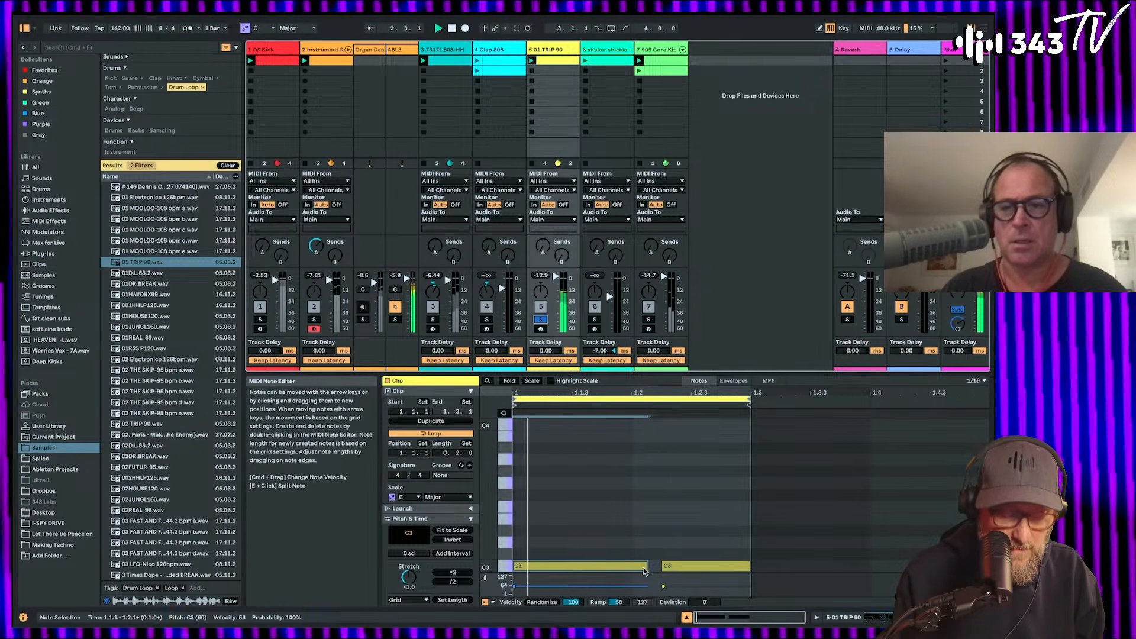
{"action": "left_click_drag", "start_coordinate": [647, 563], "coordinate": [583, 567]}
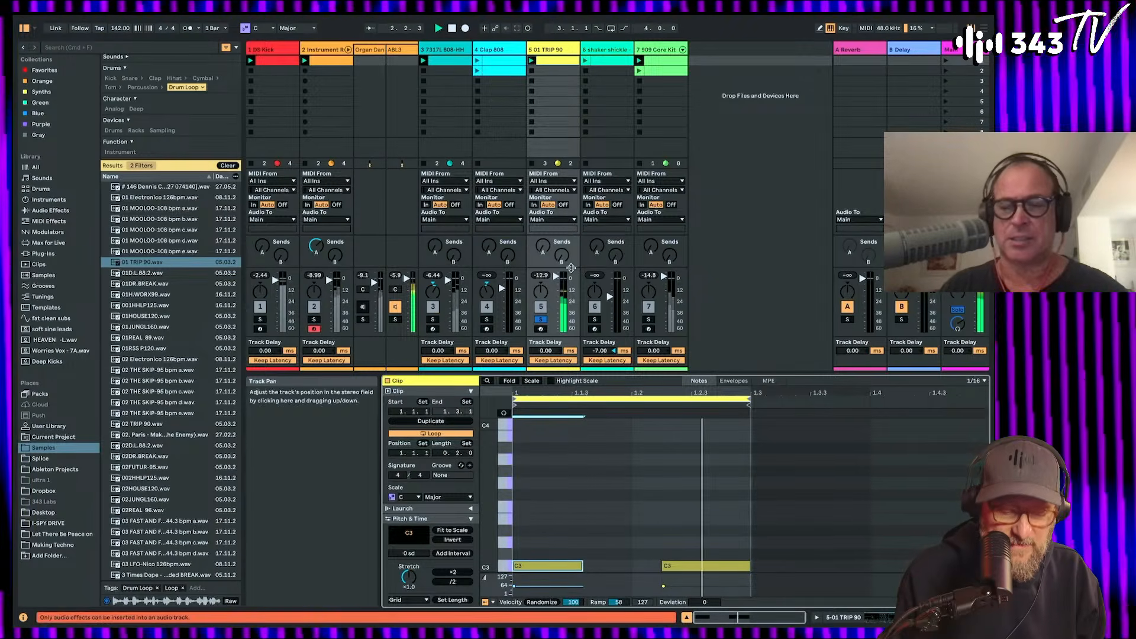
{"action": "left_click", "coordinate": [540, 320]}
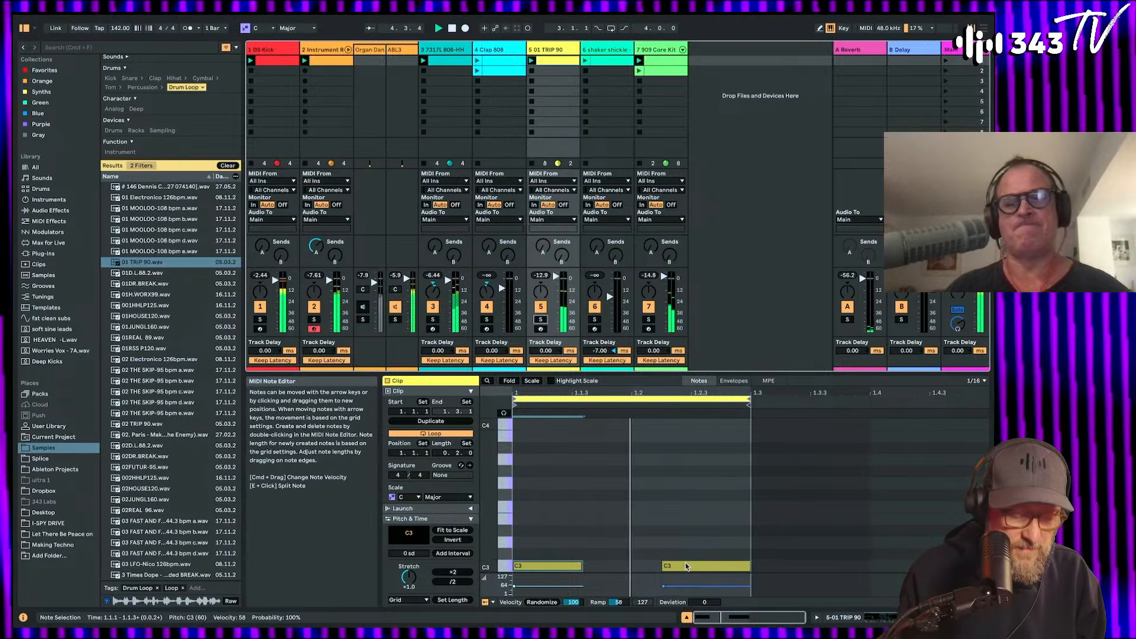
Step: Move the second C3 note to 1.1.4, shorten it to about two sixteenths, and duplicate it directly behind itself
{"action": "left_click_drag", "start_coordinate": [686, 565], "coordinate": [631, 567]}
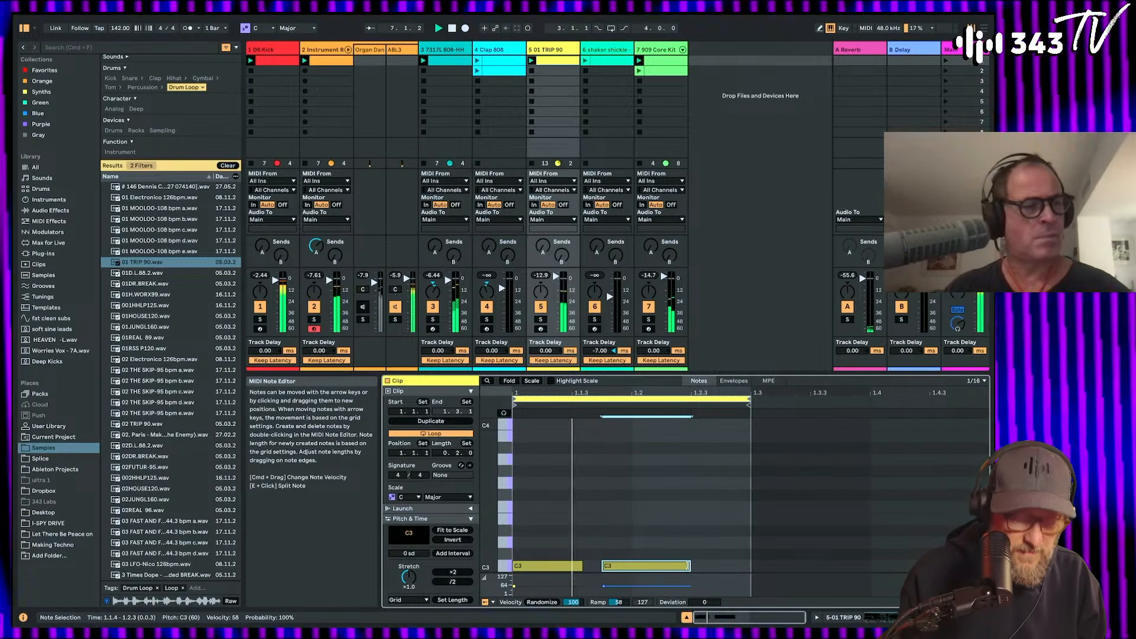
{"action": "left_click_drag", "start_coordinate": [688, 565], "coordinate": [657, 565]}
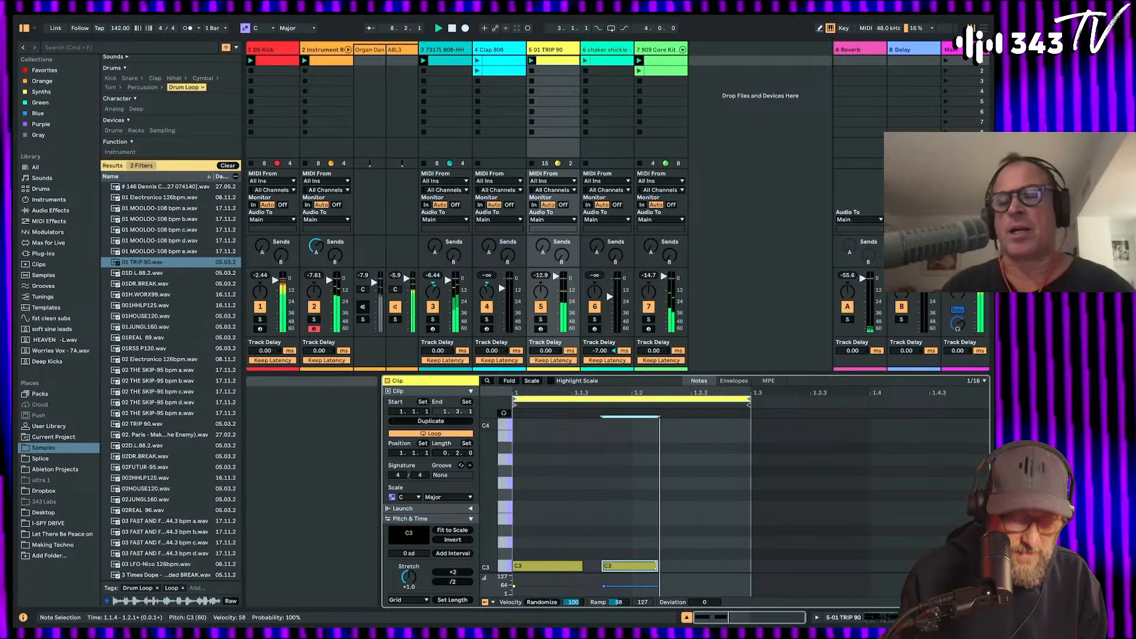
{"action": "key", "text": "super+d"}
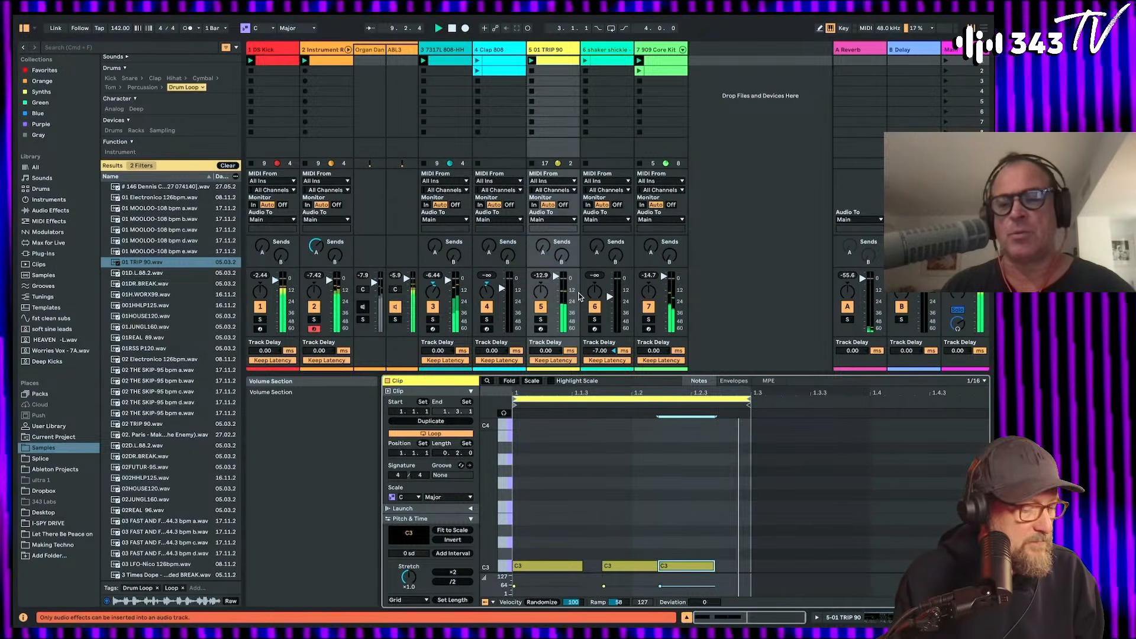
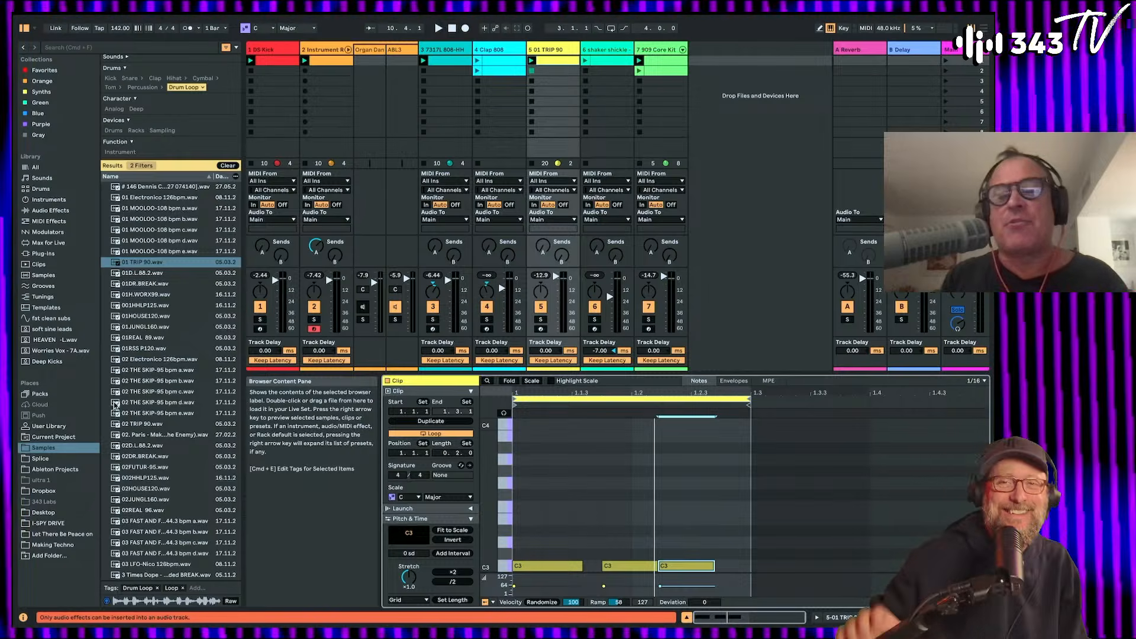
Step: Browse the drum loops following 01 TRIP 90.wav and place 01H.WORX99.wav on a new audio track
{"action": "left_click", "coordinate": [129, 265]}
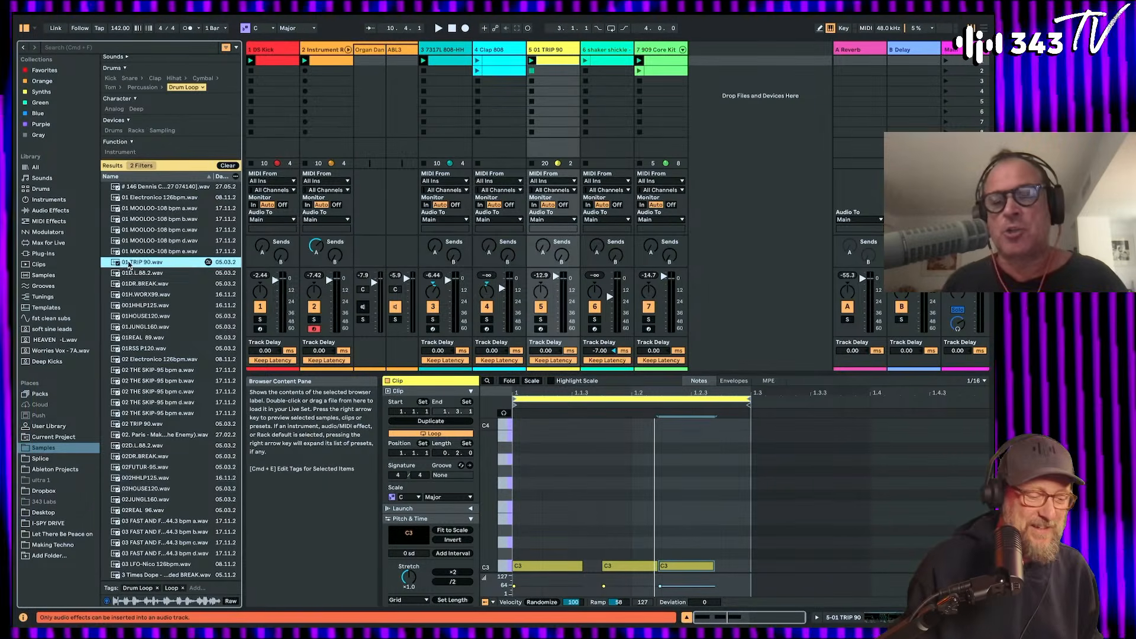
{"action": "key", "text": "Down"}
{"action": "key", "text": "Down"}
{"action": "key", "text": "Down"}
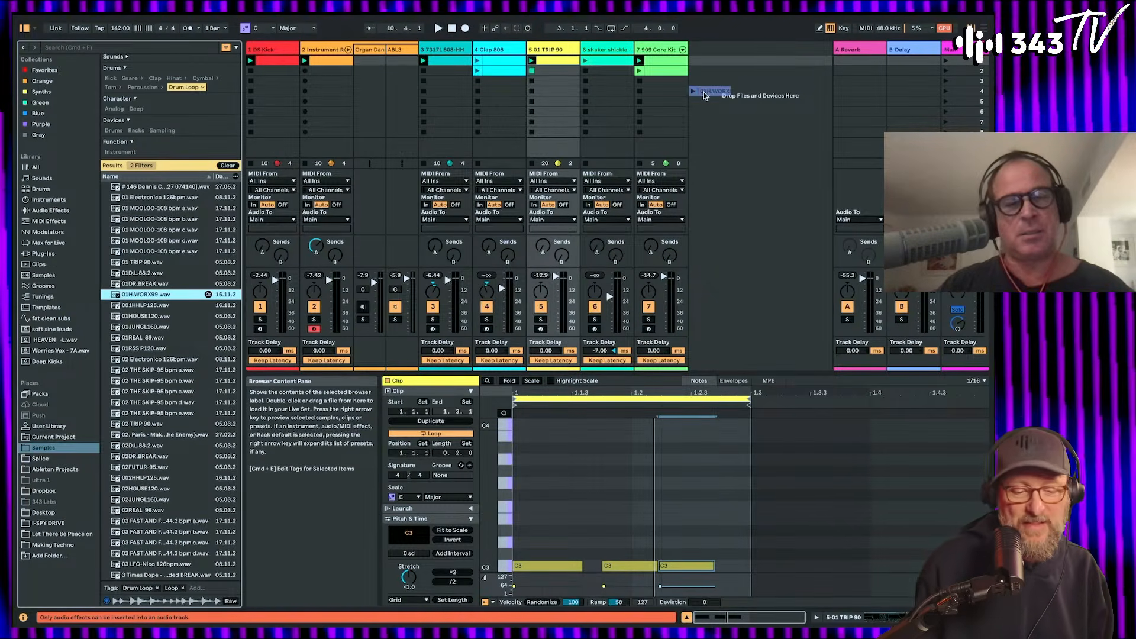
{"action": "left_click_drag", "start_coordinate": [704, 94], "coordinate": [704, 94]}
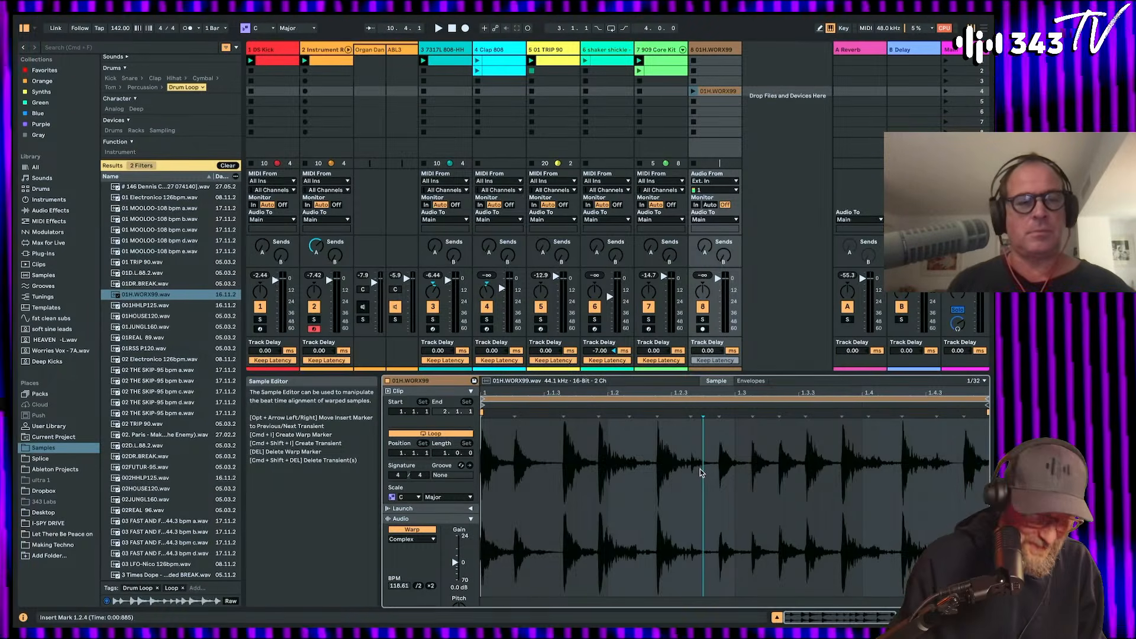
Step: Try quantizing the whole 01H.WORX99 clip, audition it, and undo the quantization
{"action": "key", "text": "super+a"}
{"action": "key", "text": "super+u"}
{"action": "key", "text": "space"}
{"action": "left_click", "coordinate": [693, 91]}
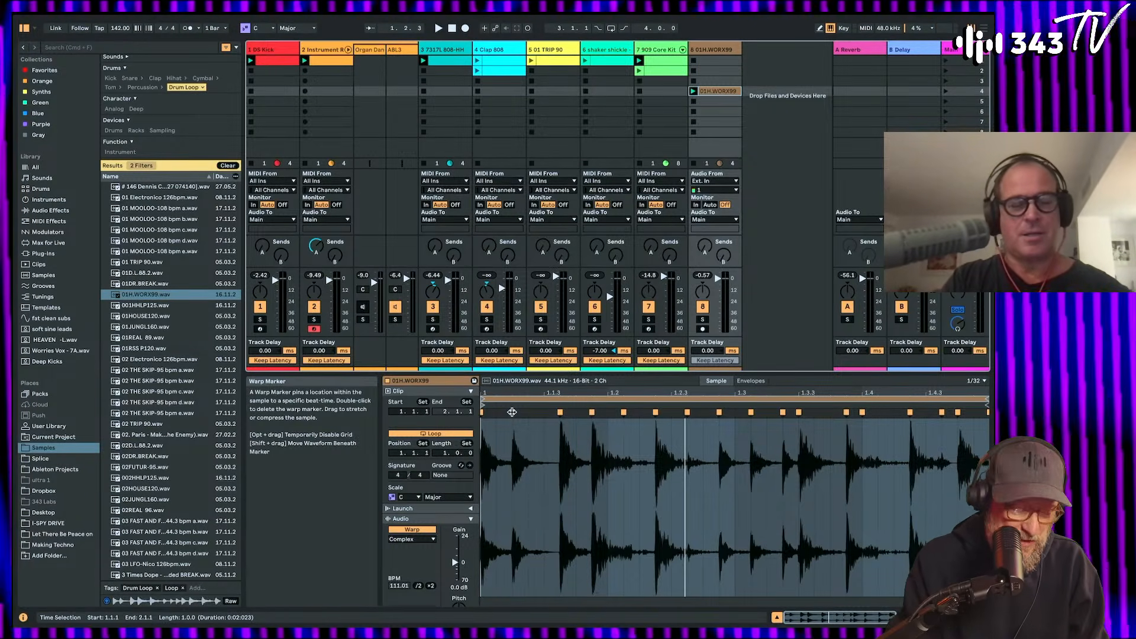
{"action": "key", "text": "super+z"}
{"action": "key", "text": "super+z"}
{"action": "key", "text": "super+shift+z"}
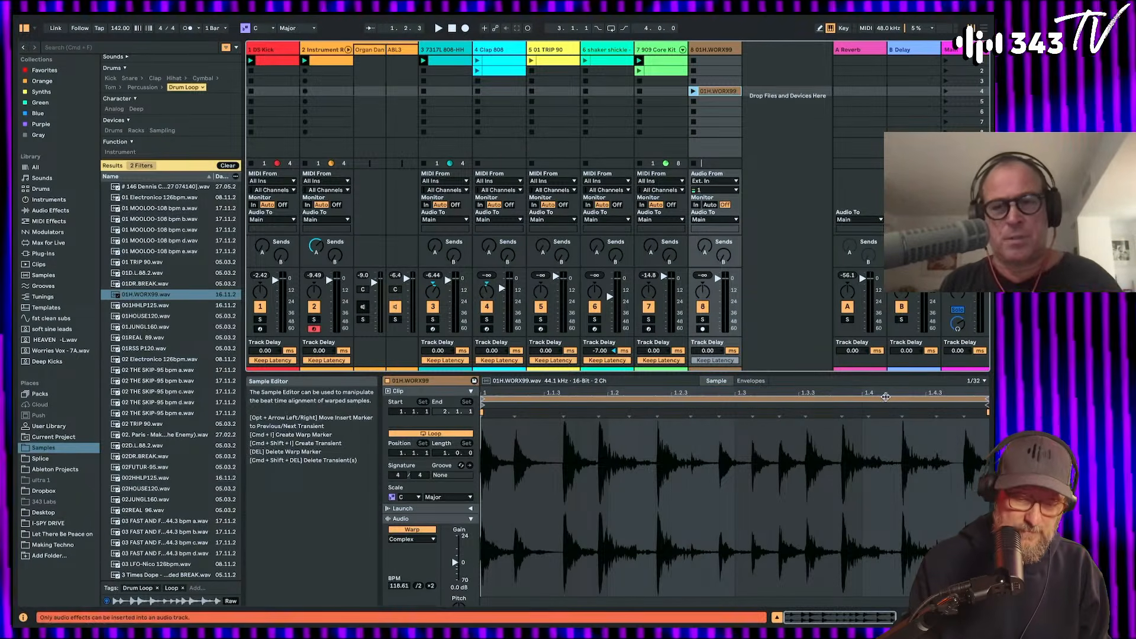
Step: Shorten the 01H.WORX99 loop to its first two beats and audition it soloed together with the DS Kick track
{"action": "left_click_drag", "start_coordinate": [886, 397], "coordinate": [736, 433]}
{"action": "key", "text": "space"}
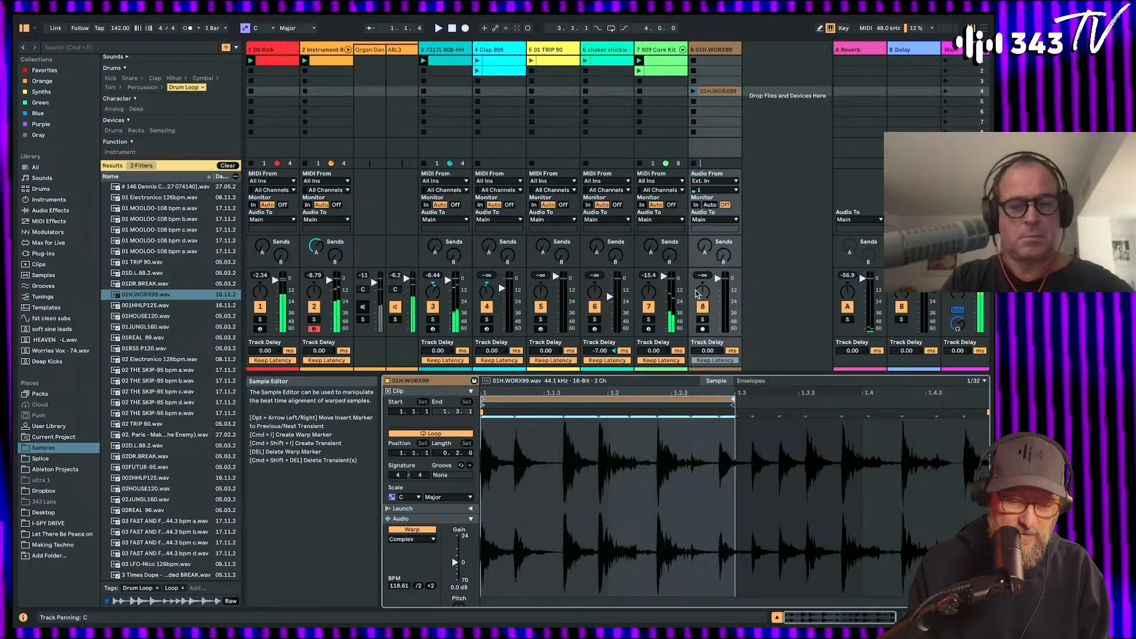
{"action": "left_click", "coordinate": [703, 320]}
{"action": "left_click", "coordinate": [260, 320]}
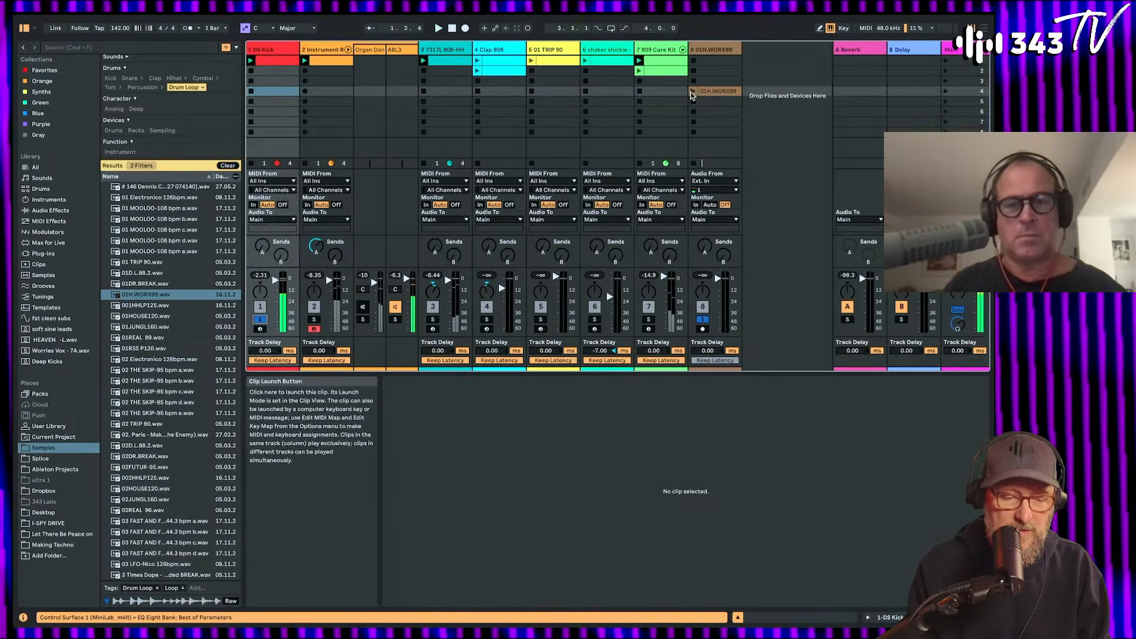
{"action": "left_click", "coordinate": [716, 91]}
Step: Warp the 01H.WORX99 loop by placing markers on its hits at 1.1.2, 1.1.4, 1.2 and 1.3
{"action": "left_click_drag", "start_coordinate": [600, 415], "coordinate": [607, 413]}
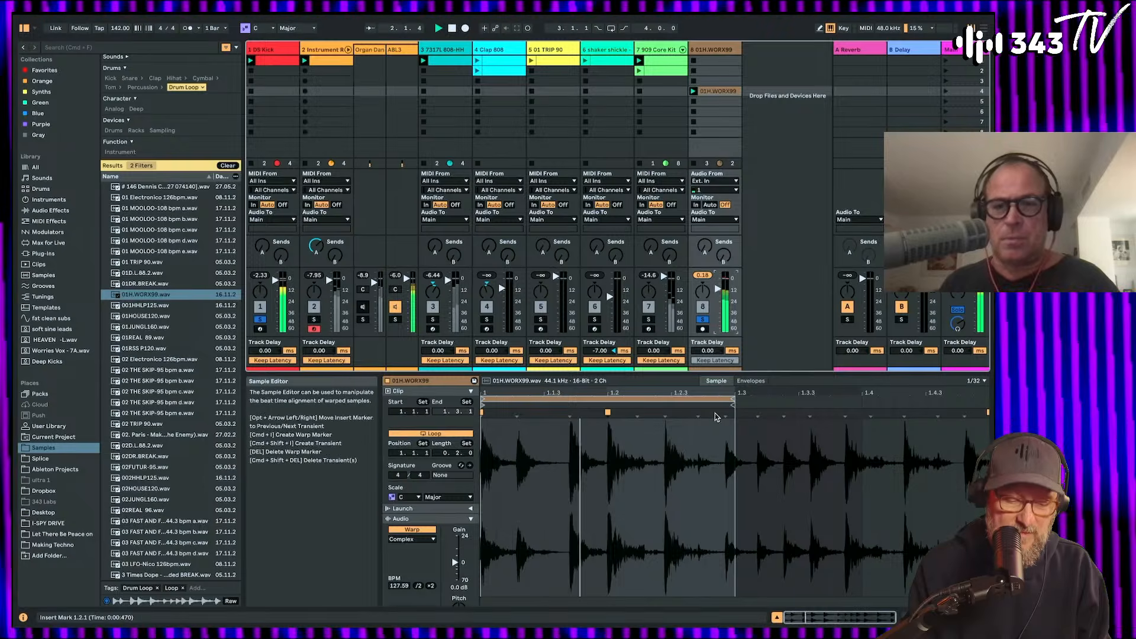
{"action": "double_click", "coordinate": [608, 411]}
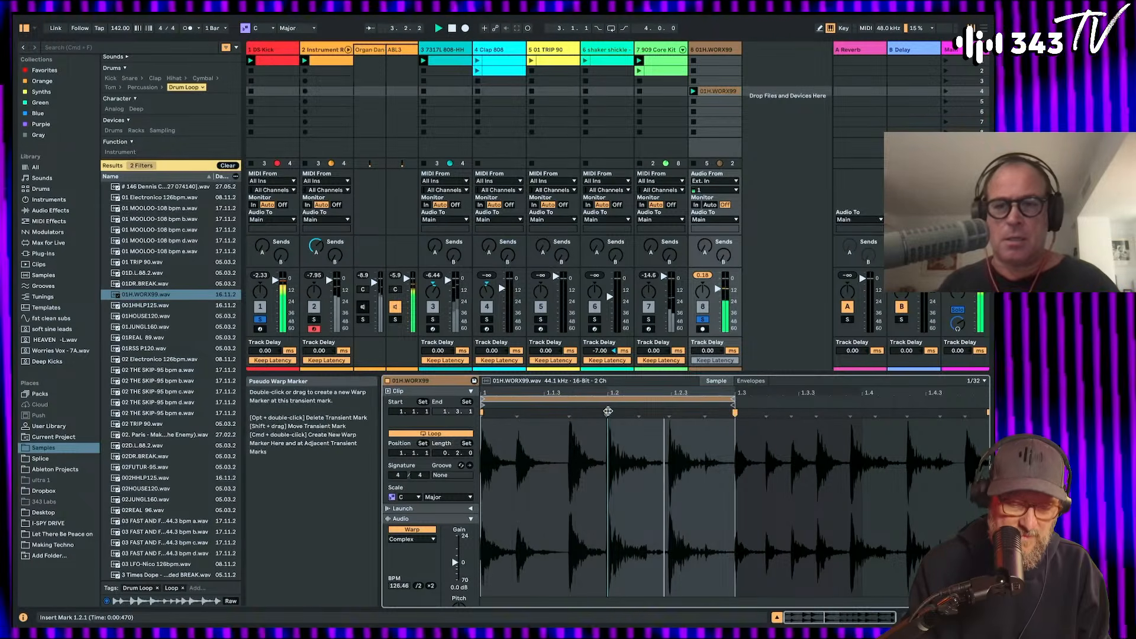
{"action": "mouse_move", "coordinate": [521, 414]}
{"action": "left_mouse_down"}
{"action": "mouse_move", "coordinate": [511, 417]}
{"action": "mouse_move", "coordinate": [607, 416]}
{"action": "left_mouse_up"}
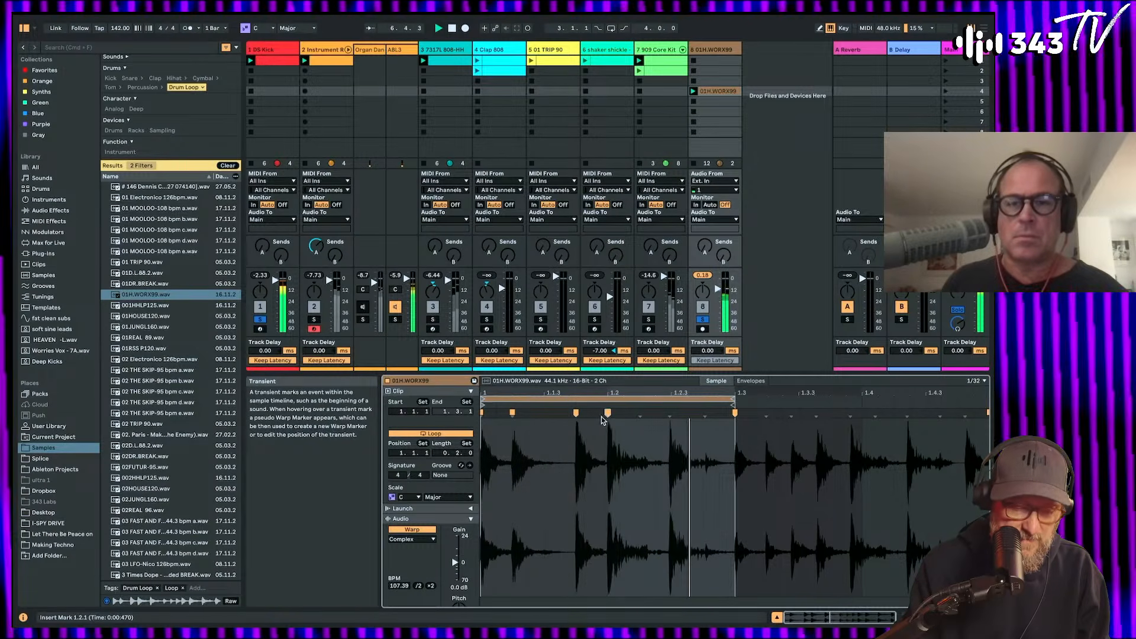
Step: Rework the first beat's warp markers in 01H.WORX99, aligning its two off-beat hits to 1.1.2 and 1.1.4
{"action": "double_click", "coordinate": [576, 413]}
{"action": "left_click_drag", "start_coordinate": [550, 391], "coordinate": [679, 389]}
{"action": "mouse_move", "coordinate": [755, 423]}
{"action": "left_mouse_down"}
{"action": "mouse_move", "coordinate": [716, 423]}
{"action": "mouse_move", "coordinate": [729, 422]}
{"action": "left_mouse_up"}
{"action": "double_click", "coordinate": [580, 414]}
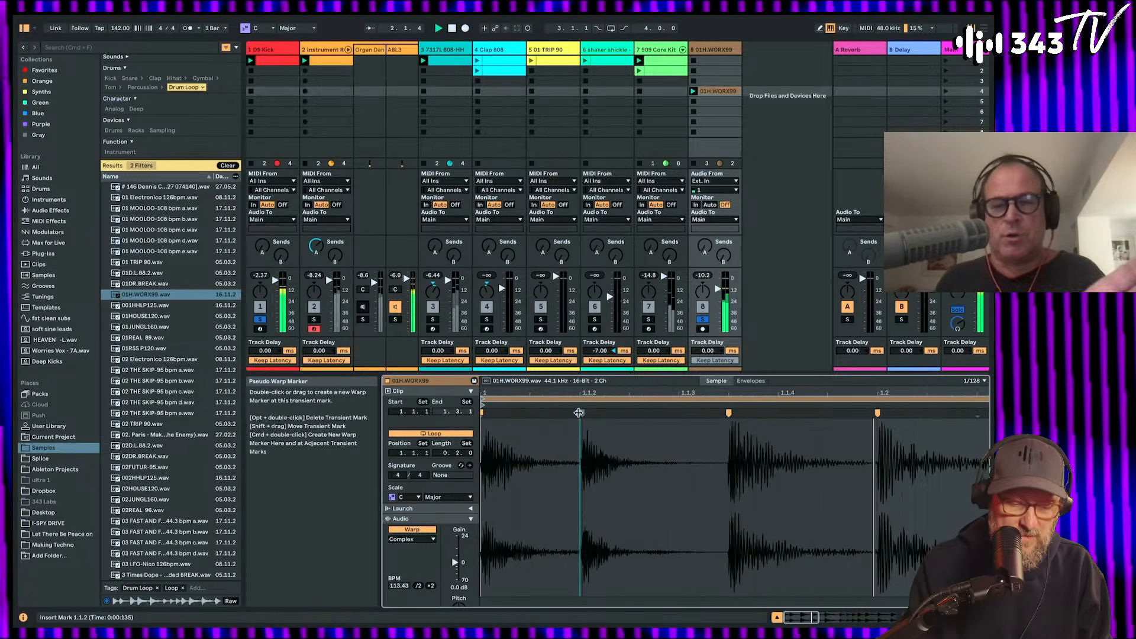
{"action": "left_click_drag", "start_coordinate": [598, 392], "coordinate": [621, 377]}
{"action": "left_click_drag", "start_coordinate": [632, 416], "coordinate": [653, 413]}
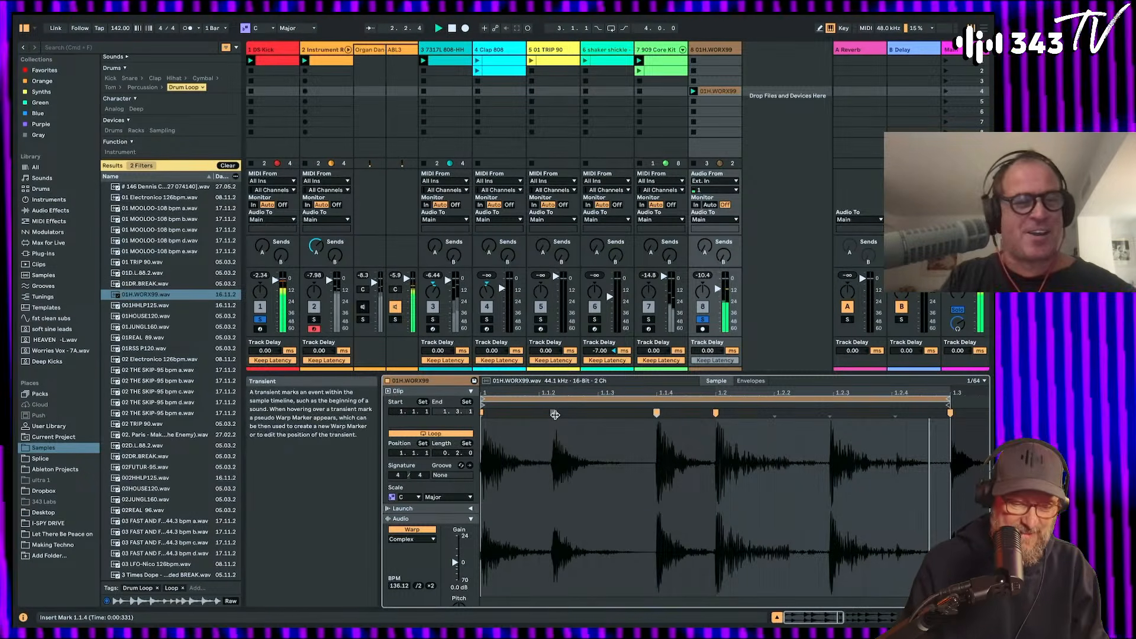
{"action": "left_click_drag", "start_coordinate": [553, 414], "coordinate": [542, 415]}
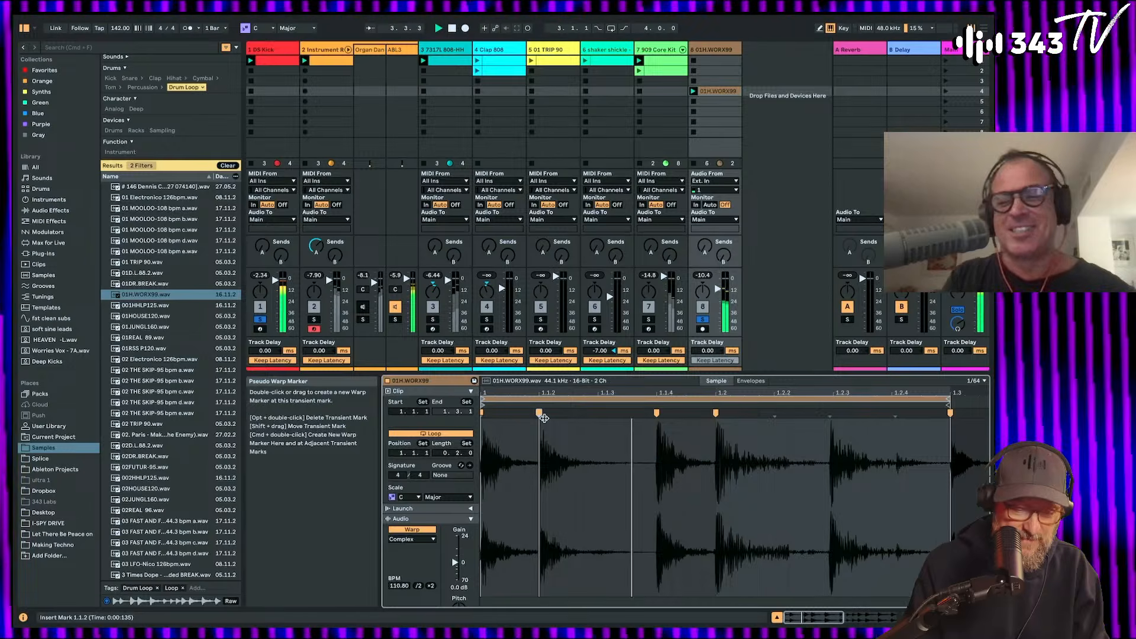
Step: Lower the 01H.WORX99 track's volume to -14.6 dB and add the Shifter audio effect to it
{"action": "key", "text": "super+v"}
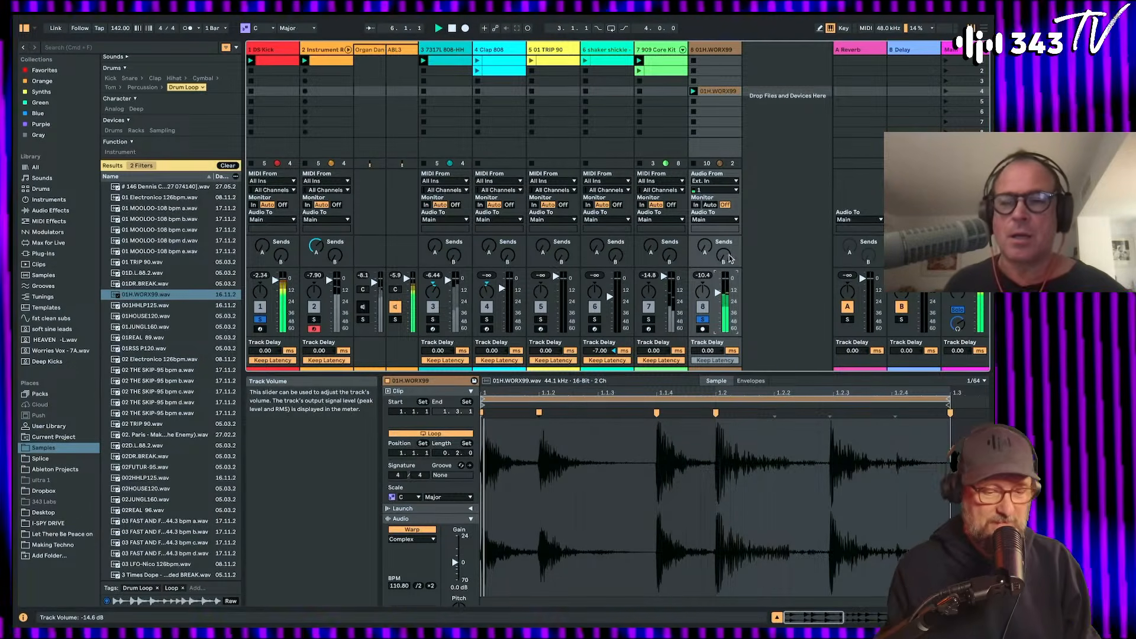
{"action": "left_click", "coordinate": [716, 51]}
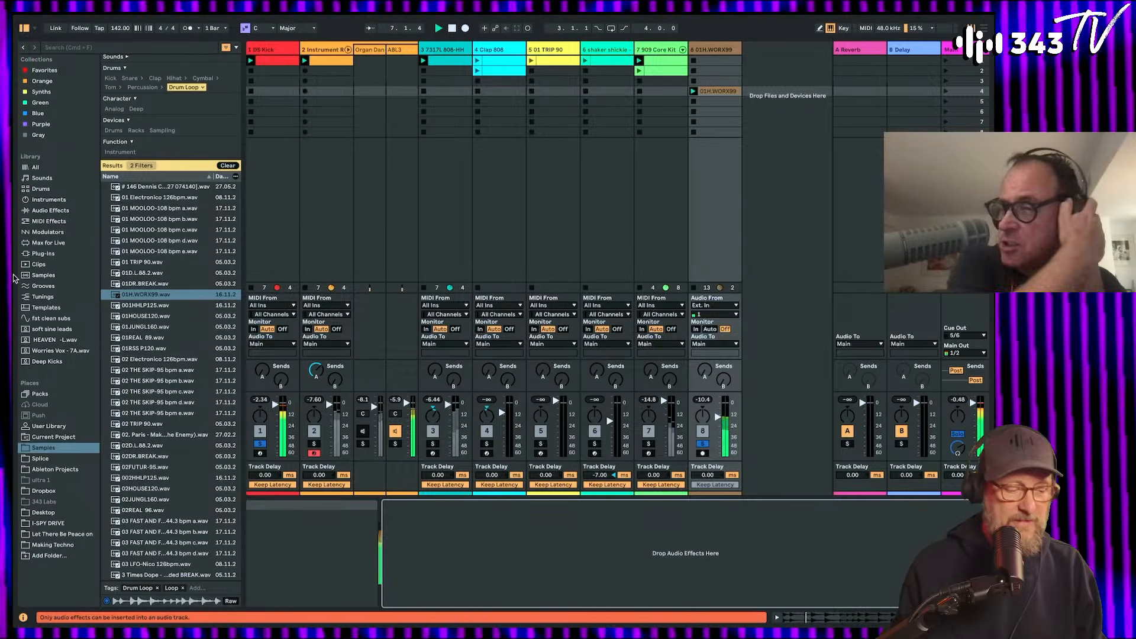
{"action": "left_click", "coordinate": [50, 210]}
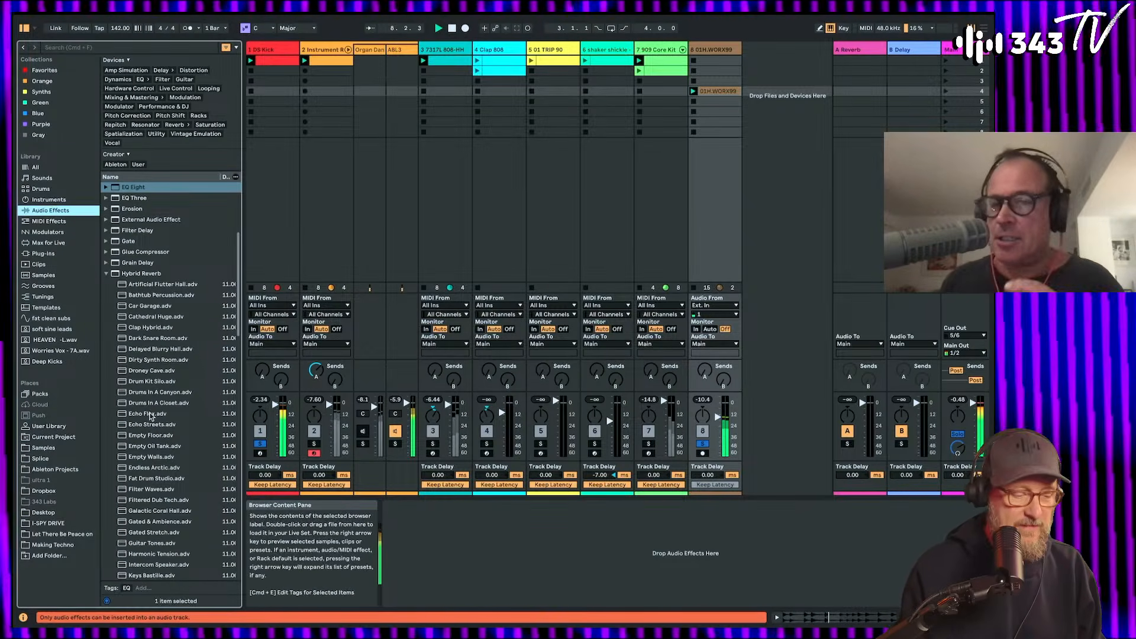
{"action": "left_click", "coordinate": [141, 274]}
{"action": "key", "text": "Left"}
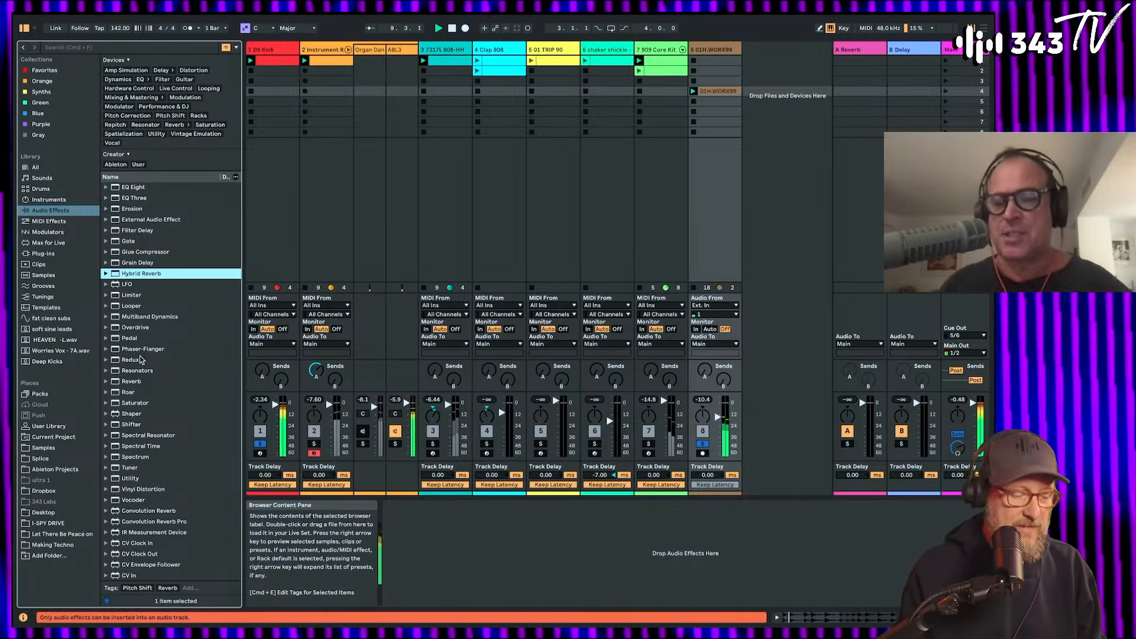
{"action": "double_click", "coordinate": [145, 425]}
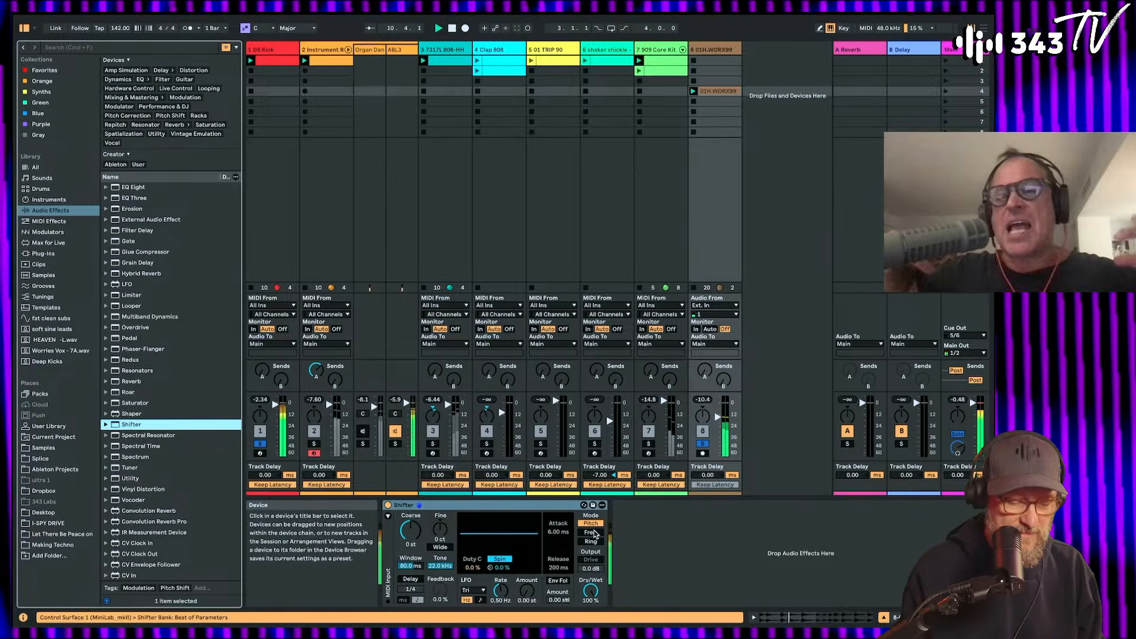
Step: Switch Shifter to Freq mode, set its fine frequency to -208 Hz, and bypass the device to compare the sound
{"action": "left_click", "coordinate": [590, 533]}
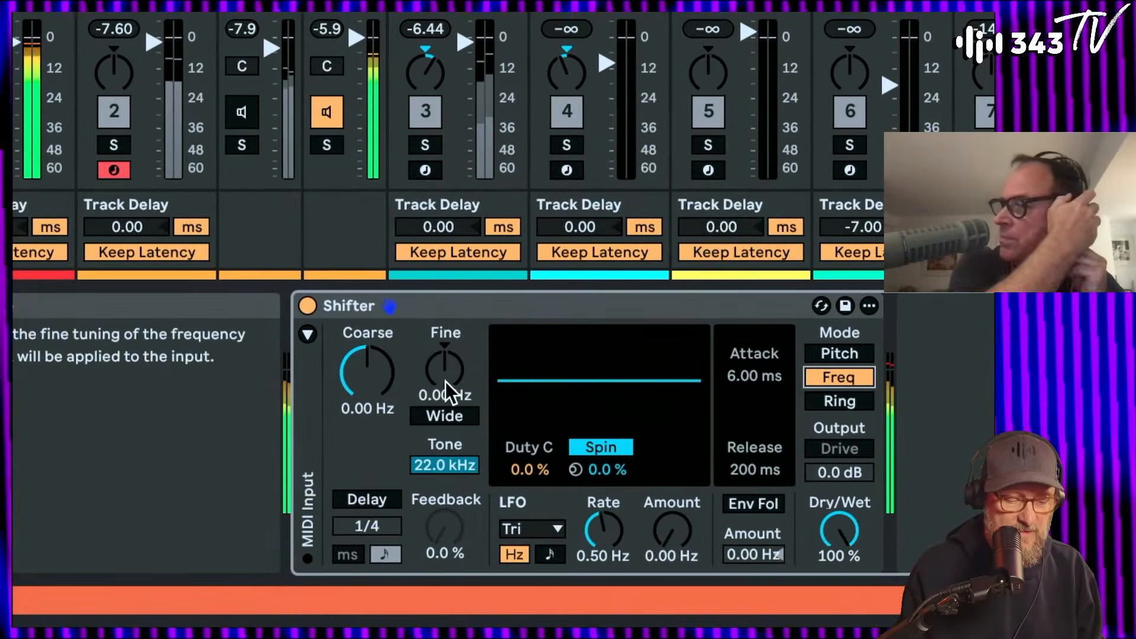
{"action": "left_click_drag", "start_coordinate": [440, 535], "coordinate": [441, 544]}
{"action": "left_click_drag", "start_coordinate": [444, 370], "coordinate": [445, 409]}
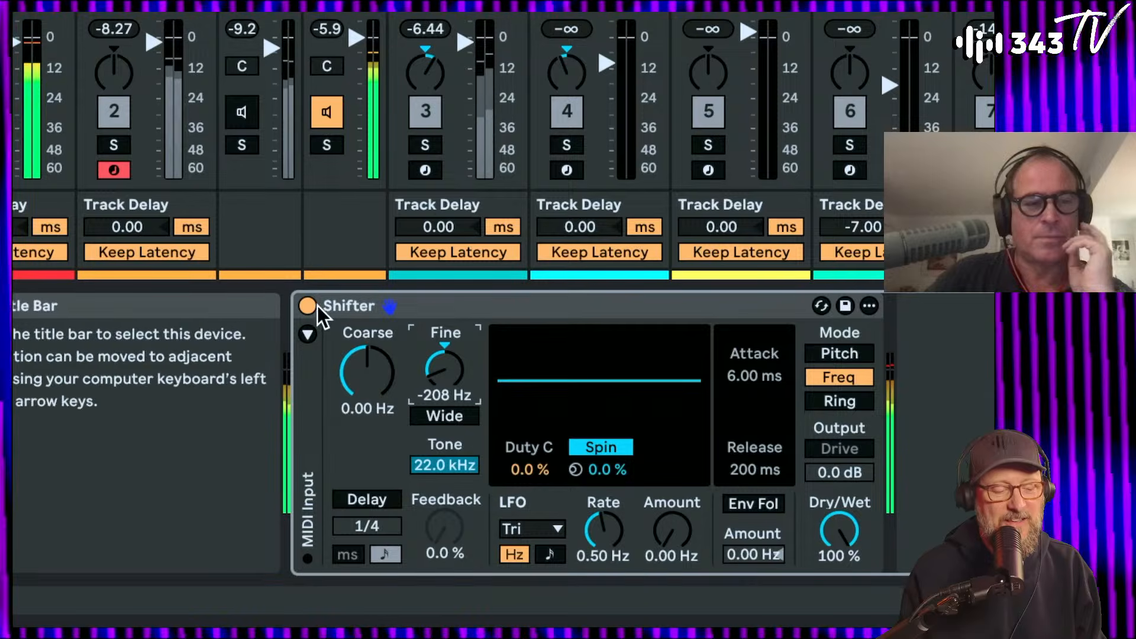
{"action": "left_click", "coordinate": [310, 306]}
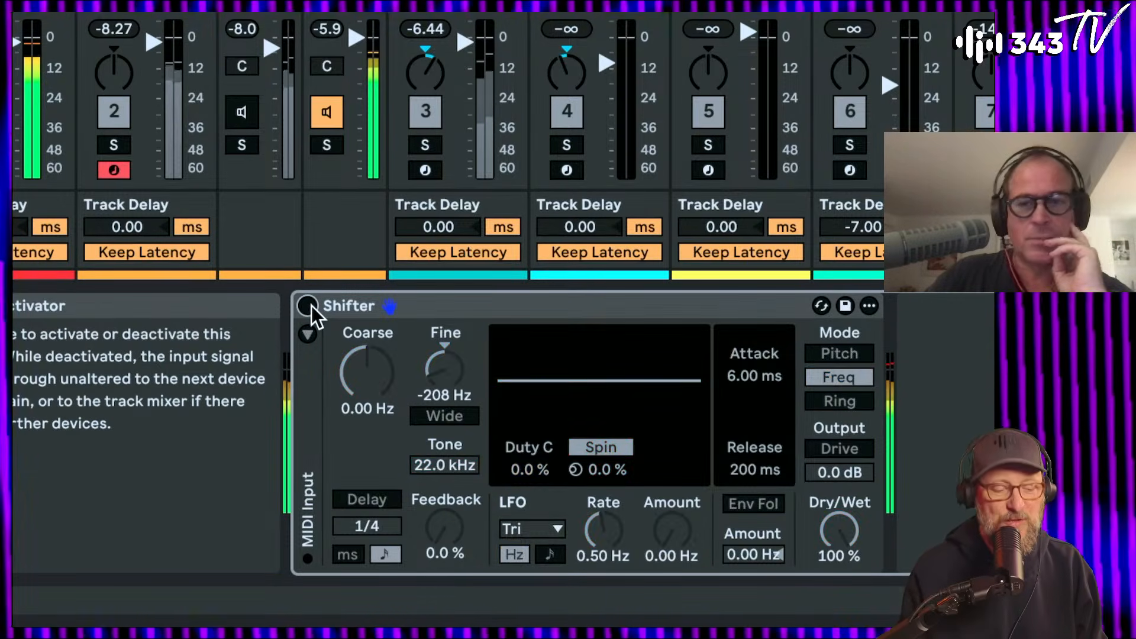
Step: Set Shifter's Fine frequency shift to -250 Hz and solo the 7317L 808-HH and 909 Core Kit tracks as well
{"action": "left_click", "coordinate": [309, 305]}
{"action": "mouse_move", "coordinate": [444, 368]}
{"action": "left_mouse_down"}
{"action": "mouse_move", "coordinate": [445, 394]}
{"action": "mouse_move", "coordinate": [445, 377]}
{"action": "left_mouse_up"}
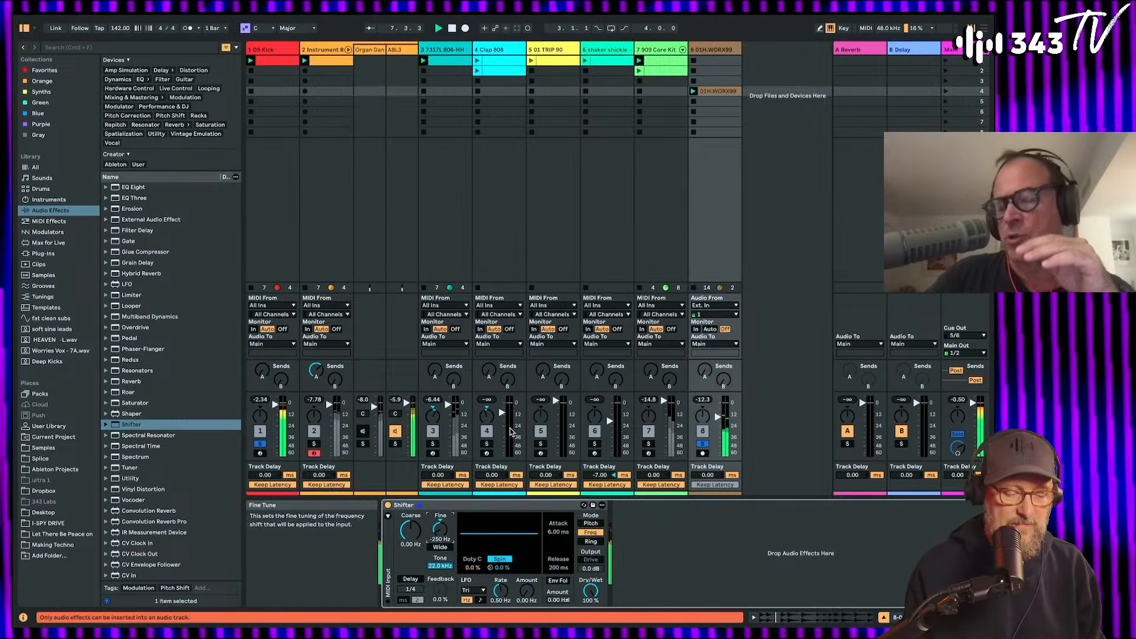
{"action": "left_click", "coordinate": [434, 444]}
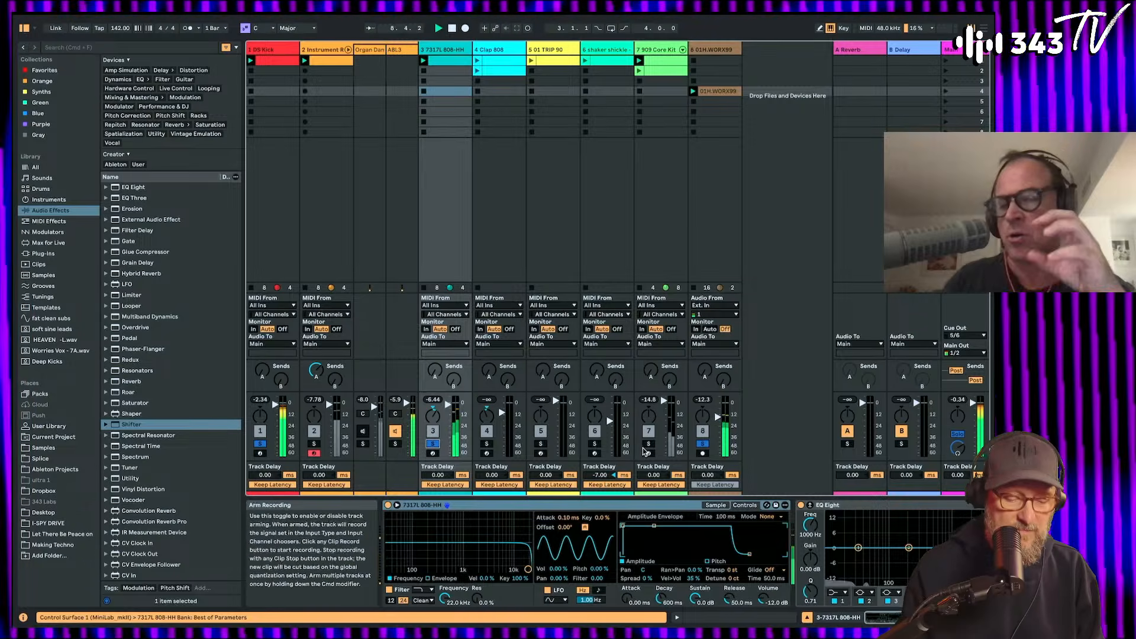
{"action": "left_click", "coordinate": [648, 444]}
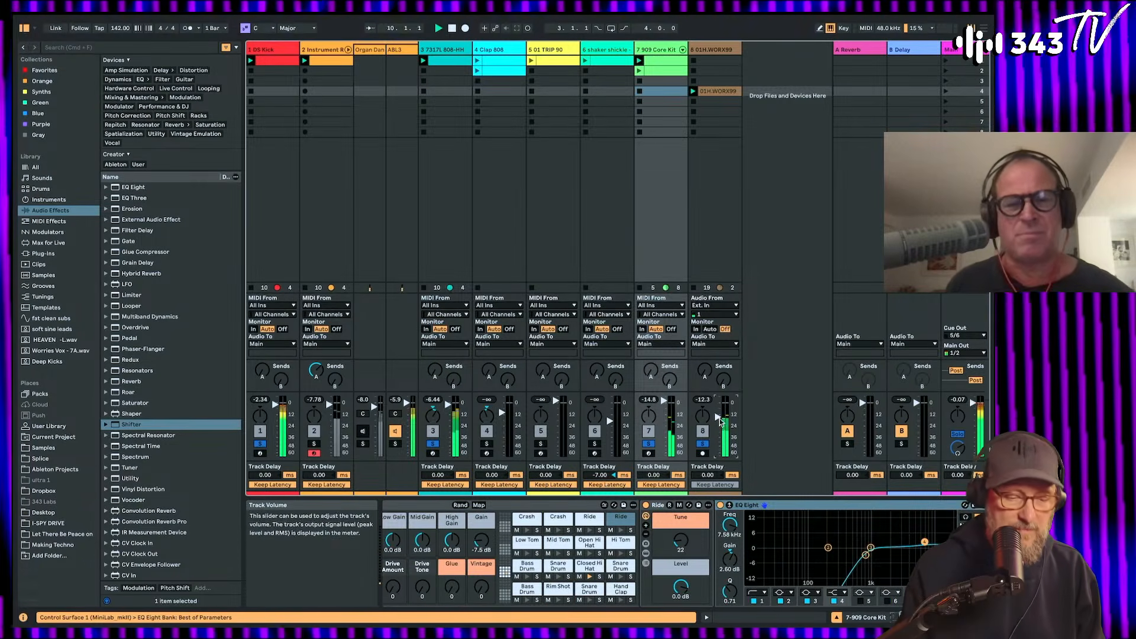
Step: Set Shifter's Fine shift on the 01H.WORX99 track to -48.8 Hz and solo the Instrument Rack track as well
{"action": "left_click", "coordinate": [716, 90]}
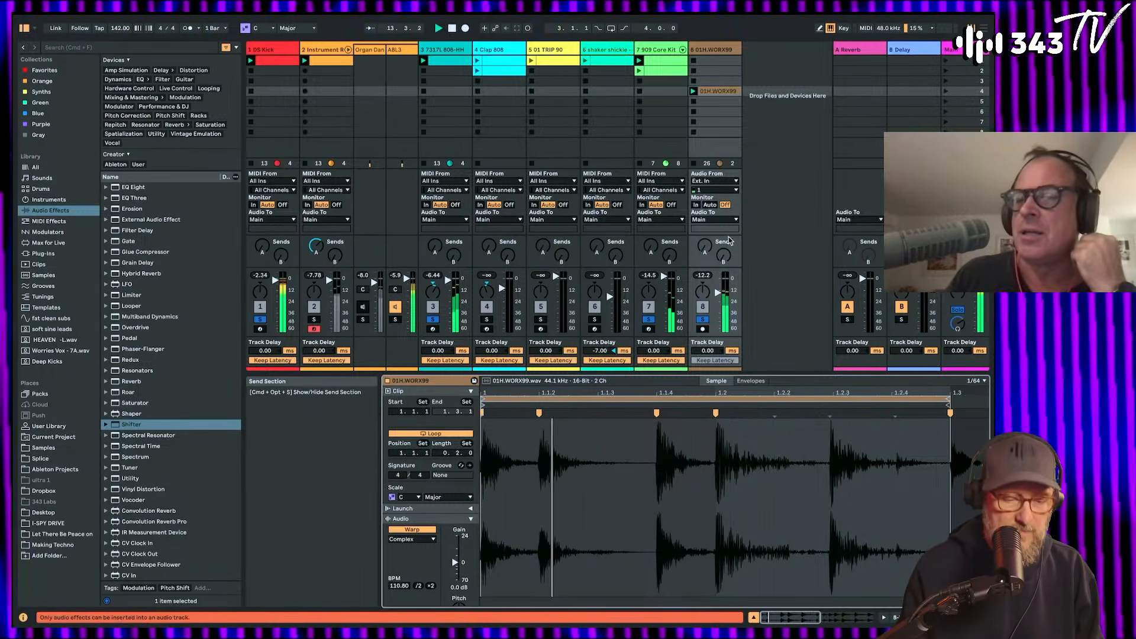
{"action": "left_click", "coordinate": [713, 92]}
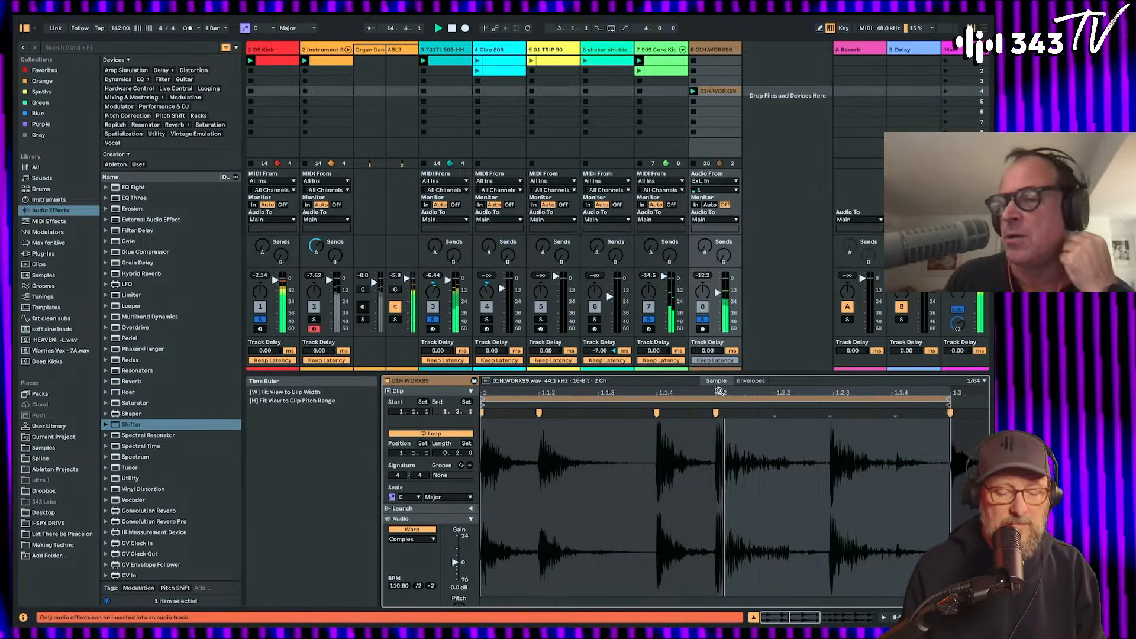
{"action": "left_click", "coordinate": [751, 381]}
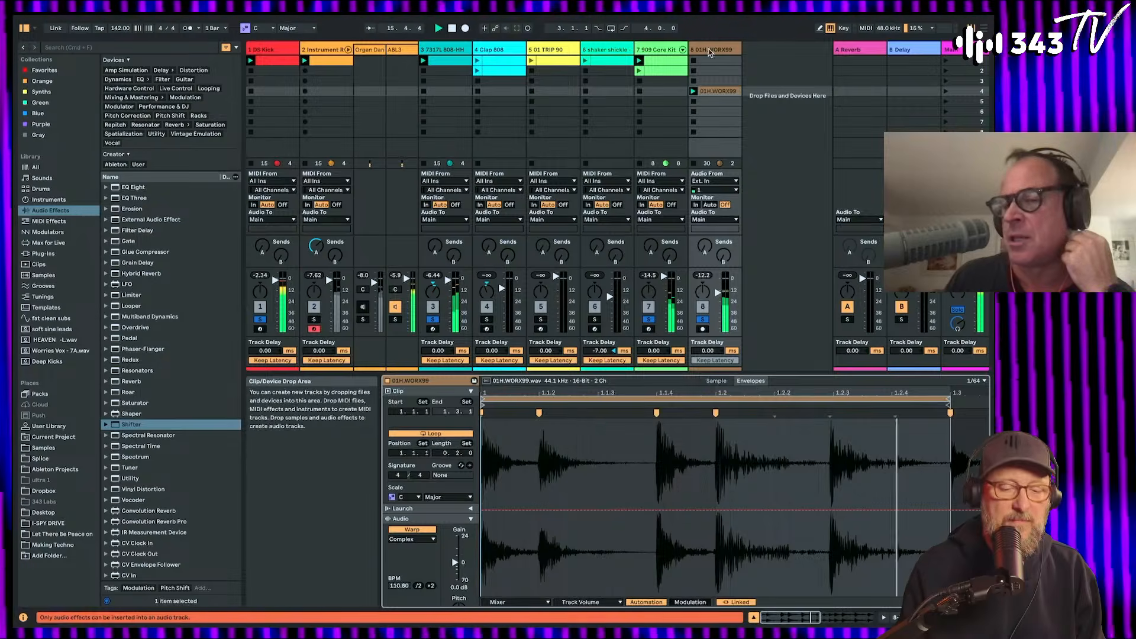
{"action": "key", "text": "shift+Tab"}
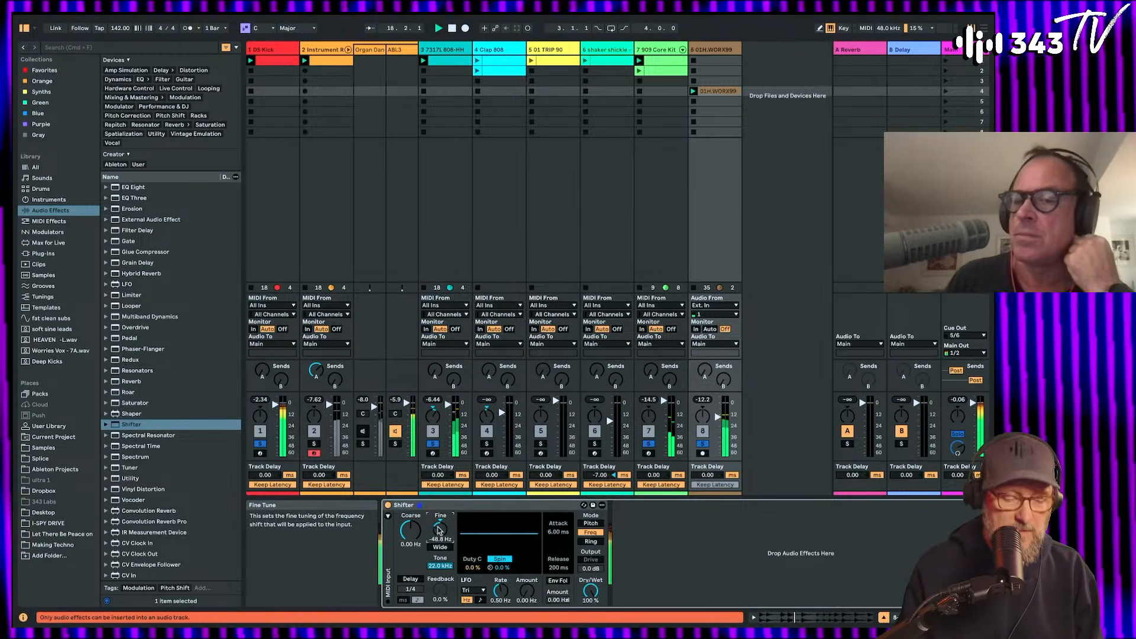
{"action": "left_click", "coordinate": [317, 445]}
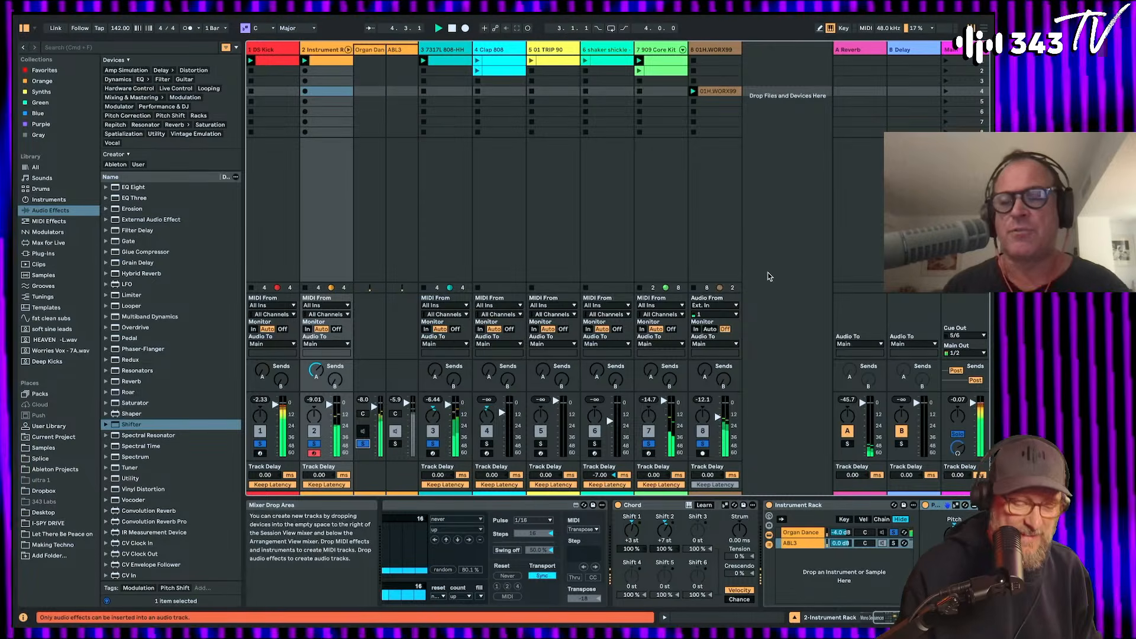
Step: Add a Compressor after Shifter on the 01H.WORX99 track
{"action": "double_click", "coordinate": [718, 90]}
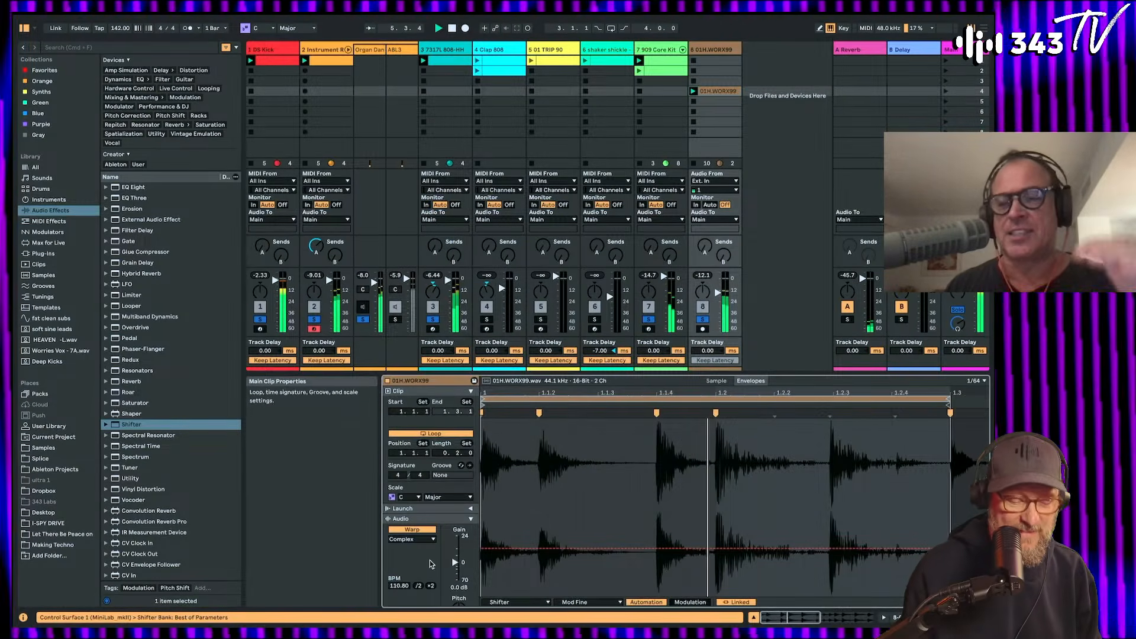
{"action": "left_click", "coordinate": [716, 51]}
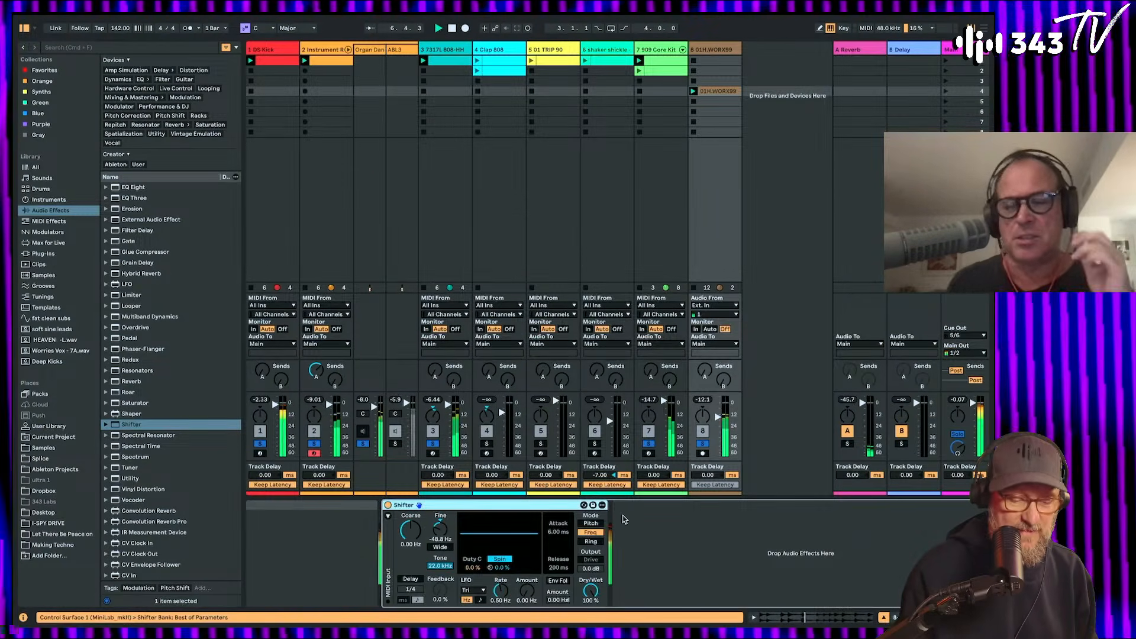
{"action": "scroll", "coordinate": [140, 228], "scroll_direction": "up", "scroll_amount": 5}
{"action": "double_click", "coordinate": [144, 254]}
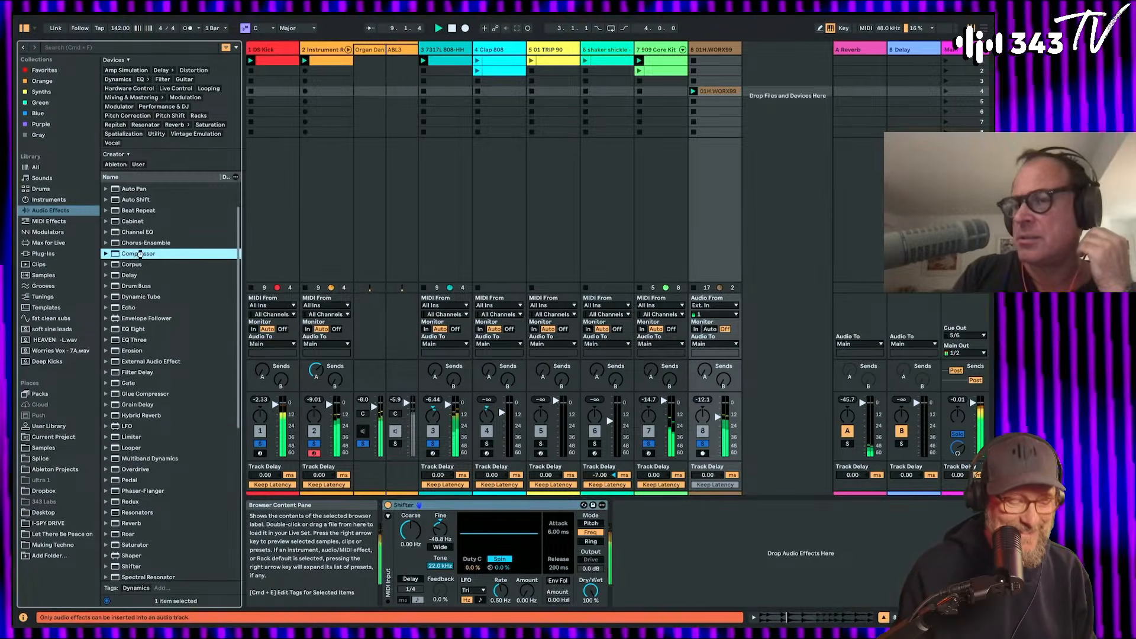
Step: Set the Compressor's threshold to -20.0 dB and its attack to 7.89 ms
{"action": "left_click_drag", "start_coordinate": [719, 515], "coordinate": [721, 516]}
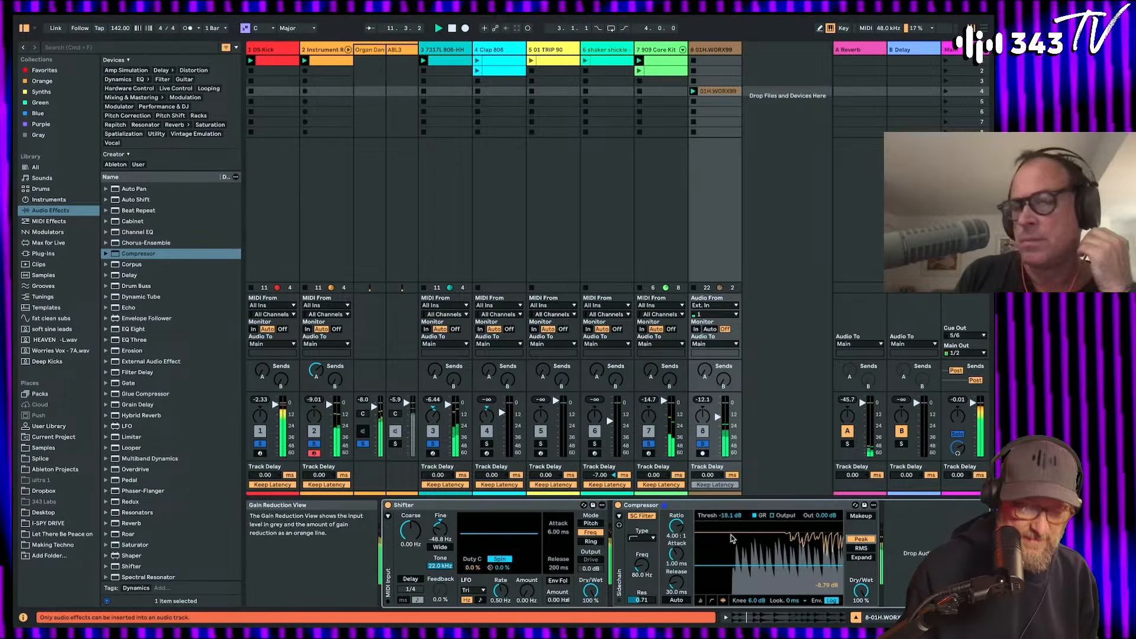
{"action": "left_click_drag", "start_coordinate": [681, 557], "coordinate": [680, 558]}
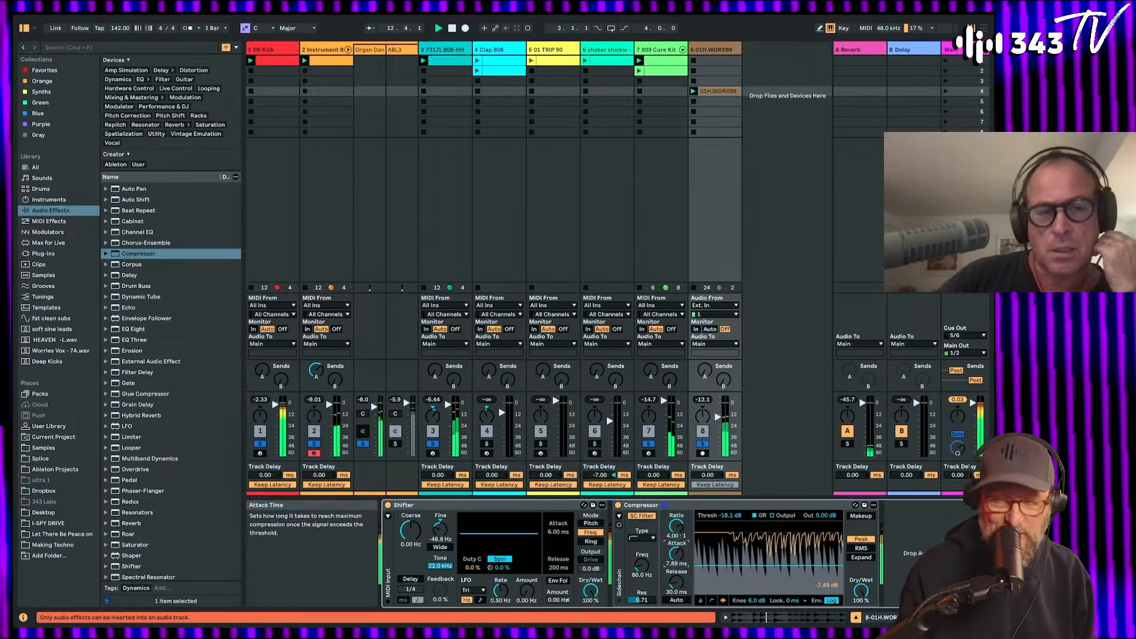
{"action": "left_click_drag", "start_coordinate": [734, 516], "coordinate": [736, 519]}
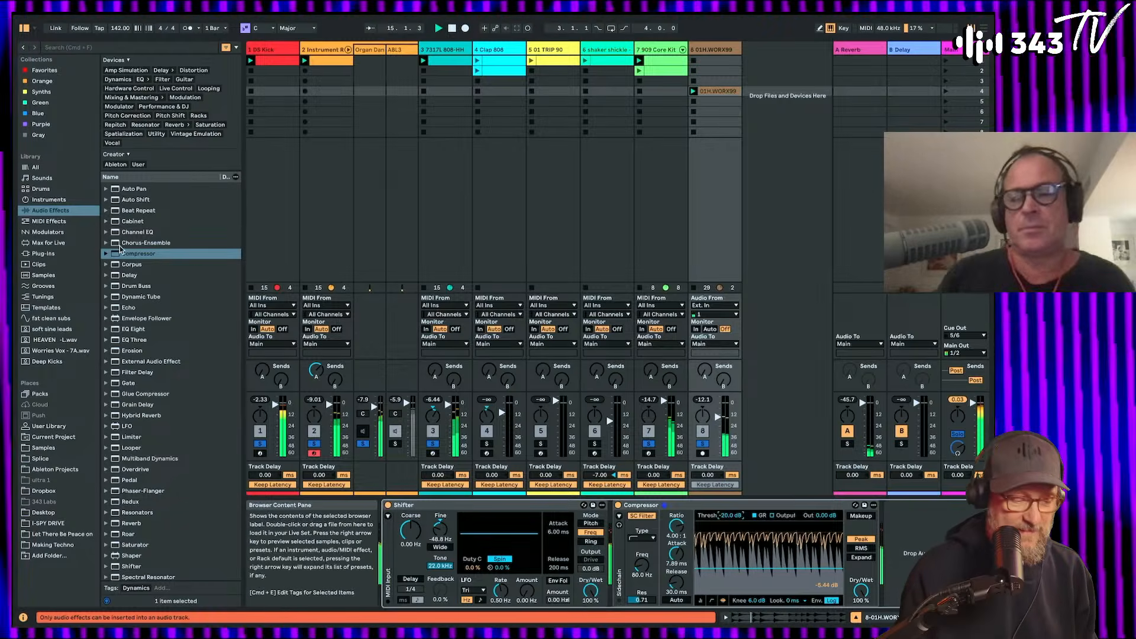
Step: Draw dips in the 01H.WORX99 clip's Gain envelope at the clip start and at beat 1.2
{"action": "double_click", "coordinate": [717, 91]}
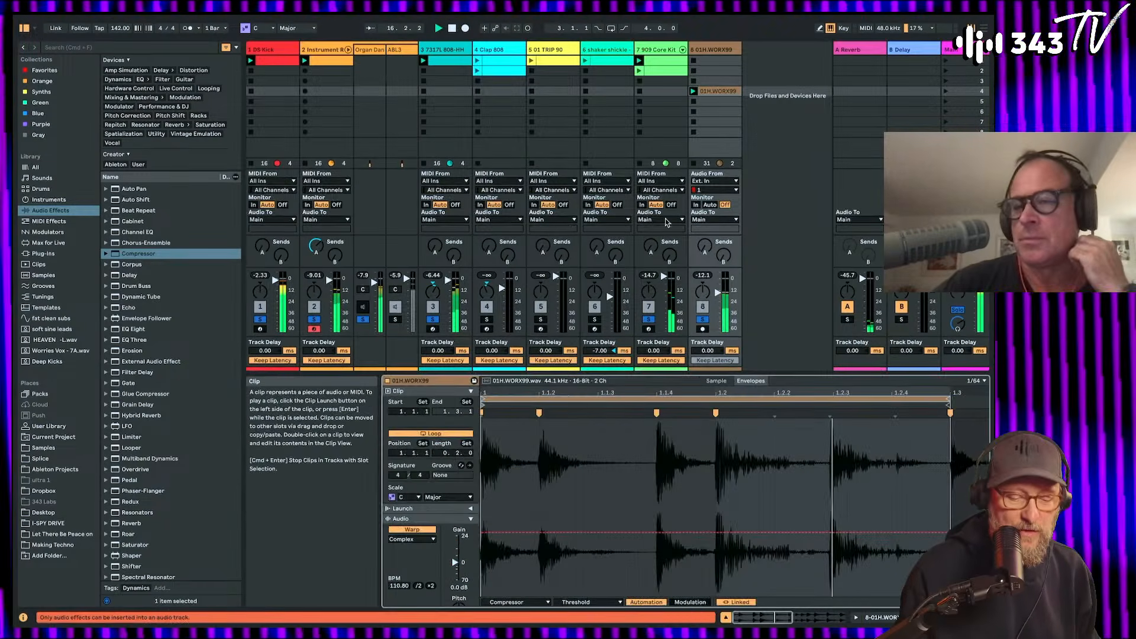
{"action": "left_click", "coordinate": [516, 602]}
{"action": "left_click", "coordinate": [521, 558]}
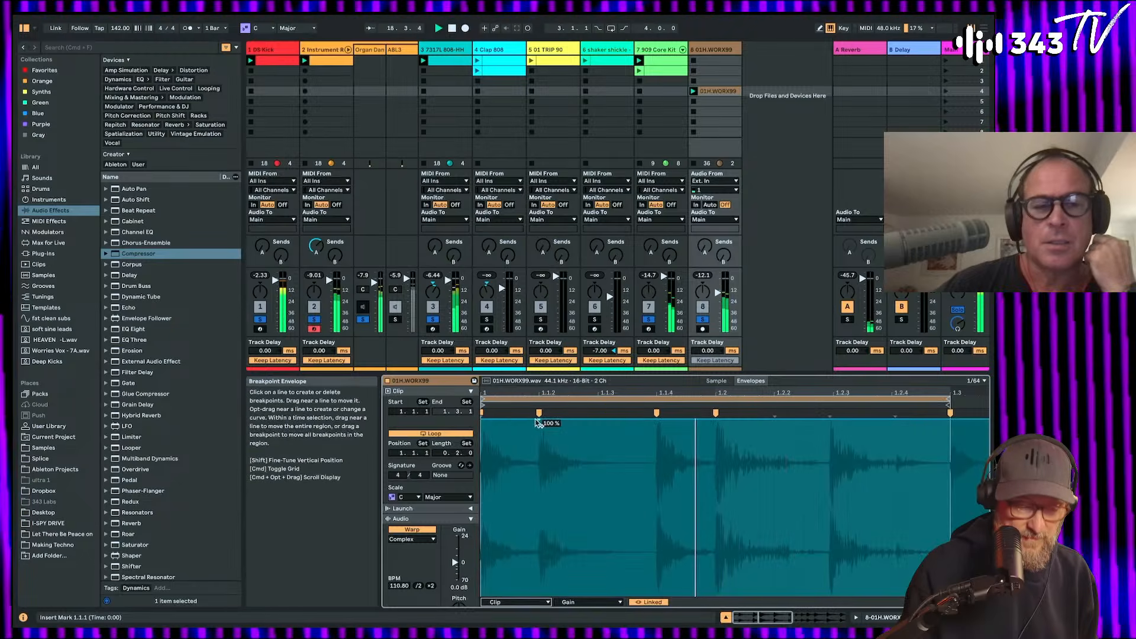
{"action": "left_click_drag", "start_coordinate": [531, 422], "coordinate": [511, 593]}
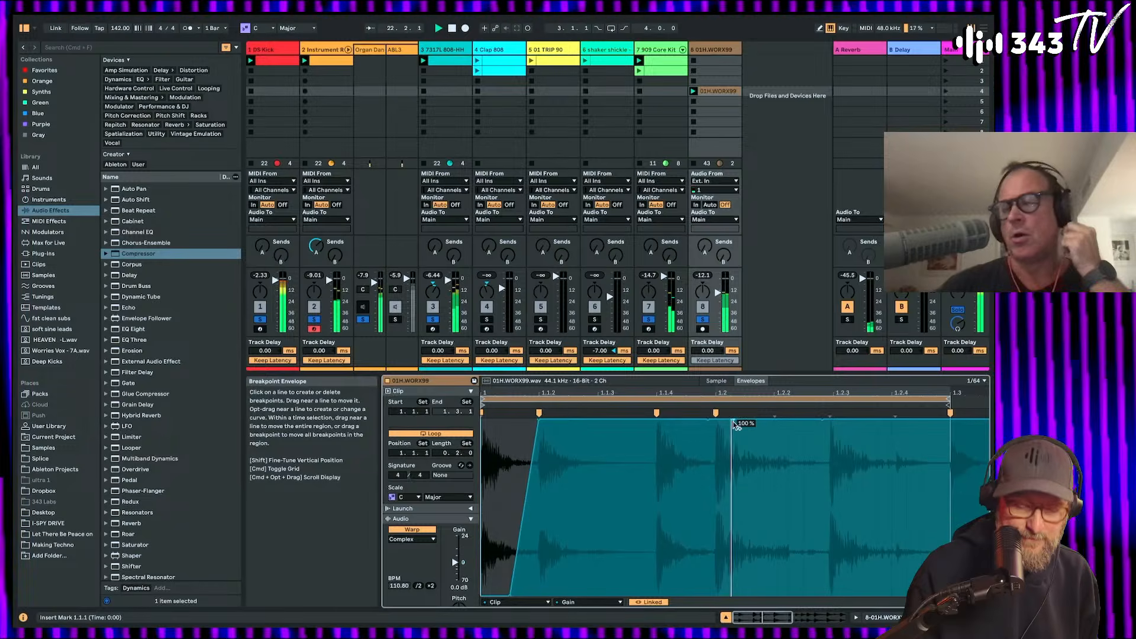
{"action": "left_click_drag", "start_coordinate": [734, 424], "coordinate": [717, 592]}
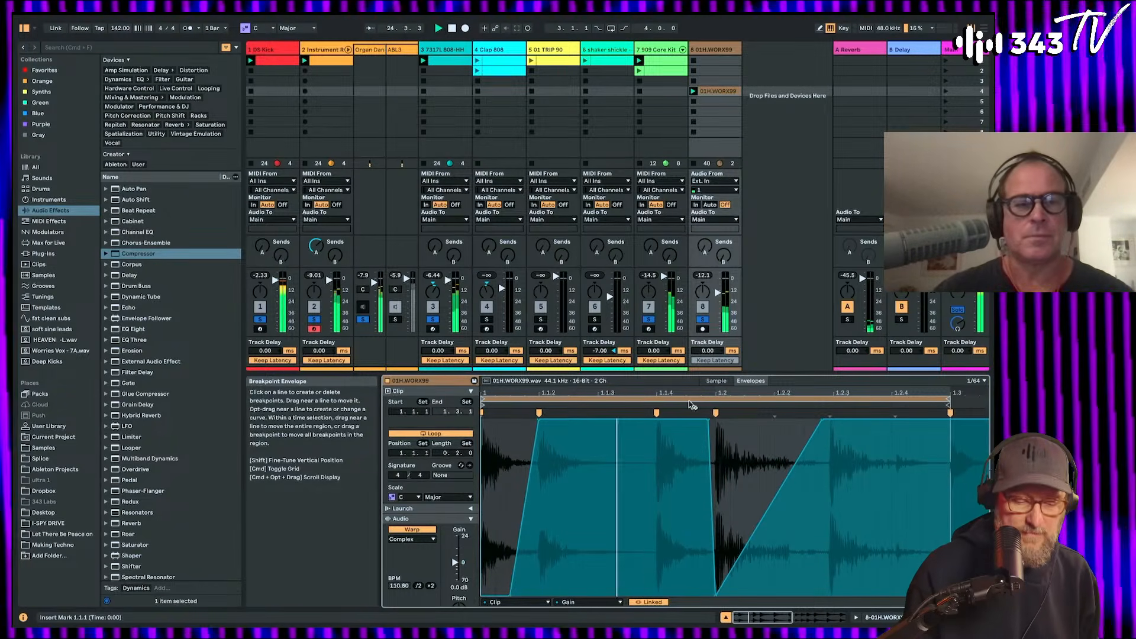
Step: Solo only the 01H.WORX99 track and refine its clip Gain envelope with bent rises after both dips and a fade-down towards 1.3
{"action": "left_click", "coordinate": [702, 320]}
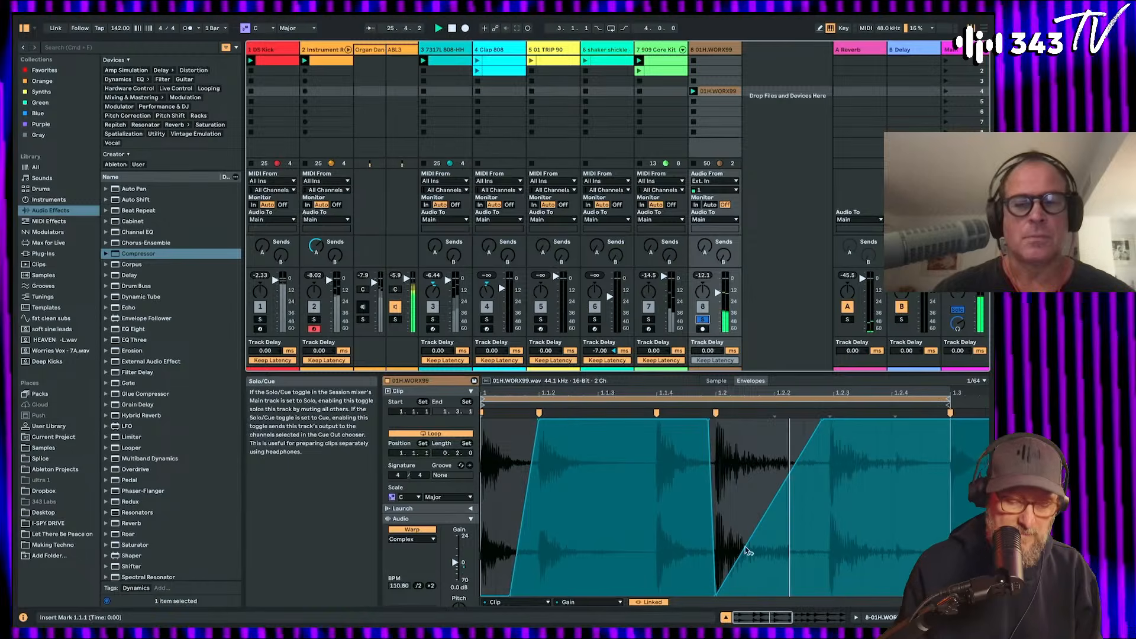
{"action": "left_click_drag", "start_coordinate": [773, 503], "coordinate": [789, 523]}
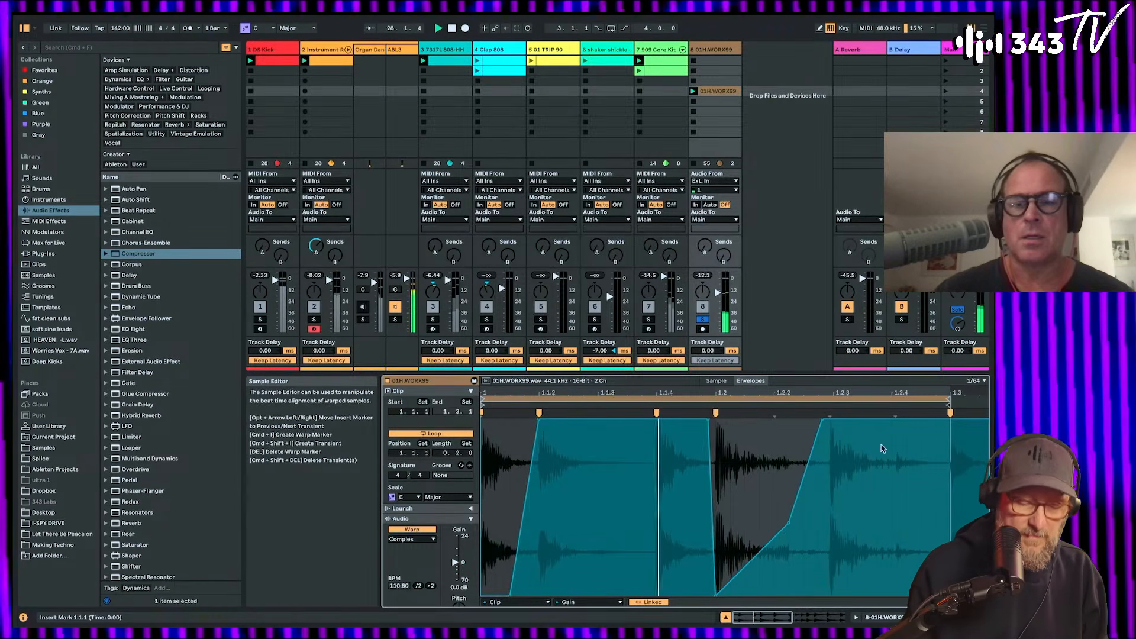
{"action": "left_click_drag", "start_coordinate": [926, 419], "coordinate": [951, 595]}
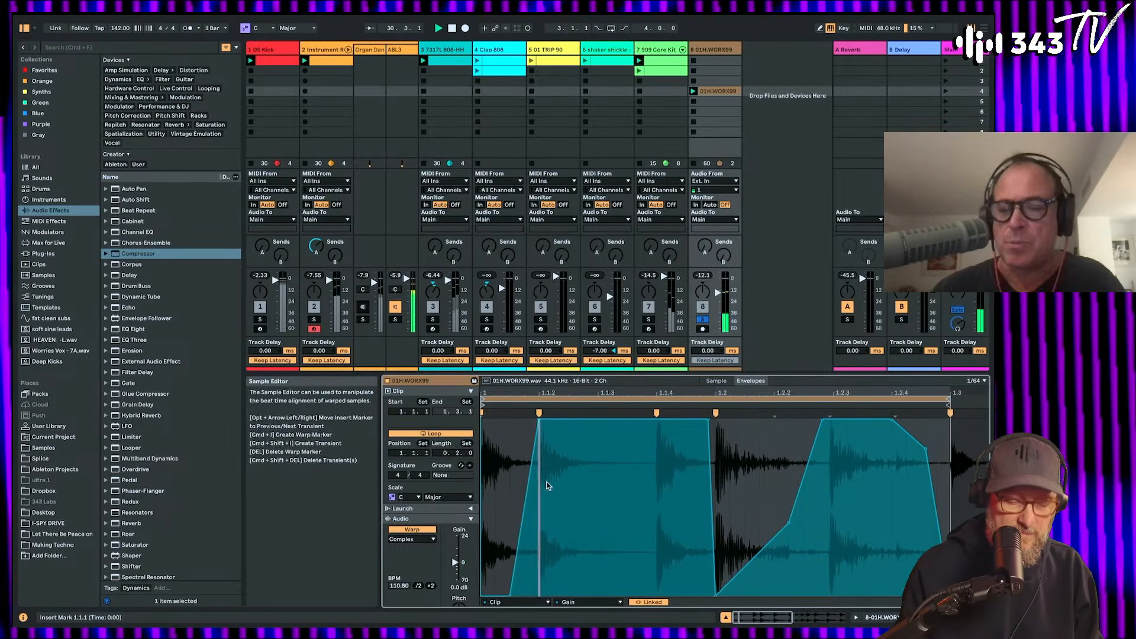
{"action": "left_click_drag", "start_coordinate": [526, 499], "coordinate": [527, 544]}
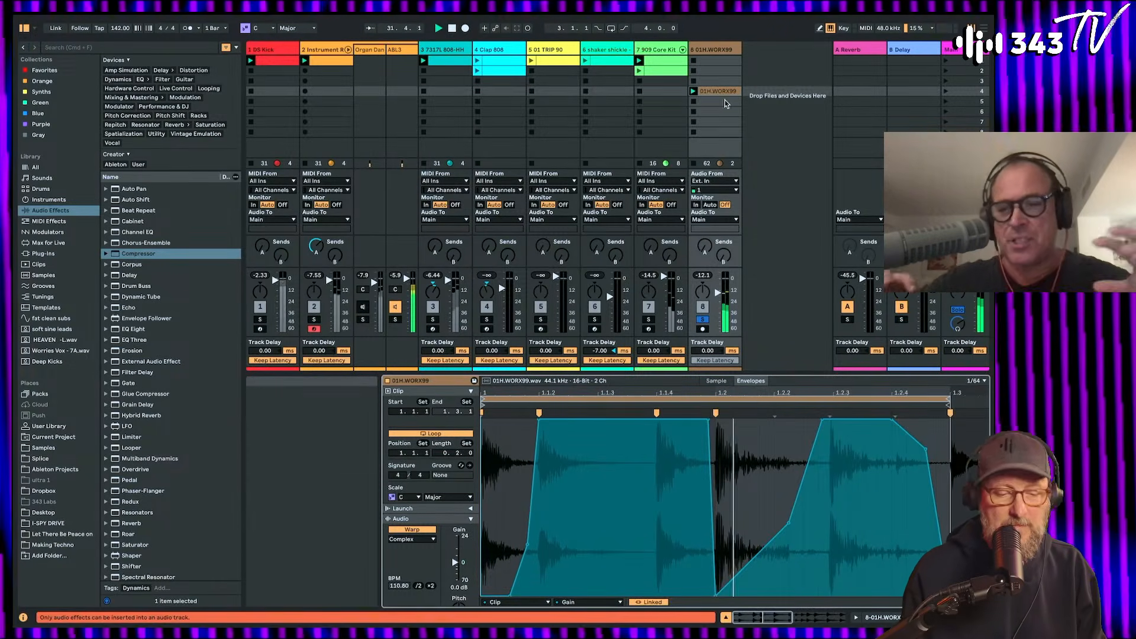
Step: Set the Compressor on the 01H.WORX99 track to a 6.63:1 ratio, 11.4 ms attack and 13.6 ms release
{"action": "left_click", "coordinate": [710, 51]}
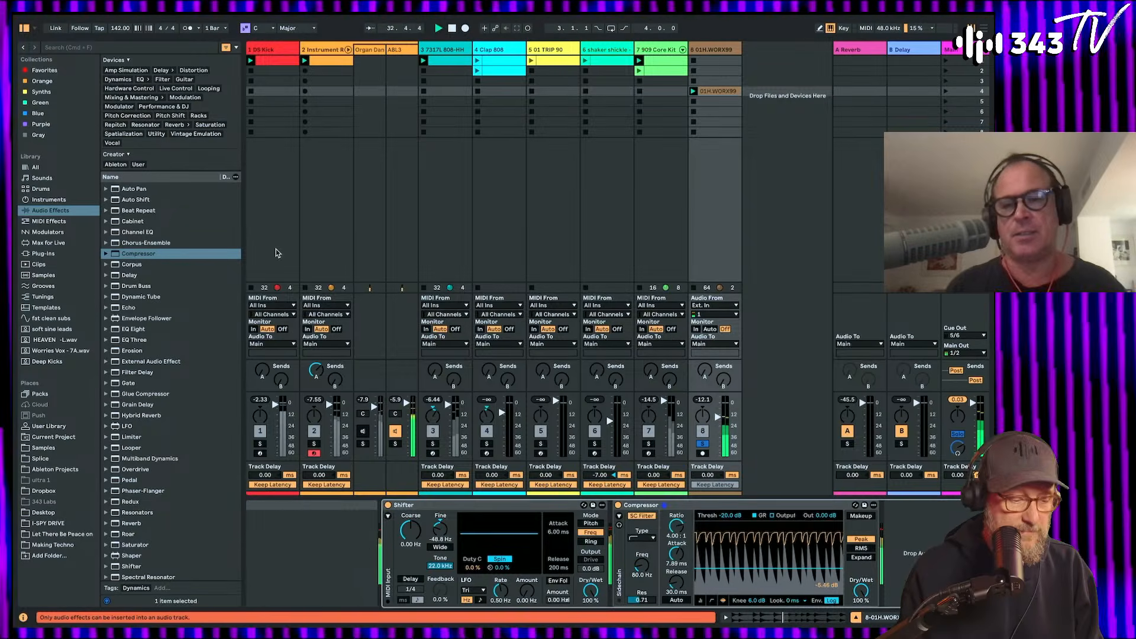
{"action": "left_click", "coordinate": [711, 60]}
{"action": "left_click", "coordinate": [711, 46]}
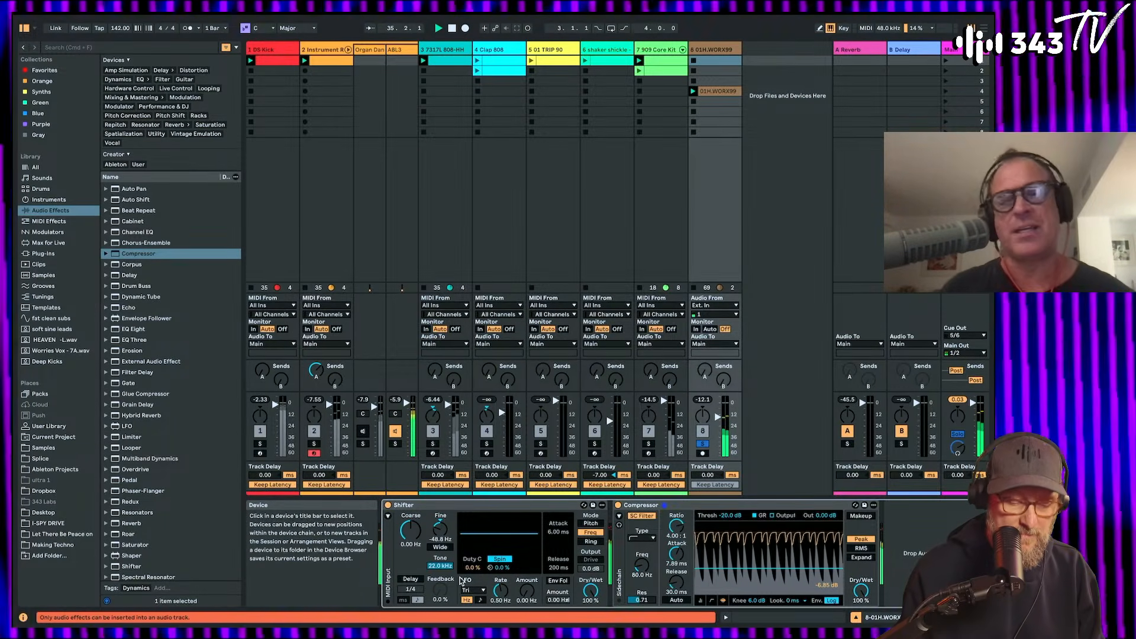
{"action": "left_click_drag", "start_coordinate": [676, 526], "coordinate": [676, 516]}
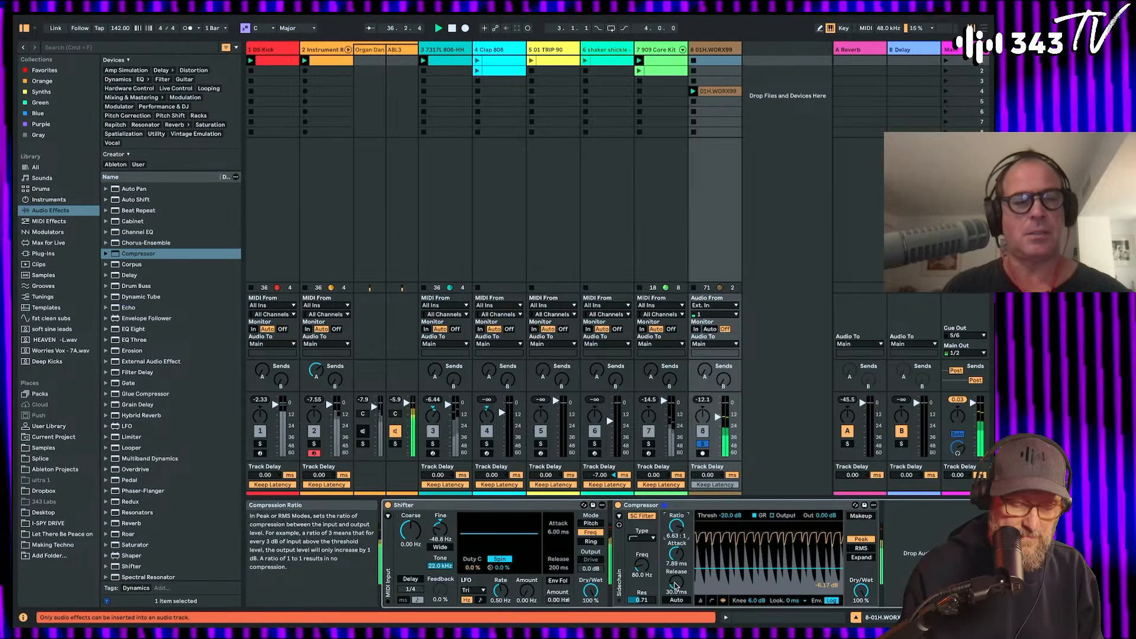
{"action": "left_click_drag", "start_coordinate": [677, 581], "coordinate": [677, 552]}
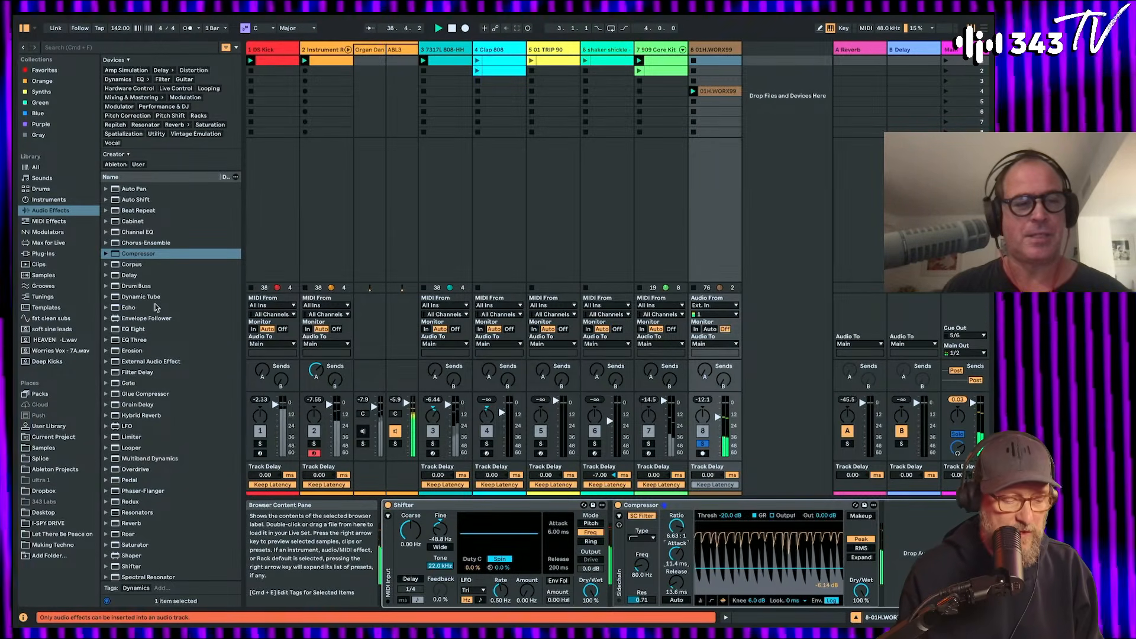
Step: Insert a Saturator between Shifter and the Compressor on the 01H.WORX99 track
{"action": "scroll", "coordinate": [157, 307], "scroll_direction": "up", "scroll_amount": 3}
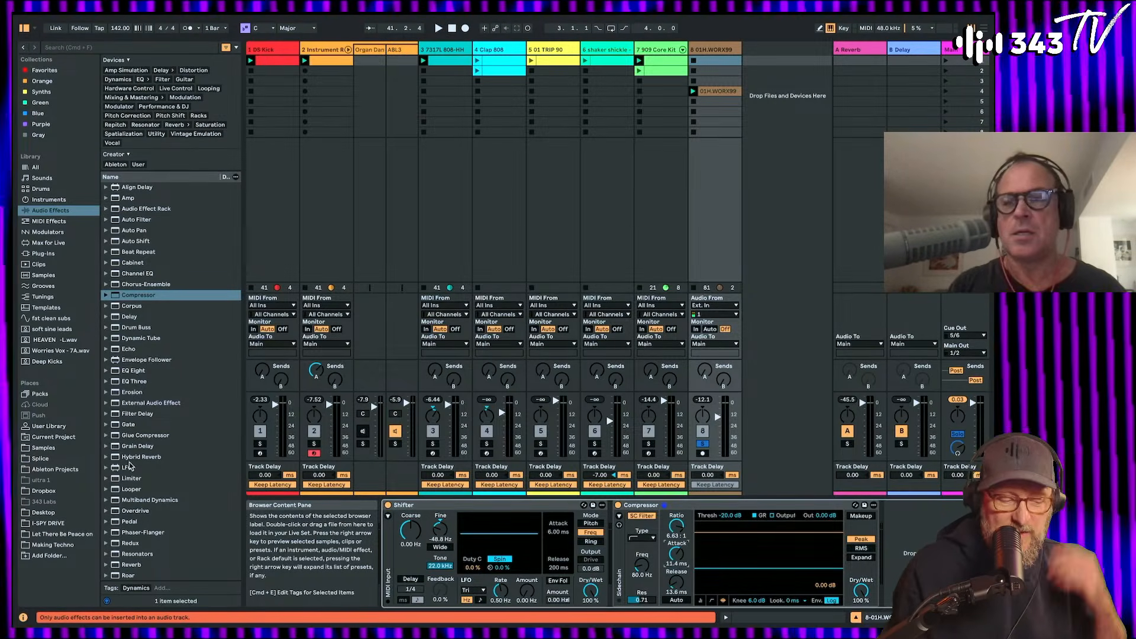
{"action": "scroll", "coordinate": [153, 489], "scroll_direction": "down", "scroll_amount": 3}
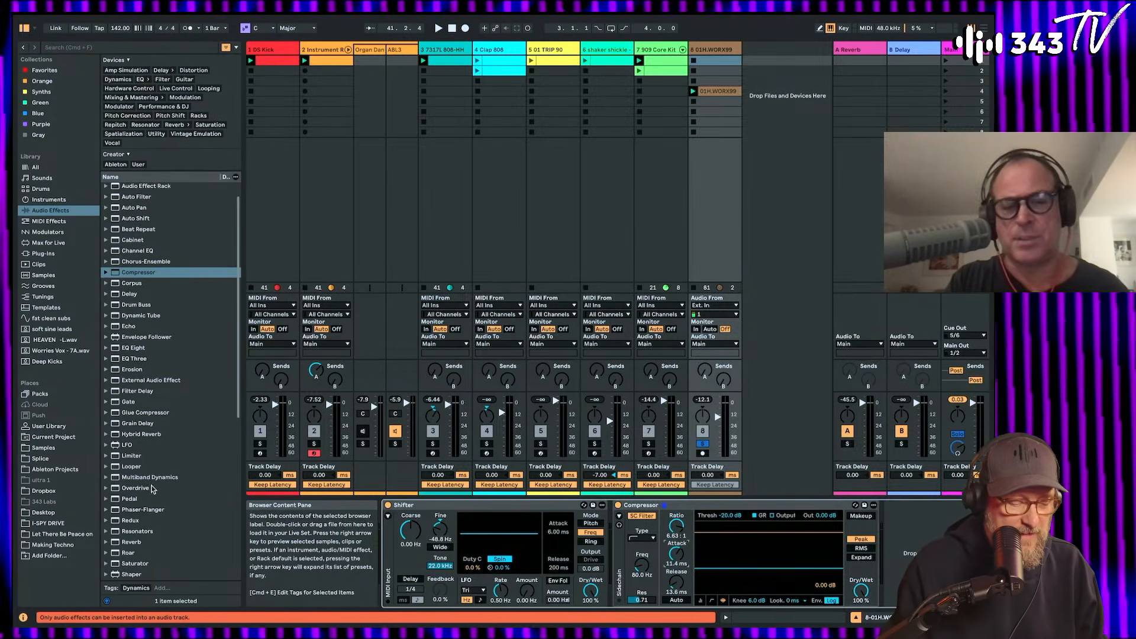
{"action": "left_click", "coordinate": [136, 535]}
{"action": "left_click_drag", "start_coordinate": [620, 623], "coordinate": [650, 537]}
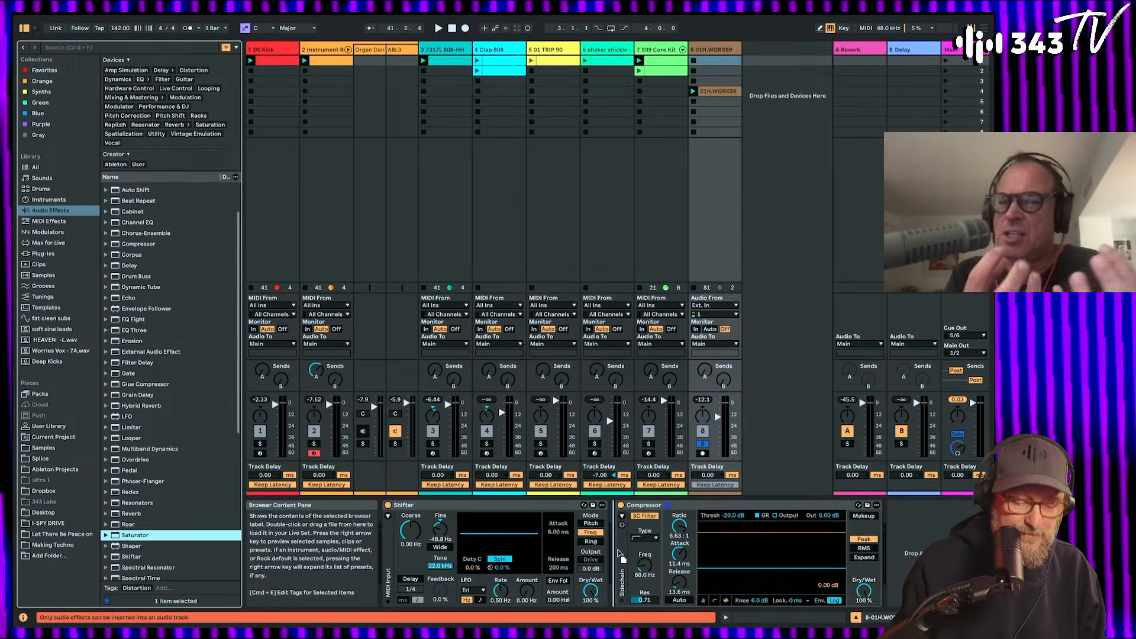
Step: During playback, set the Saturator's Drive to 20 dB and Output to -13 dB, and solo the Instrument Rack track as well
{"action": "key", "text": "space"}
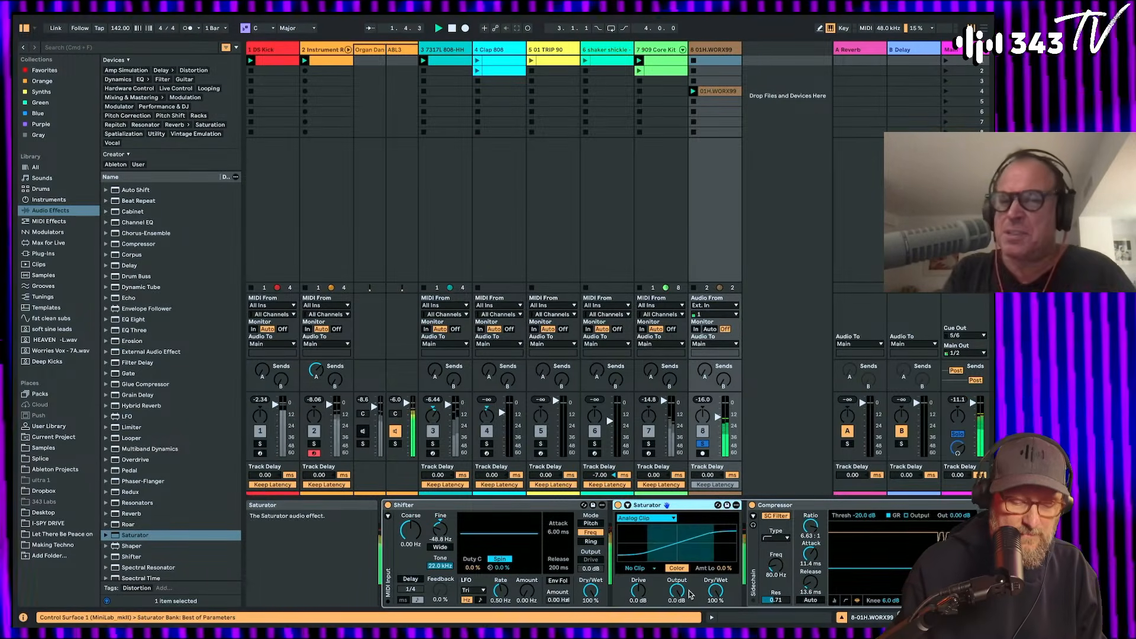
{"action": "mouse_move", "coordinate": [677, 592]}
{"action": "left_mouse_down"}
{"action": "mouse_move", "coordinate": [677, 612]}
{"action": "mouse_move", "coordinate": [643, 565]}
{"action": "mouse_move", "coordinate": [678, 597]}
{"action": "mouse_move", "coordinate": [639, 586]}
{"action": "mouse_move", "coordinate": [687, 605]}
{"action": "left_mouse_up"}
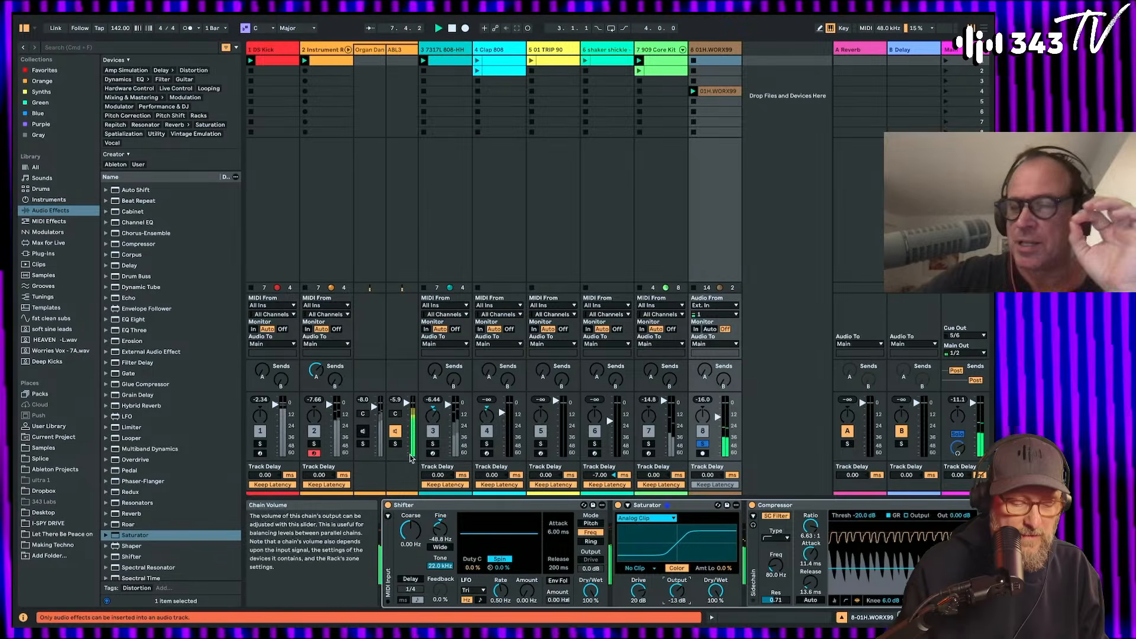
{"action": "left_click", "coordinate": [314, 445]}
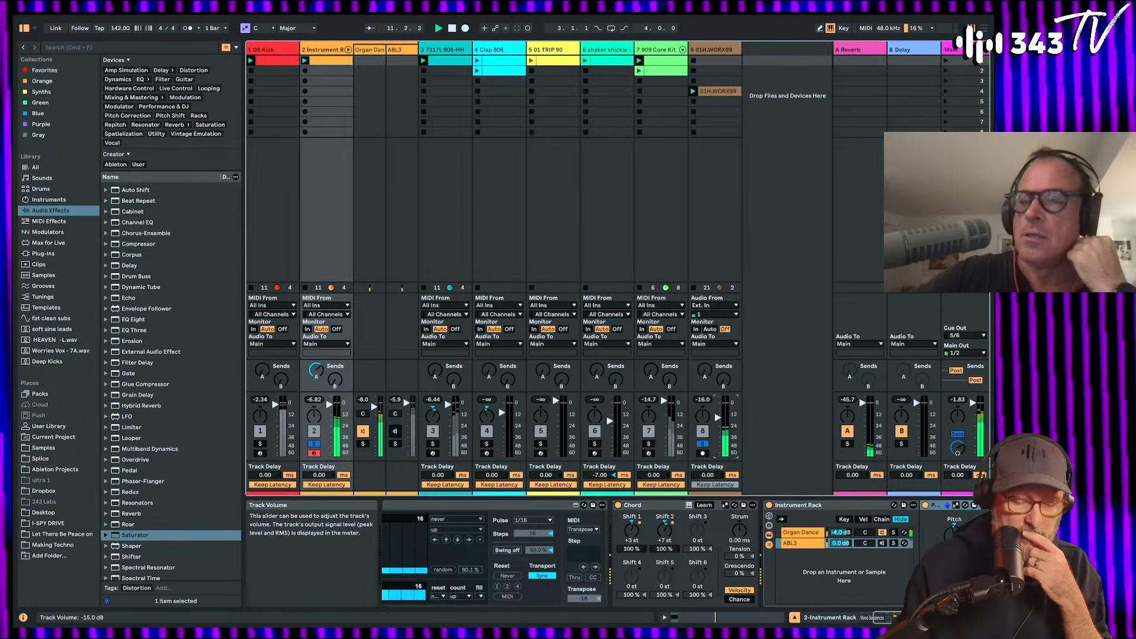
Step: Insert an EQ Eight between the Saturator and the Compressor on the 01H.WORX99 track
{"action": "left_click", "coordinate": [720, 425]}
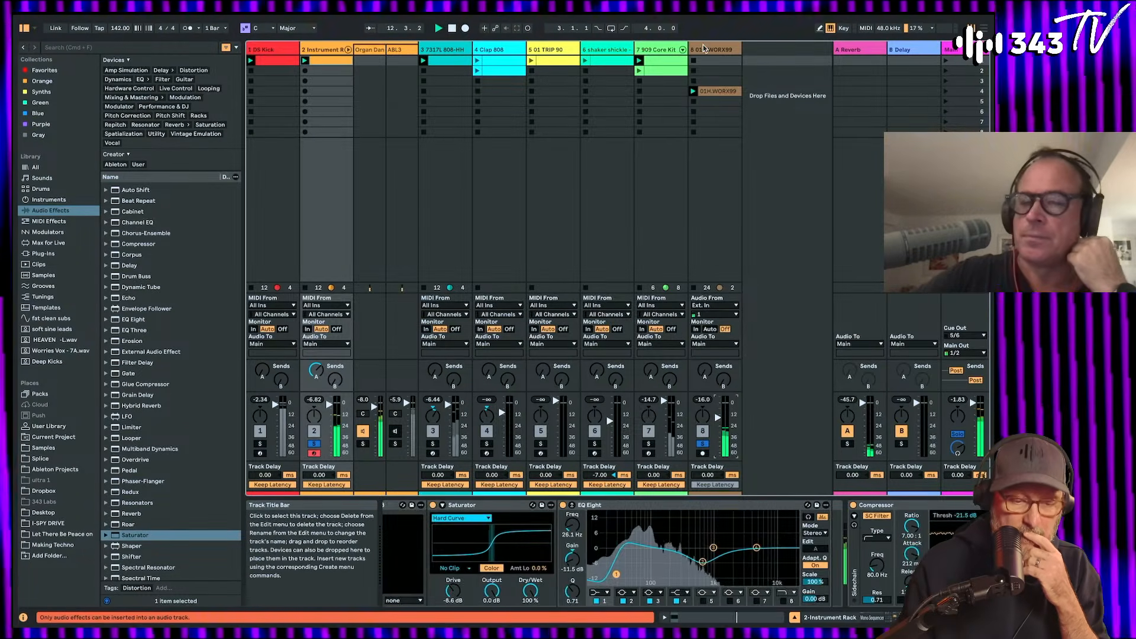
{"action": "left_click", "coordinate": [570, 549]}
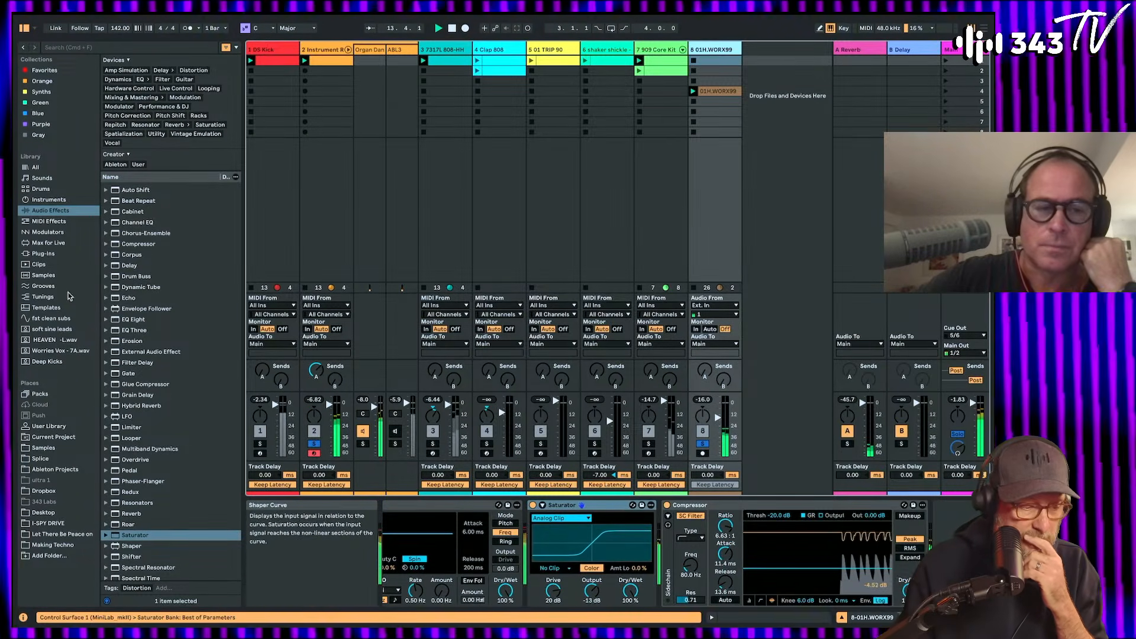
{"action": "left_click_drag", "start_coordinate": [124, 321], "coordinate": [734, 534]}
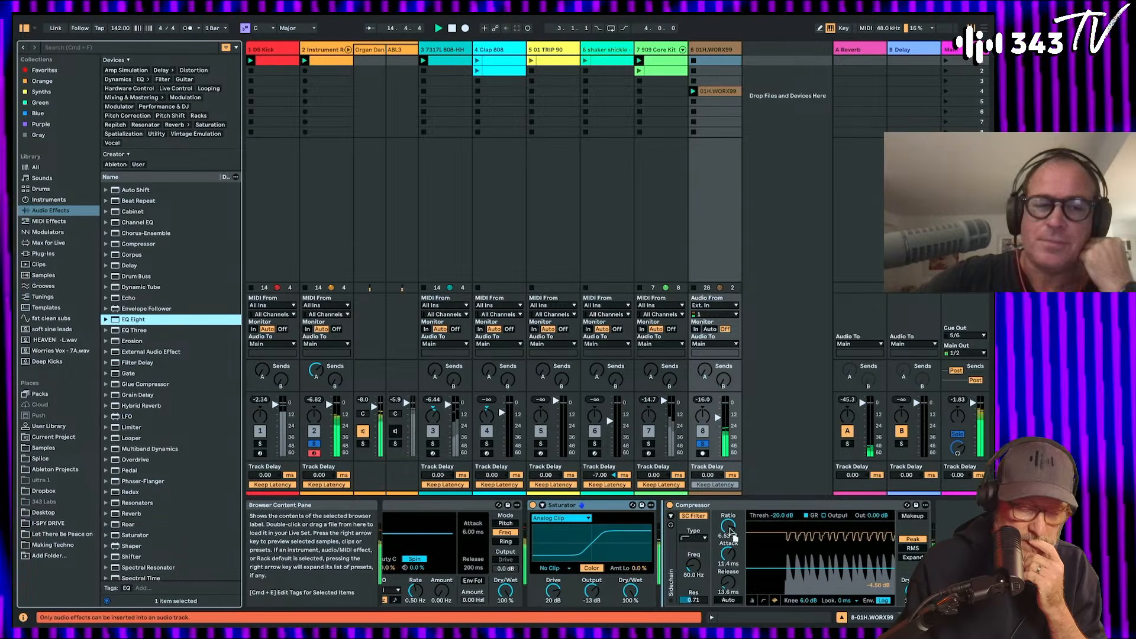
Step: Set the EQ Eight on 01H.WORX99 to a low cut with a 2.60 dB lift at 4.64 kHz, and adjust the track's panning
{"action": "left_click_drag", "start_coordinate": [664, 531], "coordinate": [664, 531]}
{"action": "left_click", "coordinate": [700, 593]}
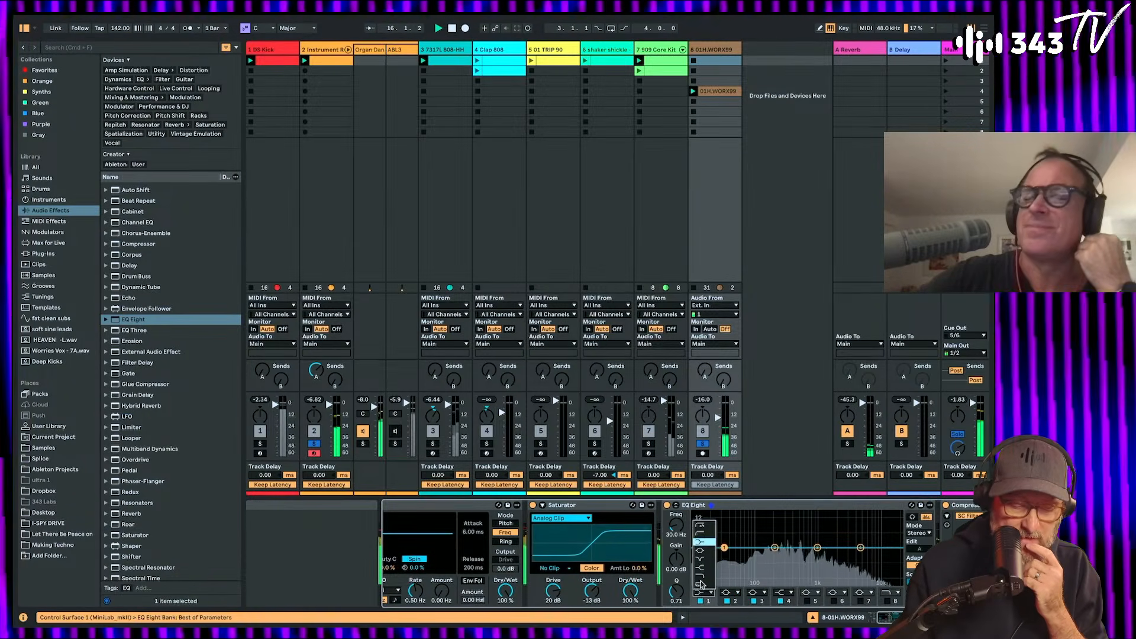
{"action": "left_click", "coordinate": [707, 537]}
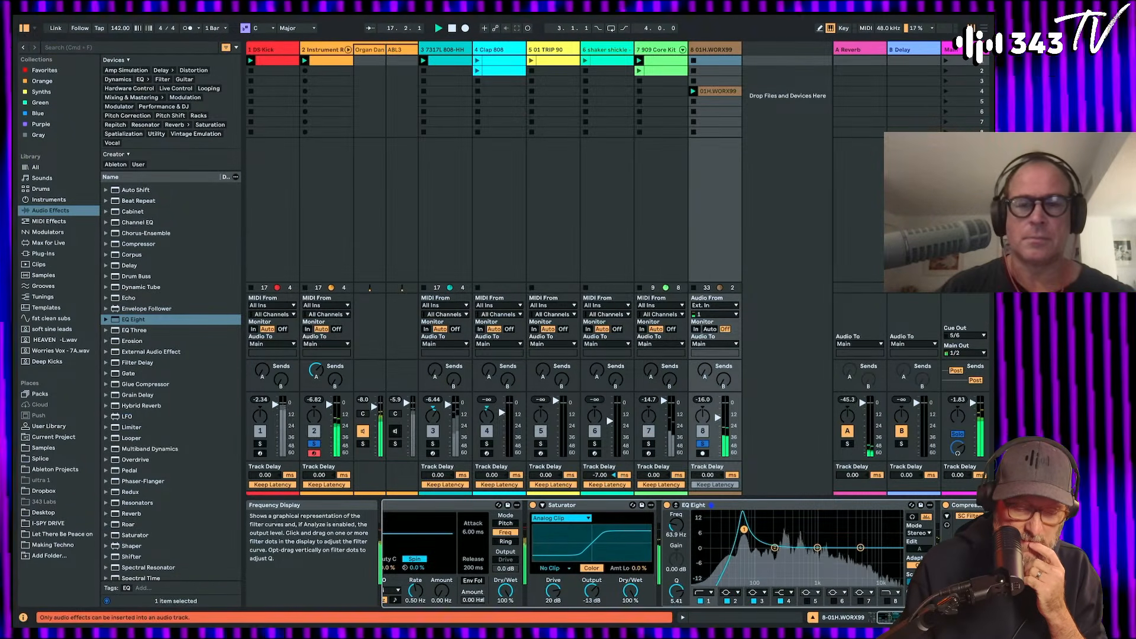
{"action": "left_click_drag", "start_coordinate": [775, 536], "coordinate": [801, 565]}
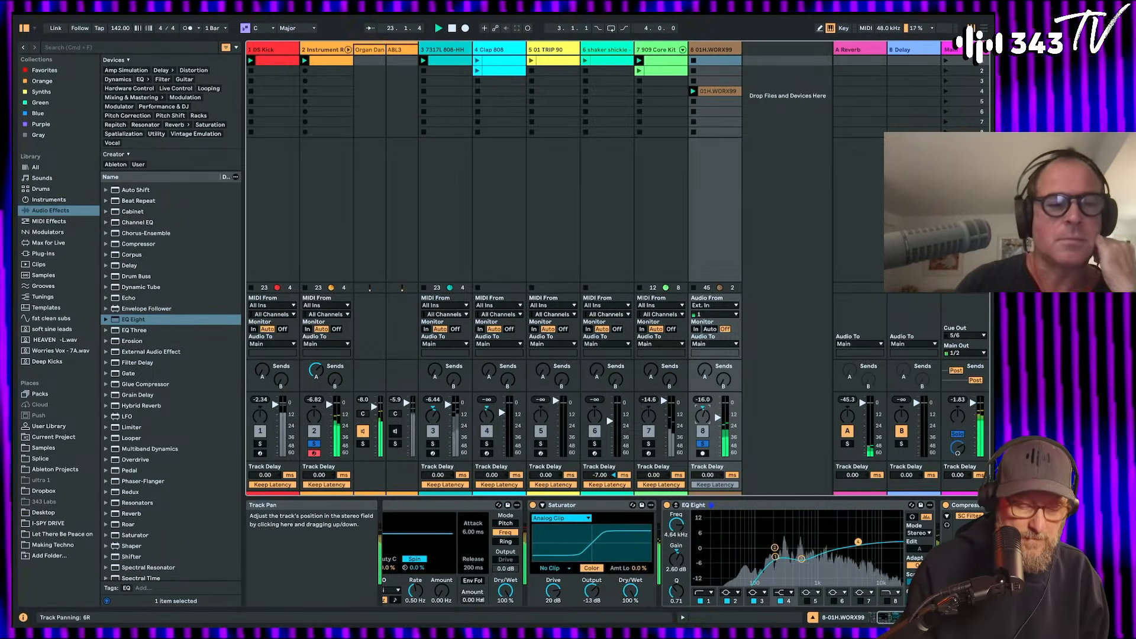
{"action": "left_click_drag", "start_coordinate": [703, 416], "coordinate": [703, 412]}
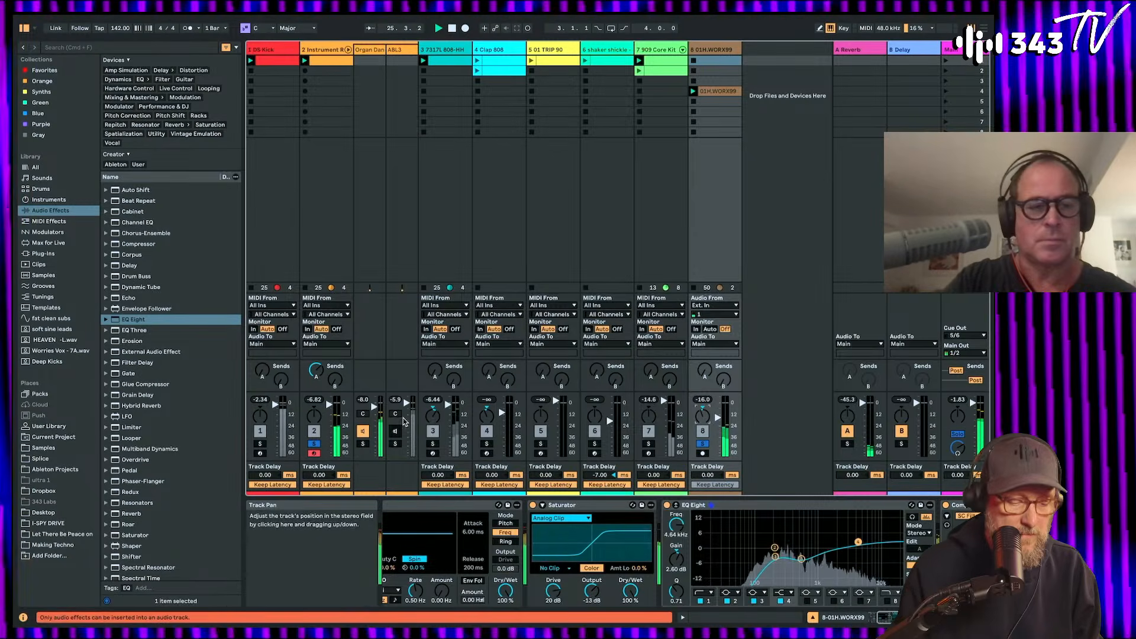
Step: Unmute the ABL3 chain of the Instrument Rack and turn off soloing so the full mix plays
{"action": "left_click", "coordinate": [395, 431]}
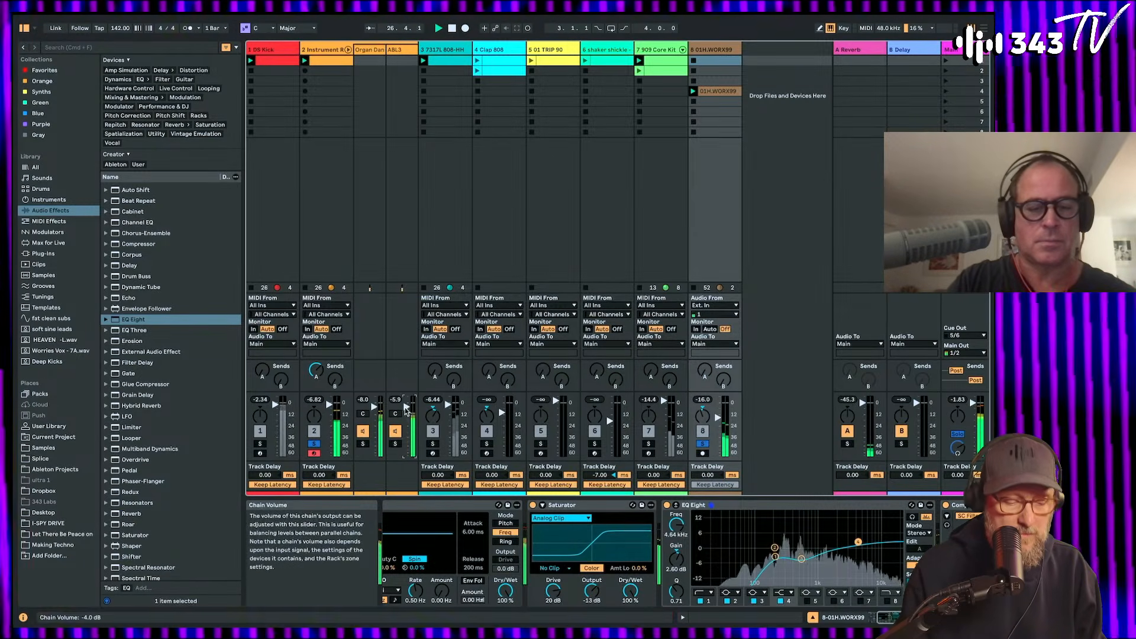
{"action": "left_click", "coordinate": [314, 445]}
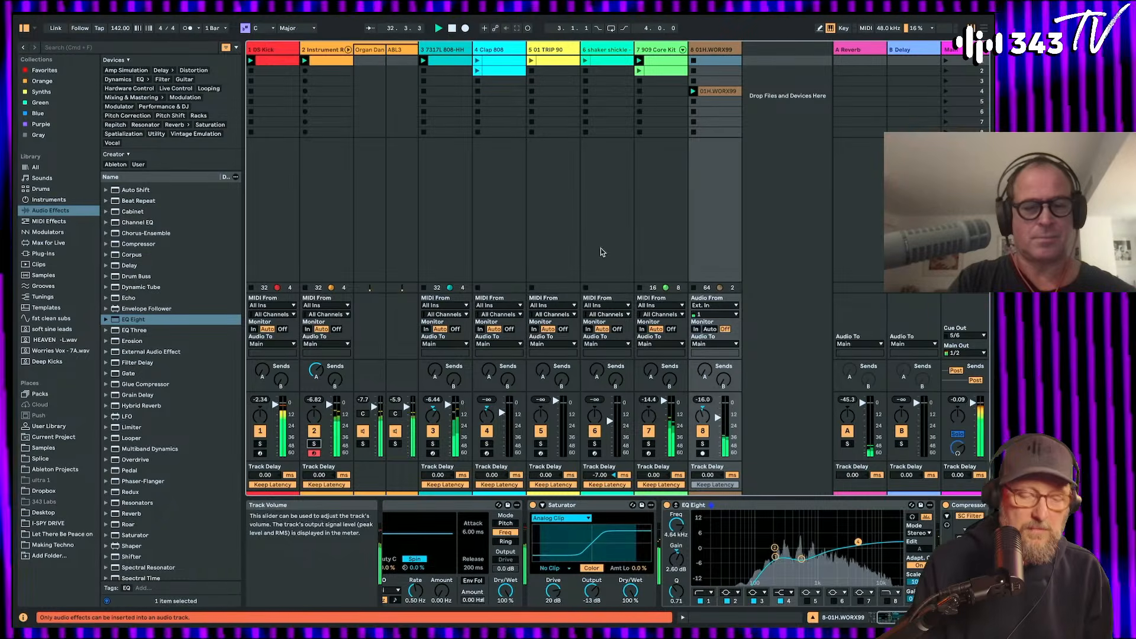
{"action": "double_click", "coordinate": [658, 50]}
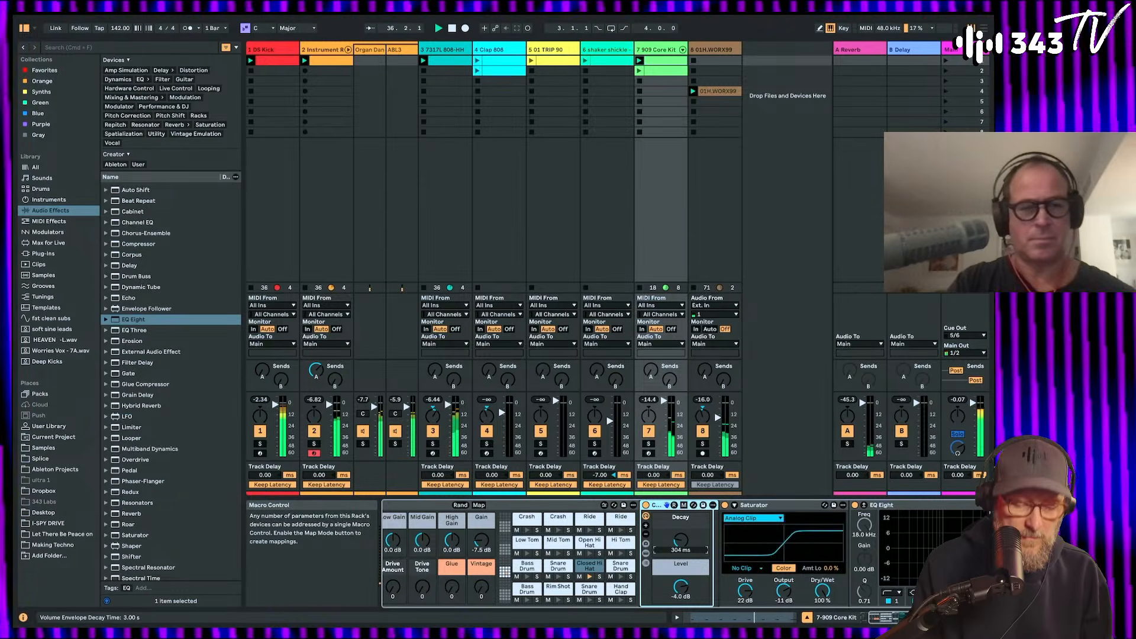
{"action": "scroll", "coordinate": [685, 551], "scroll_direction": "right", "scroll_amount": 5}
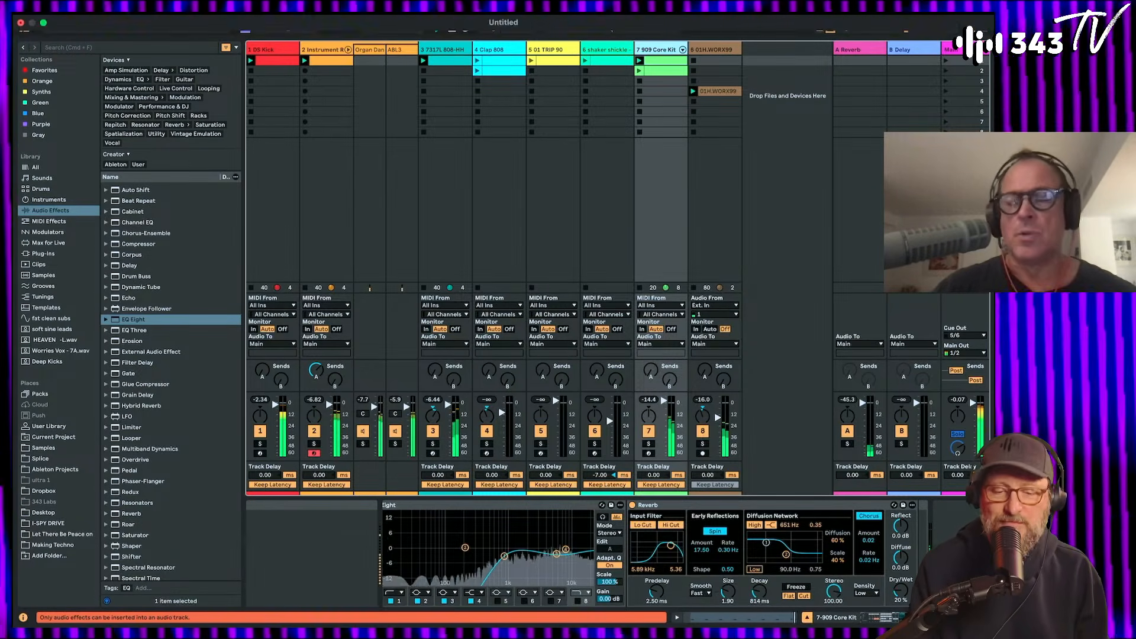
{"action": "left_click", "coordinate": [682, 50]}
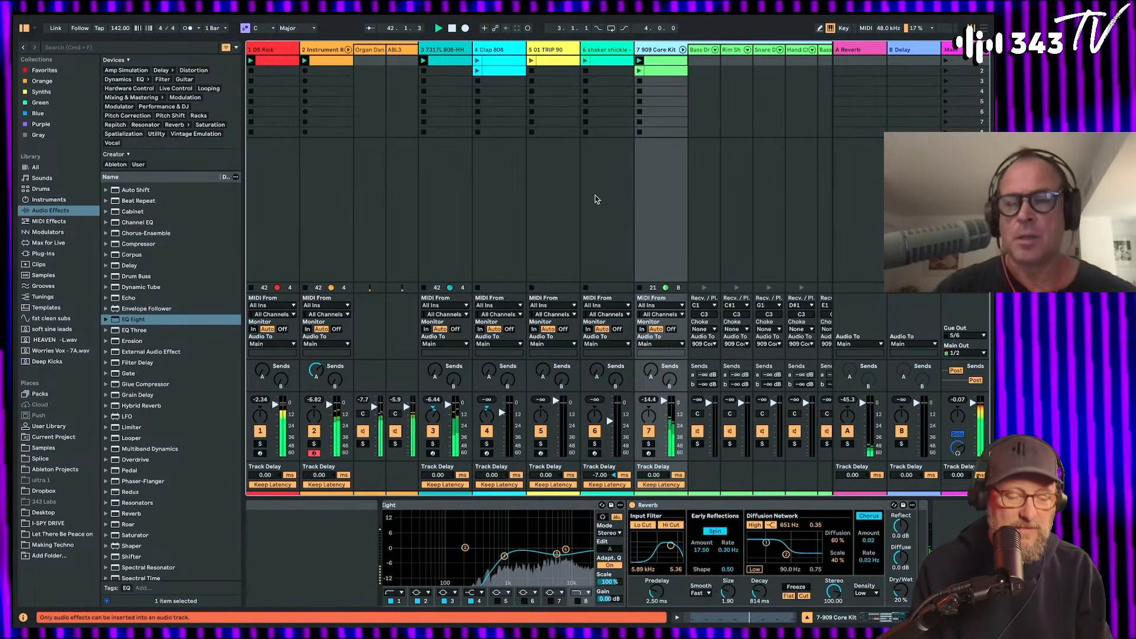
{"action": "scroll", "coordinate": [596, 198], "scroll_direction": "right", "scroll_amount": 1}
{"action": "left_click", "coordinate": [320, 62]}
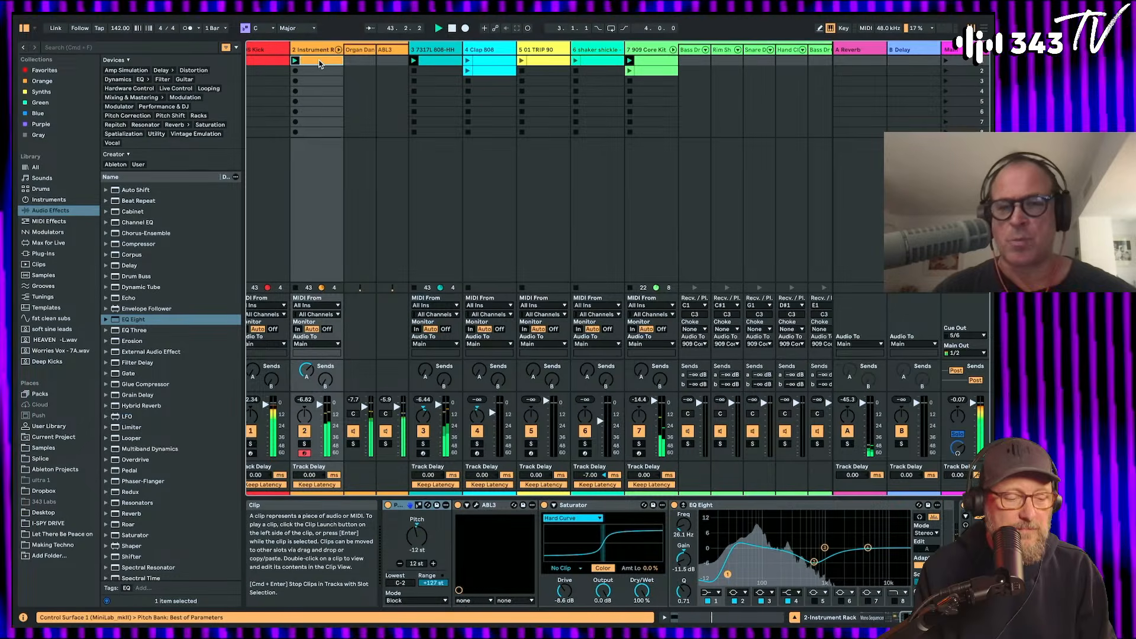
{"action": "scroll", "coordinate": [723, 210], "scroll_direction": "right", "scroll_amount": 10}
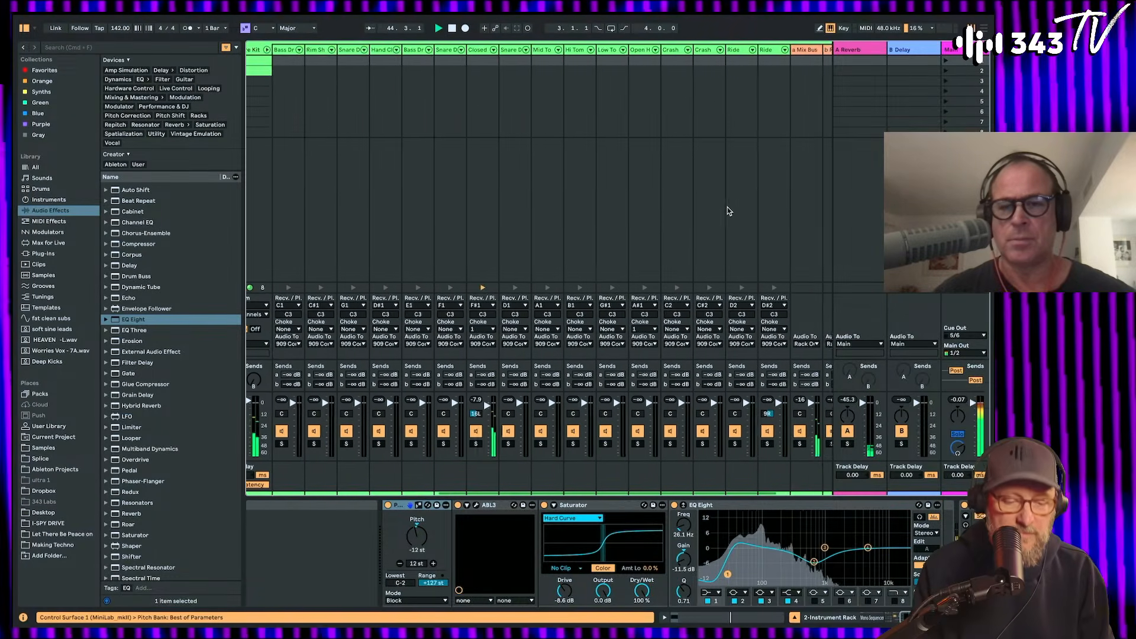
Step: Compare the 01H.WORX99 track soloed and in the mix, raising its volume and leaving it soloed
{"action": "left_click", "coordinate": [753, 446]}
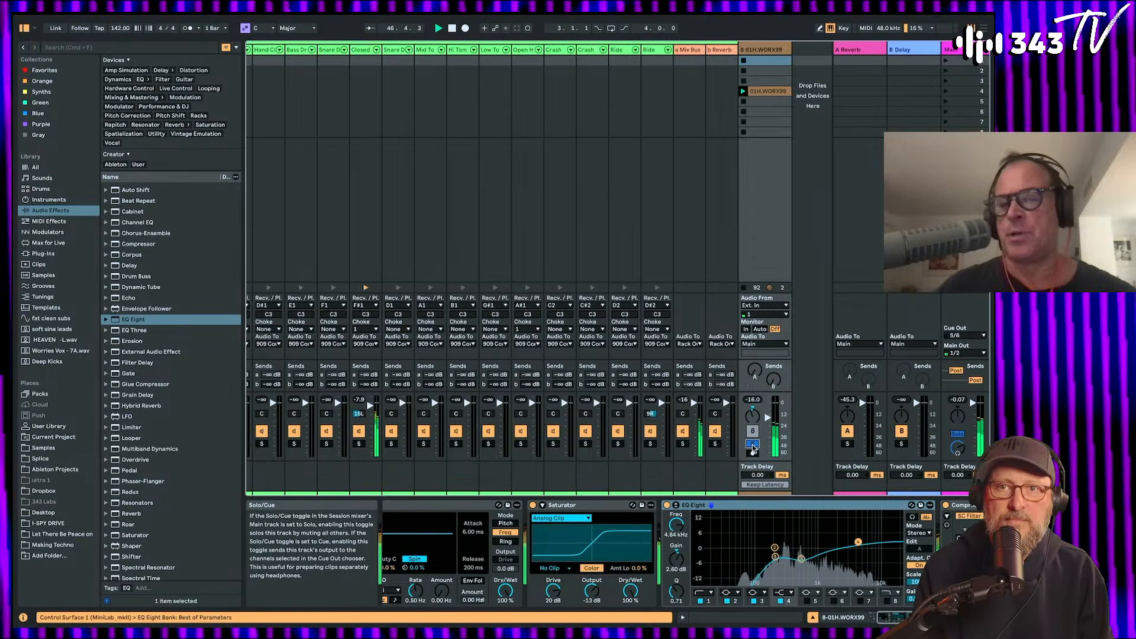
{"action": "left_click", "coordinate": [752, 446]}
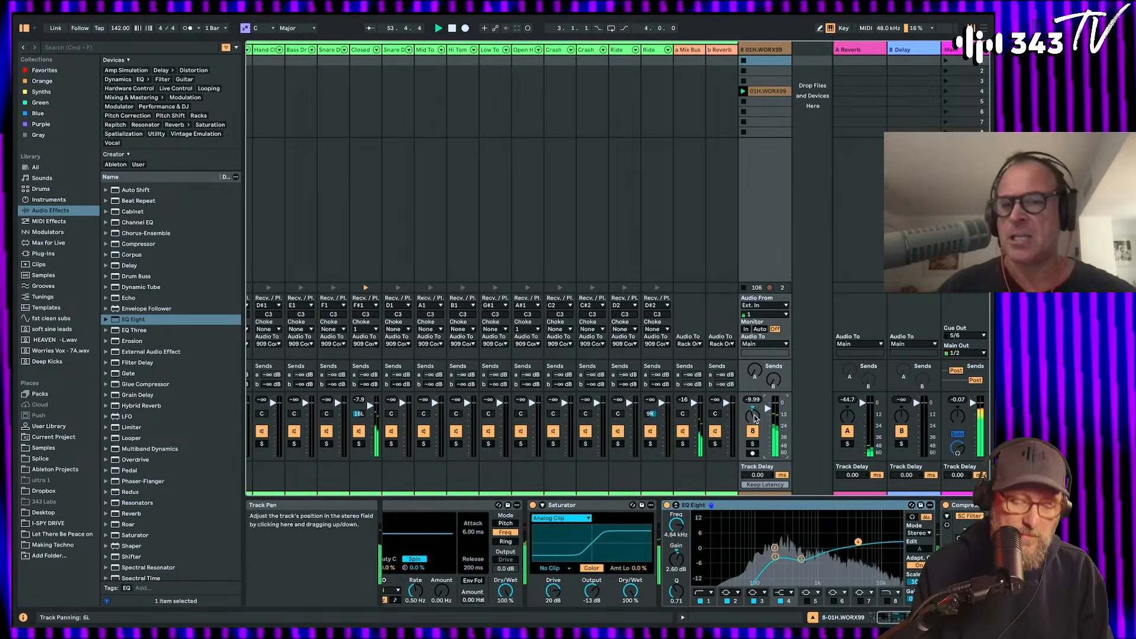
{"action": "left_click", "coordinate": [753, 444]}
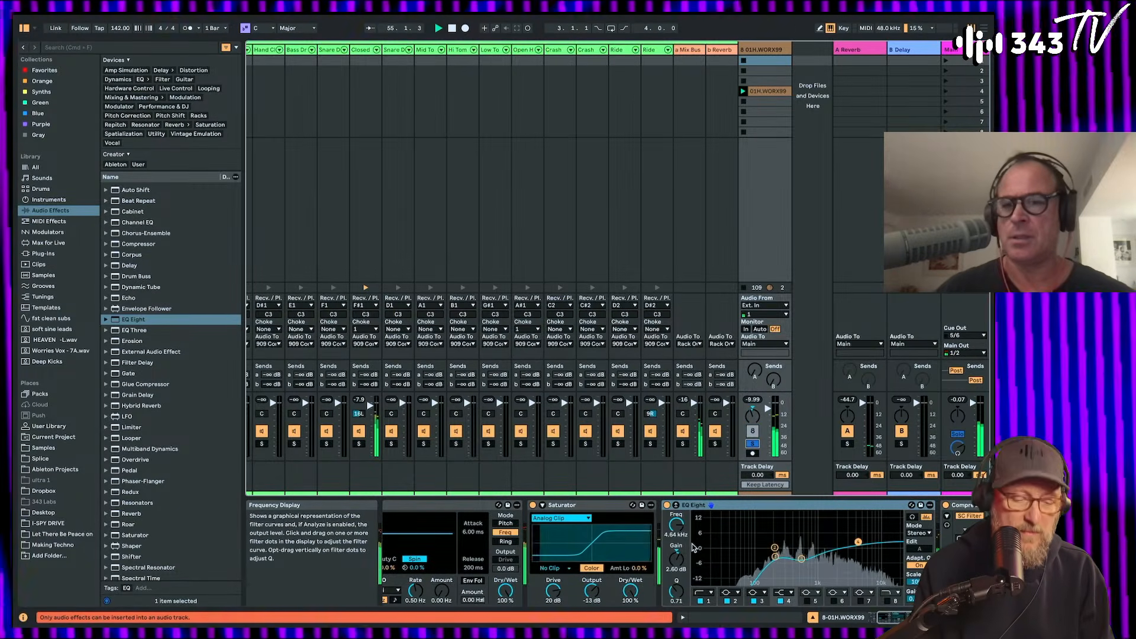
Step: View the 01H.WORX99 clip's Gain envelope and return to the track's device chain
{"action": "scroll", "coordinate": [694, 547], "scroll_direction": "right", "scroll_amount": 5}
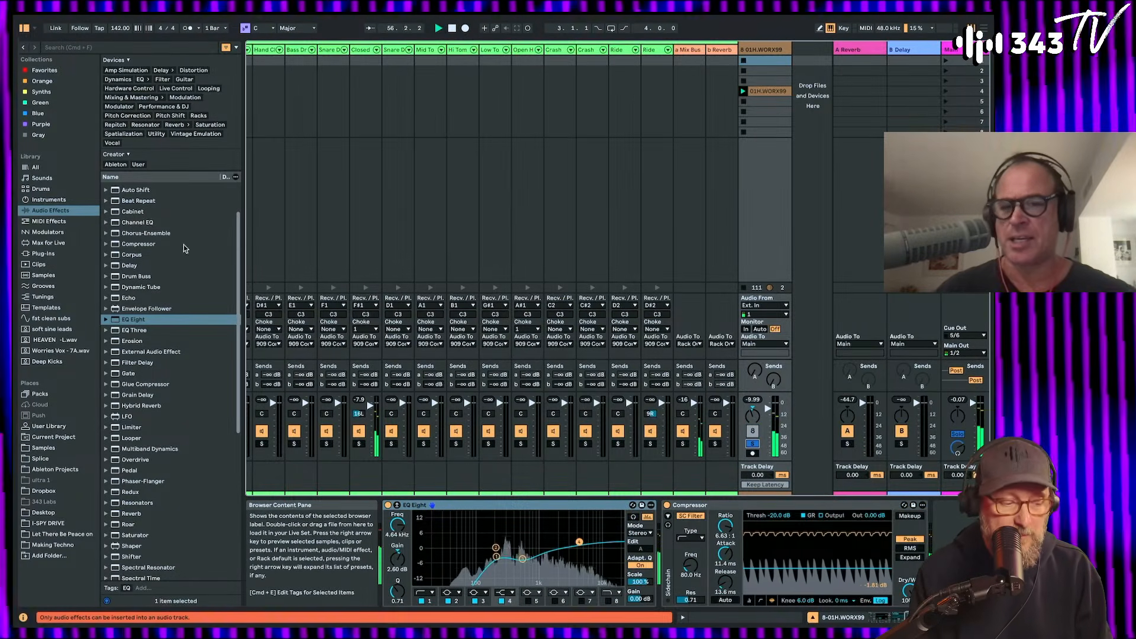
{"action": "left_click", "coordinate": [772, 92]}
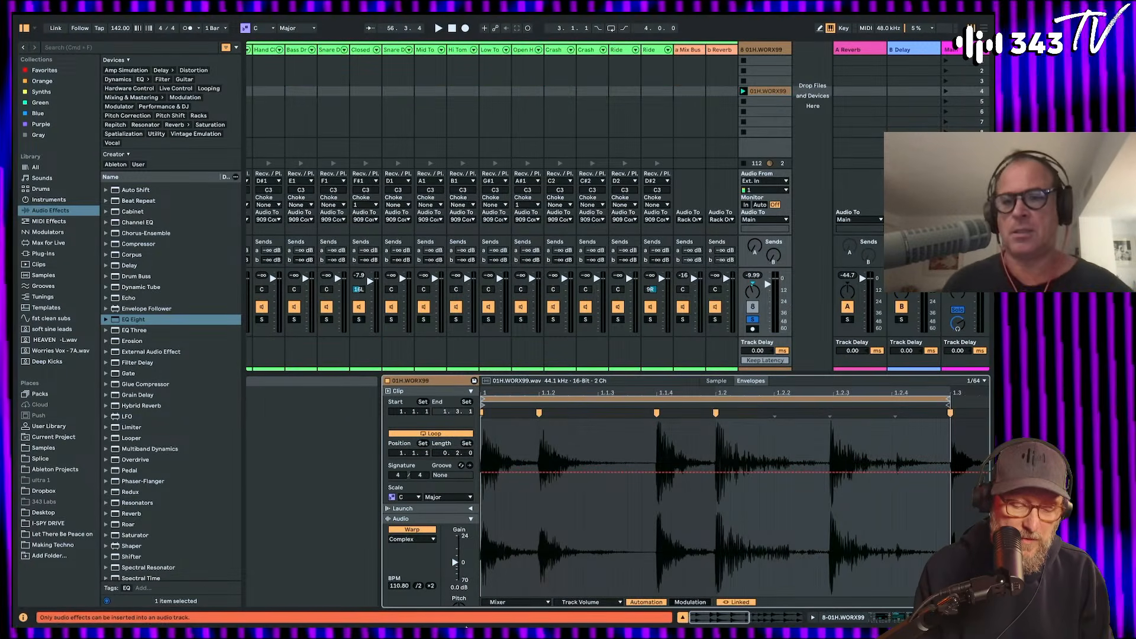
{"action": "left_click", "coordinate": [506, 602]}
{"action": "left_click", "coordinate": [513, 539]}
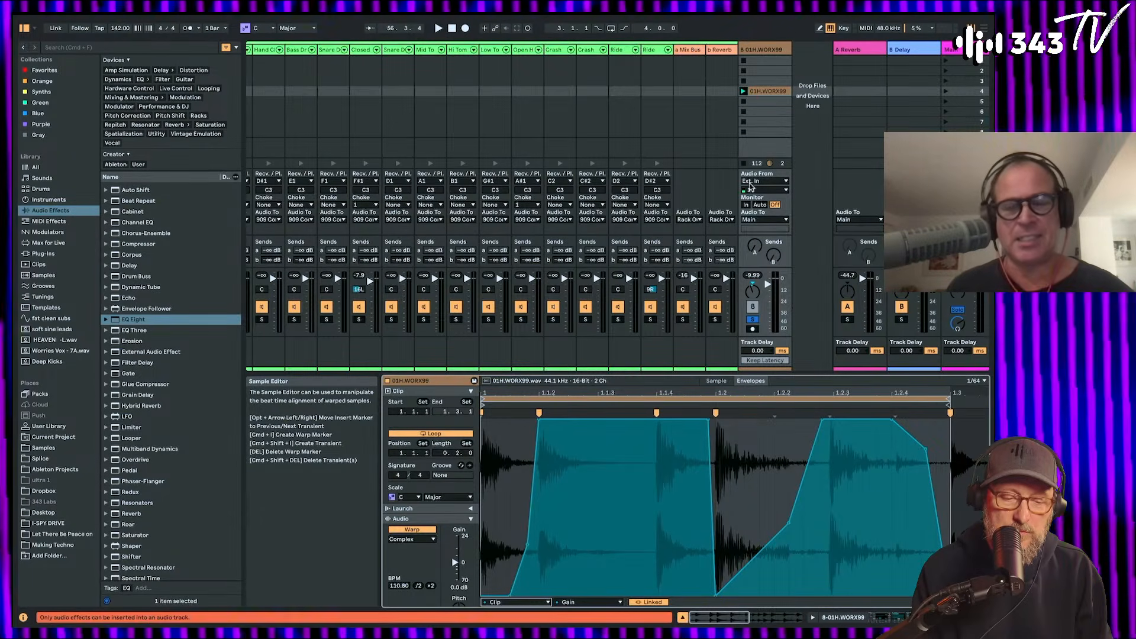
{"action": "double_click", "coordinate": [774, 48]}
{"action": "left_click_drag", "start_coordinate": [134, 242], "coordinate": [840, 542]}
{"action": "key", "text": "Delete"}
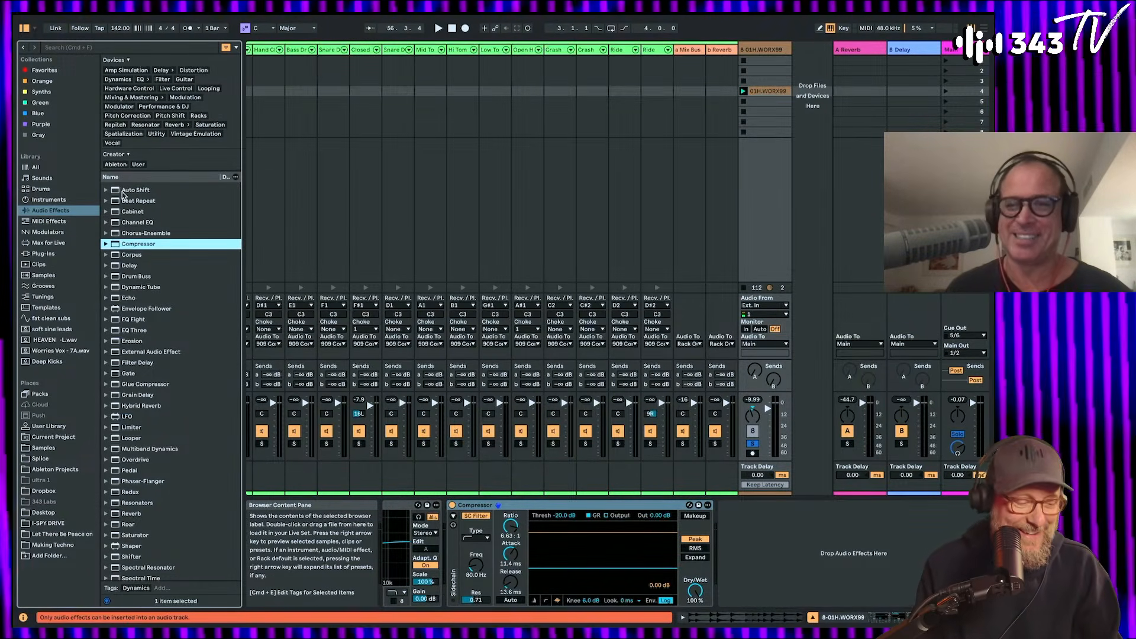
{"action": "left_click_drag", "start_coordinate": [135, 190], "coordinate": [840, 550]}
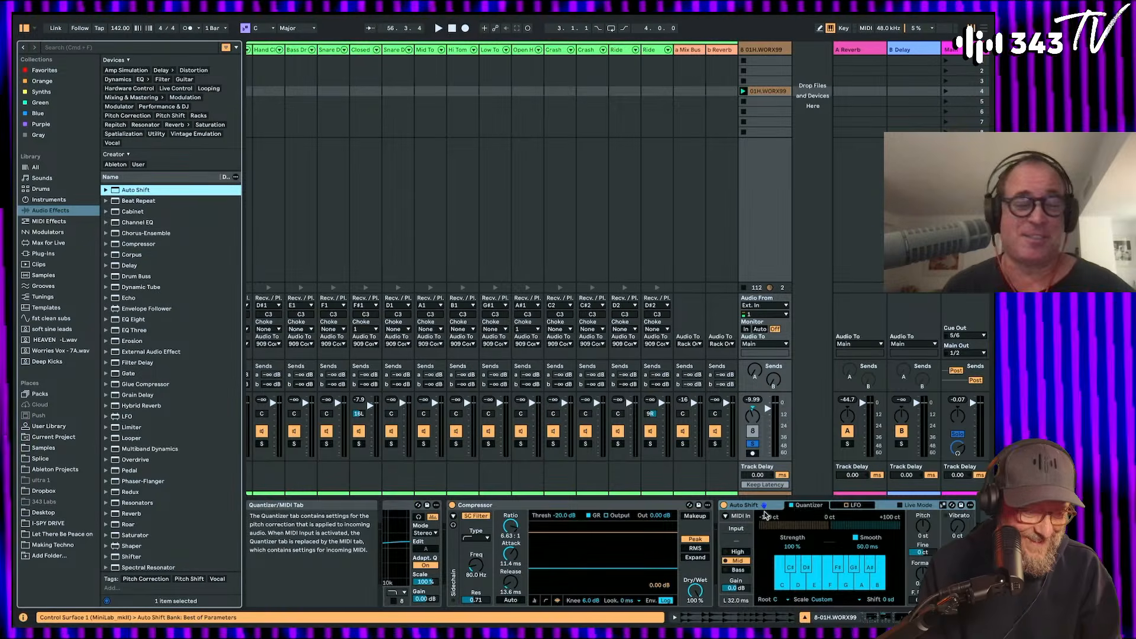
{"action": "key", "text": "Delete"}
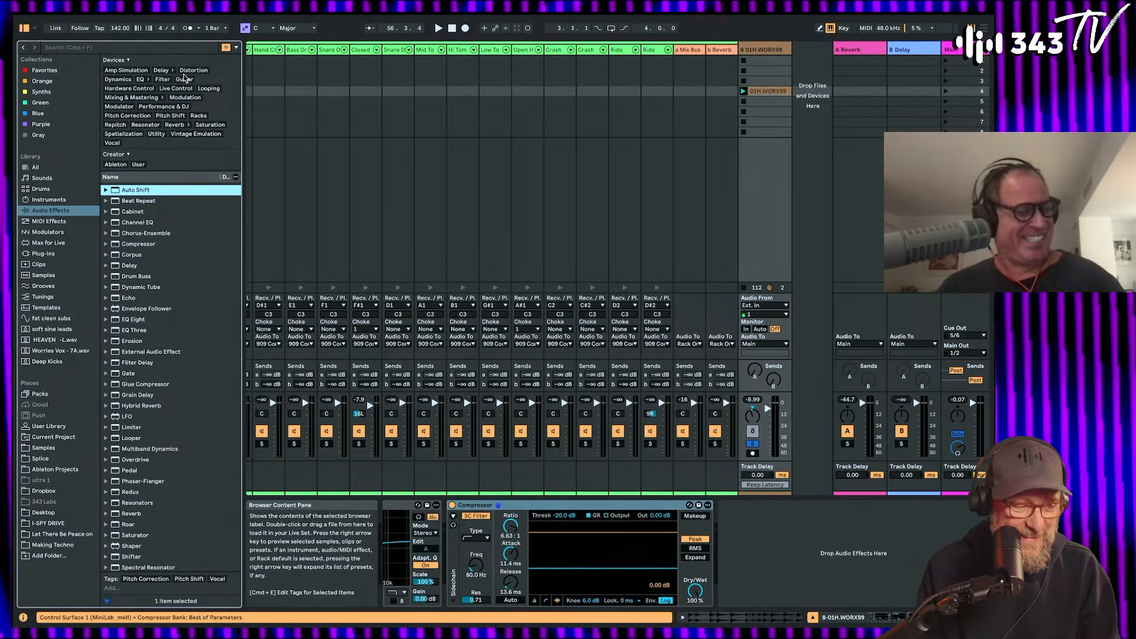
Step: Insert an Auto Pan after the Compressor on the 01H.WORX99 track and set its Phase to 0°
{"action": "scroll", "coordinate": [175, 450], "scroll_direction": "up", "scroll_amount": 1}
{"action": "scroll", "coordinate": [170, 373], "scroll_direction": "up", "scroll_amount": 2}
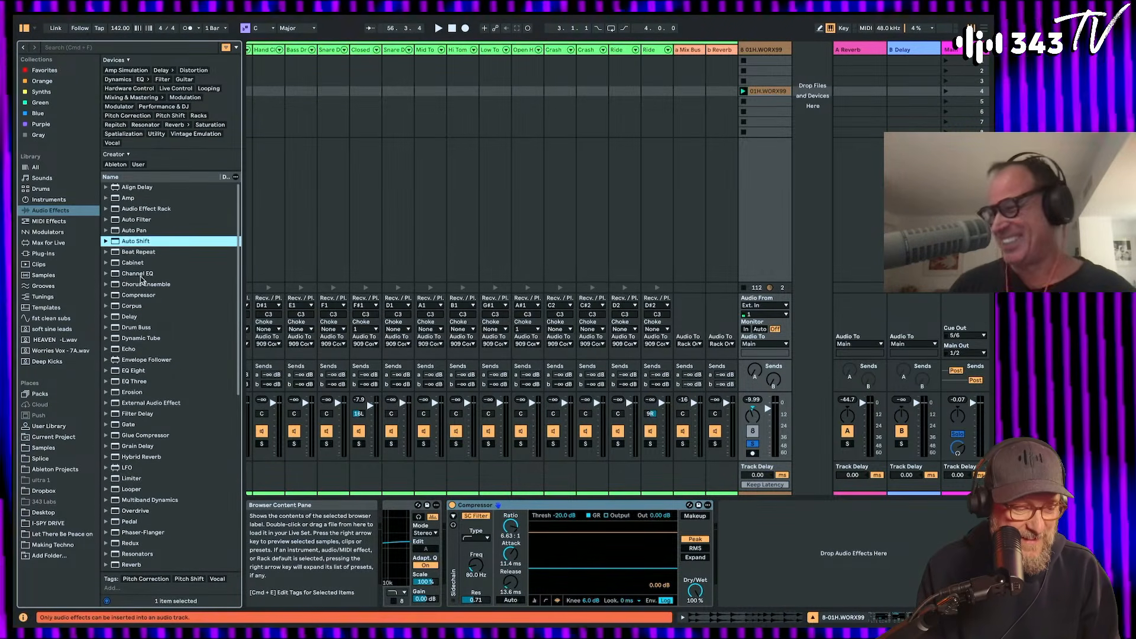
{"action": "left_click_drag", "start_coordinate": [134, 215], "coordinate": [815, 563]}
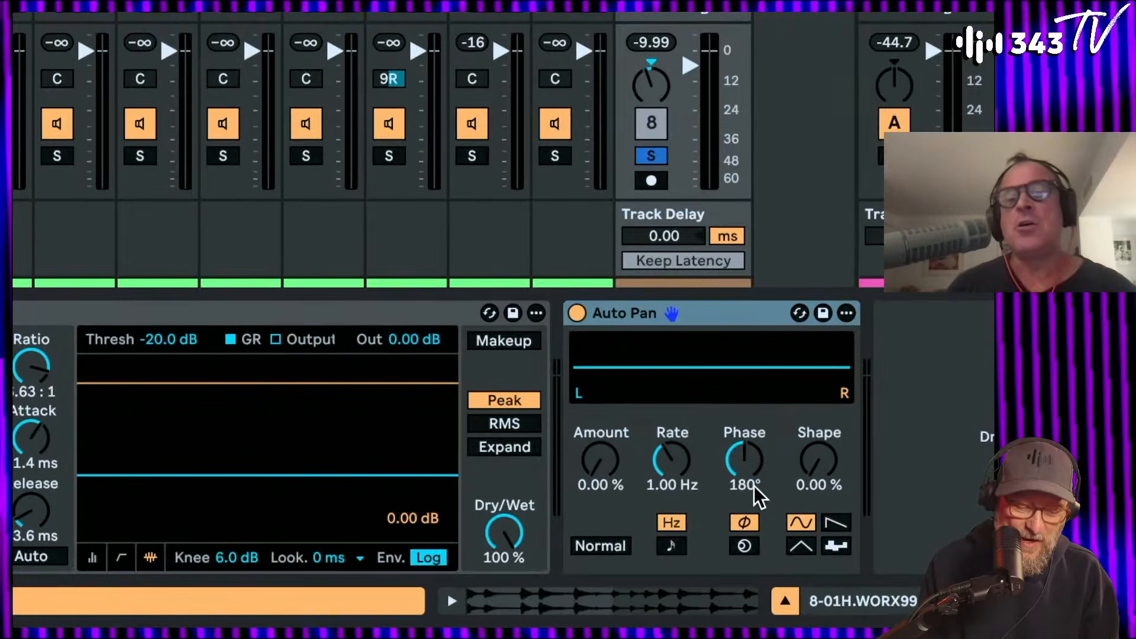
{"action": "left_click", "coordinate": [753, 633]}
{"action": "left_click", "coordinate": [753, 614]}
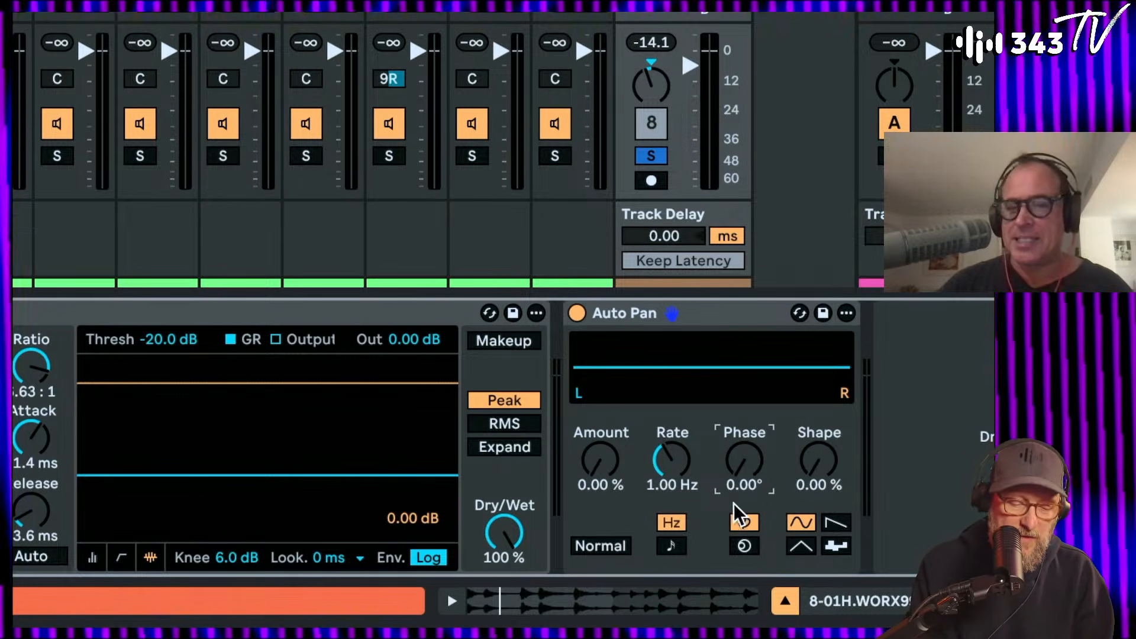
Step: Set the Auto Pan to a tempo-synced 1/4 rate with an inverted sawtooth waveform
{"action": "left_click", "coordinate": [672, 544]}
{"action": "left_click_drag", "start_coordinate": [671, 467], "coordinate": [671, 482]}
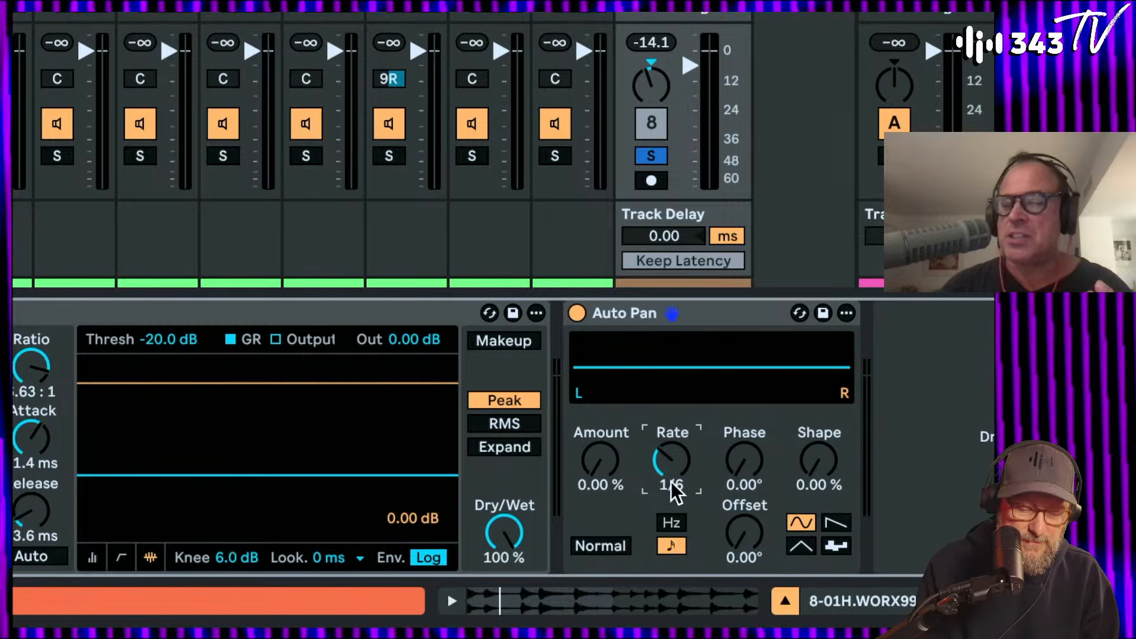
{"action": "key", "text": "Up"}
{"action": "key", "text": "Up"}
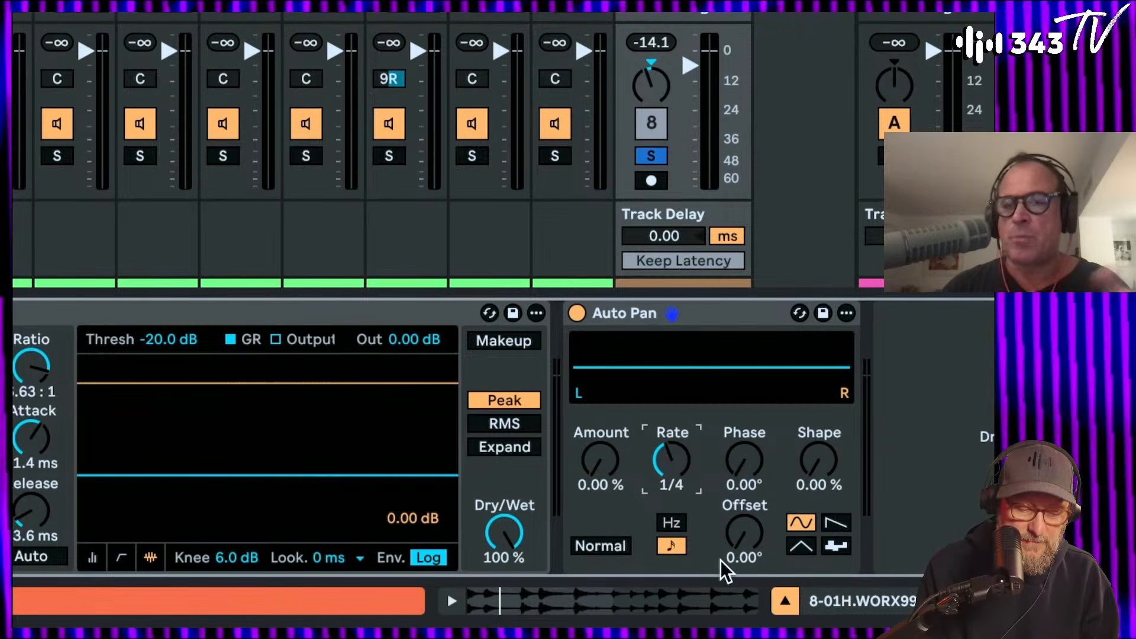
{"action": "left_click", "coordinate": [832, 524]}
{"action": "left_click", "coordinate": [609, 545]}
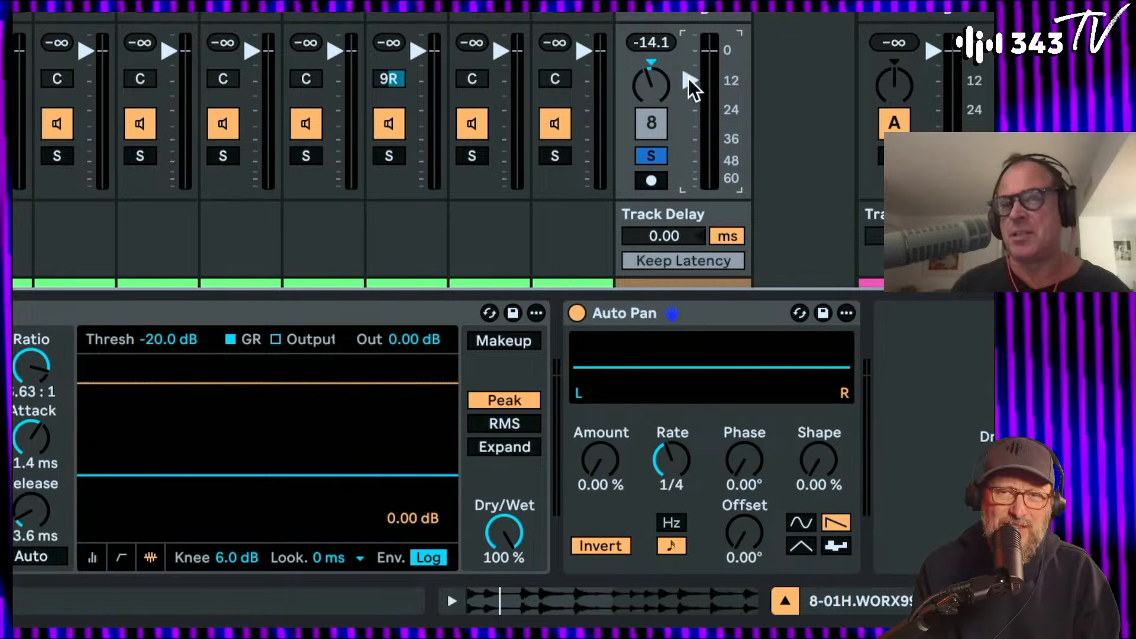
Step: Set the Auto Pan's Amount to 100% and Shape to 29.4%, rebalancing the 01H.WORX99 track's volume during playback
{"action": "left_click_drag", "start_coordinate": [687, 78], "coordinate": [691, 87]}
{"action": "left_click_drag", "start_coordinate": [604, 451], "coordinate": [603, 361]}
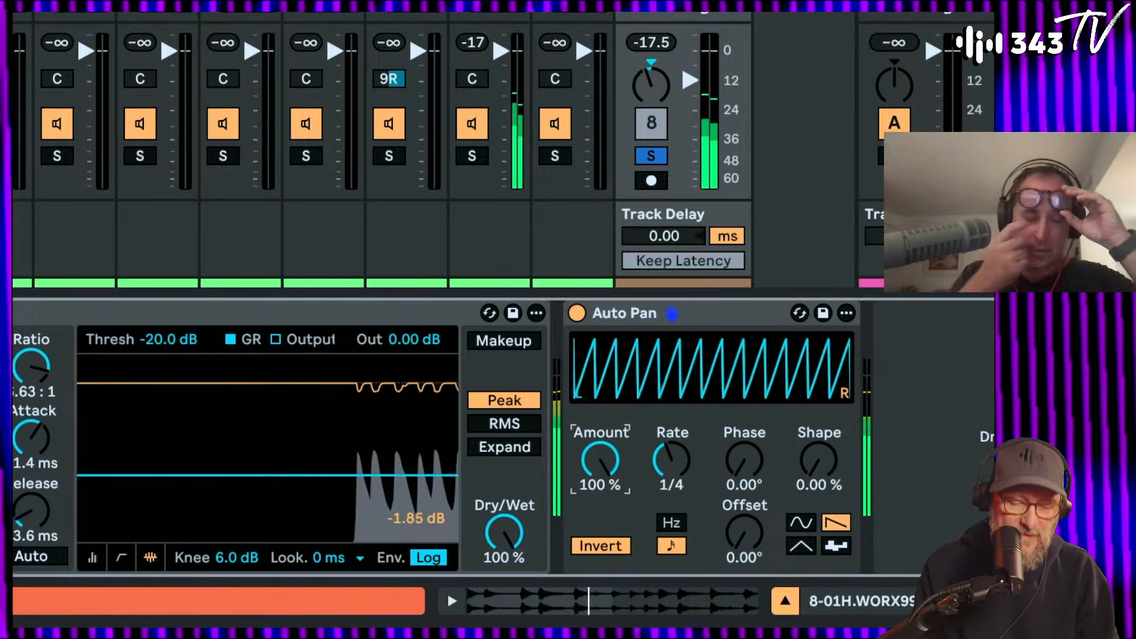
{"action": "mouse_move", "coordinate": [819, 463]}
{"action": "left_mouse_down"}
{"action": "mouse_move", "coordinate": [819, 441]}
{"action": "mouse_move", "coordinate": [802, 458]}
{"action": "left_mouse_up"}
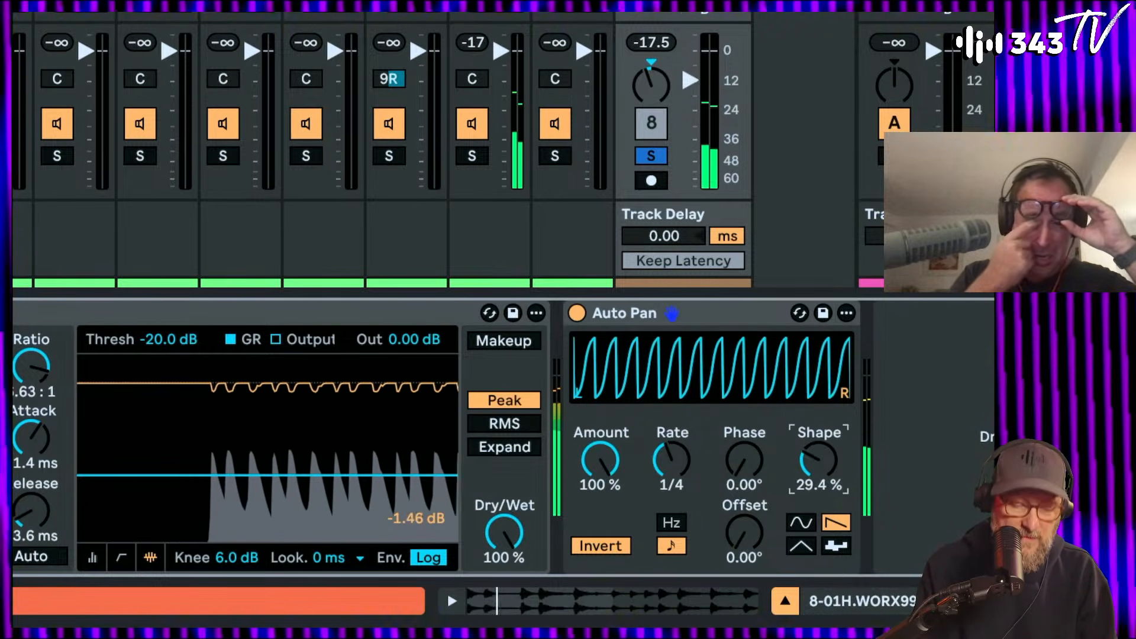
{"action": "left_click_drag", "start_coordinate": [692, 80], "coordinate": [692, 74]}
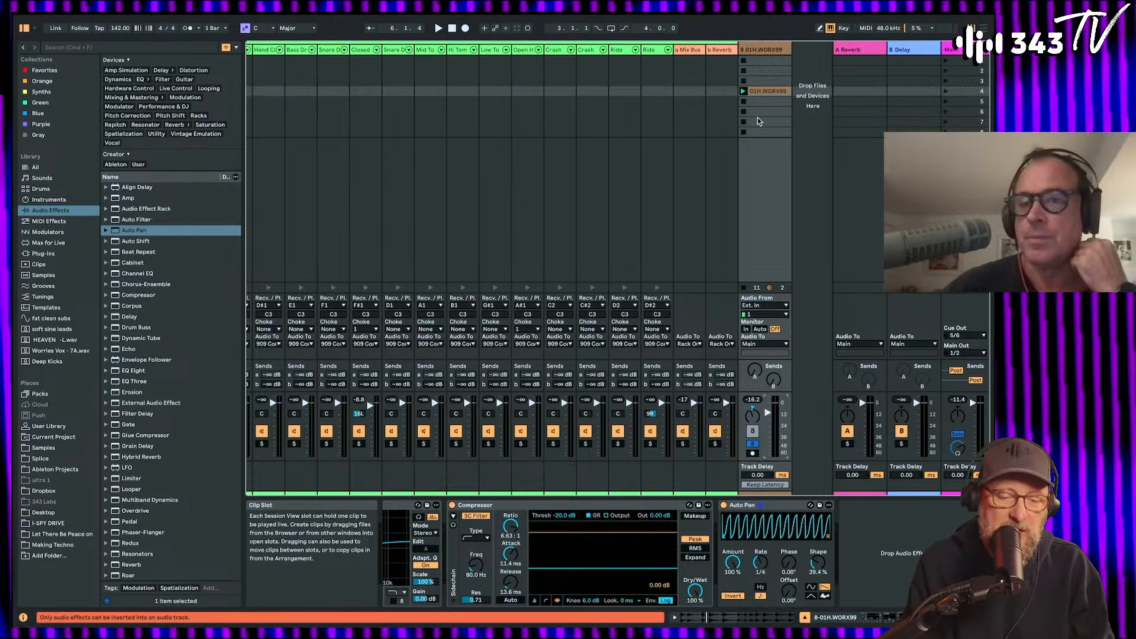
Step: Play the set and turn off solo on the 01H.WORX99 track to hear it in the full mix
{"action": "key", "text": "space"}
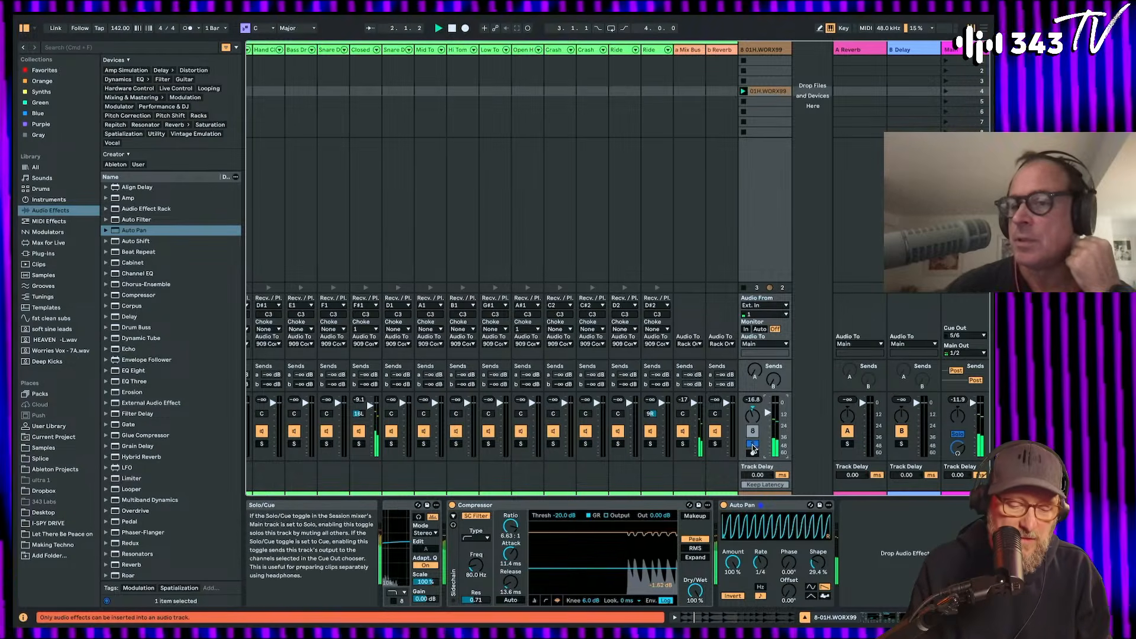
{"action": "scroll", "coordinate": [421, 385], "scroll_direction": "left", "scroll_amount": 10}
{"action": "scroll", "coordinate": [420, 385], "scroll_direction": "right", "scroll_amount": 10}
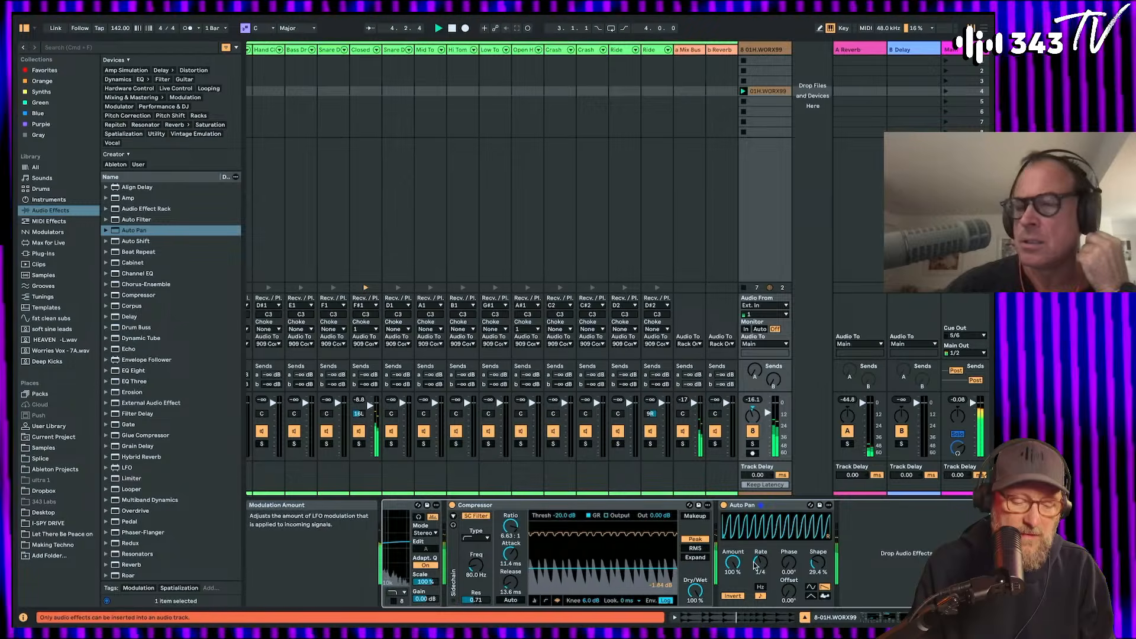
Step: Set the Shifter's Fine frequency shift to -16.0 Hz on 01H.WORX99 and try its Wide mode
{"action": "scroll", "coordinate": [533, 562], "scroll_direction": "left", "scroll_amount": 10}
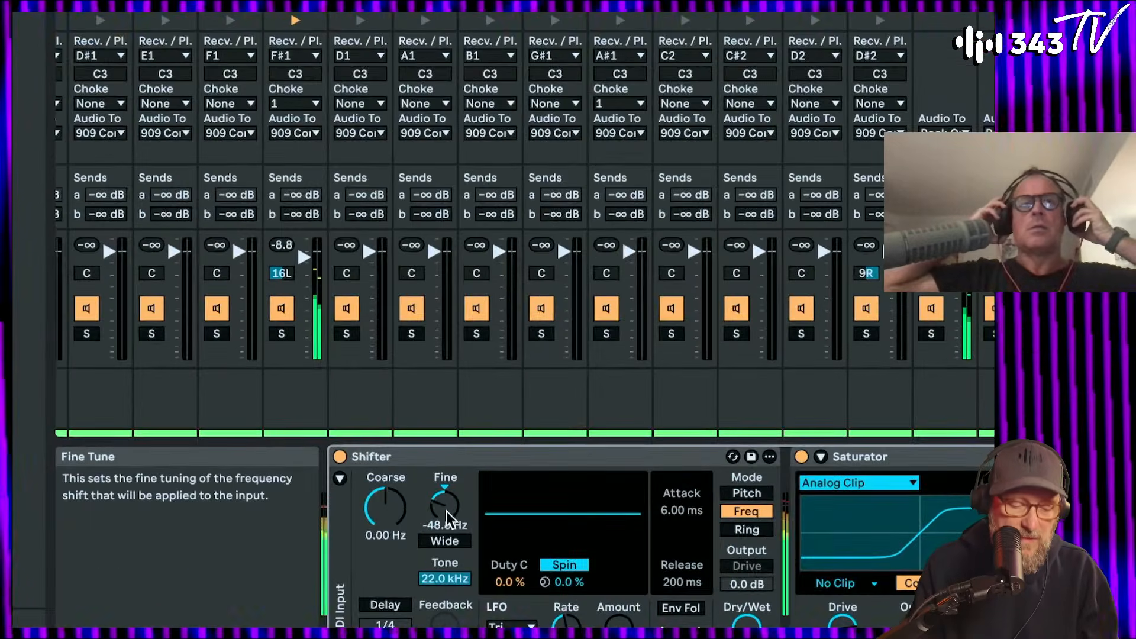
{"action": "mouse_move", "coordinate": [441, 529]}
{"action": "left_mouse_down"}
{"action": "mouse_move", "coordinate": [440, 541]}
{"action": "mouse_move", "coordinate": [444, 477]}
{"action": "mouse_move", "coordinate": [445, 512]}
{"action": "left_mouse_up"}
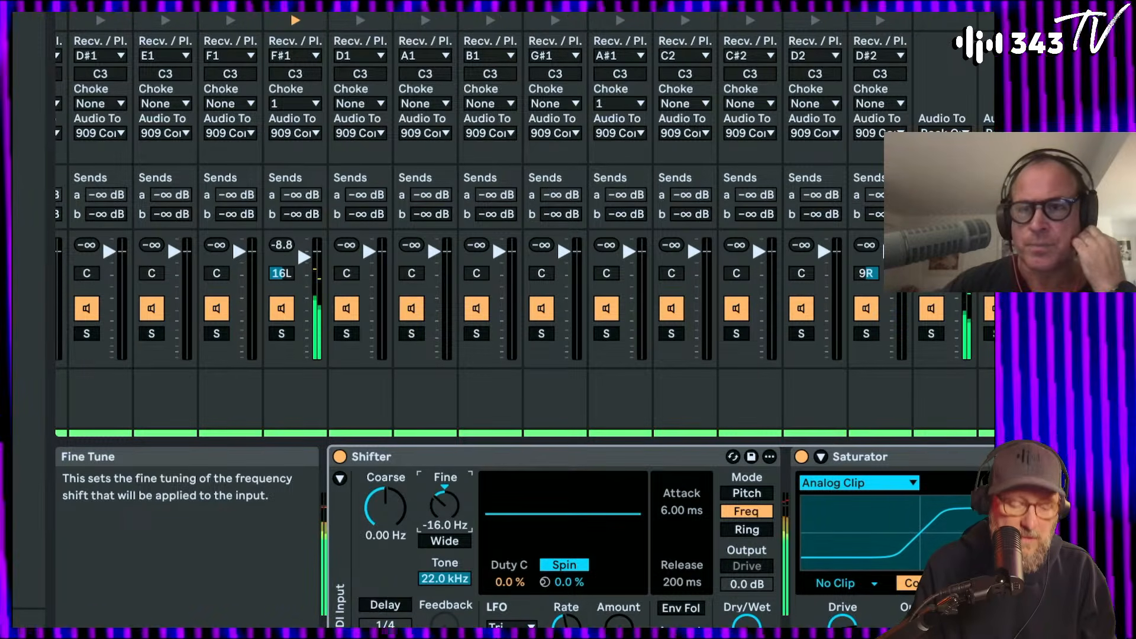
{"action": "left_click", "coordinate": [440, 541]}
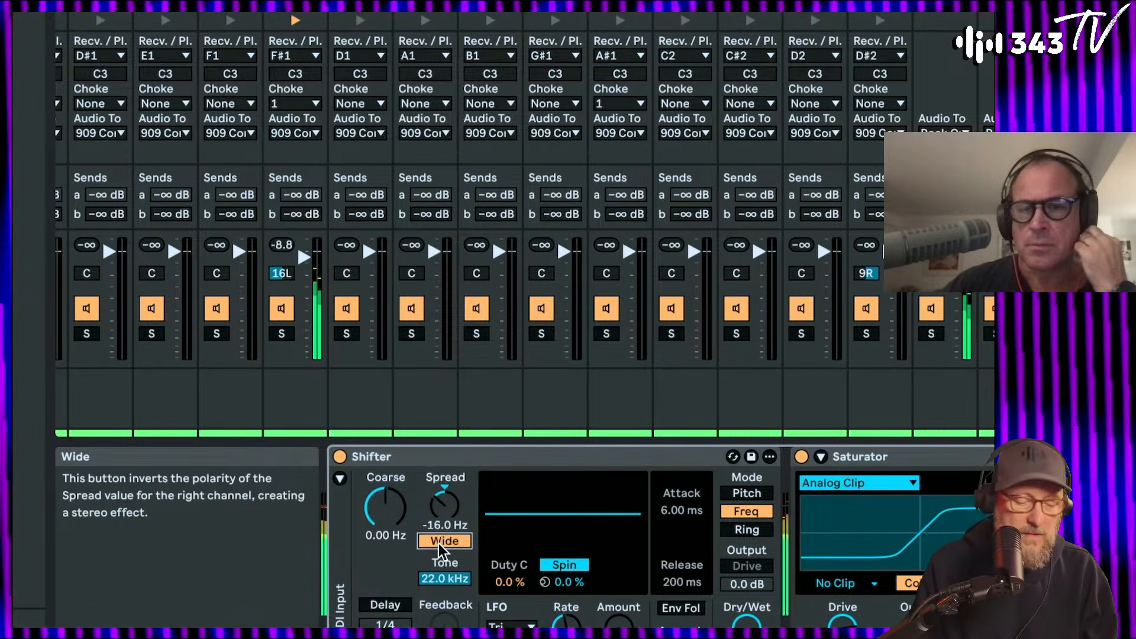
{"action": "left_click", "coordinate": [439, 543]}
{"action": "right_click", "coordinate": [439, 544]}
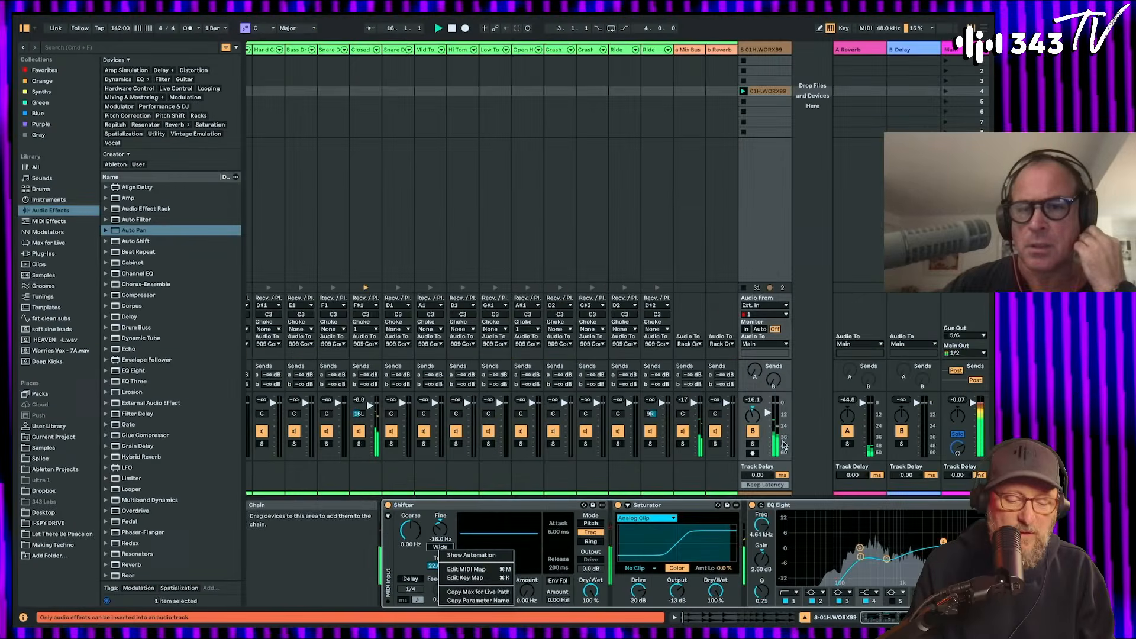
Step: Set the 01H.WORX99 track volume to -7.0 dB and show the Gain envelope of its clip
{"action": "left_click", "coordinate": [767, 411]}
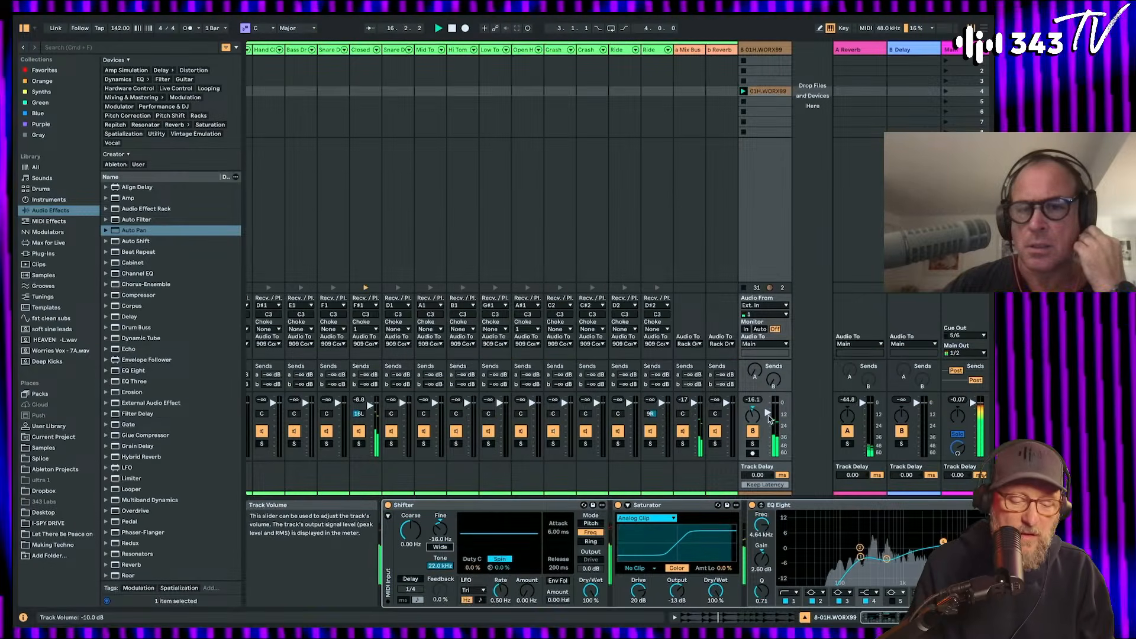
{"action": "left_click_drag", "start_coordinate": [769, 412], "coordinate": [767, 409]}
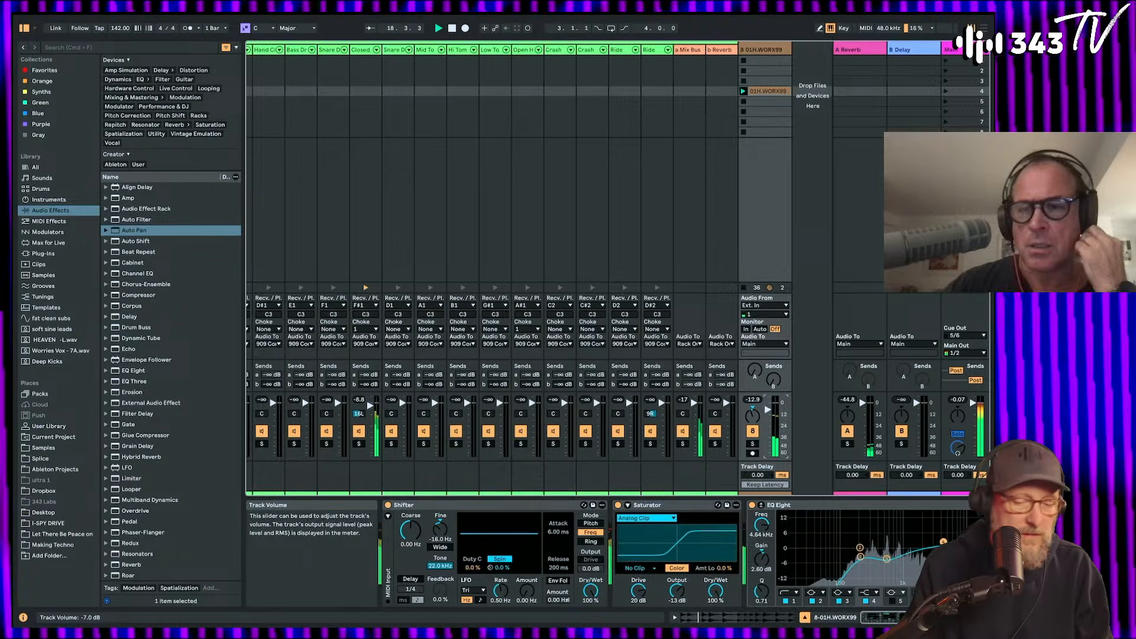
{"action": "double_click", "coordinate": [771, 91]}
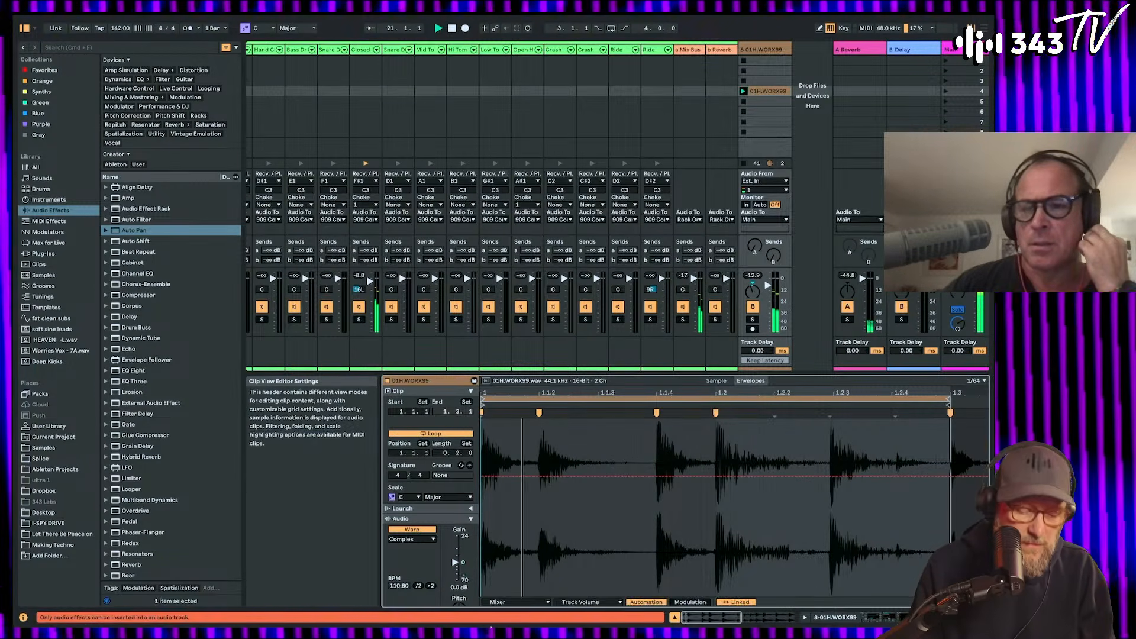
{"action": "left_click", "coordinate": [514, 602]}
{"action": "left_click", "coordinate": [509, 542]}
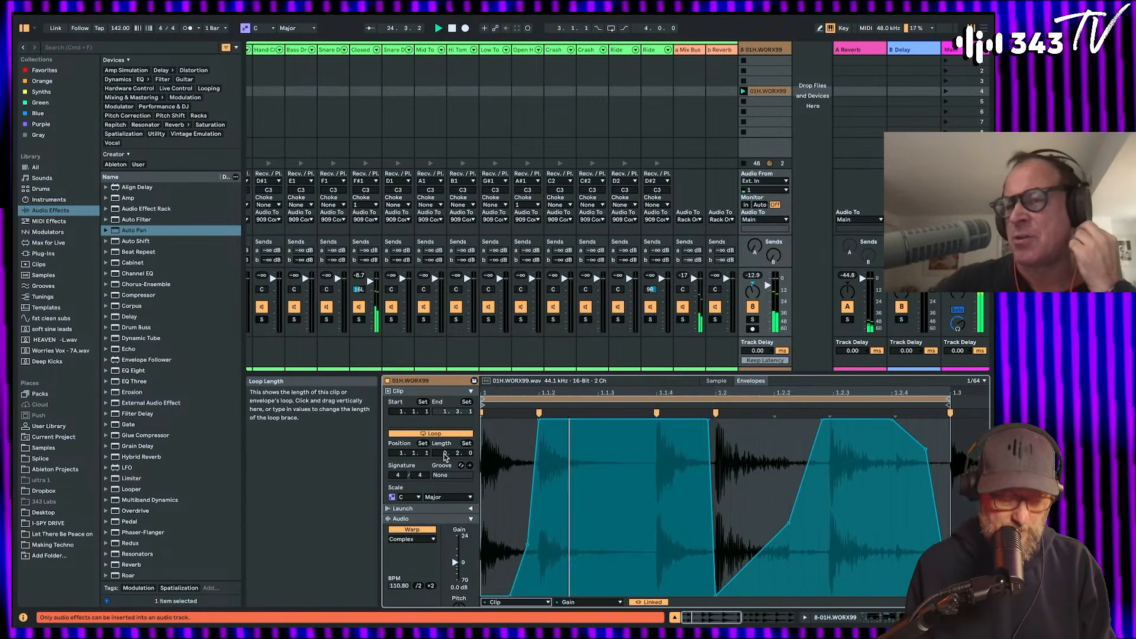
Step: Try extending the 01H.WORX99 clip loop to one full bar, then return its loop length to 0.2.0
{"action": "left_click_drag", "start_coordinate": [501, 461], "coordinate": [954, 483]}
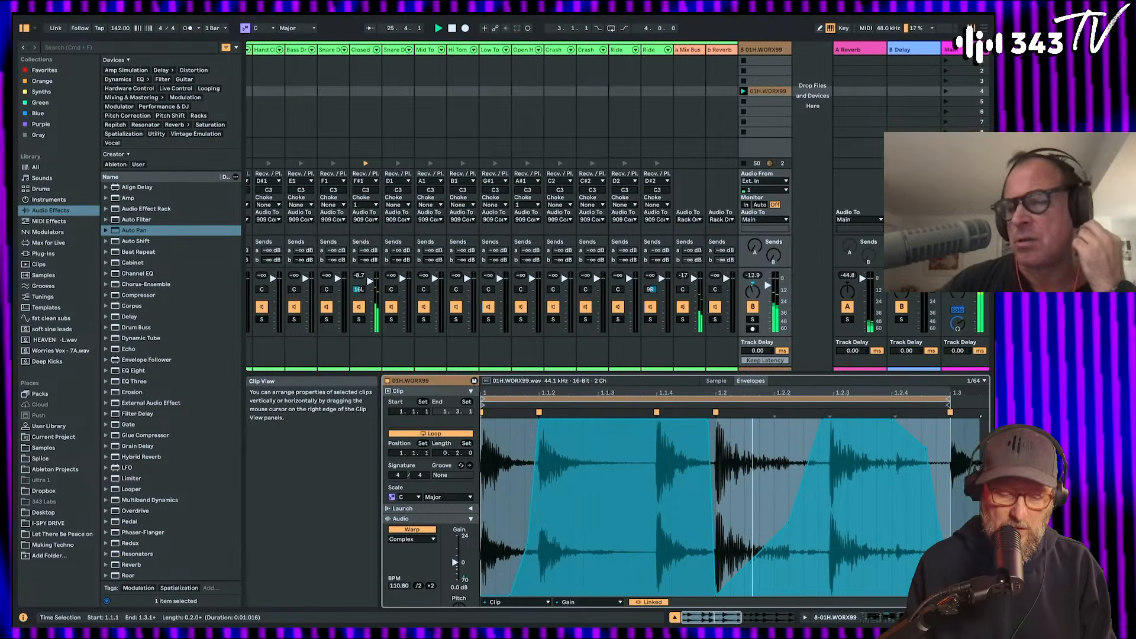
{"action": "scroll", "coordinate": [951, 497], "scroll_direction": "right", "scroll_amount": 5}
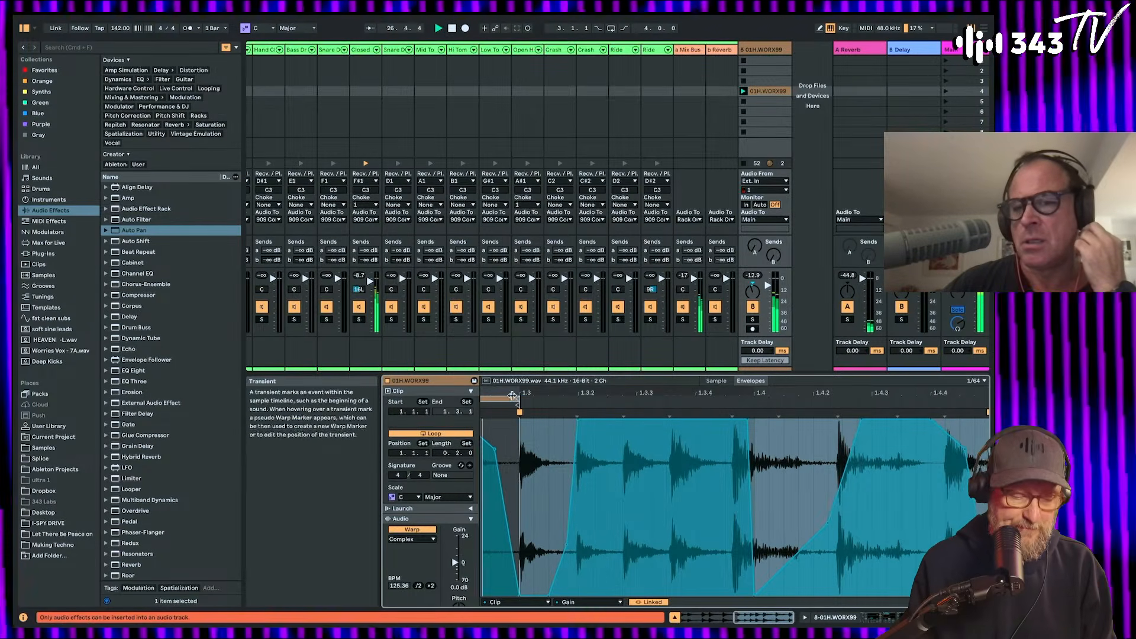
{"action": "left_click_drag", "start_coordinate": [514, 396], "coordinate": [945, 407]}
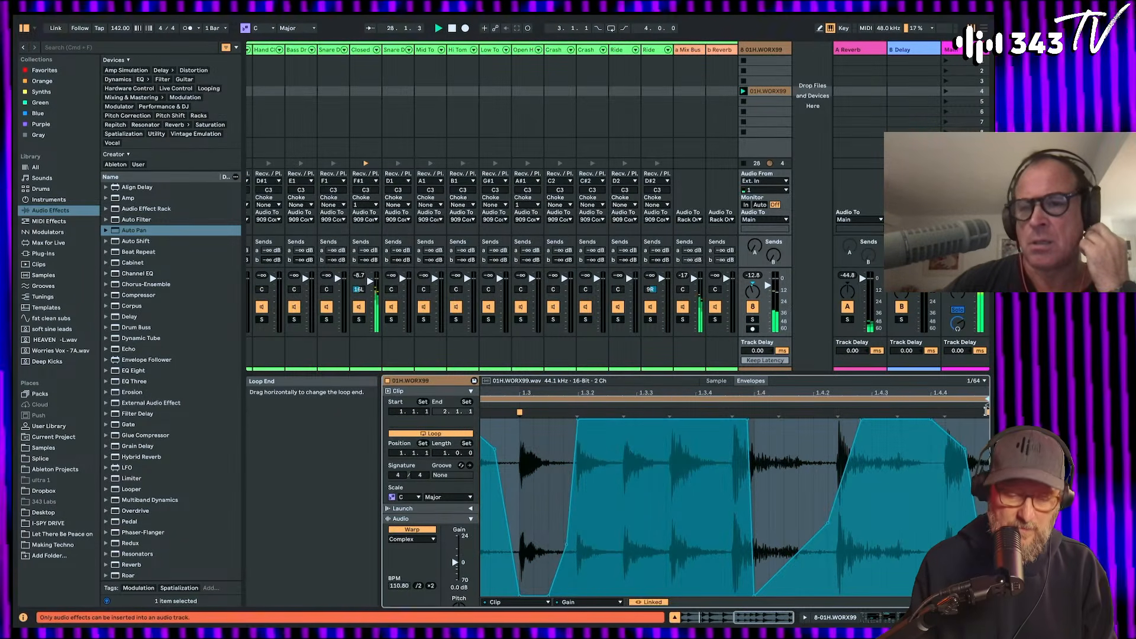
{"action": "double_click", "coordinate": [980, 394]}
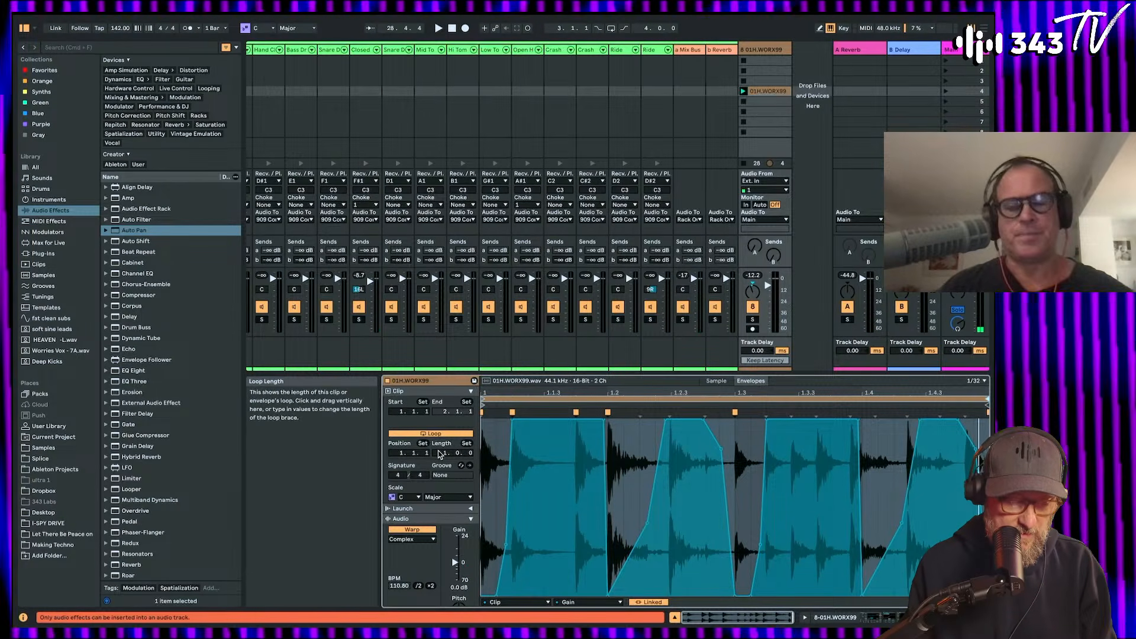
{"action": "left_click_drag", "start_coordinate": [440, 454], "coordinate": [440, 468]}
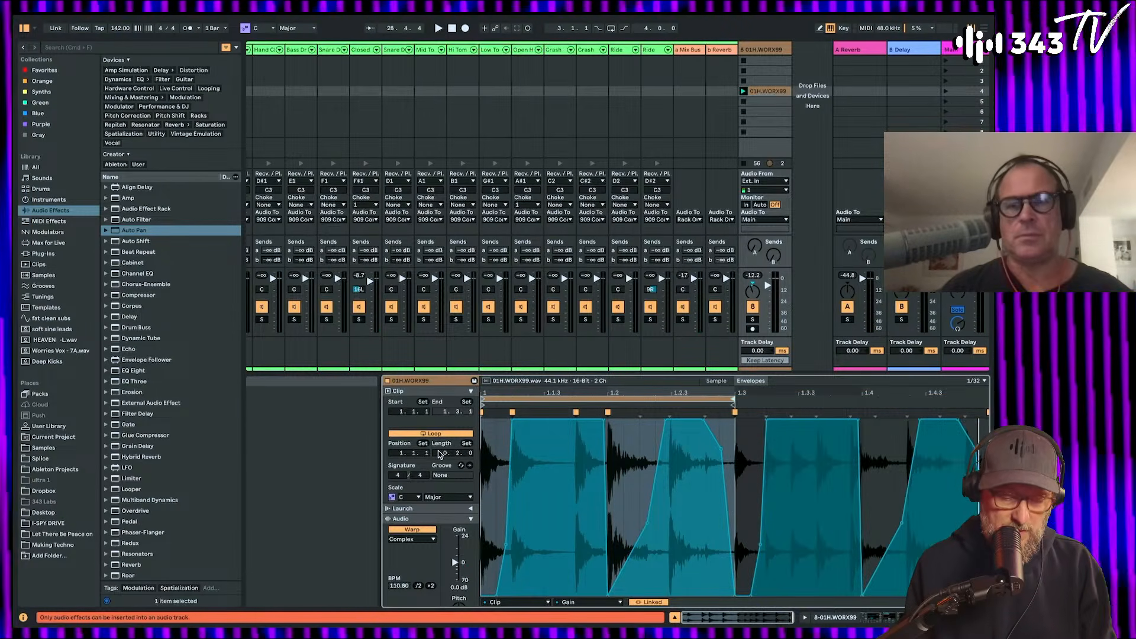
Step: Unlink the clip's Gain envelope, giving it a one-bar loop, and draw it down to the minimum from 1.2 to 1.3
{"action": "left_click", "coordinate": [652, 602]}
{"action": "key", "text": "space"}
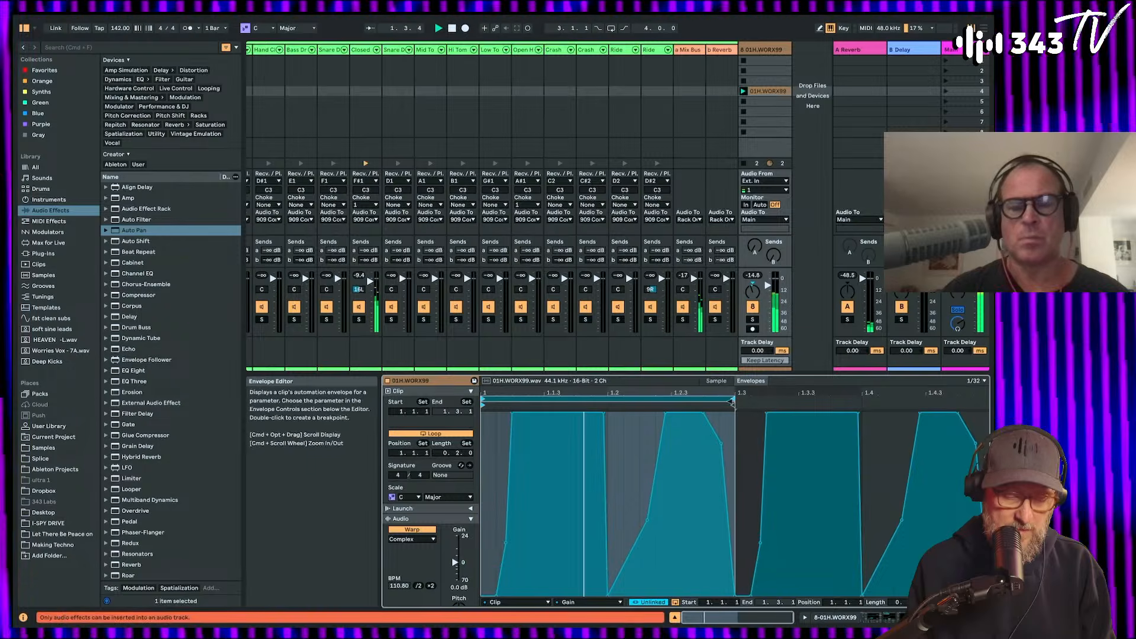
{"action": "left_click_drag", "start_coordinate": [738, 400], "coordinate": [979, 422]}
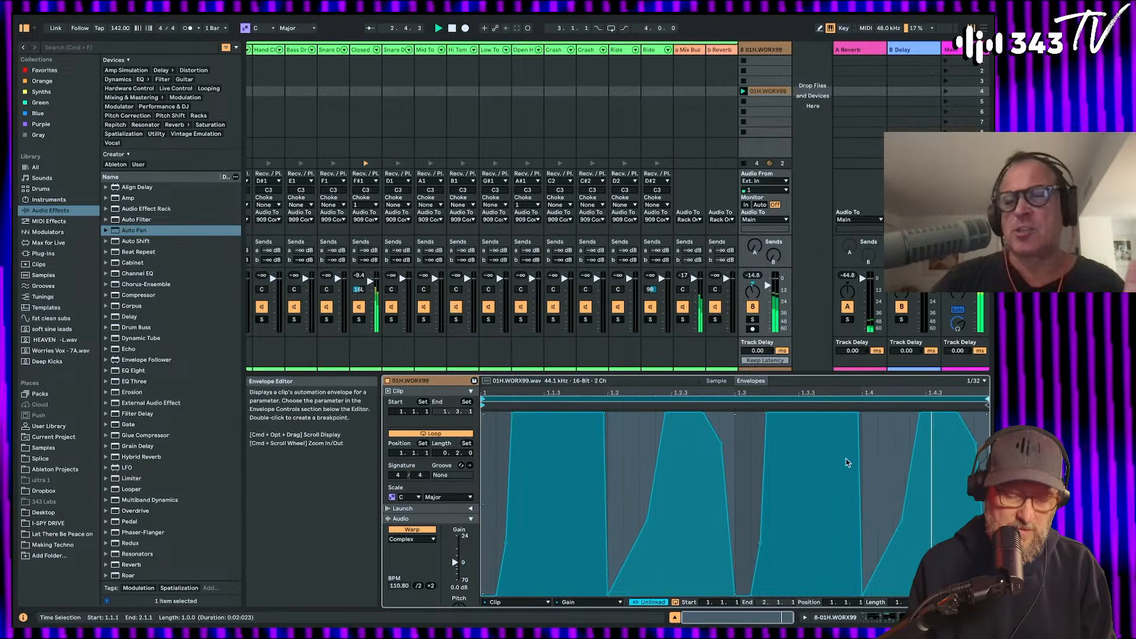
{"action": "key", "text": "b"}
{"action": "left_click_drag", "start_coordinate": [669, 529], "coordinate": [639, 599]}
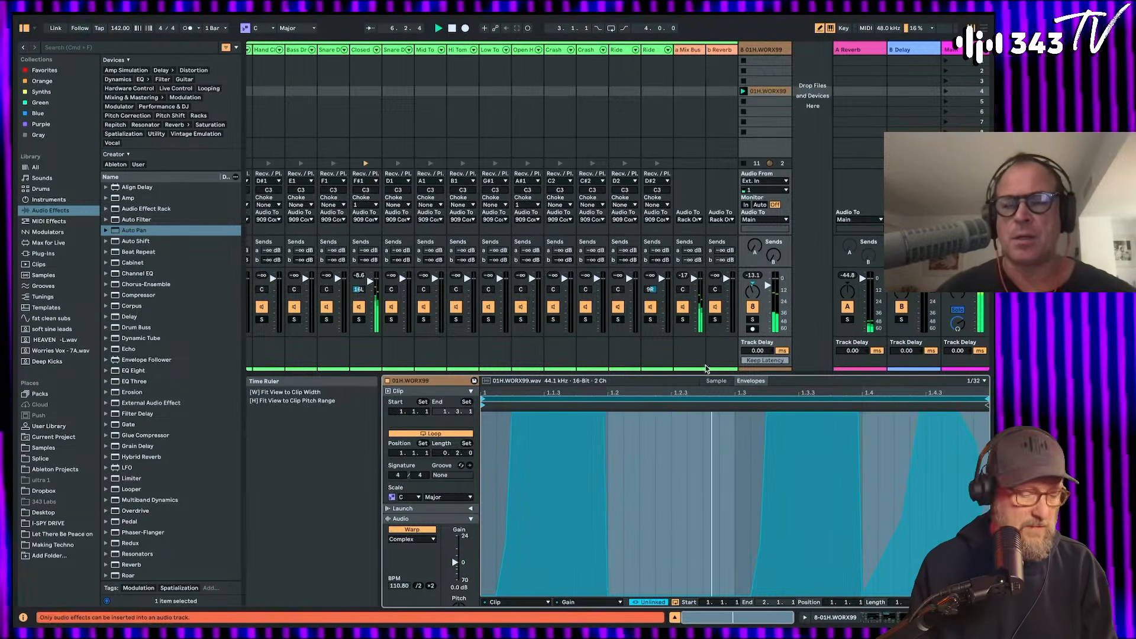
Step: Show the Organ Dance chain's instrument in the Instrument Rack, then solo the 01H.WORX99 track
{"action": "scroll", "coordinate": [509, 213], "scroll_direction": "left", "scroll_amount": 15}
{"action": "left_click", "coordinate": [363, 50]}
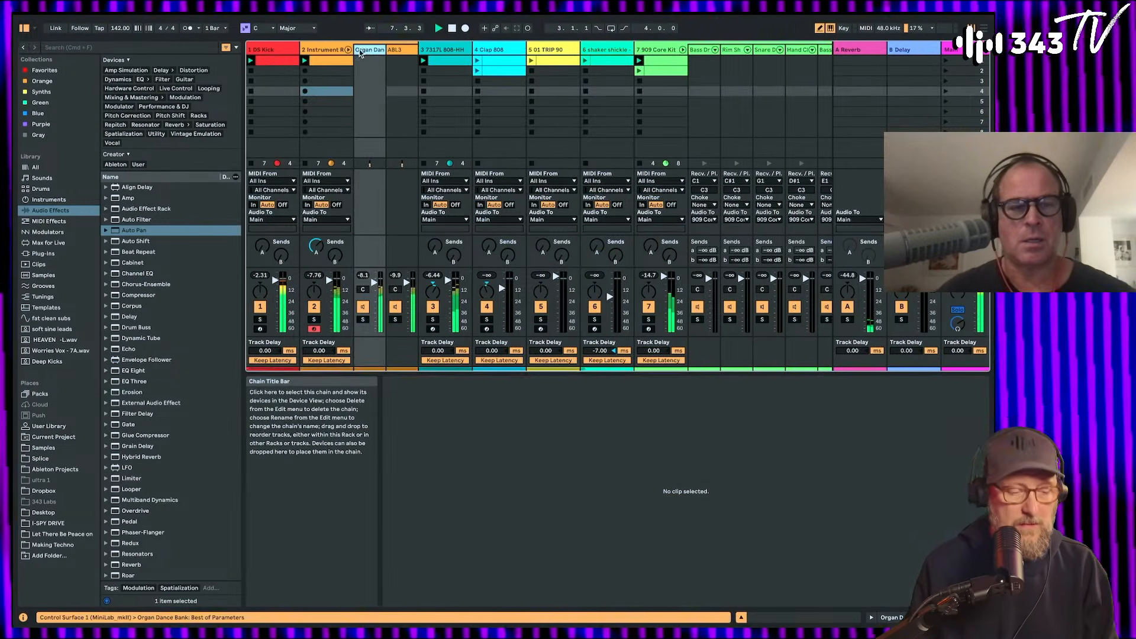
{"action": "left_click_drag", "start_coordinate": [371, 111], "coordinate": [371, 90]}
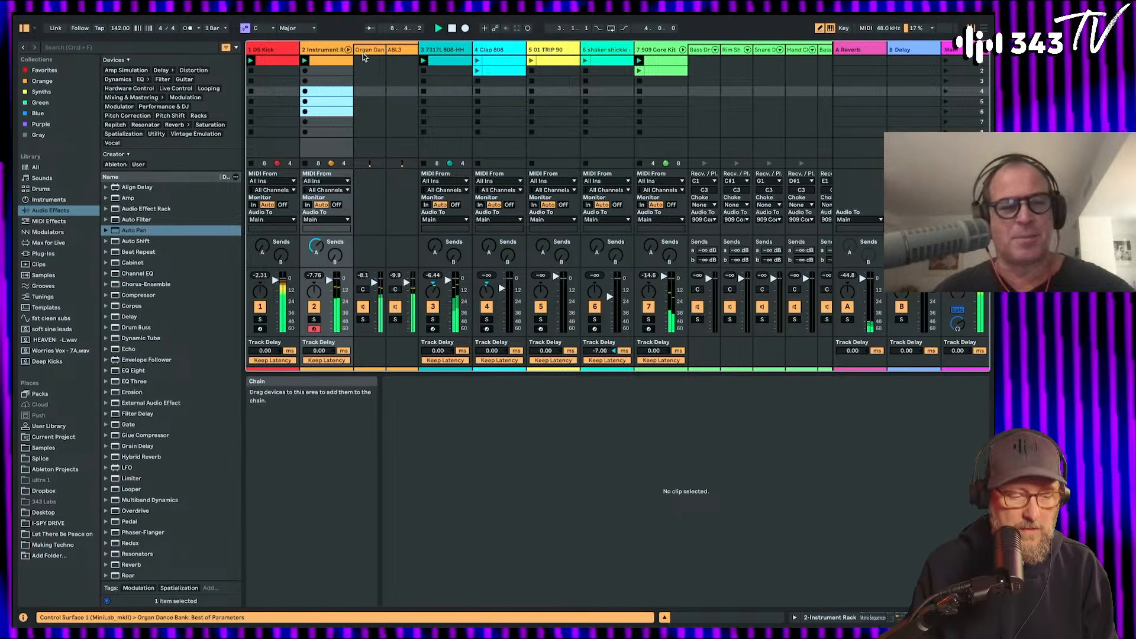
{"action": "left_click", "coordinate": [370, 51]}
{"action": "double_click", "coordinate": [370, 51]}
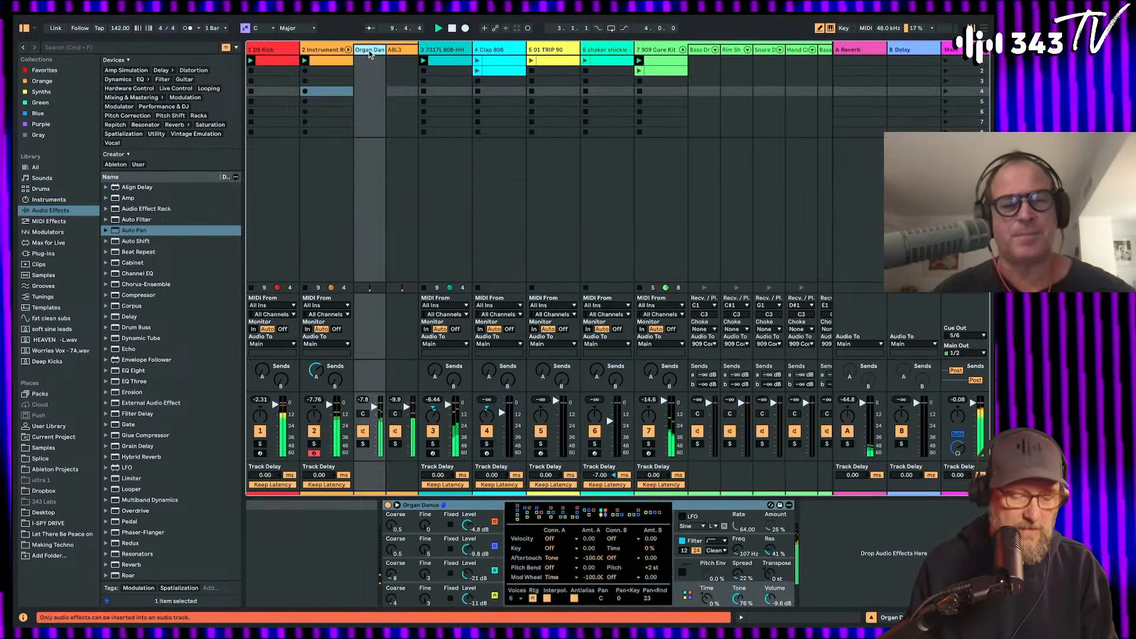
{"action": "scroll", "coordinate": [717, 363], "scroll_direction": "right", "scroll_amount": 10}
{"action": "left_click", "coordinate": [753, 445]}
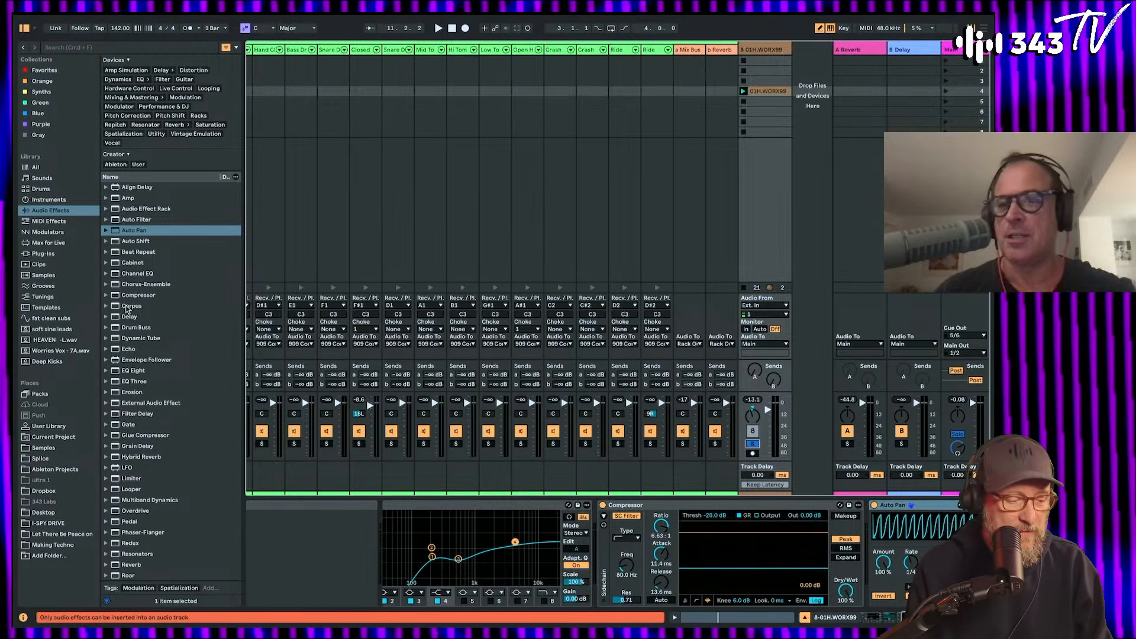
Step: Filter the Samples library by Loop and Drum Loop, and briefly play the soloed 01H.WORX99 loop
{"action": "left_click", "coordinate": [43, 275]}
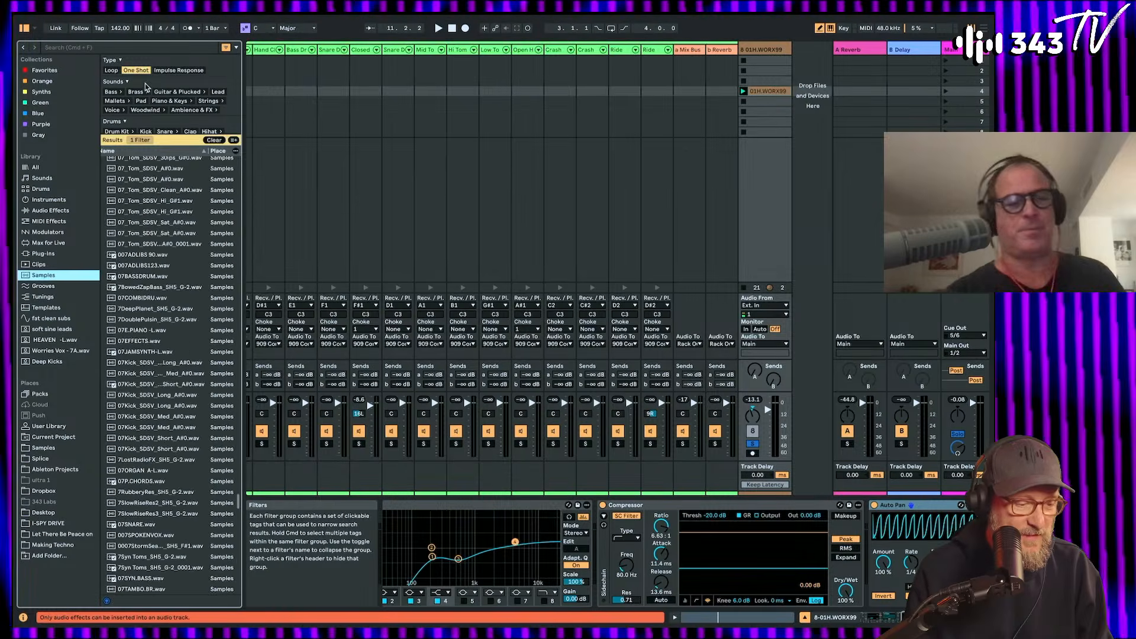
{"action": "left_click", "coordinate": [111, 70]}
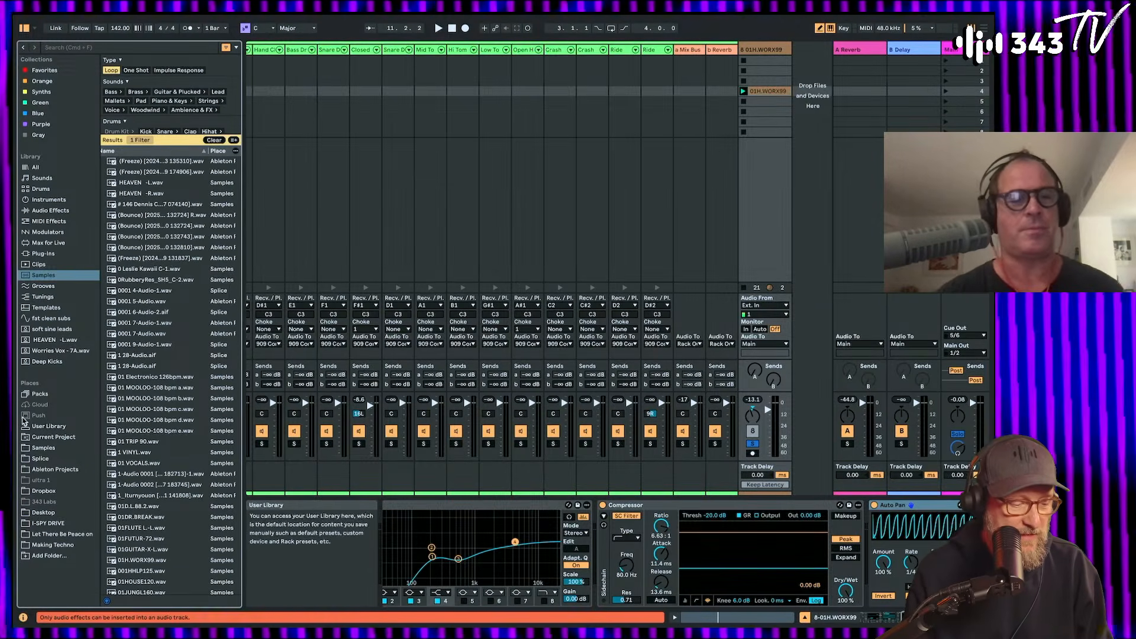
{"action": "scroll", "coordinate": [172, 112], "scroll_direction": "down", "scroll_amount": 3}
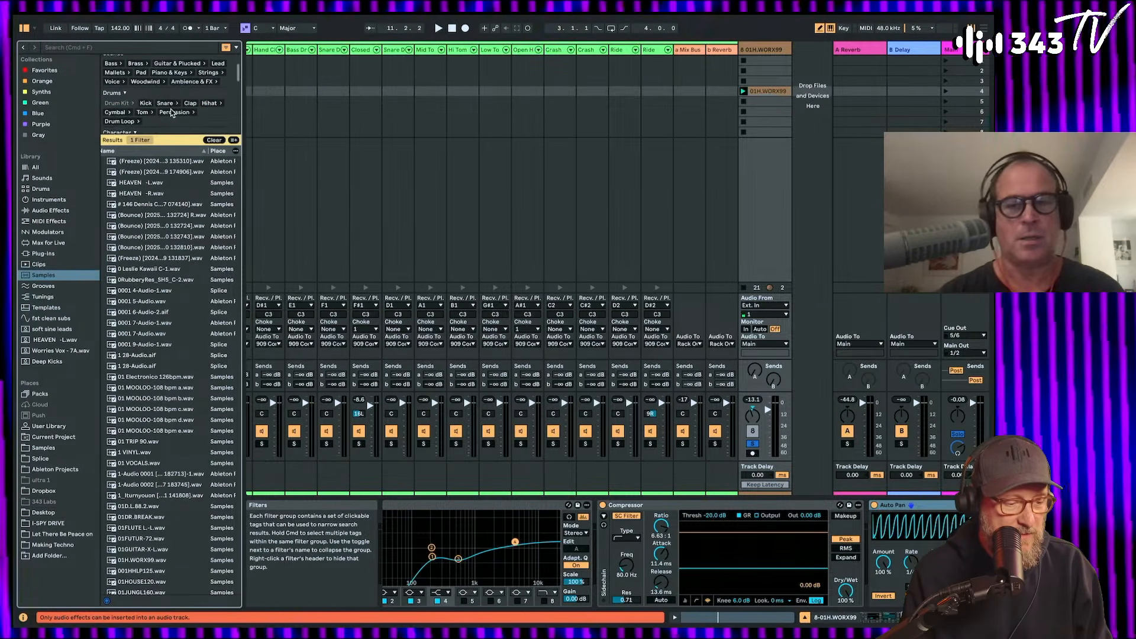
{"action": "left_click", "coordinate": [126, 109]}
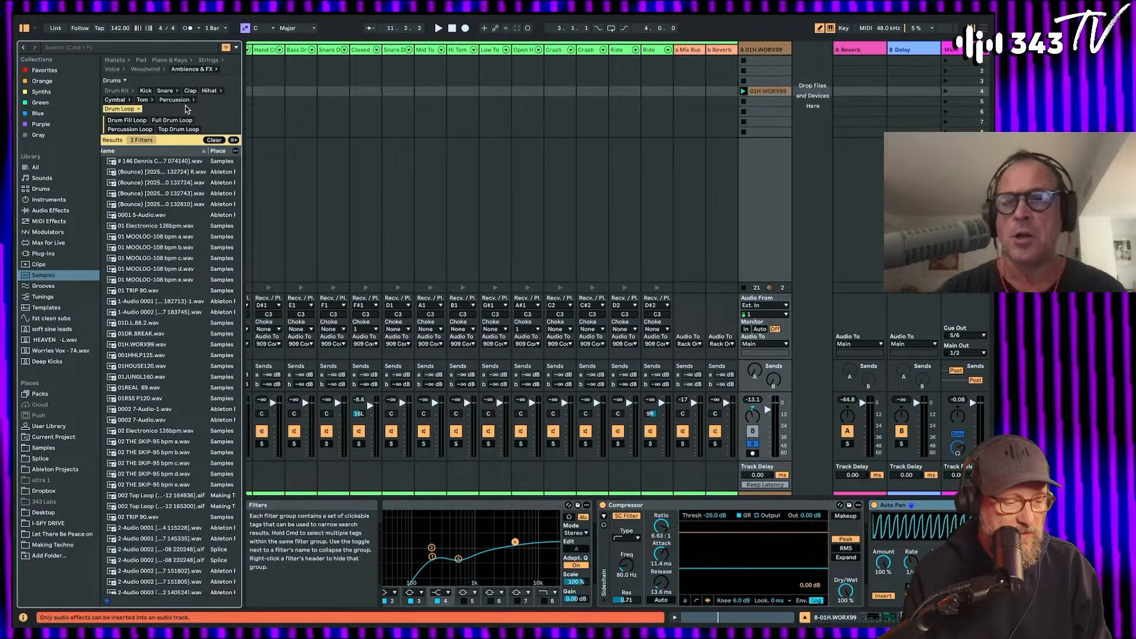
{"action": "scroll", "coordinate": [188, 106], "scroll_direction": "down", "scroll_amount": 1}
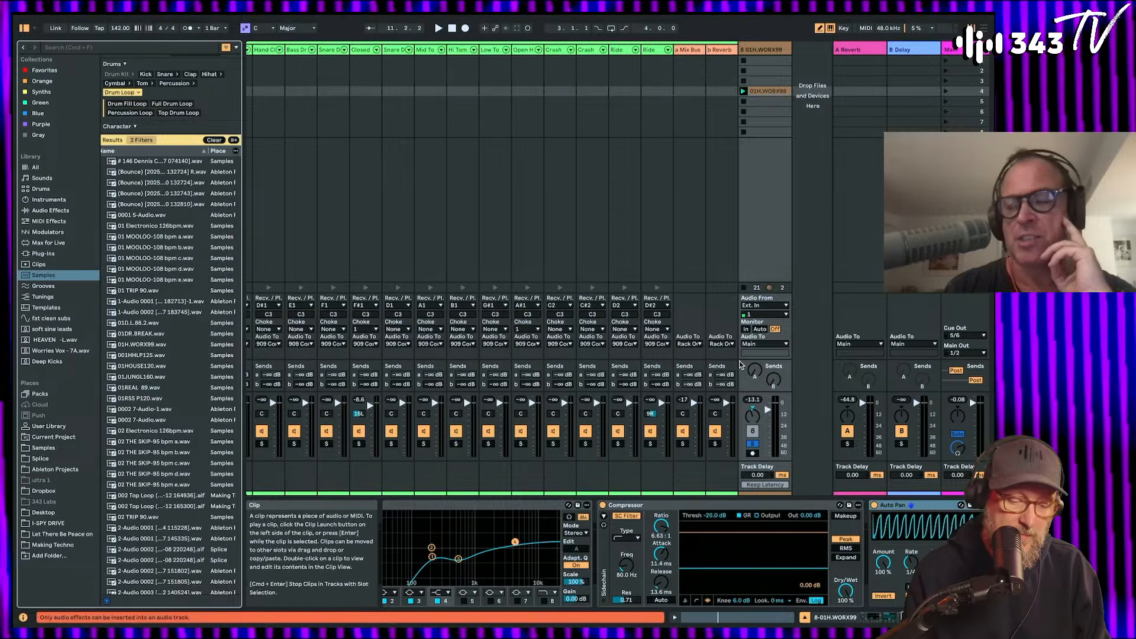
{"action": "key", "text": "space"}
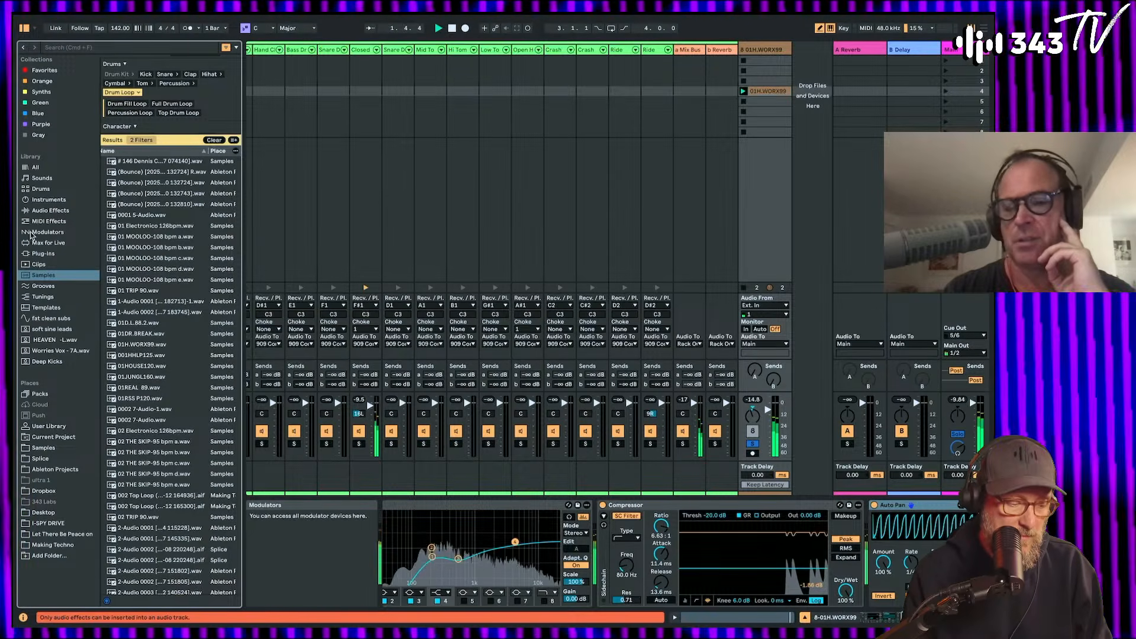
{"action": "key", "text": "space"}
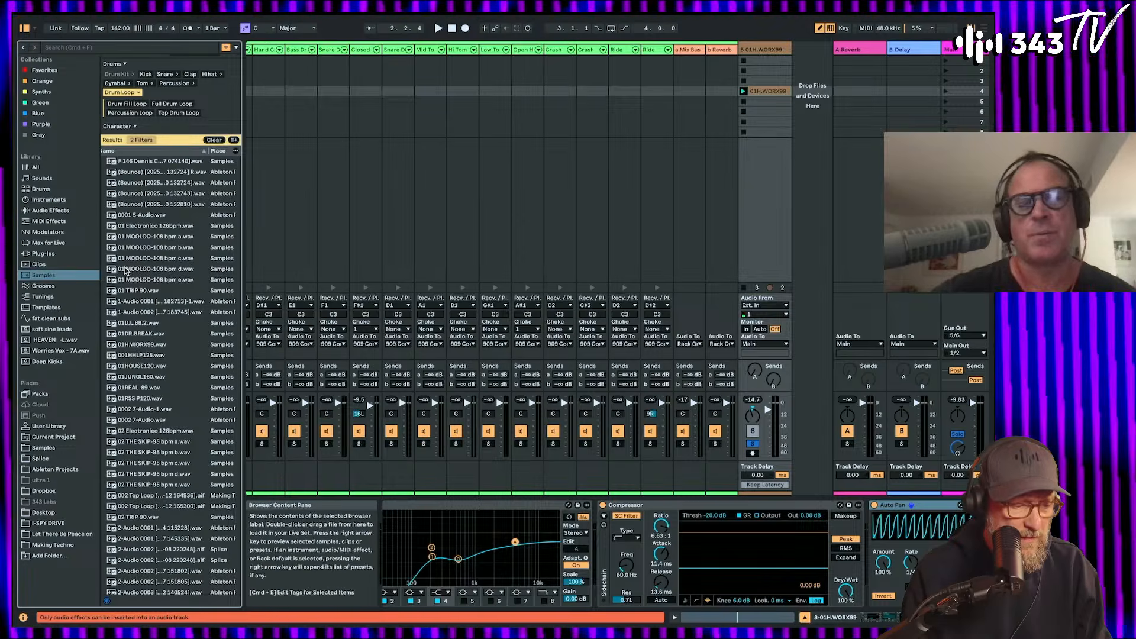
Step: Check the Percussion samples, then narrow the library filters to One Shot and Low Tom
{"action": "left_click", "coordinate": [175, 84]}
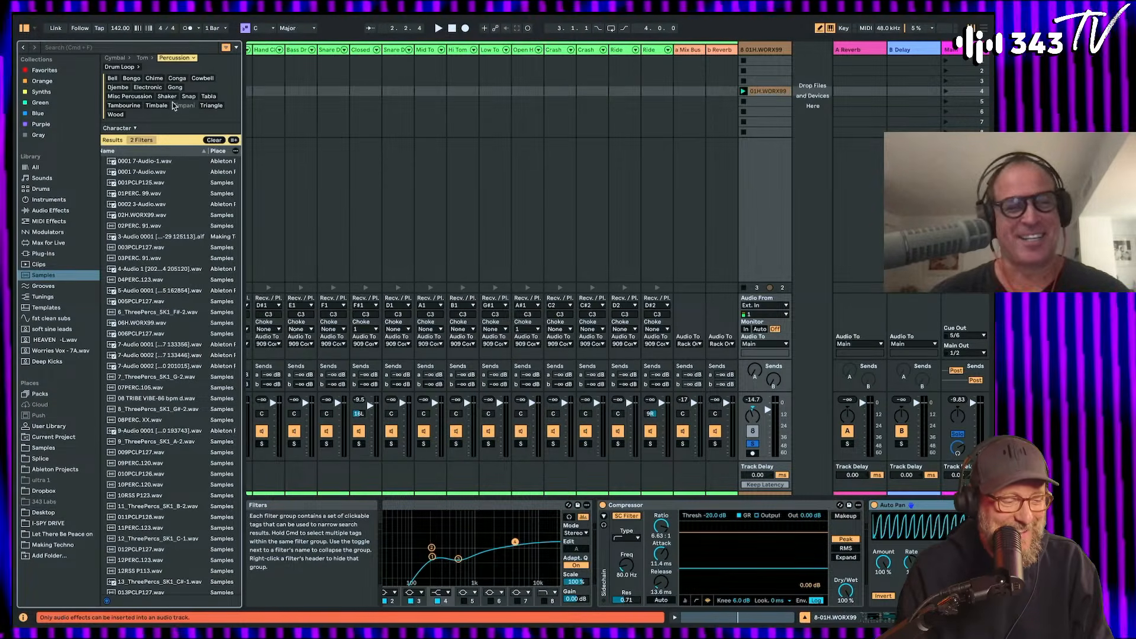
{"action": "scroll", "coordinate": [174, 105], "scroll_direction": "up", "scroll_amount": 2}
{"action": "left_click", "coordinate": [142, 83]}
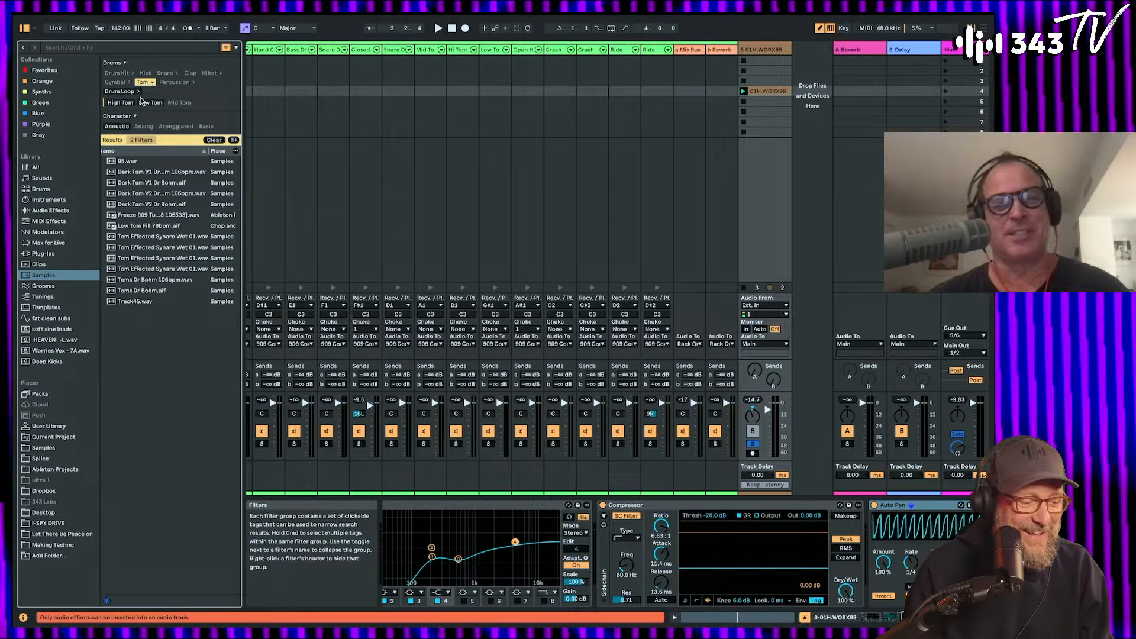
{"action": "left_click", "coordinate": [151, 104]}
{"action": "scroll", "coordinate": [195, 109], "scroll_direction": "up", "scroll_amount": 3}
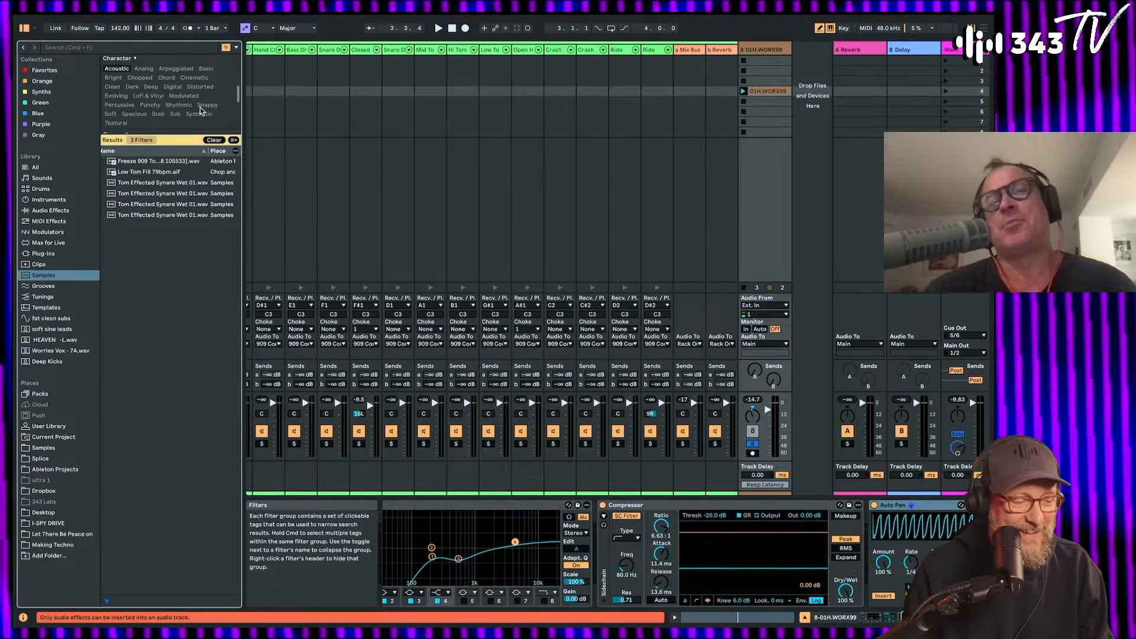
{"action": "left_click", "coordinate": [111, 70]}
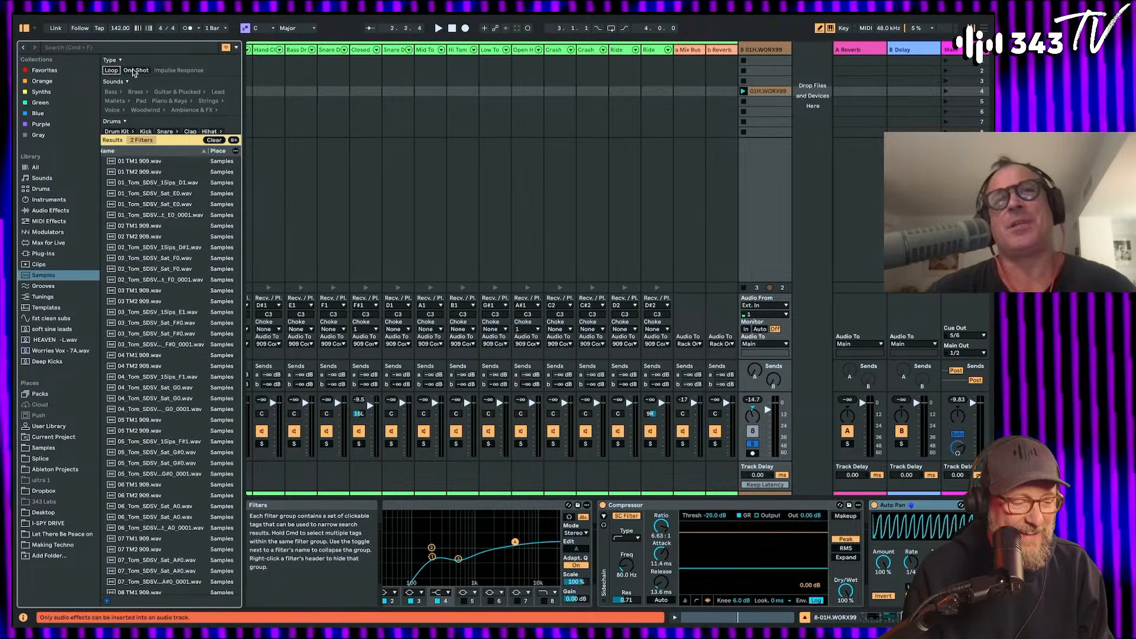
Step: Audition the first low tom one-shots in the results, from 01 TM1 909.wav through 03 TM1 909.wav
{"action": "left_click", "coordinate": [142, 163]}
{"action": "key", "text": "Down"}
{"action": "key", "text": "Down"}
{"action": "key", "text": "Down"}
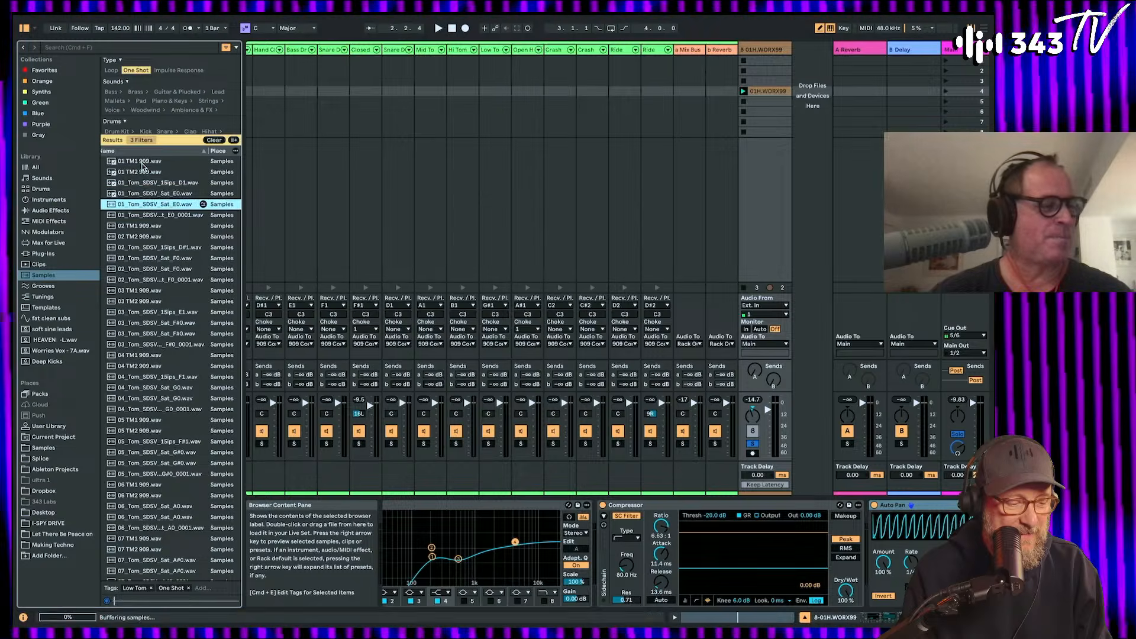
{"action": "key", "text": "Down"}
{"action": "key", "text": "Down"}
{"action": "key", "text": "Down"}
{"action": "key", "text": "Down"}
{"action": "key", "text": "Down"}
{"action": "key", "text": "Down"}
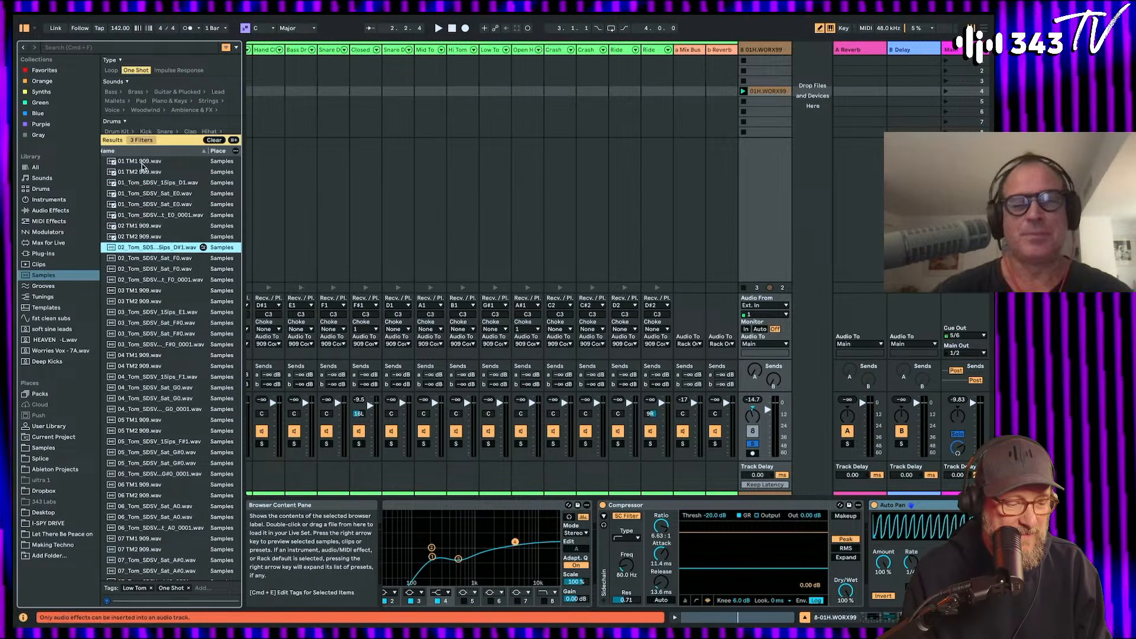
{"action": "key", "text": "Down"}
{"action": "key", "text": "Down"}
{"action": "key", "text": "Down"}
{"action": "scroll", "coordinate": [151, 154], "scroll_direction": "down", "scroll_amount": 1}
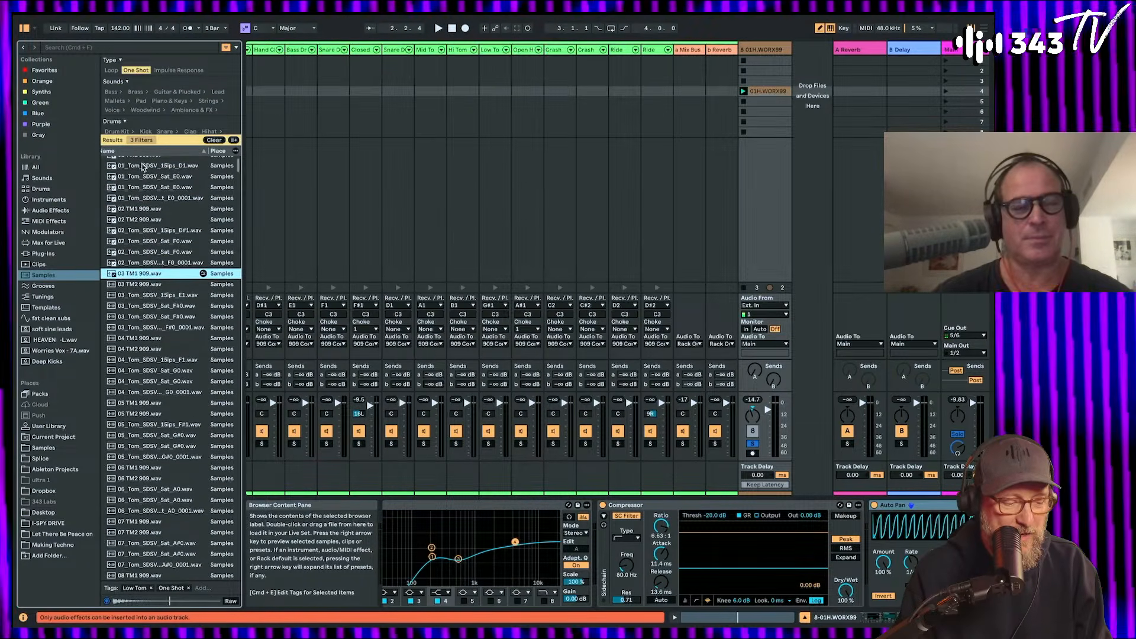
Step: Reverse the name order of the low tom results and audition the VTL Floor Tom 1 samples
{"action": "scroll", "coordinate": [175, 279], "scroll_direction": "down", "scroll_amount": 15}
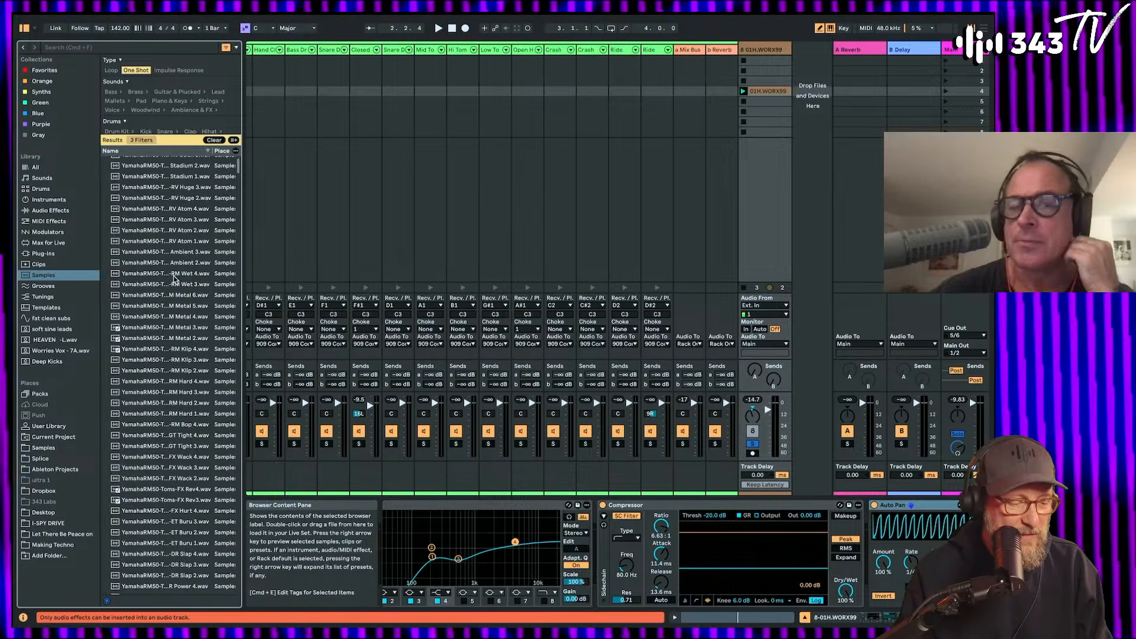
{"action": "scroll", "coordinate": [172, 273], "scroll_direction": "down", "scroll_amount": 4}
{"action": "left_click", "coordinate": [159, 237]}
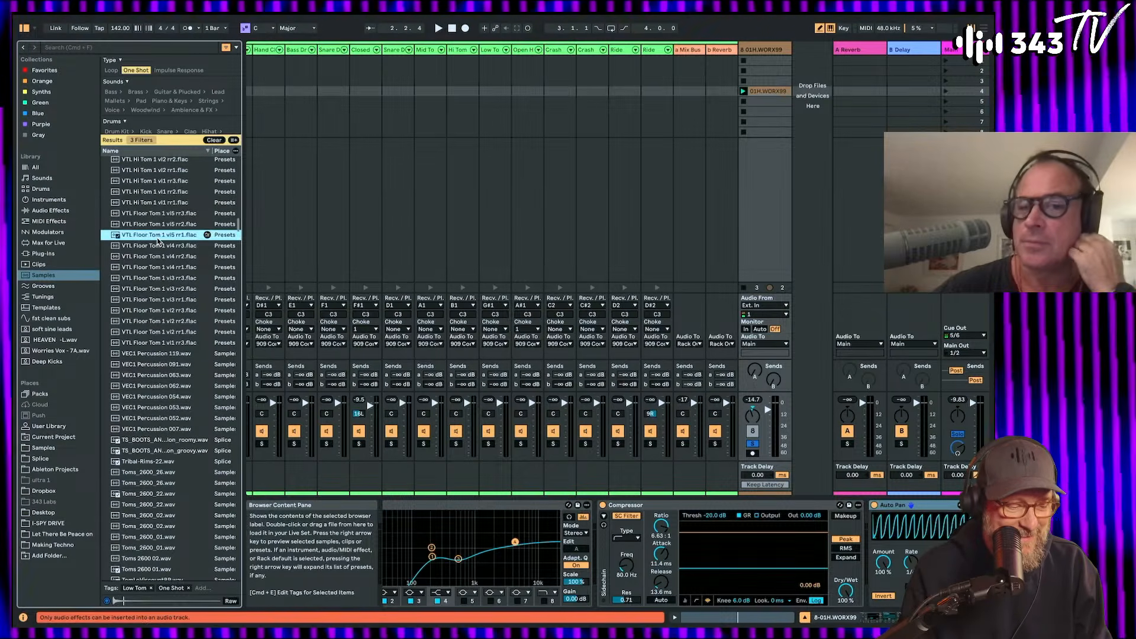
{"action": "key", "text": "Down"}
{"action": "key", "text": "Down"}
{"action": "key", "text": "Down"}
{"action": "key", "text": "Down"}
{"action": "key", "text": "Down"}
{"action": "key", "text": "Down"}
{"action": "key", "text": "Down"}
{"action": "key", "text": "Down"}
{"action": "key", "text": "Down"}
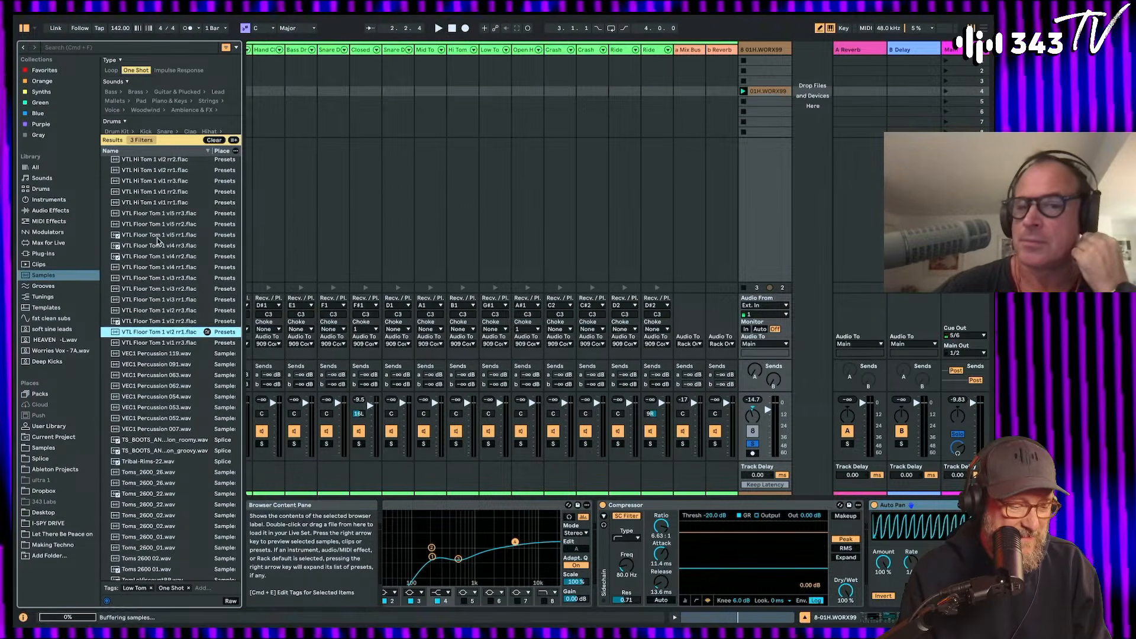
{"action": "key", "text": "Down"}
Step: Audition the VEC1 Percussion one-shots and select VEC1 Percussion 062.wav
{"action": "key", "text": "Down"}
{"action": "scroll", "coordinate": [158, 242], "scroll_direction": "down", "scroll_amount": 3}
{"action": "key", "text": "Down"}
{"action": "key", "text": "Down"}
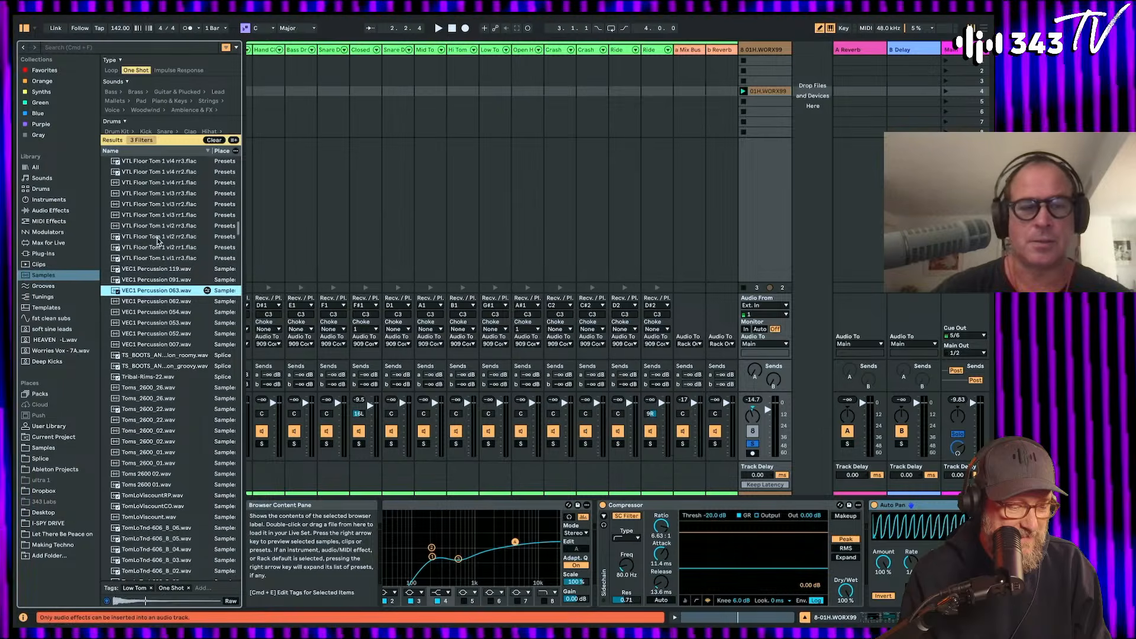
{"action": "key", "text": "Down"}
{"action": "key", "text": "Down"}
{"action": "key", "text": "Down"}
{"action": "key", "text": "Up"}
{"action": "key", "text": "Up"}
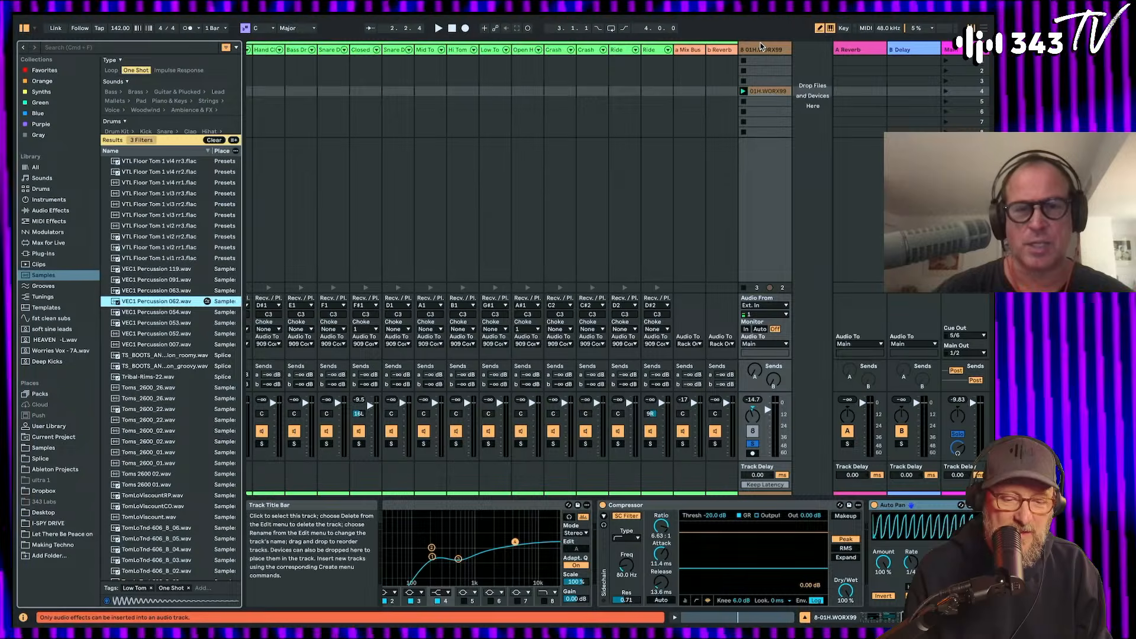
Step: Create a new MIDI track, load VEC1 Percussion 062.wav onto it as an instrument and arm the track for recording
{"action": "key", "text": "super+shift+t"}
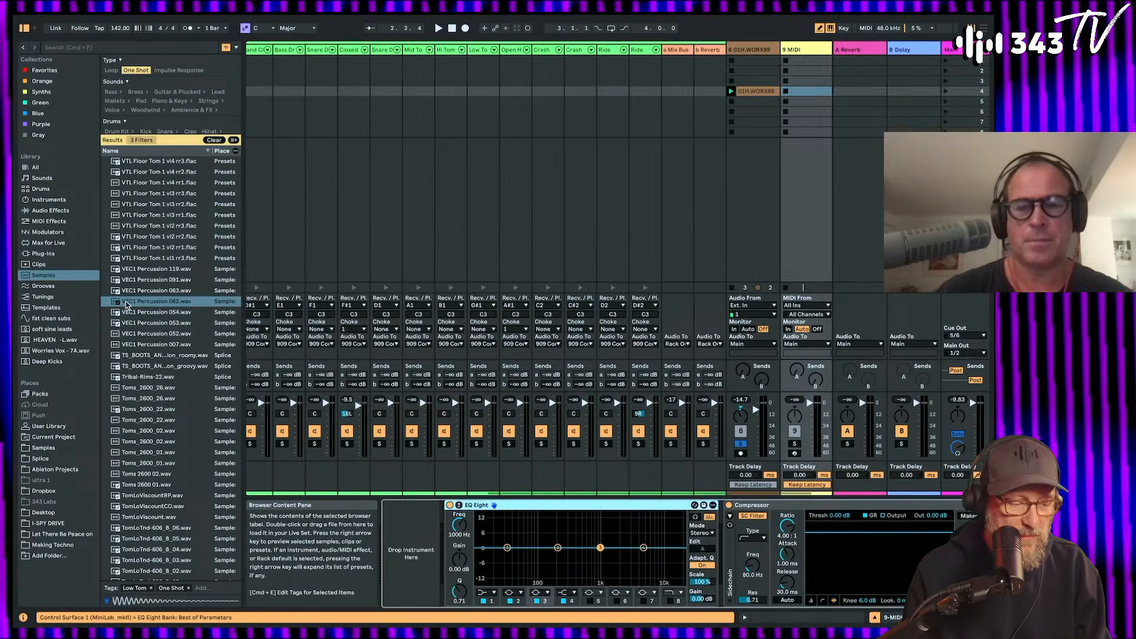
{"action": "key", "text": "Return"}
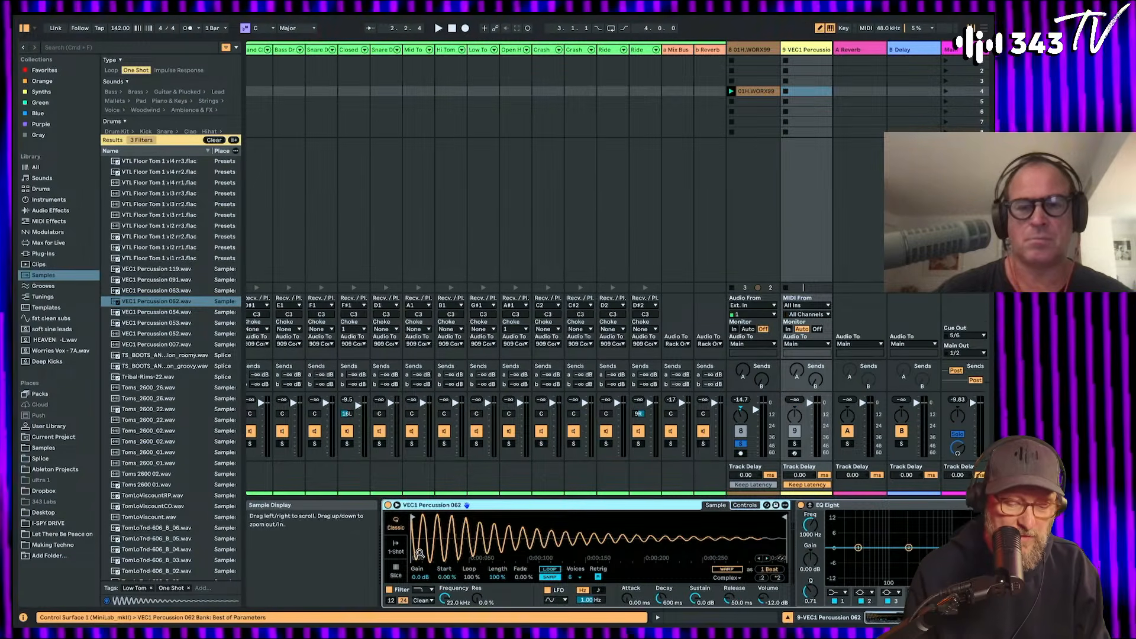
{"action": "left_click", "coordinate": [795, 454]}
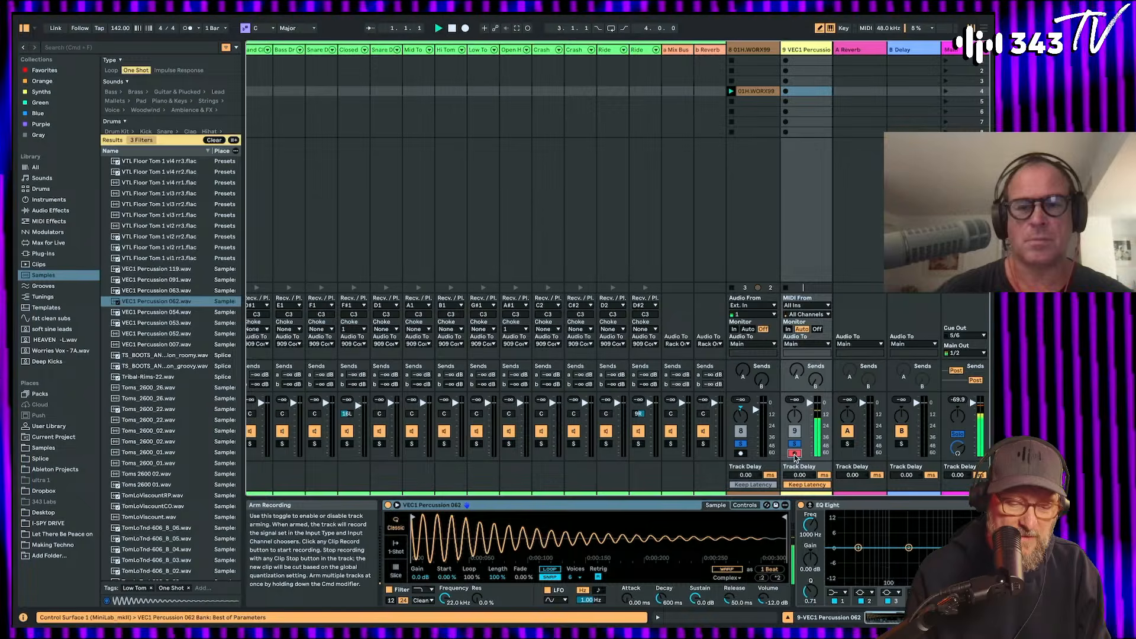
Step: Start playback and solo the kick track so it sounds along with the percussion
{"action": "key", "text": "space"}
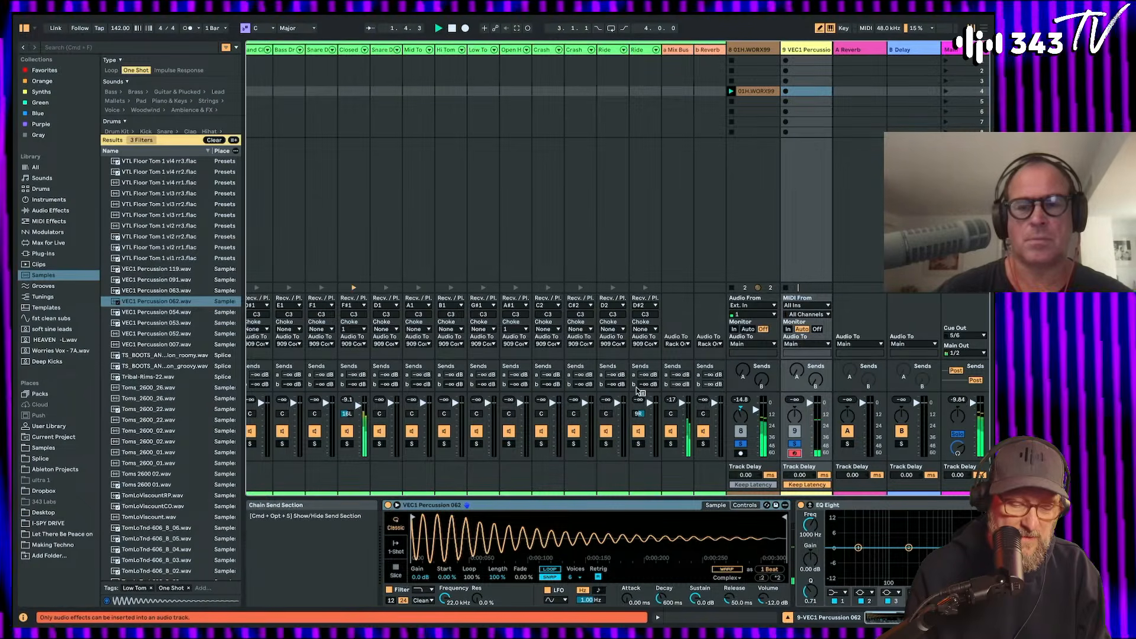
{"action": "scroll", "coordinate": [370, 411], "scroll_direction": "left", "scroll_amount": 10}
{"action": "left_click", "coordinate": [260, 444]}
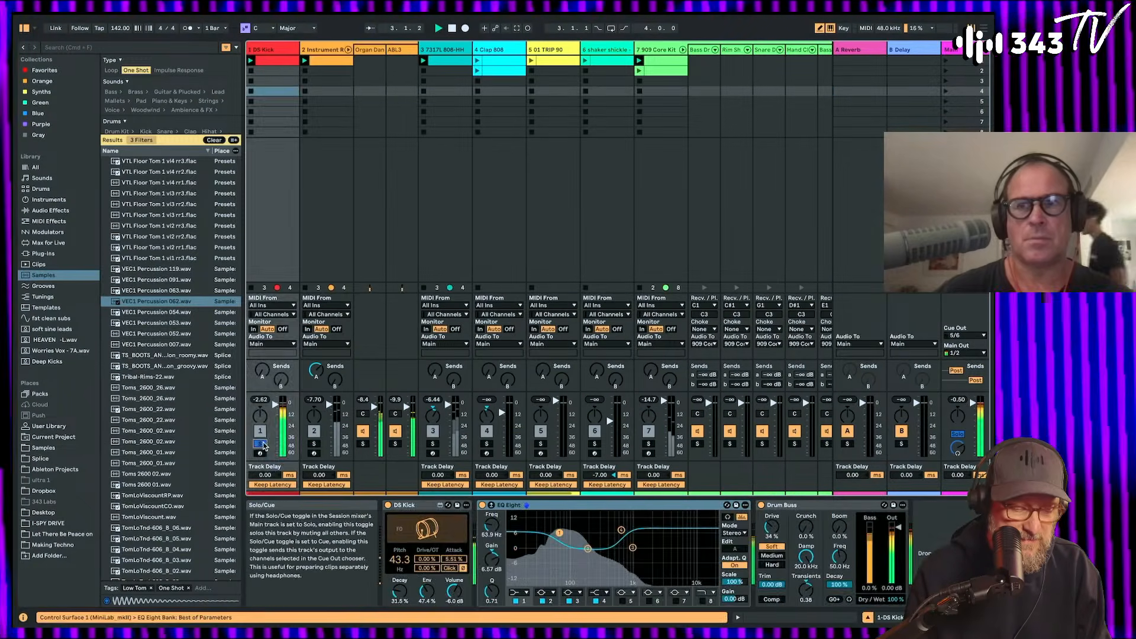
Step: Create a one-bar MIDI clip in the VEC1 Percussion track's fourth slot and enter a C3 note from 1.2.3 to 1.3.4
{"action": "scroll", "coordinate": [675, 304], "scroll_direction": "right", "scroll_amount": 10}
{"action": "left_click", "coordinate": [760, 93]}
{"action": "double_click", "coordinate": [761, 94]}
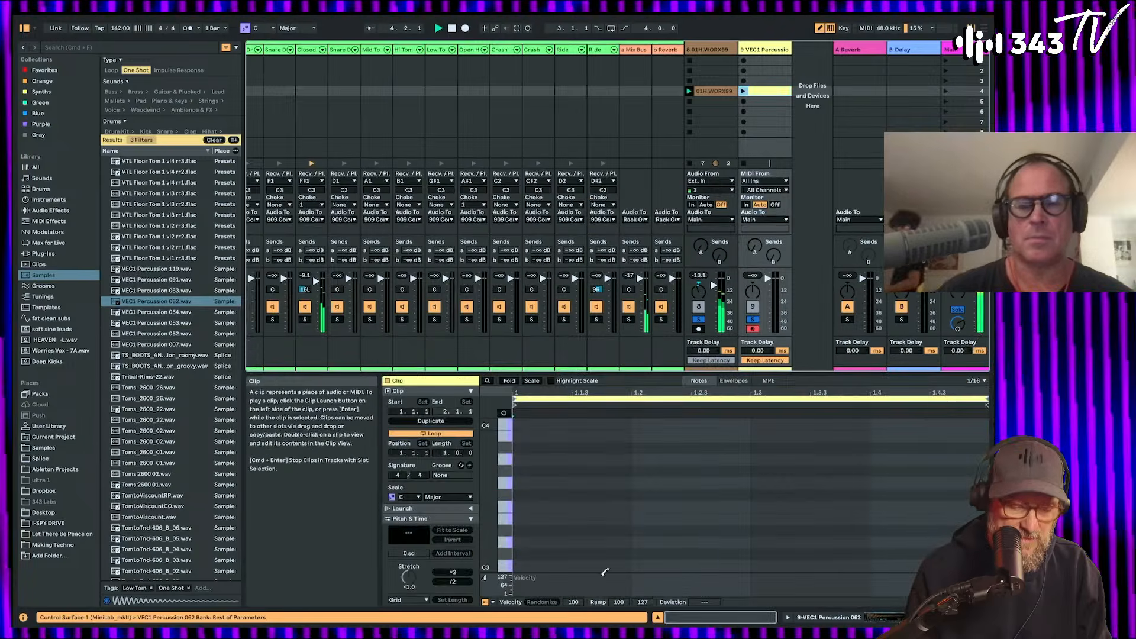
{"action": "left_click", "coordinate": [700, 566]}
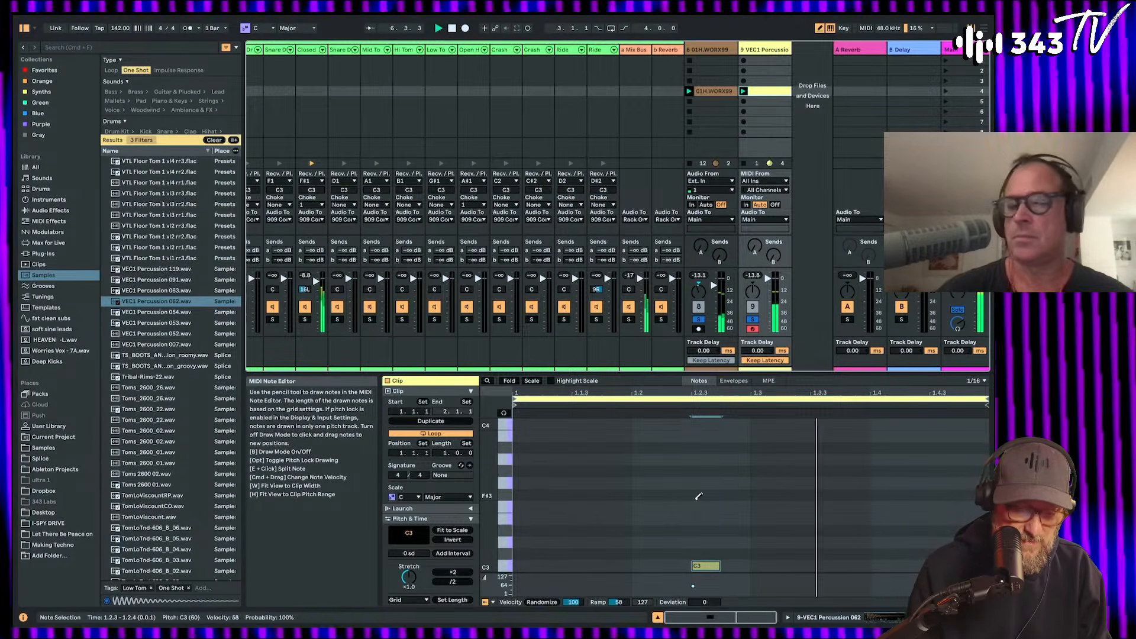
{"action": "left_click_drag", "start_coordinate": [719, 566], "coordinate": [837, 565]}
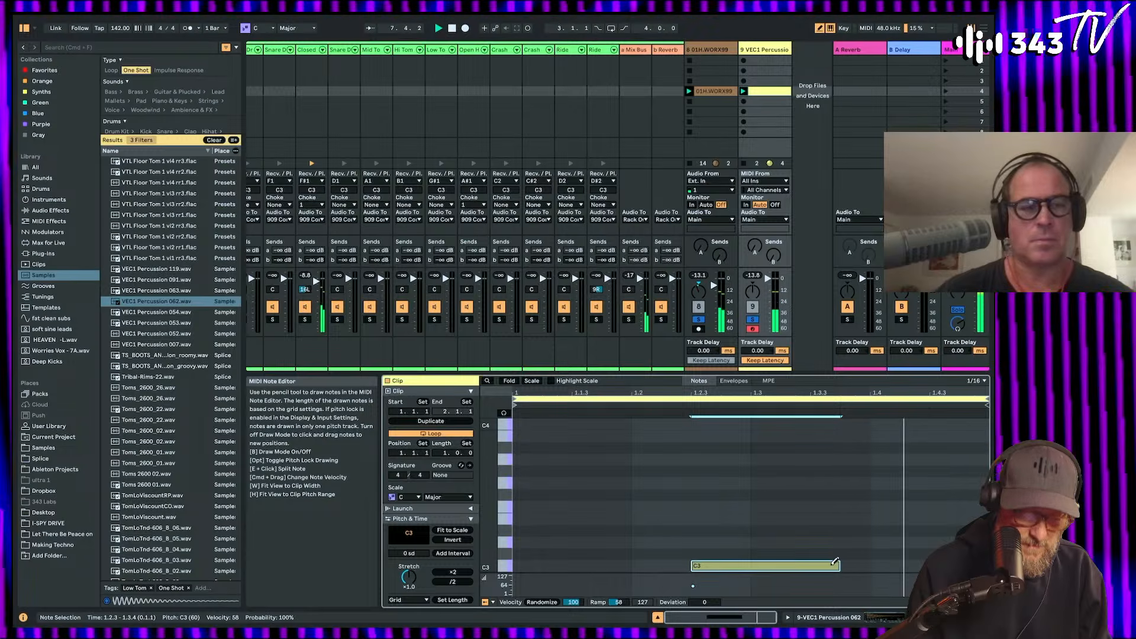
Step: Add a second C3 note ahead of the long one, spanning 1.1.4 to 1.2.3
{"action": "left_click", "coordinate": [560, 565]}
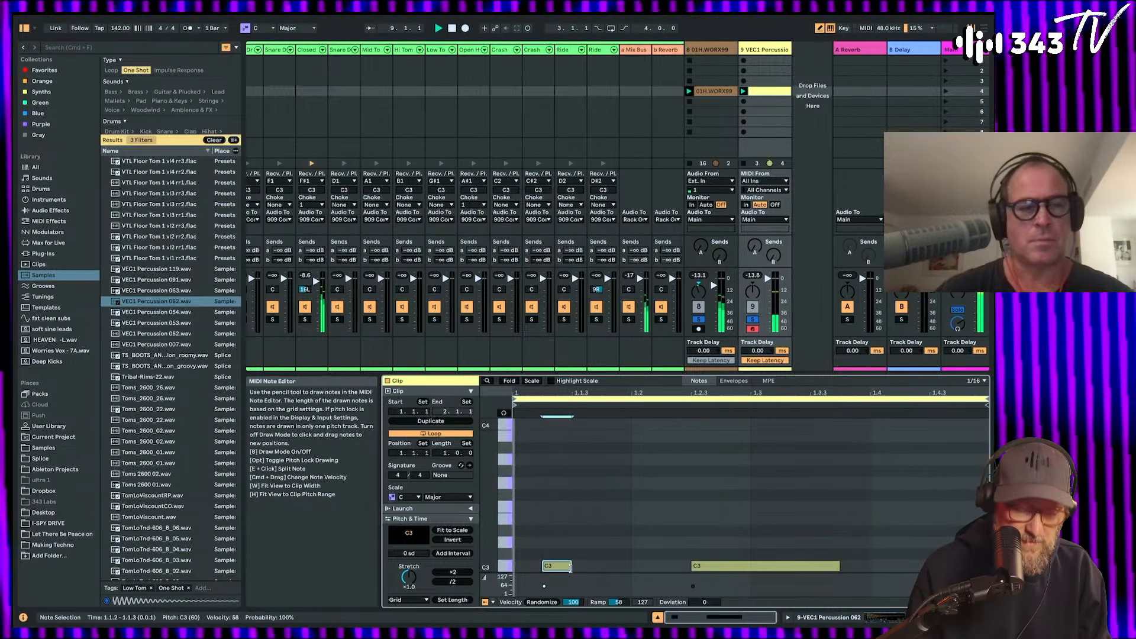
{"action": "left_click_drag", "start_coordinate": [571, 564], "coordinate": [602, 563]}
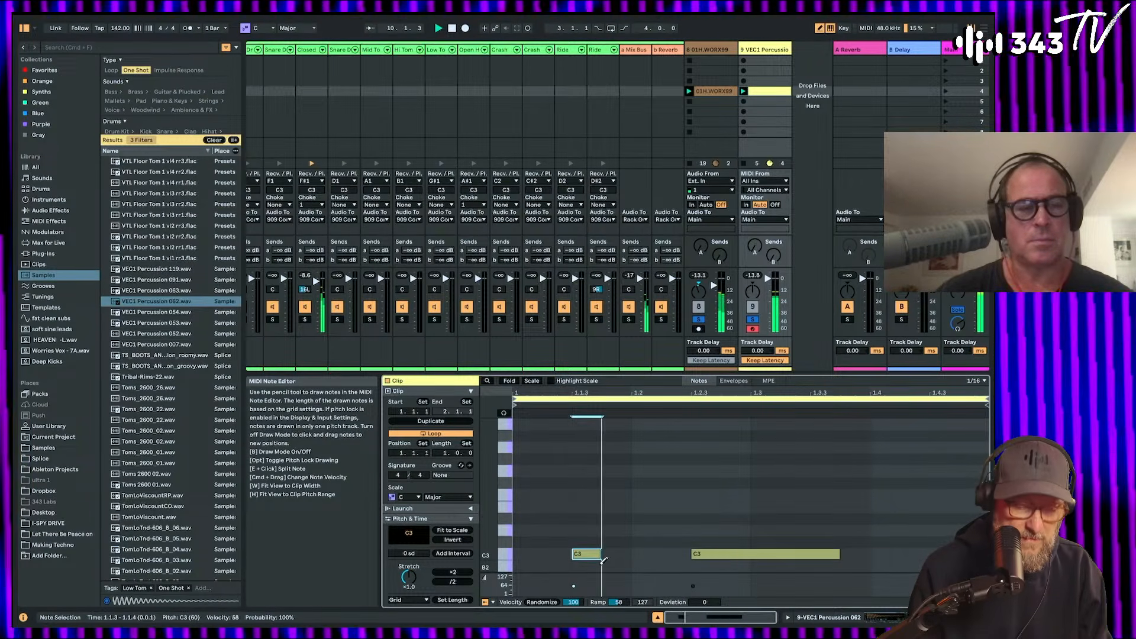
{"action": "key", "text": "shift+Right"}
{"action": "key", "text": "shift+Right"}
{"action": "key", "text": "shift+Right"}
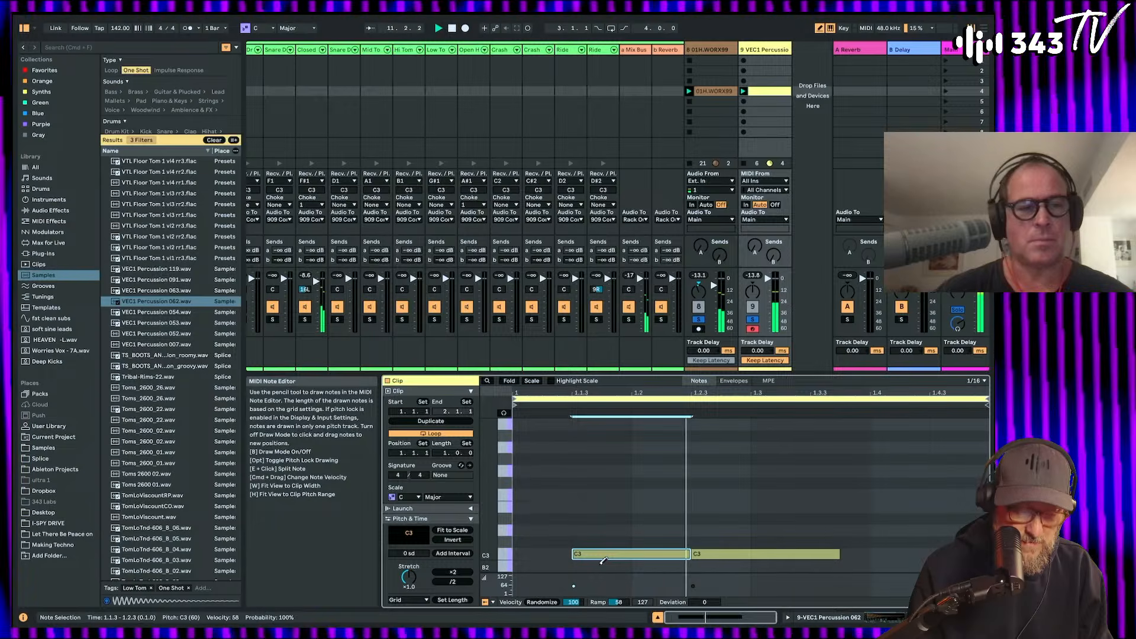
{"action": "key", "text": "alt+shift+Right"}
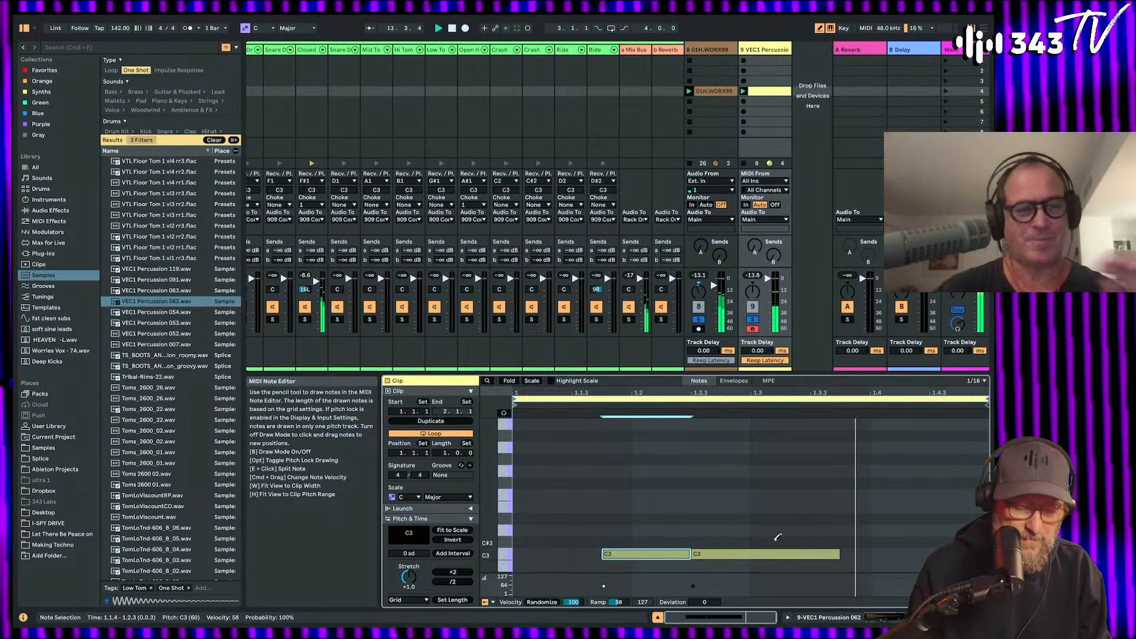
Step: Replace the long note at 1.2.3 with a C3 note spanning 1.3.4 to 1.4.3
{"action": "left_click", "coordinate": [750, 552]}
{"action": "left_click", "coordinate": [716, 553]}
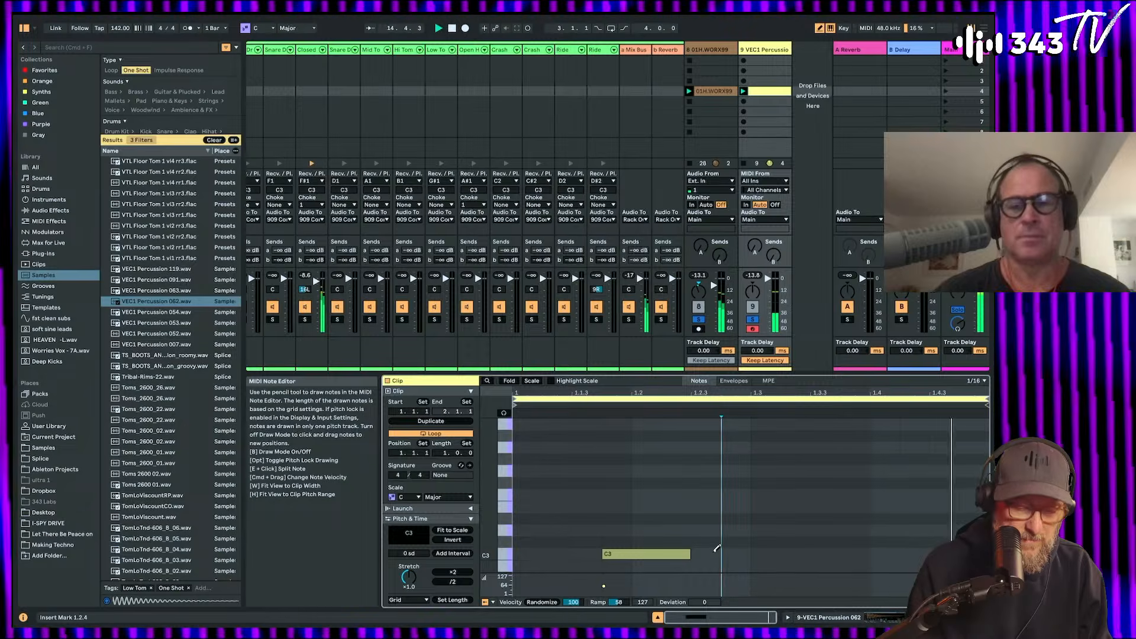
{"action": "left_click", "coordinate": [805, 554]}
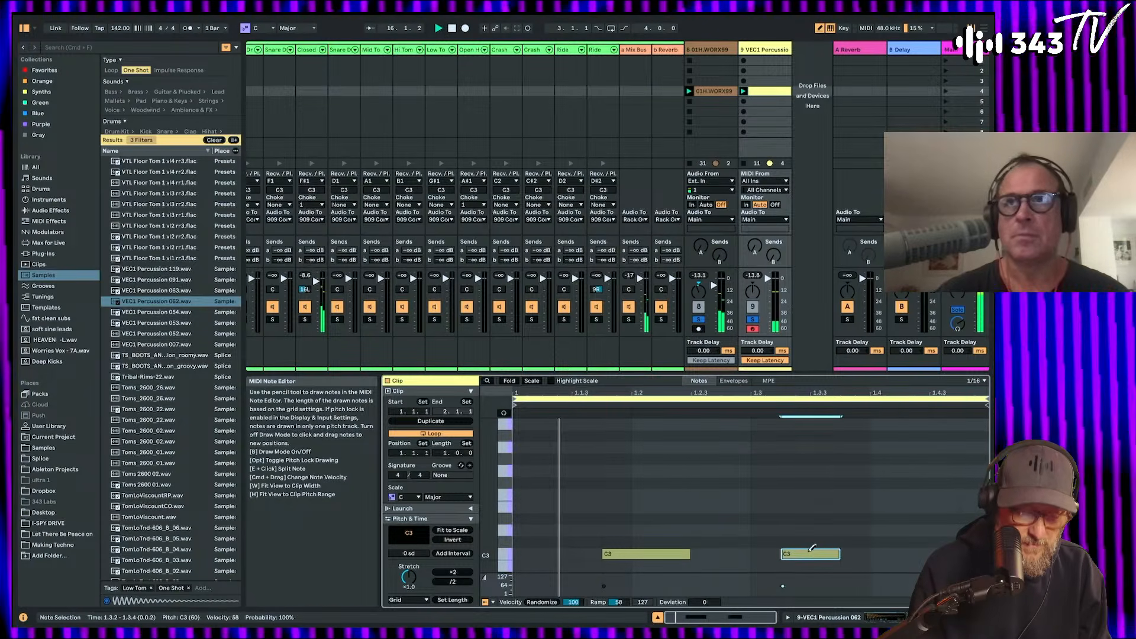
{"action": "key", "text": "shift+Right"}
{"action": "key", "text": "Right"}
{"action": "key", "text": "Right"}
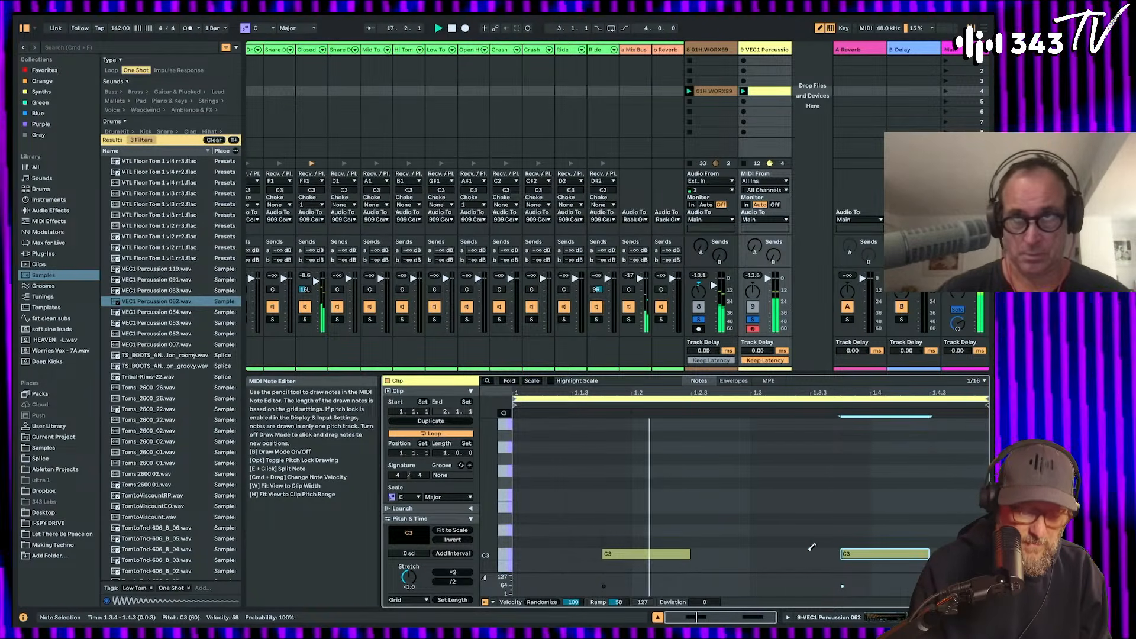
Step: Add two more C3 notes, one from 1.1.2 to 1.1.4 and one from 1.3.2 to 1.3.4
{"action": "left_click", "coordinate": [534, 553]}
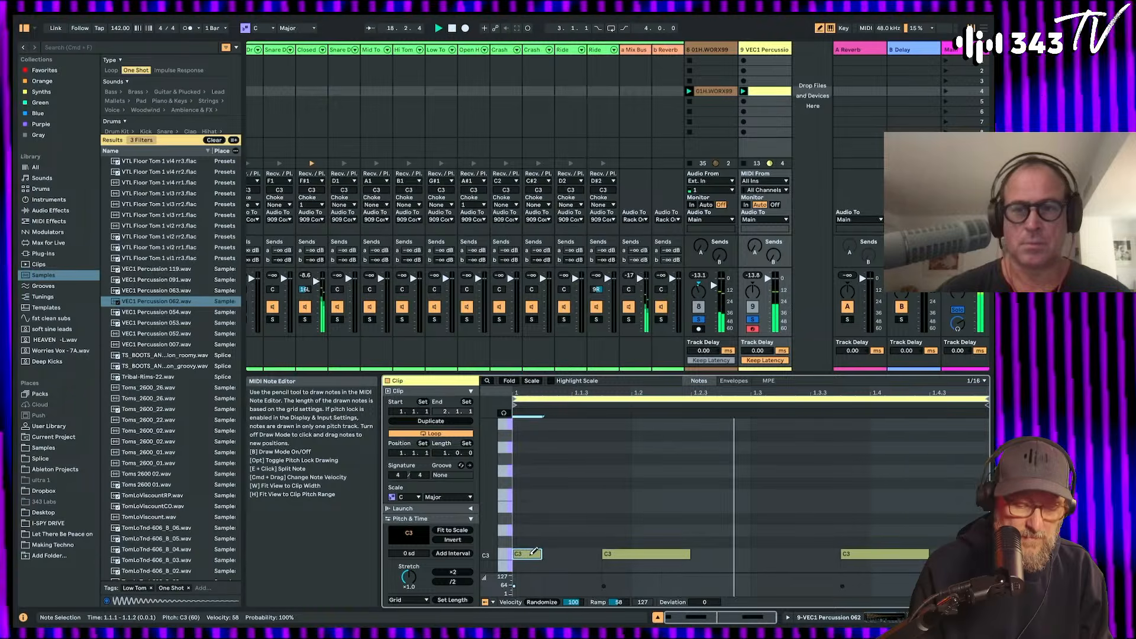
{"action": "key", "text": "shift+Right"}
{"action": "key", "text": "Right"}
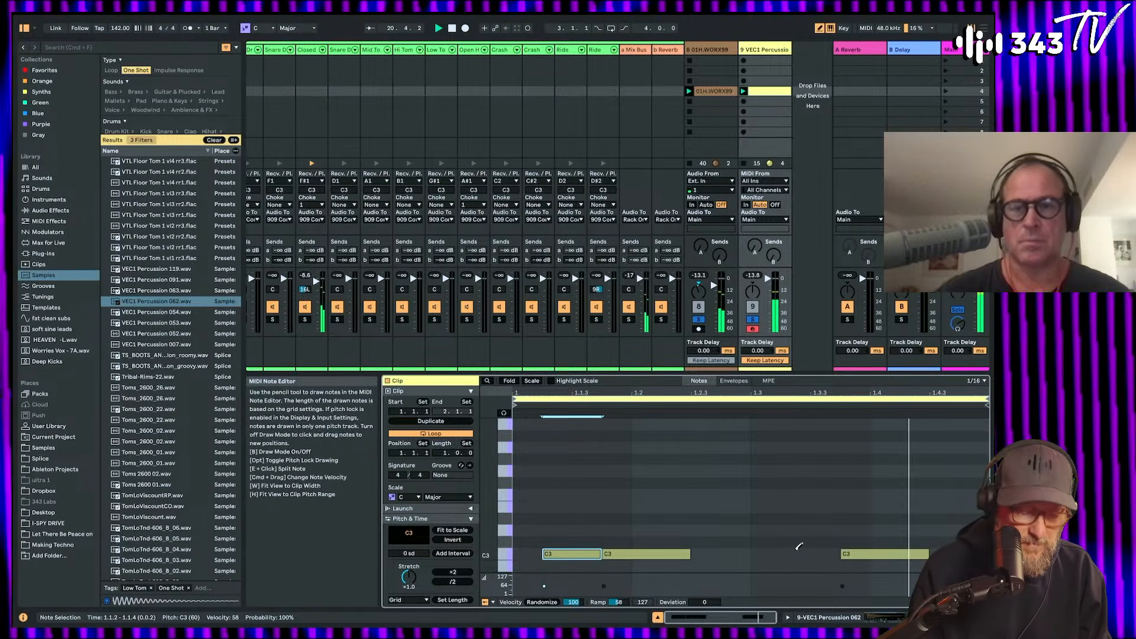
{"action": "left_click_drag", "start_coordinate": [782, 554], "coordinate": [839, 554]}
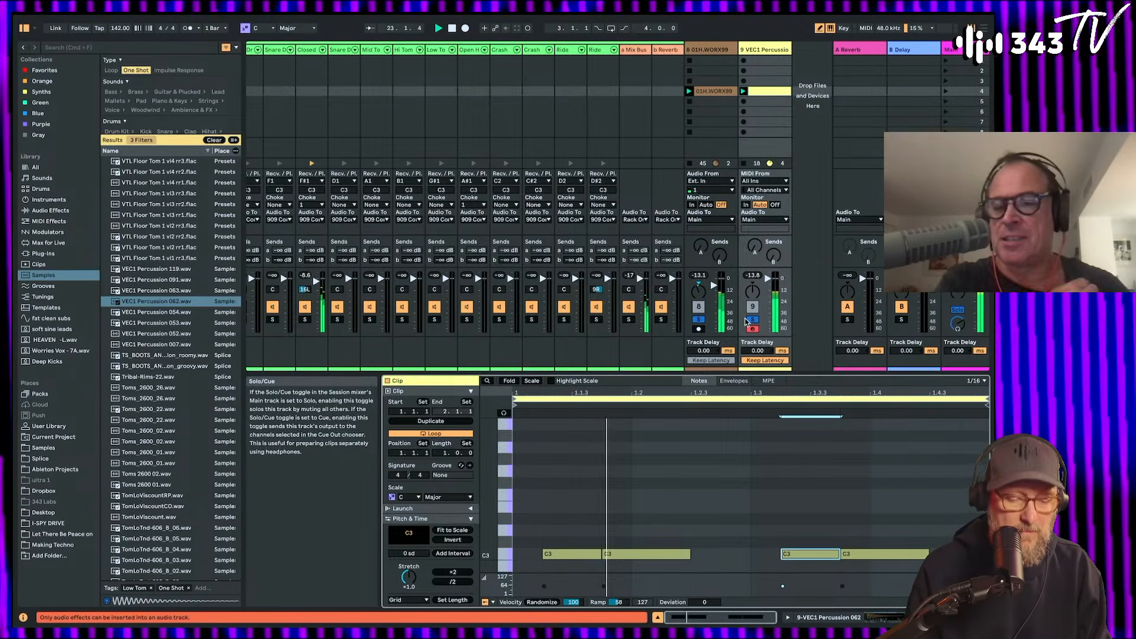
Step: Solo the ABL3 chain of the instrument rack, and reopen the VEC1 Percussion clip for note editing
{"action": "scroll", "coordinate": [341, 320], "scroll_direction": "left", "scroll_amount": 10}
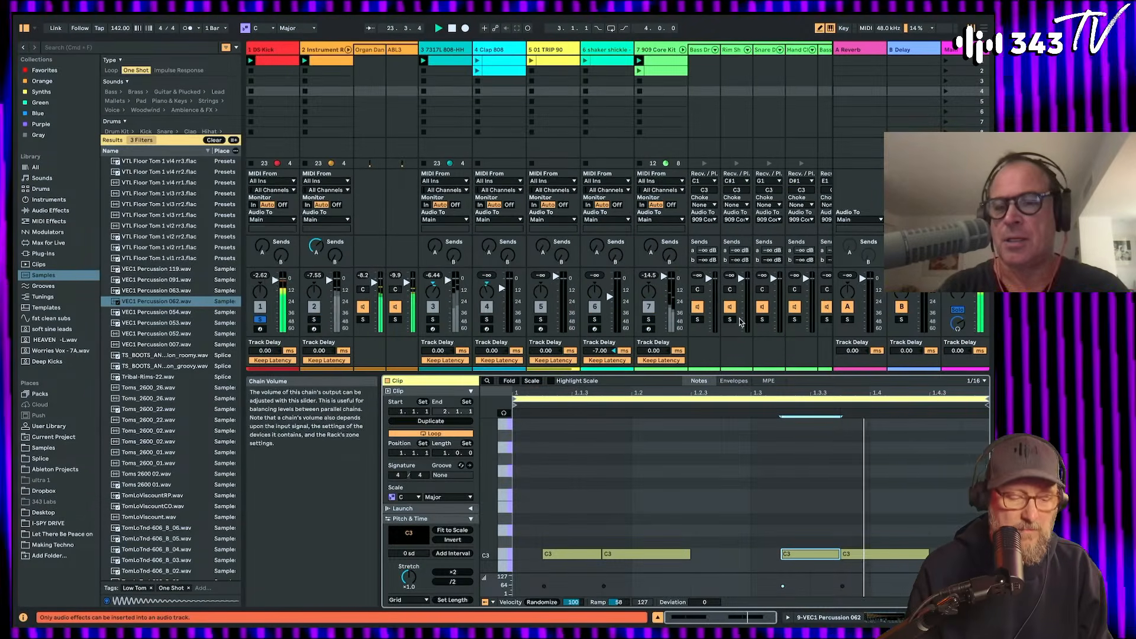
{"action": "left_click", "coordinate": [396, 321]}
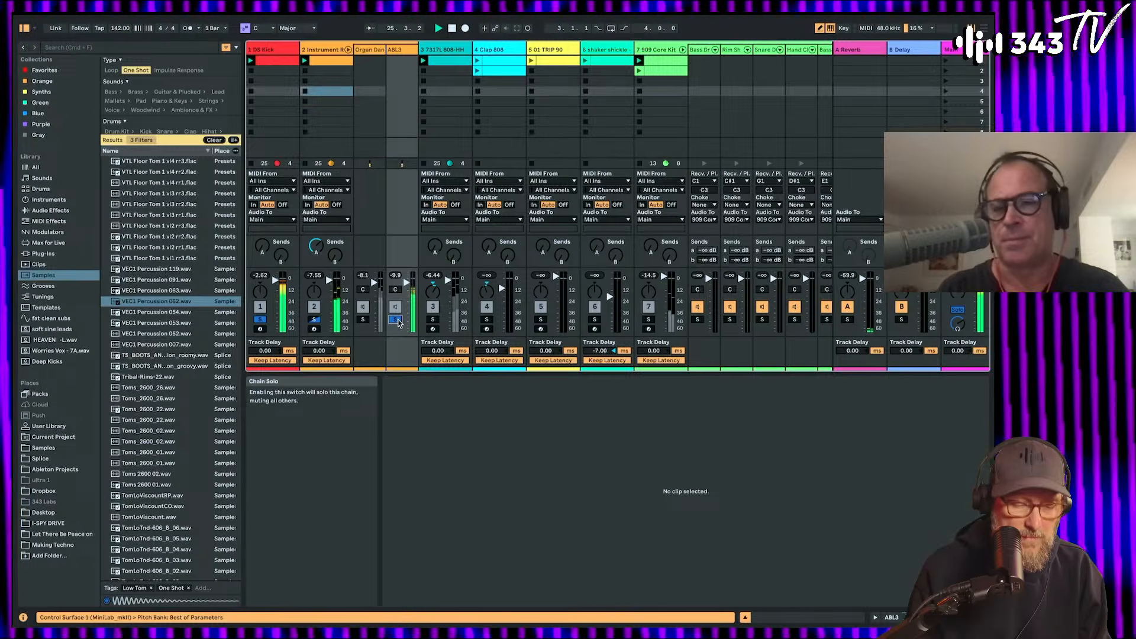
{"action": "scroll", "coordinate": [456, 288], "scroll_direction": "right", "scroll_amount": 10}
{"action": "left_click", "coordinate": [770, 93]}
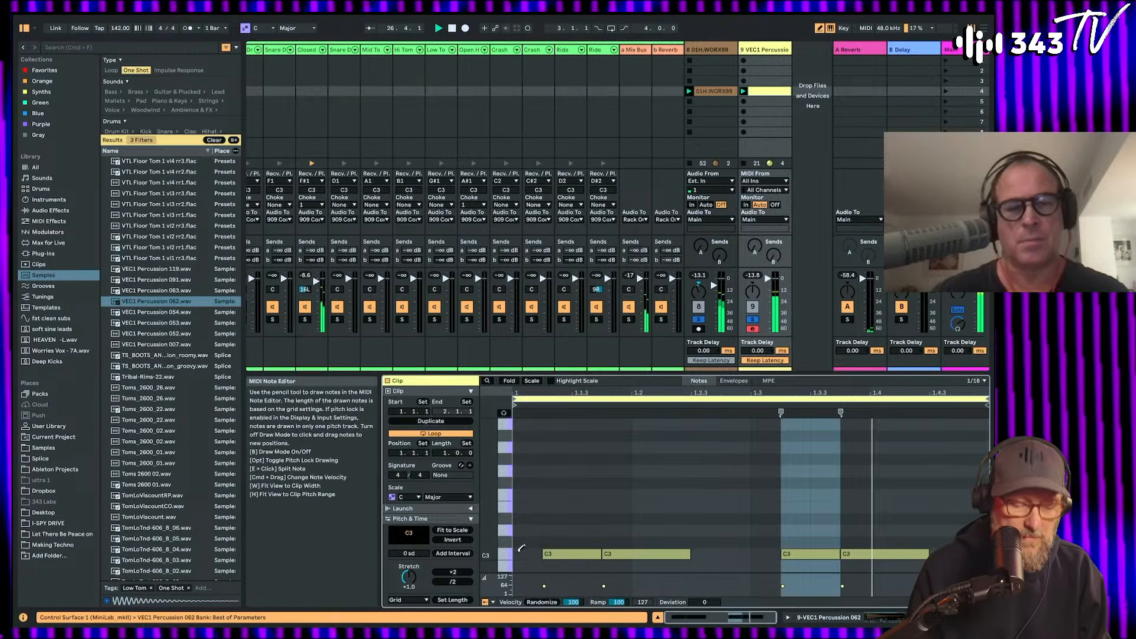
Step: Transpose all C3 notes in the clip up to F#3 and add short F#3 notes at 1.2.3 and 1.4.3
{"action": "left_click", "coordinate": [507, 554]}
{"action": "key", "text": "Up"}
{"action": "key", "text": "Up"}
{"action": "key", "text": "Up"}
{"action": "key", "text": "Up"}
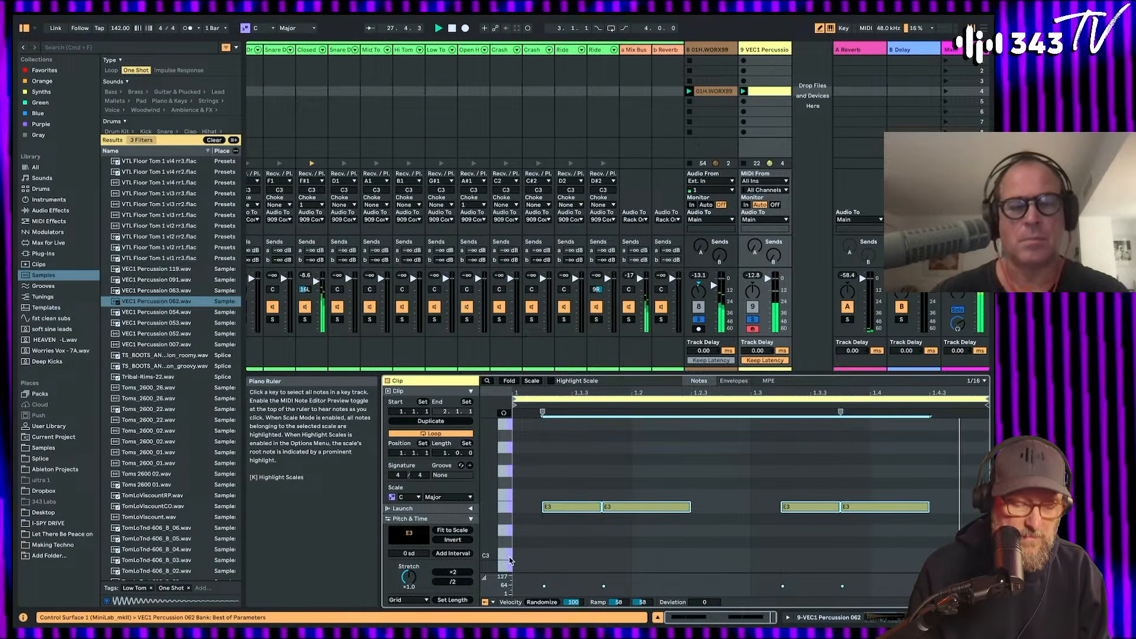
{"action": "key", "text": "Up"}
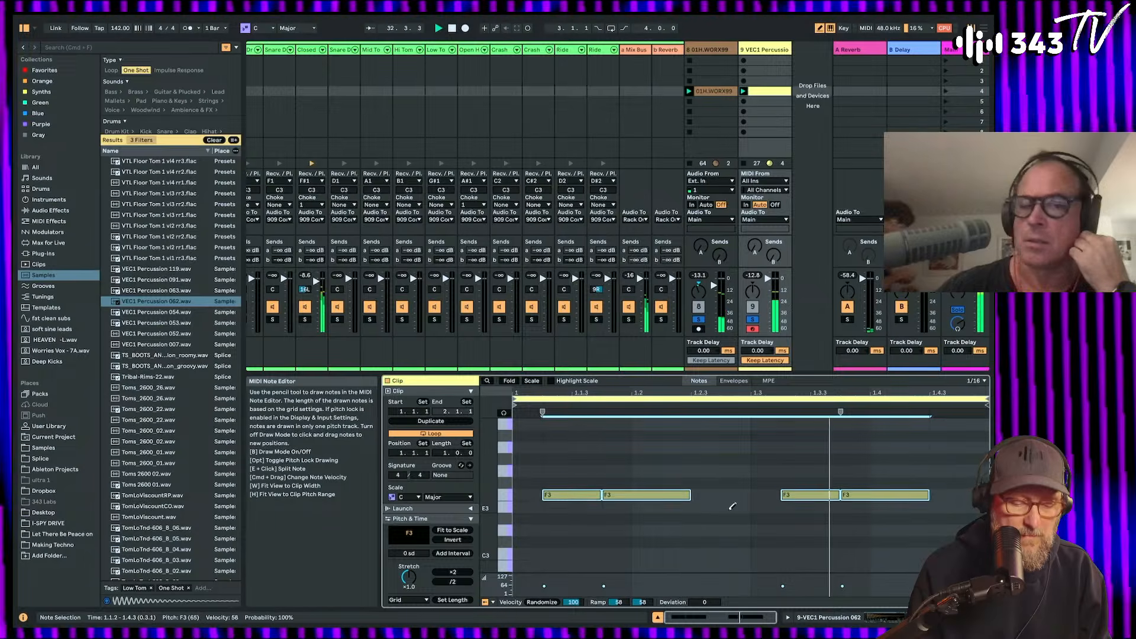
{"action": "key", "text": "Up"}
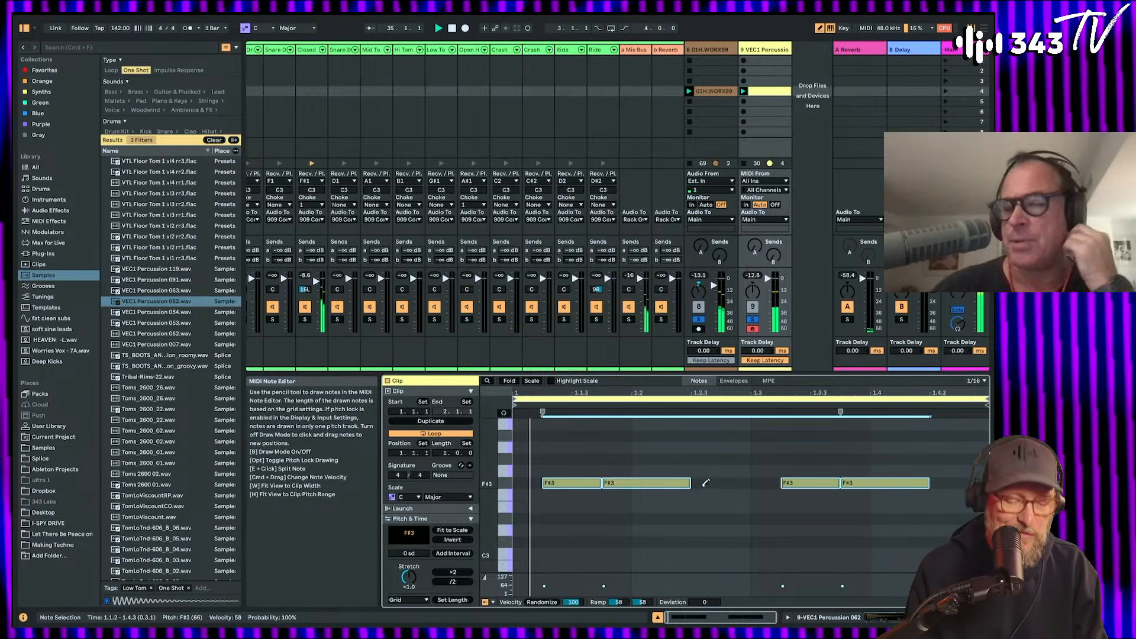
{"action": "left_click", "coordinate": [705, 483]}
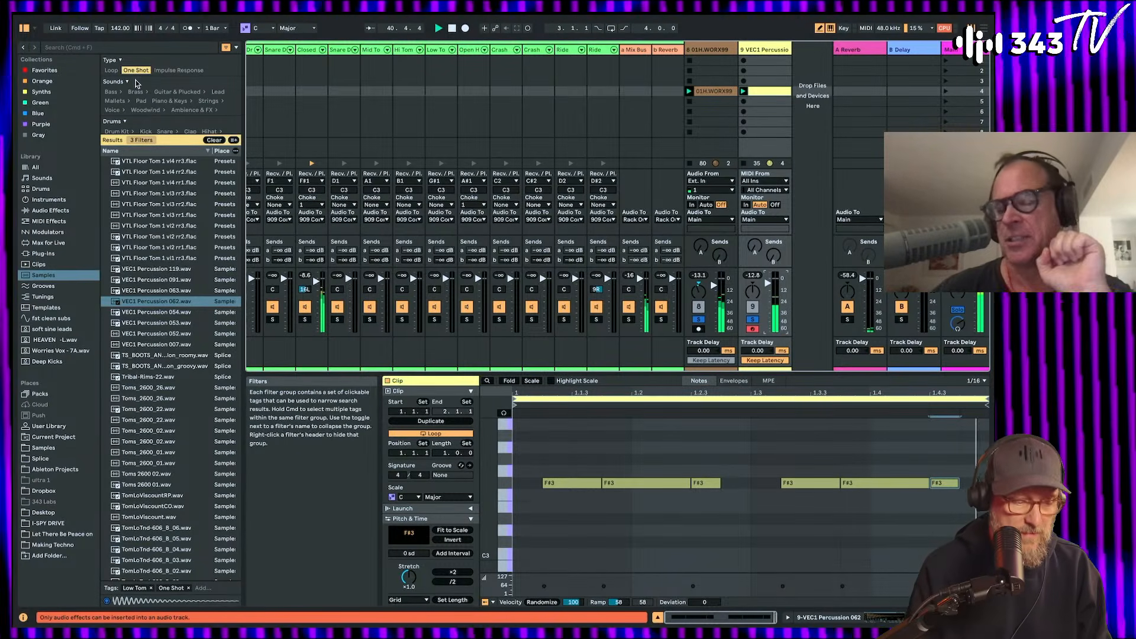
{"action": "scroll", "coordinate": [184, 335], "scroll_direction": "down", "scroll_amount": 7}
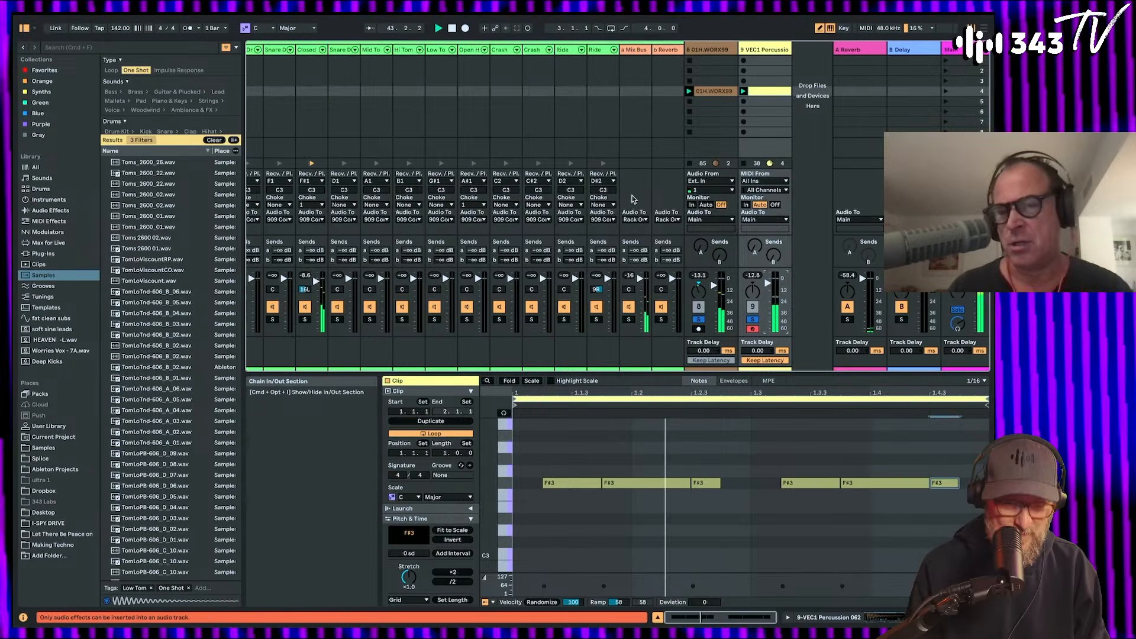
{"action": "scroll", "coordinate": [149, 413], "scroll_direction": "down", "scroll_amount": 10}
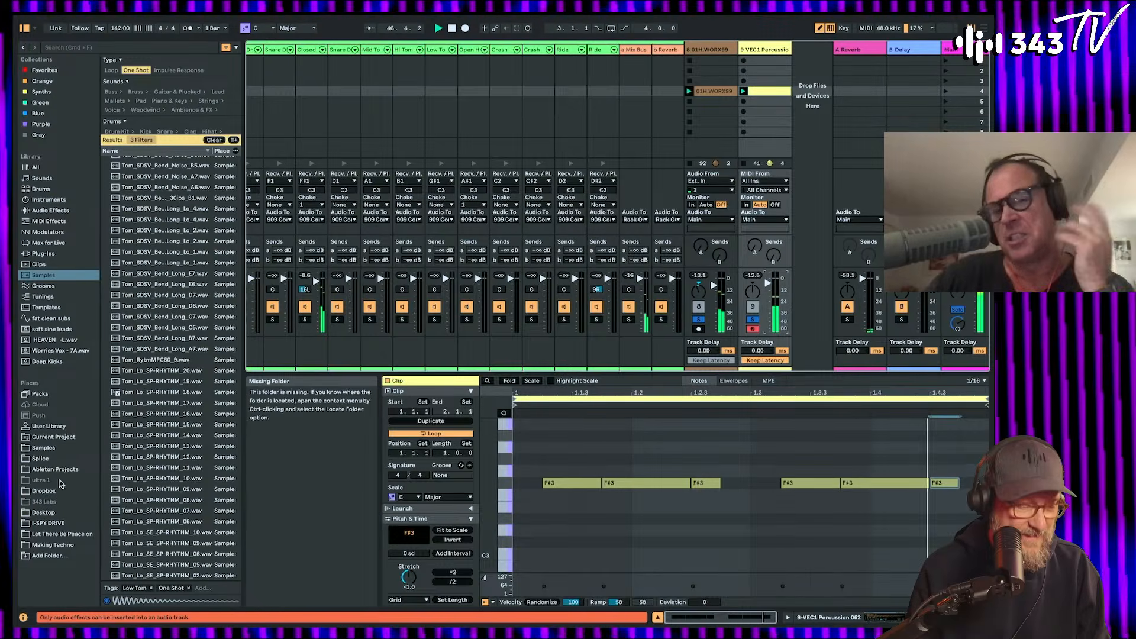
Step: Solo the VEC1 Percussion track without the WORX99 loop and show the percussion track's device chain
{"action": "left_click", "coordinate": [753, 321]}
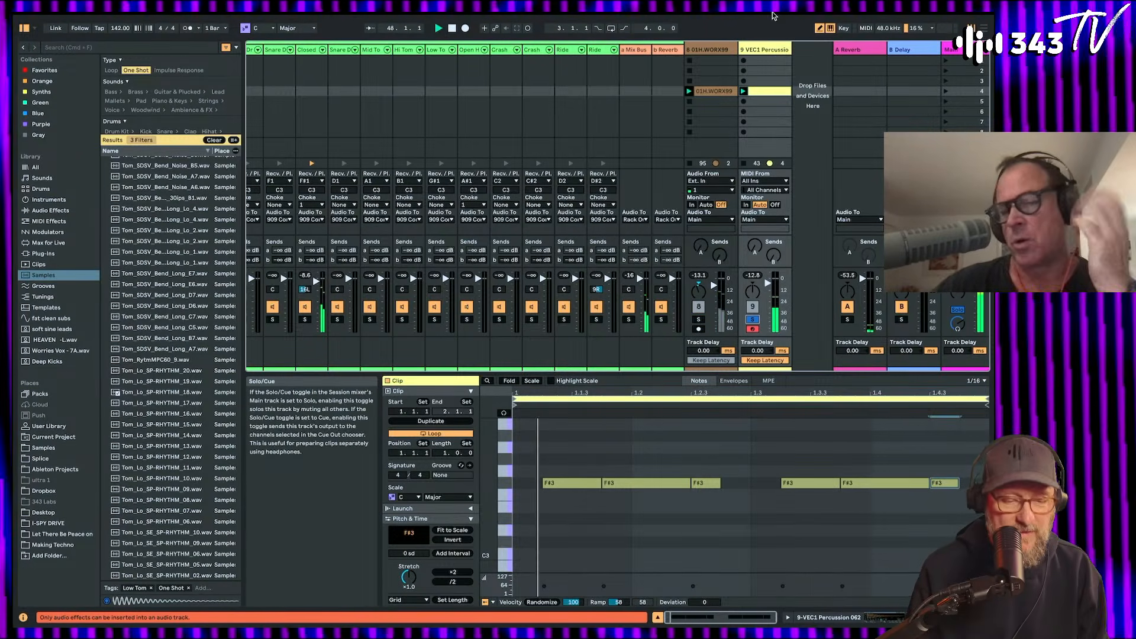
{"action": "double_click", "coordinate": [763, 50]}
{"action": "scroll", "coordinate": [530, 582], "scroll_direction": "right", "scroll_amount": 7}
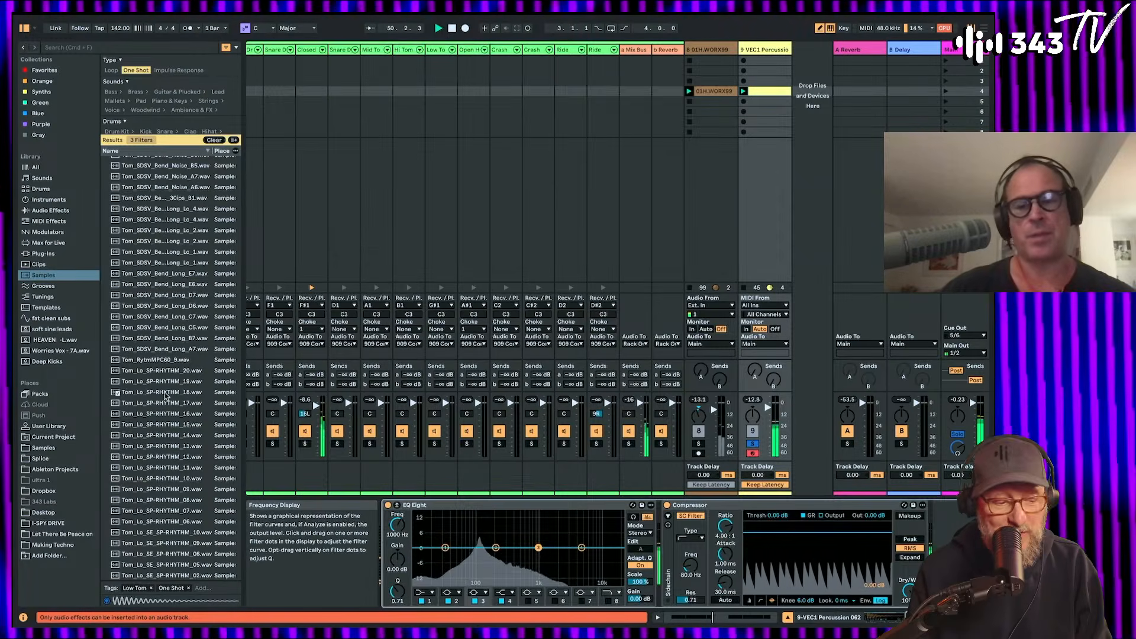
Step: Find the Overdrive audio effect in the library and insert it after the sampler on the VEC1 Percussion track
{"action": "left_click", "coordinate": [57, 212]}
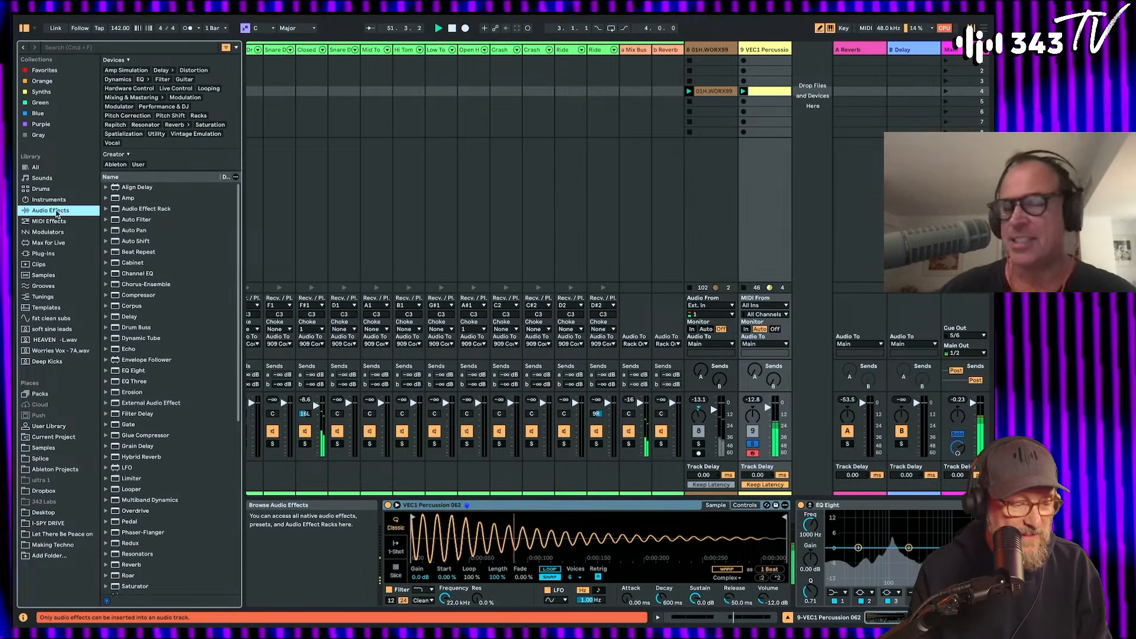
{"action": "scroll", "coordinate": [175, 351], "scroll_direction": "down", "scroll_amount": 5}
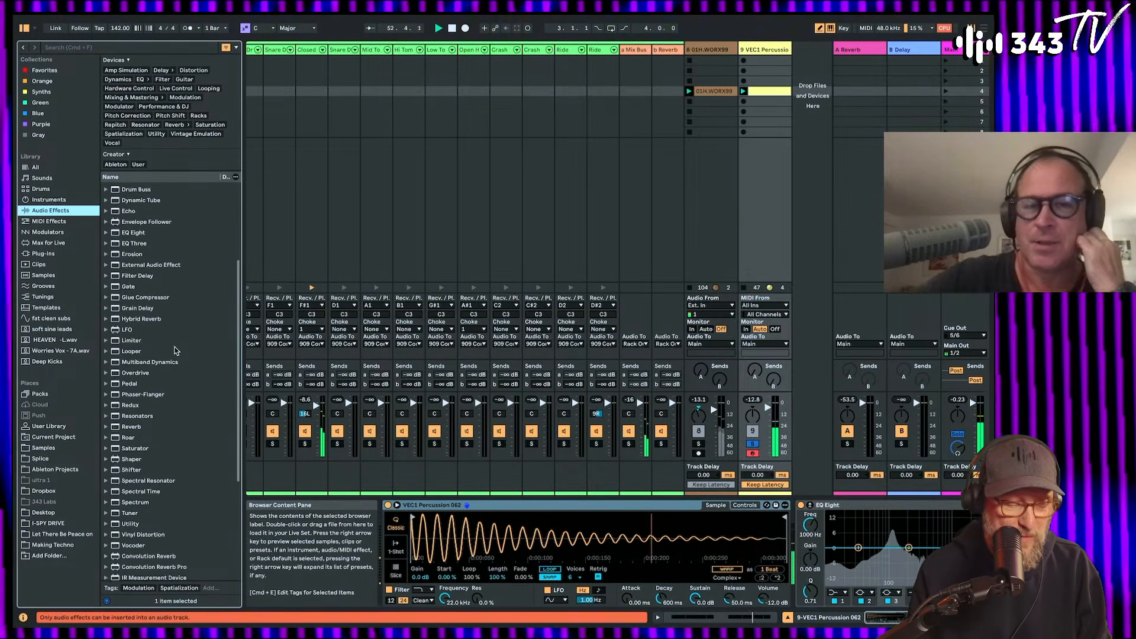
{"action": "scroll", "coordinate": [175, 351], "scroll_direction": "down", "scroll_amount": 1}
{"action": "scroll", "coordinate": [150, 411], "scroll_direction": "up", "scroll_amount": 5}
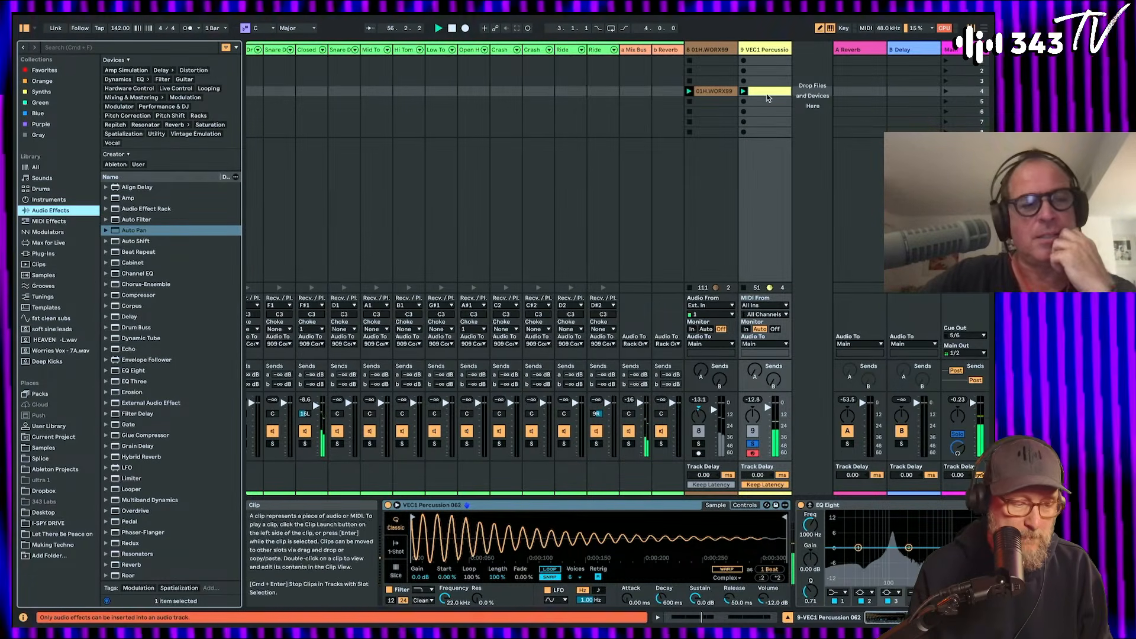
{"action": "scroll", "coordinate": [150, 320], "scroll_direction": "down", "scroll_amount": 5}
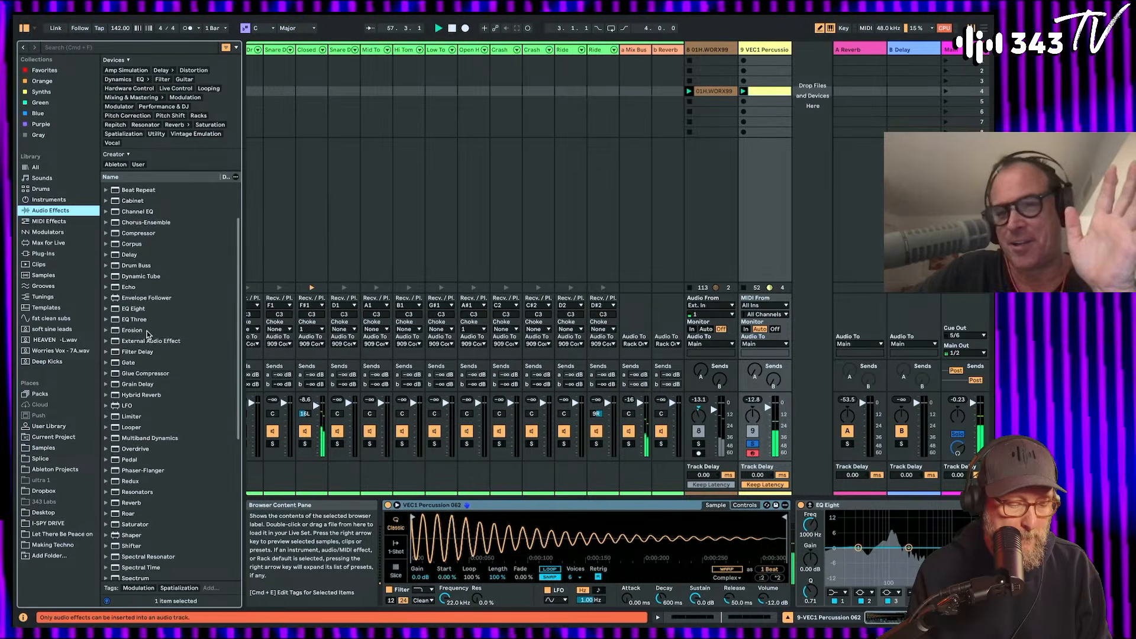
{"action": "scroll", "coordinate": [133, 454], "scroll_direction": "up", "scroll_amount": 1}
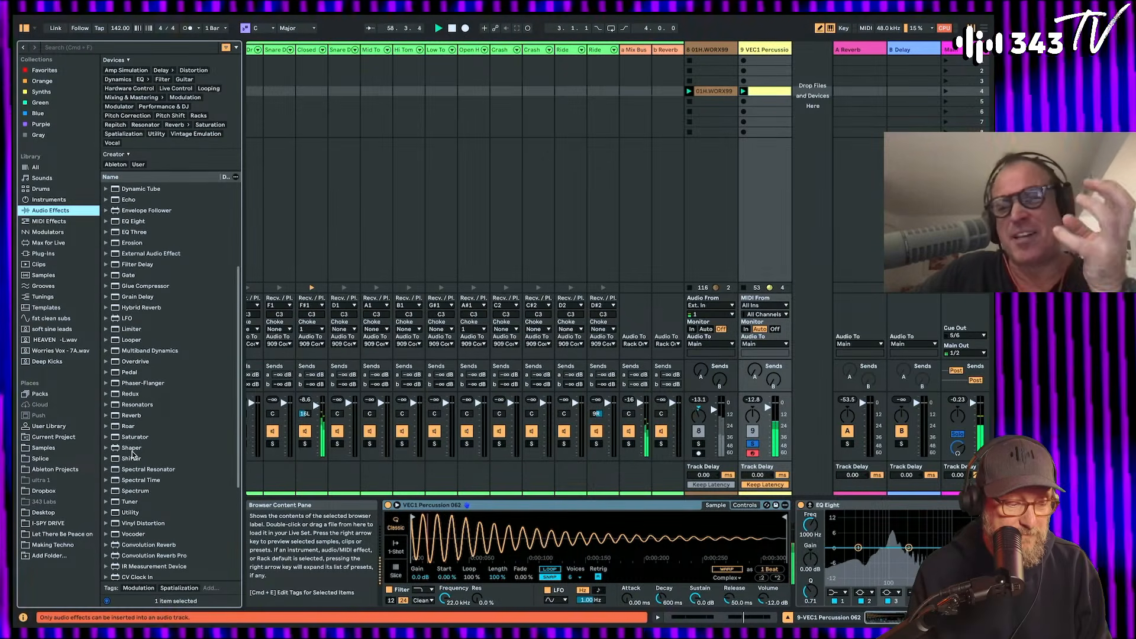
{"action": "double_click", "coordinate": [135, 362]}
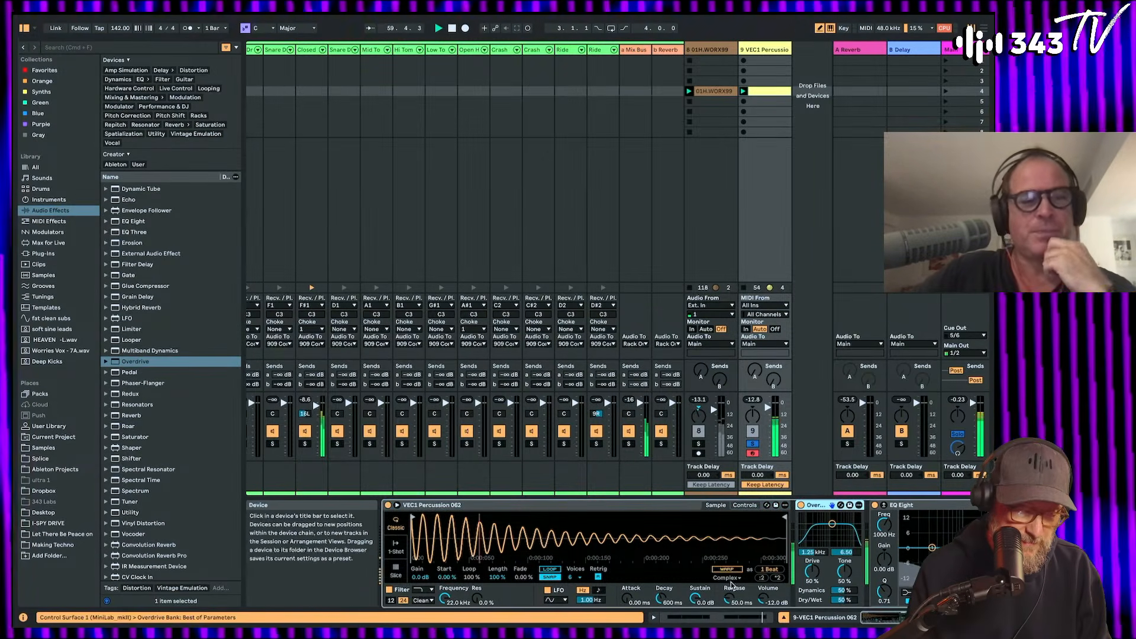
Step: Audition all notes of the VEC1 Percussion clip at F#2, and at C3
{"action": "left_click", "coordinate": [763, 93]}
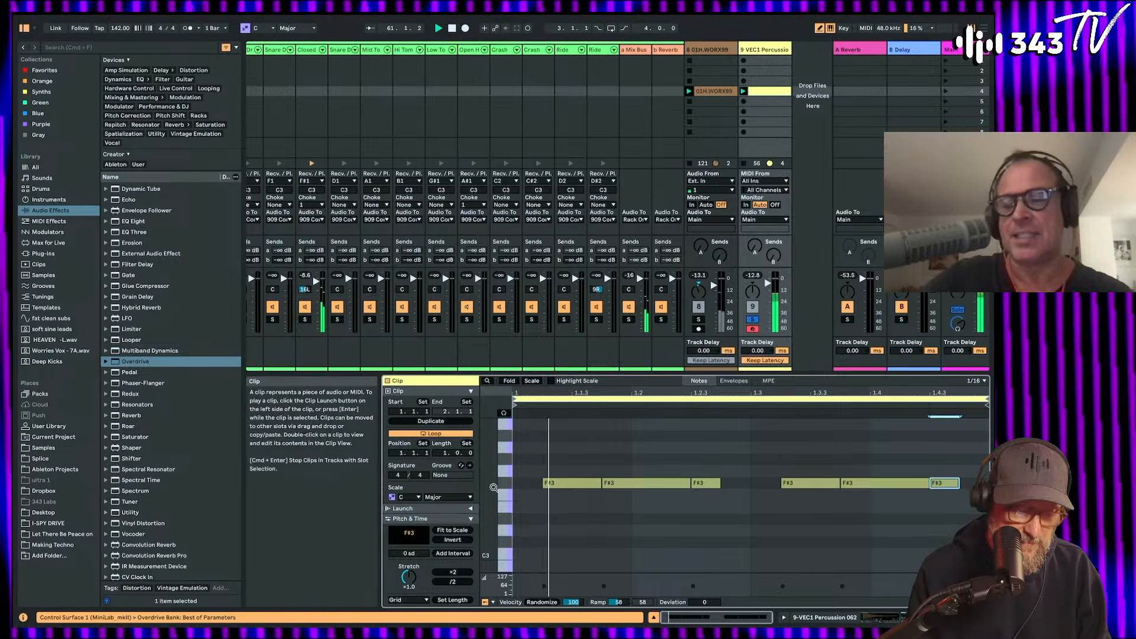
{"action": "key", "text": "super+a"}
{"action": "key", "text": "shift+Down"}
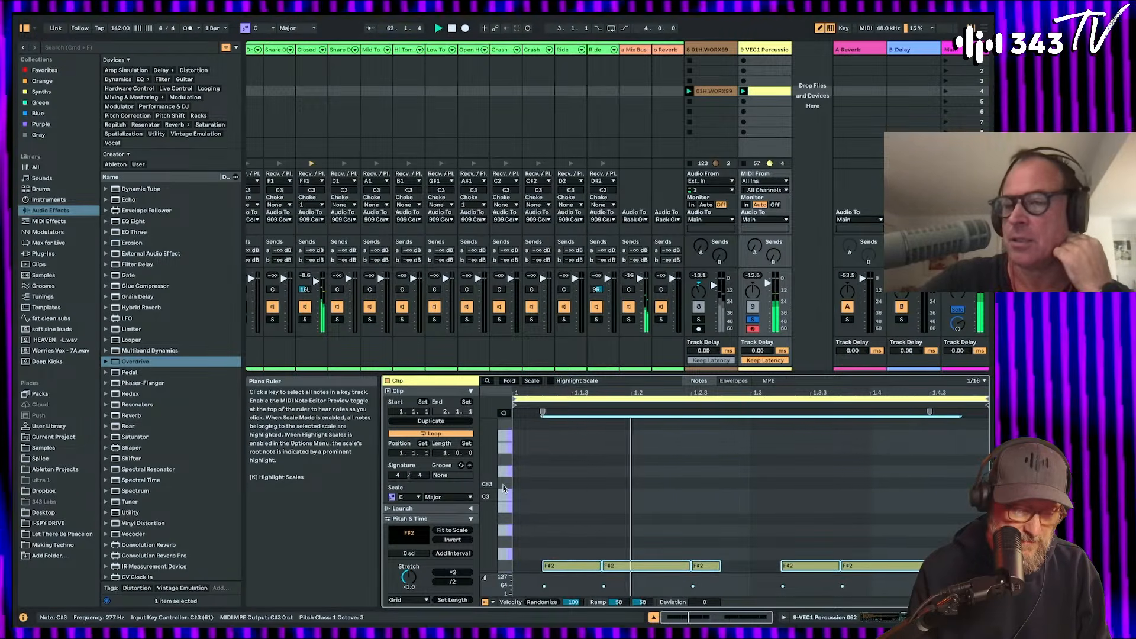
{"action": "key", "text": "shift+Up"}
{"action": "key", "text": "Down"}
{"action": "key", "text": "Down"}
{"action": "key", "text": "Down"}
{"action": "key", "text": "Down"}
{"action": "key", "text": "Down"}
{"action": "key", "text": "Down"}
{"action": "key", "text": "Down"}
{"action": "key", "text": "Down"}
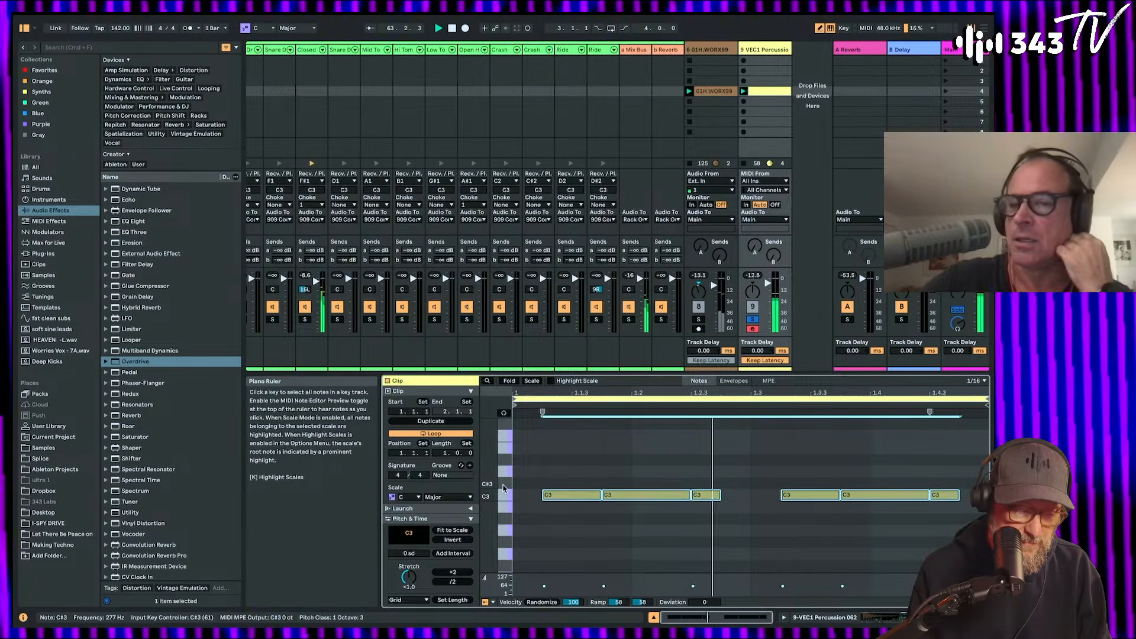
Step: Return all notes in the percussion clip to F#3
{"action": "key", "text": "Up"}
{"action": "key", "text": "Up"}
{"action": "key", "text": "Up"}
{"action": "key", "text": "Up"}
{"action": "key", "text": "Up"}
{"action": "key", "text": "Up"}
{"action": "key", "text": "Up"}
{"action": "key", "text": "Up"}
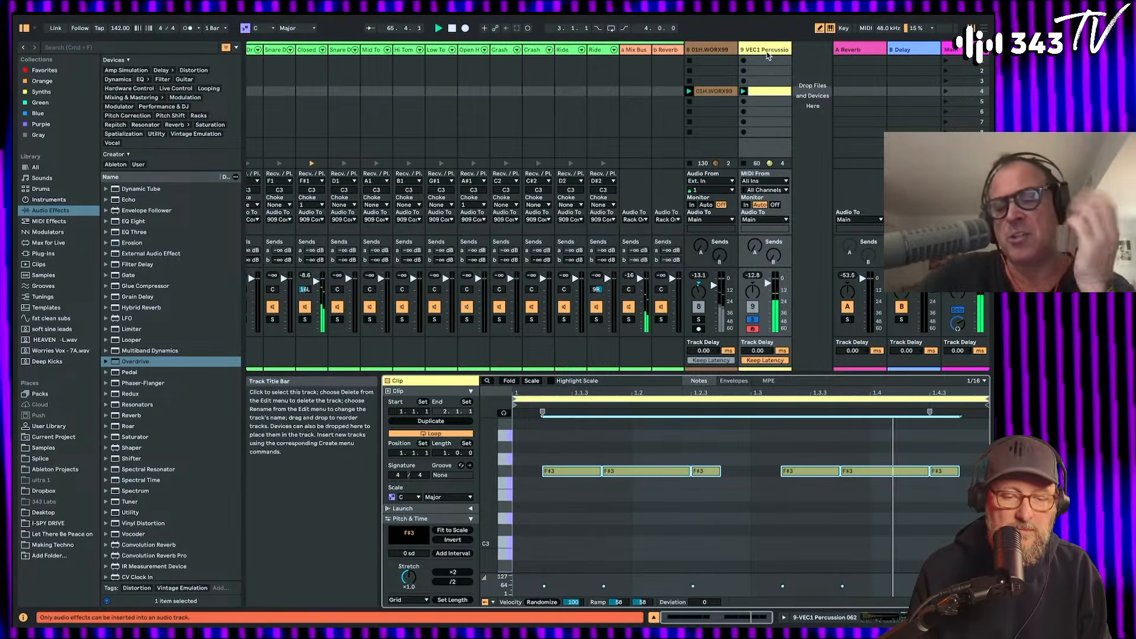
Step: Raise the Overdrive drive to 64% and the sampler's release to 21.4 s on the VEC1 Percussion track
{"action": "left_click", "coordinate": [821, 617]}
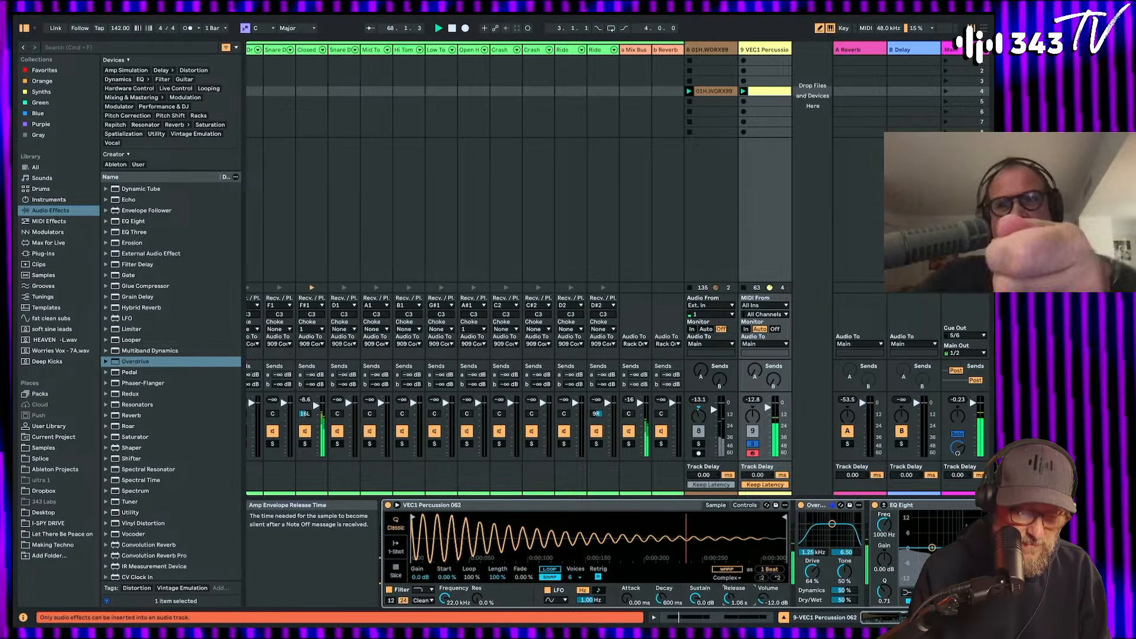
{"action": "left_click_drag", "start_coordinate": [729, 599], "coordinate": [729, 569]}
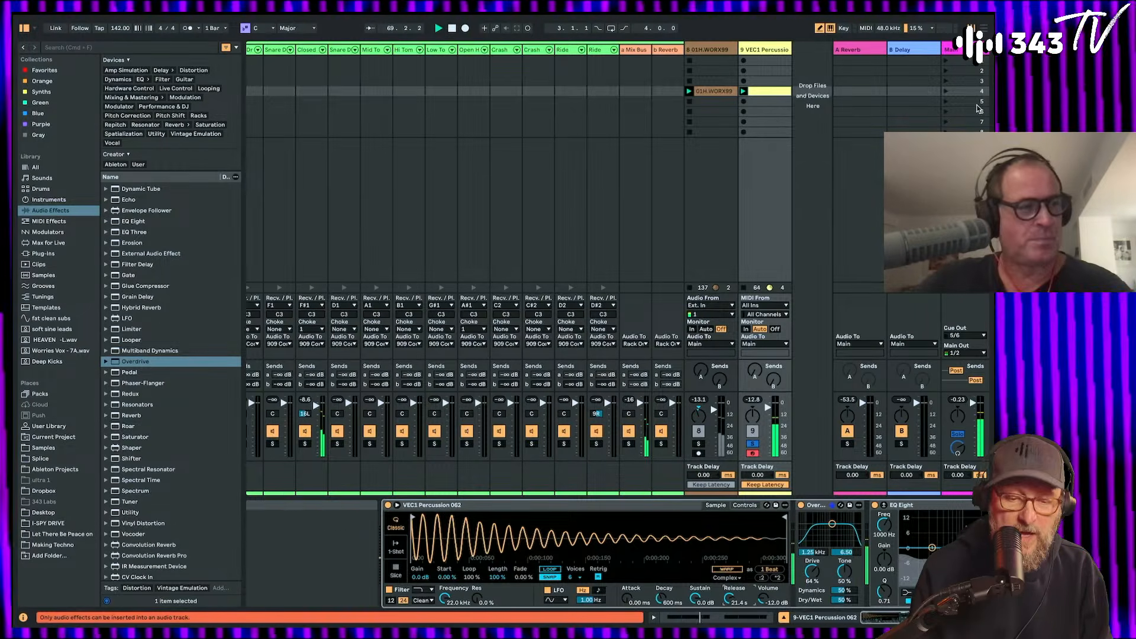
Step: Insert a Saturator before the Glue Compressor on the main track, choose the Hard Curve type and lower its drive to -15 dB
{"action": "left_click", "coordinate": [951, 50]}
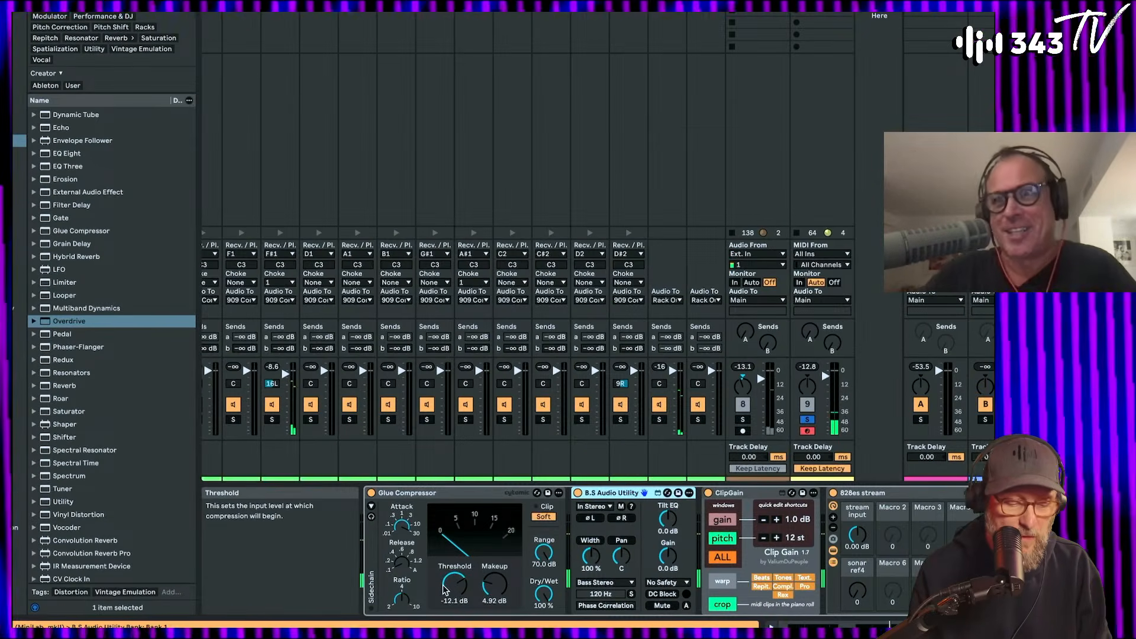
{"action": "scroll", "coordinate": [88, 473], "scroll_direction": "down", "scroll_amount": 3}
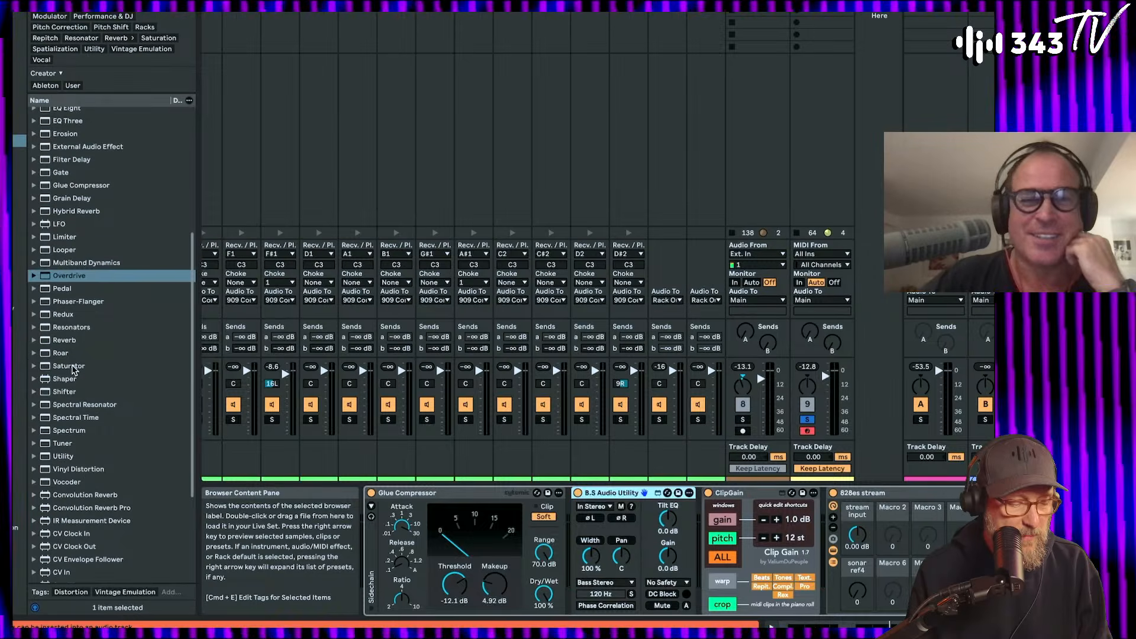
{"action": "left_click_drag", "start_coordinate": [73, 370], "coordinate": [363, 512]}
{"action": "left_click", "coordinate": [392, 508]}
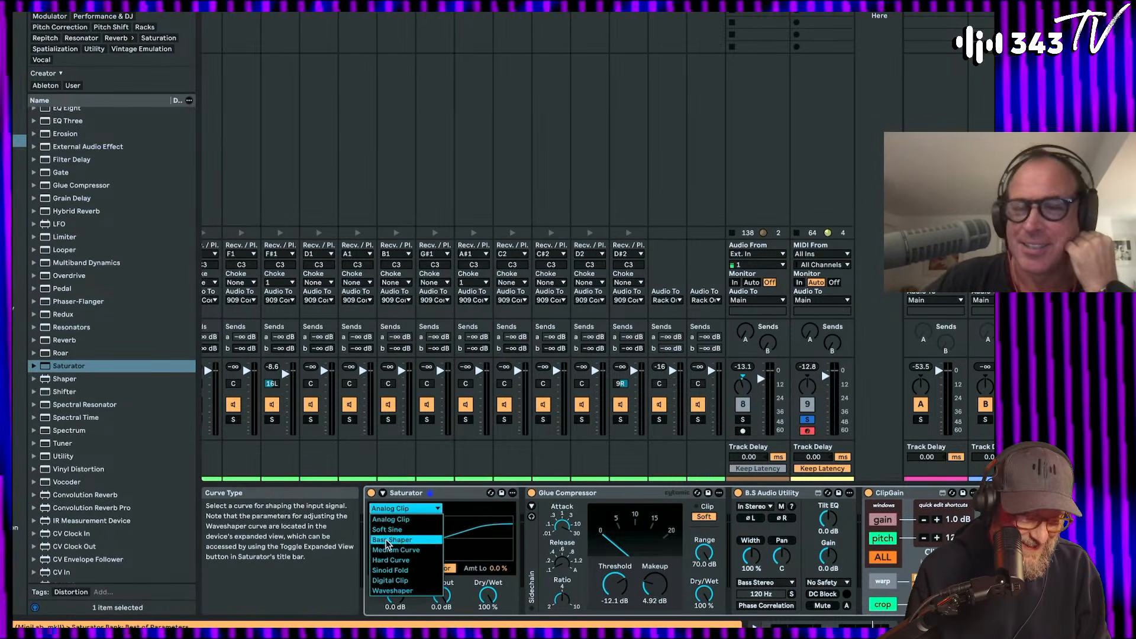
{"action": "left_click", "coordinate": [393, 544]}
{"action": "mouse_move", "coordinate": [397, 598]}
{"action": "left_mouse_down"}
{"action": "mouse_move", "coordinate": [398, 622]}
{"action": "mouse_move", "coordinate": [395, 608]}
{"action": "left_mouse_up"}
Step: Unsolo the VEC1 Percussion track and set its Overdrive band-pass to 1.63 kHz with a bandwidth of 5.28
{"action": "left_click", "coordinate": [807, 419]}
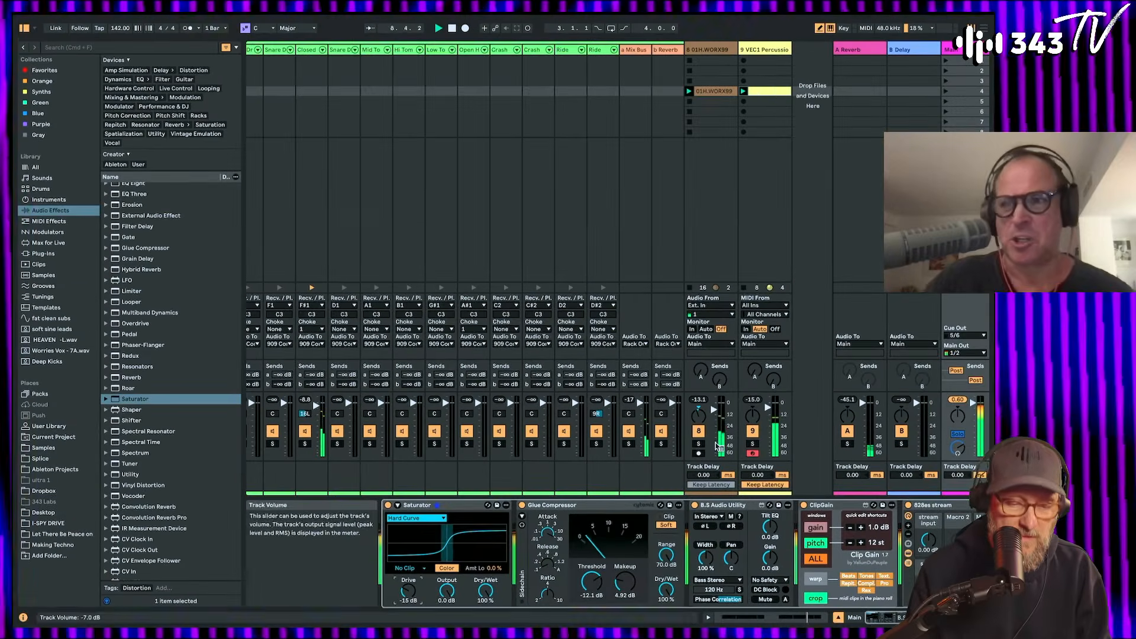
{"action": "double_click", "coordinate": [774, 91]}
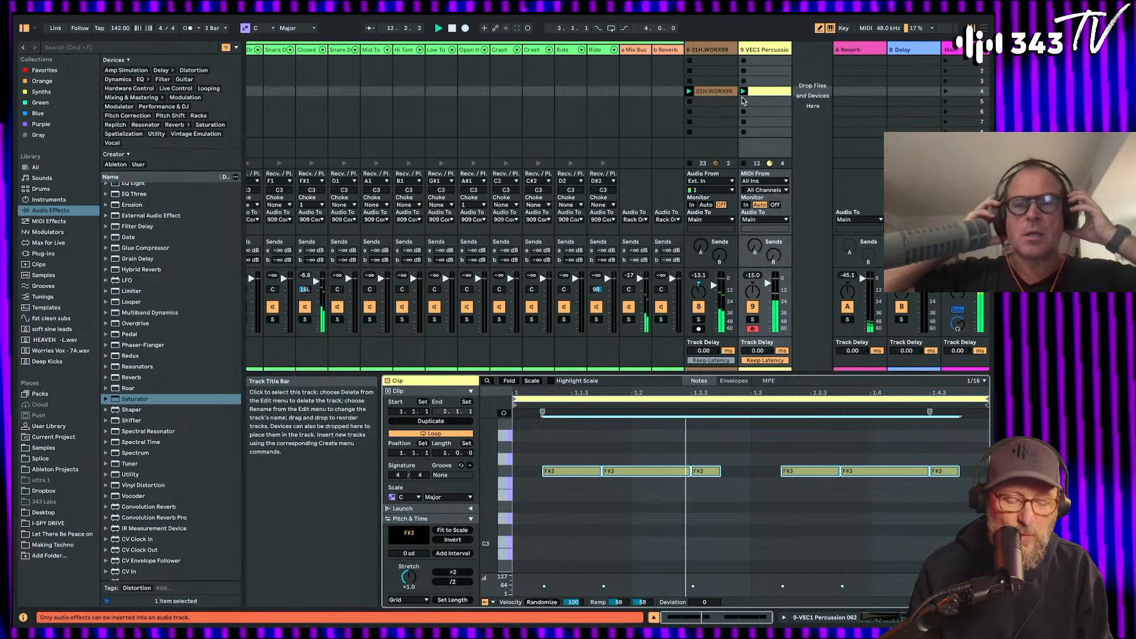
{"action": "left_click", "coordinate": [758, 51]}
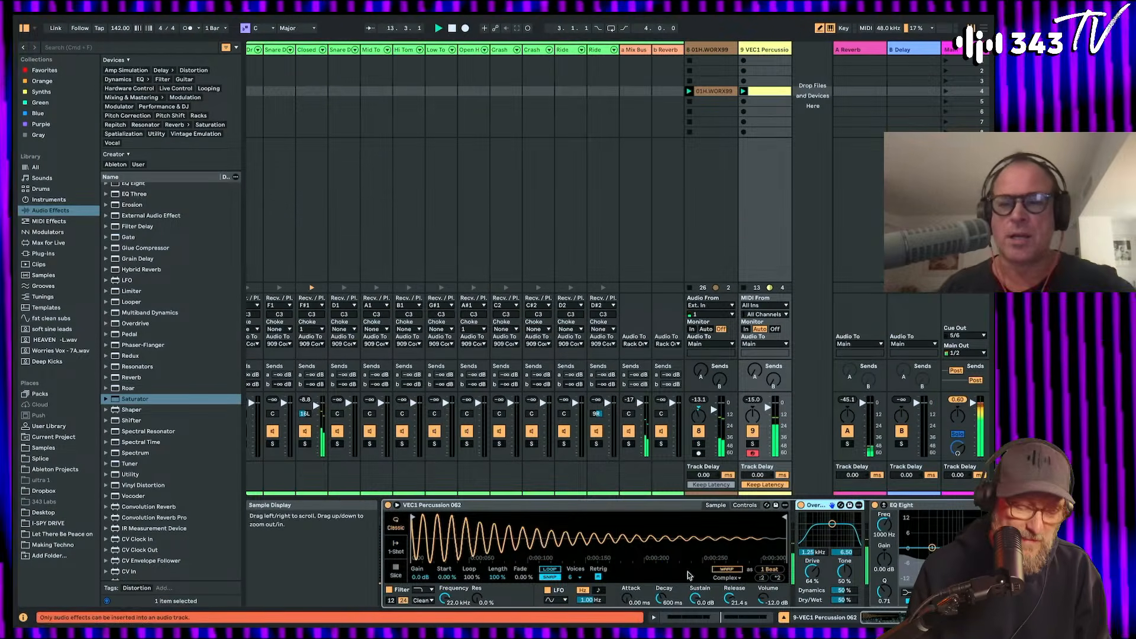
{"action": "left_click_drag", "start_coordinate": [833, 524], "coordinate": [833, 526]}
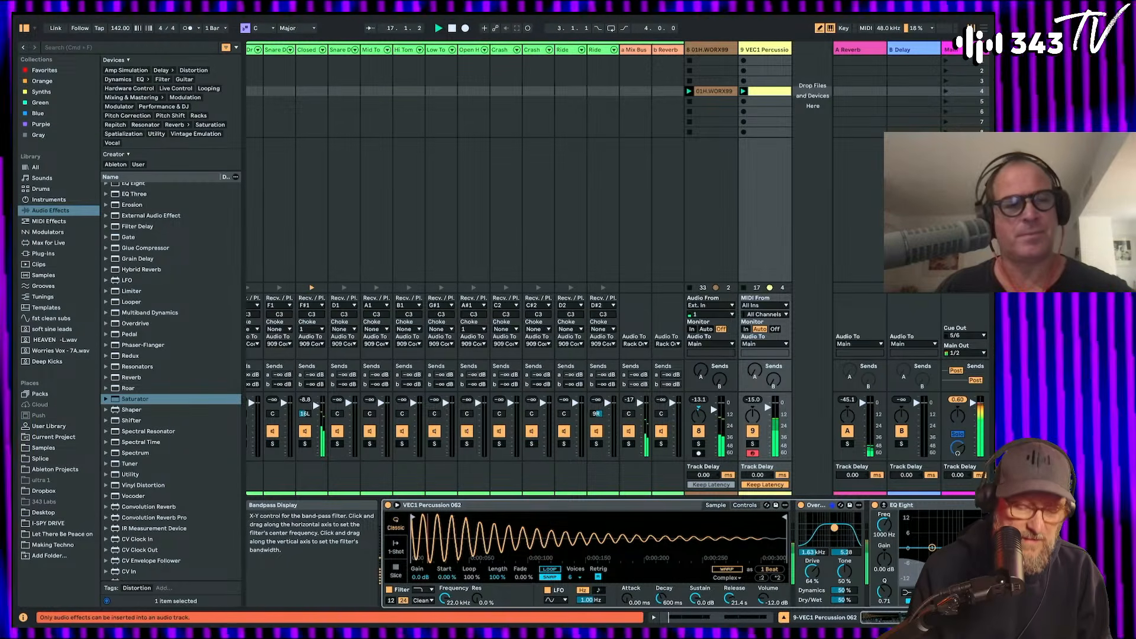
Step: In the percussion track's EQ Eight, make band 1 a low cut at 79.1 Hz and boost the high shelf by 7.07 dB at 1.29 kHz
{"action": "scroll", "coordinate": [504, 576], "scroll_direction": "right", "scroll_amount": 3}
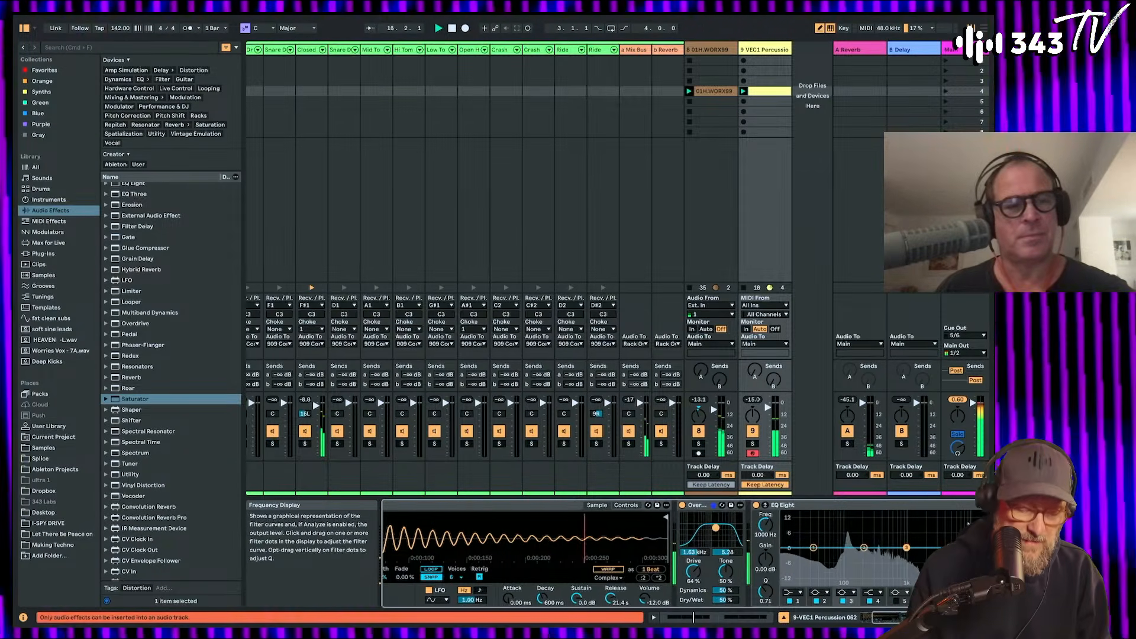
{"action": "scroll", "coordinate": [795, 573], "scroll_direction": "right", "scroll_amount": 5}
{"action": "scroll", "coordinate": [655, 581], "scroll_direction": "right", "scroll_amount": 2}
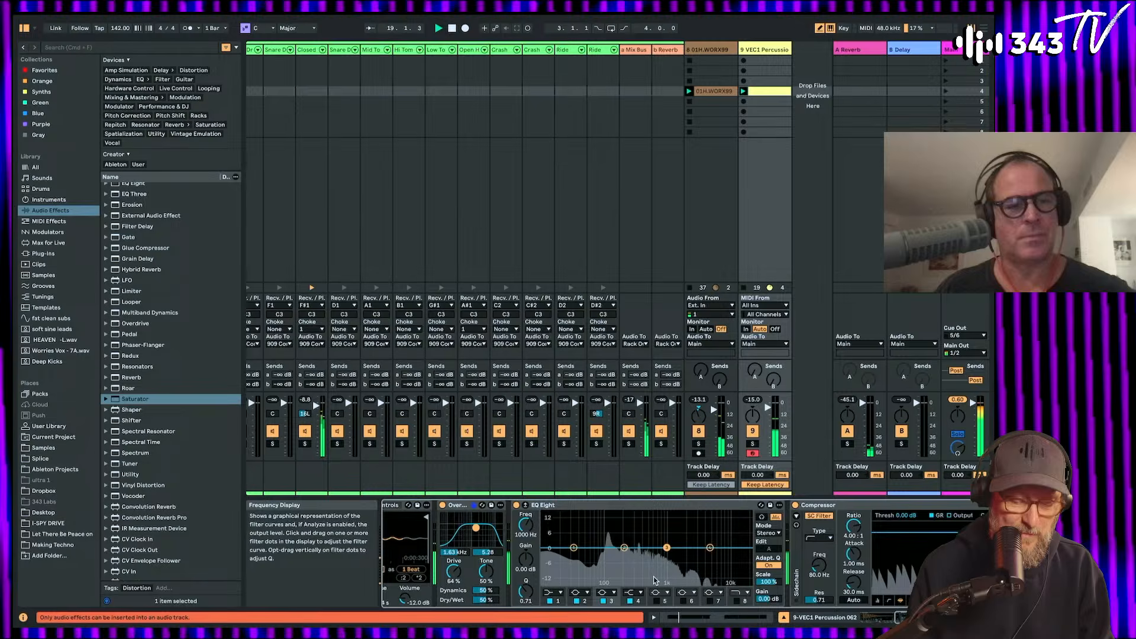
{"action": "left_click", "coordinate": [555, 591]}
{"action": "left_click", "coordinate": [552, 533]}
{"action": "left_click_drag", "start_coordinate": [574, 548], "coordinate": [599, 552]}
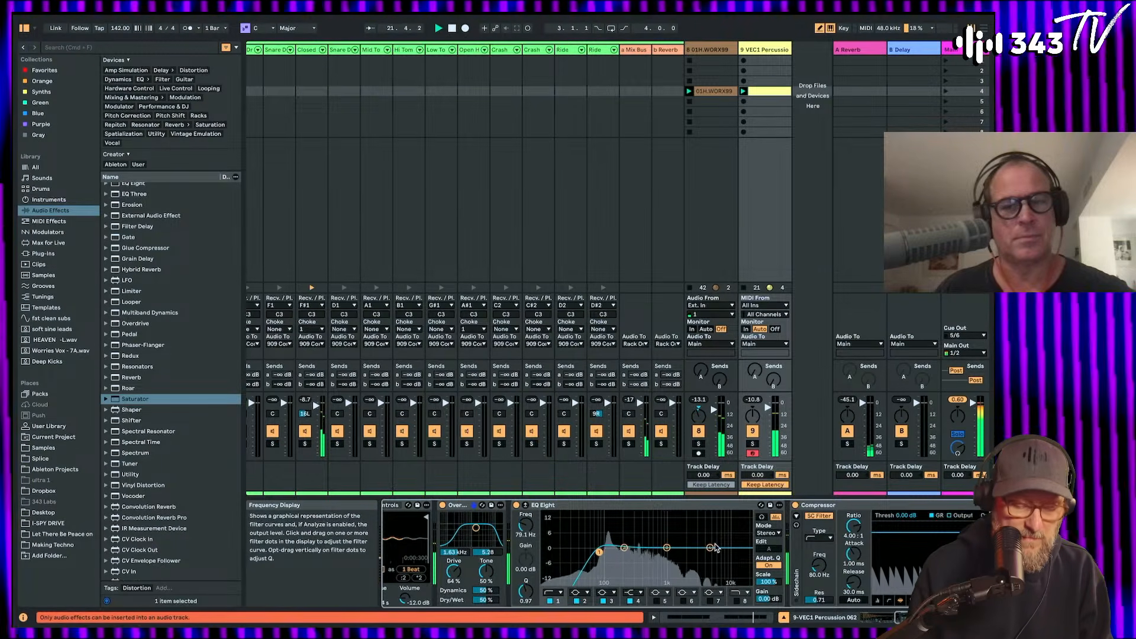
{"action": "left_click_drag", "start_coordinate": [711, 548], "coordinate": [674, 532]}
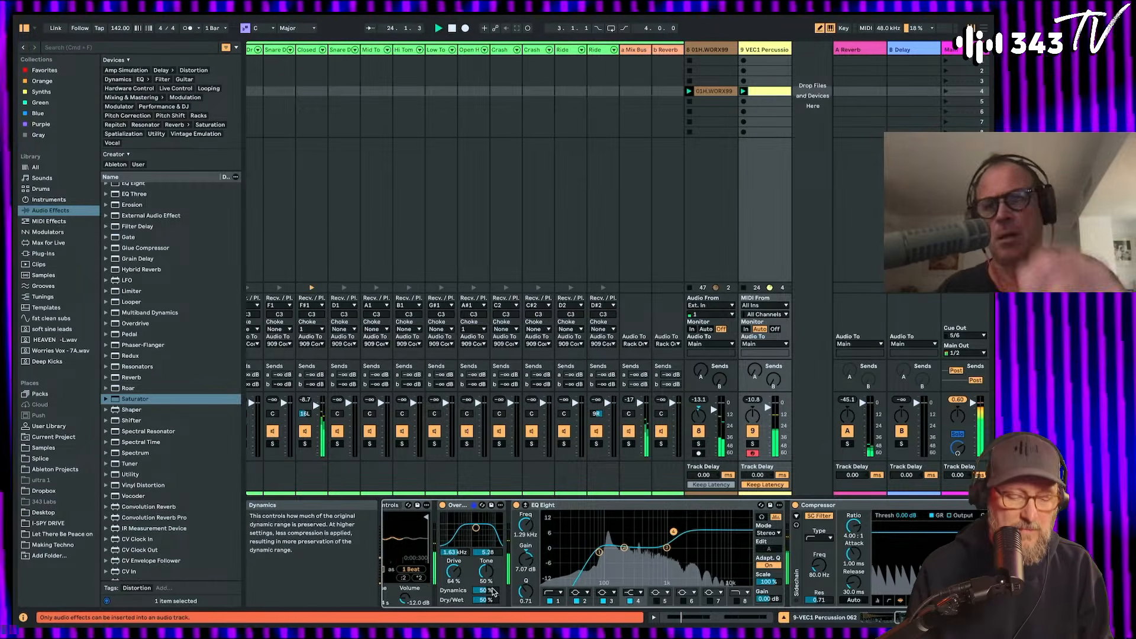
Step: Replace the percussion clip's F#3 notes at 1.1.2 and 1.3.2 with short F#3 notes at 1.1.1 and 1.3.1
{"action": "scroll", "coordinate": [474, 591], "scroll_direction": "left", "scroll_amount": 5}
{"action": "double_click", "coordinate": [763, 91]}
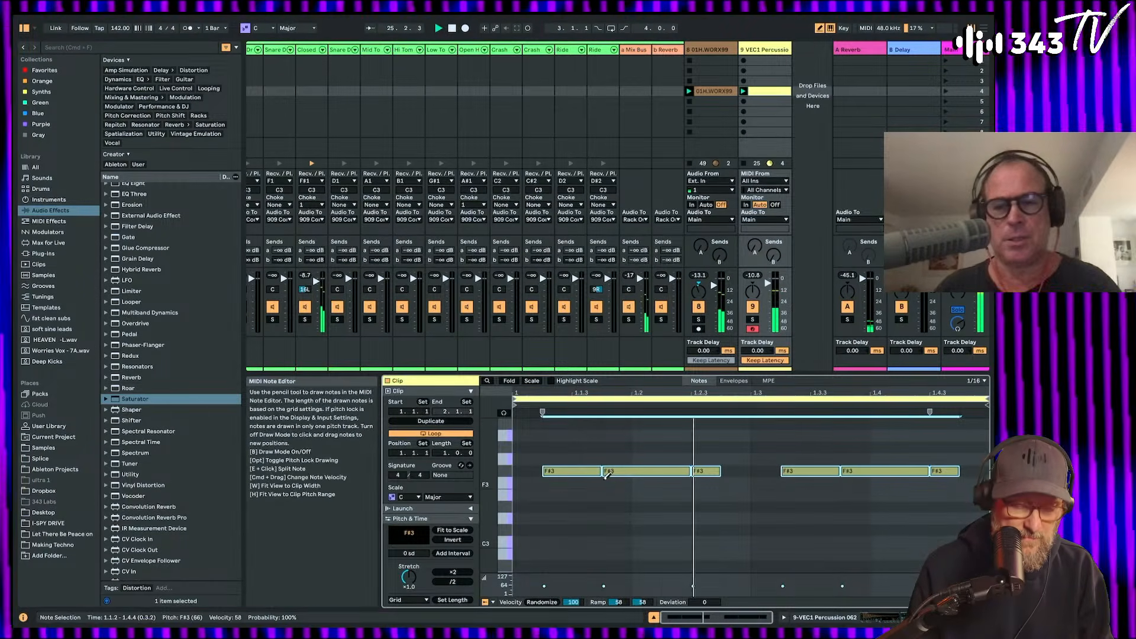
{"action": "left_click", "coordinate": [531, 472]}
{"action": "left_click", "coordinate": [563, 472]}
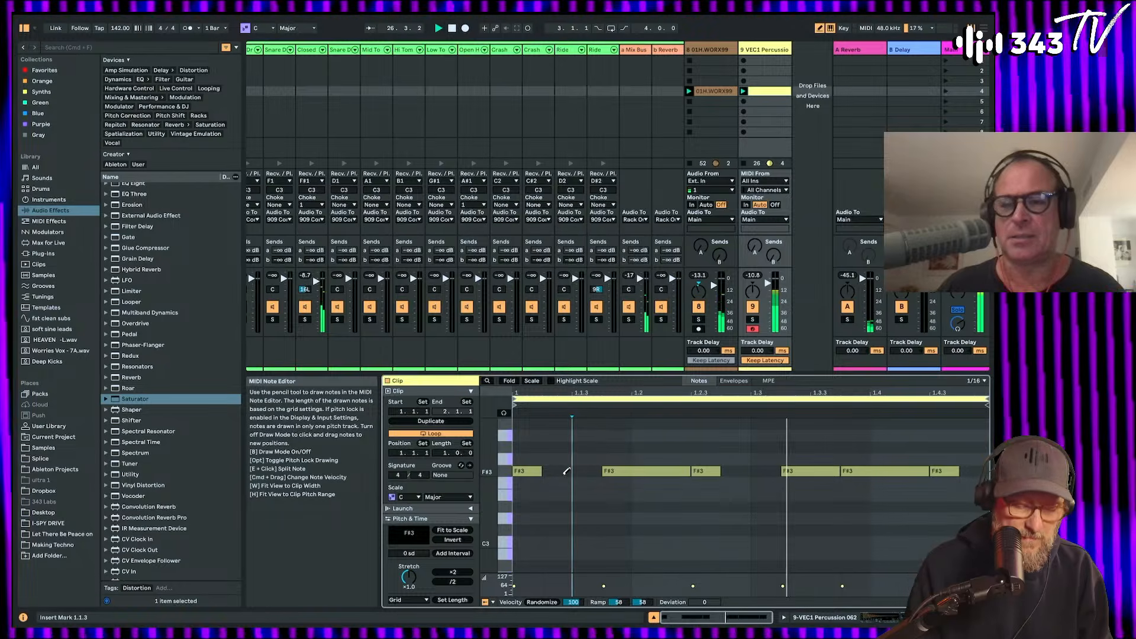
{"action": "left_click", "coordinate": [767, 472]}
{"action": "left_click", "coordinate": [802, 472]}
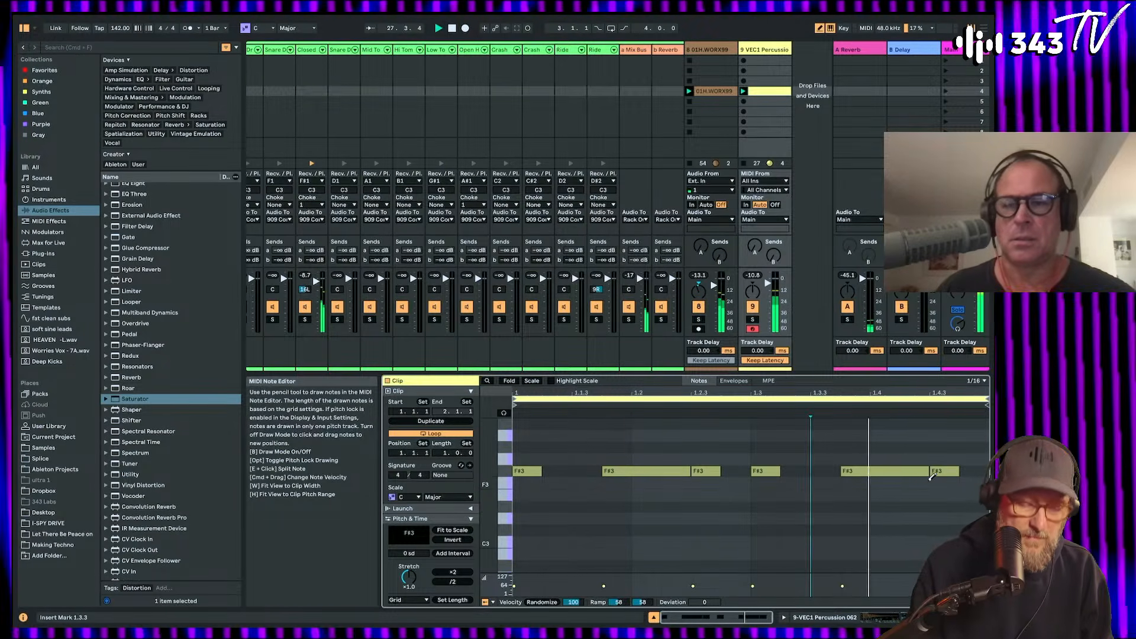
Step: Delete the F#3 notes at 1.2.3 and 1.4.3, briefly auditioning the percussion track in solo between the edits
{"action": "left_click", "coordinate": [707, 470]}
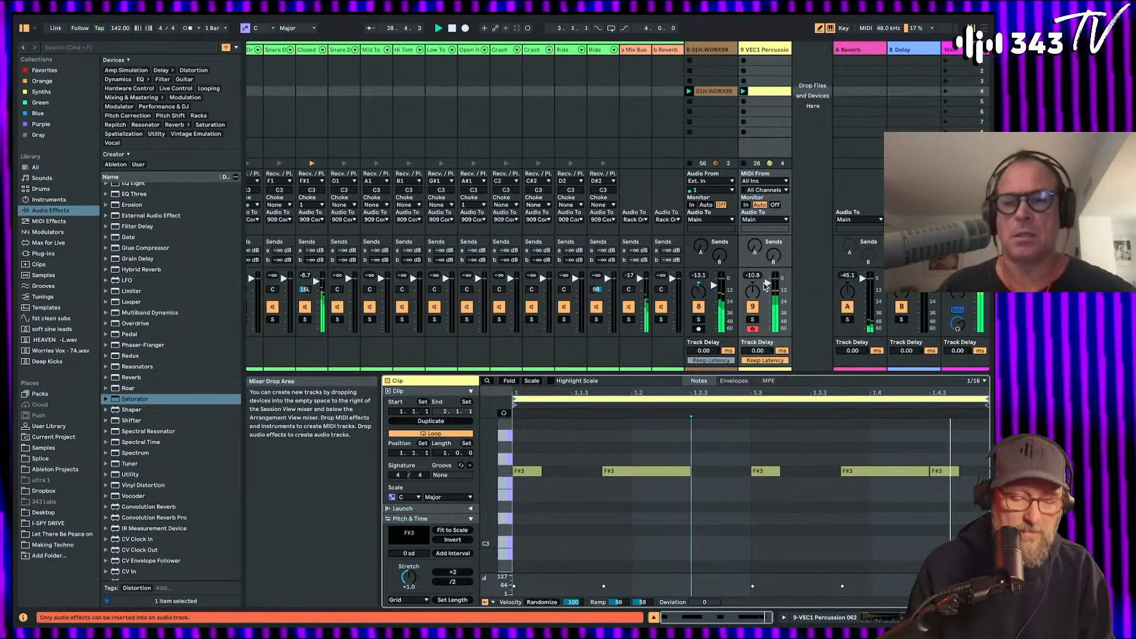
{"action": "left_click", "coordinate": [753, 321]}
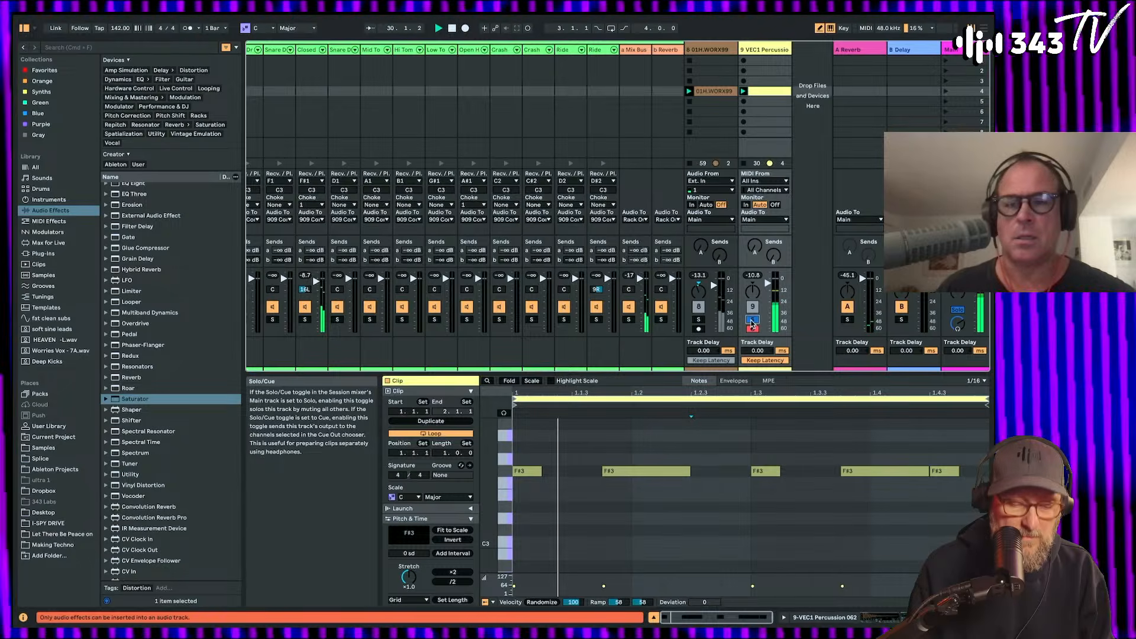
{"action": "left_click", "coordinate": [753, 321]}
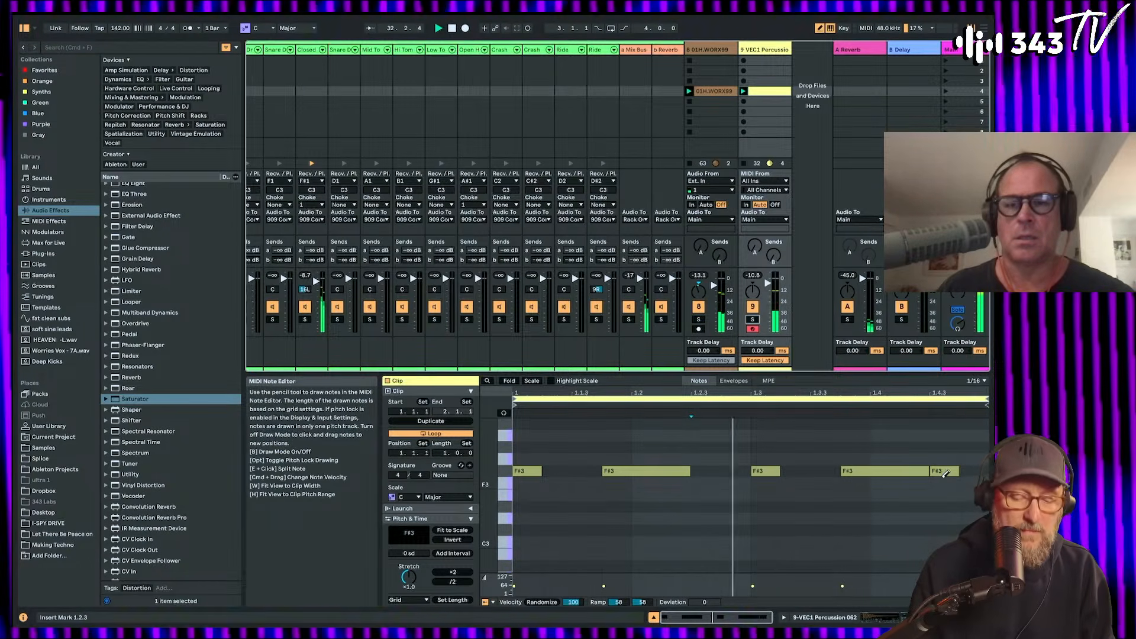
{"action": "left_click", "coordinate": [947, 472]}
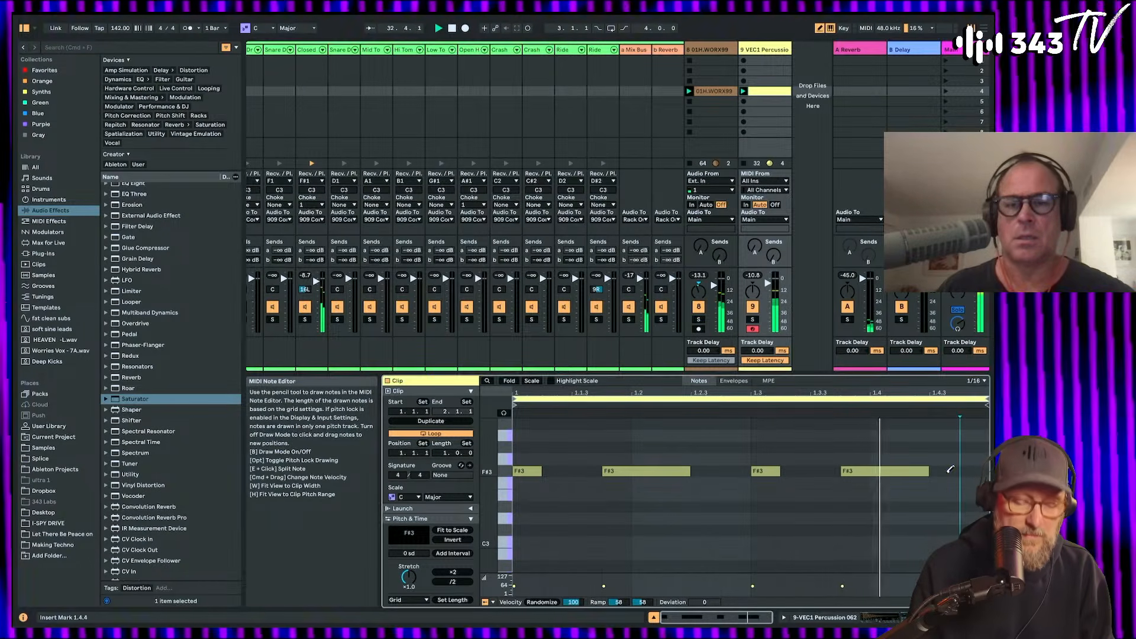
Step: Raise the percussion track's reverb and delay sends, and set its Overdrive band-pass to 693 Hz with a bandwidth of 6.17
{"action": "left_click_drag", "start_coordinate": [775, 263], "coordinate": [755, 278]}
{"action": "double_click", "coordinate": [766, 50]}
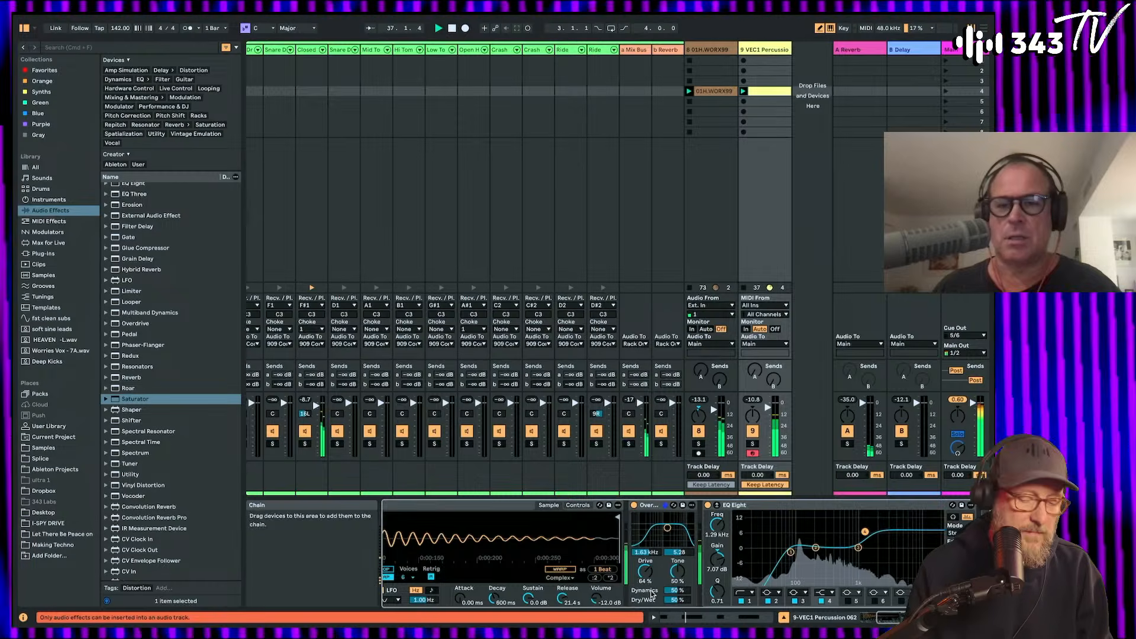
{"action": "left_click_drag", "start_coordinate": [667, 528], "coordinate": [659, 525]}
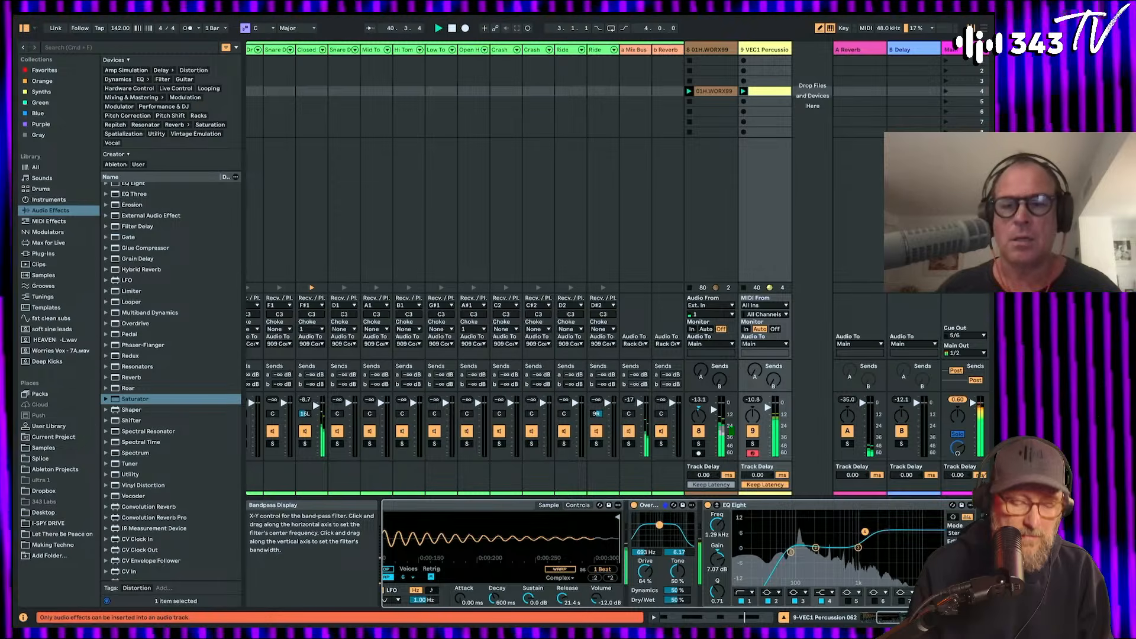
Step: Set the percussion sampler's filter resonance to 31% and the Overdrive band-pass to 1.20 kHz with a bandwidth of 4.75
{"action": "scroll", "coordinate": [660, 526], "scroll_direction": "left", "scroll_amount": 5}
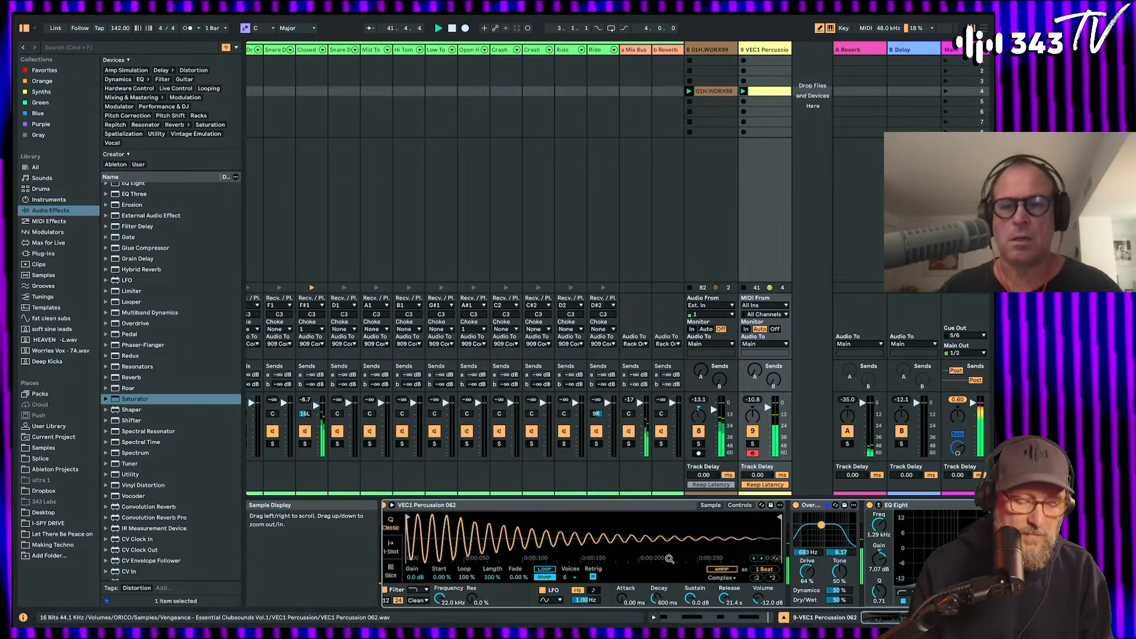
{"action": "left_click", "coordinate": [740, 507]}
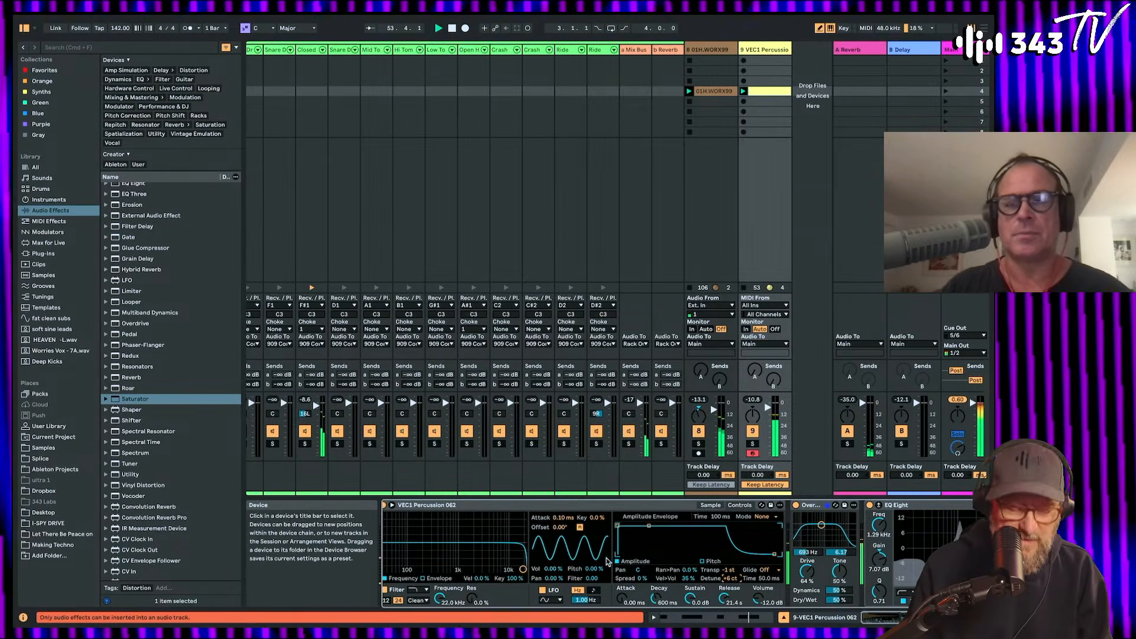
{"action": "left_click_drag", "start_coordinate": [514, 569], "coordinate": [494, 559]}
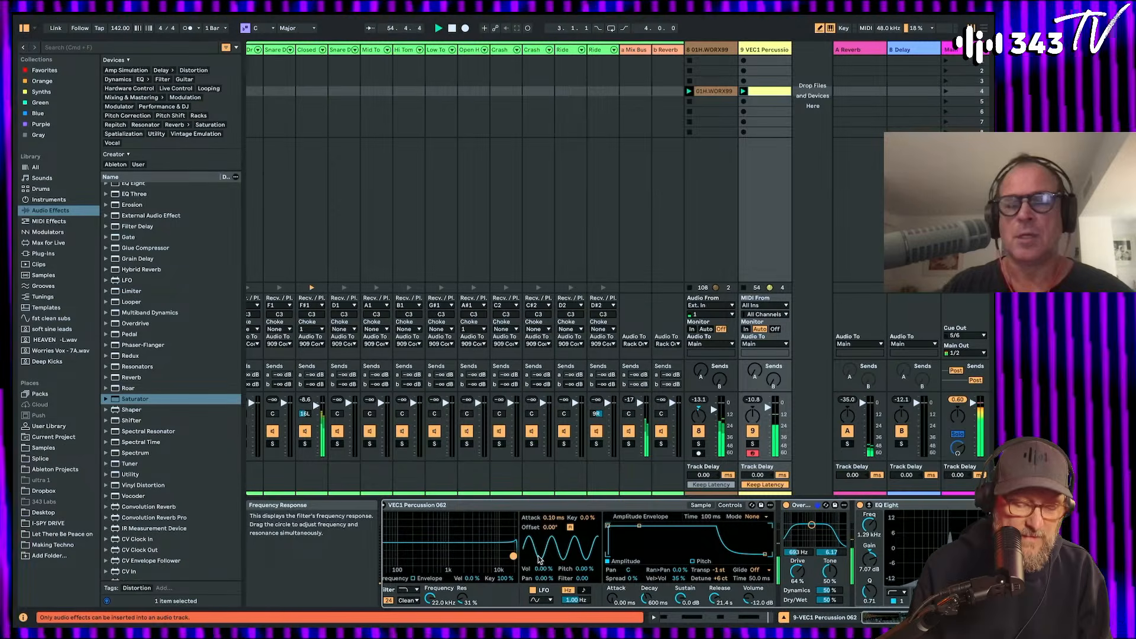
{"action": "left_click_drag", "start_coordinate": [811, 525], "coordinate": [811, 526]}
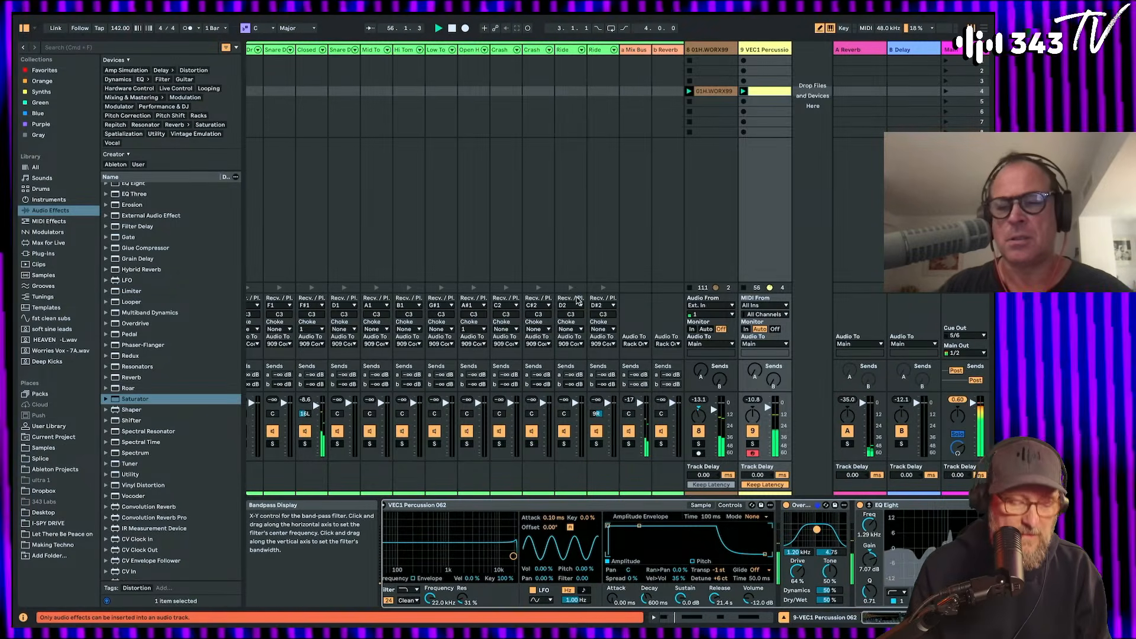
Step: Launch the first-scene clips of the Clap 808, 01 TRIP 90 and shaker tracks
{"action": "scroll", "coordinate": [577, 302], "scroll_direction": "left", "scroll_amount": 5}
{"action": "left_click", "coordinate": [478, 61]}
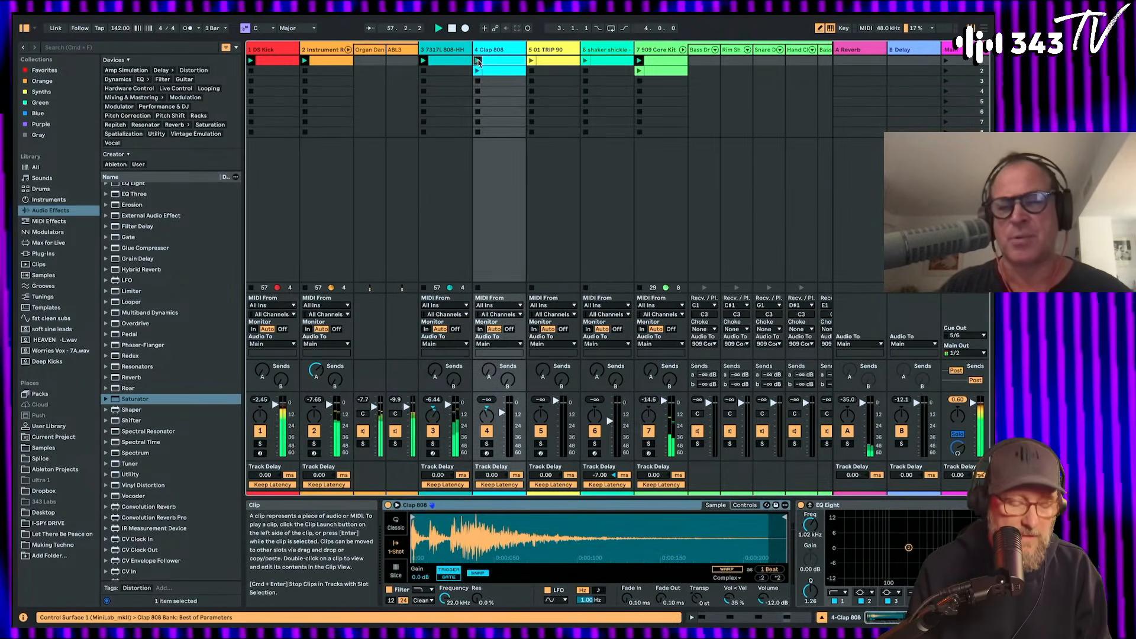
{"action": "left_click", "coordinate": [531, 71]}
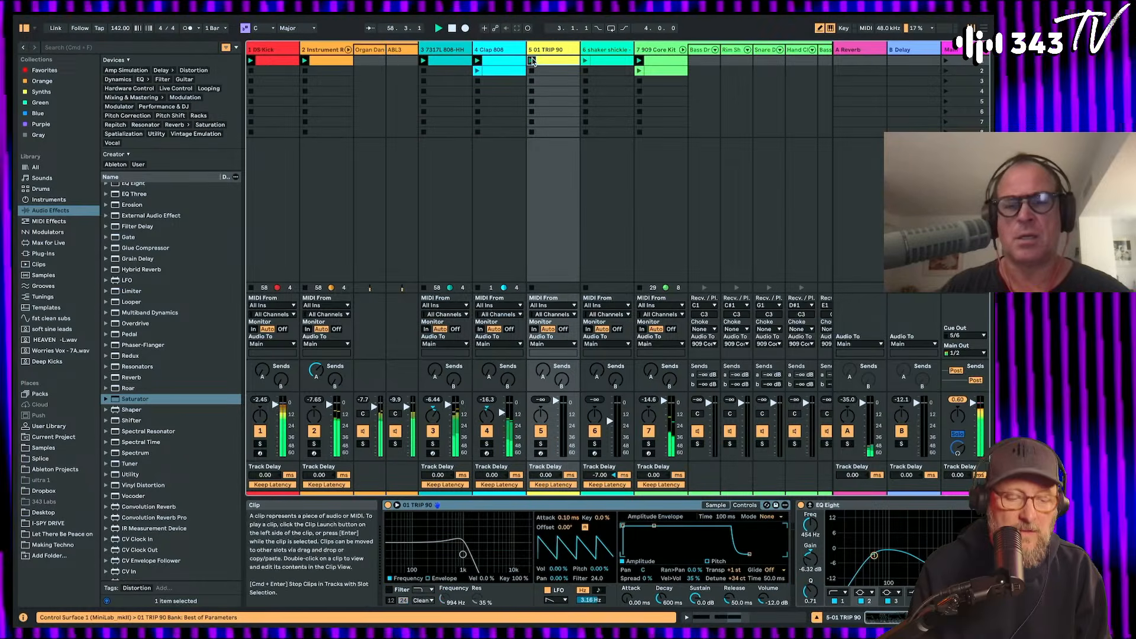
{"action": "left_click", "coordinate": [599, 72]}
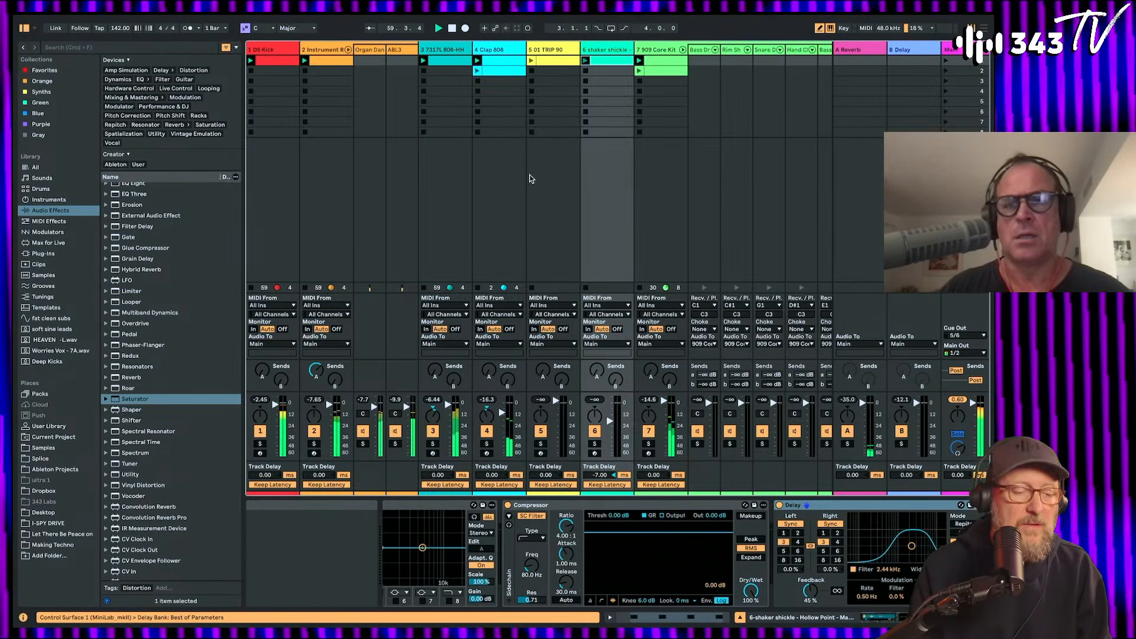
Step: Pan the VEC1 Percussion track away from the centre
{"action": "scroll", "coordinate": [796, 149], "scroll_direction": "right", "scroll_amount": 10}
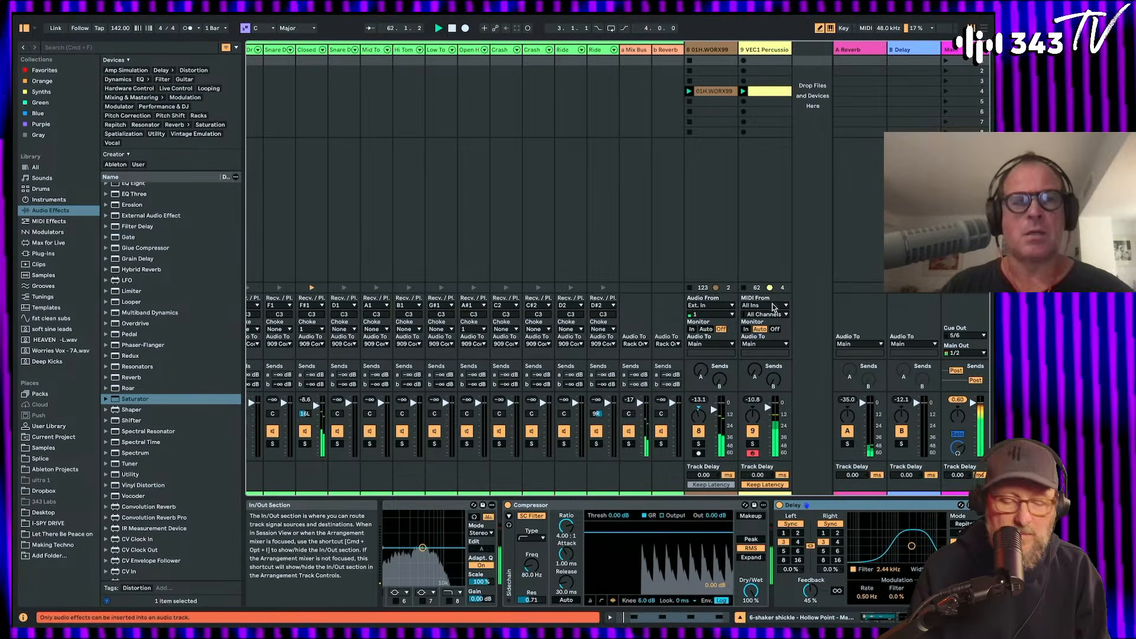
{"action": "left_click_drag", "start_coordinate": [760, 420], "coordinate": [699, 426]}
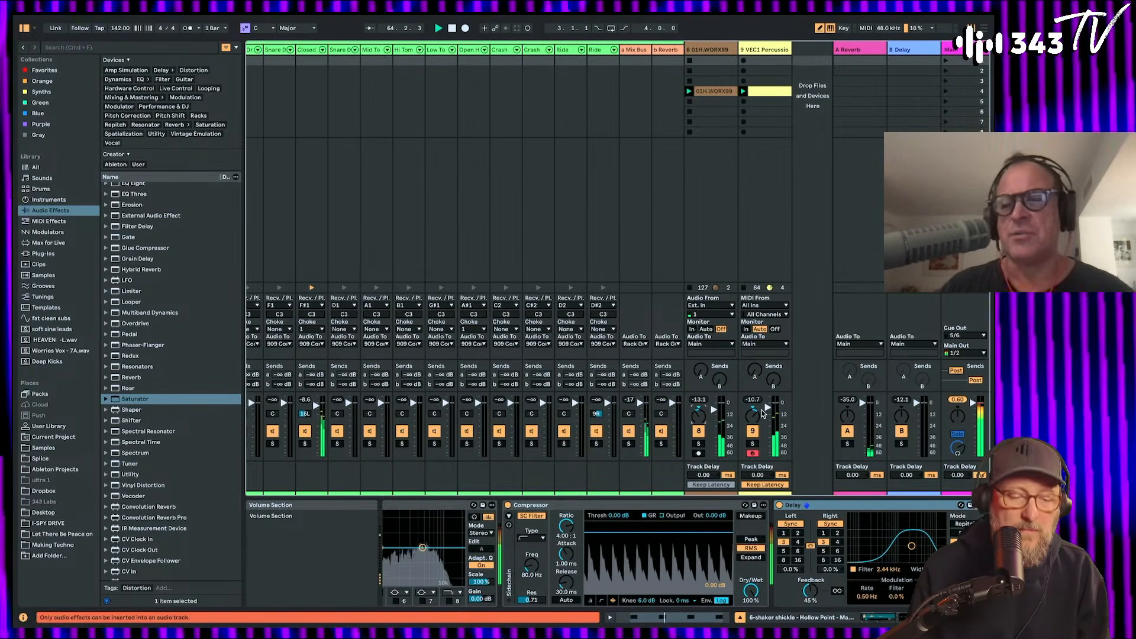
Step: Delete the first and third short F#3 notes from the VEC1 Percussion clip, checking the track in solo beforehand
{"action": "left_click", "coordinate": [752, 444]}
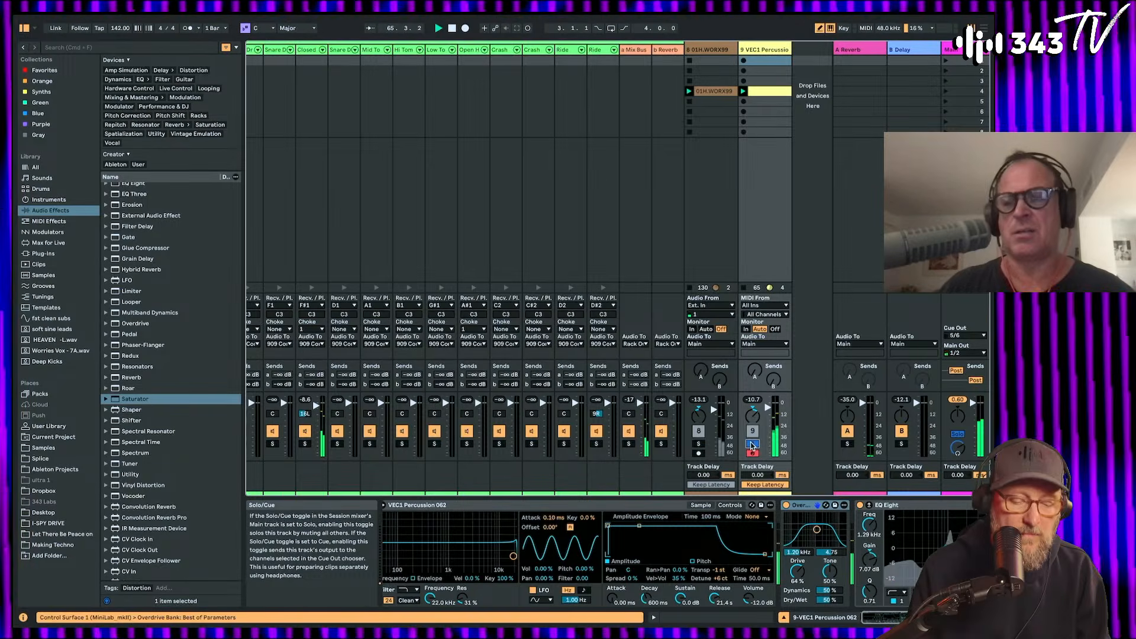
{"action": "left_click", "coordinate": [770, 92]}
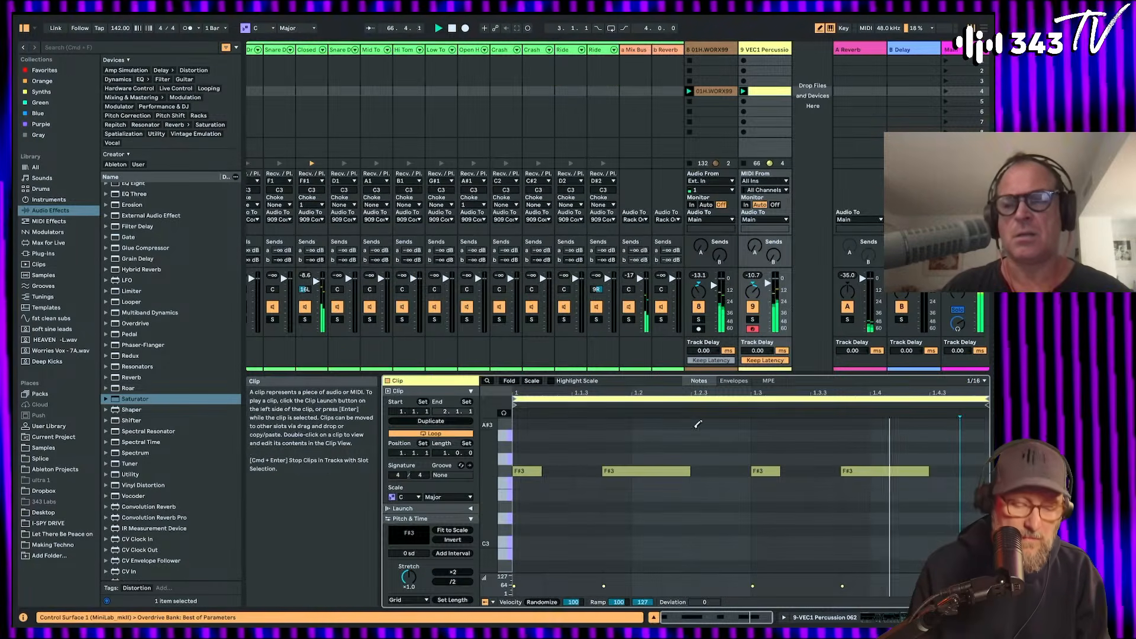
{"action": "left_click", "coordinate": [528, 471]}
{"action": "left_click", "coordinate": [774, 472]}
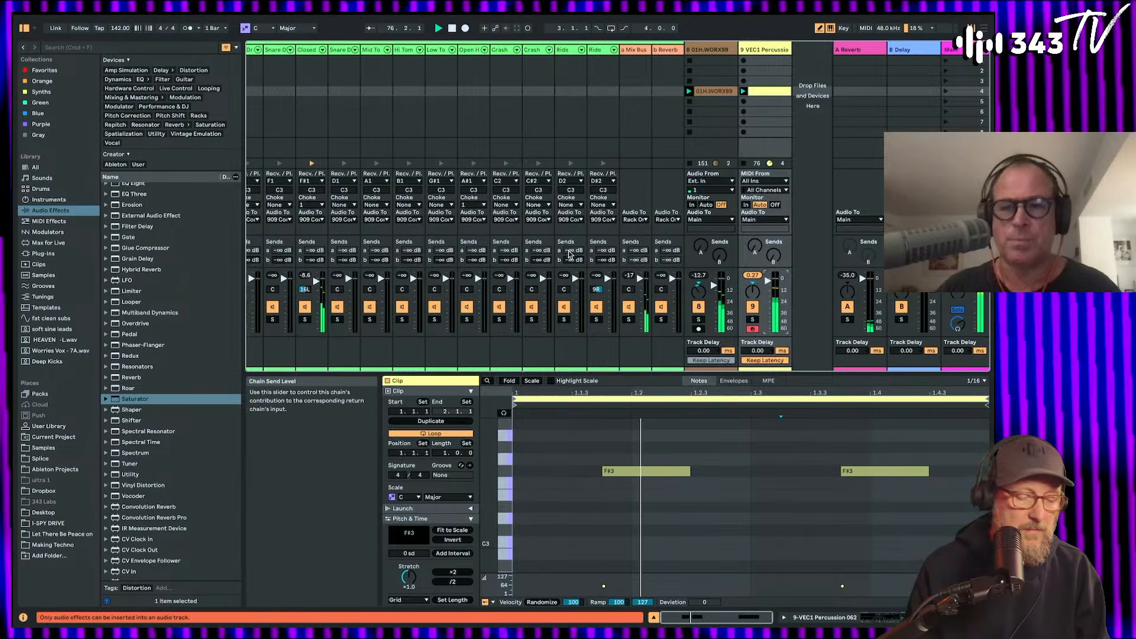
Step: Briefly mute the 7317L 808-HH track for comparison, mute the Organ Dance chain and raise the ABL3 chain's volume
{"action": "scroll", "coordinate": [570, 255], "scroll_direction": "left", "scroll_amount": 15}
{"action": "left_click", "coordinate": [433, 308]}
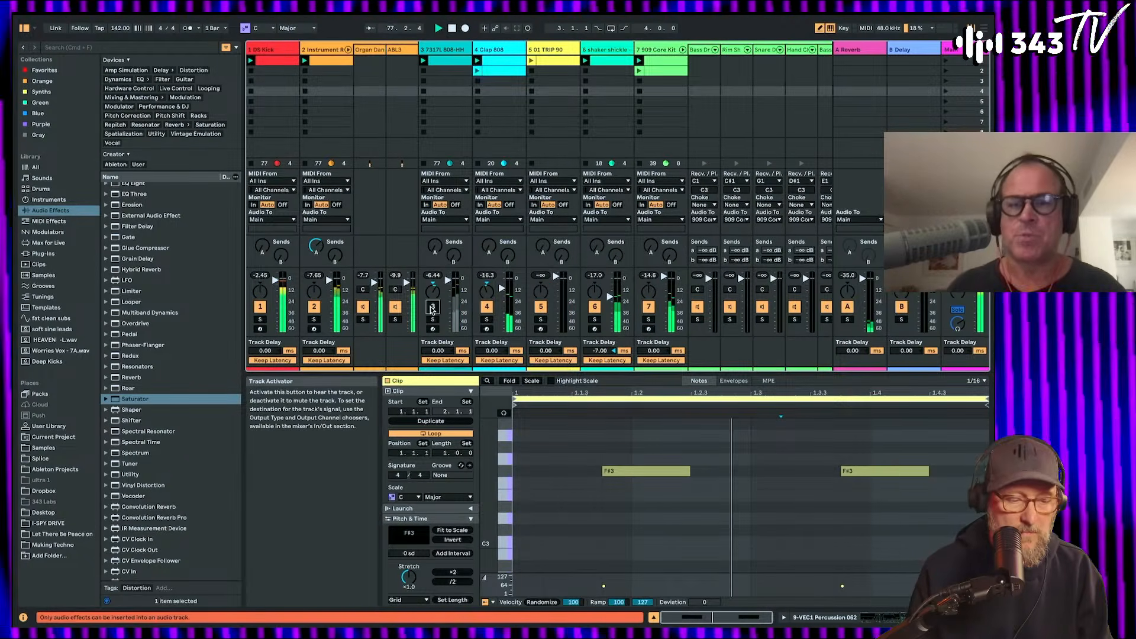
{"action": "left_click", "coordinate": [432, 309]}
{"action": "left_click", "coordinate": [363, 306]}
{"action": "left_click_drag", "start_coordinate": [407, 283], "coordinate": [407, 278]}
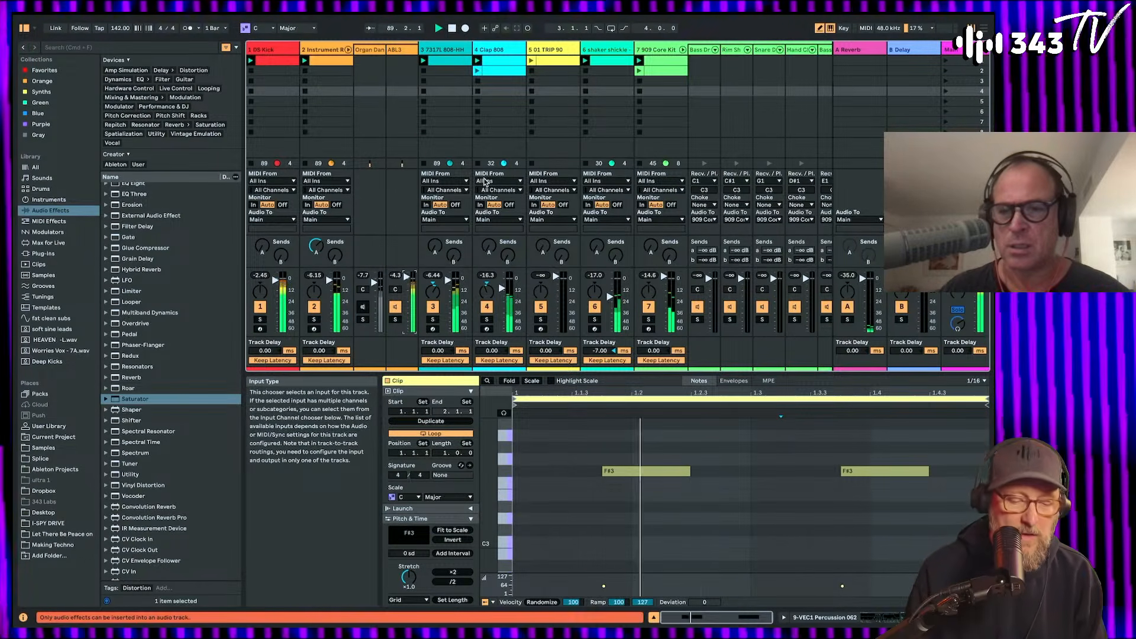
Step: Solo the VEC1 Percussion and 01H.WORX99 tracks together and set the percussion's reverb send to -8.0 dB
{"action": "scroll", "coordinate": [435, 234], "scroll_direction": "right", "scroll_amount": 5}
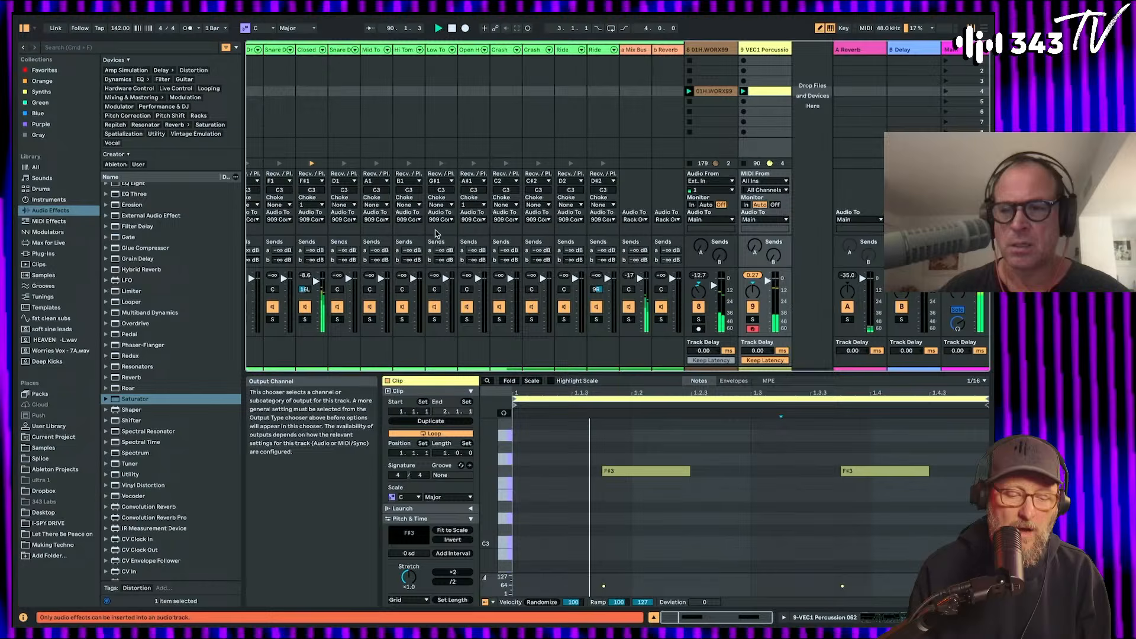
{"action": "left_click", "coordinate": [754, 320]}
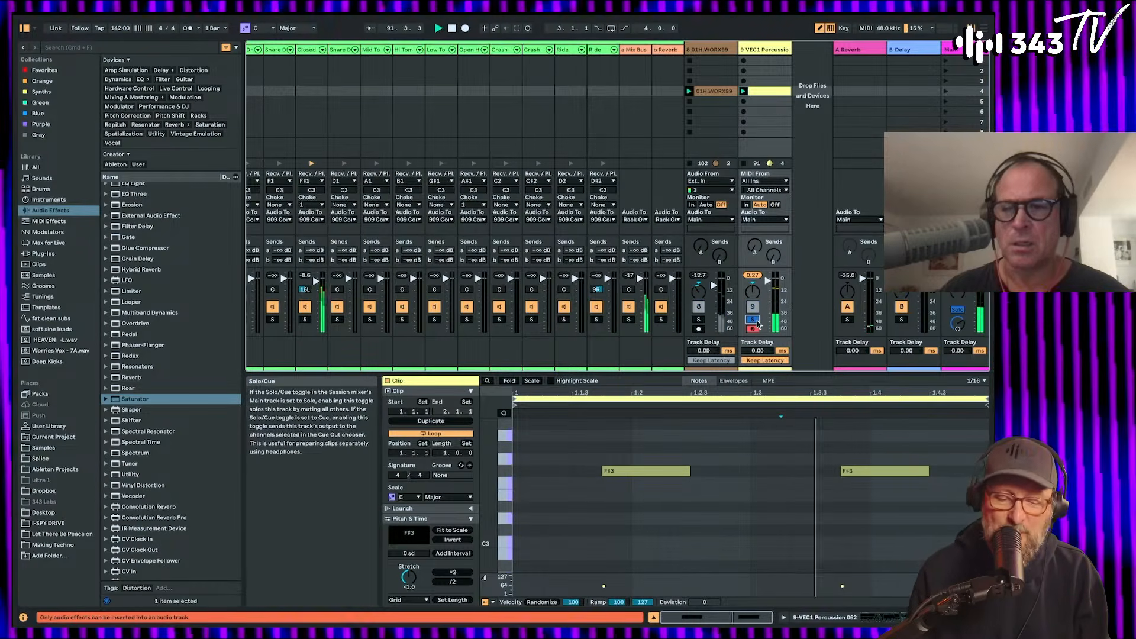
{"action": "left_click", "coordinate": [699, 320]}
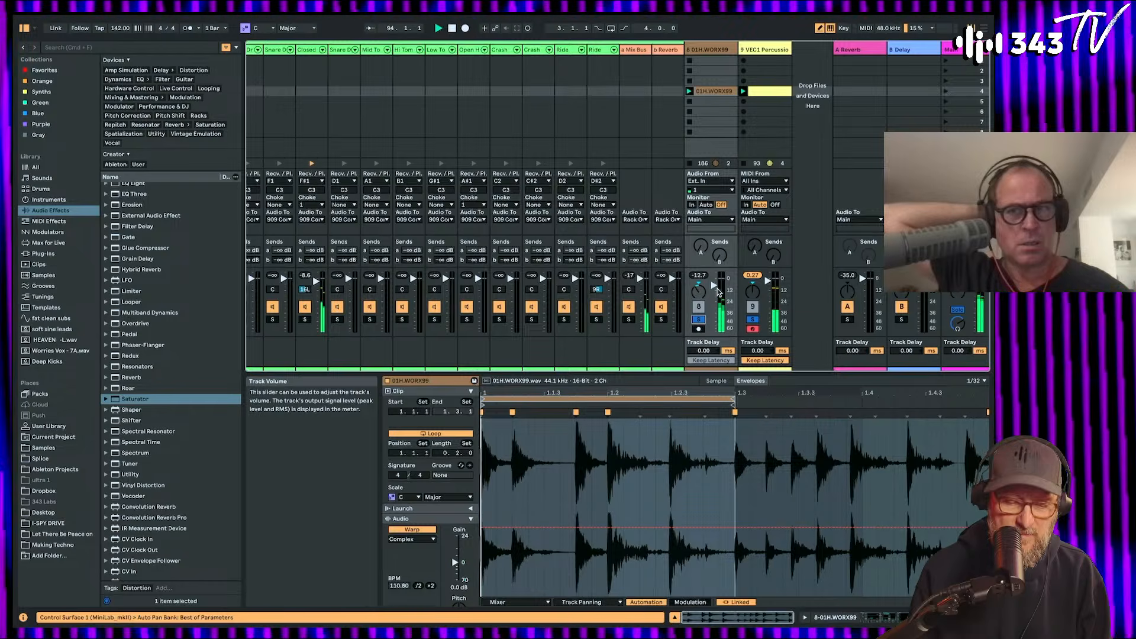
{"action": "left_click_drag", "start_coordinate": [751, 249], "coordinate": [750, 245]}
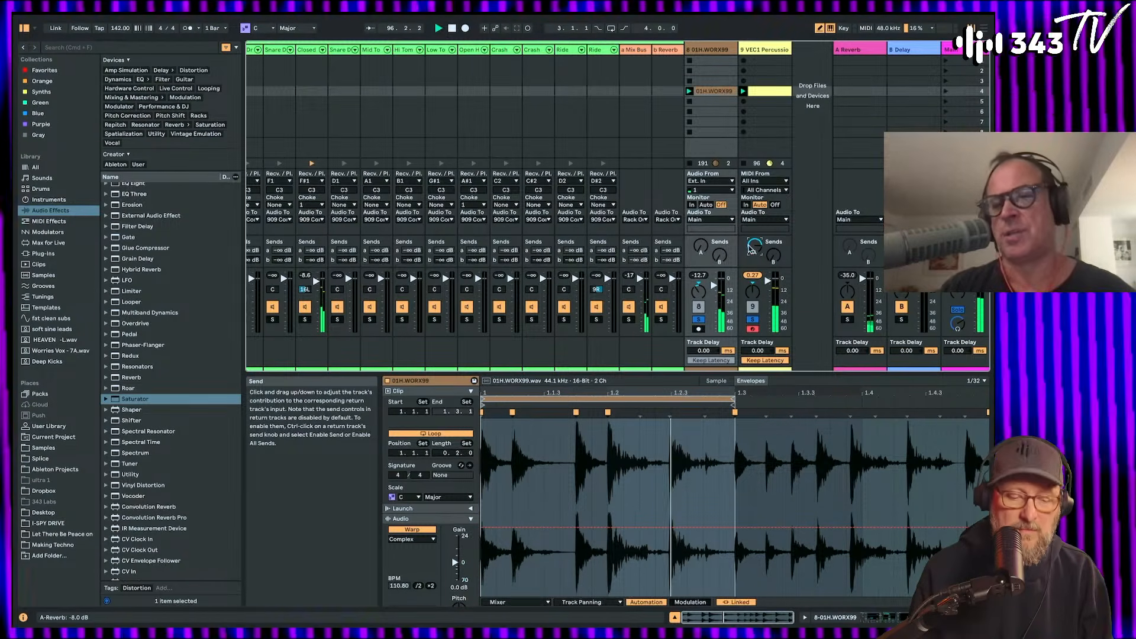
Step: Lower the low-cut frequency in the VEC1 Percussion track's EQ Eight to 42.6 Hz
{"action": "left_click", "coordinate": [774, 59]}
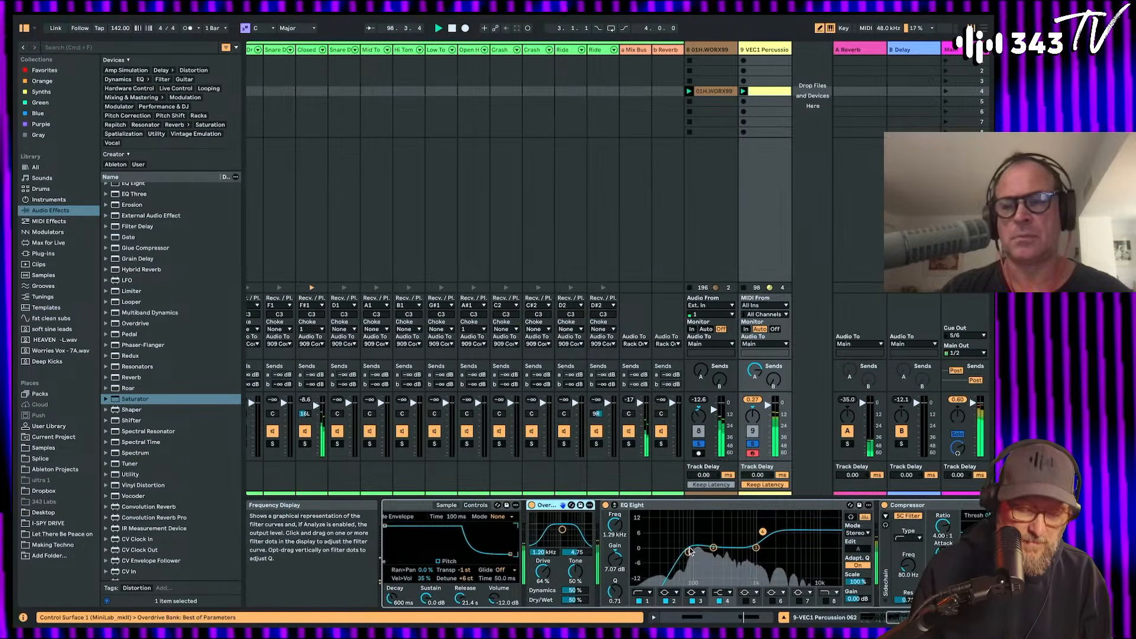
{"action": "left_click_drag", "start_coordinate": [688, 553], "coordinate": [672, 551]}
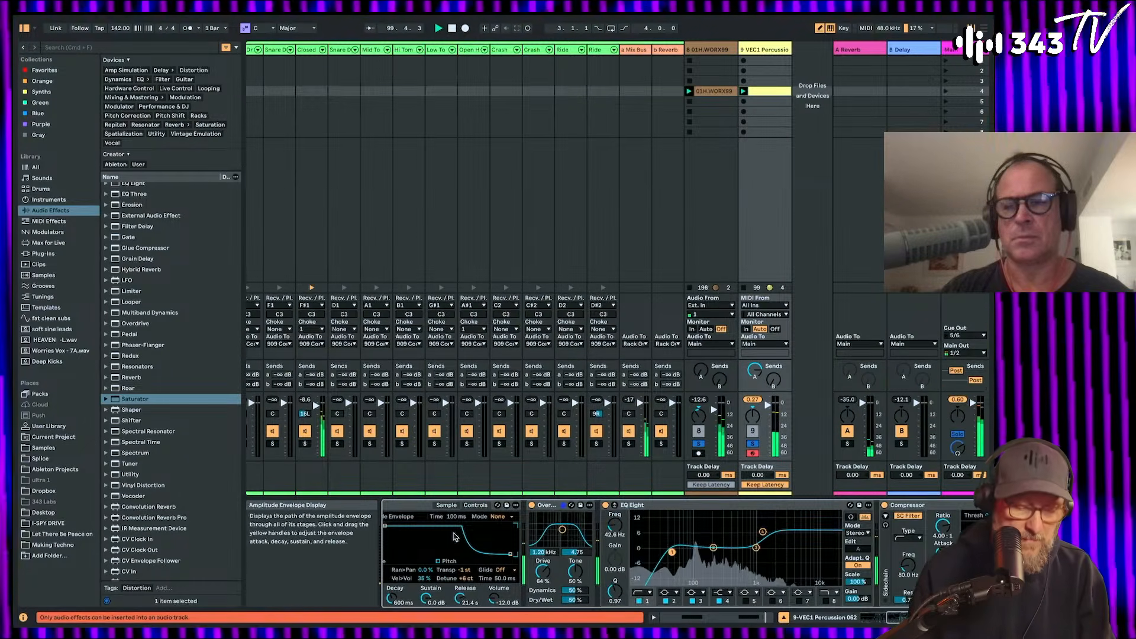
{"action": "scroll", "coordinate": [636, 564], "scroll_direction": "up", "scroll_amount": 3}
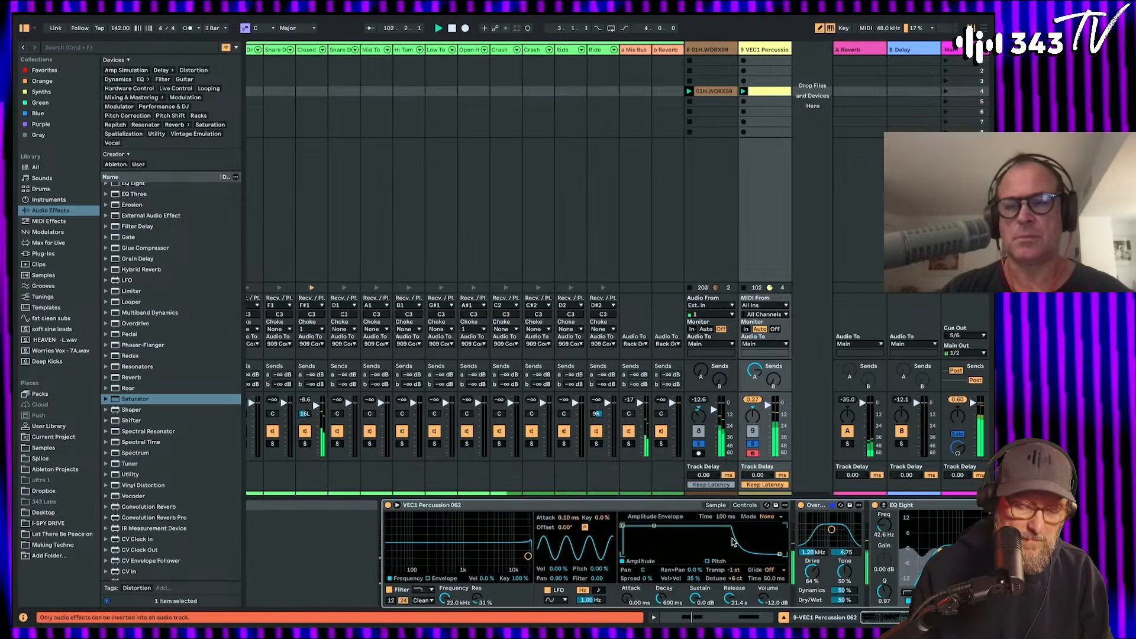
Step: Set the percussion Compressor to a -29.6 dB threshold and 25.9 ms attack, with the sidechain filter off and makeup gain on
{"action": "scroll", "coordinate": [773, 531], "scroll_direction": "right", "scroll_amount": 8}
{"action": "left_click_drag", "start_coordinate": [773, 517], "coordinate": [773, 568]}
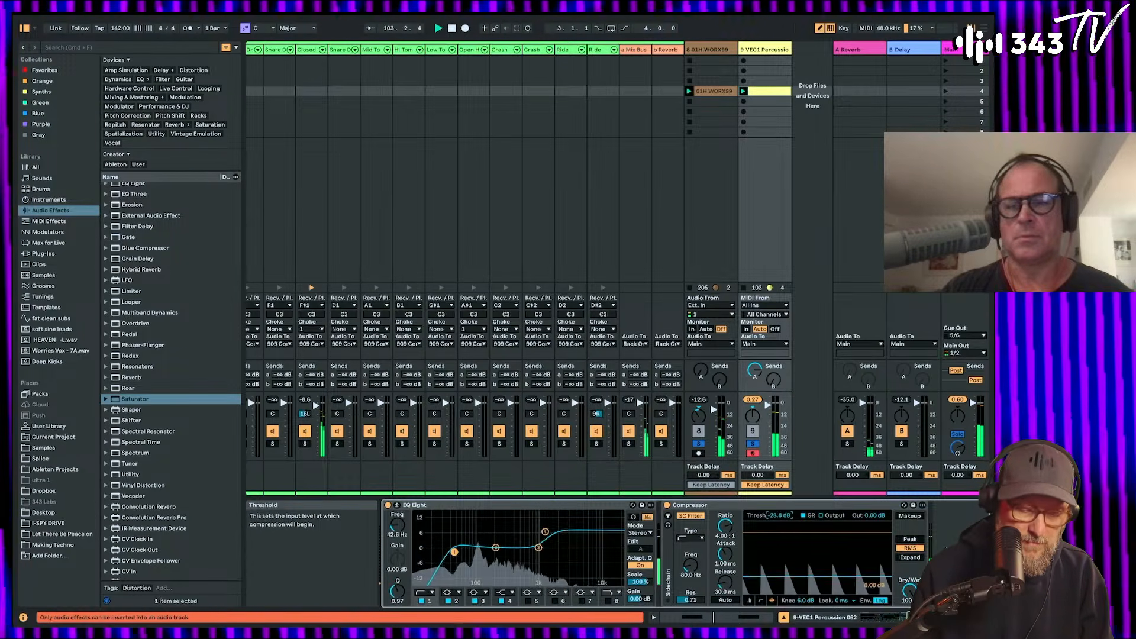
{"action": "left_click", "coordinate": [691, 516]}
{"action": "left_click_drag", "start_coordinate": [725, 555], "coordinate": [725, 539]}
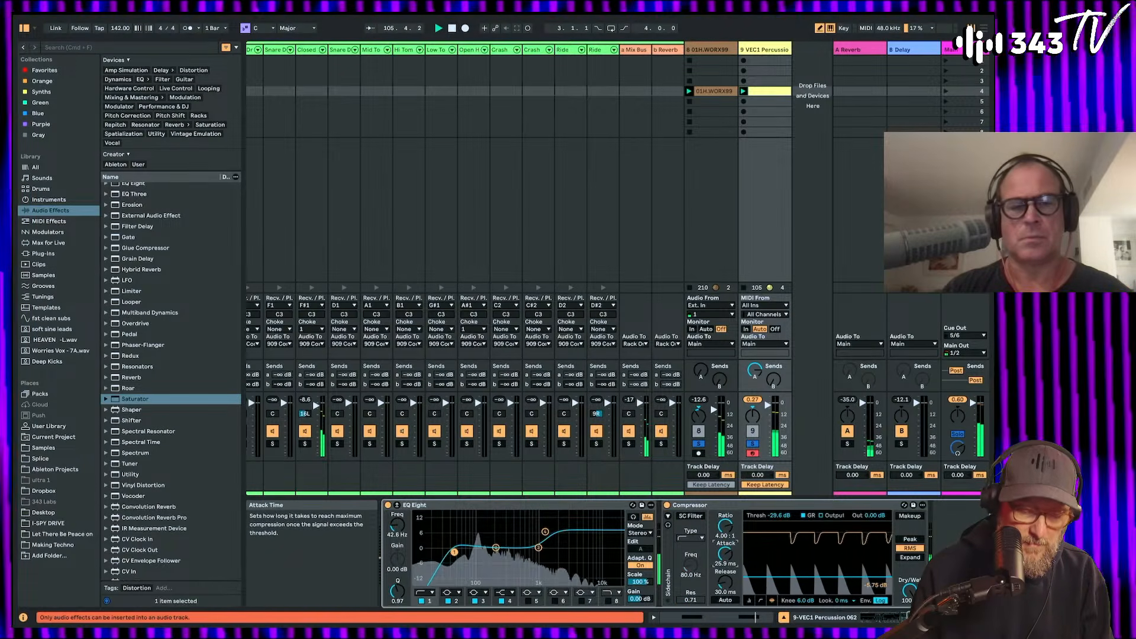
{"action": "left_click", "coordinate": [910, 516]}
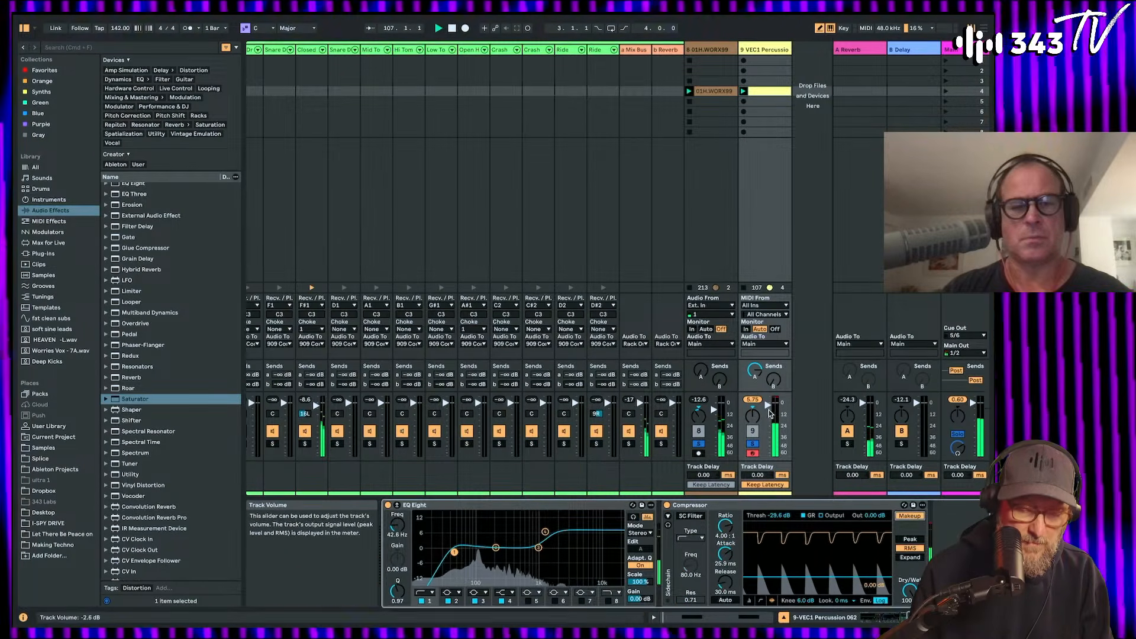
Step: Lower the VEC1 Percussion track's volume to -12.0 dB and return to the full mix by ending the solo
{"action": "left_click_drag", "start_coordinate": [768, 414], "coordinate": [767, 416]}
{"action": "left_click", "coordinate": [753, 445]}
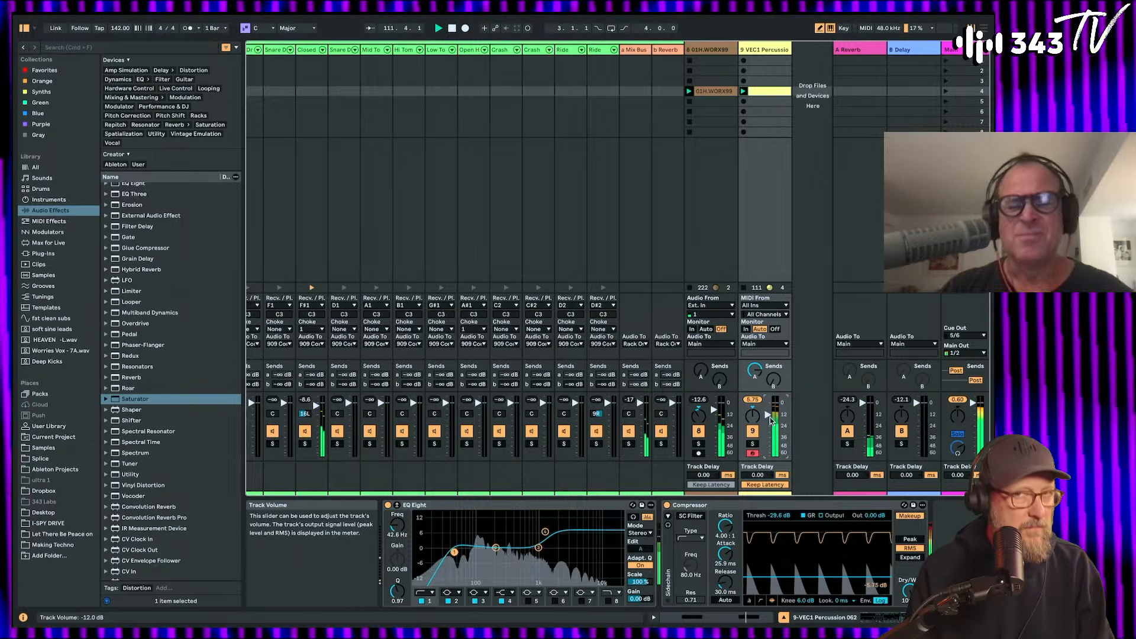
Step: Launch the second-scene clip of the 909 Core Kit track, which combines offbeat rides with closed hi-hats
{"action": "scroll", "coordinate": [460, 253], "scroll_direction": "left", "scroll_amount": 5}
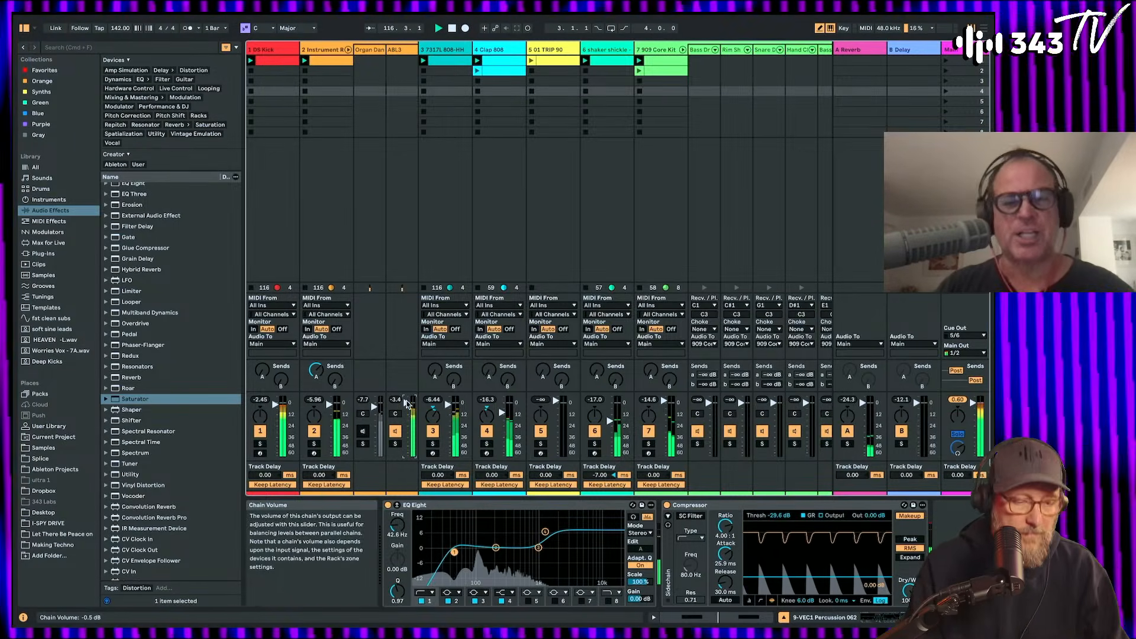
{"action": "scroll", "coordinate": [634, 101], "scroll_direction": "right", "scroll_amount": 5}
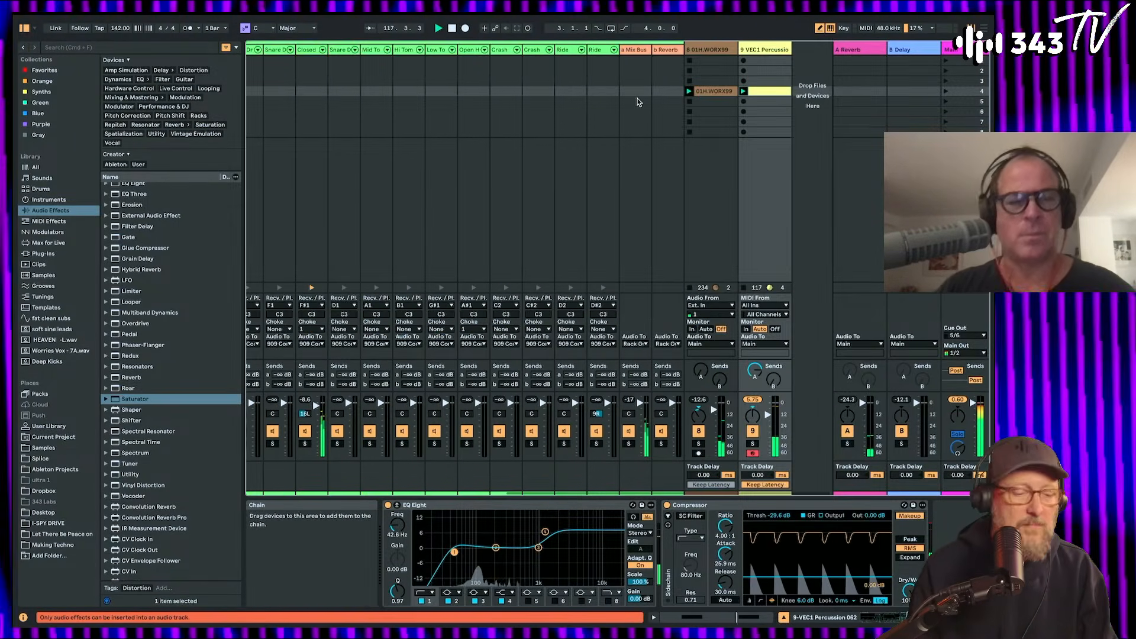
{"action": "scroll", "coordinate": [638, 102], "scroll_direction": "left", "scroll_amount": 5}
{"action": "left_click", "coordinate": [564, 71]}
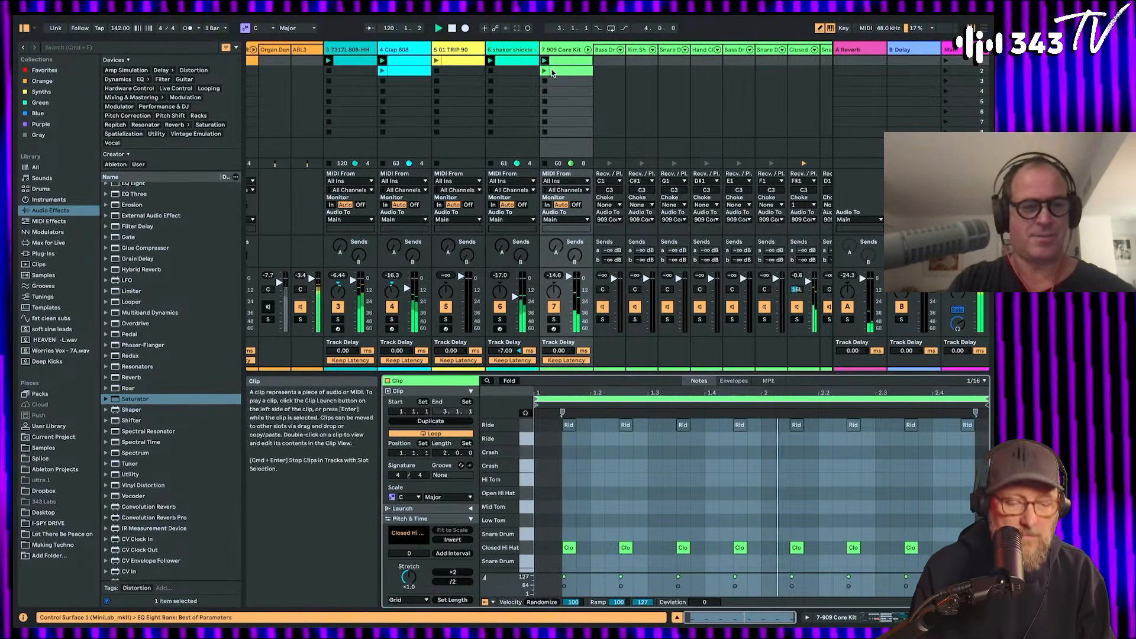
{"action": "scroll", "coordinate": [673, 280], "scroll_direction": "right", "scroll_amount": 5}
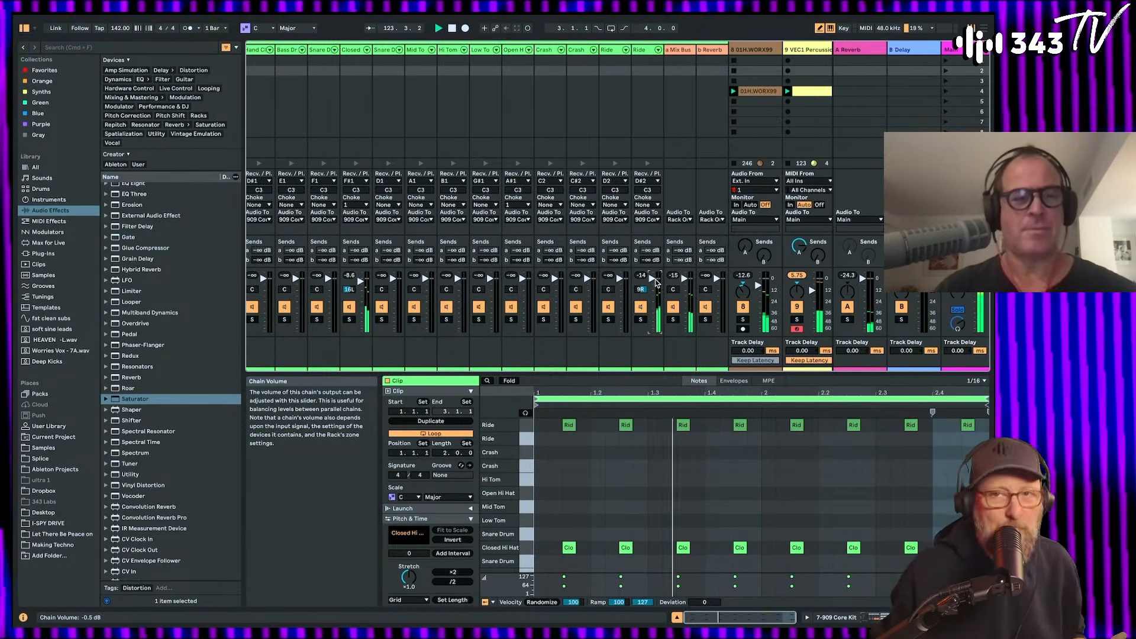
Step: Stop the DS Kick clip for a short break and relaunch it
{"action": "scroll", "coordinate": [460, 167], "scroll_direction": "left", "scroll_amount": 5}
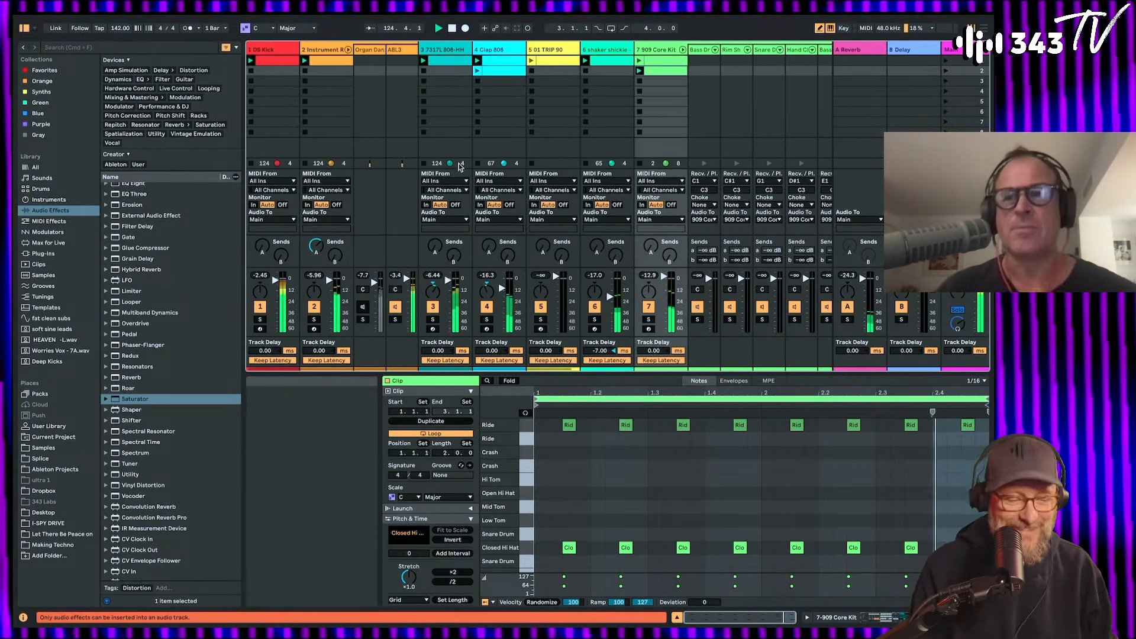
{"action": "left_click", "coordinate": [252, 72]}
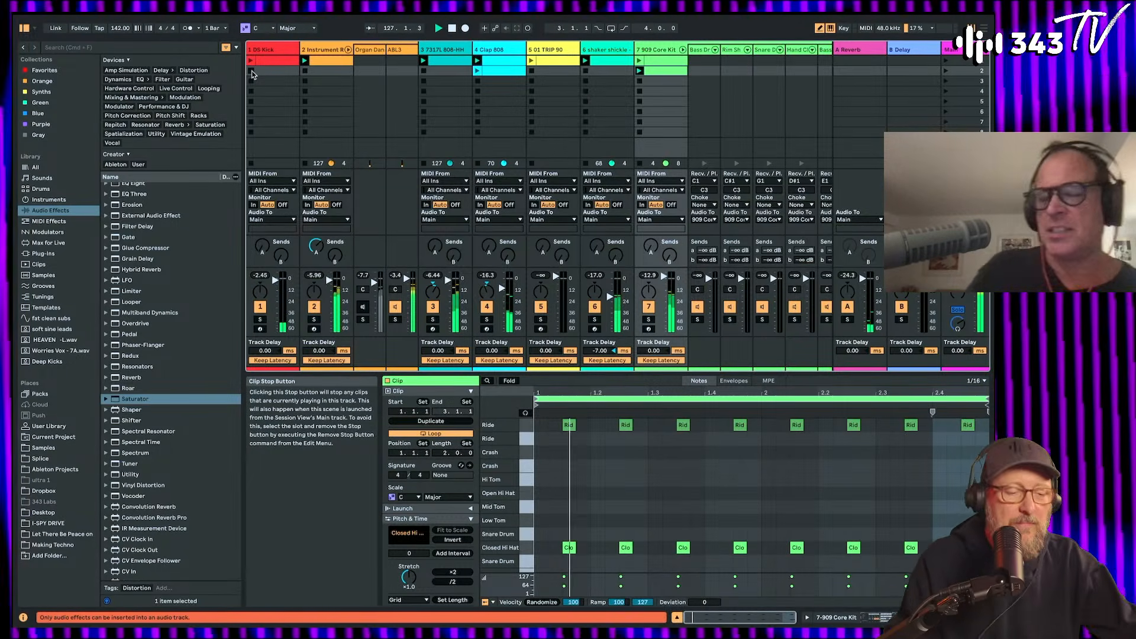
{"action": "left_click", "coordinate": [250, 61]}
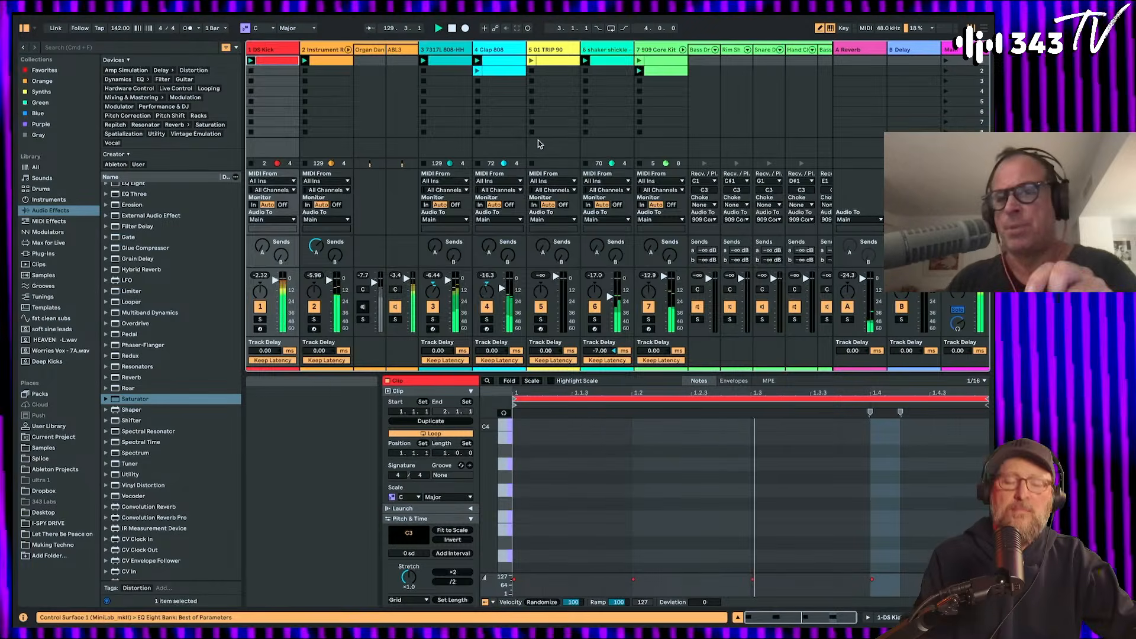
Step: Open the 01H.WORX99 clip's envelopes and display its Clip Gain envelope
{"action": "scroll", "coordinate": [538, 143], "scroll_direction": "right", "scroll_amount": 10}
{"action": "left_click", "coordinate": [714, 92]}
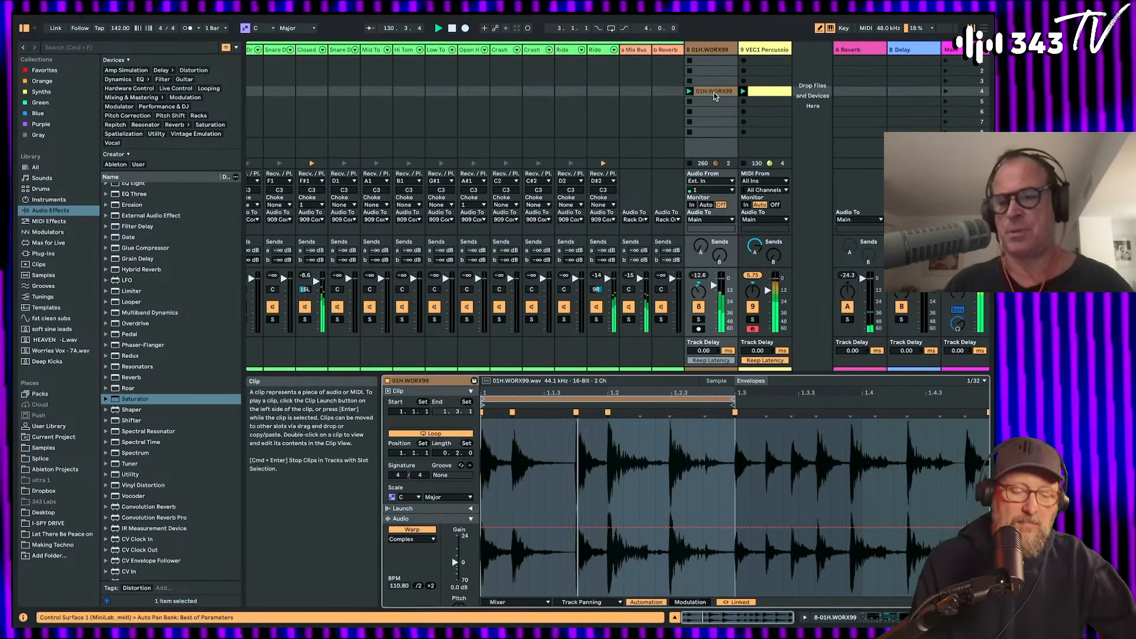
{"action": "left_click", "coordinate": [716, 382]}
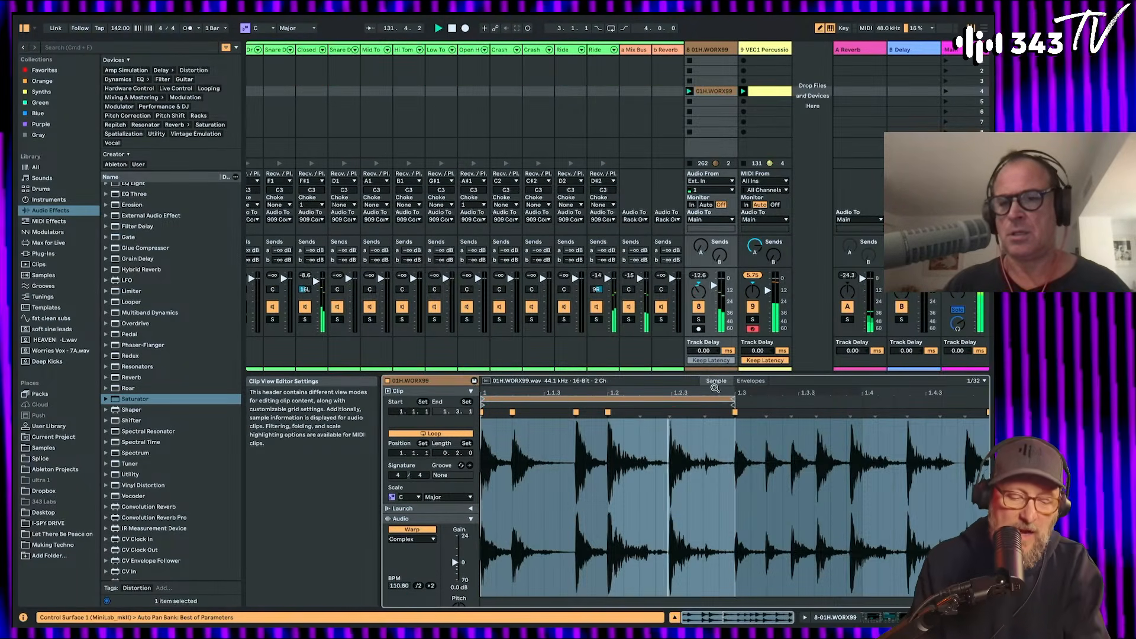
{"action": "left_click", "coordinate": [750, 381]}
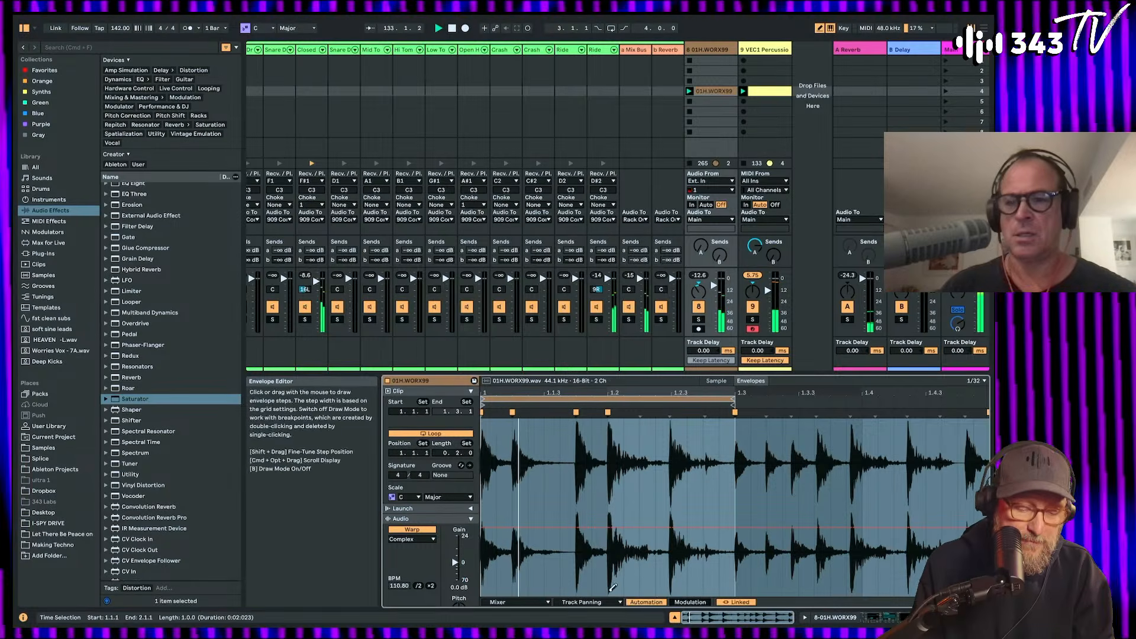
{"action": "left_click", "coordinate": [516, 602]}
{"action": "left_click", "coordinate": [528, 534]}
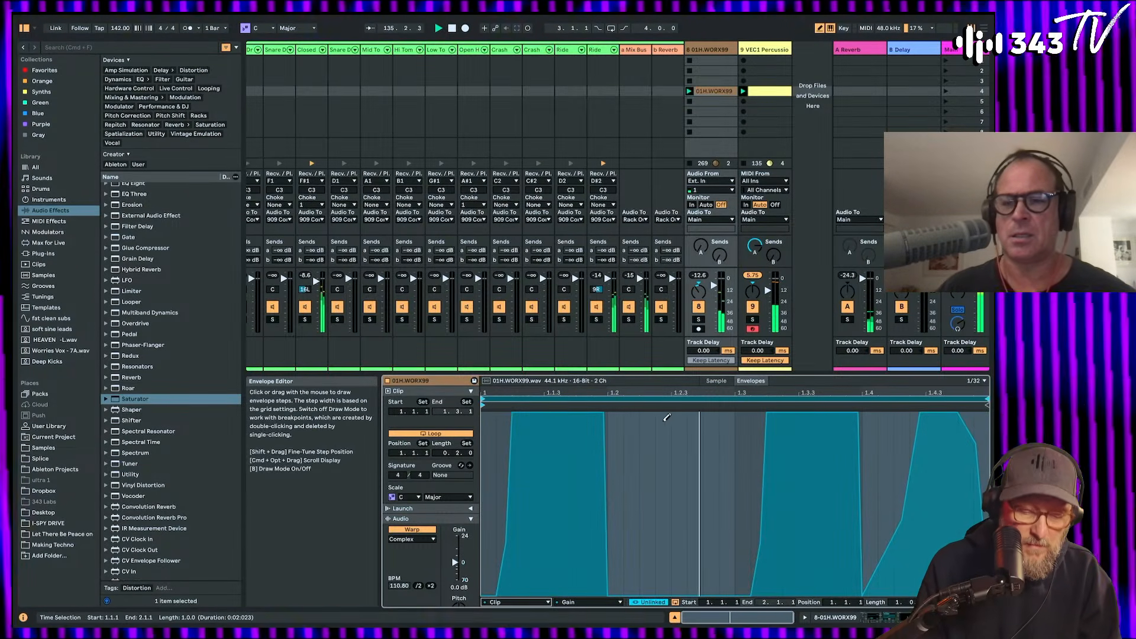
Step: Turn off draw mode and copy the gain envelope shape from position 1.4 to position 1.2
{"action": "key", "text": "b"}
{"action": "left_click", "coordinate": [866, 443]}
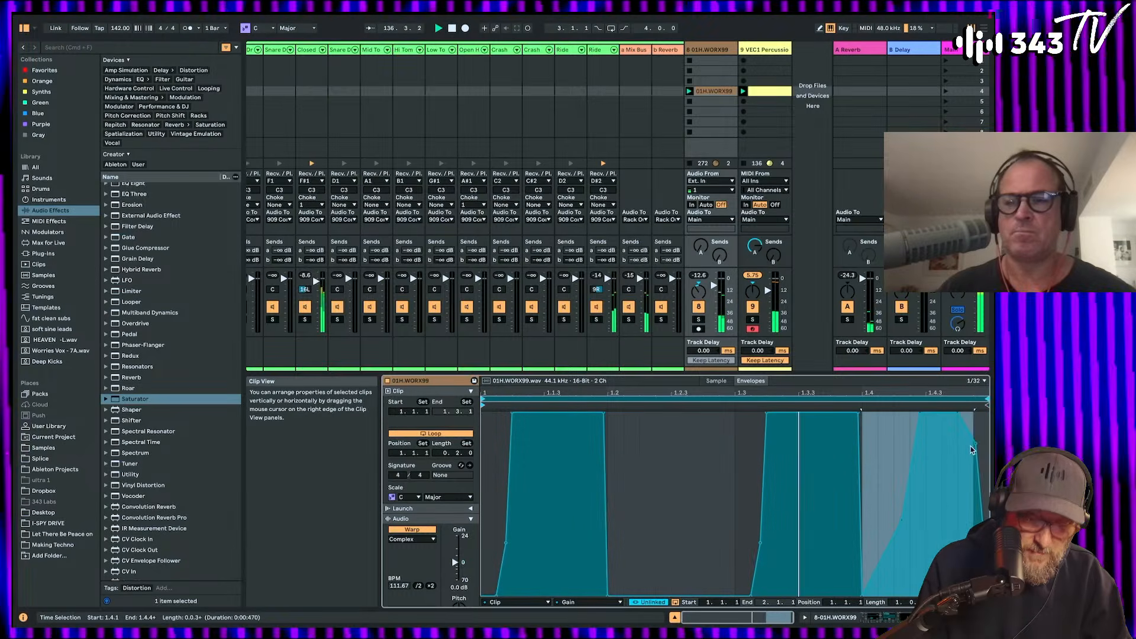
{"action": "left_click", "coordinate": [611, 450]}
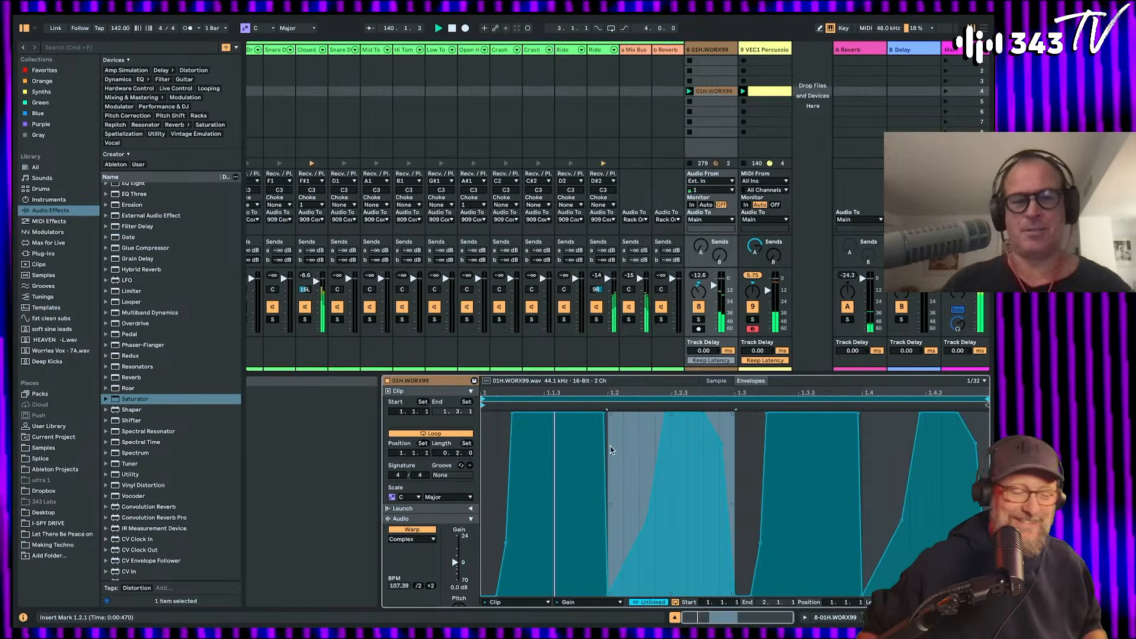
Step: Audition the Organ Dance chain in solo, switch it back on in the full groove and show its device
{"action": "scroll", "coordinate": [461, 189], "scroll_direction": "left", "scroll_amount": 10}
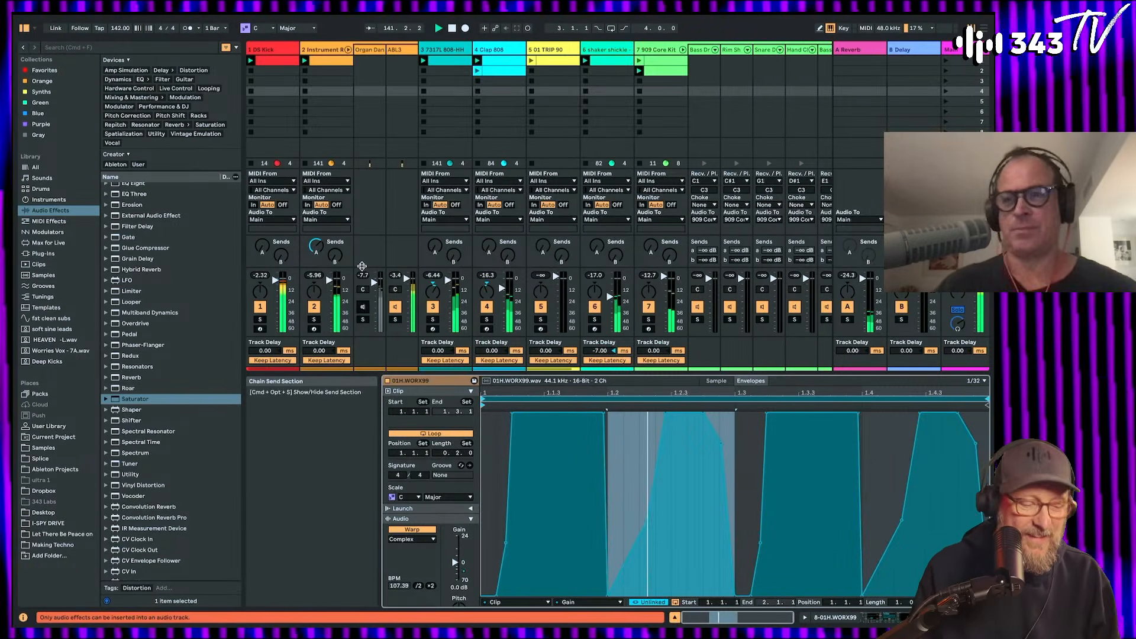
{"action": "left_click", "coordinate": [363, 321]}
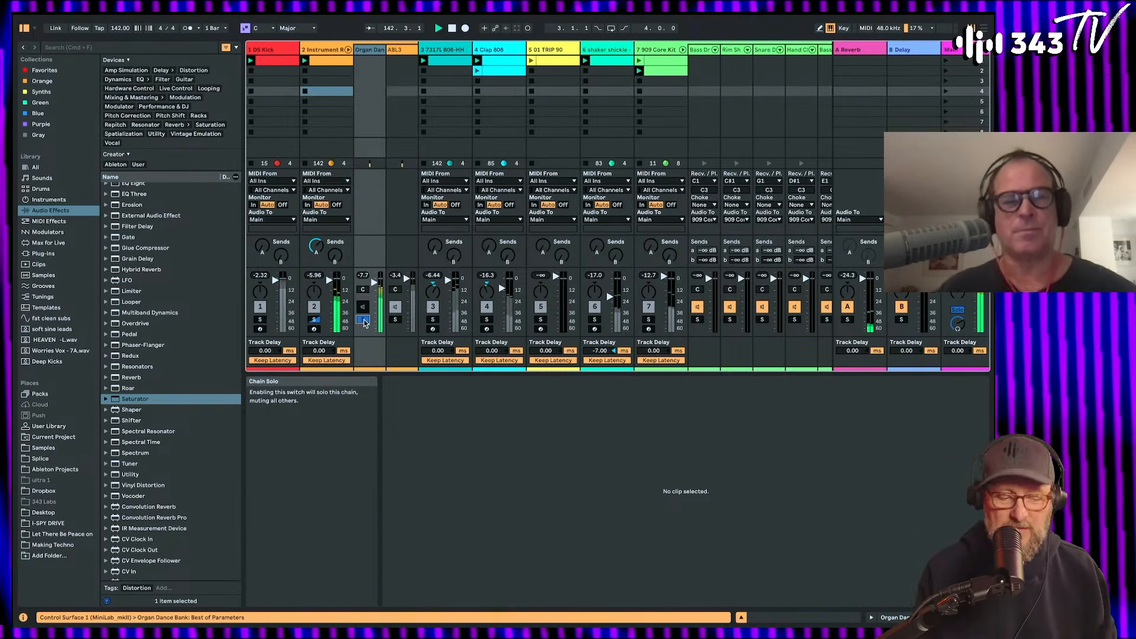
{"action": "left_click", "coordinate": [363, 321]}
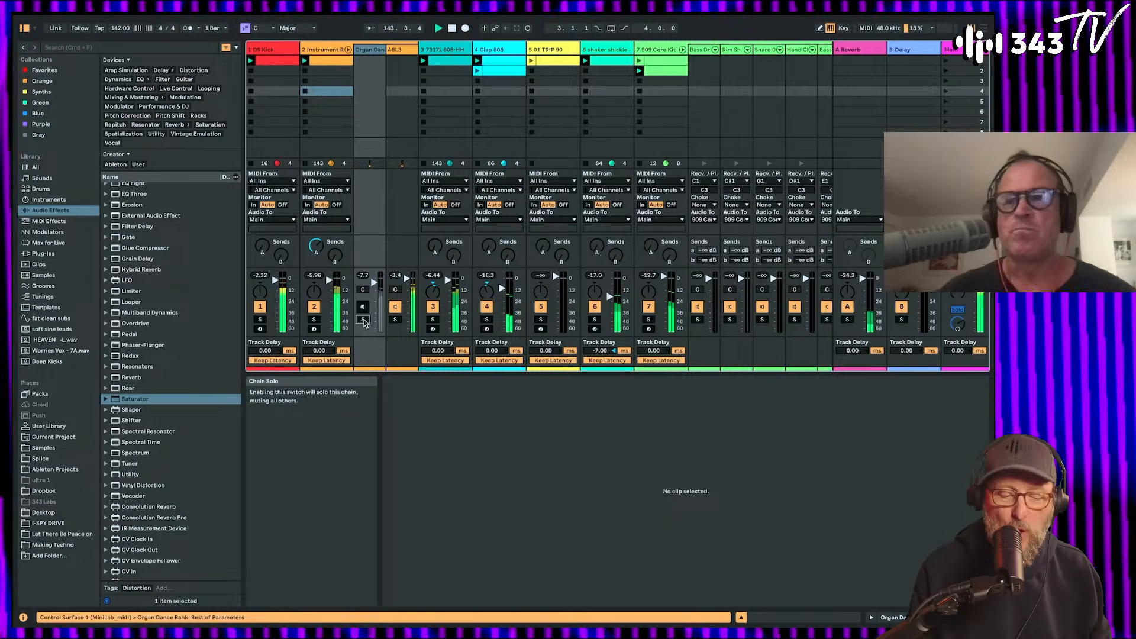
{"action": "left_click", "coordinate": [363, 320]}
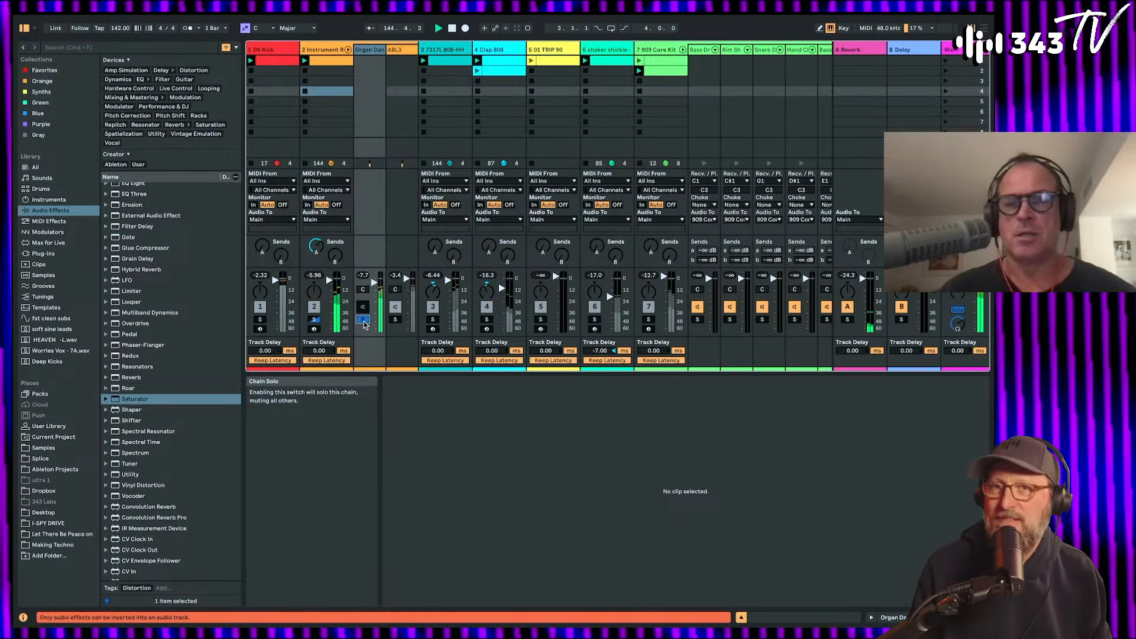
{"action": "left_click", "coordinate": [363, 321]}
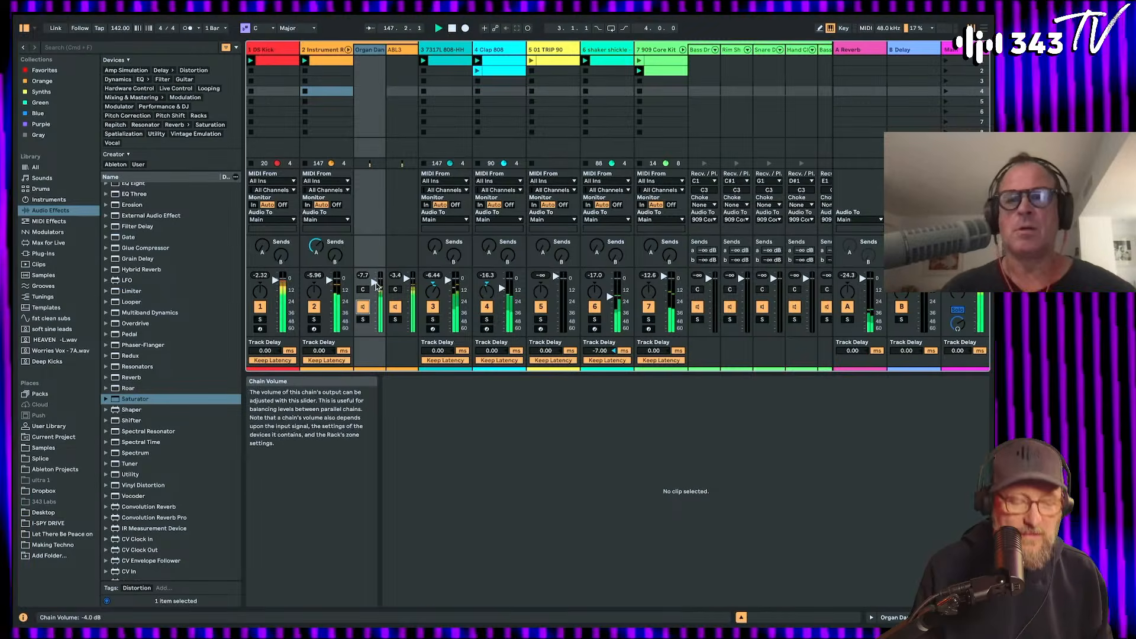
{"action": "left_click", "coordinate": [372, 50]}
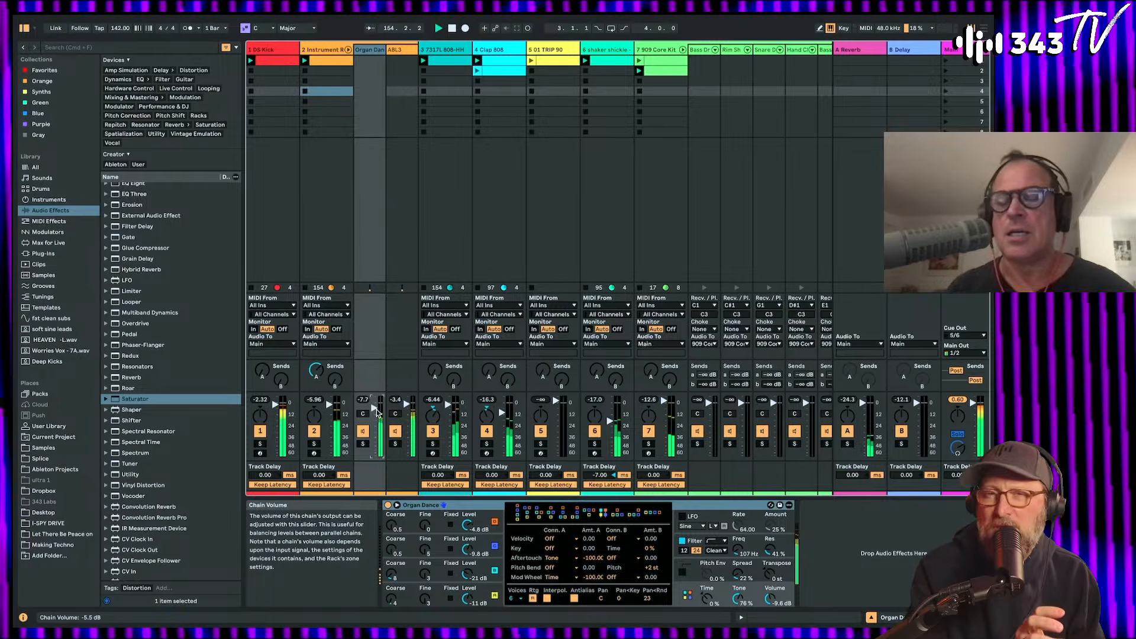
Step: Adjust the Organ Dance chain's volume and add an Echo effect to that chain
{"action": "mouse_move", "coordinate": [376, 410]}
{"action": "left_mouse_down"}
{"action": "mouse_move", "coordinate": [416, 132]}
{"action": "mouse_move", "coordinate": [373, 412]}
{"action": "left_mouse_up"}
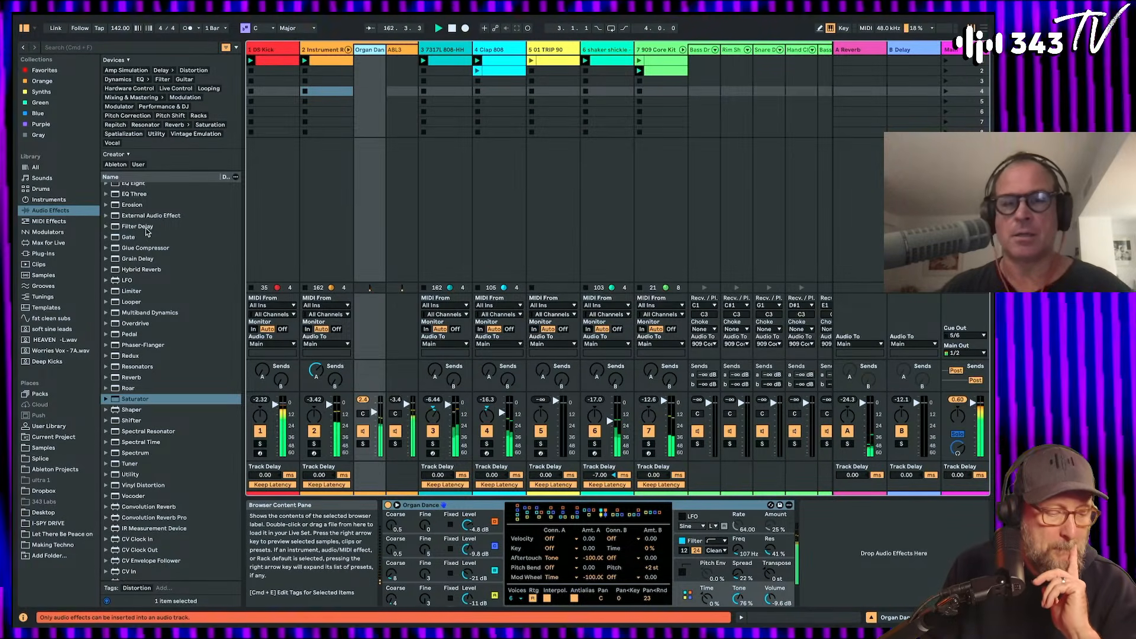
{"action": "scroll", "coordinate": [147, 231], "scroll_direction": "up", "scroll_amount": 3}
{"action": "double_click", "coordinate": [135, 209]}
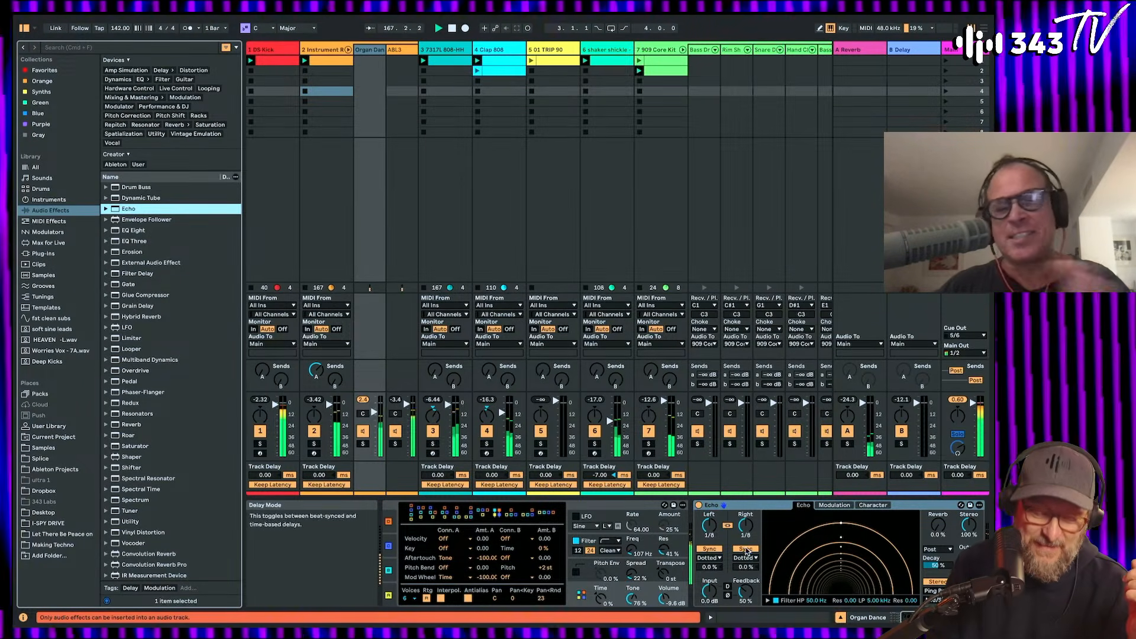
Step: Set Echo's linked left and right delays to tempo sync in 16th mode
{"action": "left_click", "coordinate": [728, 525]}
{"action": "left_click", "coordinate": [745, 549]}
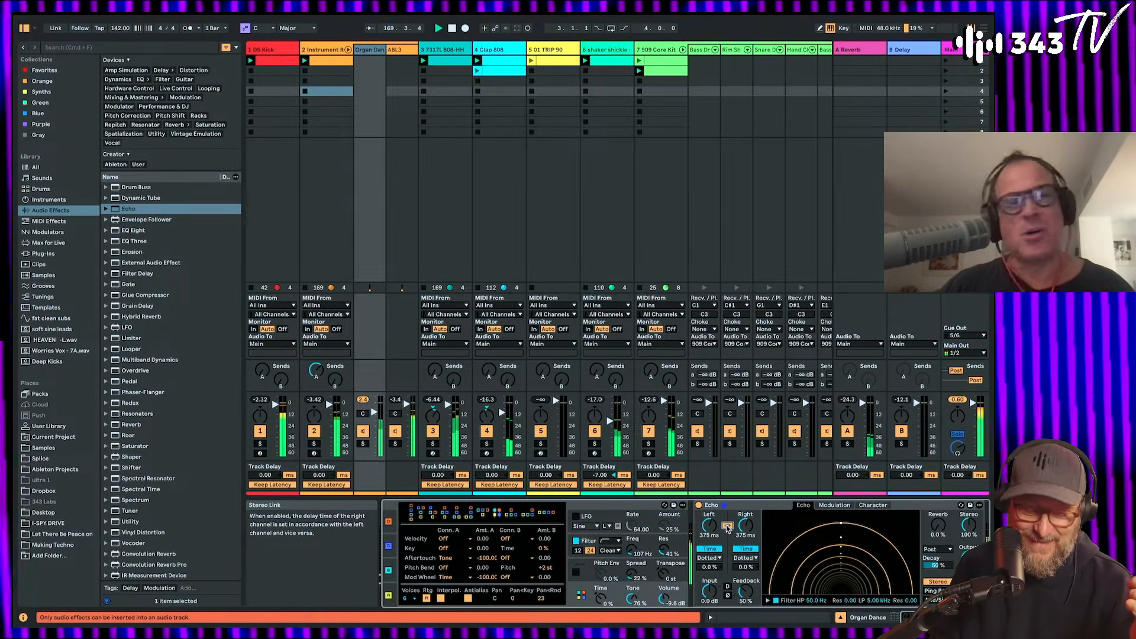
{"action": "left_click", "coordinate": [744, 559]}
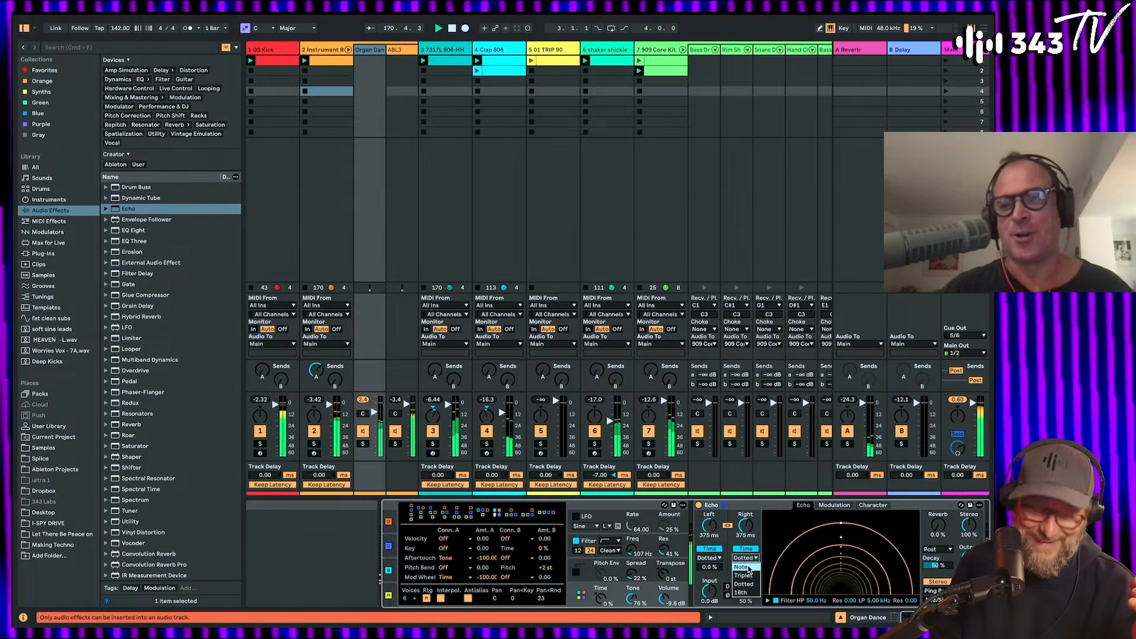
{"action": "left_click", "coordinate": [718, 558]}
{"action": "left_click", "coordinate": [728, 540]}
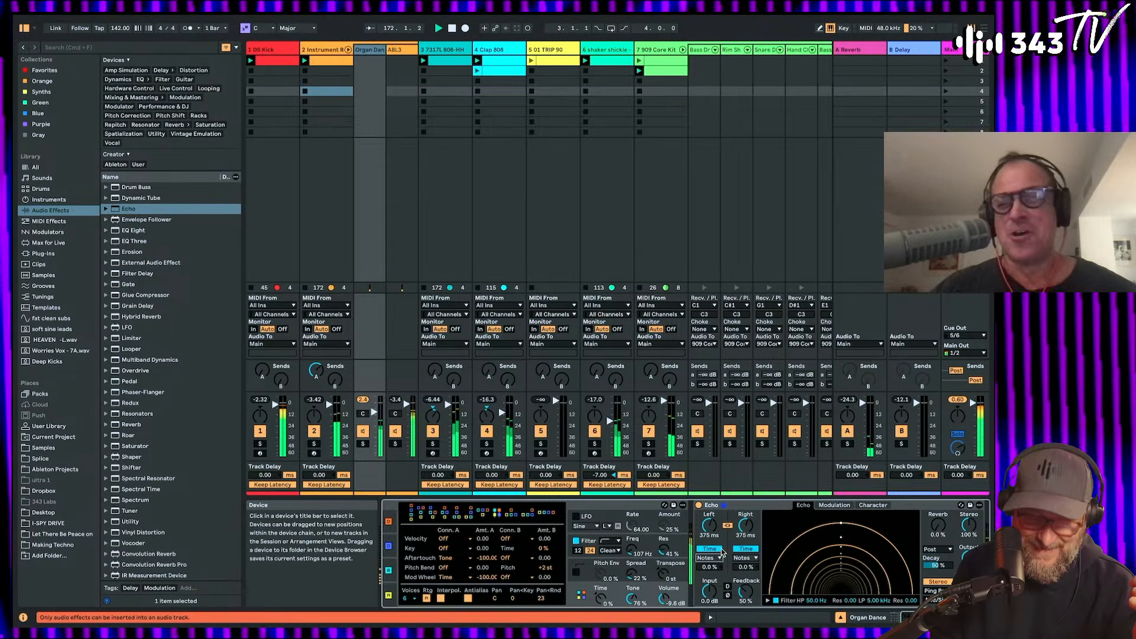
{"action": "left_click", "coordinate": [718, 550]}
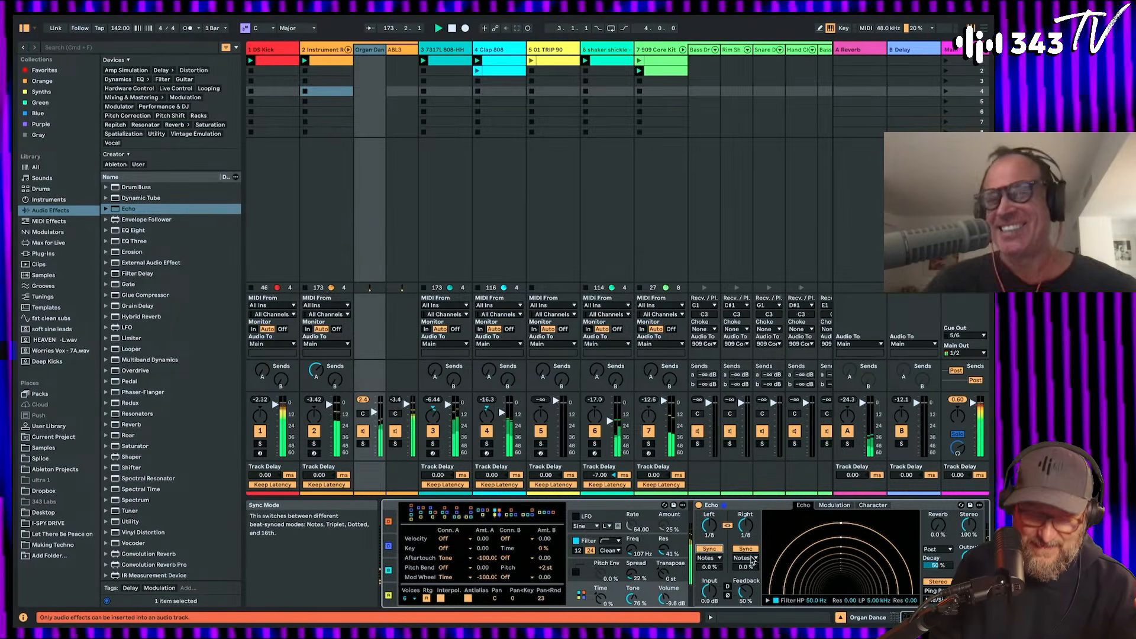
{"action": "left_click", "coordinate": [753, 558]}
{"action": "left_click", "coordinate": [753, 558]}
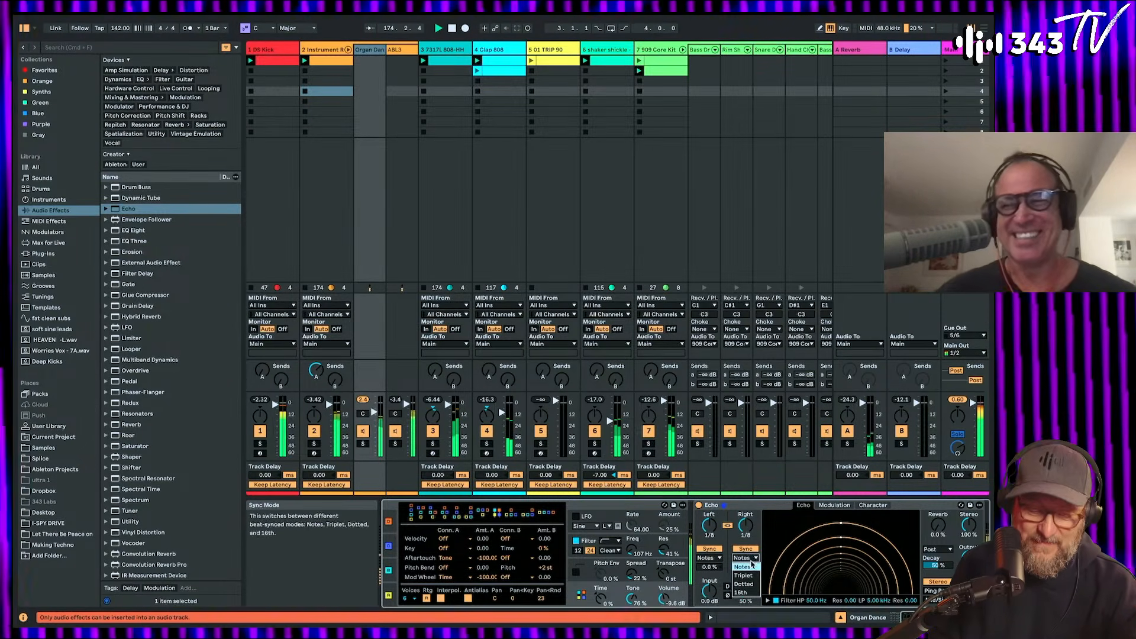
{"action": "left_click", "coordinate": [754, 560]}
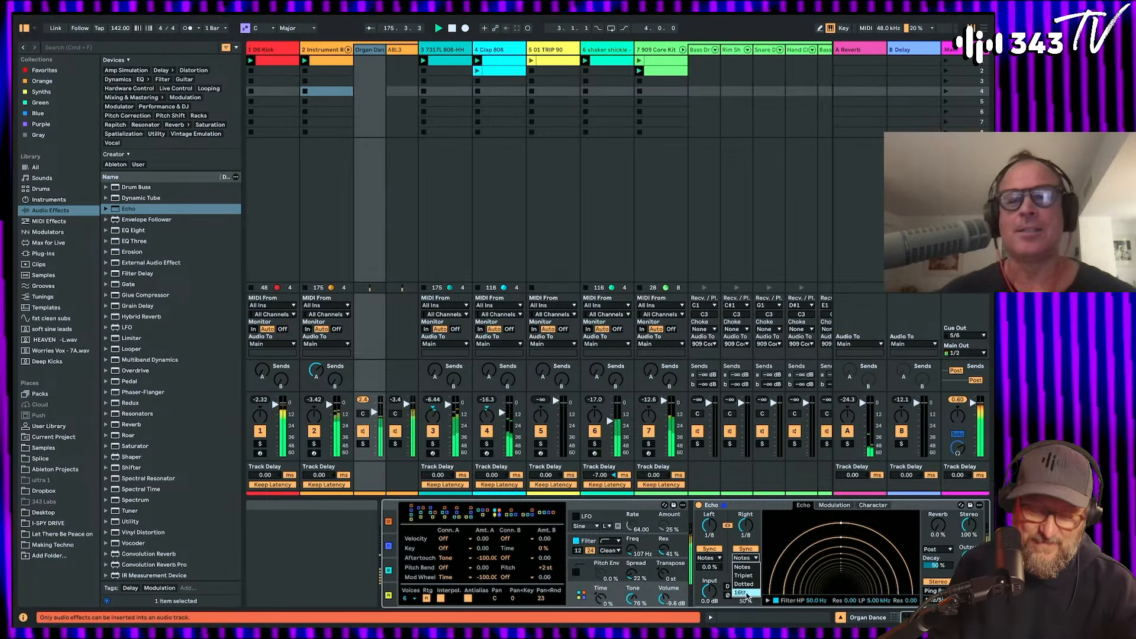
{"action": "left_click", "coordinate": [741, 592]}
Step: Unlink Echo's channels and set the left delay to 5 and the right to 3, both synced in 16th mode
{"action": "left_click", "coordinate": [728, 526]}
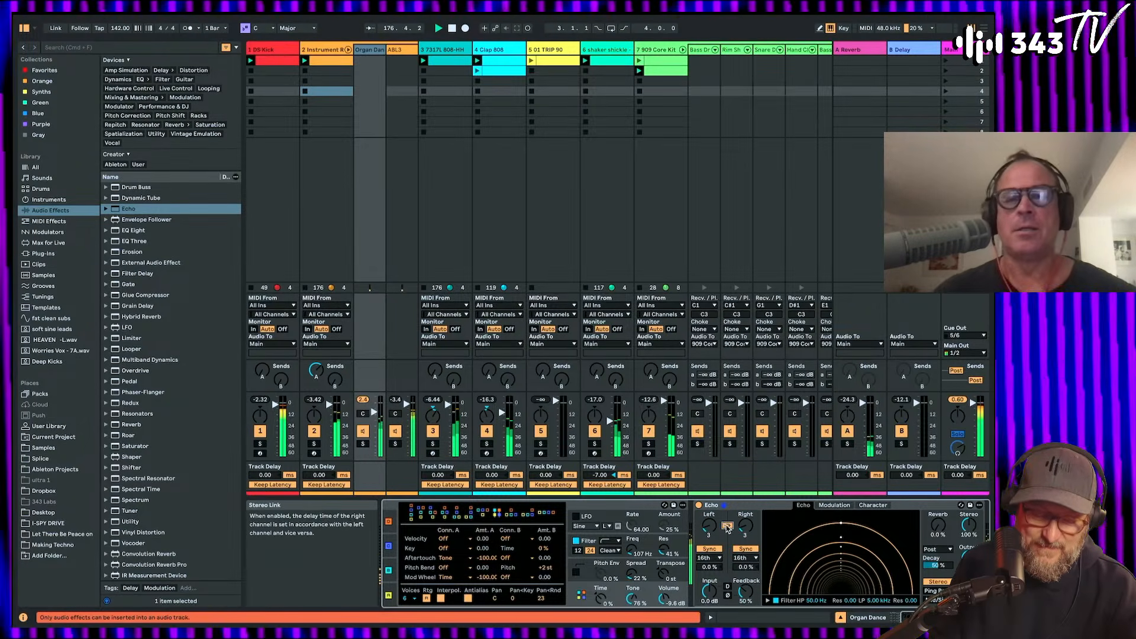
{"action": "left_click", "coordinate": [745, 550]}
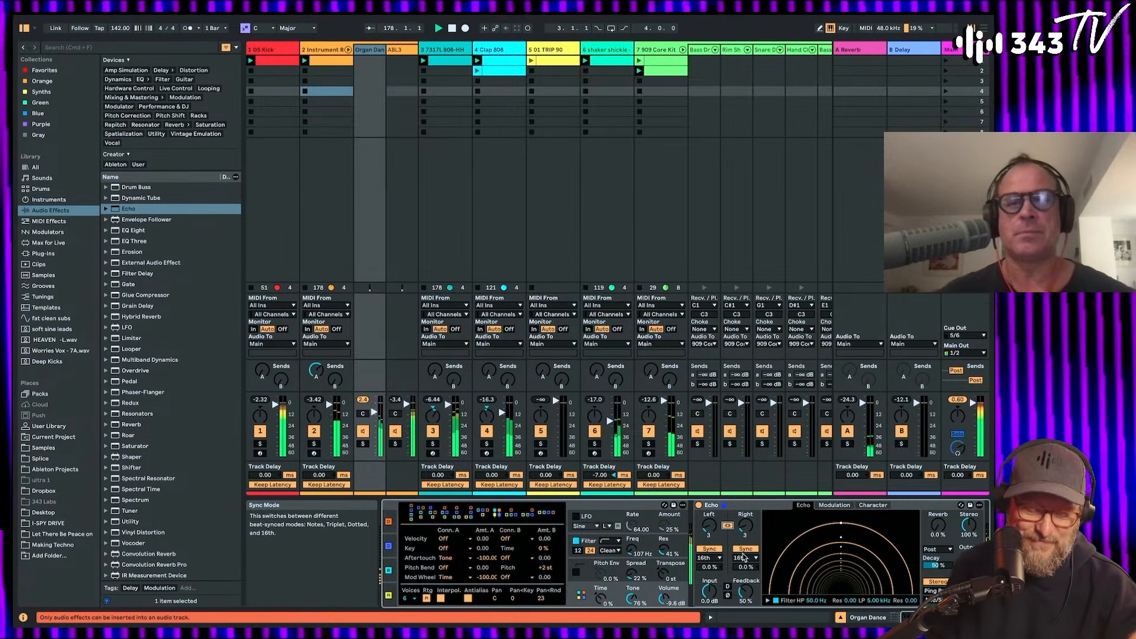
{"action": "left_click_drag", "start_coordinate": [744, 529], "coordinate": [744, 516]}
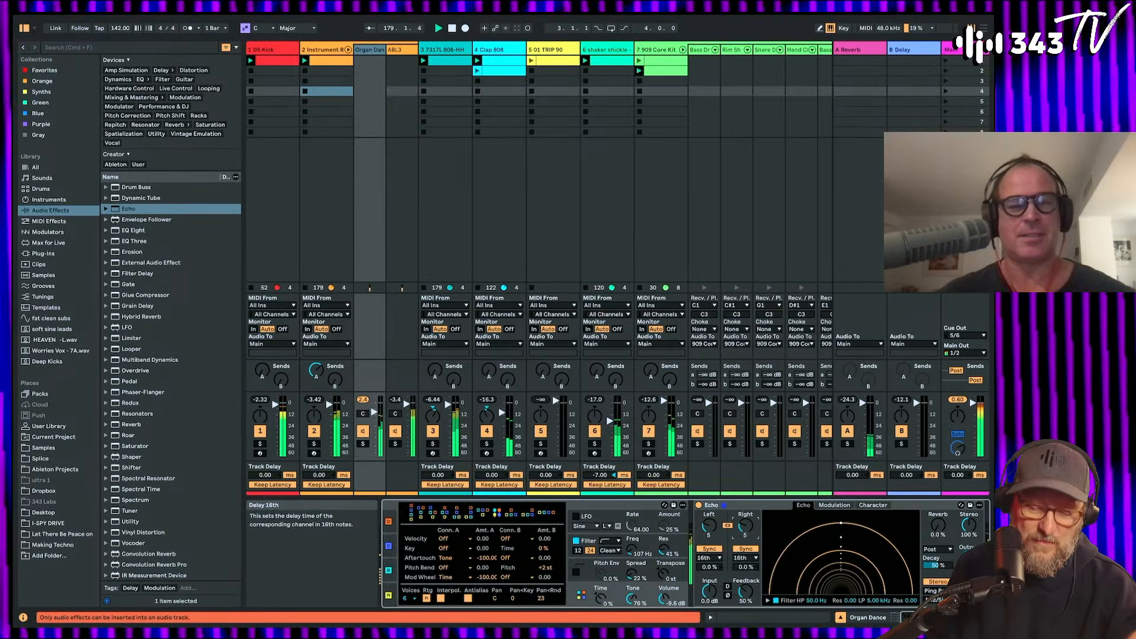
{"action": "left_click", "coordinate": [730, 525]}
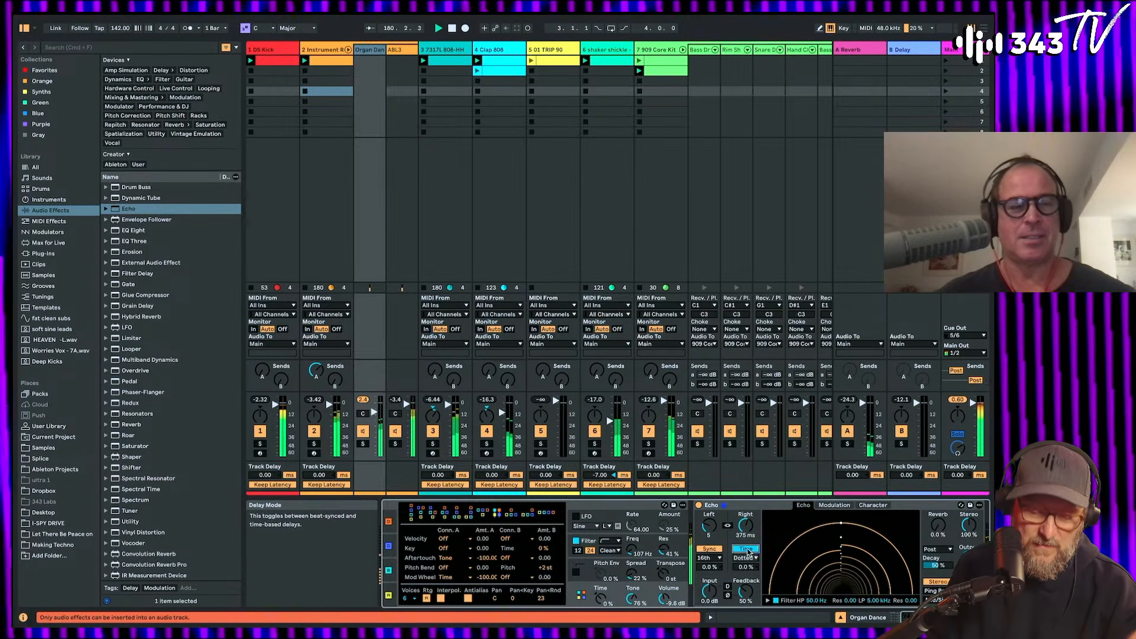
{"action": "left_click", "coordinate": [747, 550]}
{"action": "left_click", "coordinate": [747, 558]}
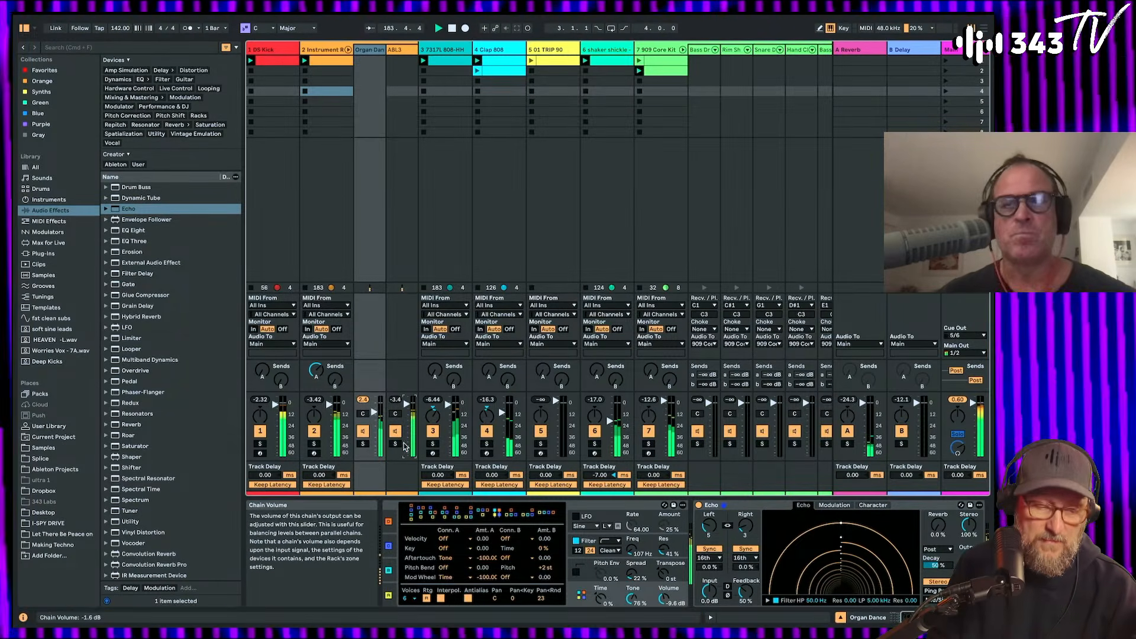
Step: Solo the Organ Dance chain and set Echo's filter to a 1.11 kHz high-pass and a 5.58 kHz low-pass
{"action": "left_click", "coordinate": [363, 444]}
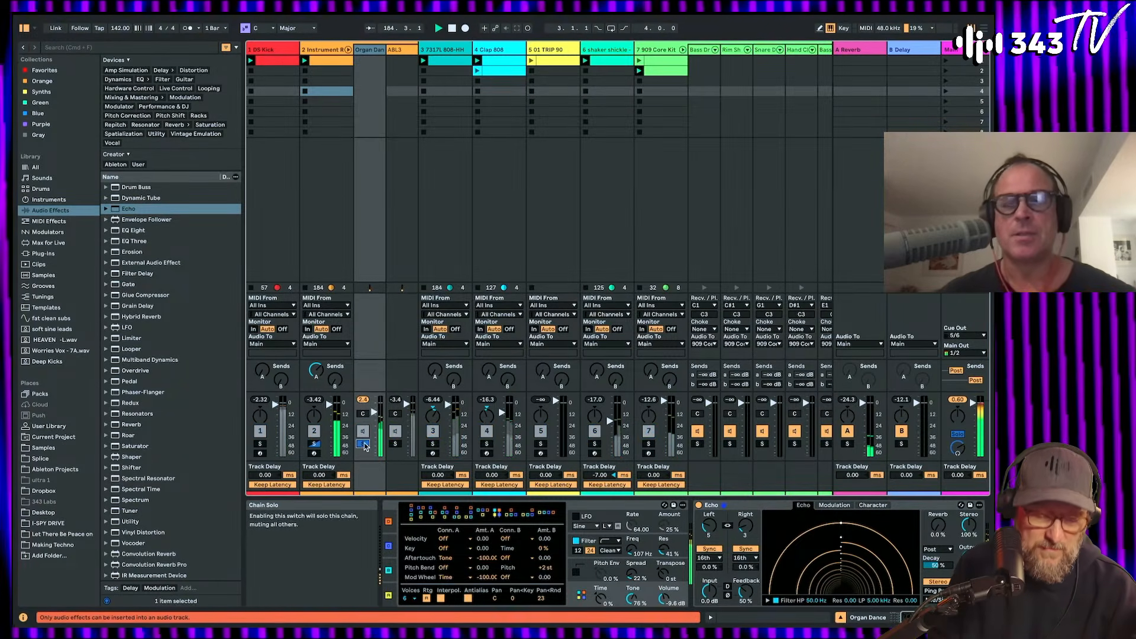
{"action": "left_click", "coordinate": [769, 601]}
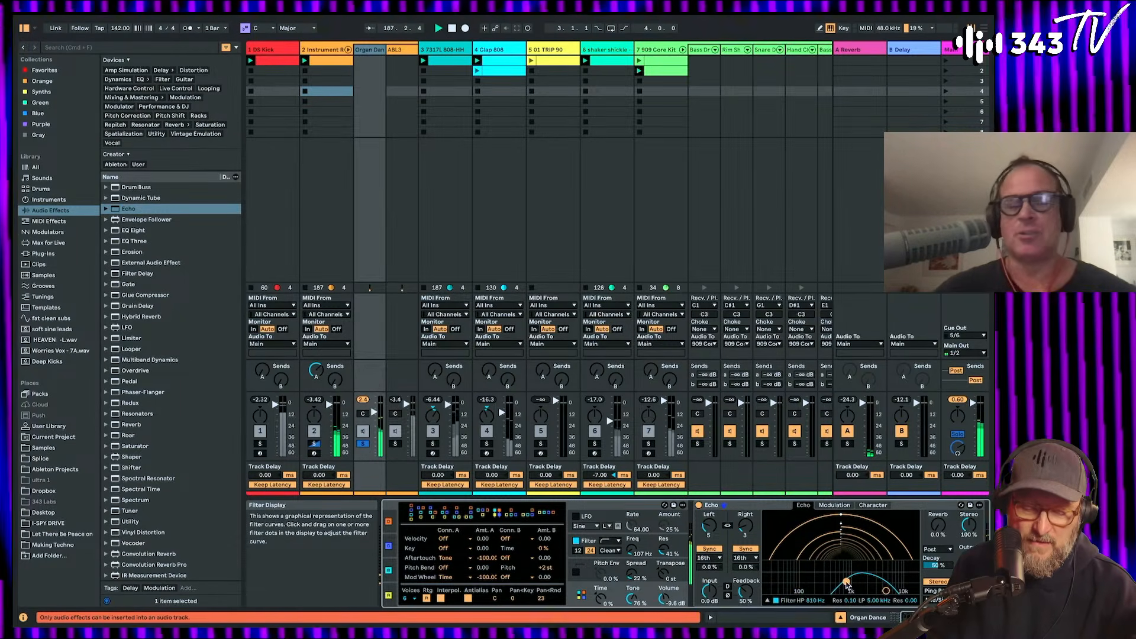
{"action": "left_click_drag", "start_coordinate": [886, 591], "coordinate": [899, 579]}
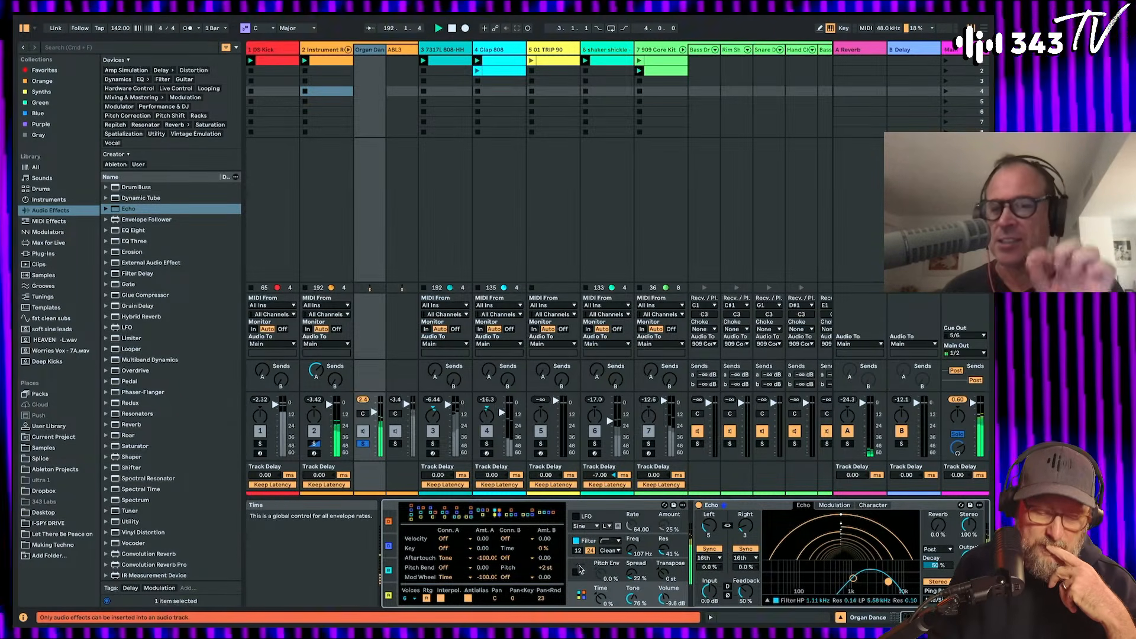
Step: Restart playback, raise the level of Organ Dance's Coarse 8 oscillator to -9.2 dB and set the transpose to -2 st
{"action": "scroll", "coordinate": [592, 569], "scroll_direction": "left", "scroll_amount": 2}
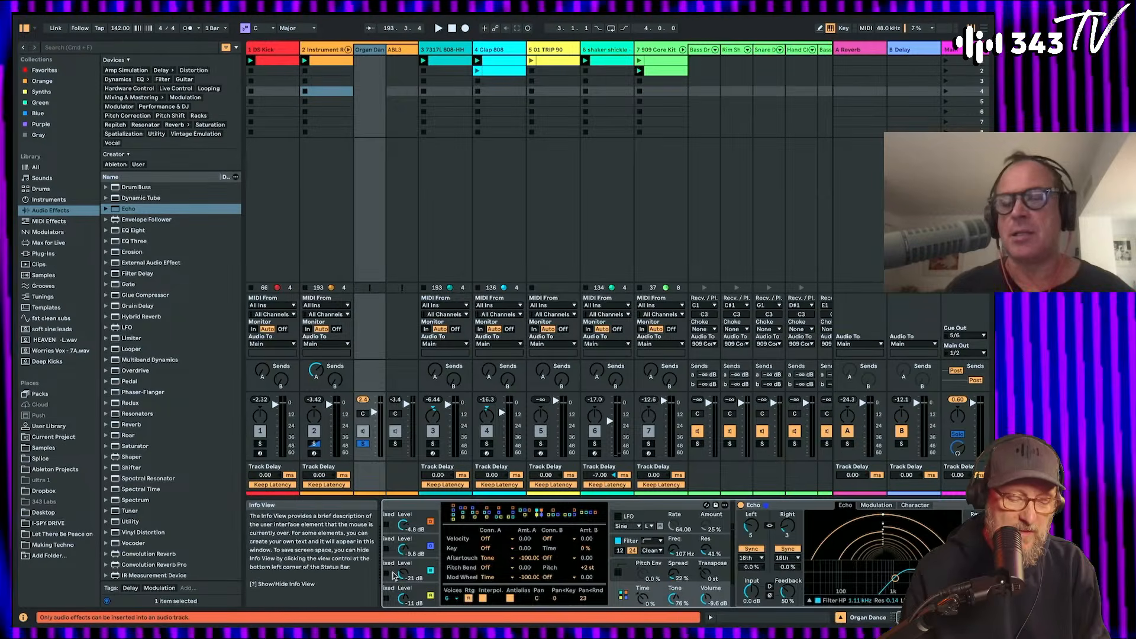
{"action": "scroll", "coordinate": [633, 559], "scroll_direction": "left", "scroll_amount": 3}
{"action": "key", "text": "space"}
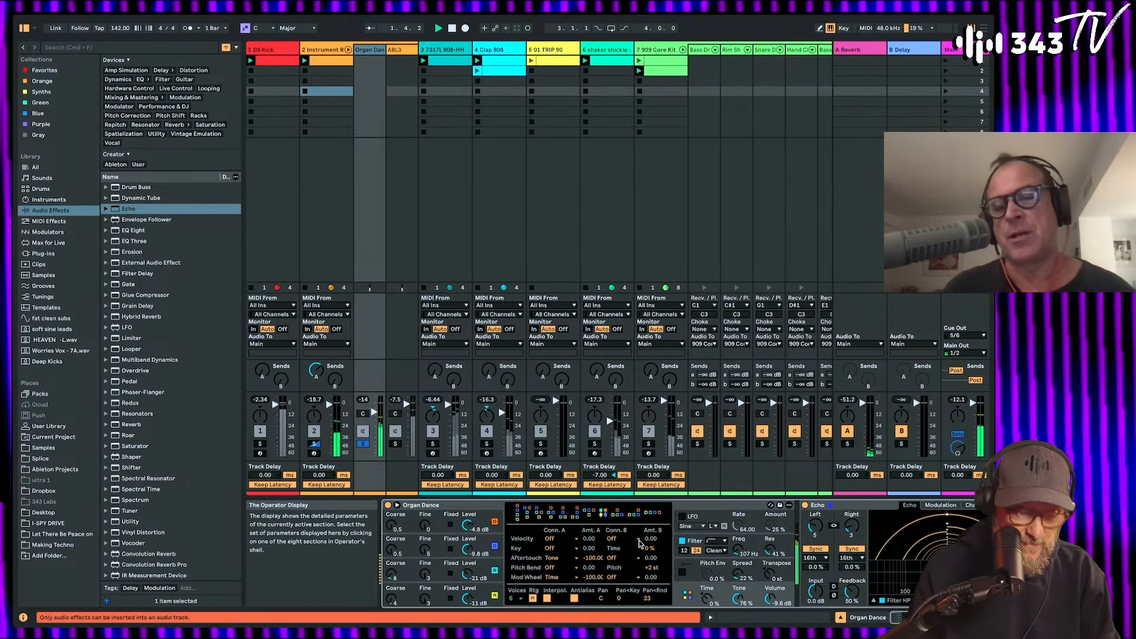
{"action": "left_click_drag", "start_coordinate": [469, 573], "coordinate": [468, 581]}
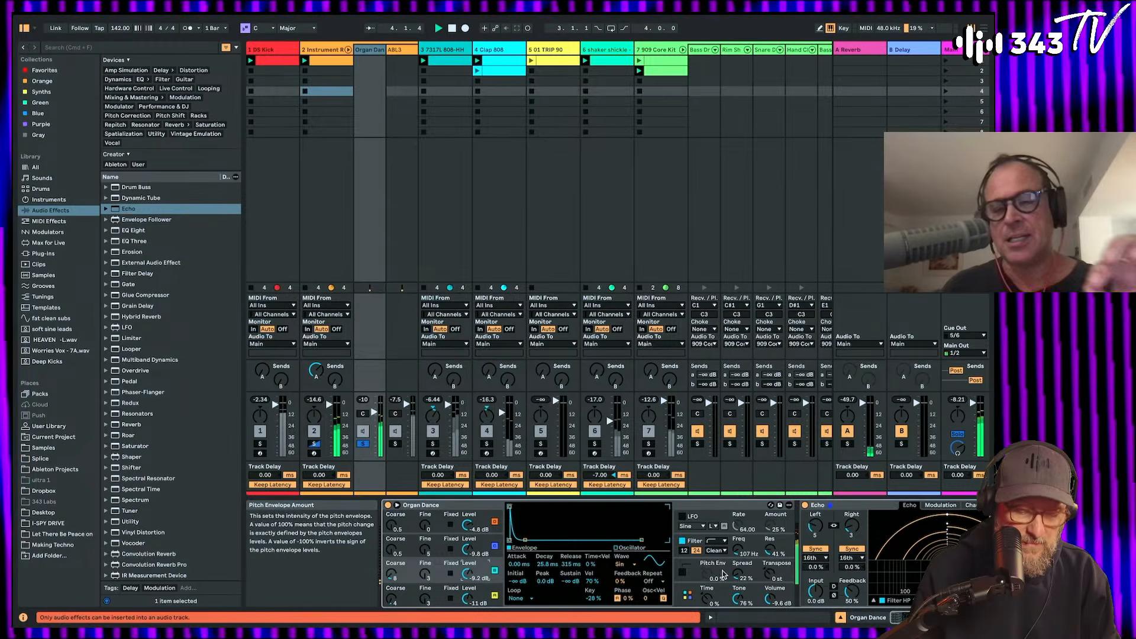
{"action": "left_click", "coordinate": [711, 575]}
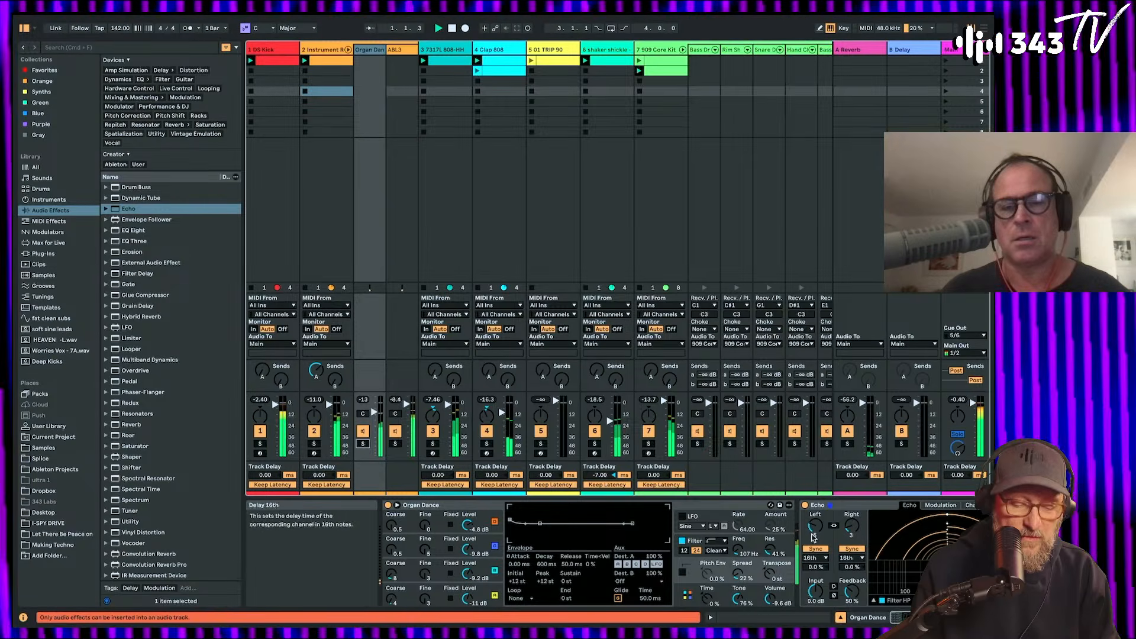
{"action": "left_click_drag", "start_coordinate": [764, 579], "coordinate": [764, 582]}
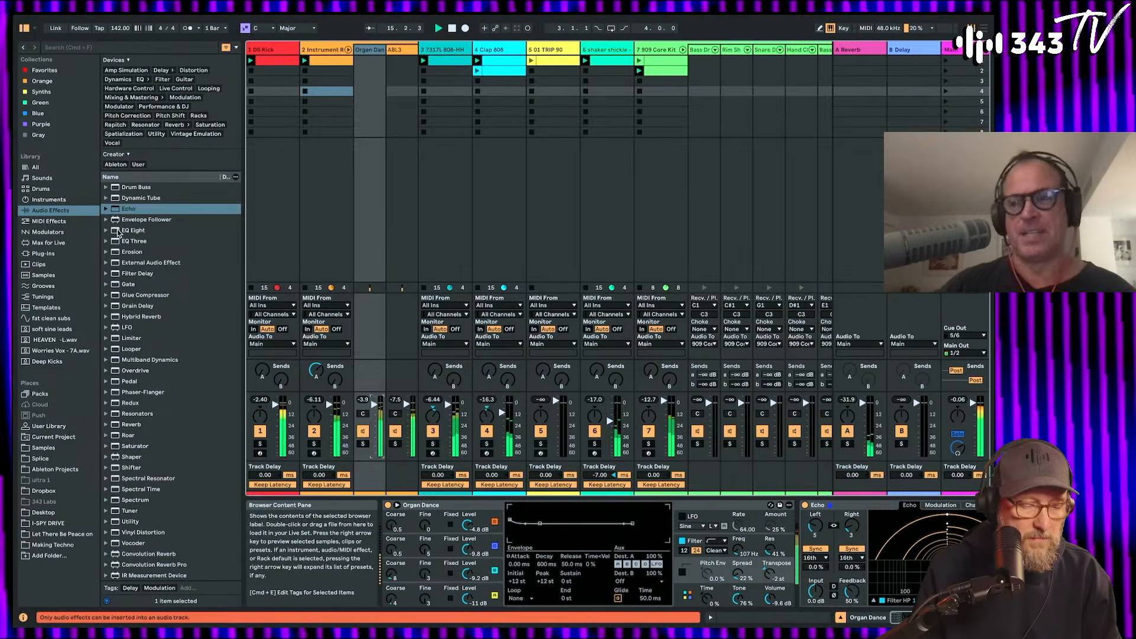
Step: Insert an EQ Eight between the Organ Dance instrument and Echo, with filter 1 as a low cut at about 182 Hz
{"action": "left_click_drag", "start_coordinate": [118, 232], "coordinate": [775, 539]}
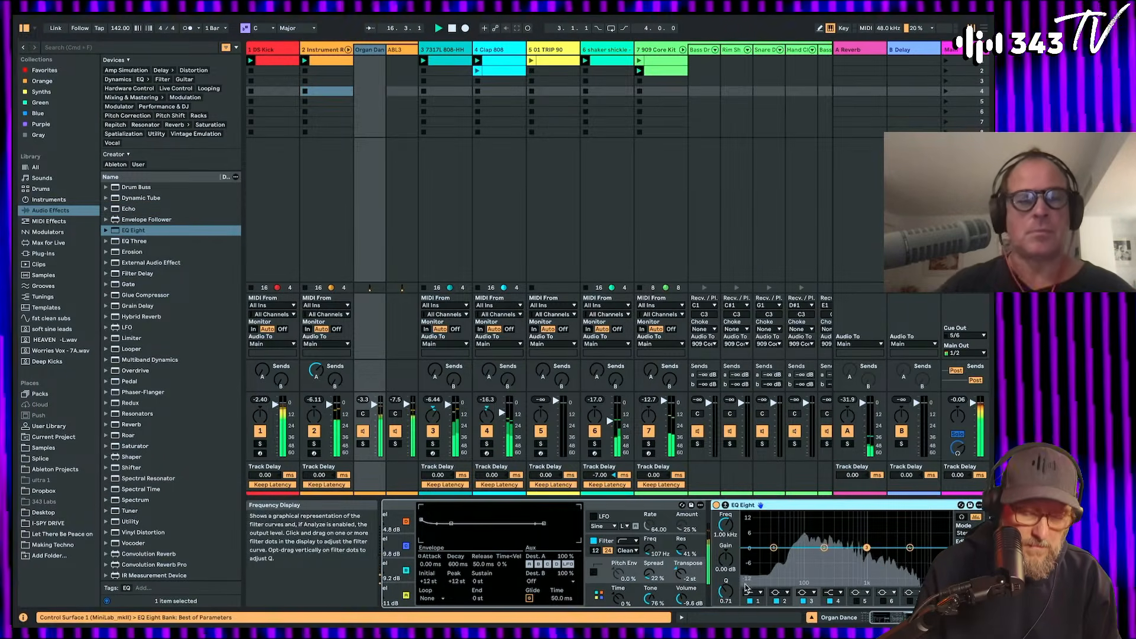
{"action": "left_click", "coordinate": [754, 593]}
{"action": "left_click", "coordinate": [755, 533]}
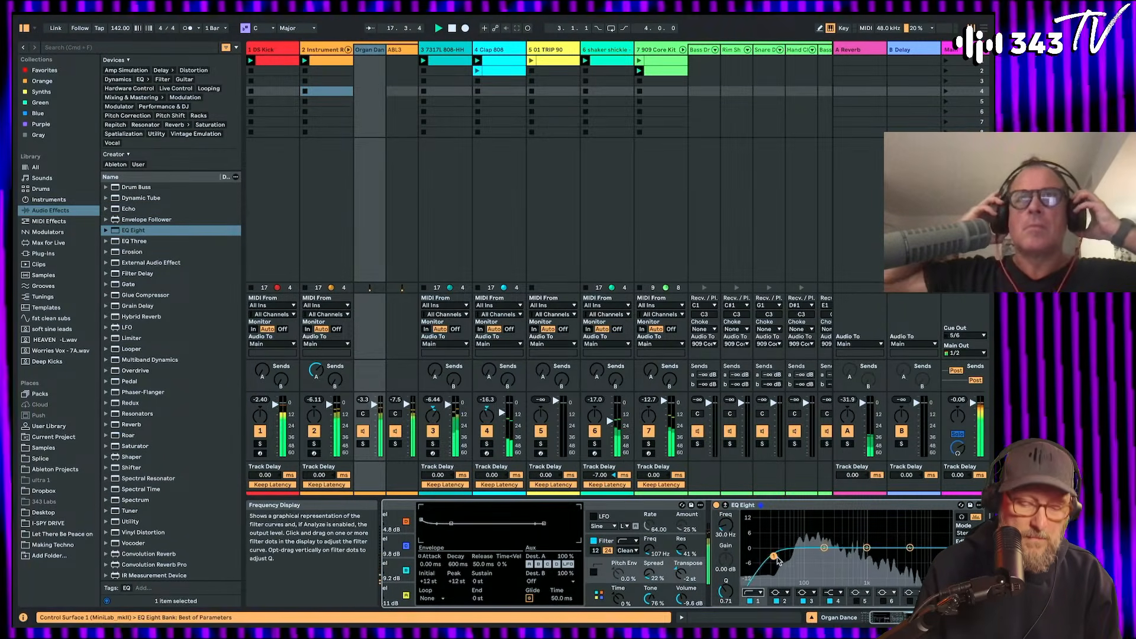
{"action": "left_click_drag", "start_coordinate": [774, 558], "coordinate": [823, 548]}
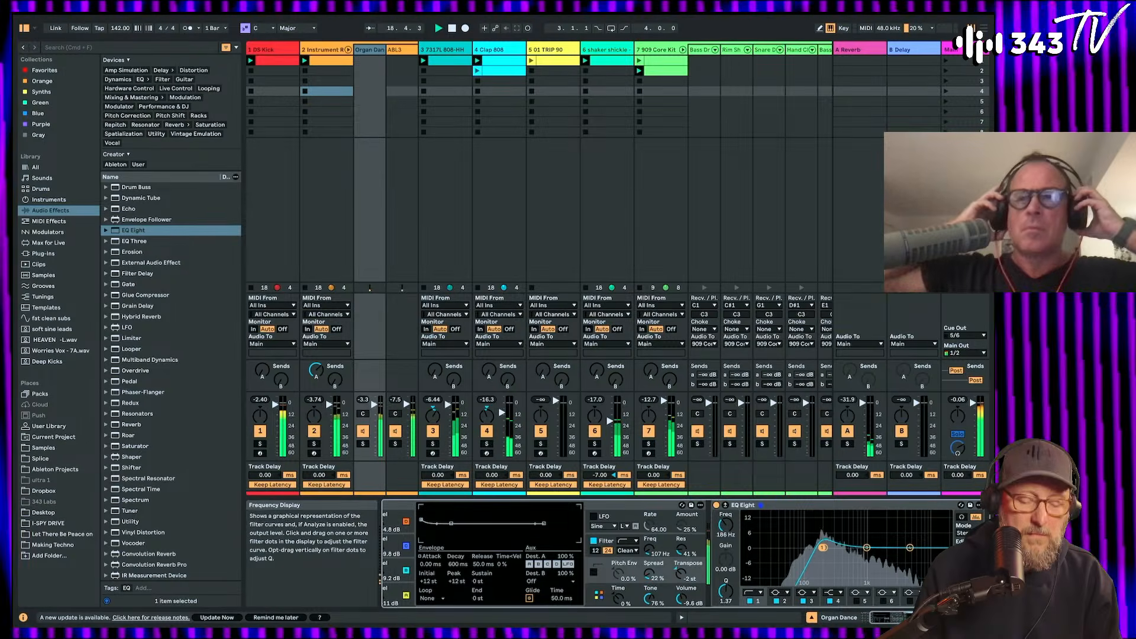
Step: Set Echo's reverb to 78 %, dry/wet to 17 %, and its filter to a 577 Hz high-pass and a 1.87 kHz low-pass
{"action": "scroll", "coordinate": [823, 548], "scroll_direction": "right", "scroll_amount": 5}
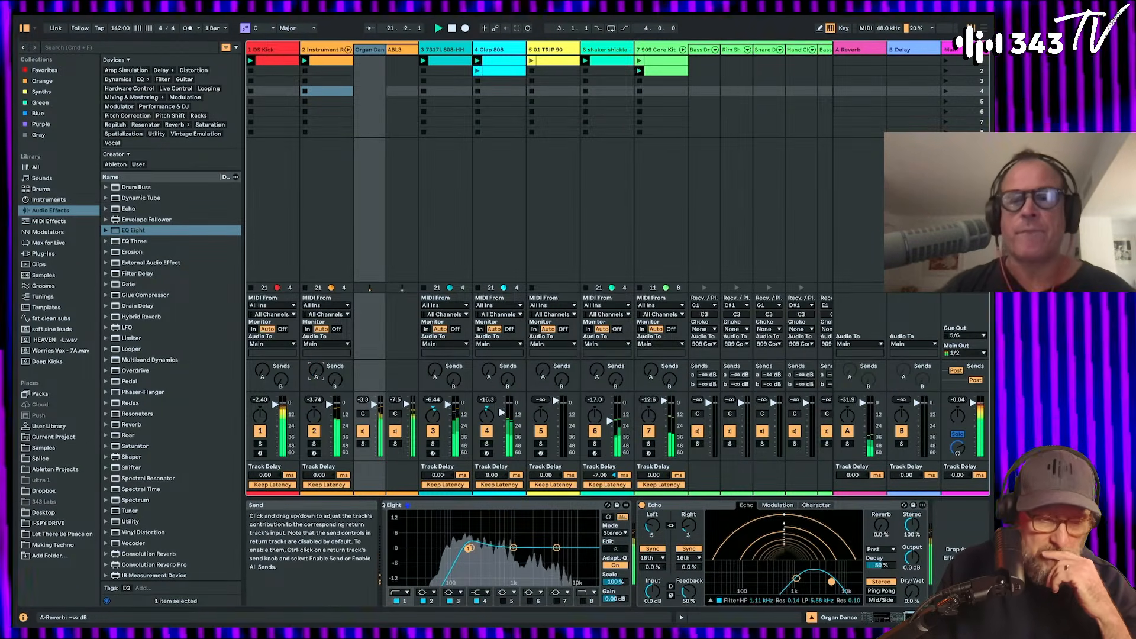
{"action": "left_click_drag", "start_coordinate": [881, 526], "coordinate": [881, 466]}
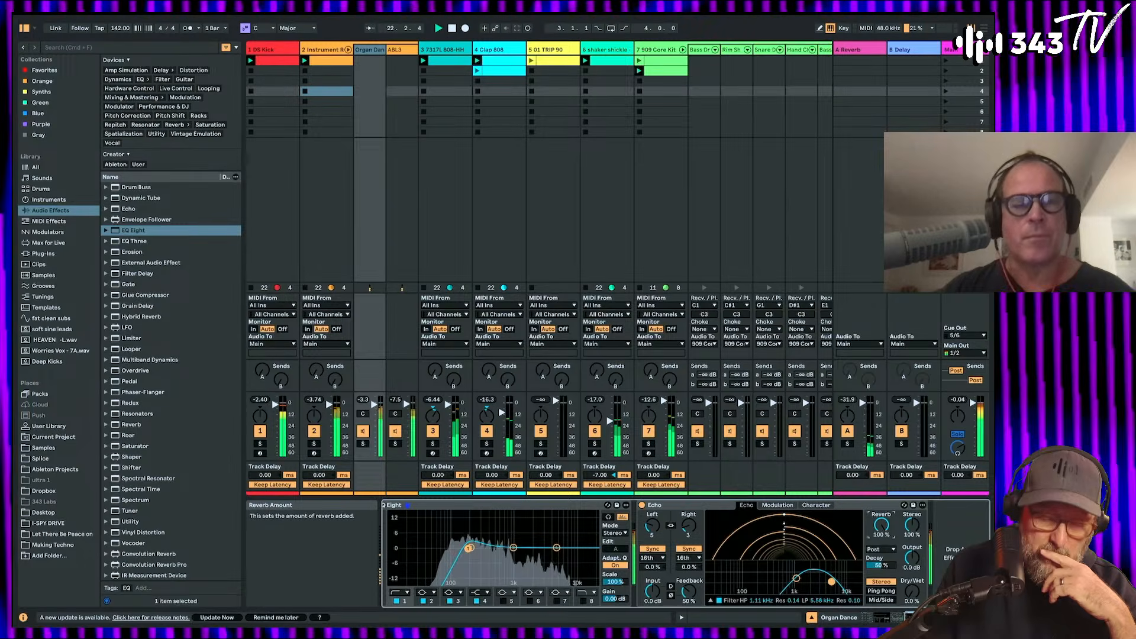
{"action": "left_click_drag", "start_coordinate": [912, 592], "coordinate": [913, 583]}
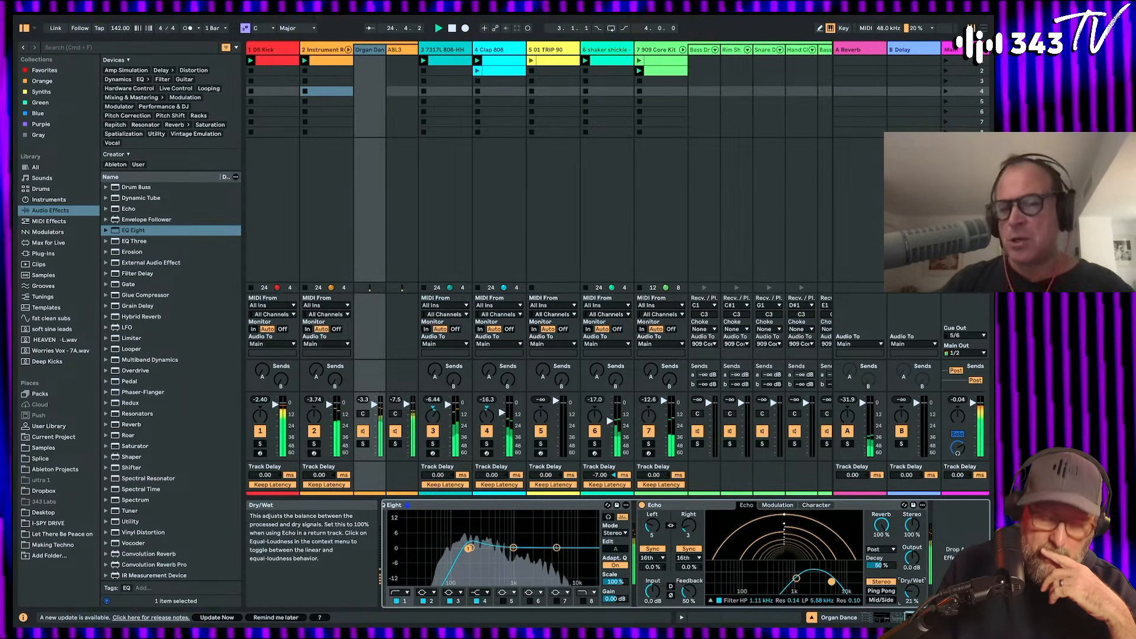
{"action": "left_click_drag", "start_coordinate": [797, 578], "coordinate": [760, 581]}
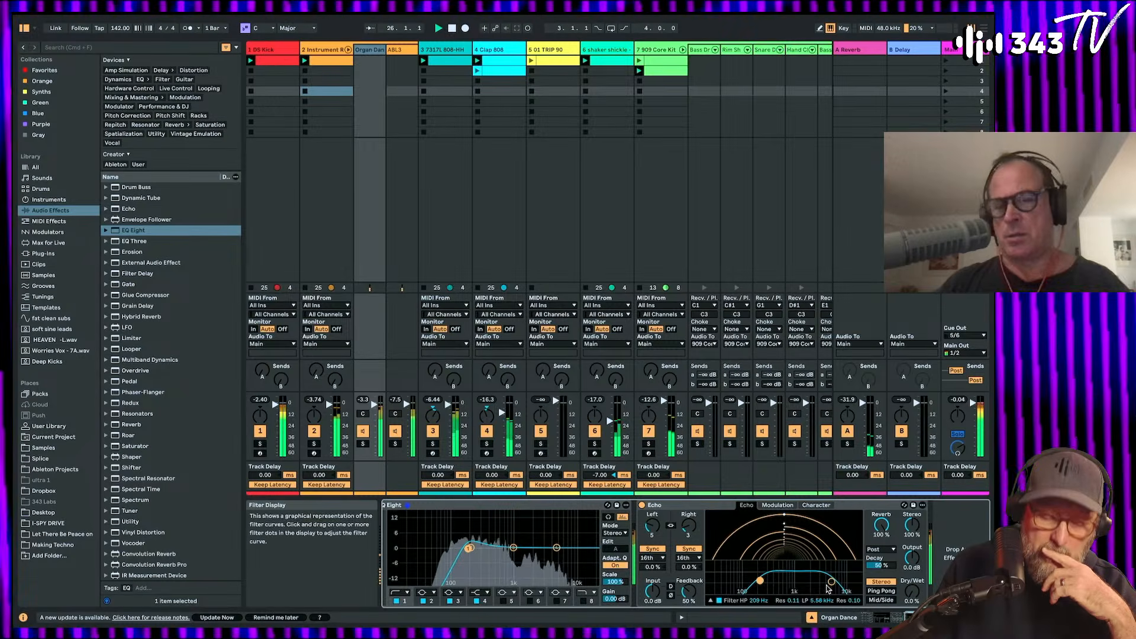
{"action": "left_click_drag", "start_coordinate": [919, 588], "coordinate": [920, 562]}
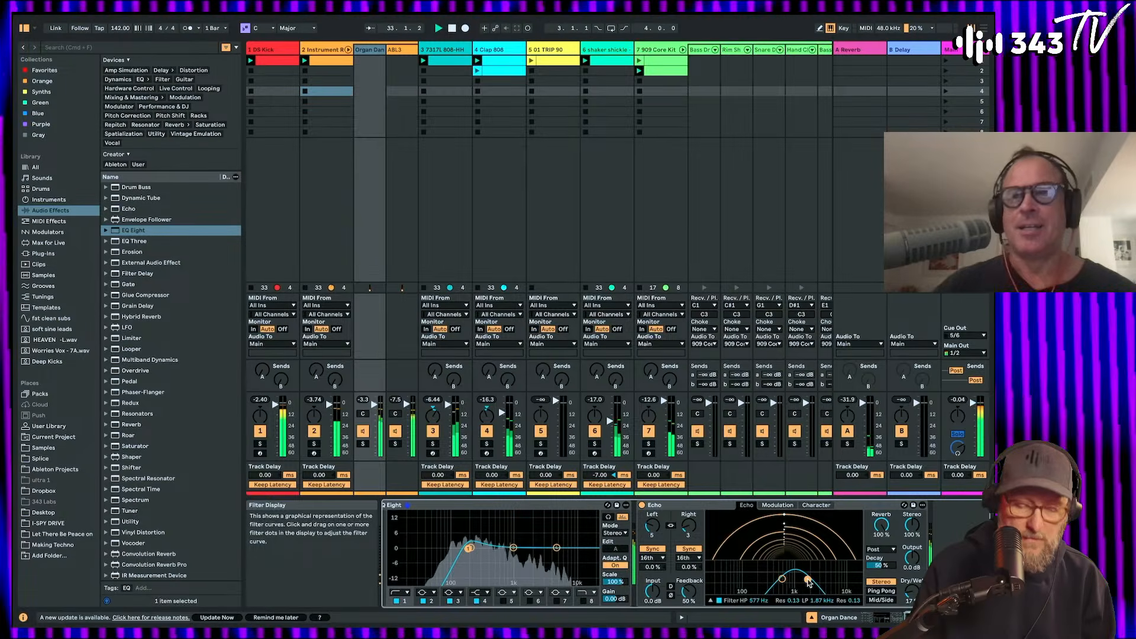
{"action": "left_click", "coordinate": [880, 549]}
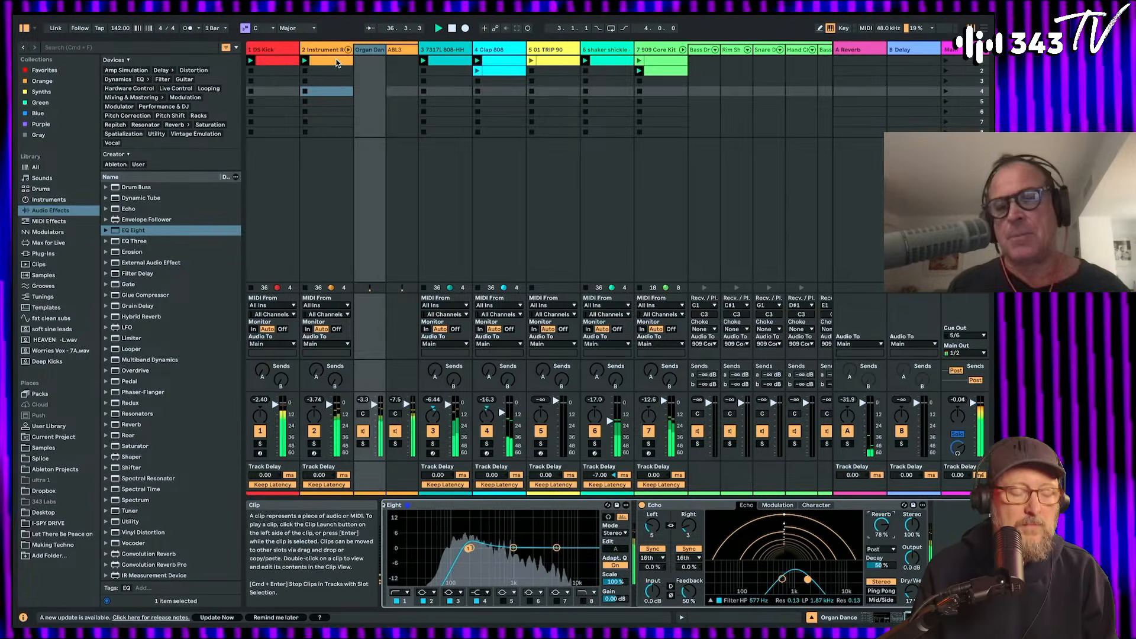
Step: Add an Auto Pan effect at the end of the Organ Dance chain
{"action": "left_click", "coordinate": [367, 51]}
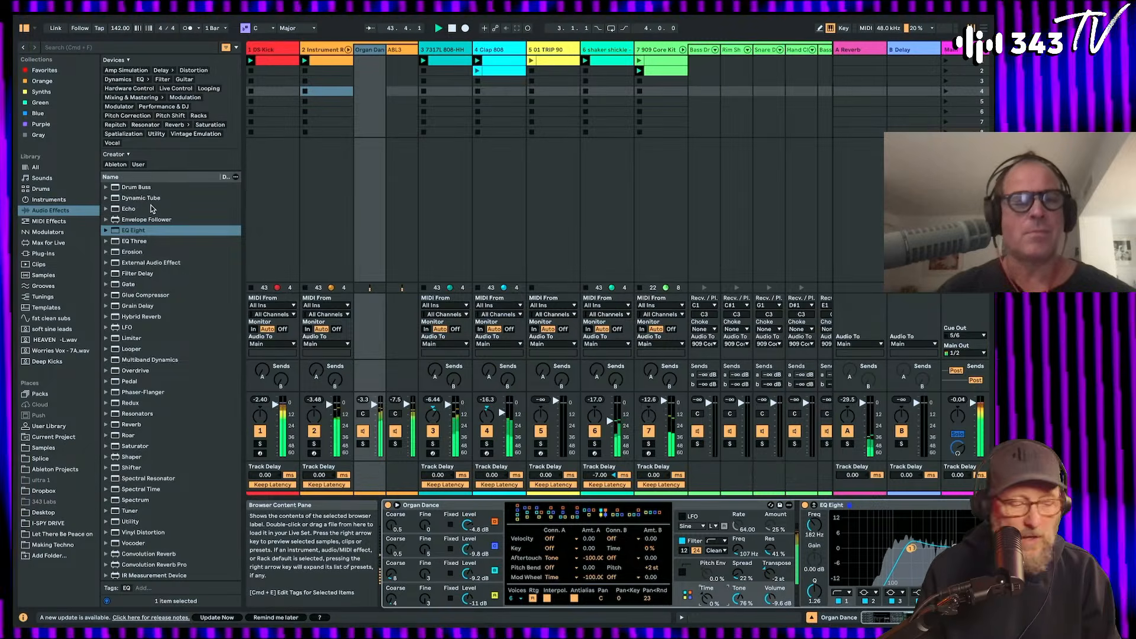
{"action": "scroll", "coordinate": [146, 207], "scroll_direction": "up", "scroll_amount": 5}
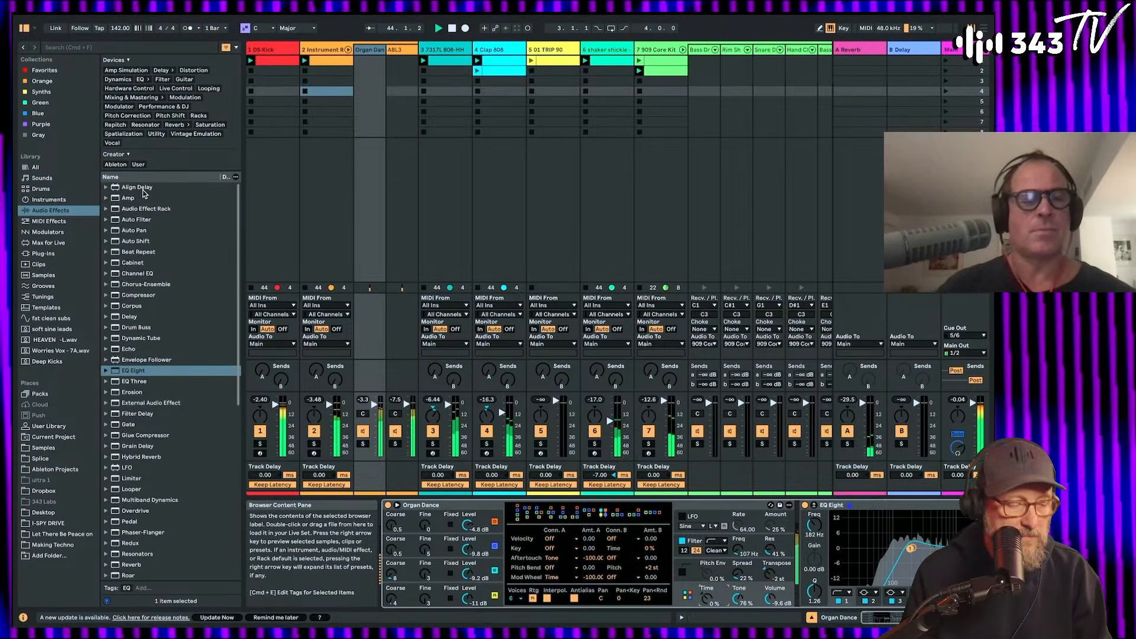
{"action": "double_click", "coordinate": [132, 231]}
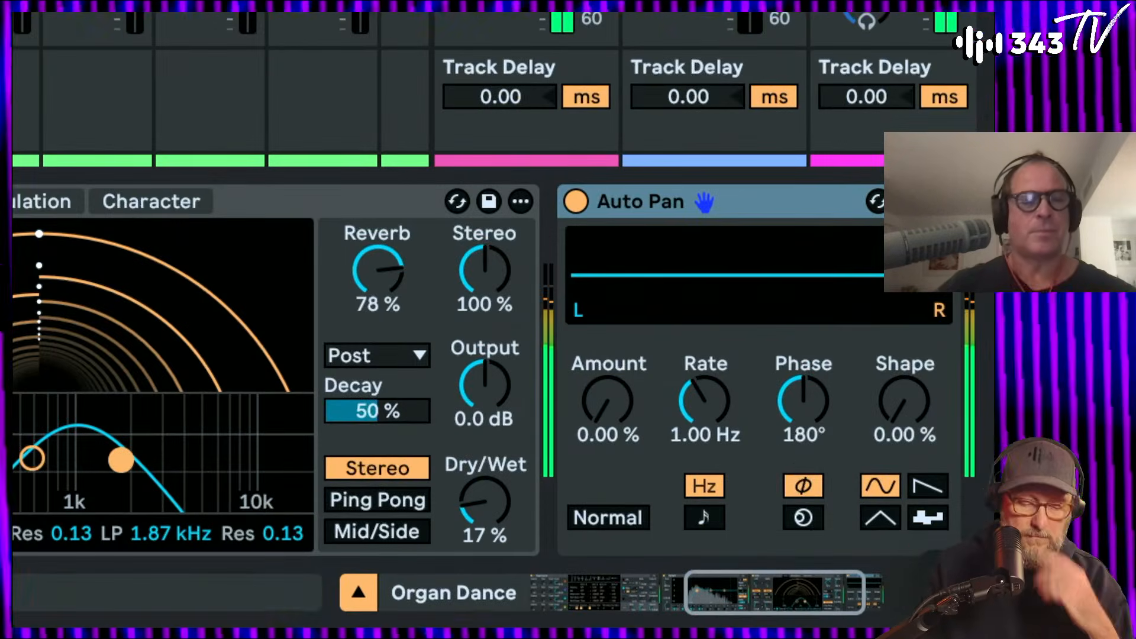
Step: Give Auto Pan an inverted sawtooth waveform and a tempo-synced rate of 1/4
{"action": "left_click", "coordinate": [974, 586]}
{"action": "left_click", "coordinate": [609, 518]}
{"action": "left_click", "coordinate": [705, 518]}
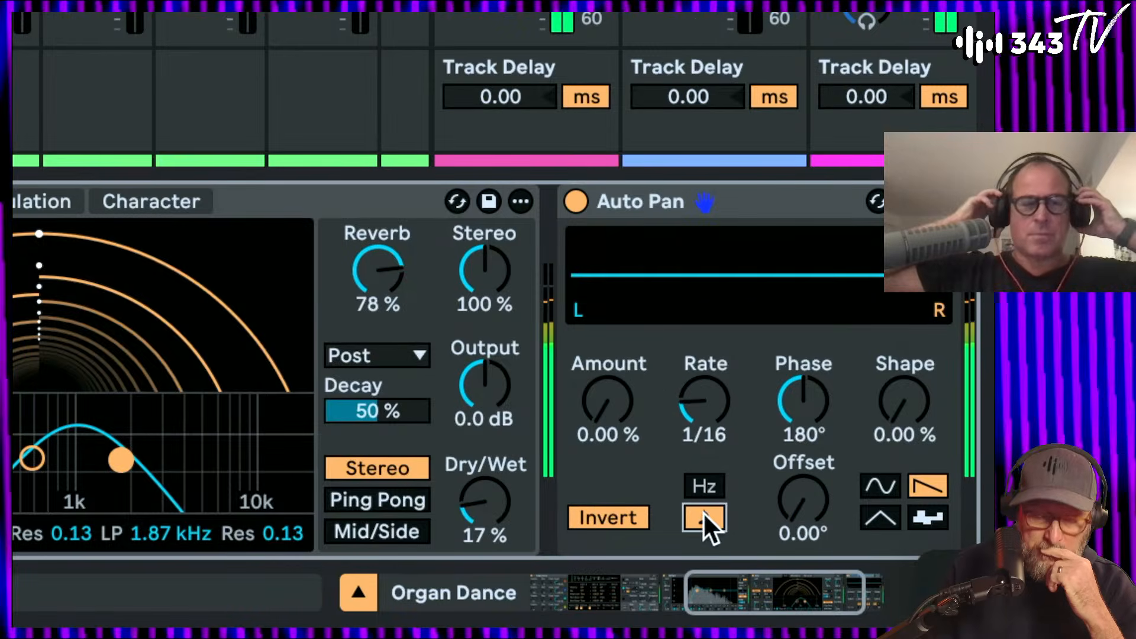
{"action": "left_click_drag", "start_coordinate": [709, 419], "coordinate": [709, 391]}
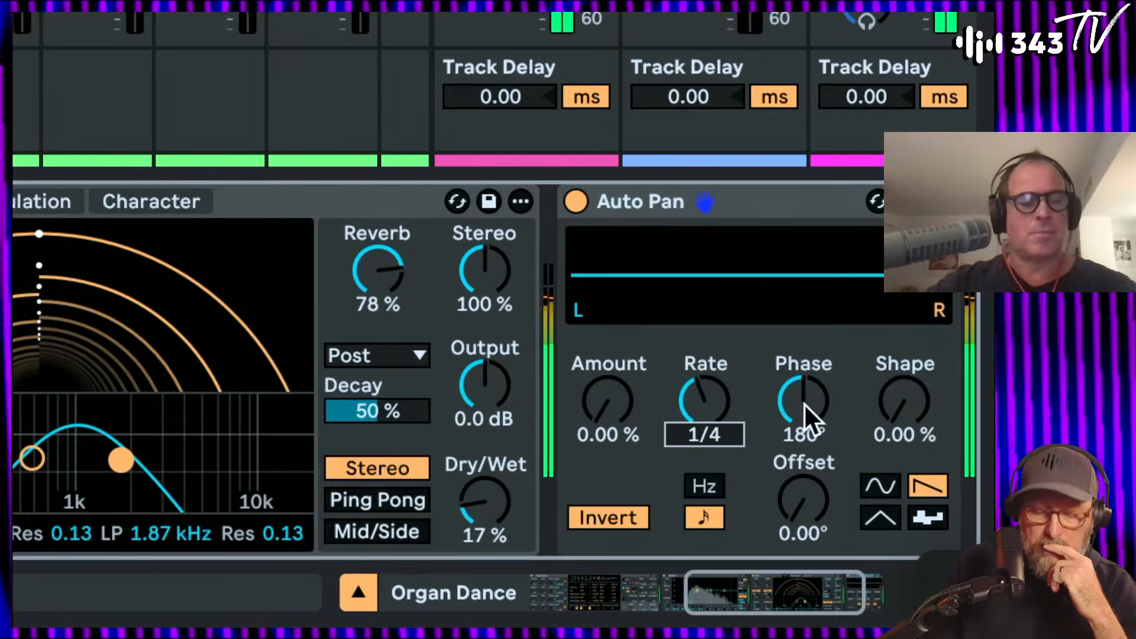
Step: Set Auto Pan's phase to 0°, its amount to 88.9 % and its shape to 28.6 %
{"action": "left_click_drag", "start_coordinate": [799, 411], "coordinate": [799, 491]}
{"action": "left_click_drag", "start_coordinate": [609, 402], "coordinate": [609, 284]}
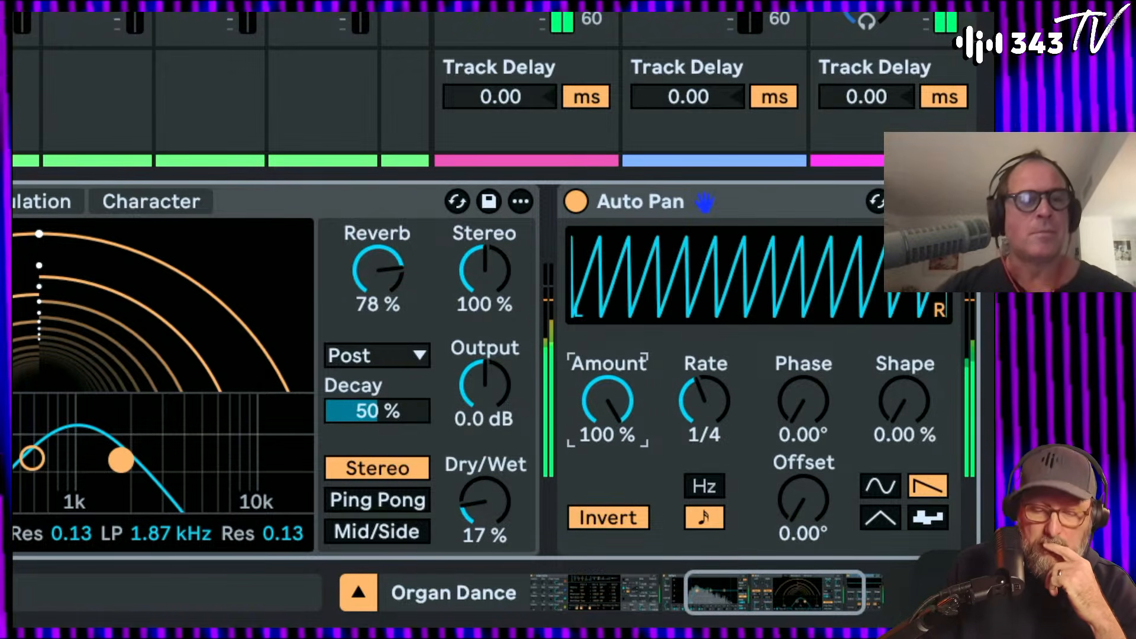
{"action": "left_click_drag", "start_coordinate": [904, 402], "coordinate": [904, 367]}
{"action": "left_click_drag", "start_coordinate": [608, 401], "coordinate": [608, 415]}
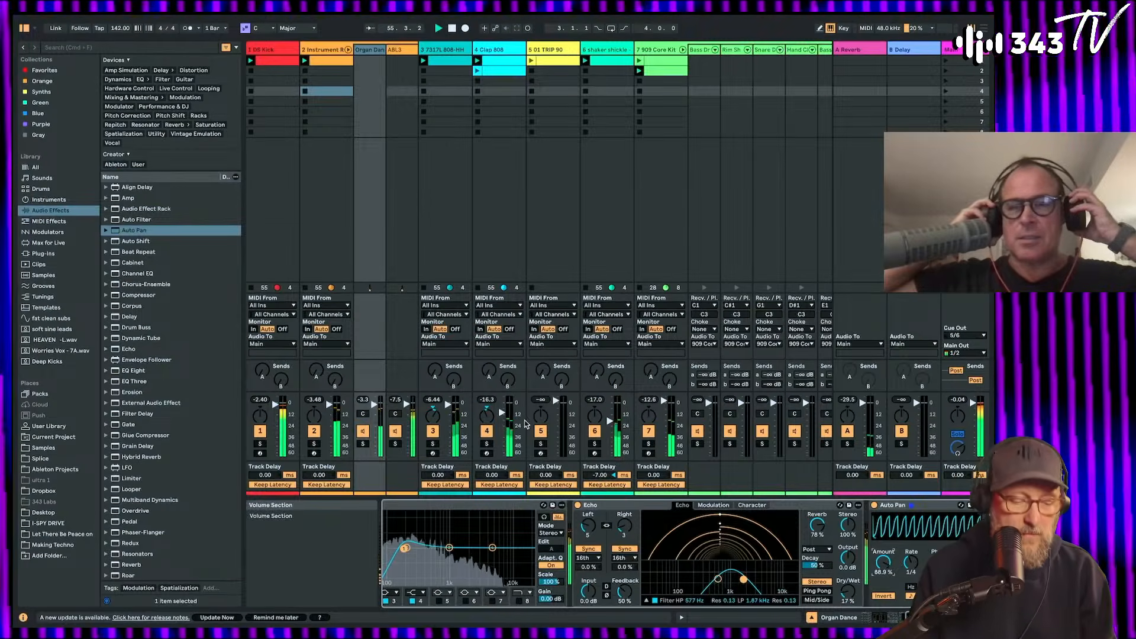
Step: Bypass the Echo effect and solo the Organ Dance chain
{"action": "left_click", "coordinate": [578, 506]}
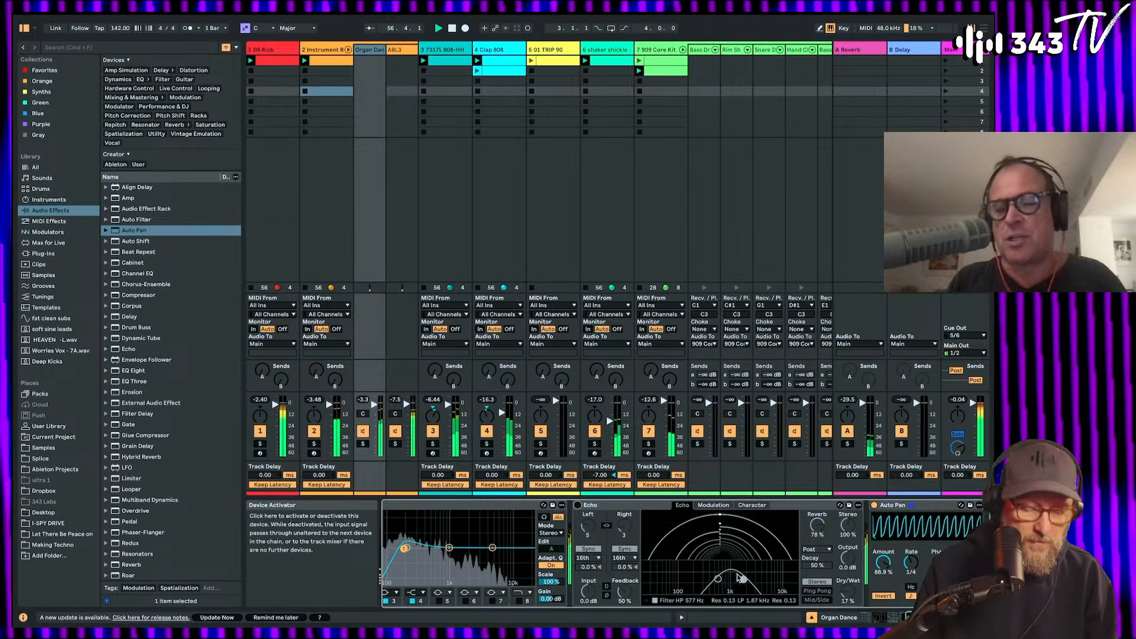
{"action": "left_click", "coordinate": [363, 443]}
Step: Reduce Auto Pan's amount to 61.1 %, keeping its shape at 28.6 %
{"action": "scroll", "coordinate": [876, 533], "scroll_direction": "right", "scroll_amount": 3}
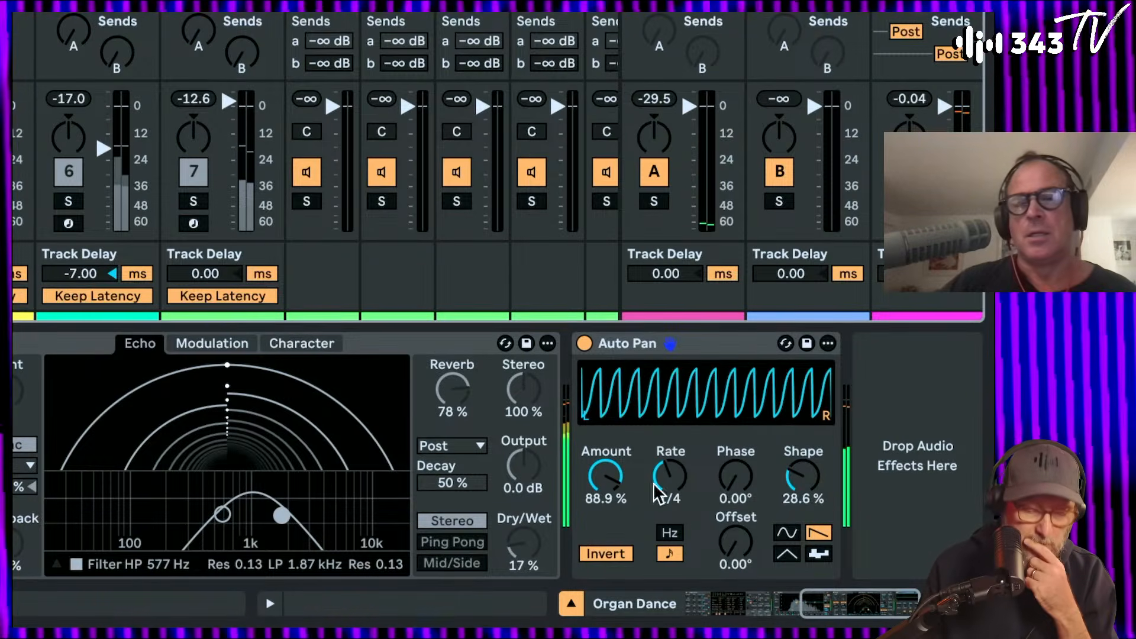
{"action": "left_click_drag", "start_coordinate": [827, 563], "coordinate": [827, 577]}
{"action": "left_click_drag", "start_coordinate": [605, 476], "coordinate": [605, 489]}
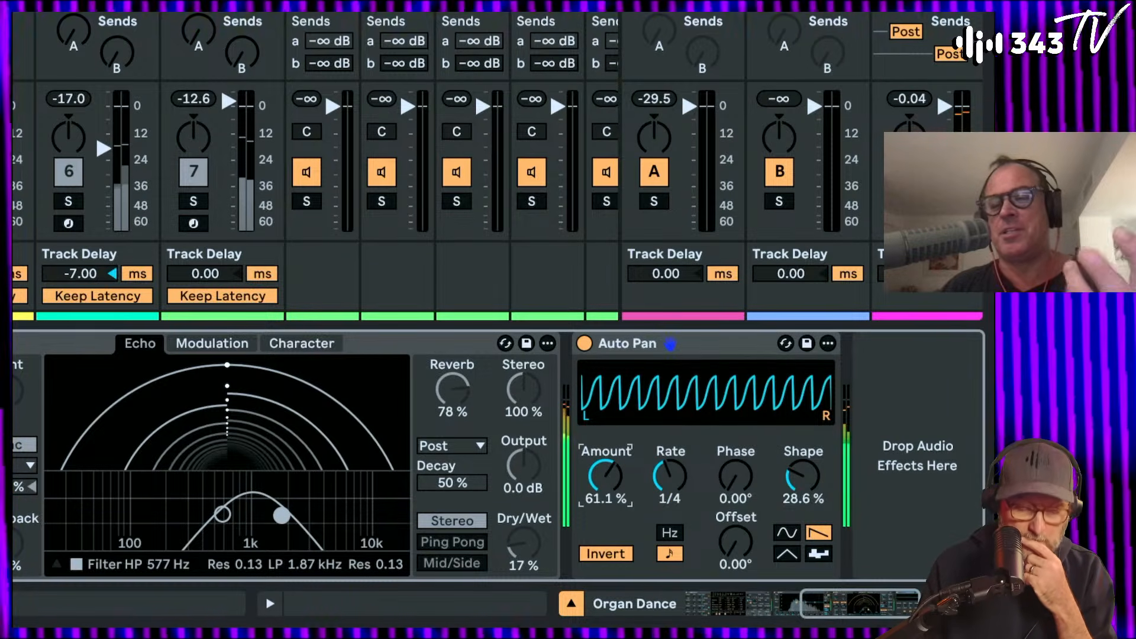
{"action": "left_click", "coordinate": [803, 476]}
{"action": "mouse_move", "coordinate": [803, 476]}
{"action": "left_mouse_down"}
{"action": "mouse_move", "coordinate": [804, 464]}
{"action": "mouse_move", "coordinate": [803, 476]}
{"action": "left_mouse_up"}
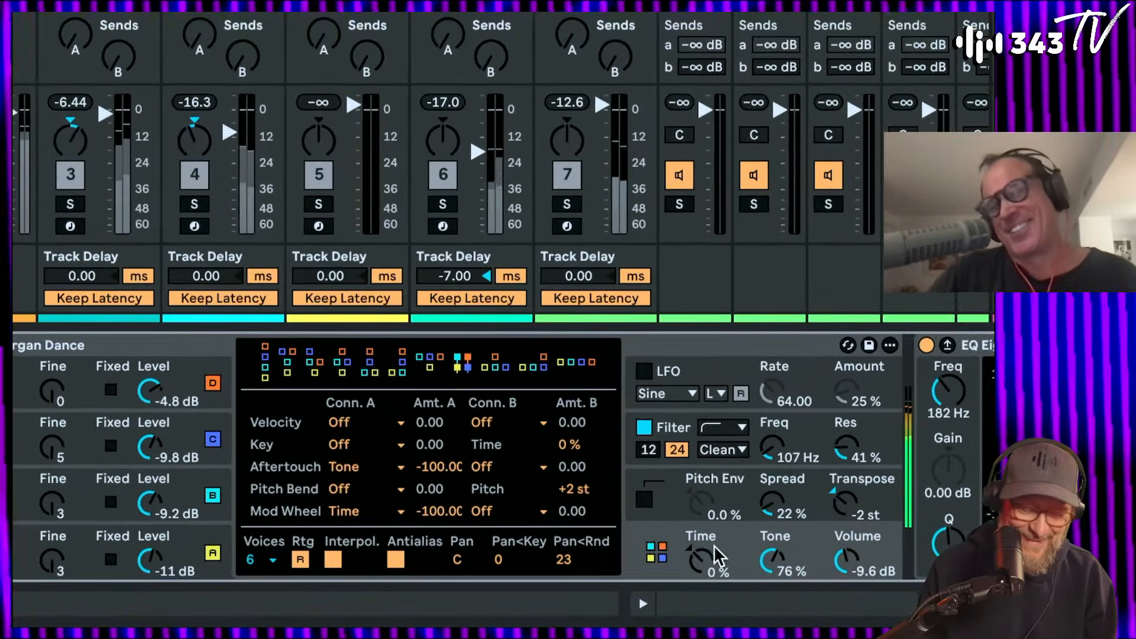
Step: Set the Organ Dance instrument's global Time to 38 % and limit it to 4 voices
{"action": "left_click_drag", "start_coordinate": [712, 554], "coordinate": [712, 536]}
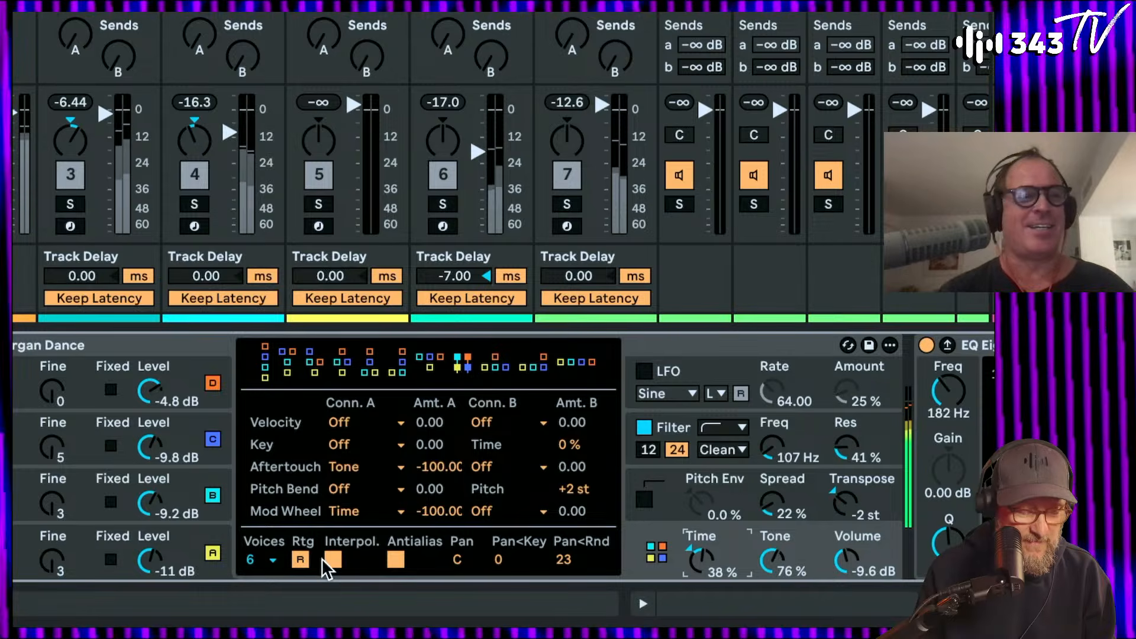
{"action": "left_click", "coordinate": [260, 562]}
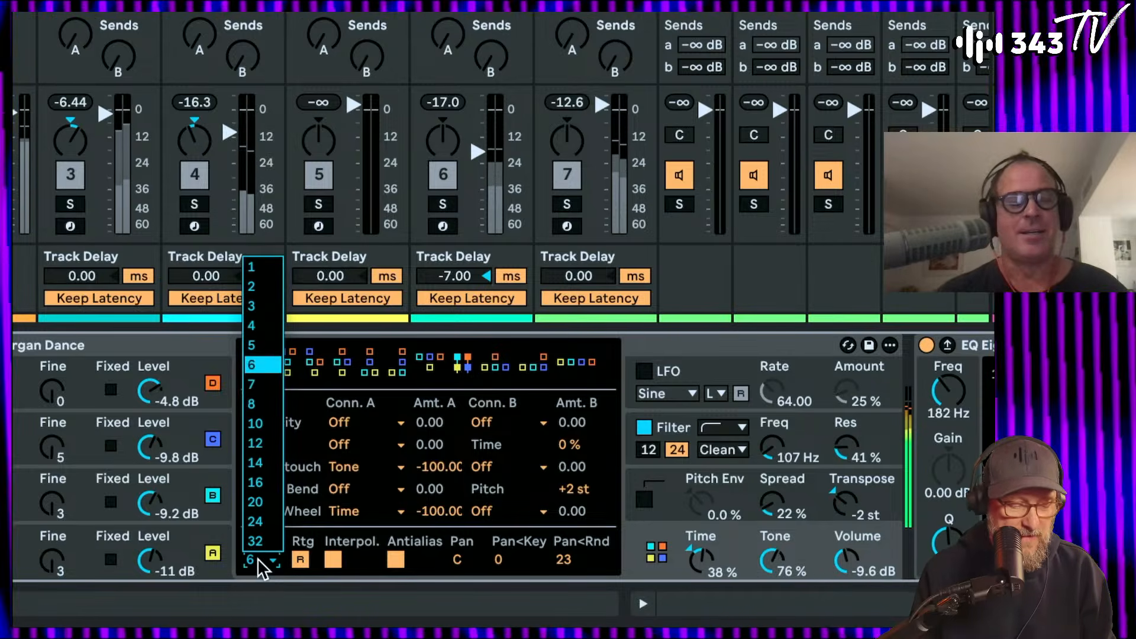
{"action": "left_click", "coordinate": [265, 329]}
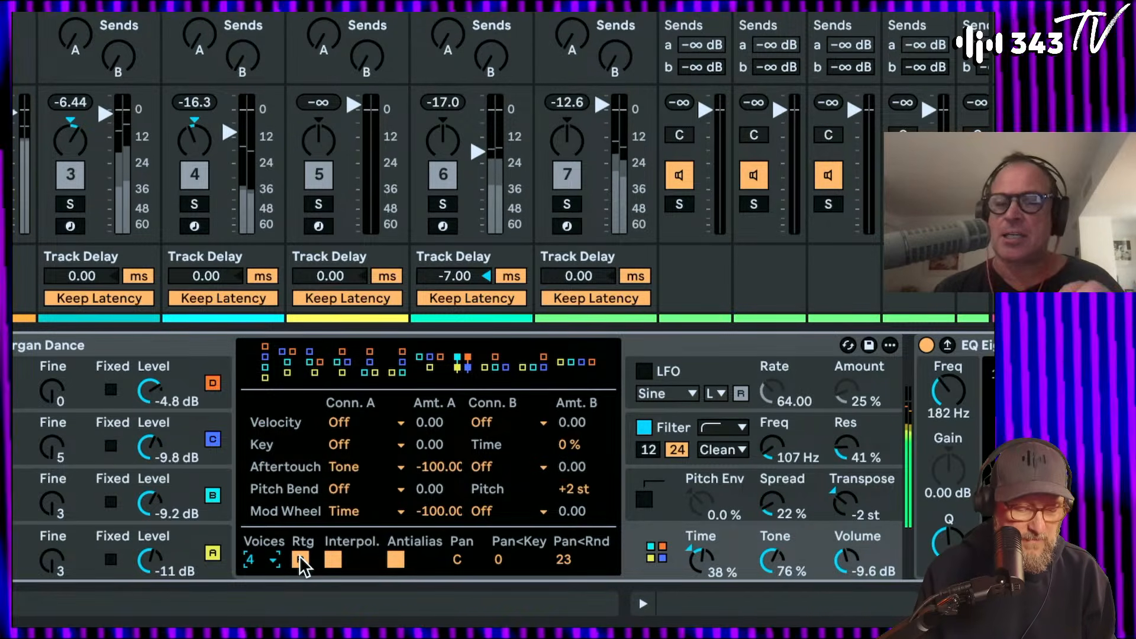
Step: Enable Glide in the Organ Dance pitch envelope, try a 562 ms glide time and reset it to 50 ms
{"action": "left_click", "coordinate": [675, 486]}
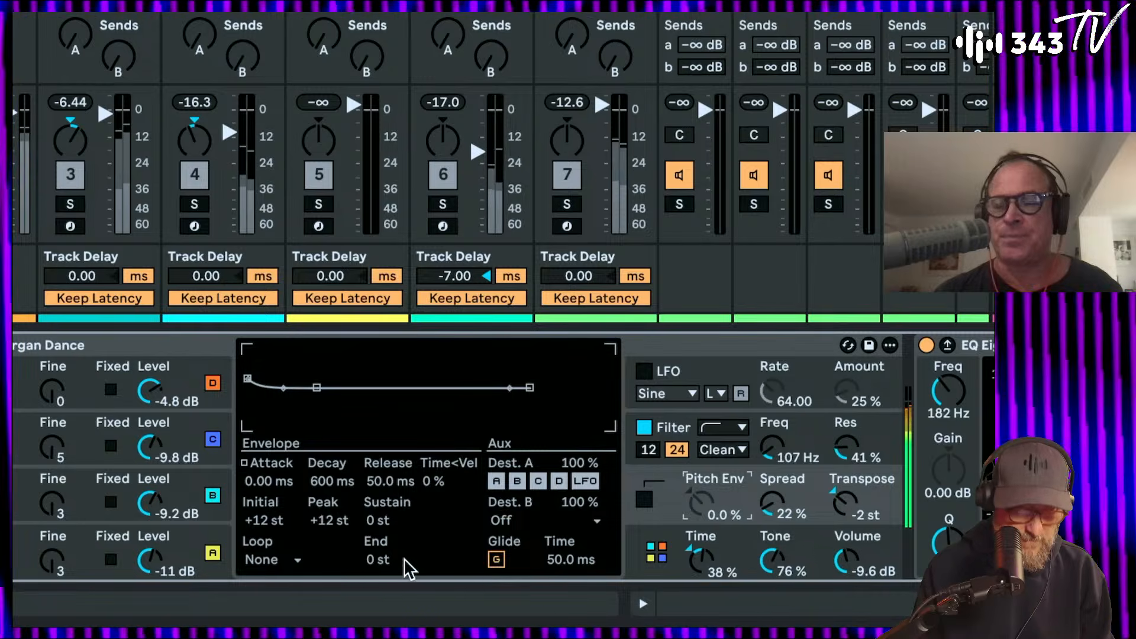
{"action": "left_click", "coordinate": [567, 557]}
{"action": "left_click_drag", "start_coordinate": [567, 557], "coordinate": [567, 518]}
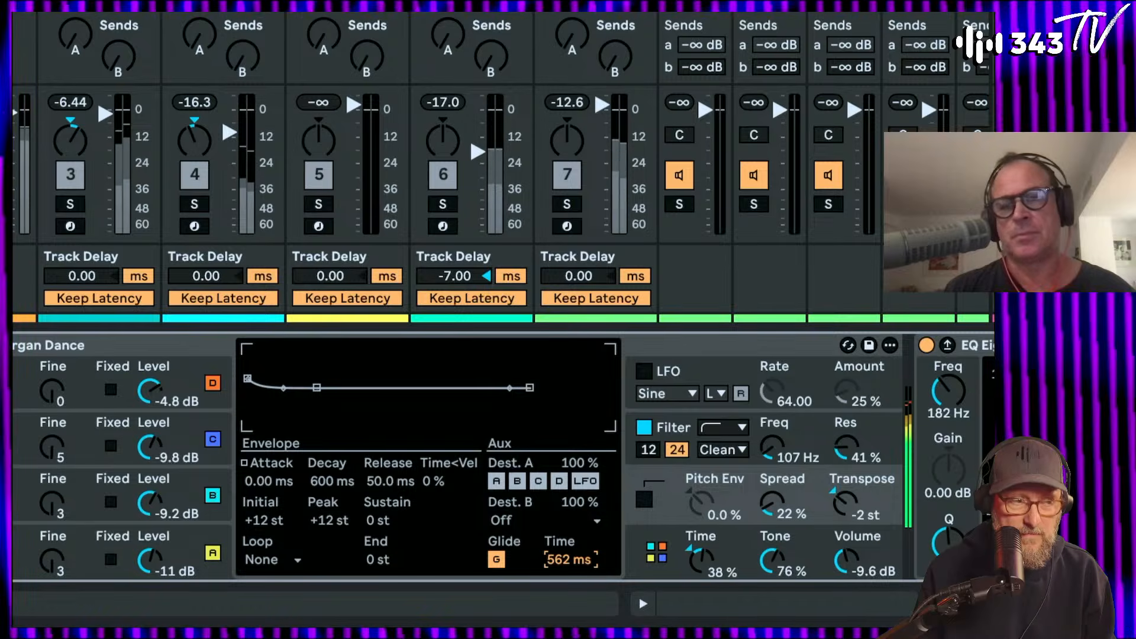
{"action": "key", "text": "Delete"}
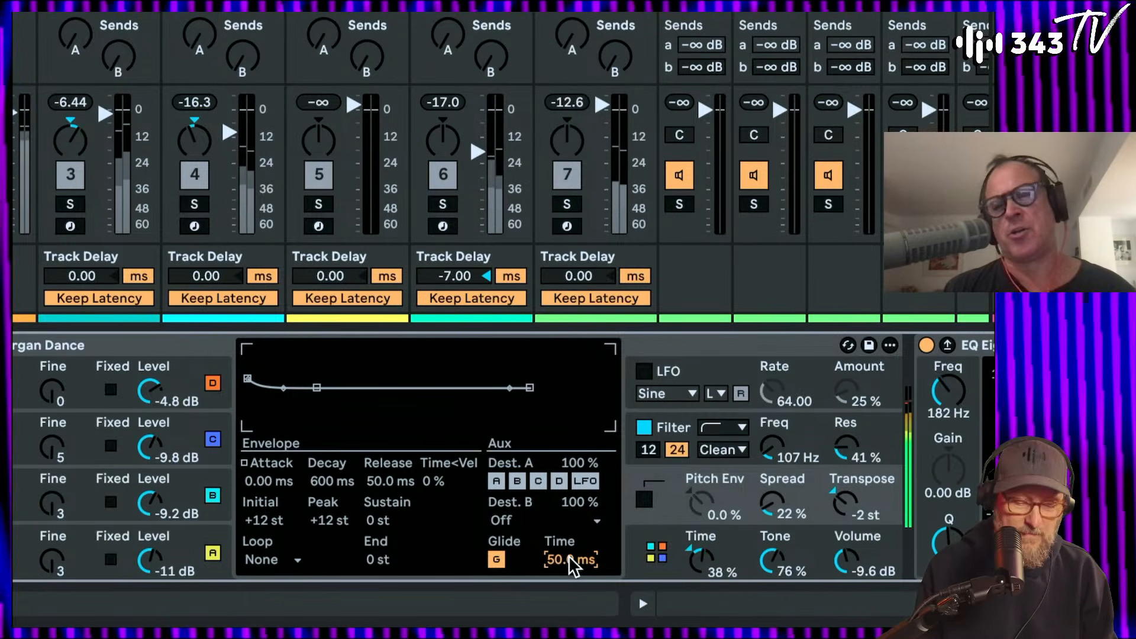
Step: Set the Organ Dance instrument's Spread to 11 % and its filter frequency to 96.9 Hz
{"action": "left_click_drag", "start_coordinate": [772, 503], "coordinate": [773, 519]}
{"action": "left_click_drag", "start_coordinate": [769, 449], "coordinate": [769, 454]}
Step: Switch oscillators B, D and C off and back on one at a time to hear what each contributes
{"action": "left_click", "coordinate": [212, 496]}
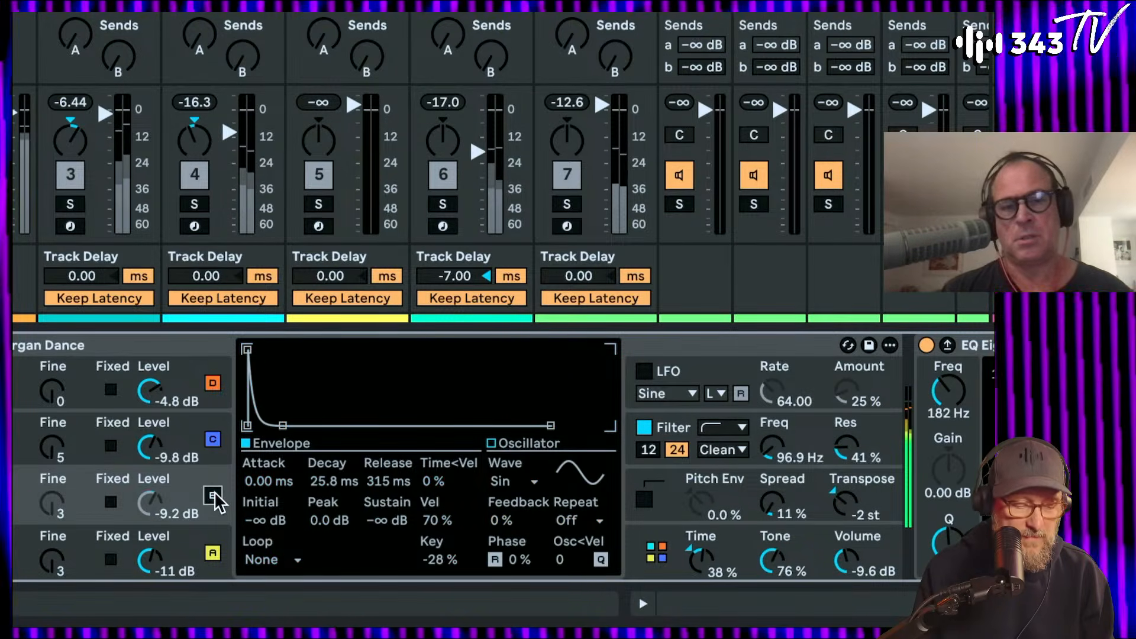
{"action": "left_click", "coordinate": [212, 383]}
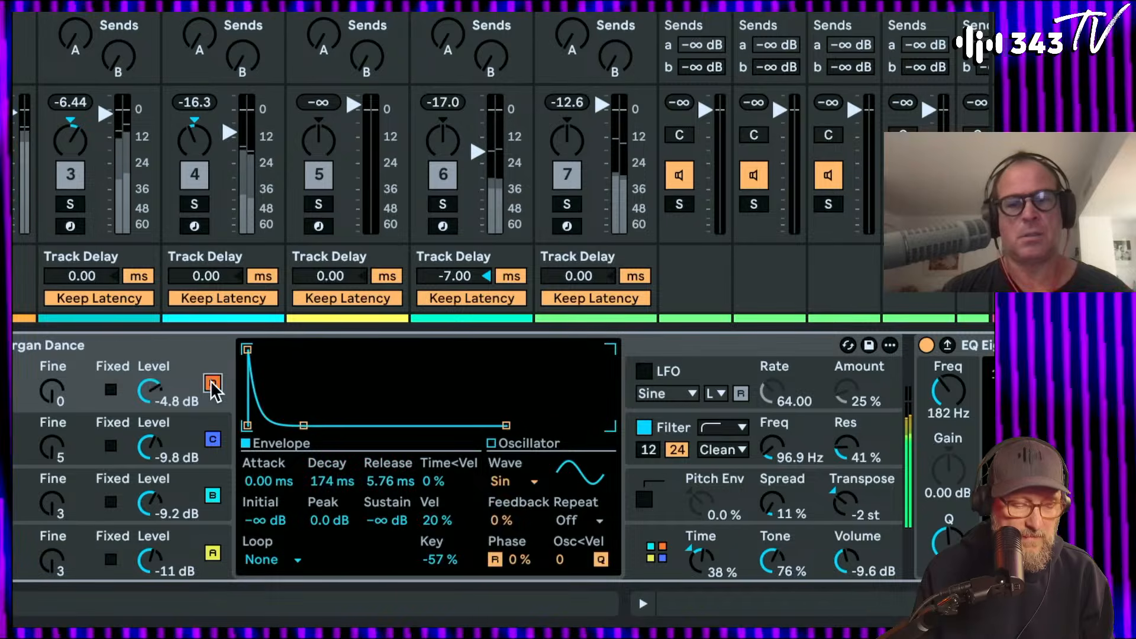
{"action": "left_click", "coordinate": [212, 439]}
{"action": "left_click", "coordinate": [212, 495]}
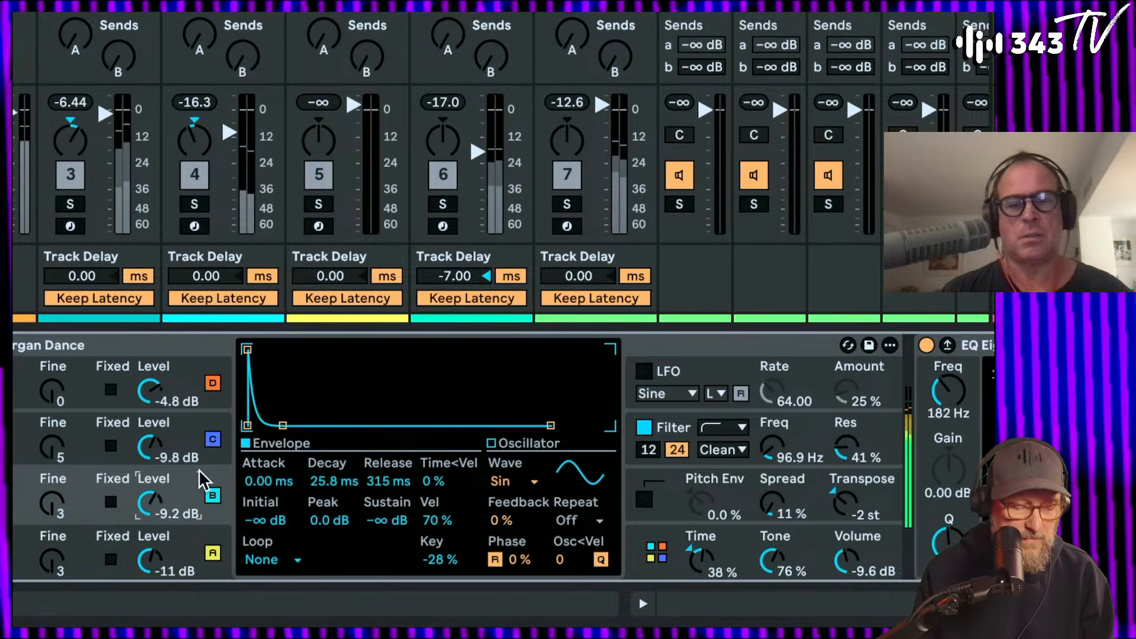
Step: Set oscillator B's envelope decay to 80.1 ms and its coarse tuning to 4
{"action": "mouse_move", "coordinate": [325, 481]}
{"action": "left_mouse_down"}
{"action": "mouse_move", "coordinate": [326, 462]}
{"action": "mouse_move", "coordinate": [325, 489]}
{"action": "left_mouse_up"}
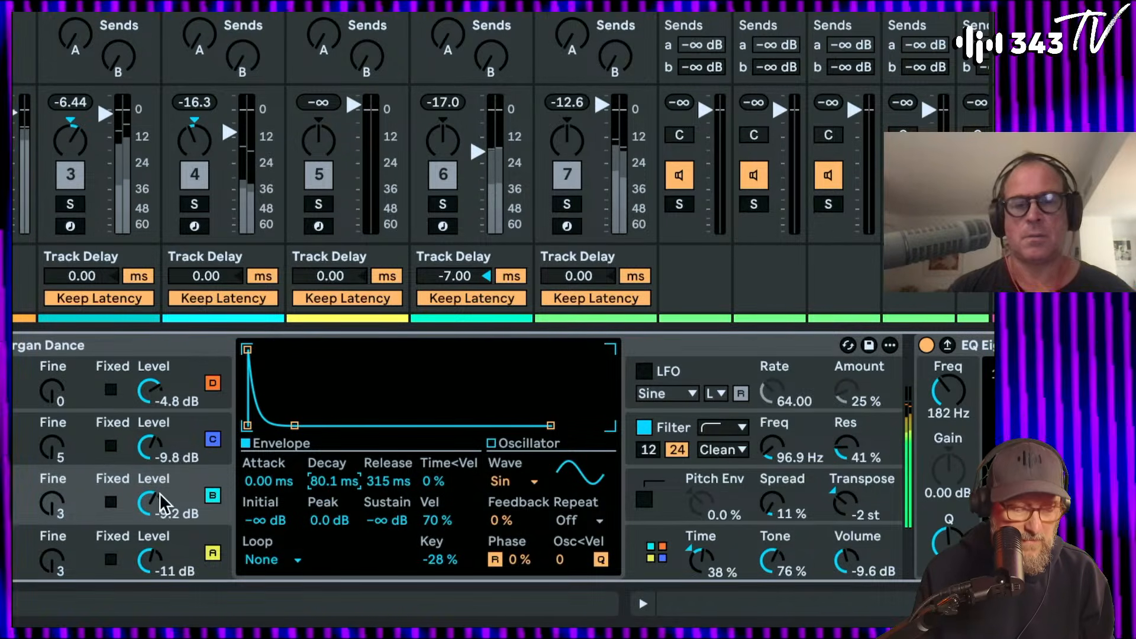
{"action": "left_click", "coordinate": [59, 503]}
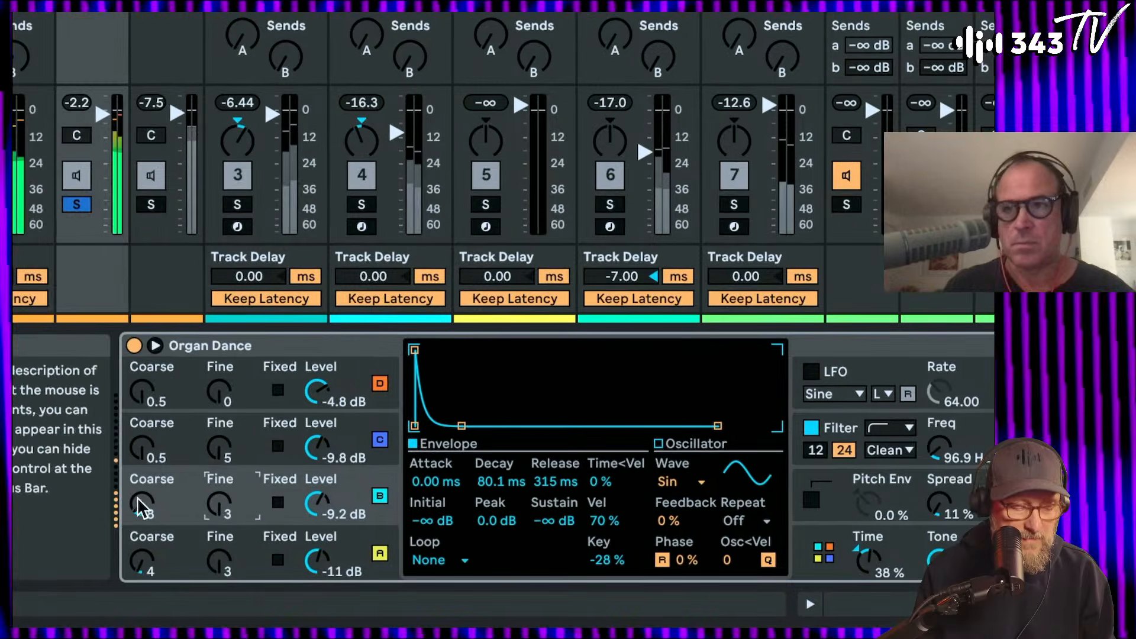
{"action": "left_click", "coordinate": [141, 506]}
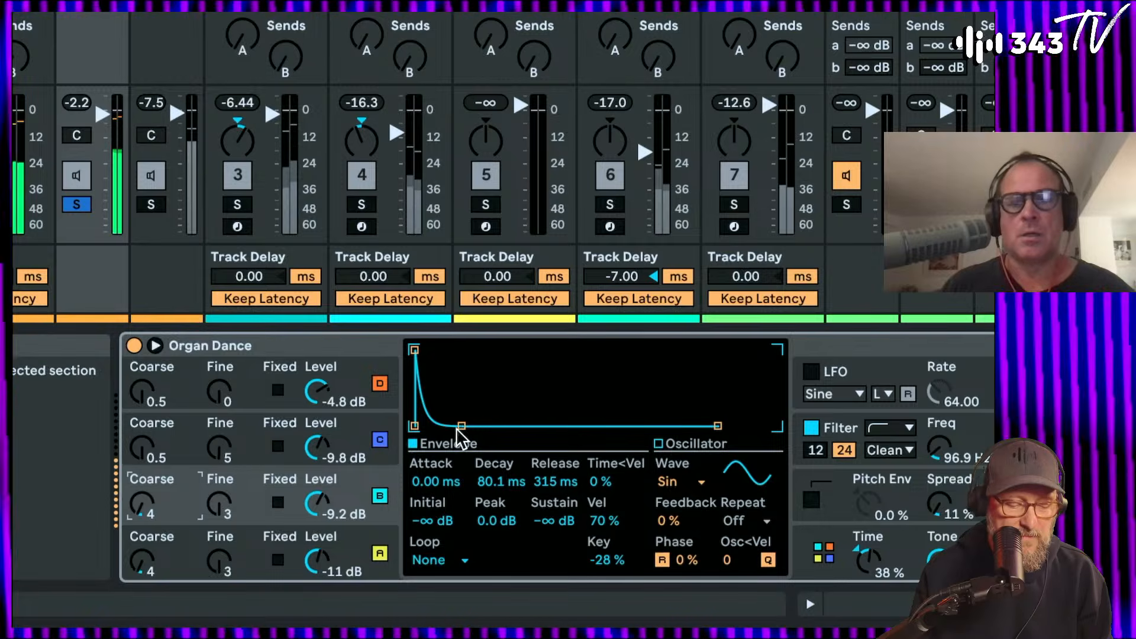
Step: Try different decay and sustain settings in the envelopes of oscillators A, B and C
{"action": "left_click", "coordinate": [341, 543]}
{"action": "mouse_move", "coordinate": [484, 476]}
{"action": "left_mouse_down"}
{"action": "mouse_move", "coordinate": [484, 500]}
{"action": "mouse_move", "coordinate": [484, 462]}
{"action": "left_mouse_up"}
{"action": "mouse_move", "coordinate": [546, 517]}
{"action": "left_mouse_down"}
{"action": "mouse_move", "coordinate": [546, 483]}
{"action": "mouse_move", "coordinate": [546, 526]}
{"action": "left_mouse_up"}
{"action": "left_click", "coordinate": [324, 485]}
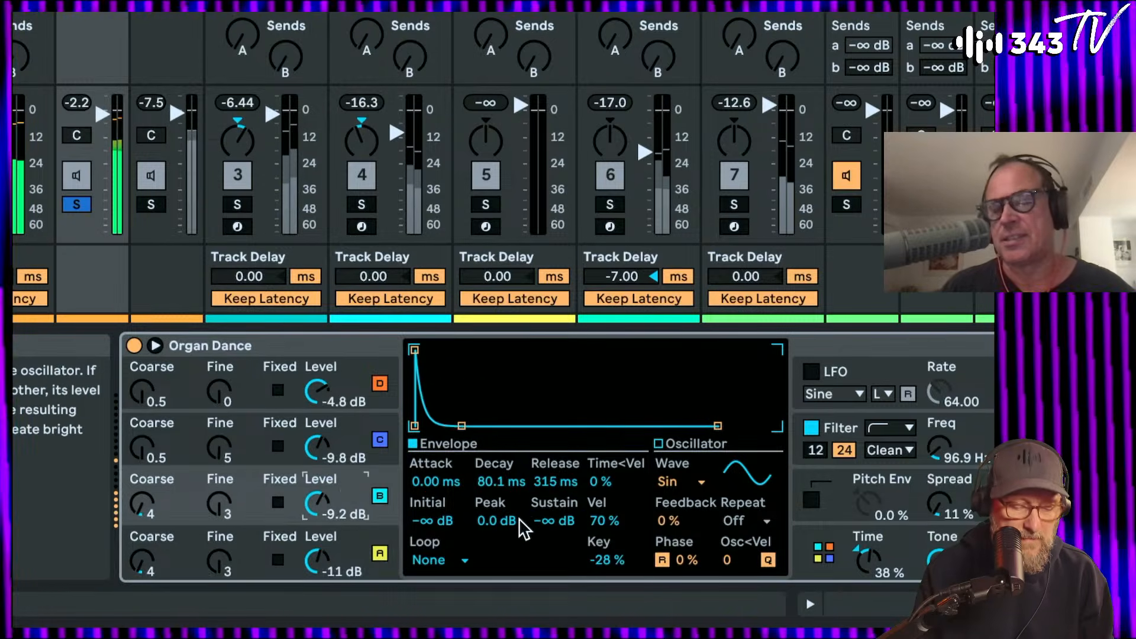
{"action": "left_click_drag", "start_coordinate": [557, 521], "coordinate": [553, 550]}
{"action": "left_click", "coordinate": [357, 439]}
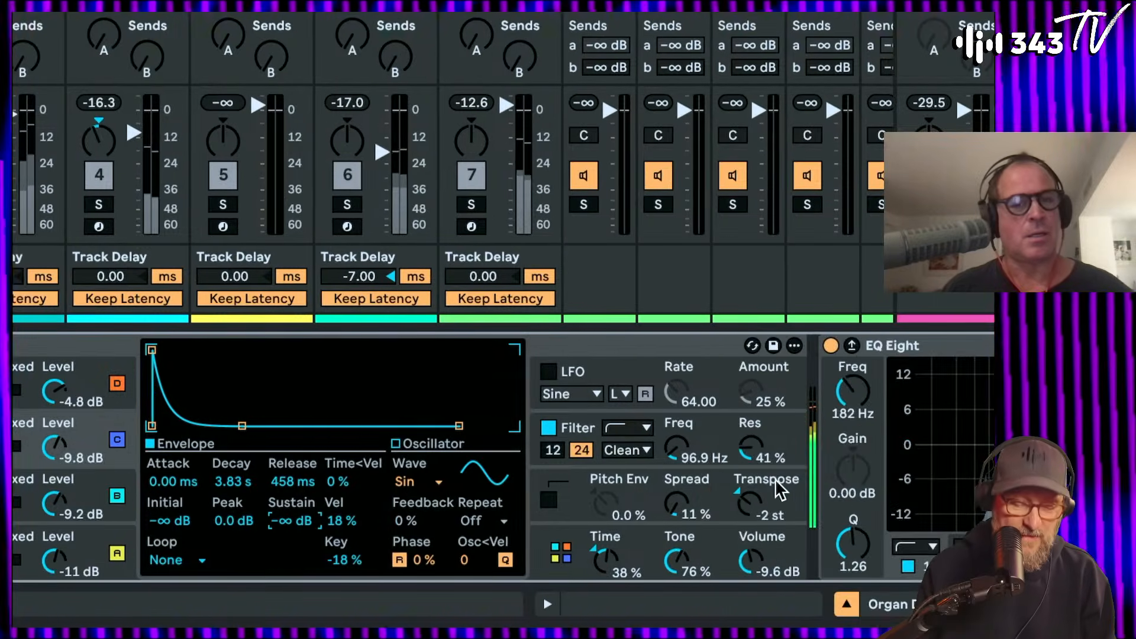
Step: Turn off the pitch envelope's Glide, and set the global Time to -1 % and Tone to 52 %
{"action": "left_click", "coordinate": [891, 481]}
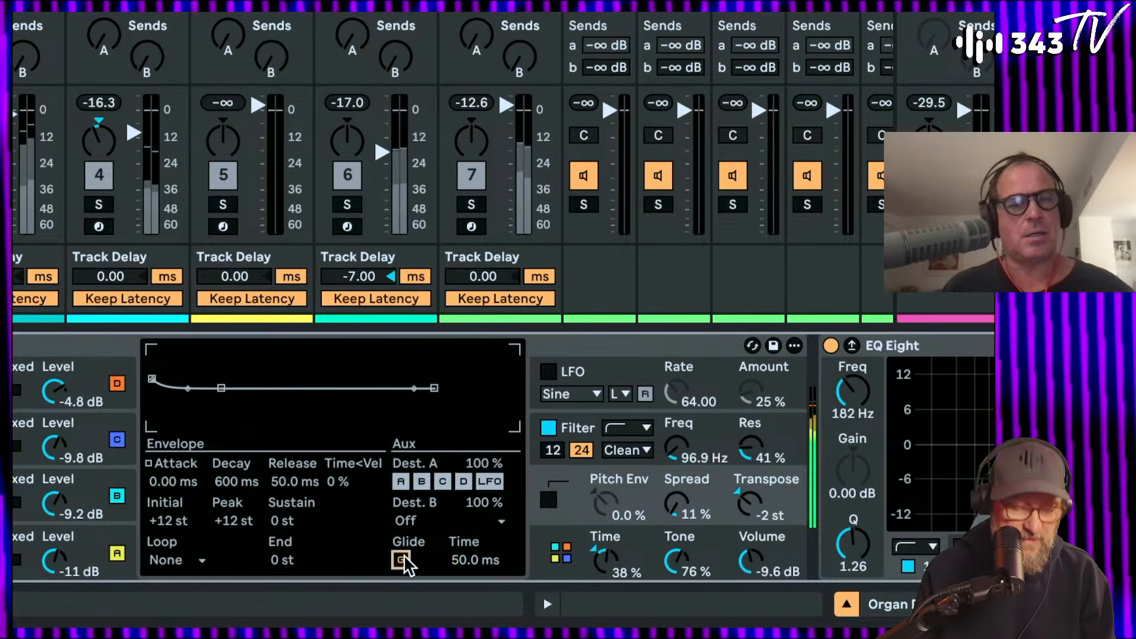
{"action": "left_click_drag", "start_coordinate": [619, 556], "coordinate": [676, 570]}
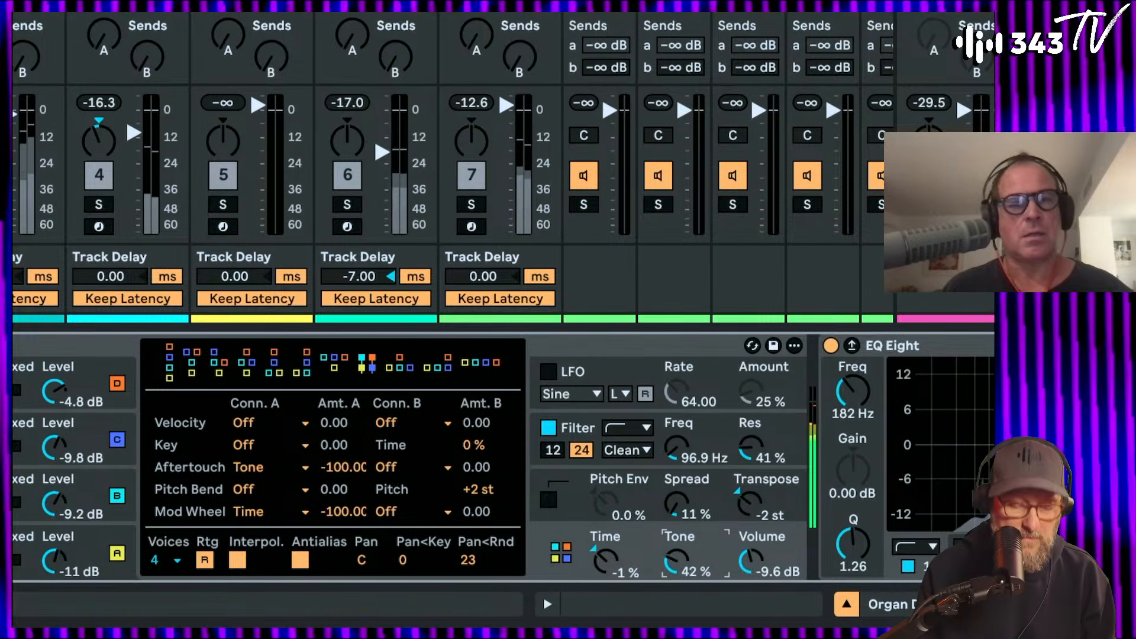
{"action": "left_click_drag", "start_coordinate": [677, 570], "coordinate": [677, 568]}
Step: Change the Organ Dance high-pass filter's circuit type to PRD and set its frequency to 223 Hz
{"action": "left_click_drag", "start_coordinate": [677, 448], "coordinate": [677, 438]}
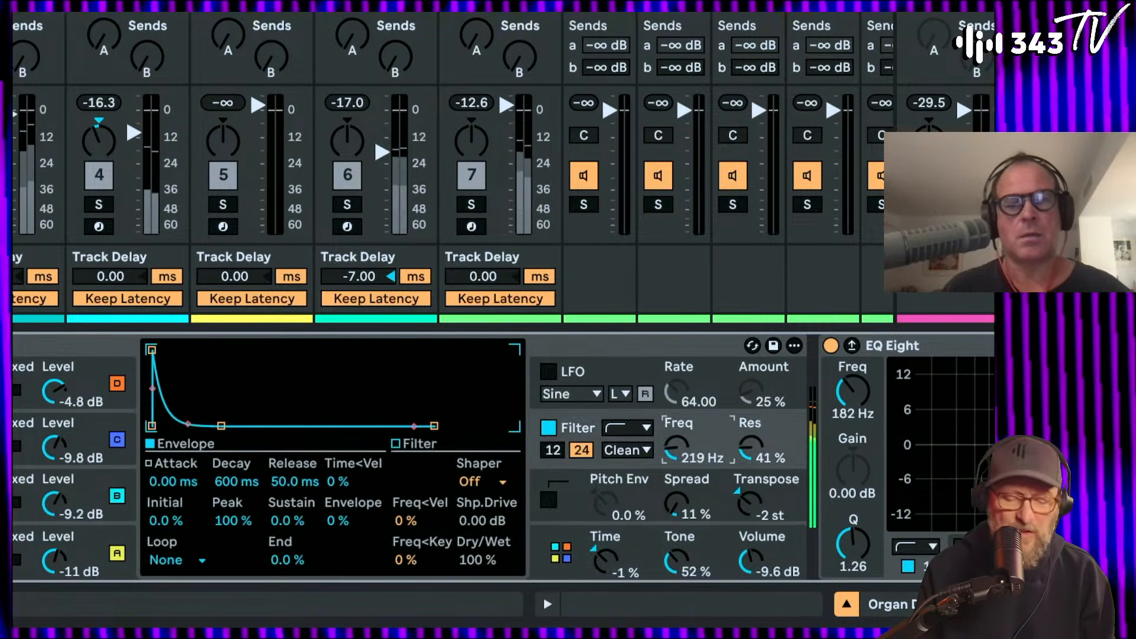
{"action": "left_click", "coordinate": [630, 451]}
{"action": "left_click", "coordinate": [619, 548]}
{"action": "left_click_drag", "start_coordinate": [677, 449], "coordinate": [677, 445]}
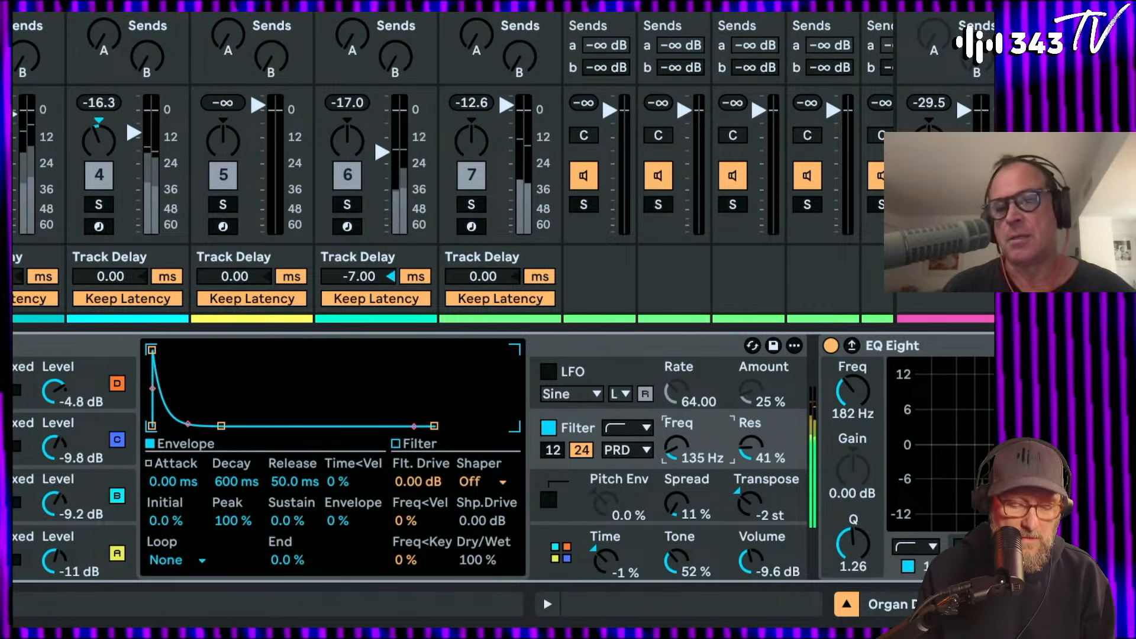
Step: Set the filter drive to 8.81 dB, the shaper to Soft and the resonance to 37 %
{"action": "left_click_drag", "start_coordinate": [438, 483], "coordinate": [438, 462]}
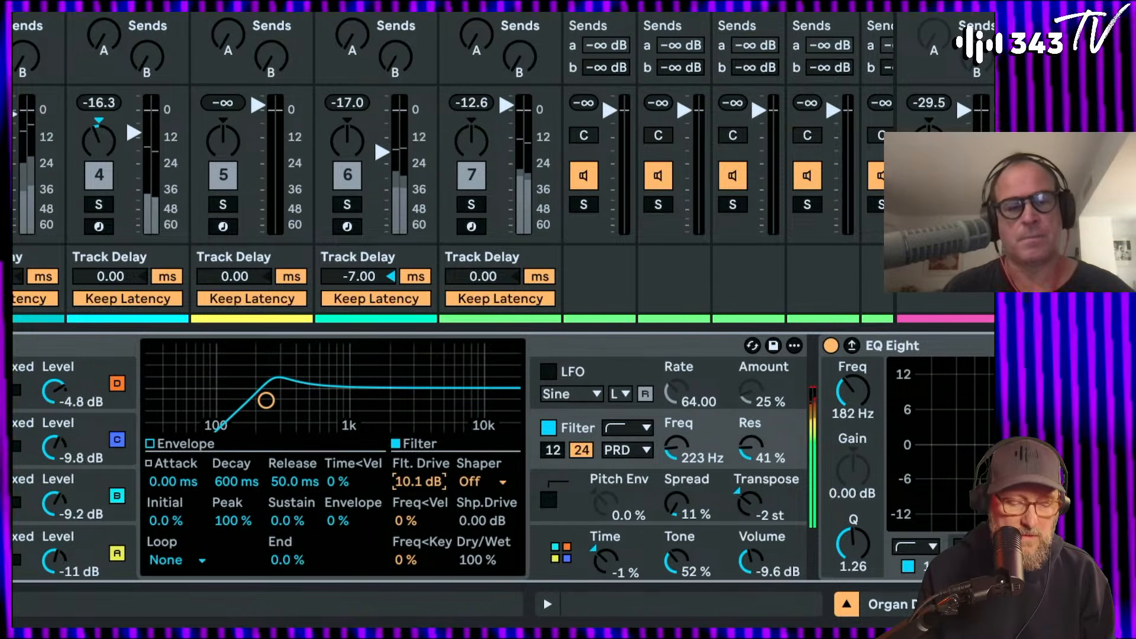
{"action": "left_click", "coordinate": [484, 483]}
{"action": "left_click", "coordinate": [473, 541]}
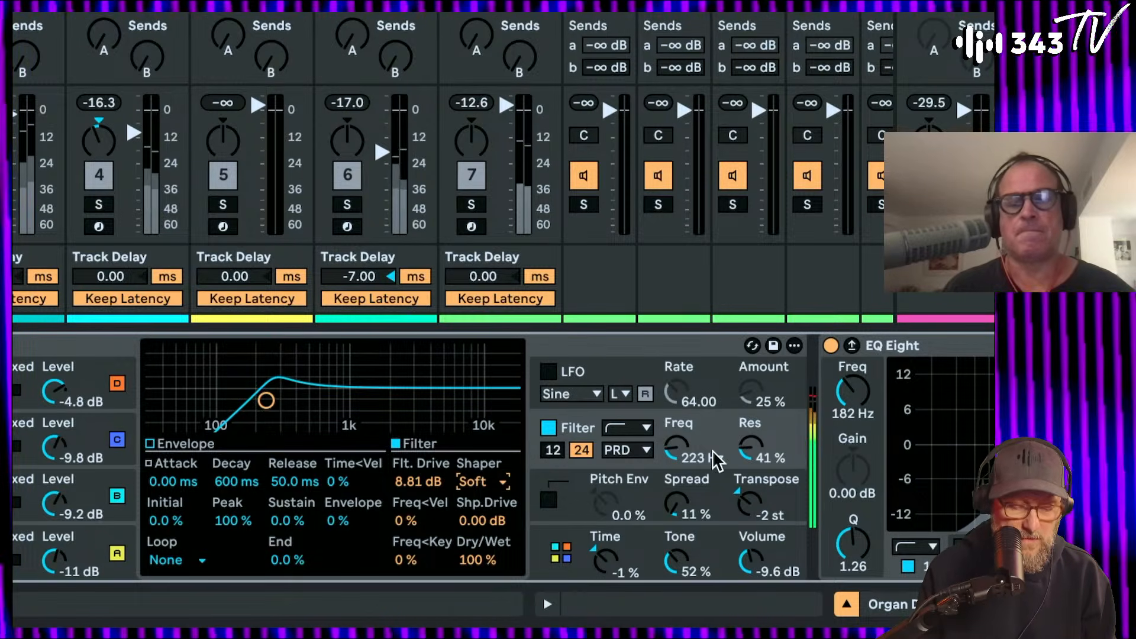
{"action": "left_click_drag", "start_coordinate": [751, 449], "coordinate": [697, 462]}
Step: Lower the Organ Dance EQ Eight's low cut to 93.8 Hz, cut 5.08 dB at 880 Hz, and stop playback
{"action": "scroll", "coordinate": [468, 562], "scroll_direction": "right", "scroll_amount": 10}
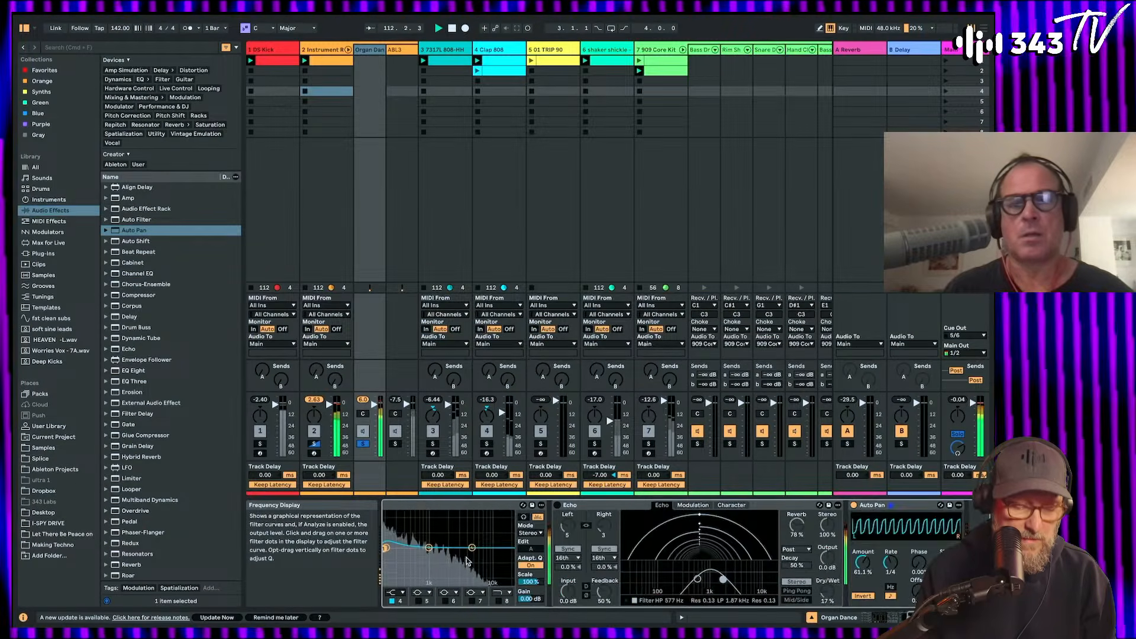
{"action": "scroll", "coordinate": [468, 560], "scroll_direction": "left", "scroll_amount": 4}
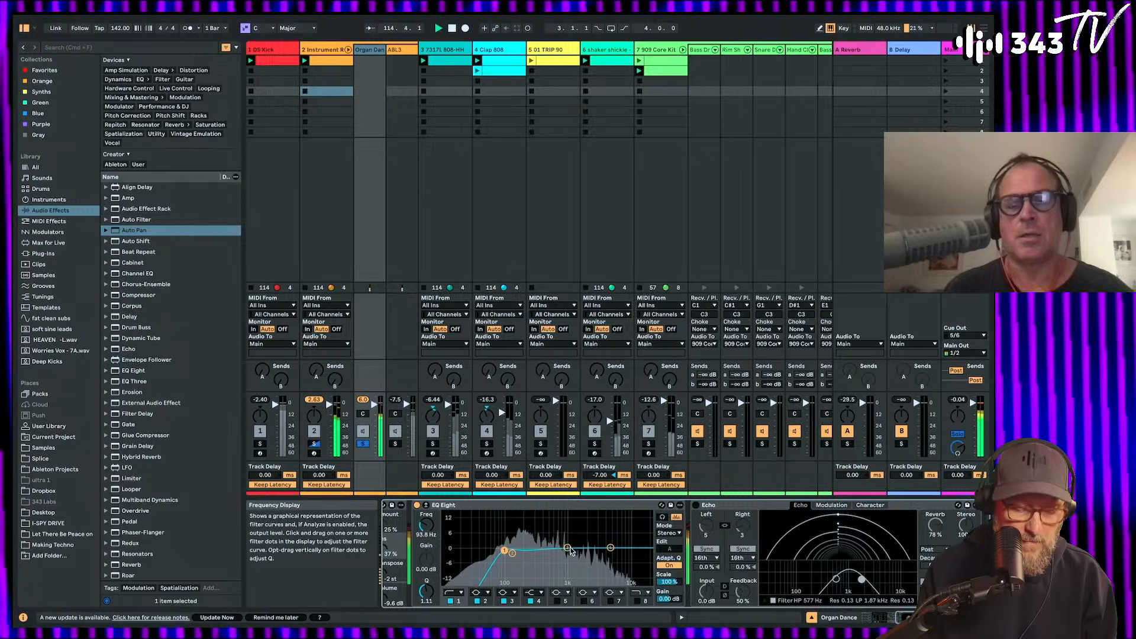
{"action": "key", "text": "space"}
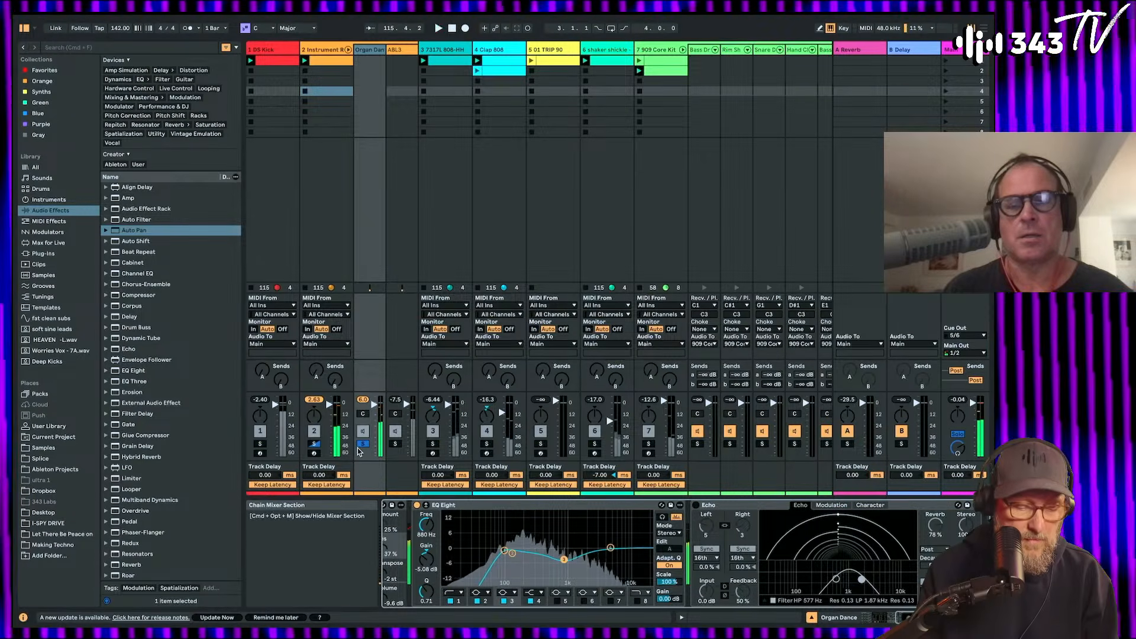
Step: Unsolo the Organ Dance chain, then make EQ Eight's mid dip higher and shallower with the low cut at 178 Hz
{"action": "left_click", "coordinate": [363, 444]}
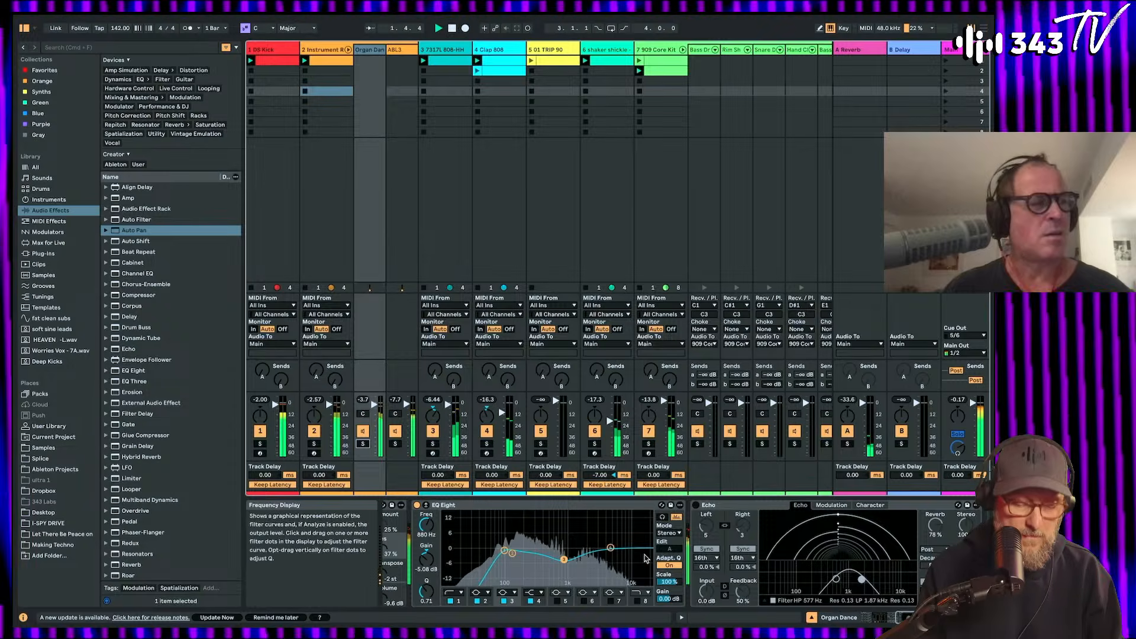
{"action": "left_click_drag", "start_coordinate": [563, 559], "coordinate": [587, 552]}
{"action": "left_click_drag", "start_coordinate": [505, 551], "coordinate": [521, 550]}
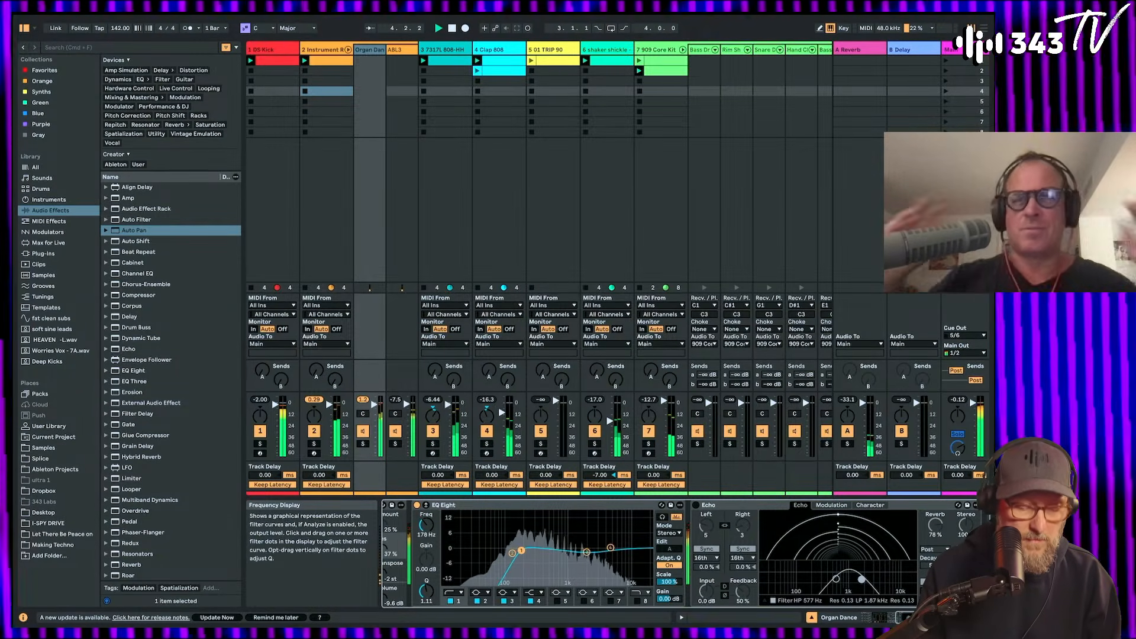
Step: Lower the Organ Dance instrument's filter frequency to 96.9 Hz
{"action": "scroll", "coordinate": [522, 554], "scroll_direction": "left", "scroll_amount": 3}
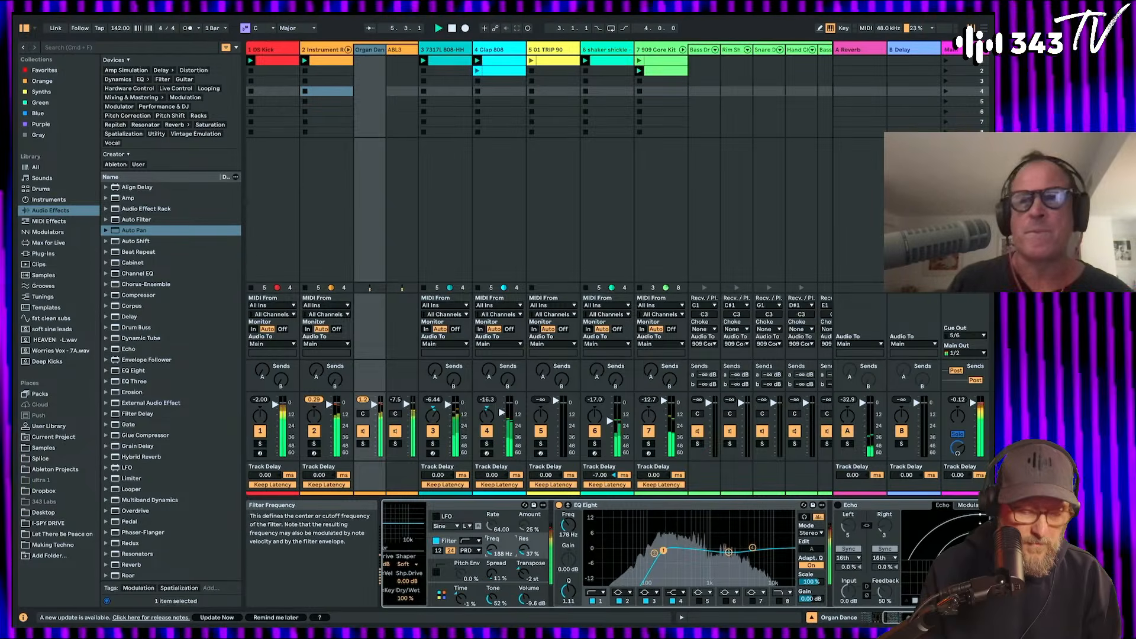
{"action": "left_click_drag", "start_coordinate": [493, 552], "coordinate": [493, 567]}
{"action": "scroll", "coordinate": [493, 553], "scroll_direction": "left", "scroll_amount": 3}
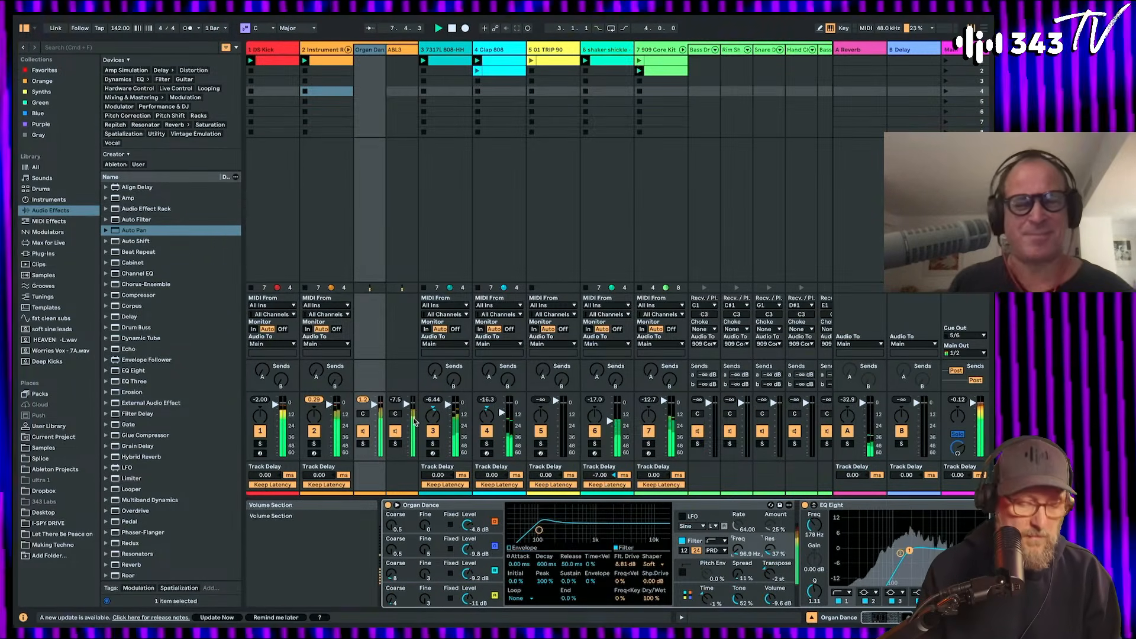